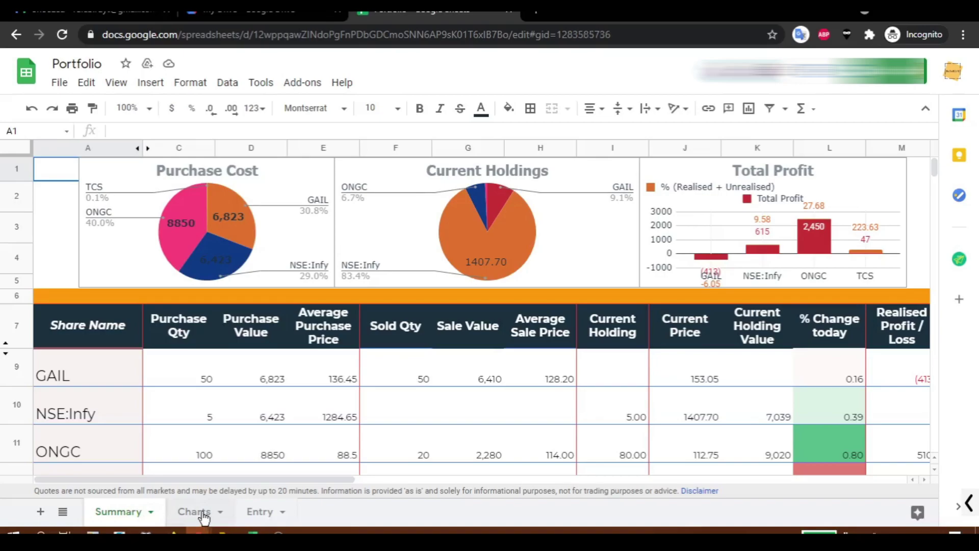
click(243, 515)
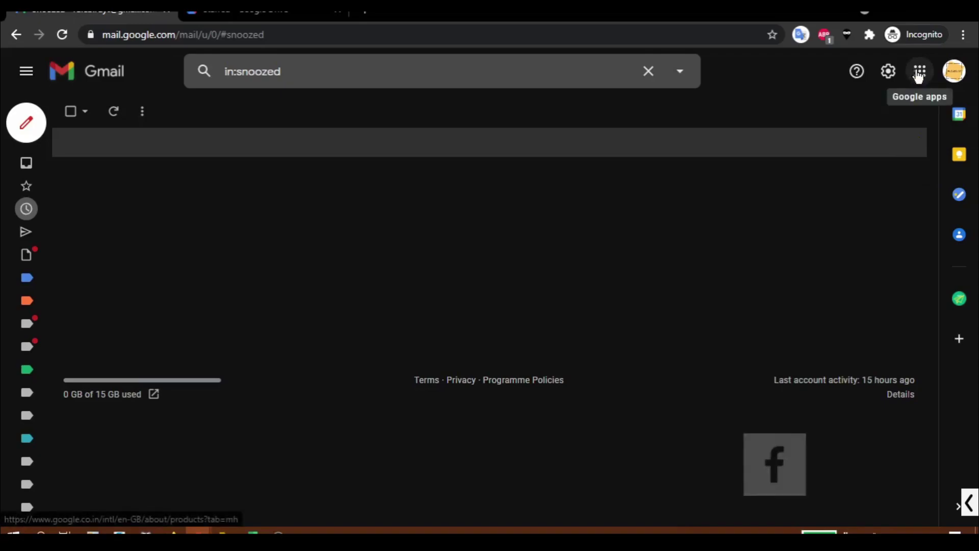
Switch from Gmail to Google Drive and create a blank Google Sheets spreadsheet.
click(919, 74)
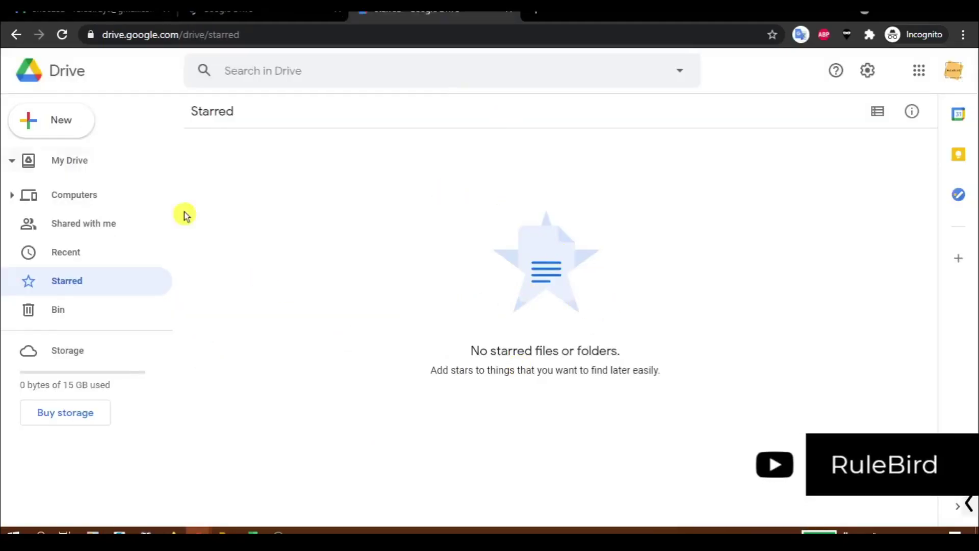
click(72, 124)
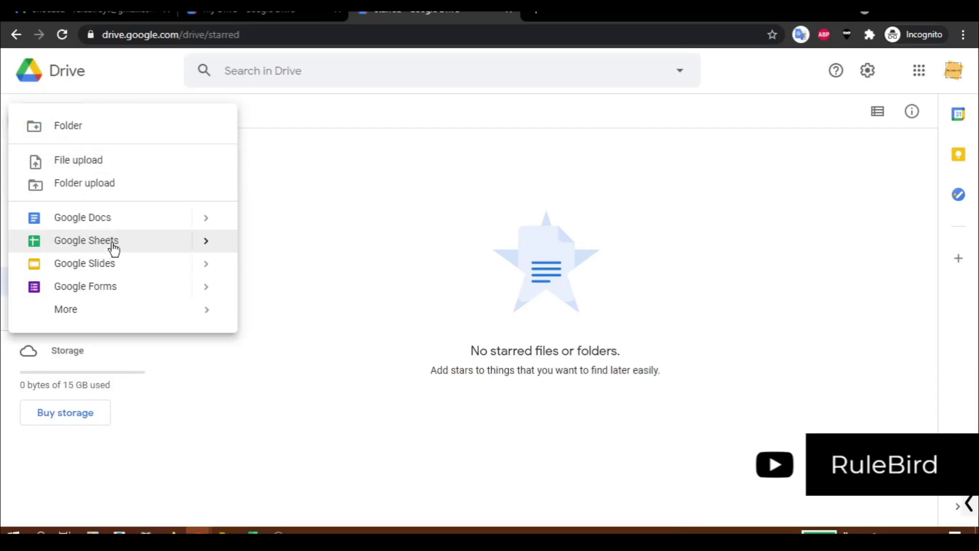
mouse_move(114, 248)
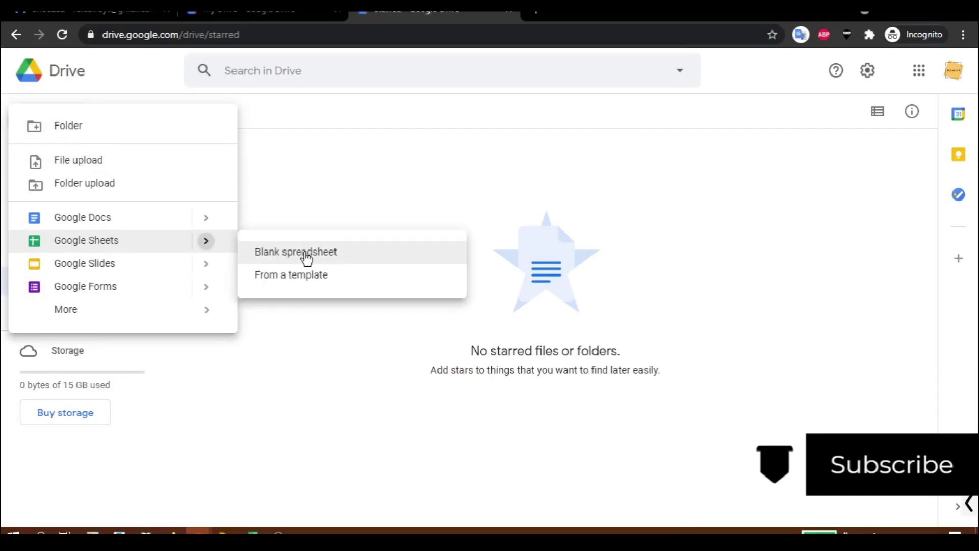
click(306, 255)
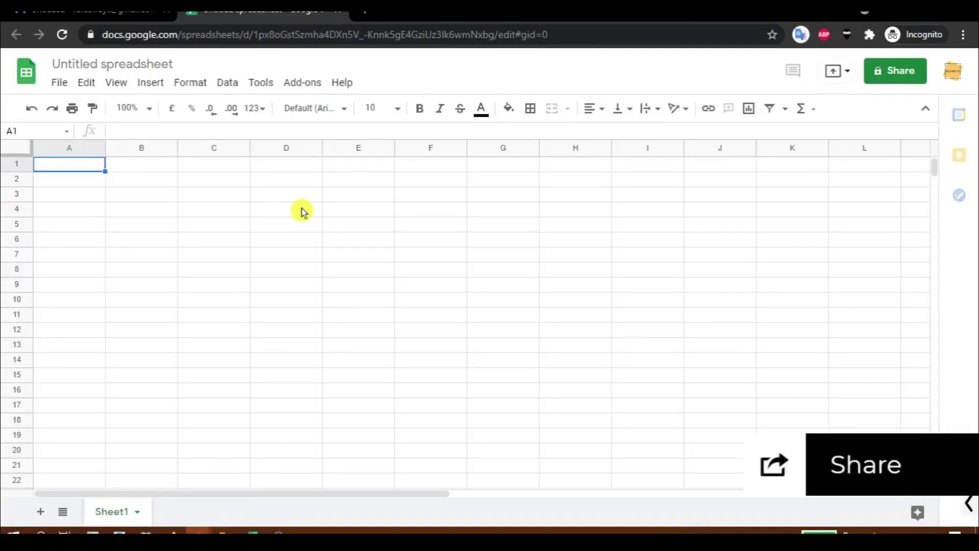
Rename the untitled spreadsheet as Portfolio.
click(122, 62)
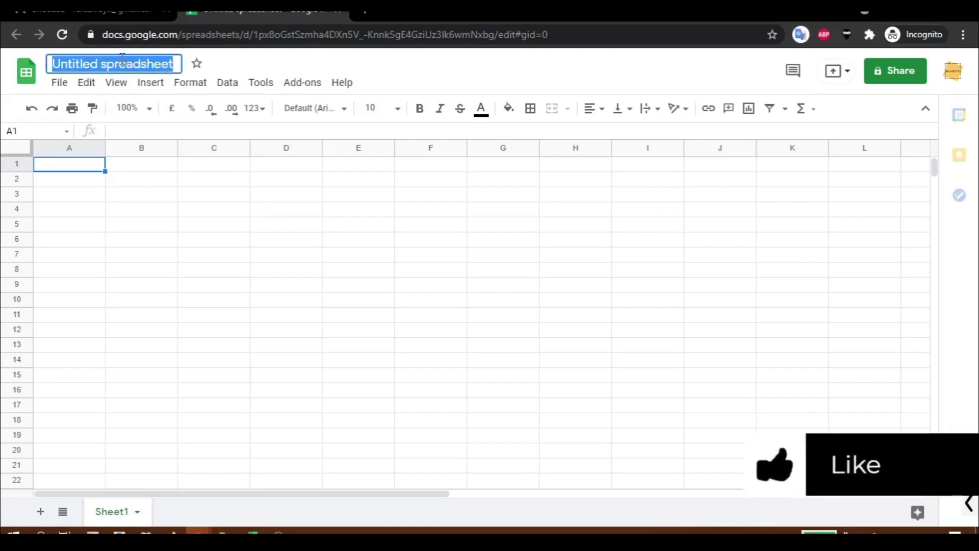
text(Port)
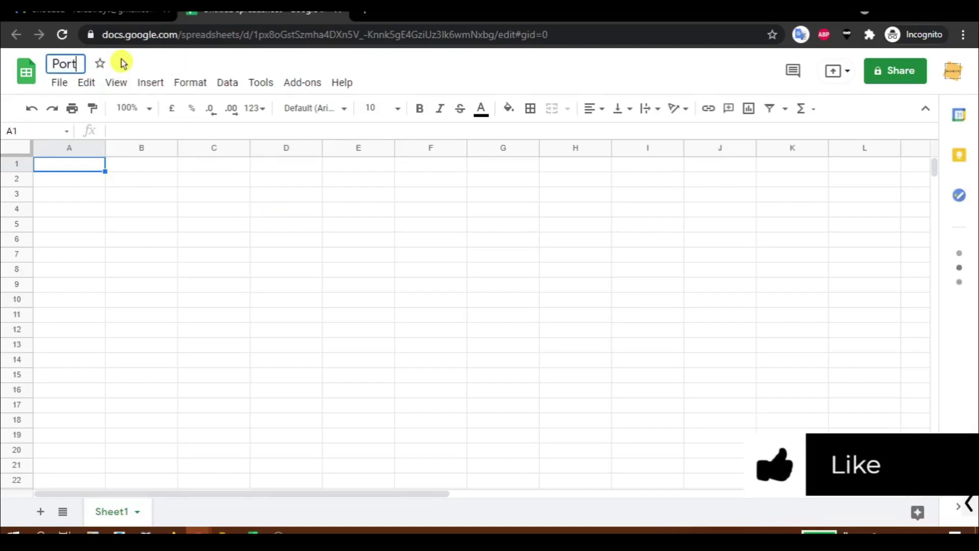
text(folio)
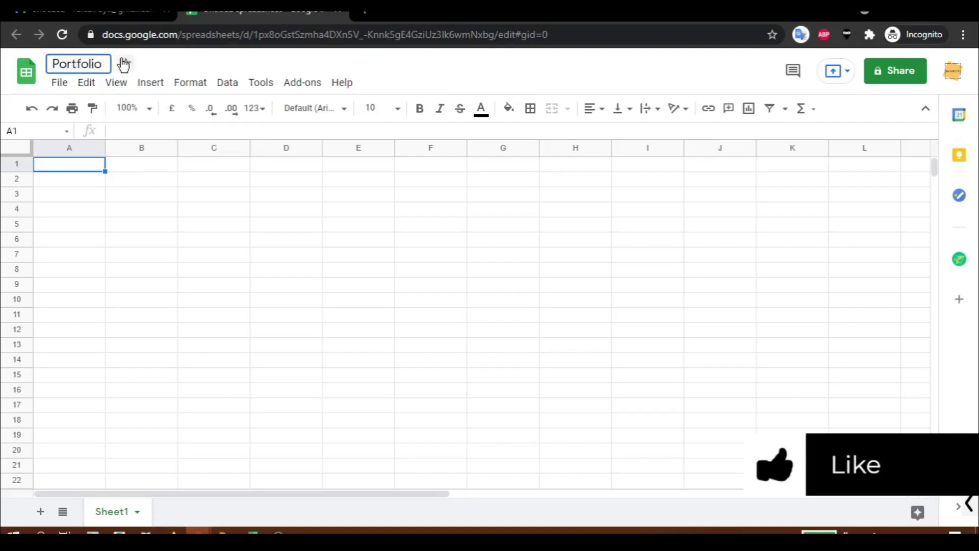
key(Return)
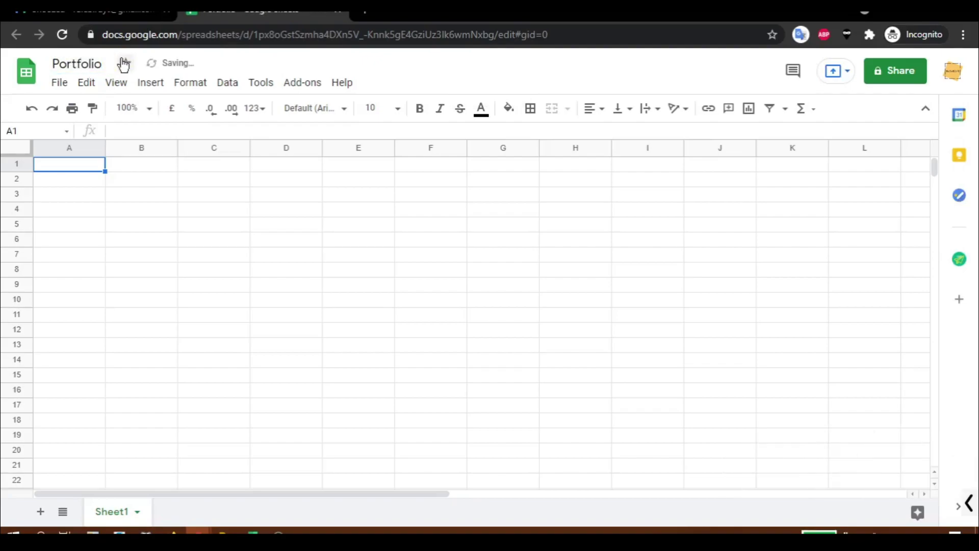
Rename the sheet Sheet1 as Entry.
double_click(123, 514)
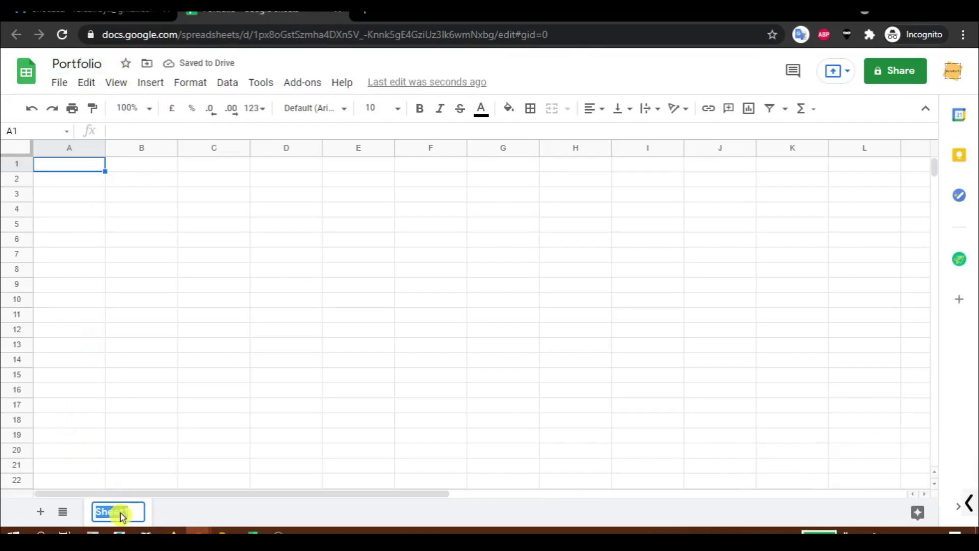
text(Entry)
key(Return)
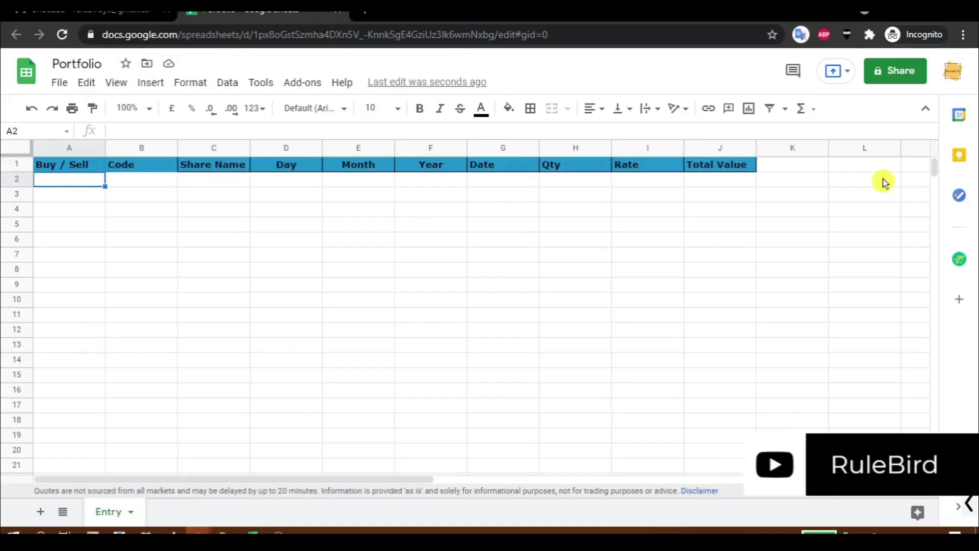
Review the column headers in row 1 one by one, from Buy / Sell through Total Value.
key(Up)
key(Right)
key(Right)
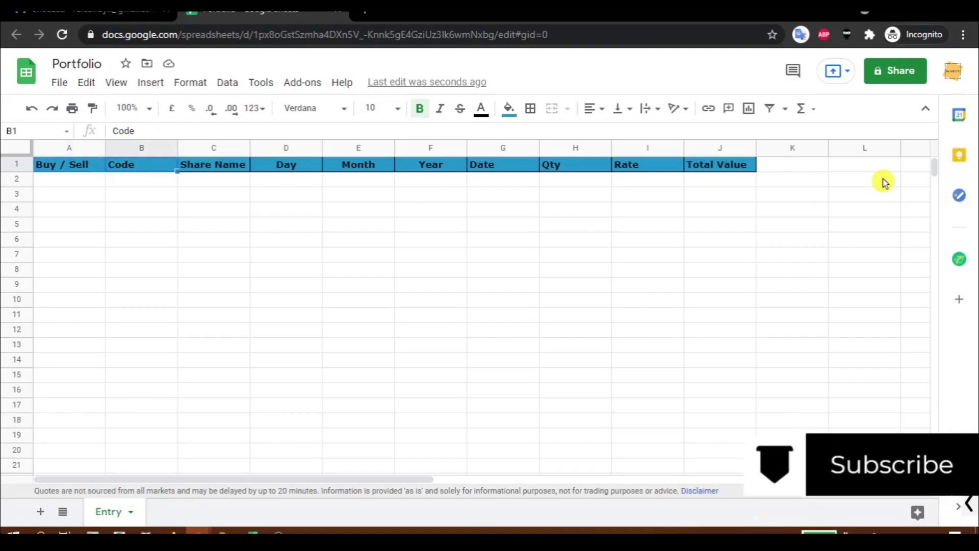
key(Right)
key(Right)
key(Right)
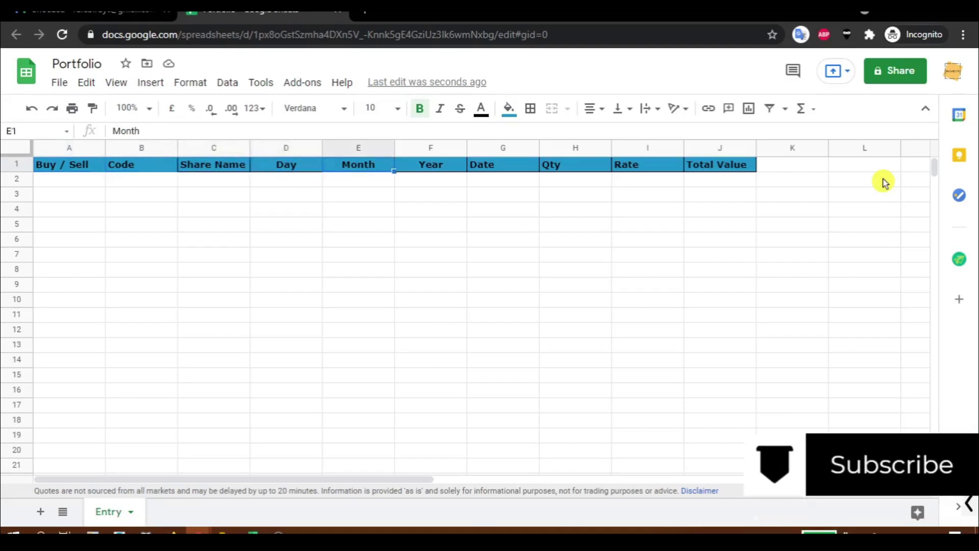
key(Right)
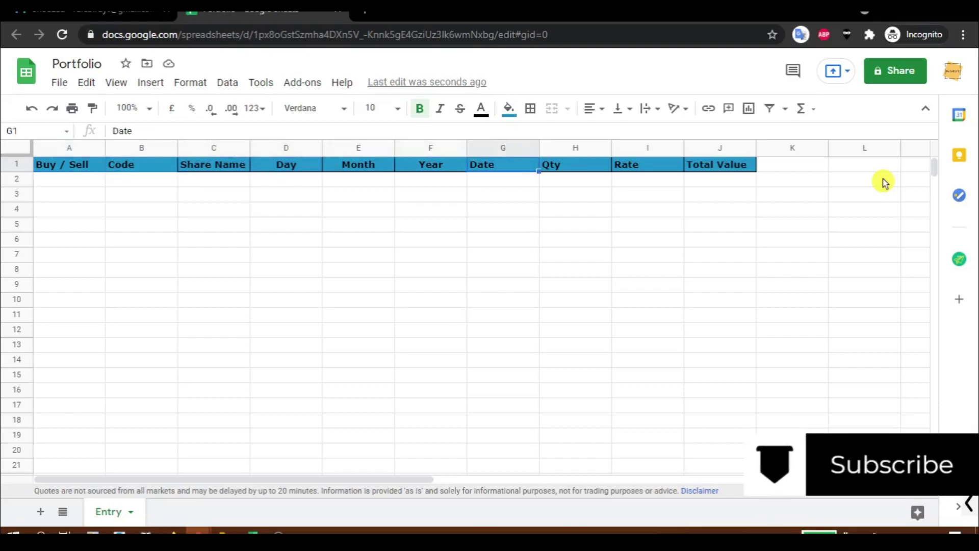
key(Right)
key(Right)
key(Right)
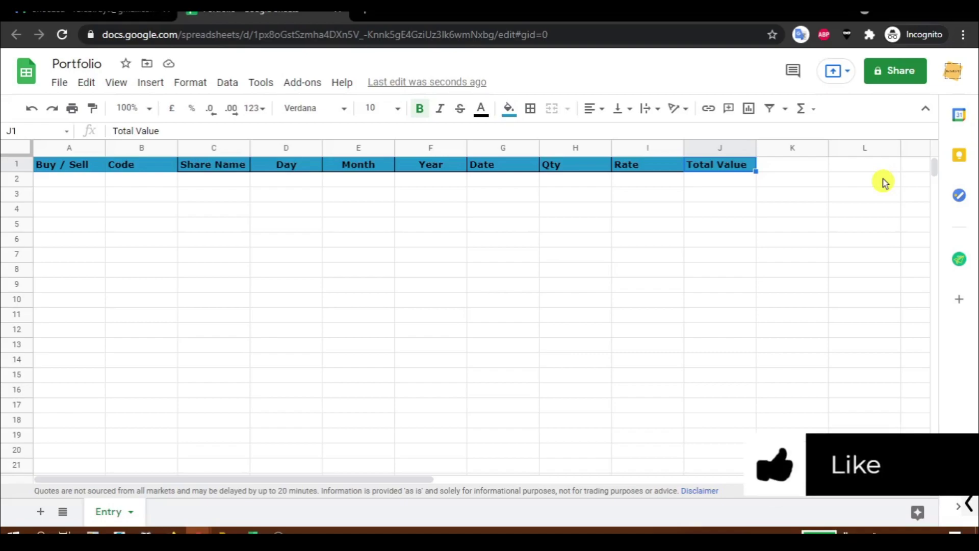
Add data validation to A2:A1000 with an in-cell drop-down list of the items Buy and Sell, rejecting invalid input.
key(Return)
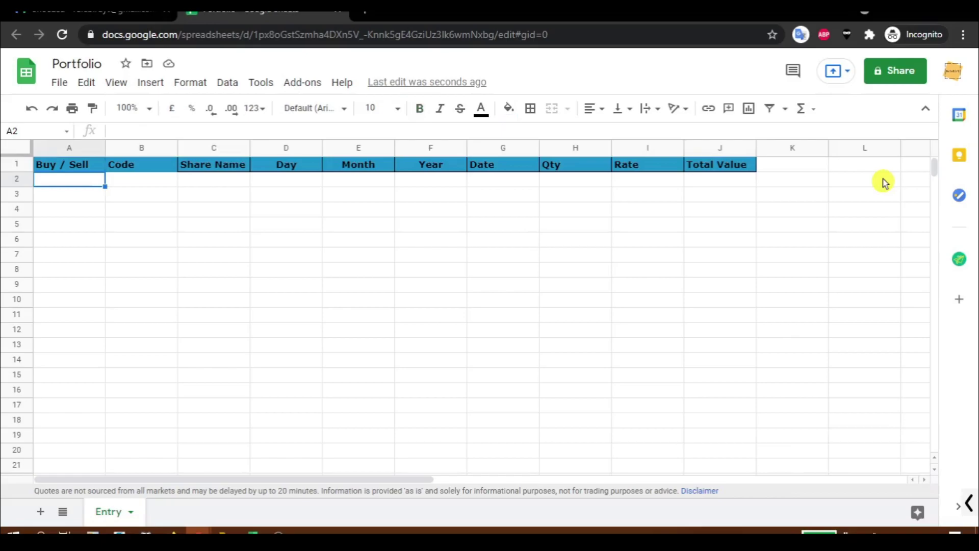
key(ctrl+shift+Down)
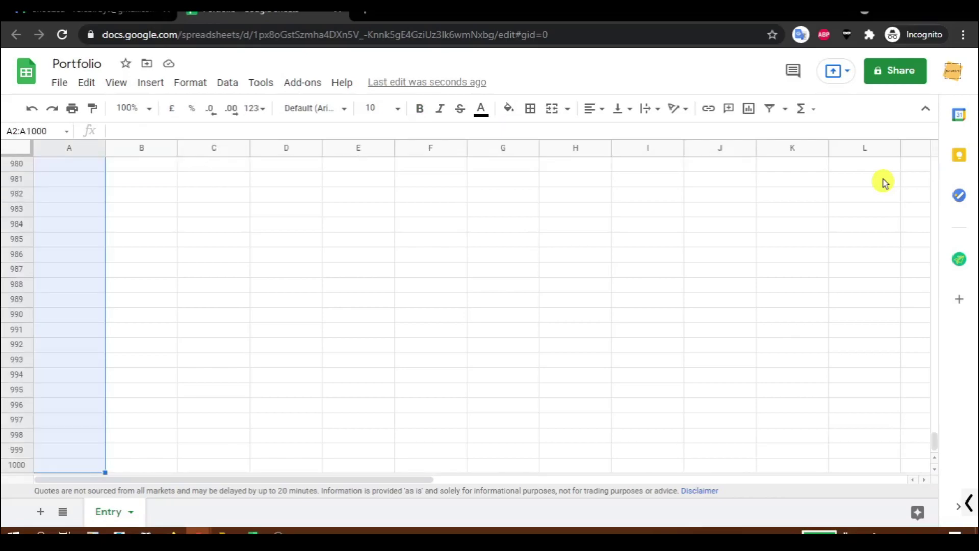
click(227, 83)
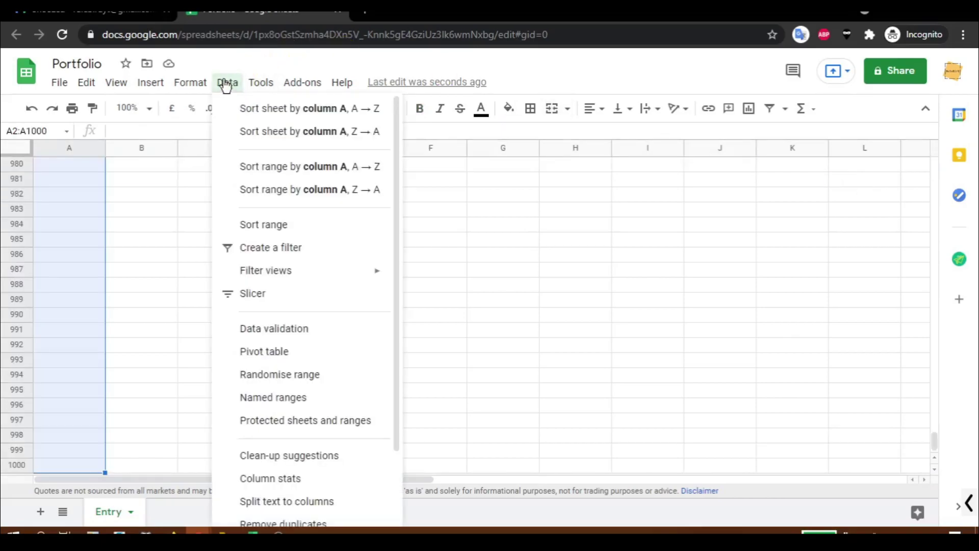
click(292, 336)
click(443, 251)
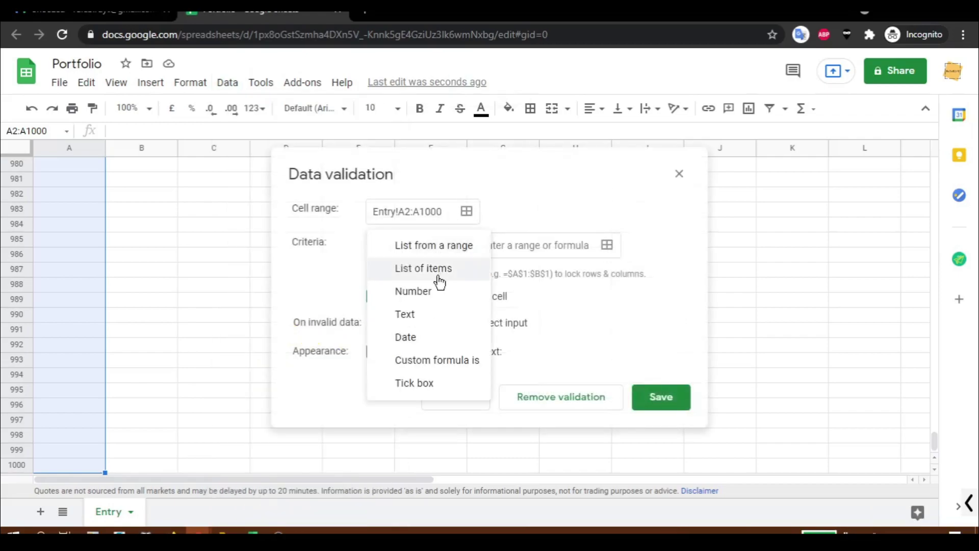
click(437, 278)
click(486, 242)
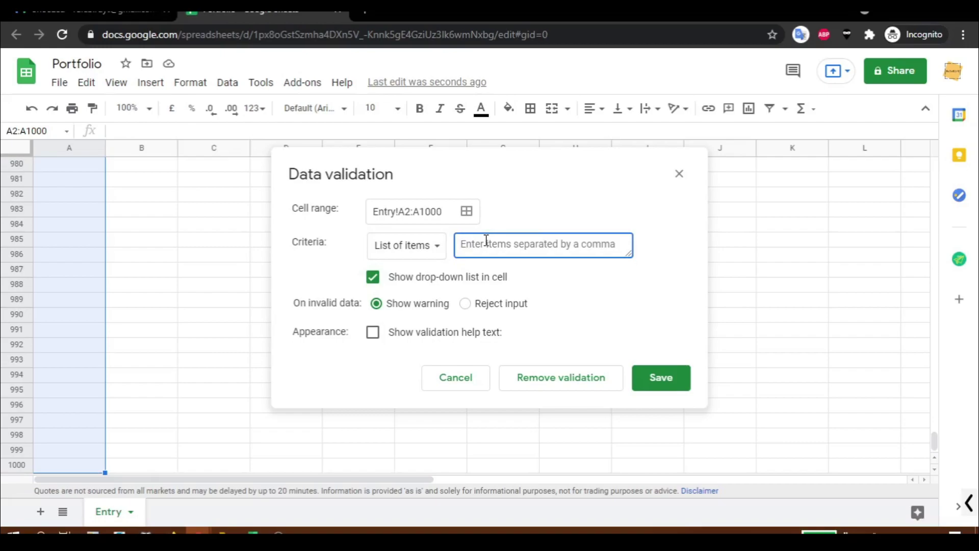
text(Buy)
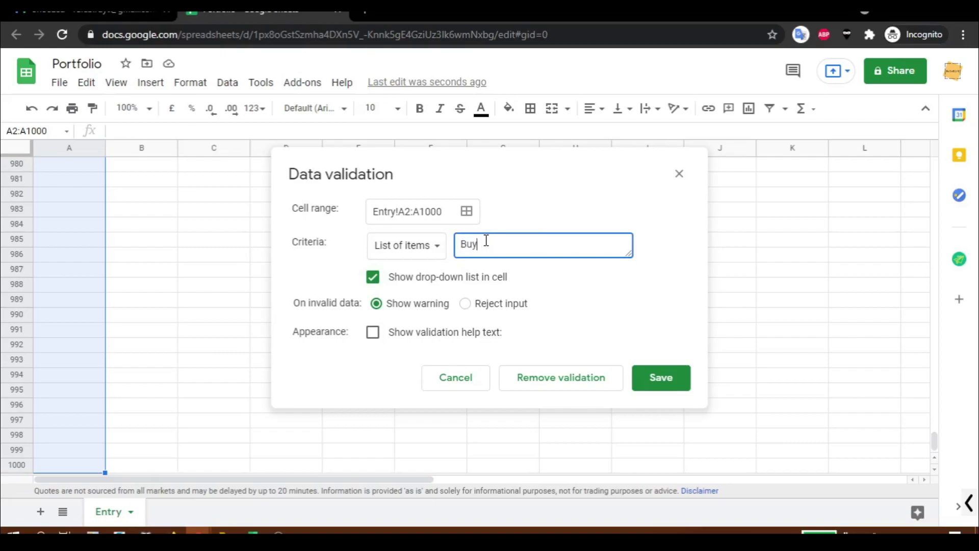
text(, Sell)
click(465, 305)
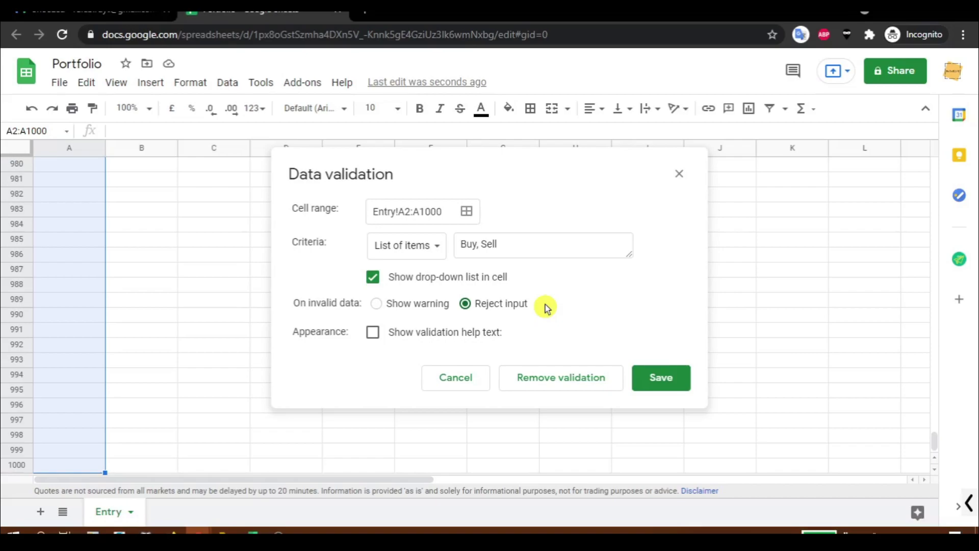
click(670, 382)
Return to the start of the sheet and check the Buy / Sell drop-down list in cell A2.
click(64, 238)
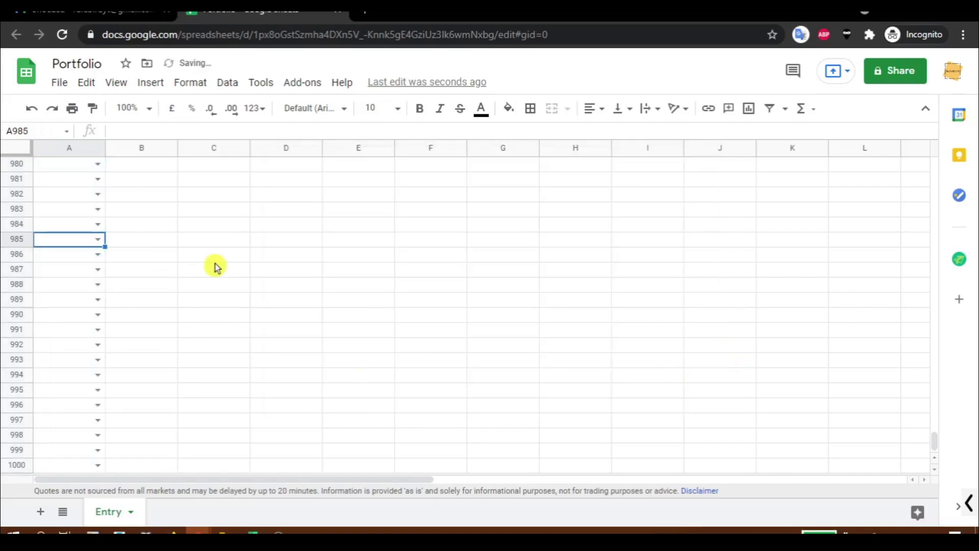
key(ctrl+Home)
key(Down)
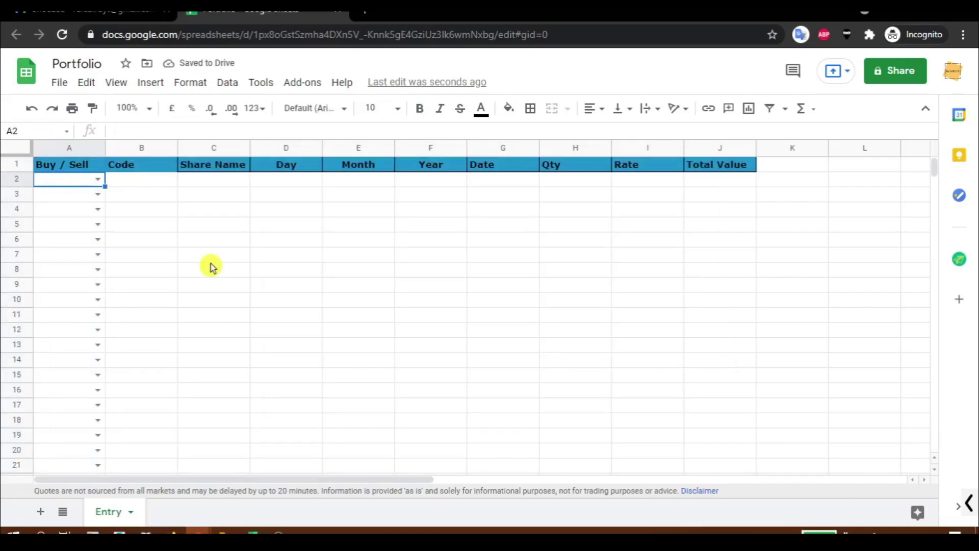
click(97, 180)
click(168, 182)
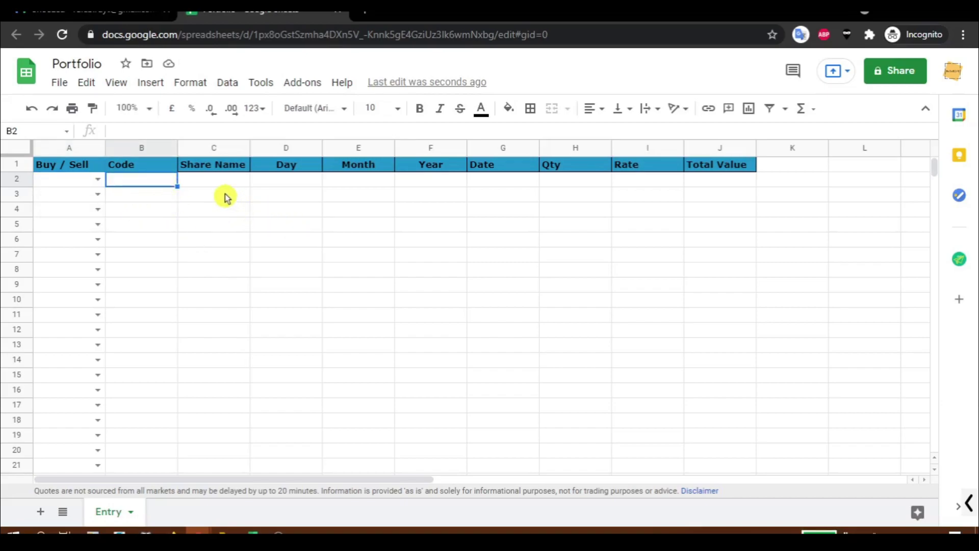
Select cell C2, then open the Google Finance disclaimer page and look up the Asian exchange codes HKG and NSE.
key(Tab)
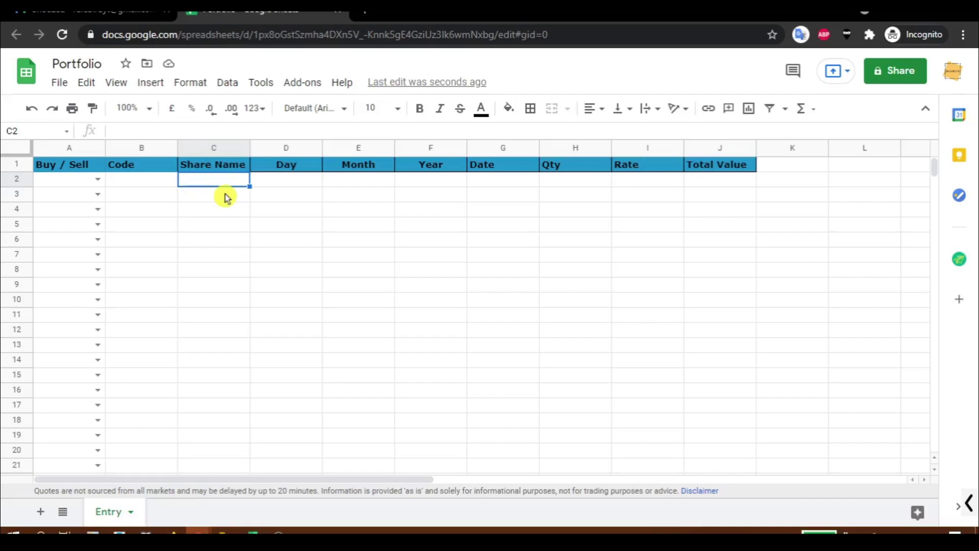
click(704, 492)
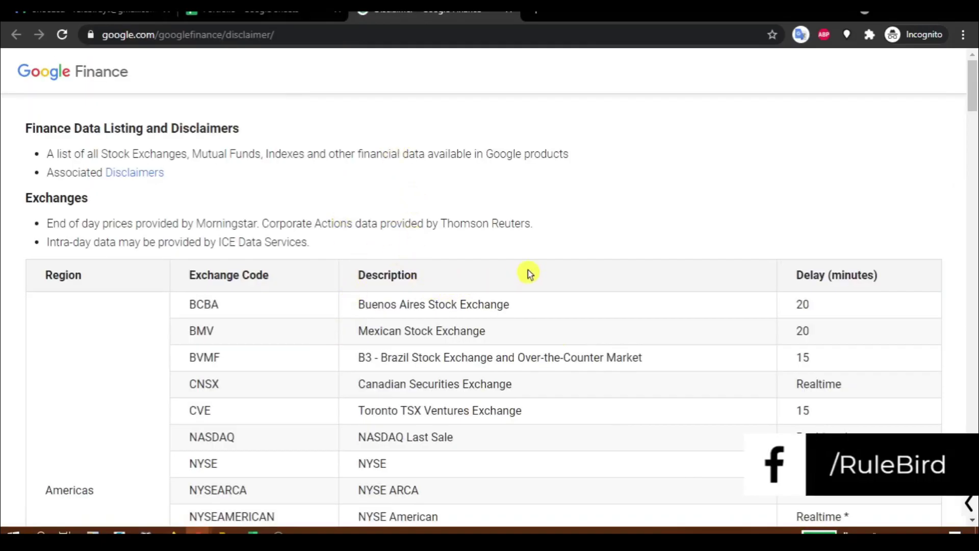
scroll(464, 271, down, 4)
scroll(464, 271, down, 10)
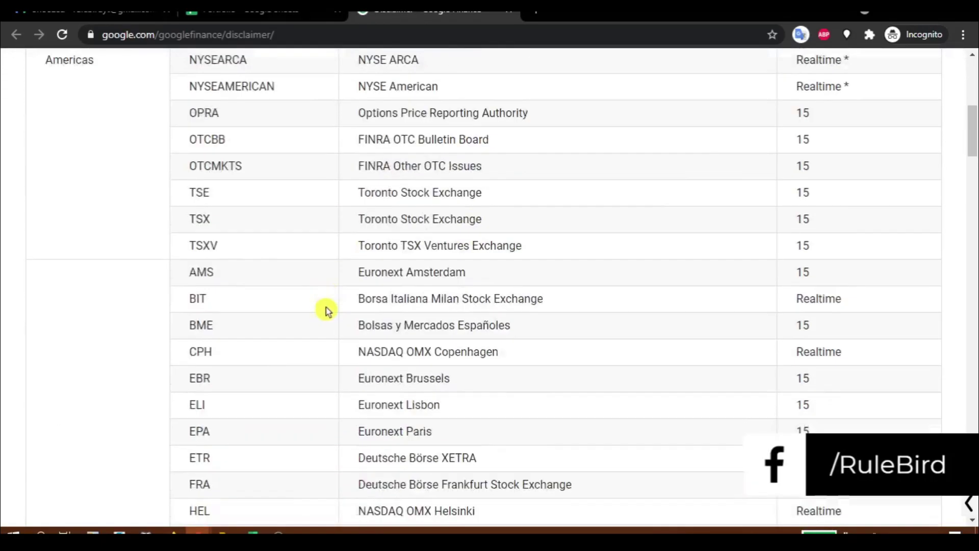
scroll(326, 307, down, 11)
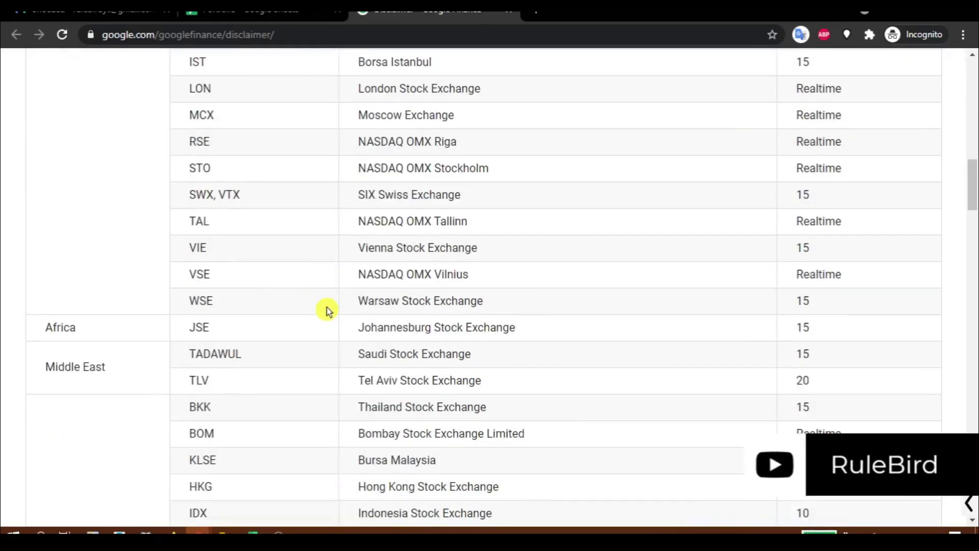
scroll(329, 304, up, 2)
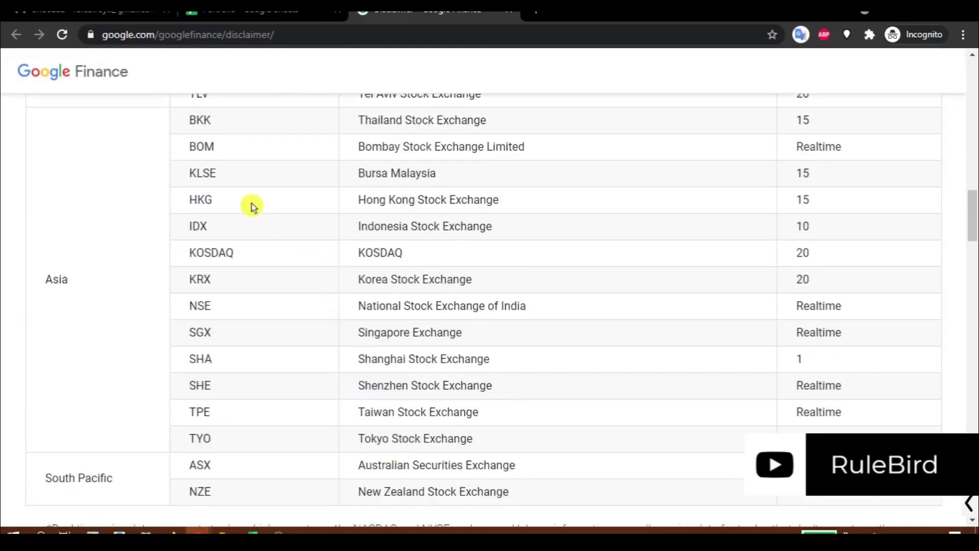
double_click(200, 199)
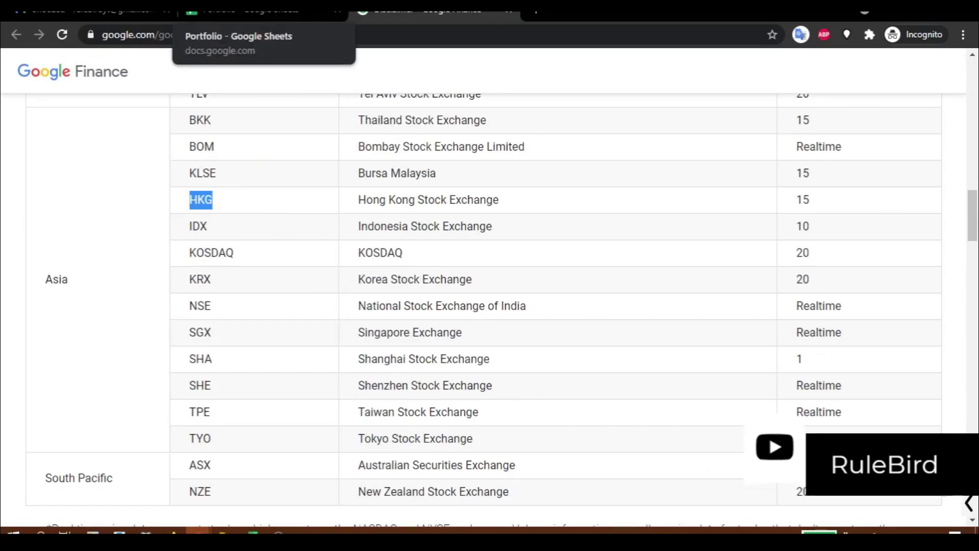
drag(234, 308, 190, 311)
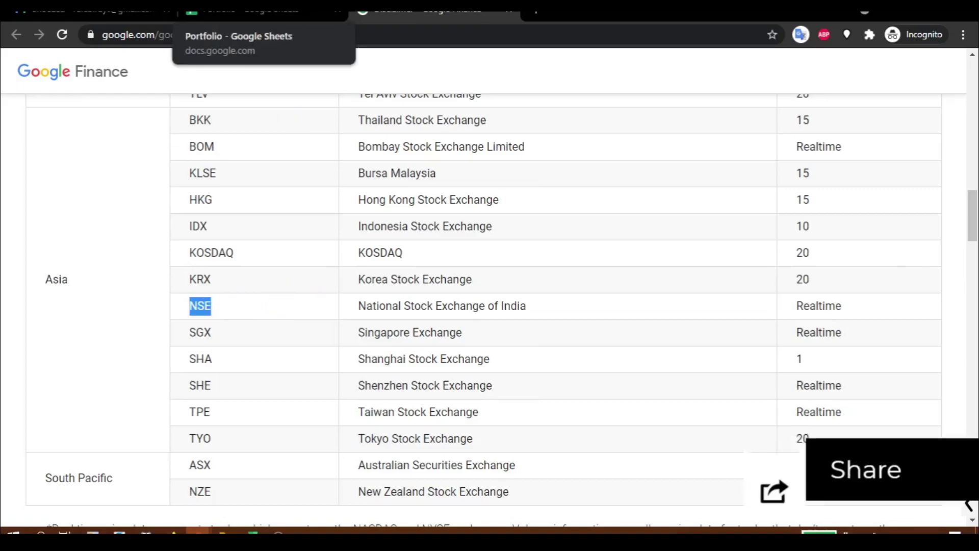
Go back to the Portfolio spreadsheet and enter TCS as the share name in cell C2.
click(265, 12)
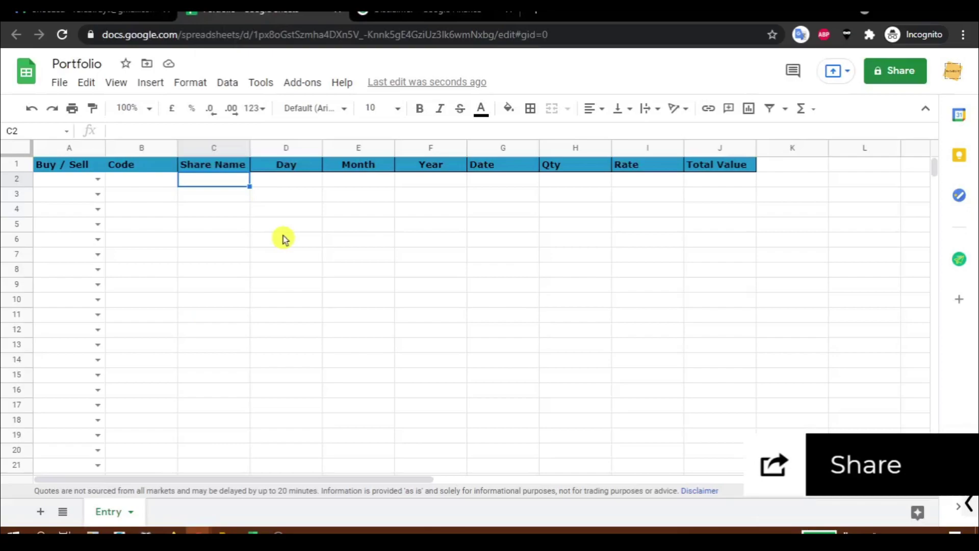
text(TCS)
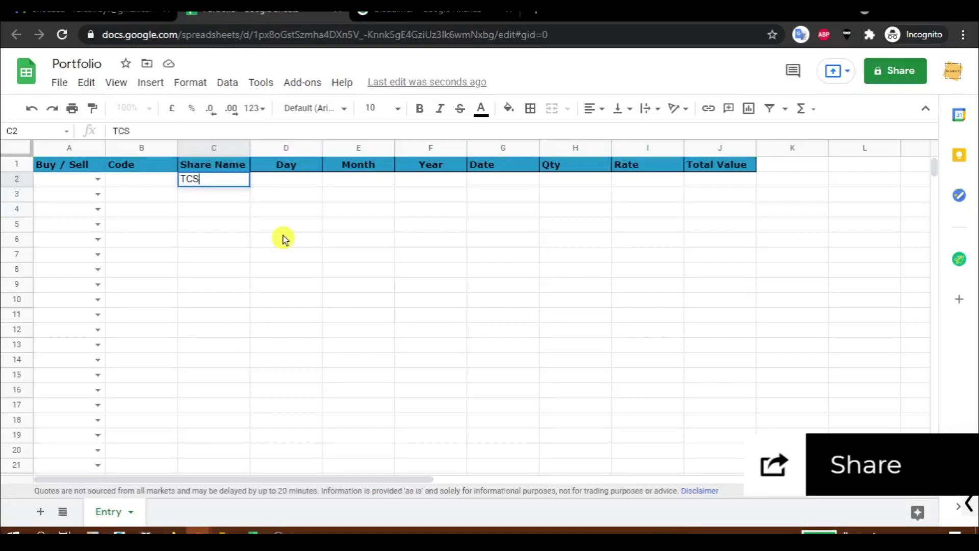
key(Tab)
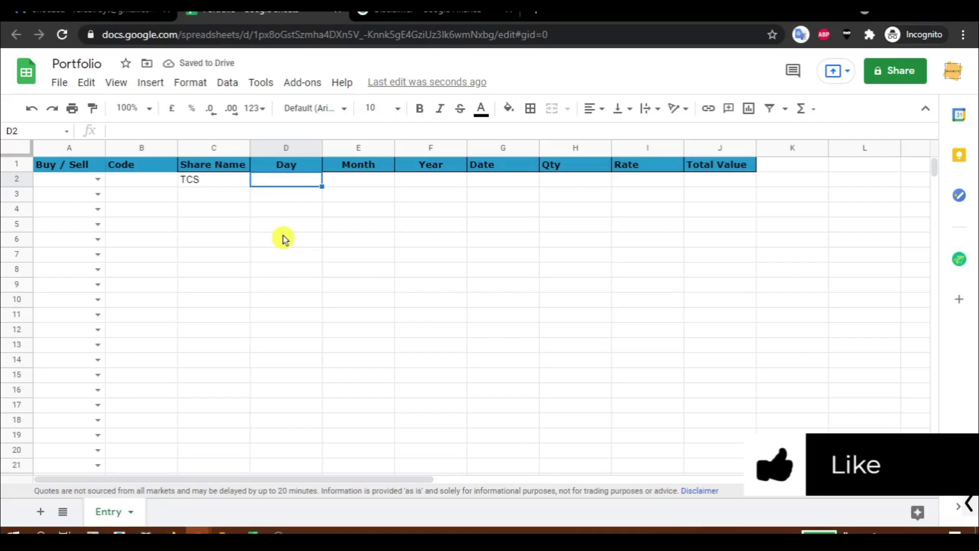
key(Tab)
key(Tab)
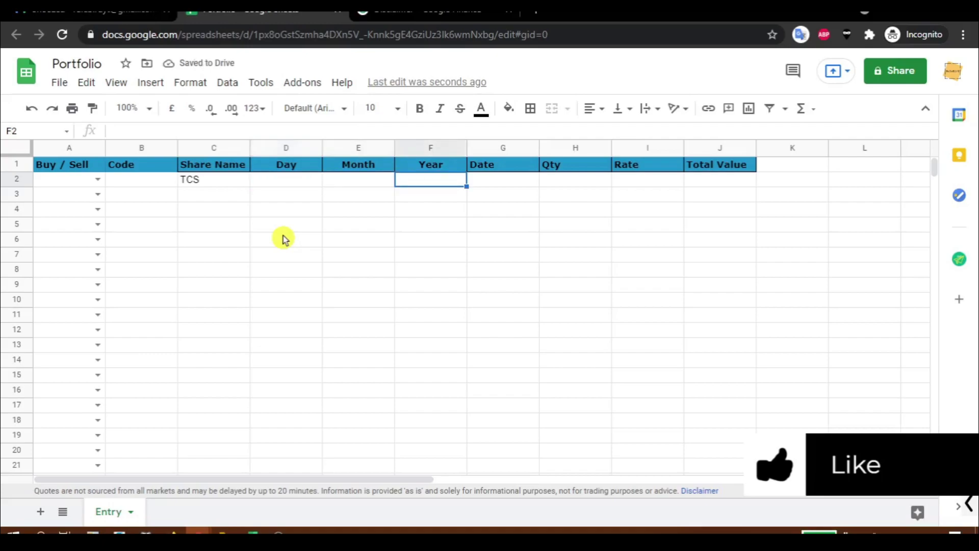
key(Tab)
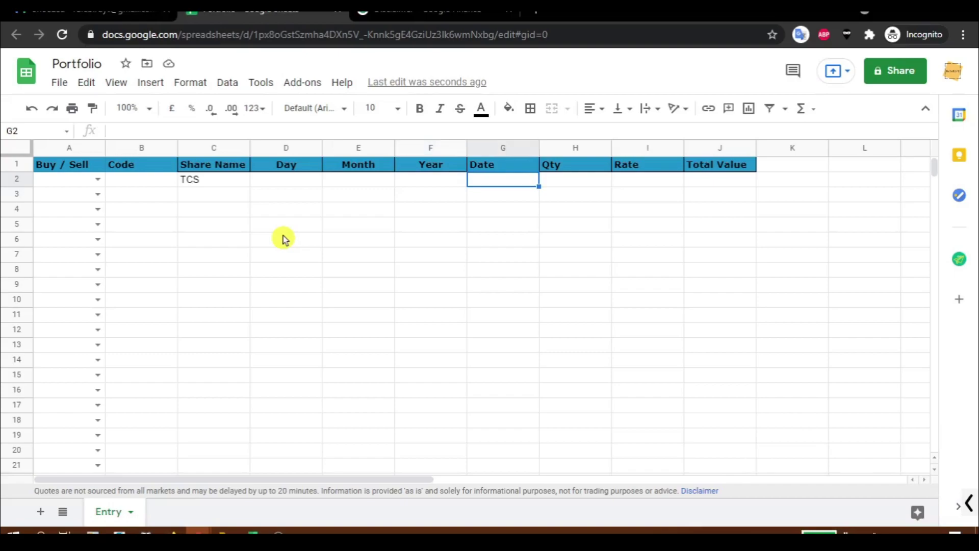
text(MM/)
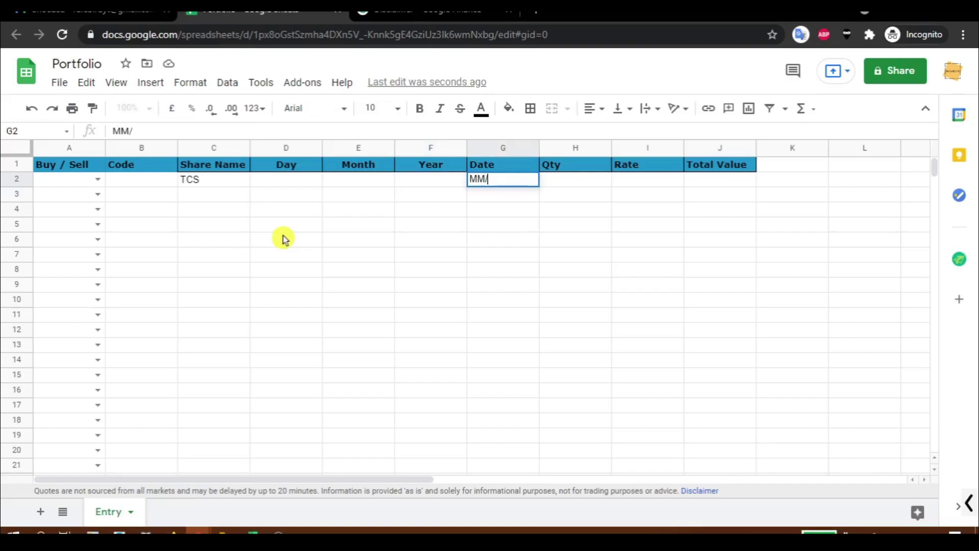
text(DD/YYYY)
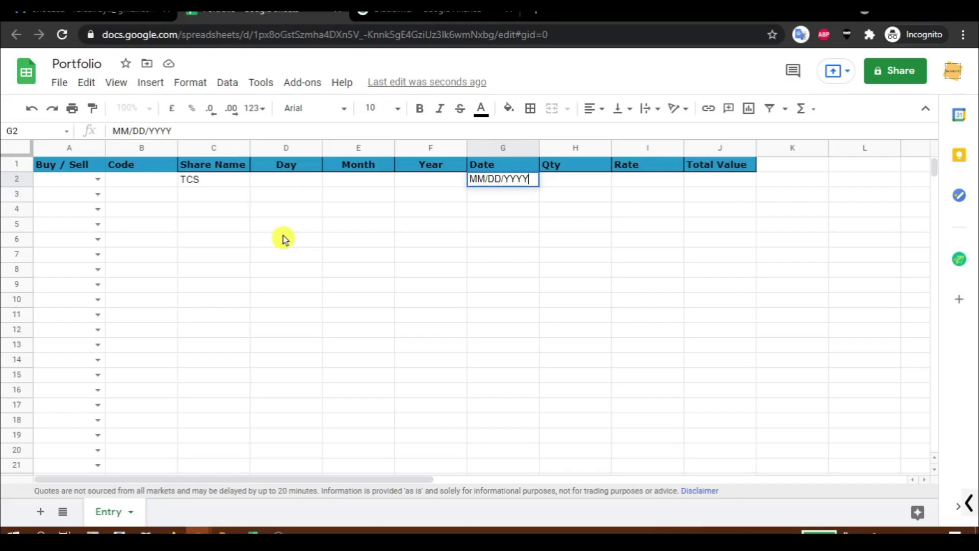
key(Escape)
key(Left)
key(Left)
key(Left)
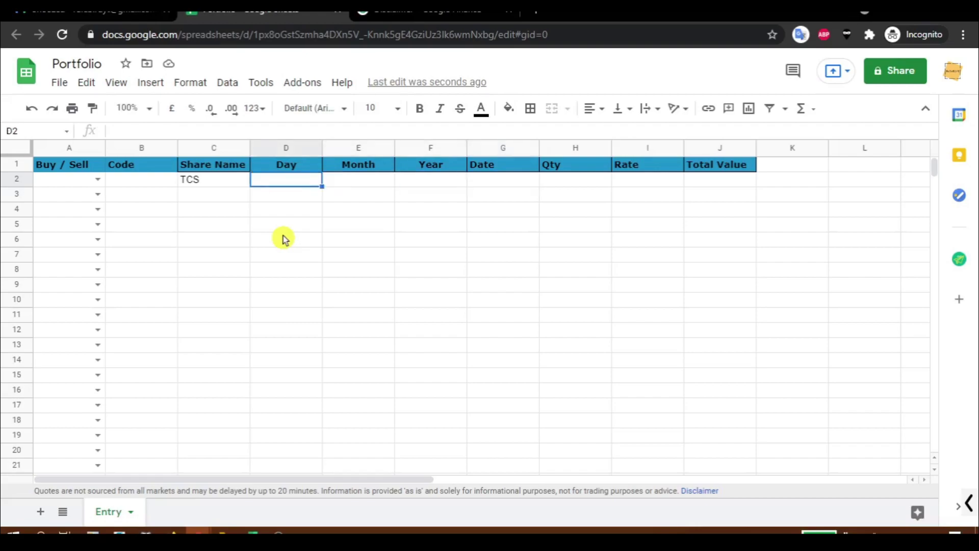
Enter 5 as the day, 5 as the month and 2020 as the year for the TCS row in D2:F2.
text(5)
key(Tab)
text(5)
key(Tab)
text(2020)
key(Tab)
key(Left)
key(Left)
key(Left)
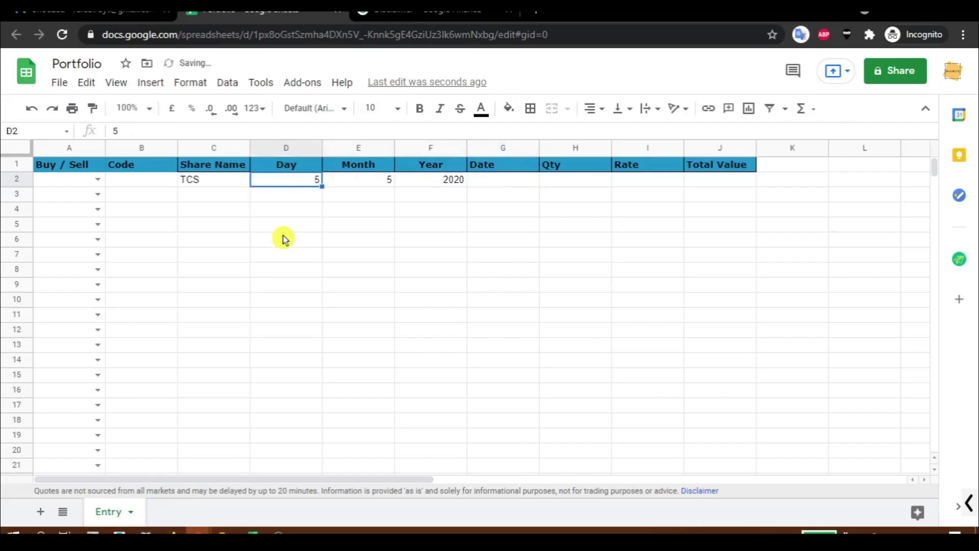
Enter the formula =DATE(F2,E2,D2) in the Date cell G2 to combine the year, month and day.
key(Right)
key(Right)
key(Right)
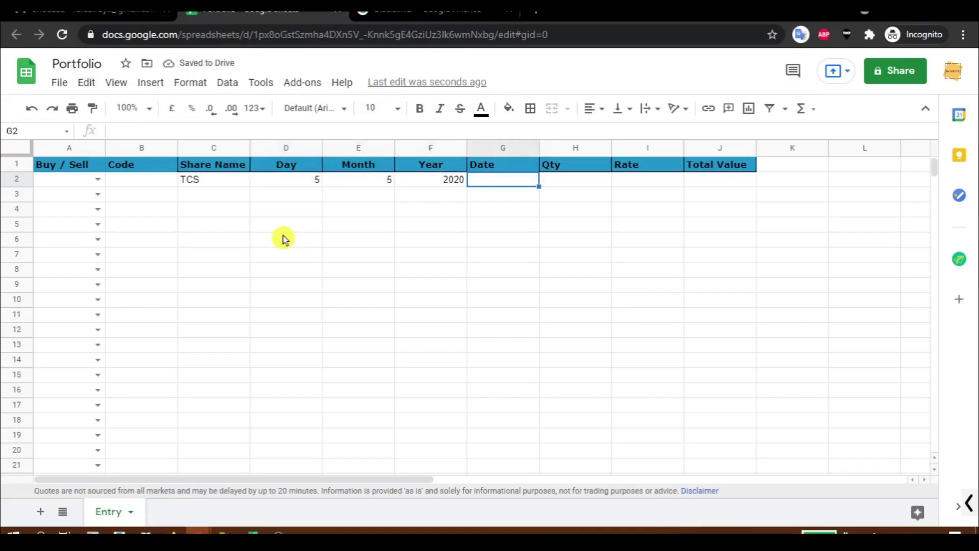
text(=date()
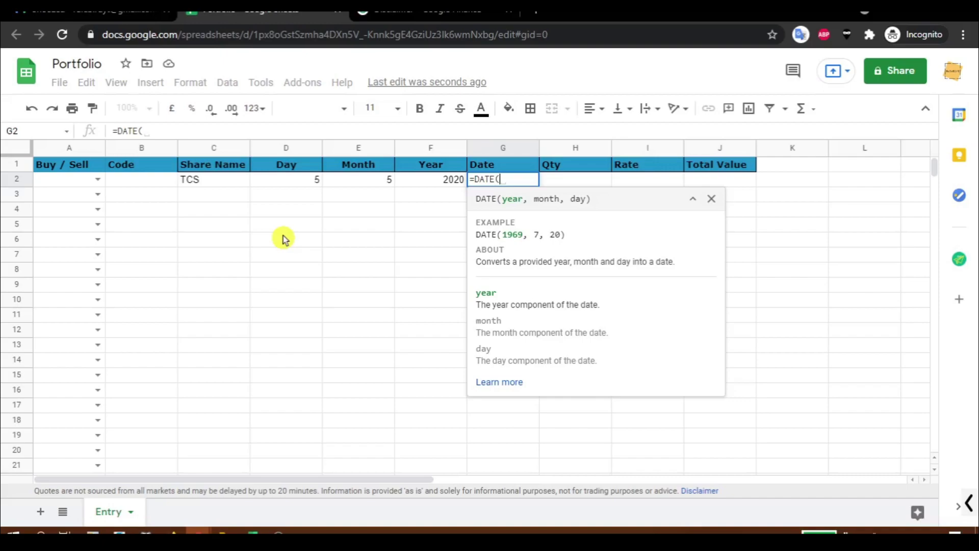
key(Left)
text(,)
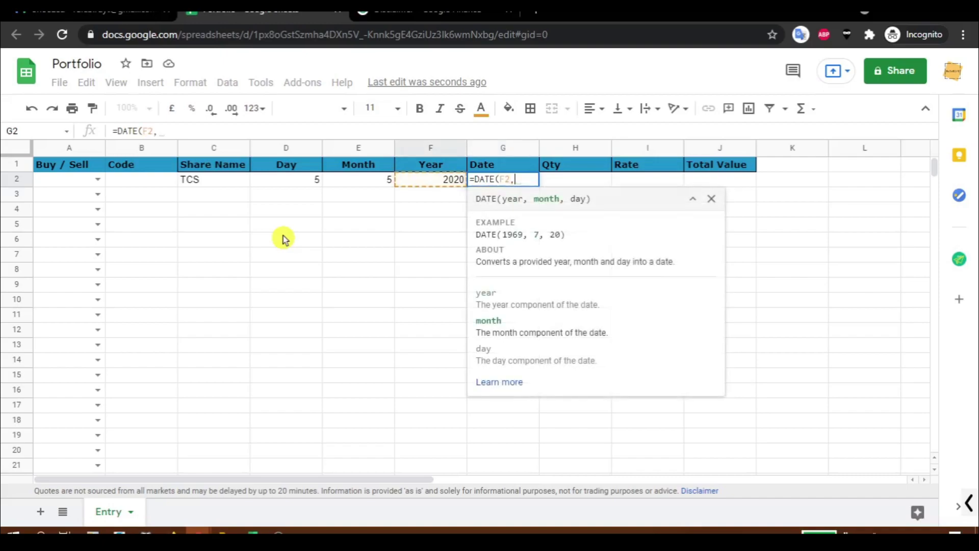
key(Left)
key(Left)
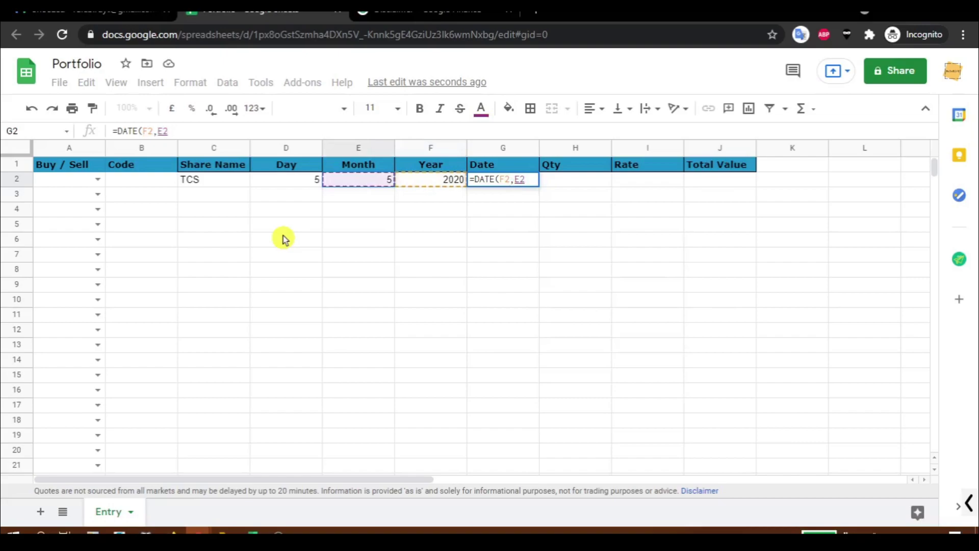
text(,)
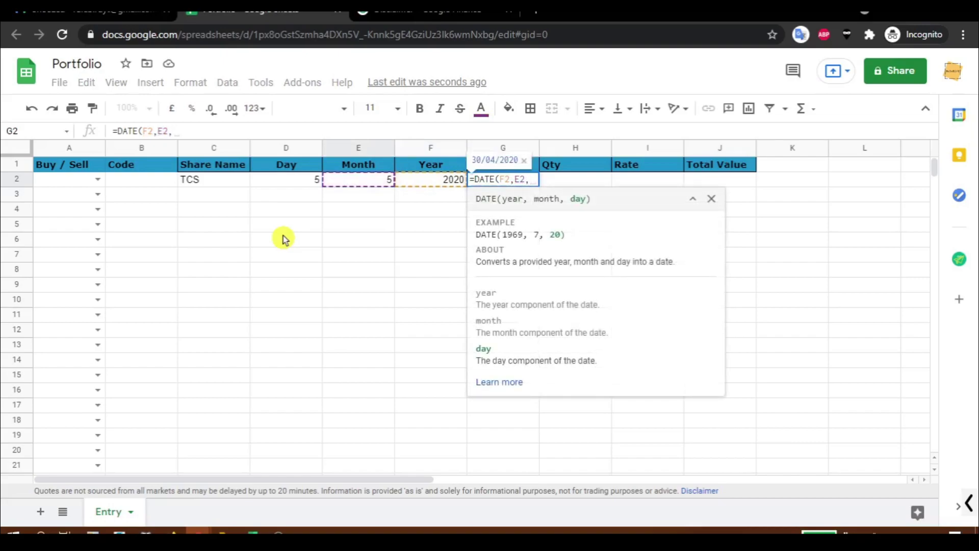
key(Left)
key(Left)
key(Left)
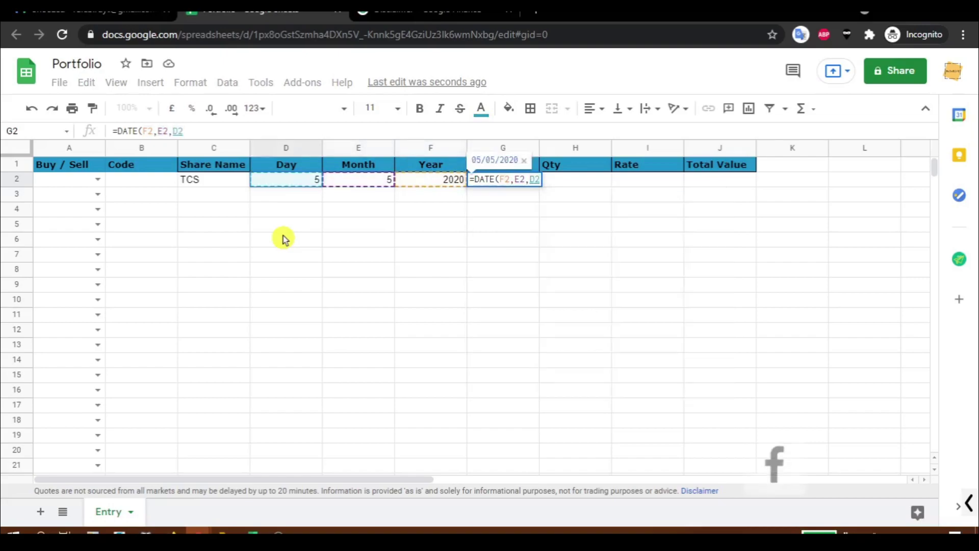
text())
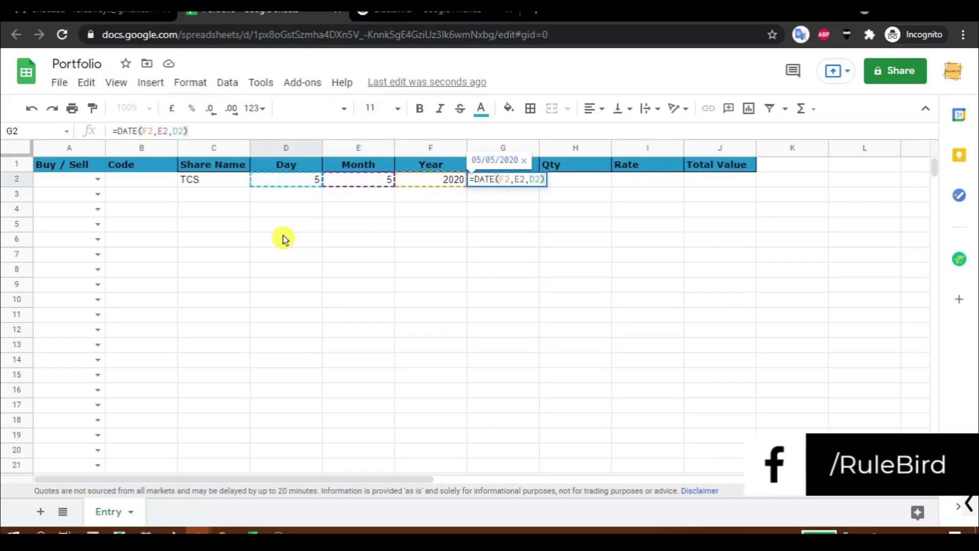
key(Return)
key(Up)
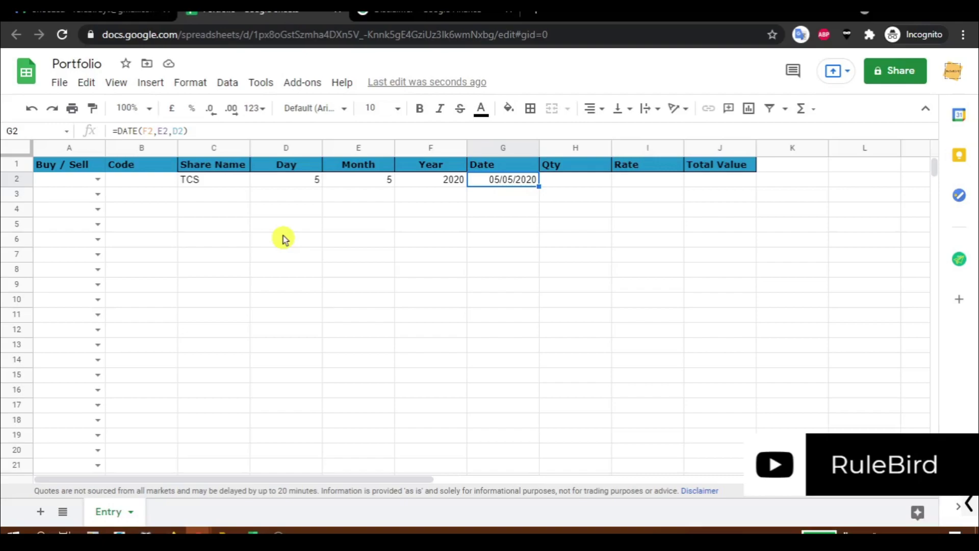
Copy the DATE formula from G2 down through G1000.
key(ctrl+Down)
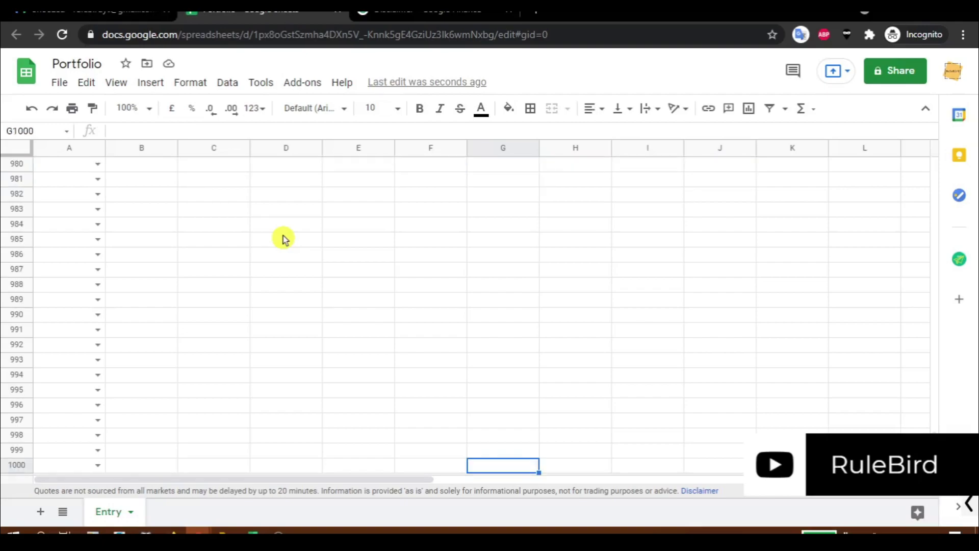
key(ctrl+Up)
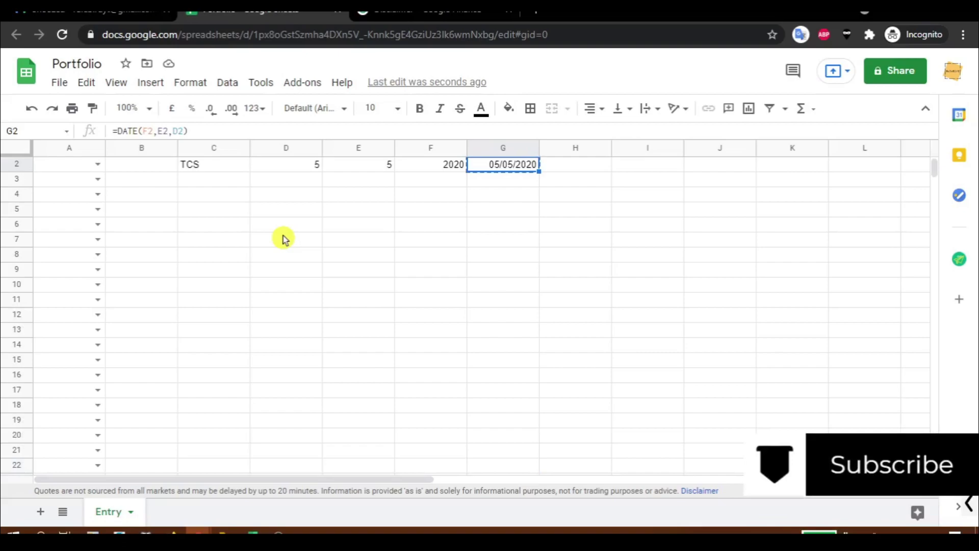
key(Up)
key(Down)
key(ctrl+shift+Down)
key(ctrl+v)
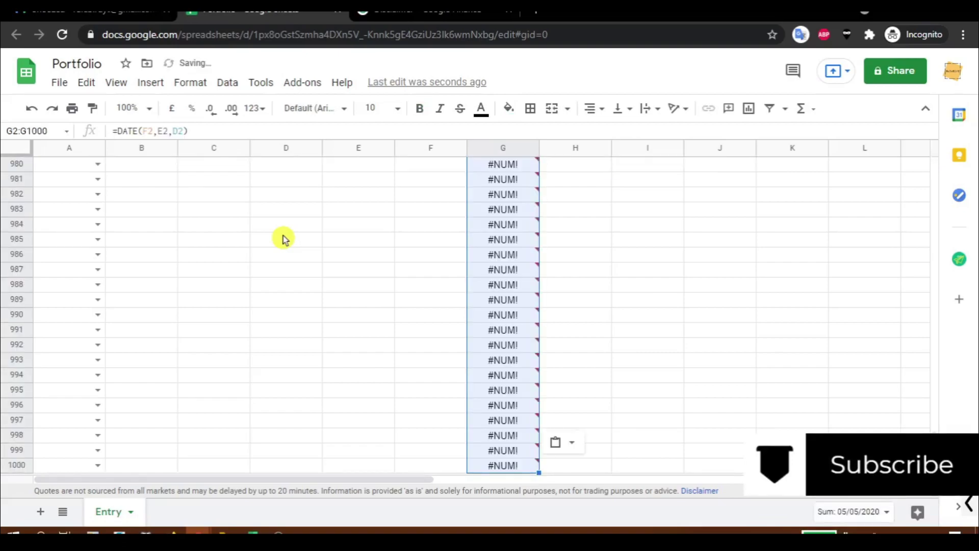
Compare the Date formula and its Day, Month and Year cells in row 3 with those in row 2.
key(Down)
key(Up)
key(Up)
key(Down)
key(Down)
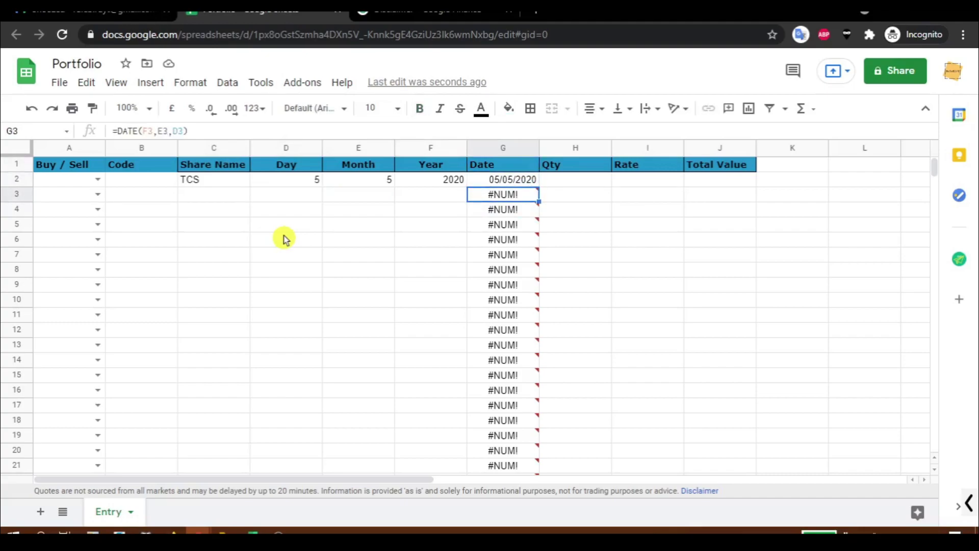
key(Left)
key(Left)
key(Left)
key(Left)
key(Right)
key(Right)
key(Right)
key(Left)
key(Left)
key(Right)
key(Right)
key(Right)
key(Up)
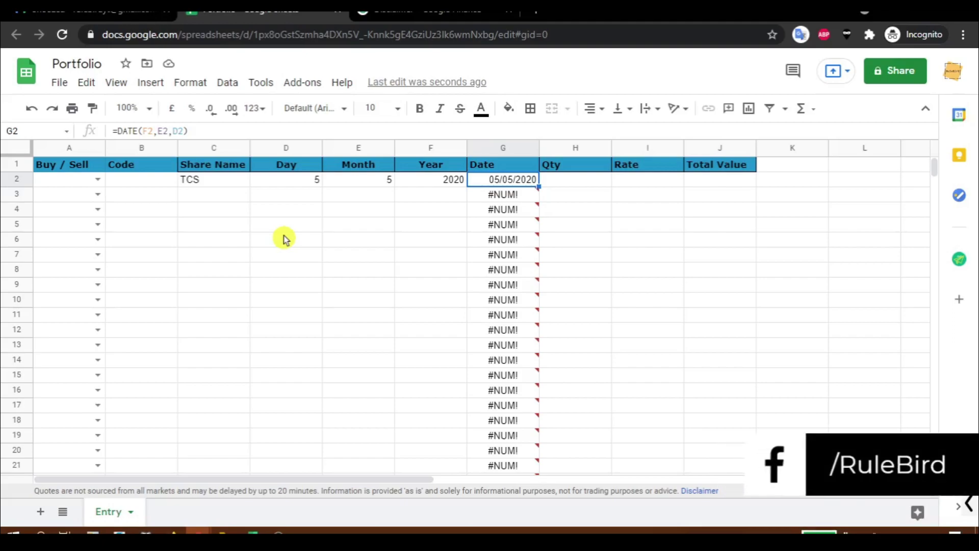
key(Left)
key(Left)
key(Left)
key(Left)
key(Right)
key(Right)
key(Right)
key(Right)
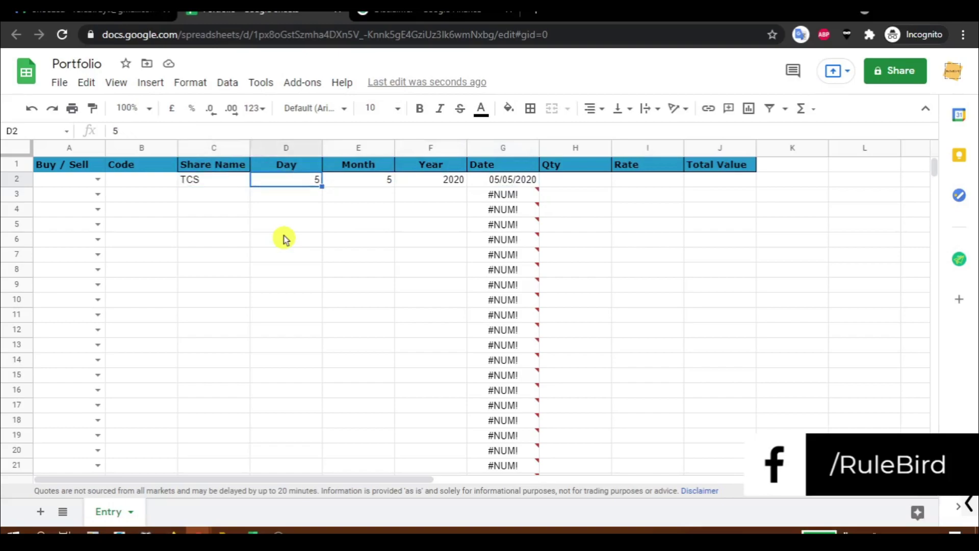
Wrap the G2 date formula in an empty share name check, making it =IF(C2="","",DATE(F2,E2,D2)).
key(F2)
key(shift+Left)
key(shift+Left)
key(shift+Left)
key(shift+Left)
key(shift+Left)
key(shift+Left)
key(shift+Left)
key(shift+Left)
key(shift+Left)
key(shift+Left)
key(shift+Left)
key(shift+Left)
key(shift+Left)
key(shift+Left)
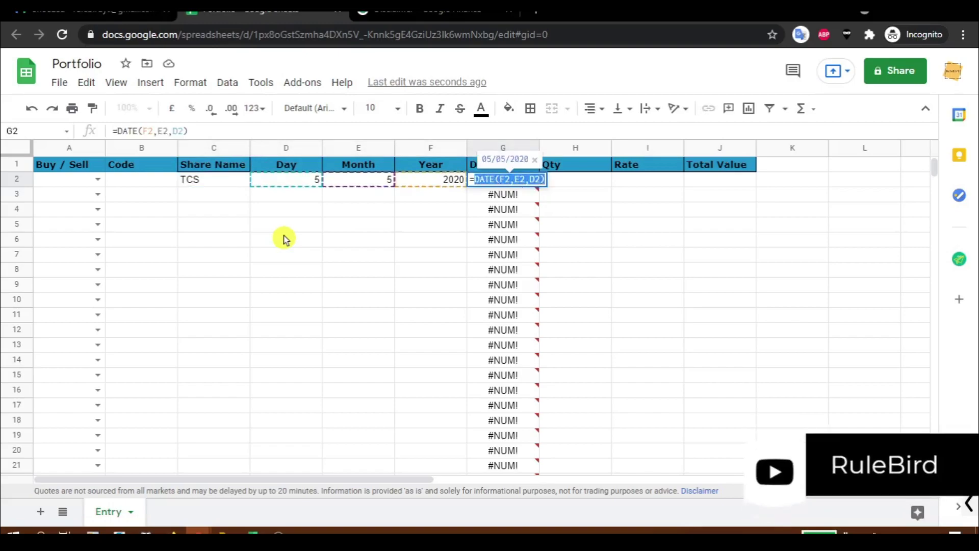
text(if)
key(Tab)
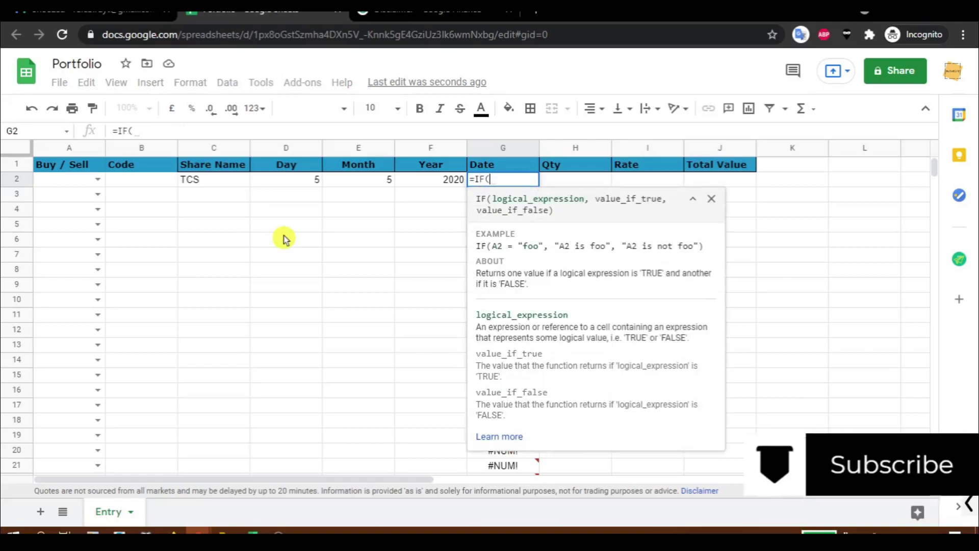
key(Left)
key(Left)
key(Left)
key(Left)
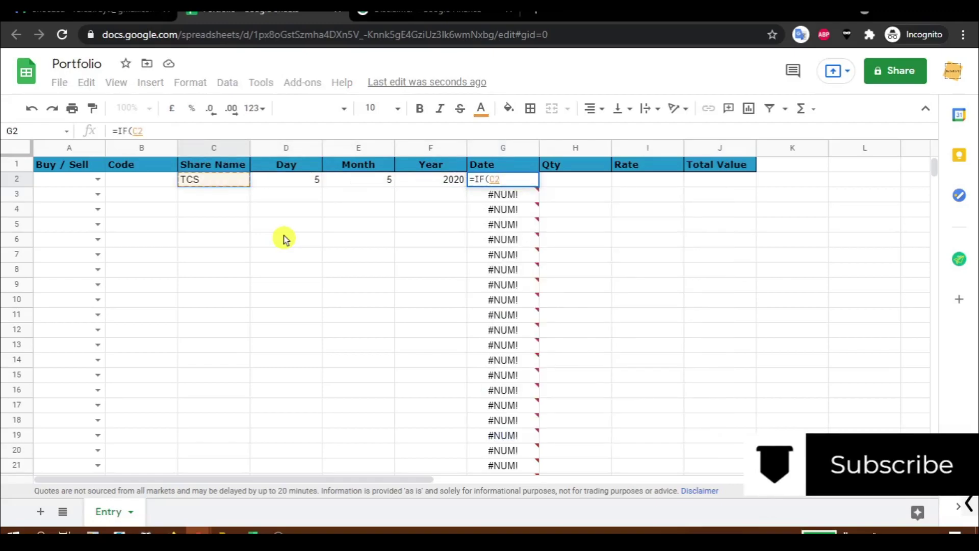
text(="",)
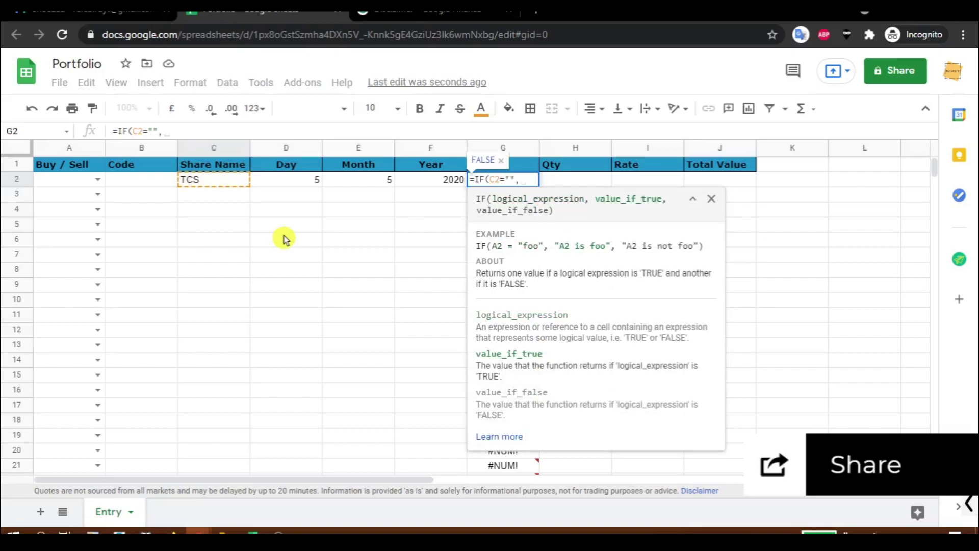
text("",DATE(F2,E2,D2))
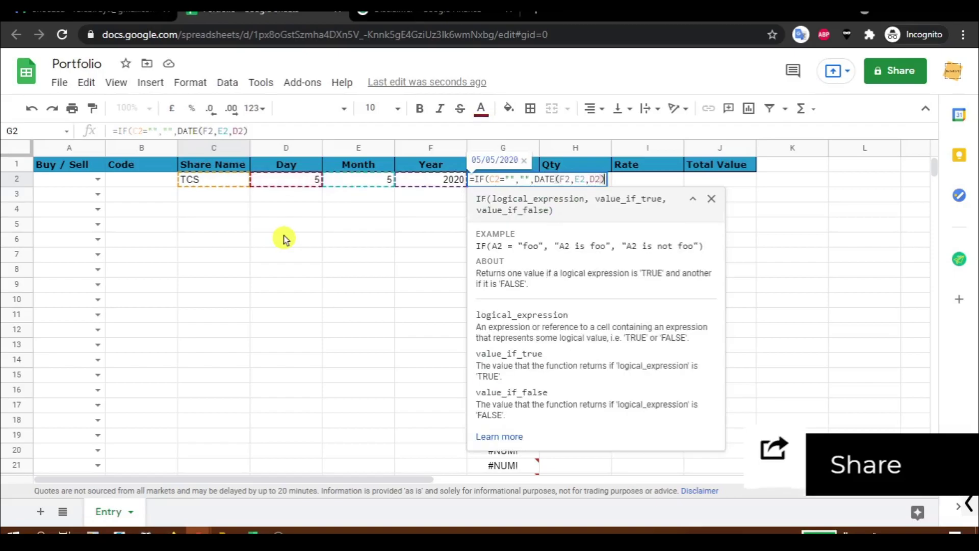
text())
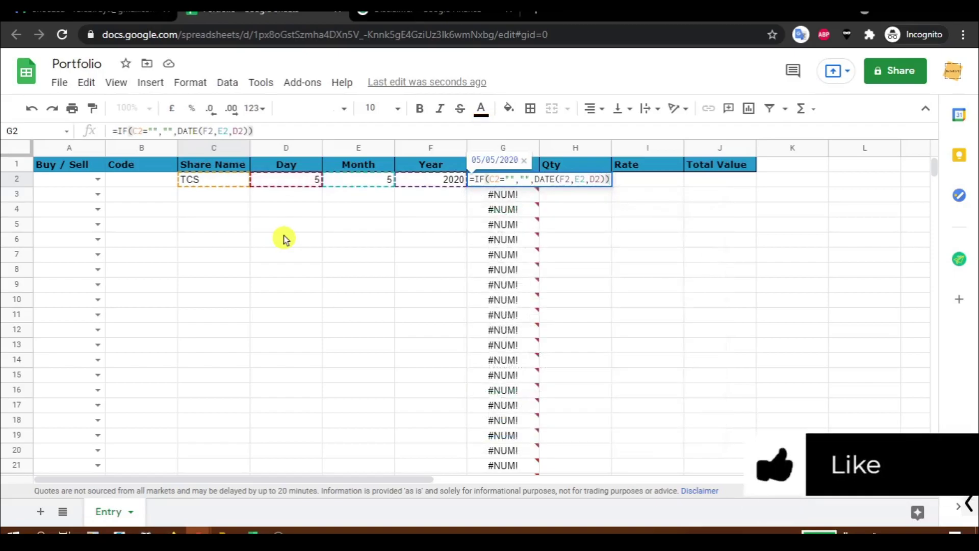
key(Return)
Copy the IF formula from G2 down through G1000 and check the copied formula in G3.
key(Up)
key(ctrl+c)
key(ctrl+shift+Down)
key(ctrl+v)
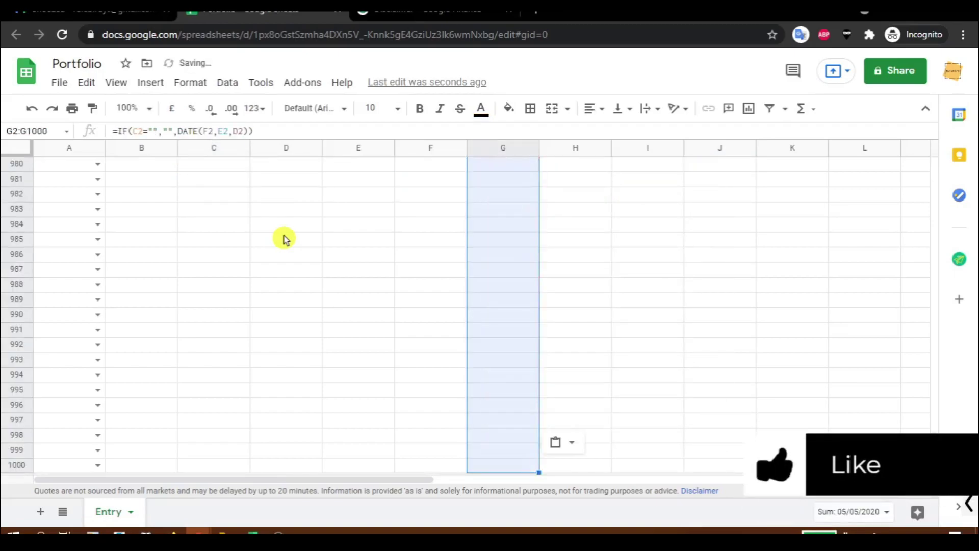
key(Down)
key(Up)
key(Down)
key(F2)
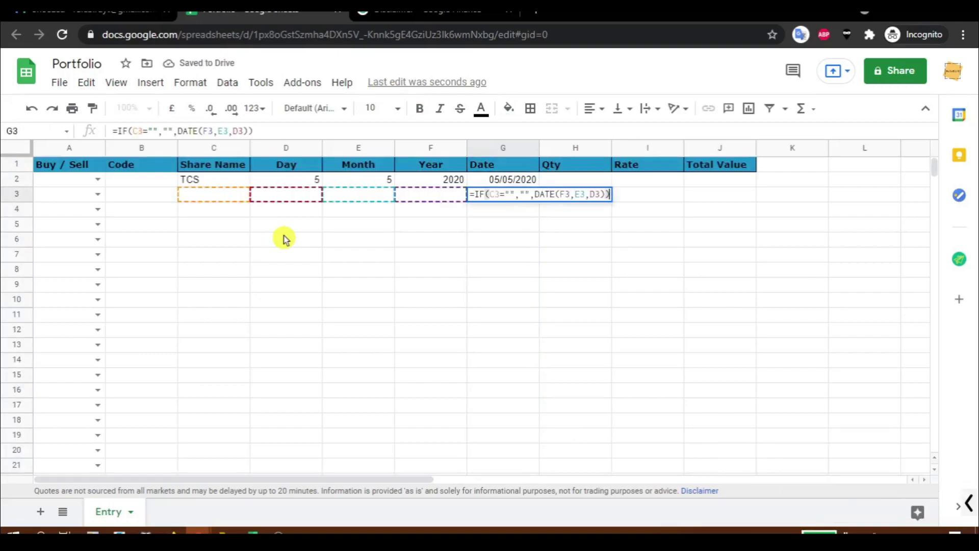
key(Return)
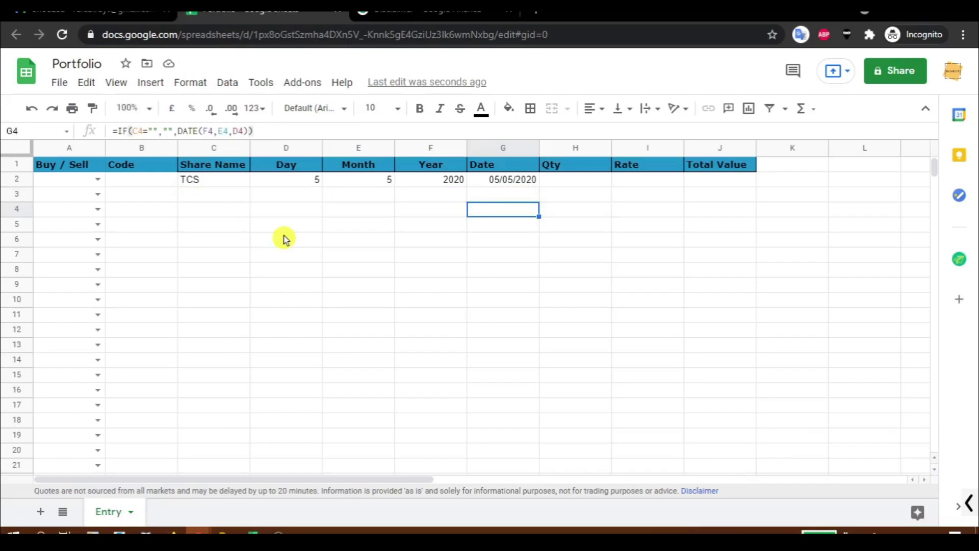
Review the Share Name, Day, Month, Year and Date cells of row 3 that the copied formula uses.
key(Left)
key(Left)
key(Left)
key(Up)
key(Up)
key(Left)
key(Down)
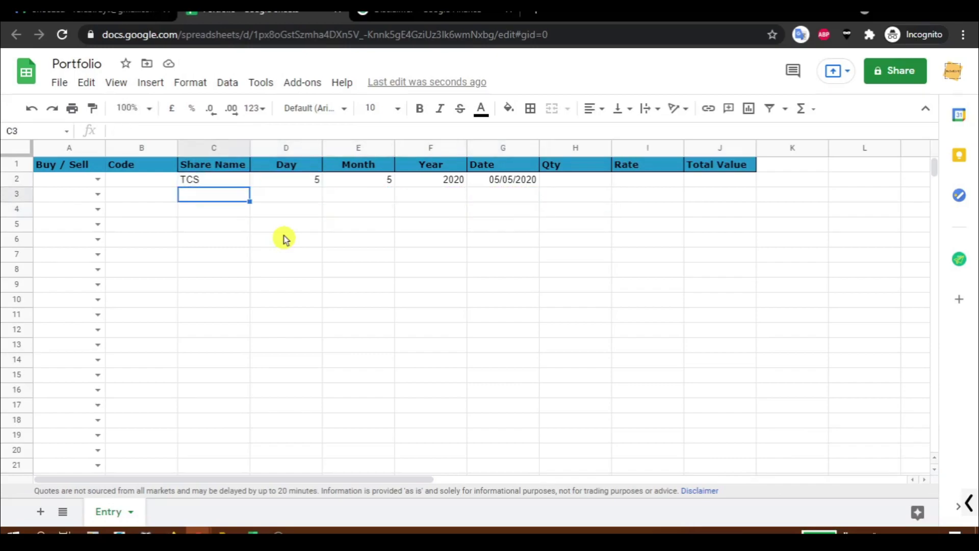
key(Right)
key(Right)
key(Right)
key(Right)
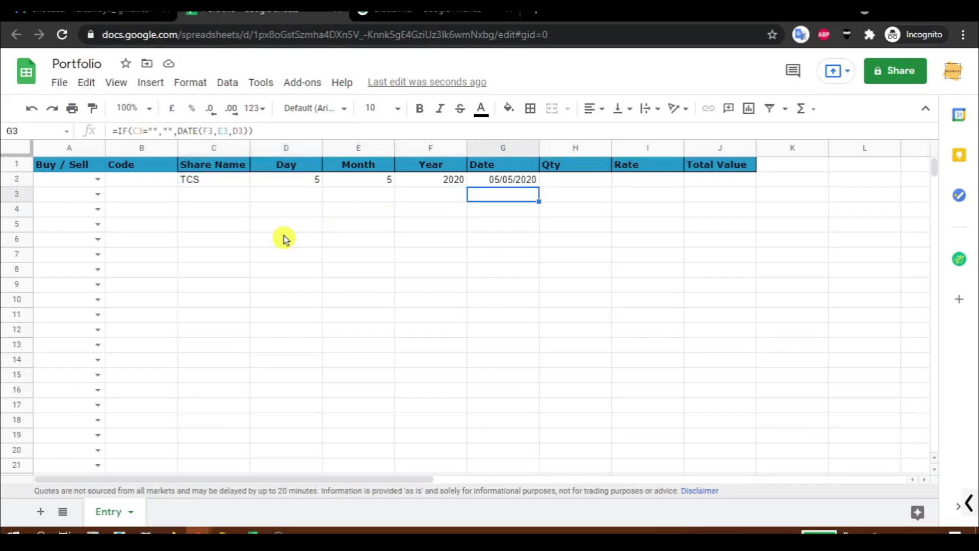
key(Left)
key(Left)
key(Left)
key(Left)
key(Right)
key(Right)
key(Right)
key(Right)
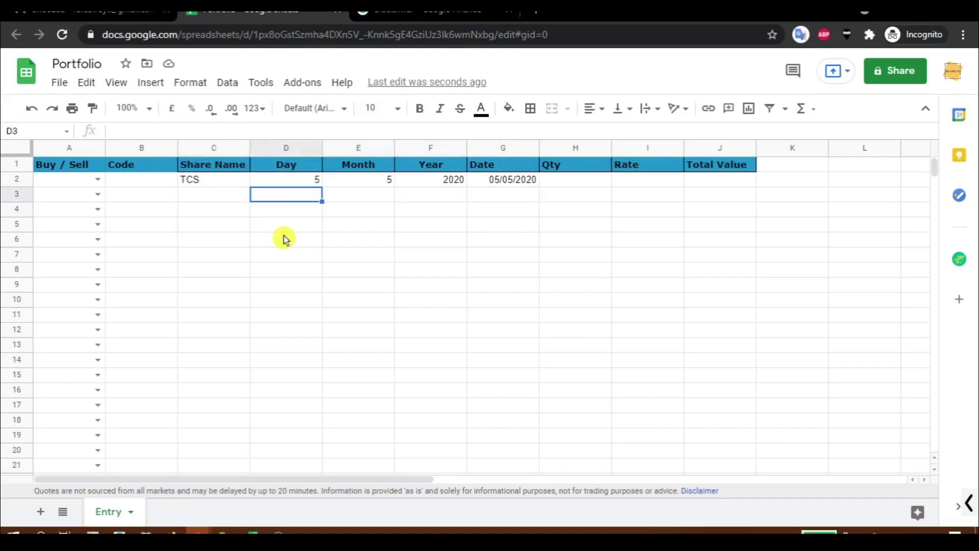
Check the date formula in G2 and enter 50 as the quantity in H2.
key(Up)
key(Right)
key(Left)
key(F2)
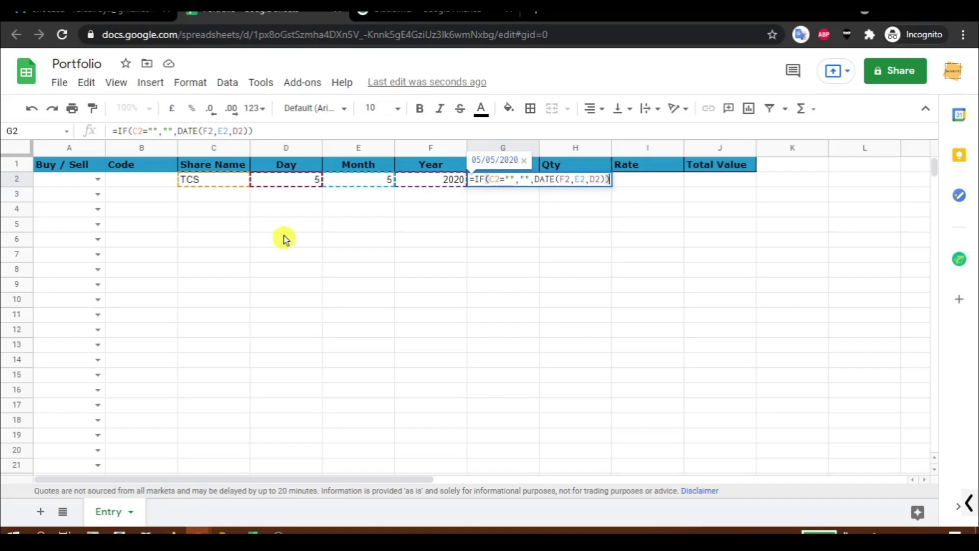
key(Tab)
text(50)
key(Tab)
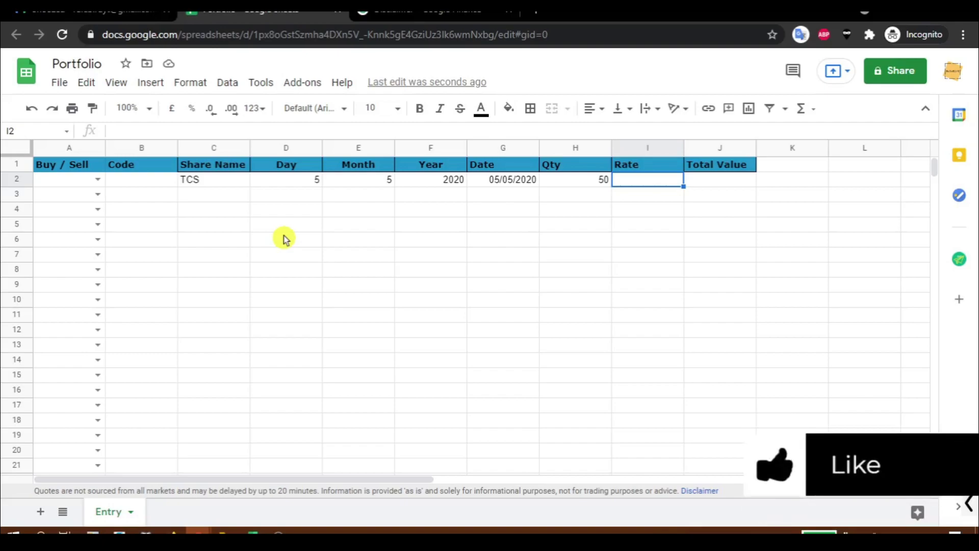
key(Right)
key(Right)
key(Right)
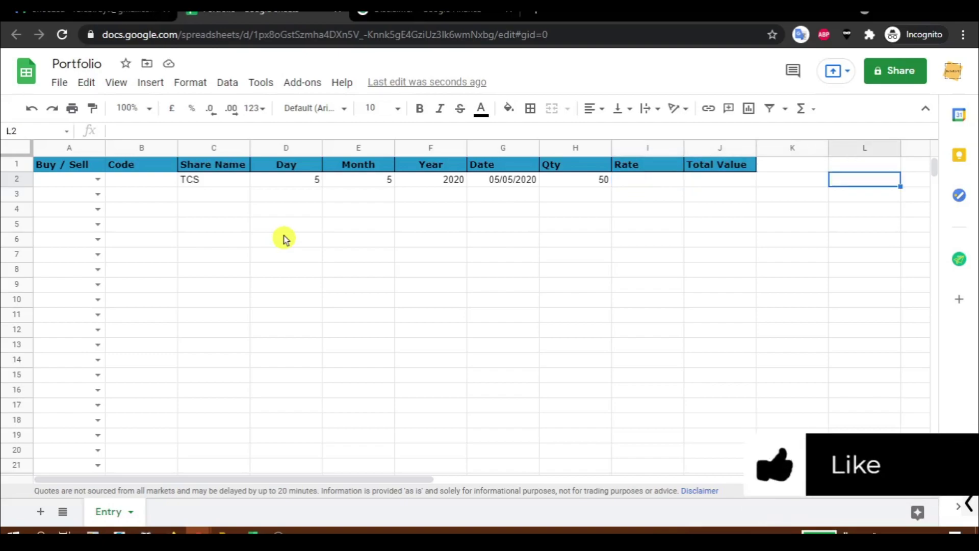
Enter the price attribute names Open, Close, High and Low in cells L2 to L5.
text(Open)
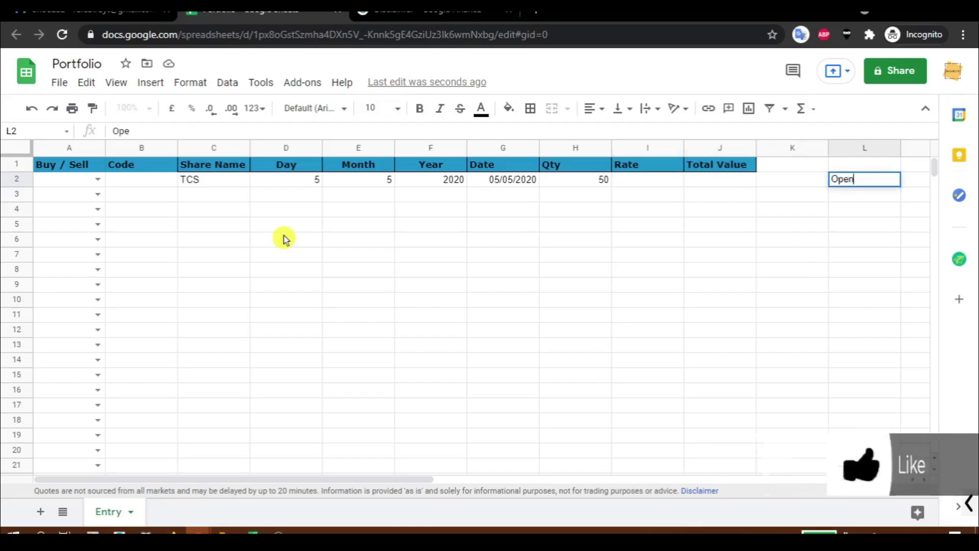
key(Return)
text(Close)
key(Return)
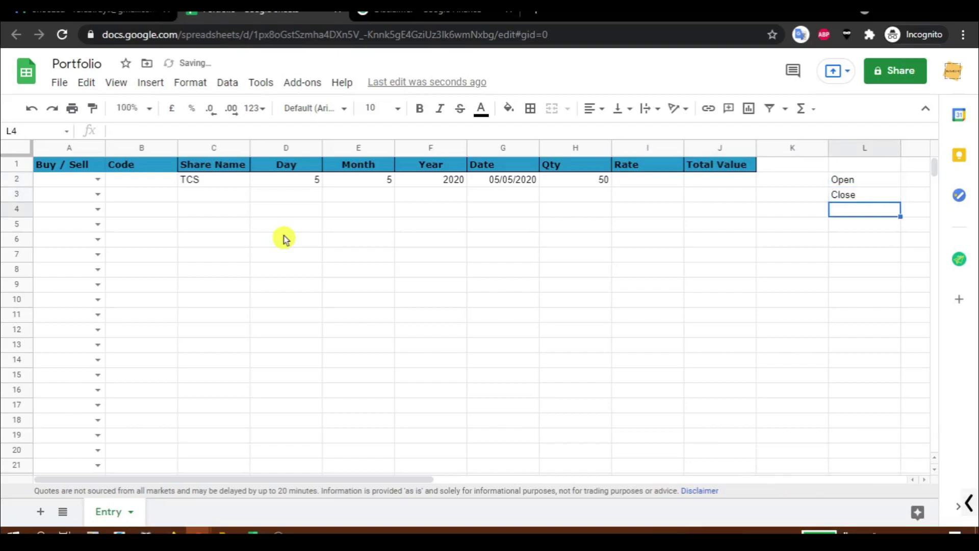
text(High)
key(Return)
text(Low)
key(Return)
Go over the four price attribute names in column L from L2 downwards.
key(Up)
key(Up)
key(Up)
key(Up)
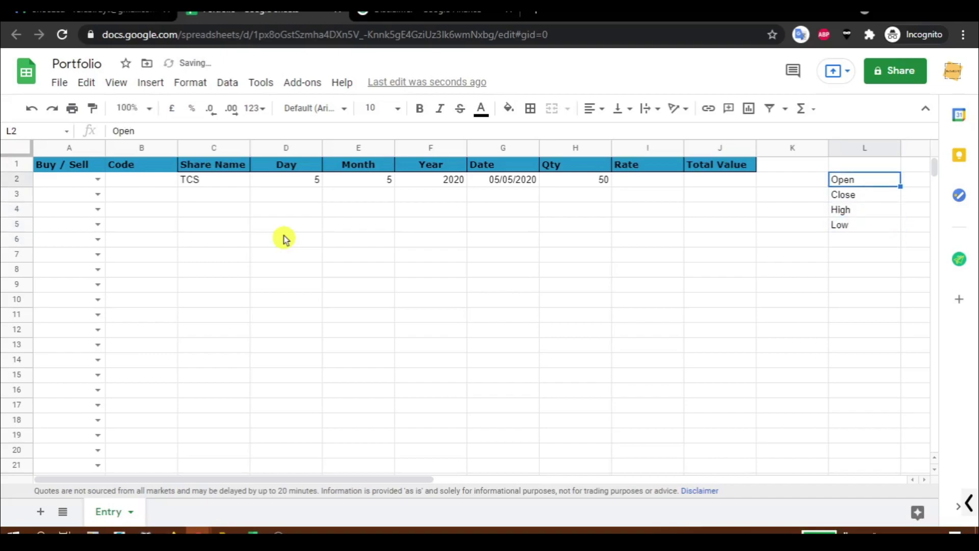
key(Down)
key(Down)
key(Down)
key(Down)
key(Up)
key(Up)
key(Up)
key(Up)
Enter =GOOGLEFINANCE(C2,L2,G2) in M2 to fetch the share's Open price for the transaction date.
key(Right)
text(=)
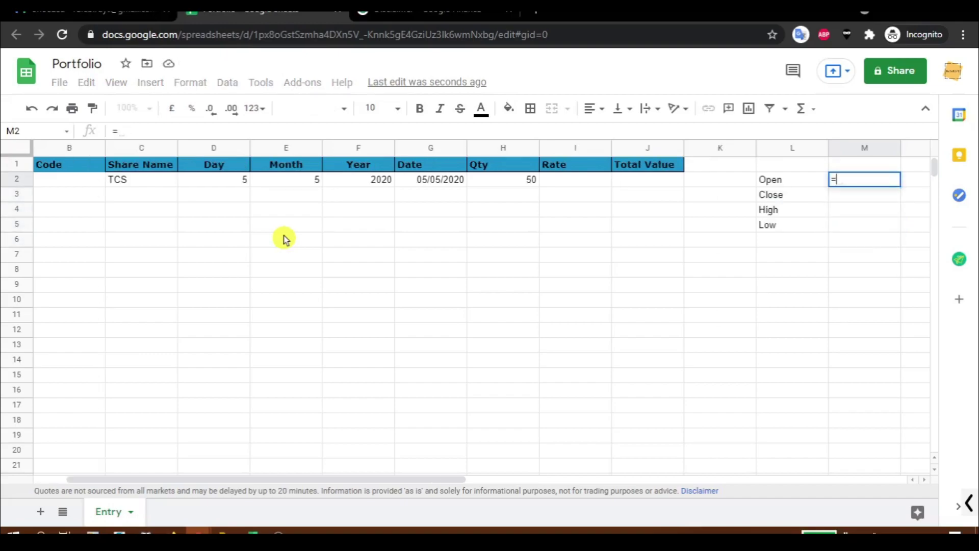
text(goog)
key(Tab)
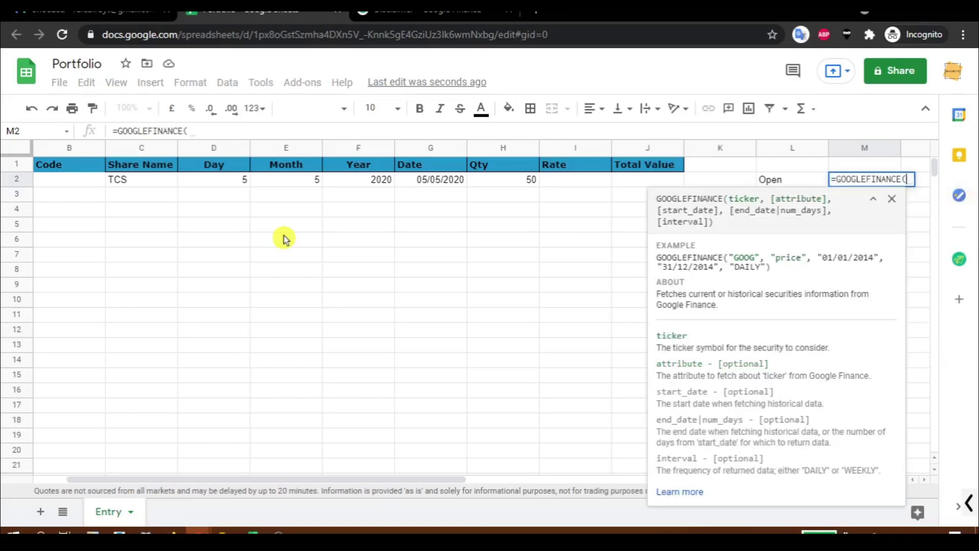
key(Left)
key(Left)
key(Left)
key(Left)
key(Left)
key(Left)
key(Left)
key(Left)
key(Left)
key(Left)
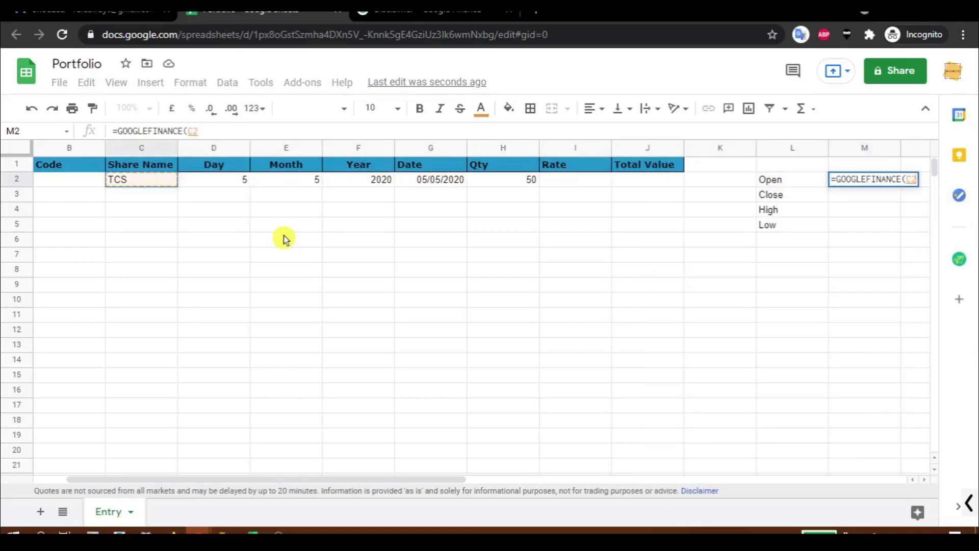
text(,)
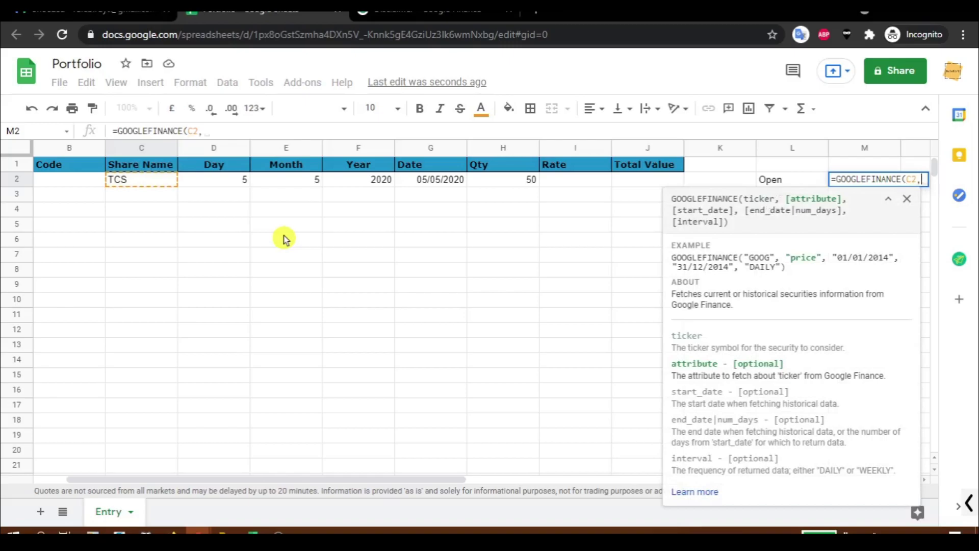
key(Left)
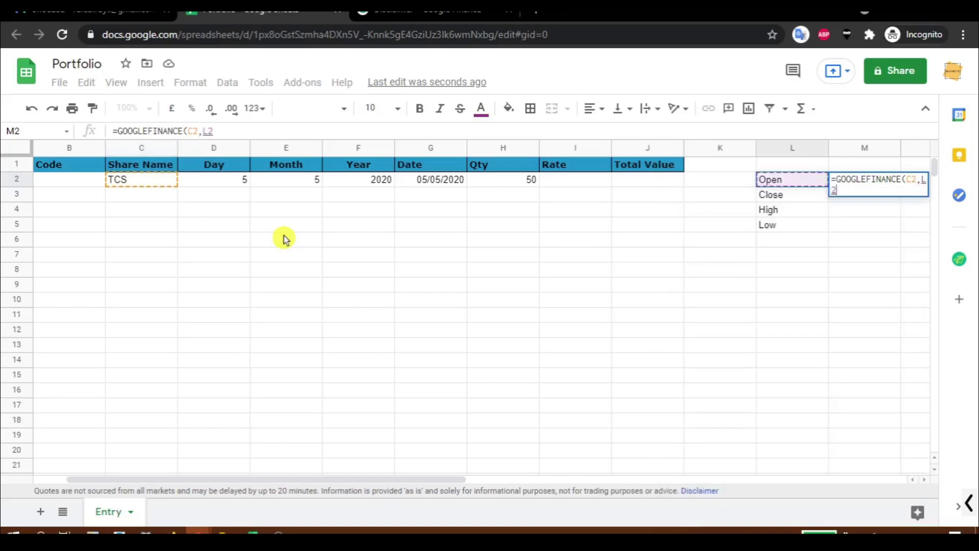
text(,)
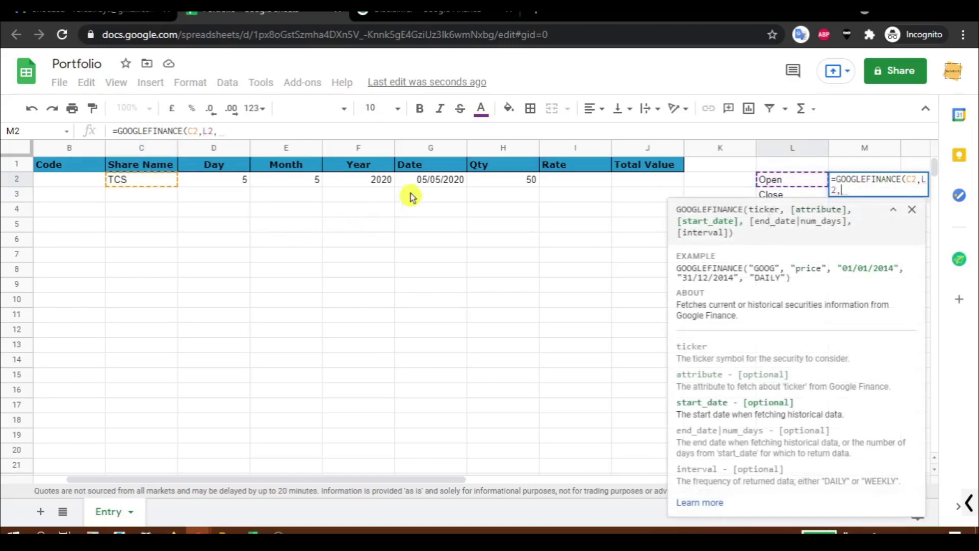
click(439, 182)
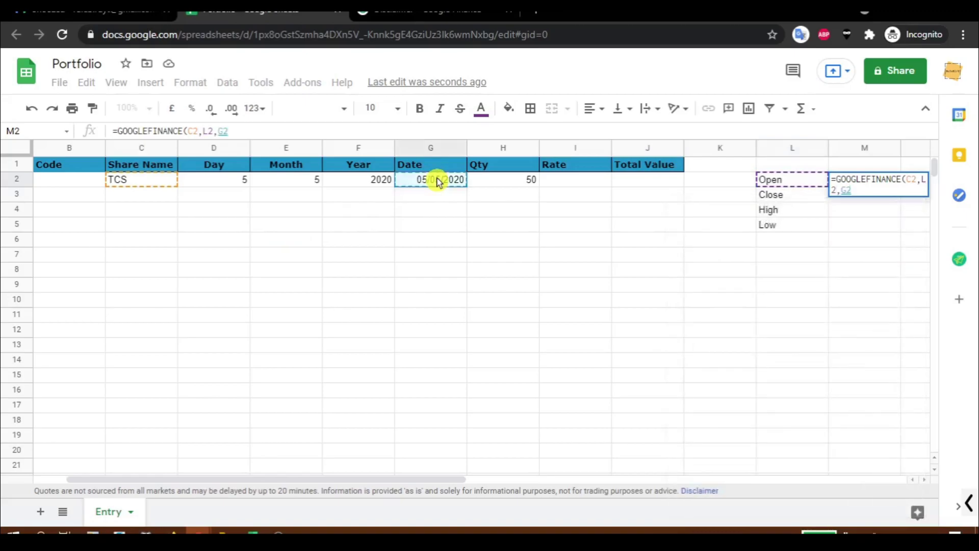
text())
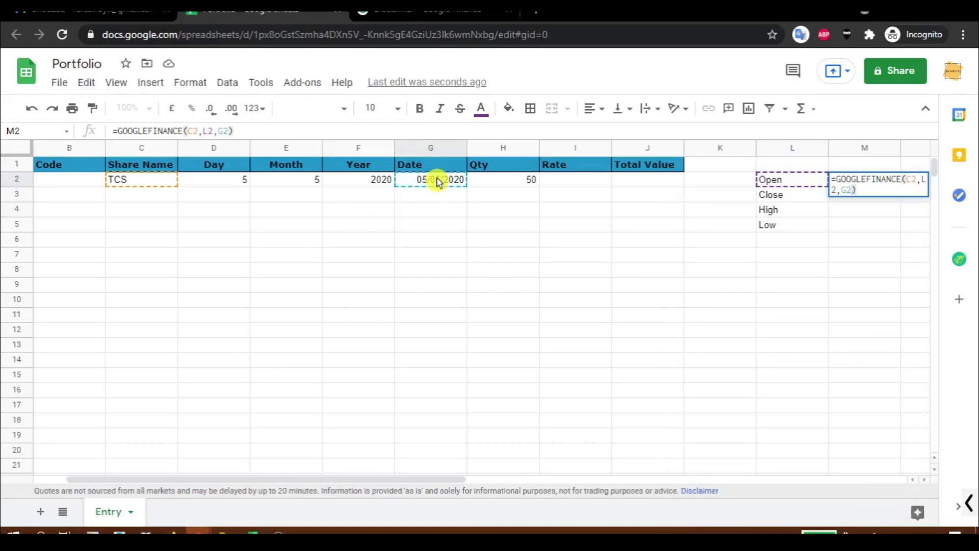
key(Return)
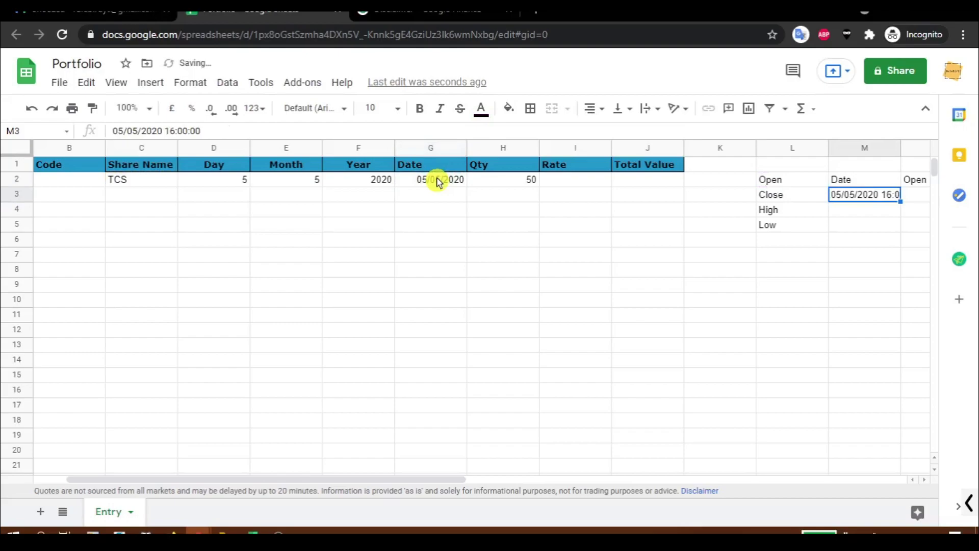
Examine the date and price returned in M3 and N3 and the GOOGLEFINANCE formula in M2.
key(Right)
key(Left)
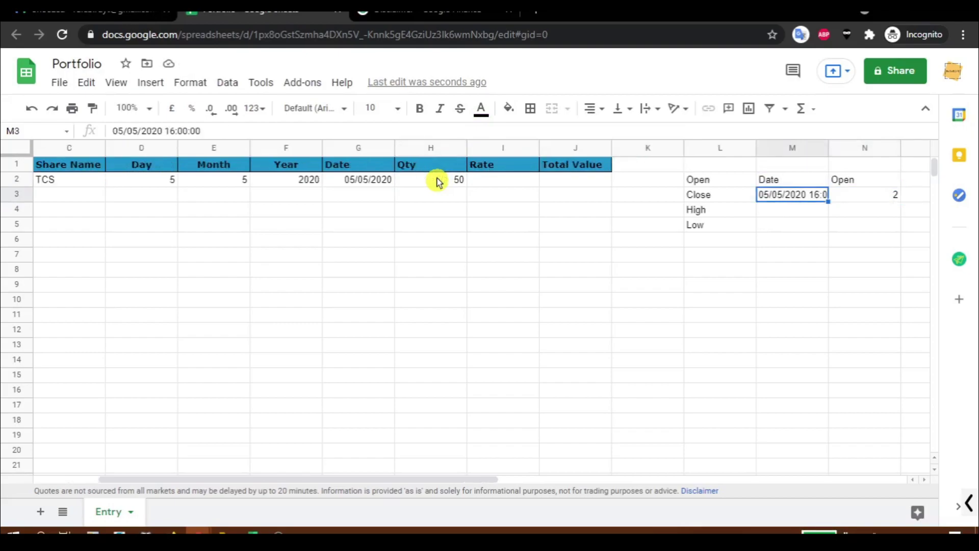
key(Right)
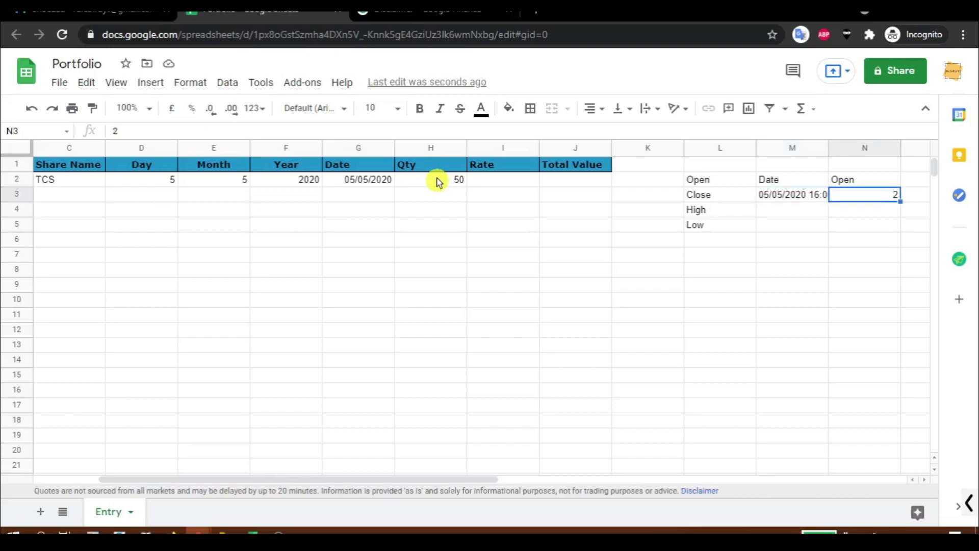
key(Left)
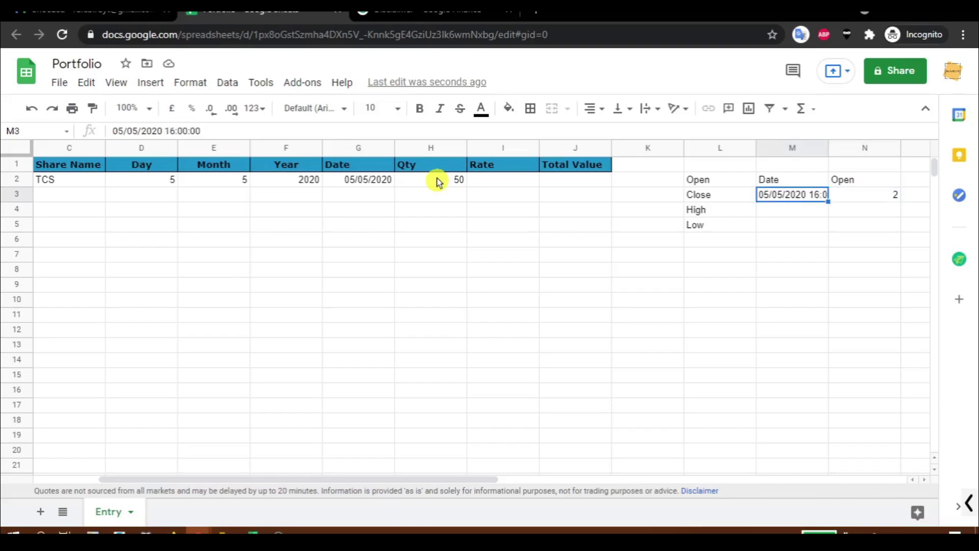
key(Up)
key(Down)
key(Up)
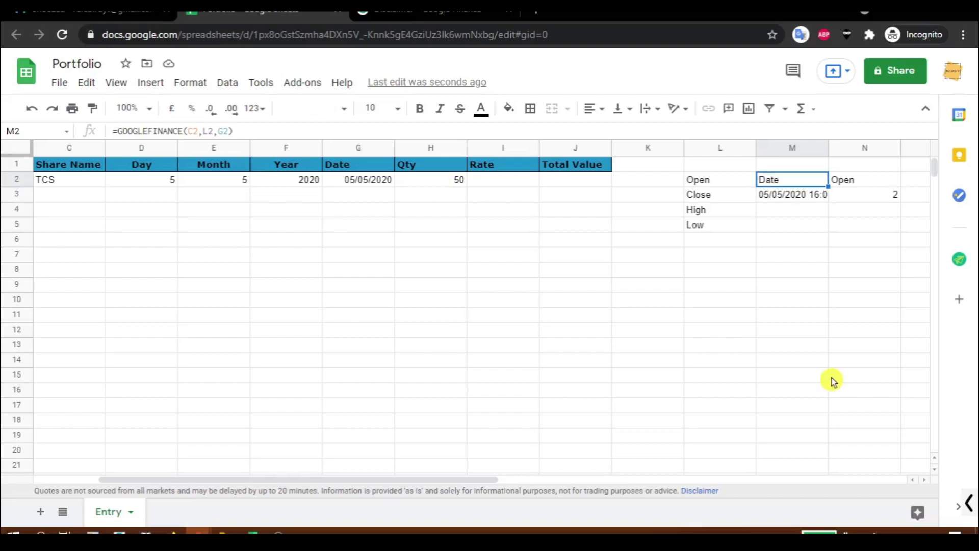
Compare the attribute names in column L with the formula in M2 and its returned date and price.
key(Left)
key(Down)
key(Down)
key(Down)
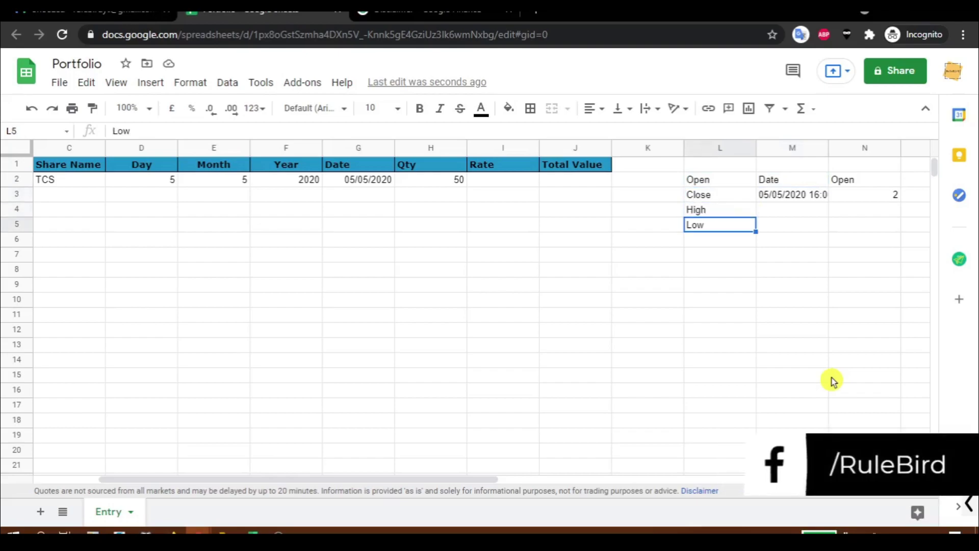
key(Right)
key(Up)
key(Up)
key(Up)
key(Left)
key(Down)
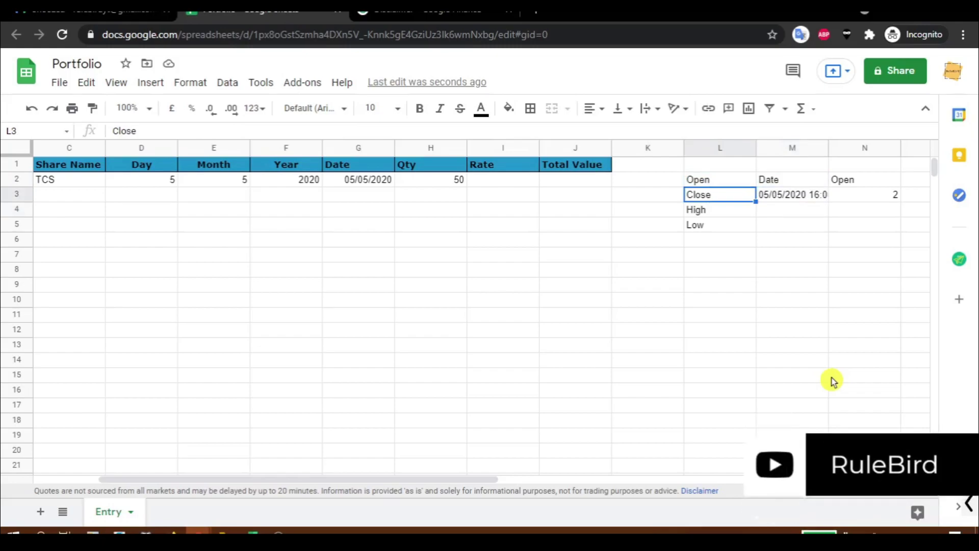
key(Right)
key(Up)
key(Down)
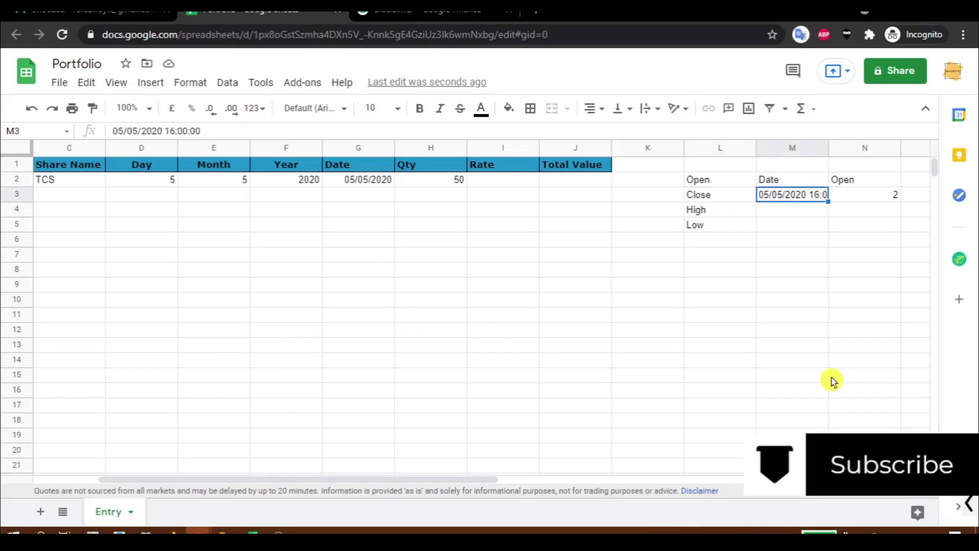
key(Right)
Prefix the share name in C2 with its exchange code, making it NSE:TCS.
key(Left)
key(Left)
key(Left)
key(Left)
key(Left)
key(Left)
key(Left)
key(Left)
key(Left)
key(Left)
key(Left)
key(Up)
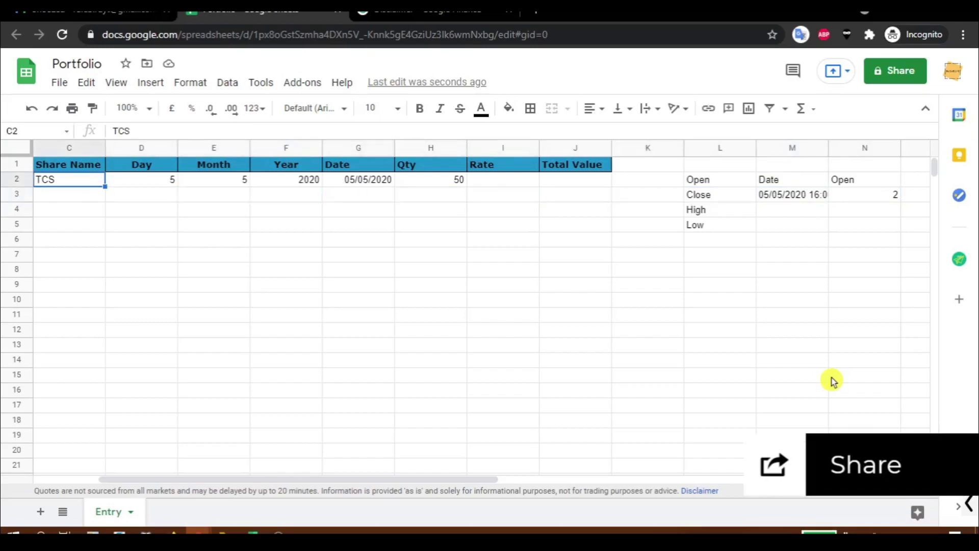
key(Return)
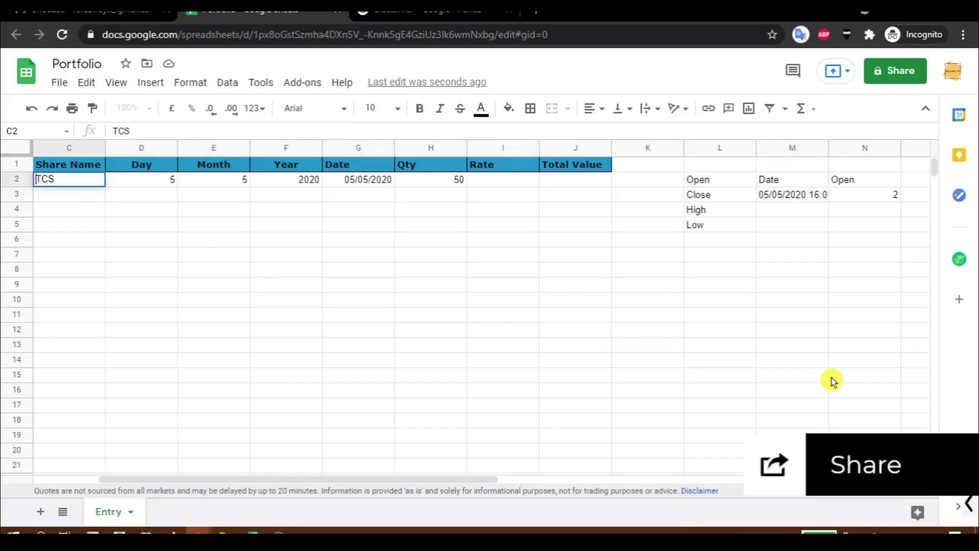
text(NSE:)
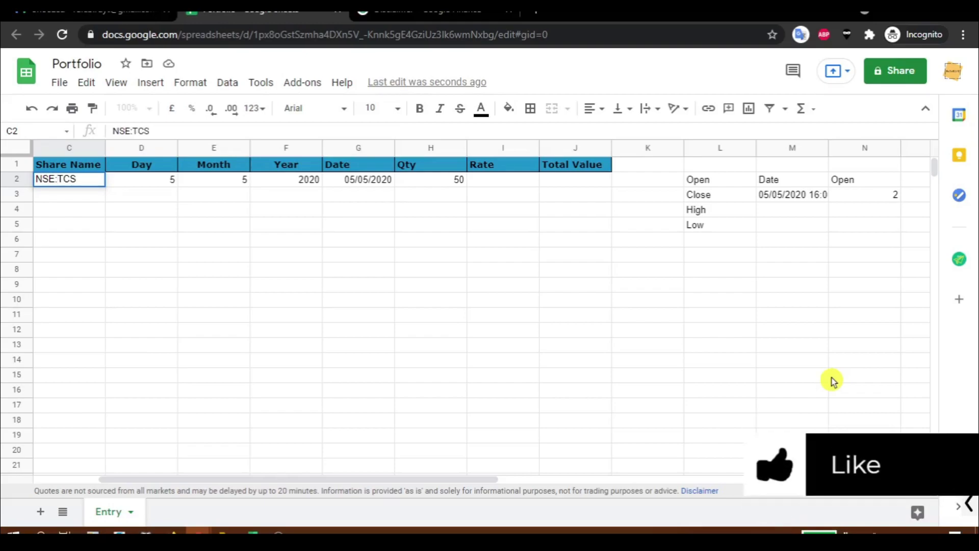
key(Return)
Check the refreshed date and open price in M3 and N3 and locate the Rate cell I2.
key(ctrl+Right)
key(ctrl+Right)
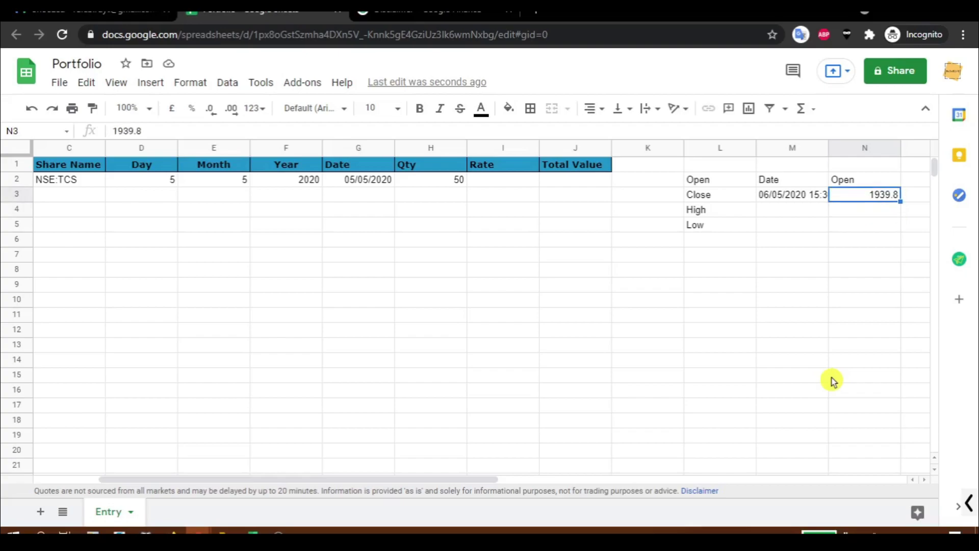
key(Left)
key(Up)
key(Down)
key(Up)
key(Down)
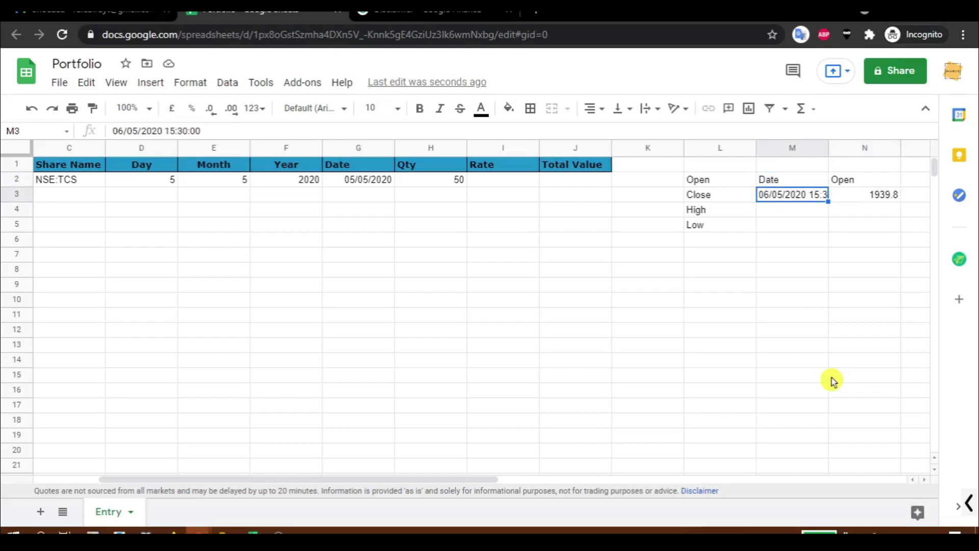
key(Right)
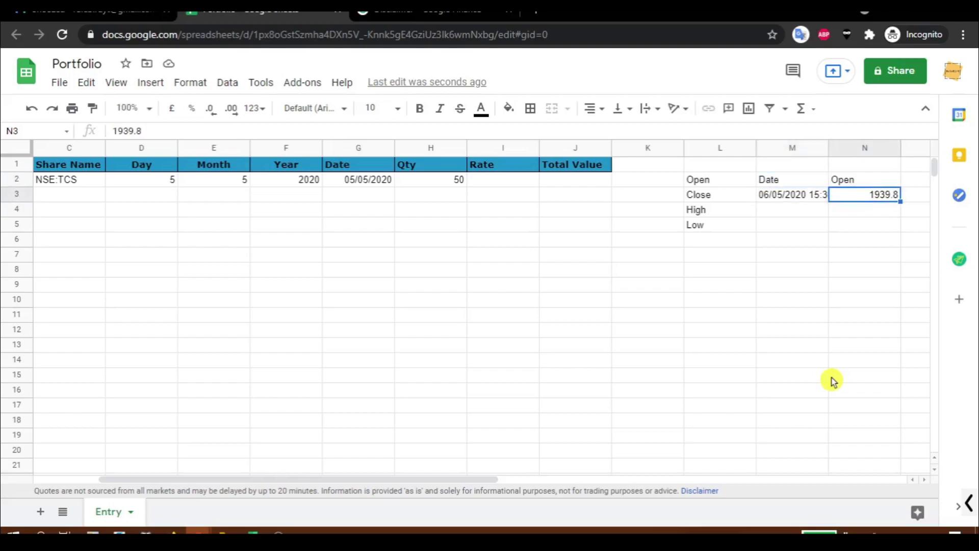
key(Left)
key(Left)
key(Left)
key(Left)
key(Left)
key(Up)
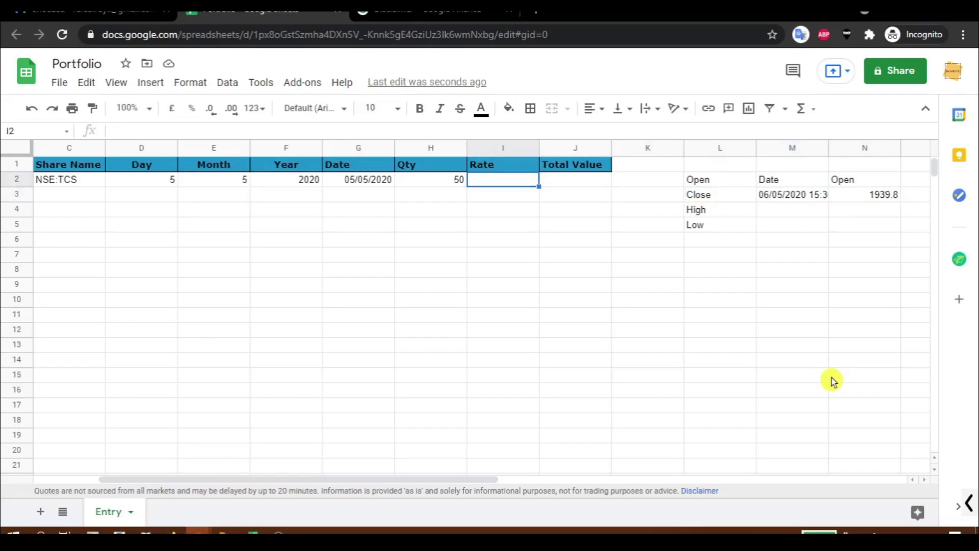
Change the attribute reference in the M2 formula to L3 for the Close price, and check the formula and returned price.
key(Right)
key(Right)
key(Right)
key(Down)
key(Up)
key(Right)
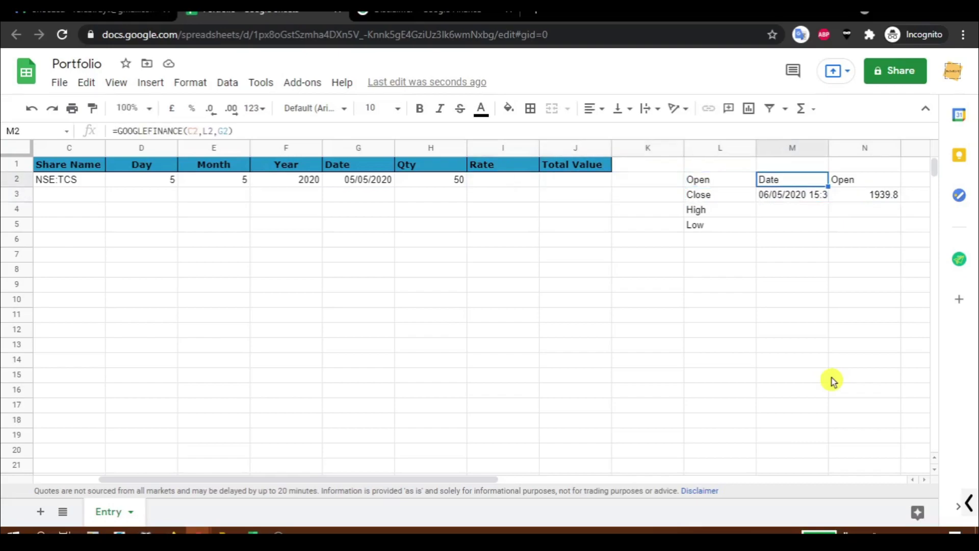
key(Return)
key(Left)
key(Left)
key(Left)
key(Left)
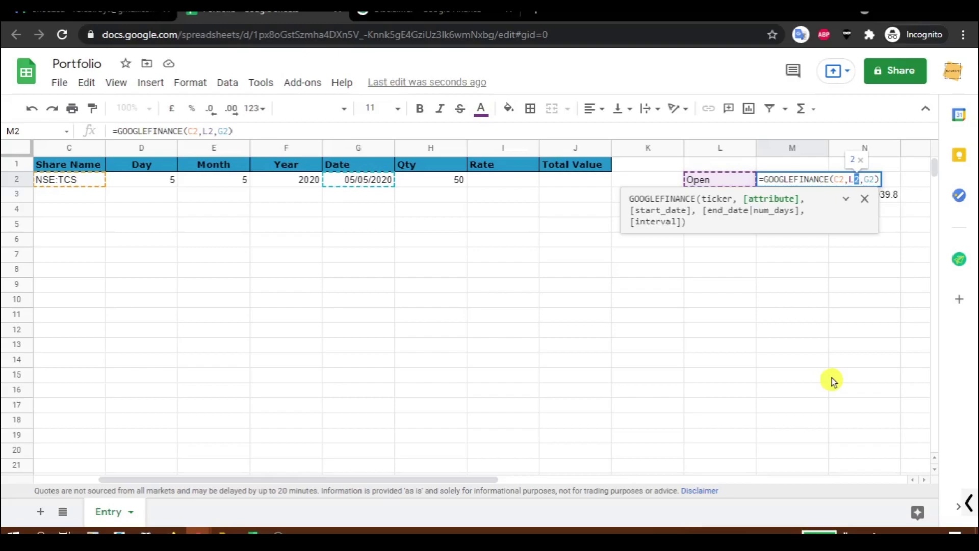
key(BackSpace)
text(3)
key(Return)
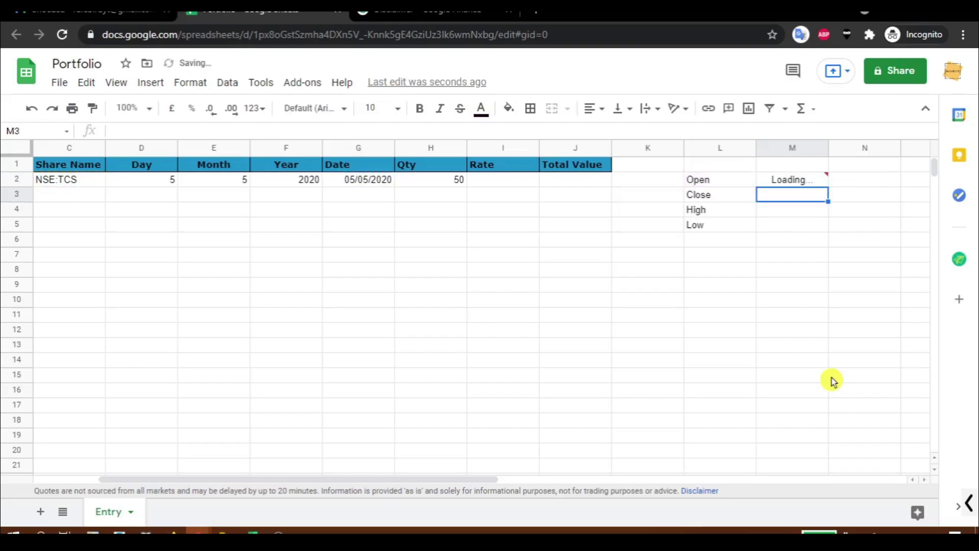
key(Up)
key(Return)
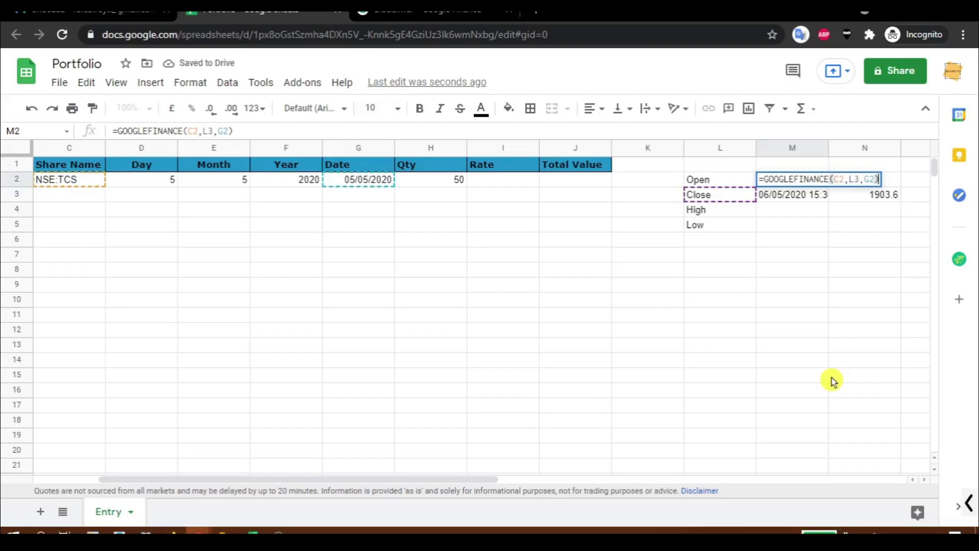
key(Escape)
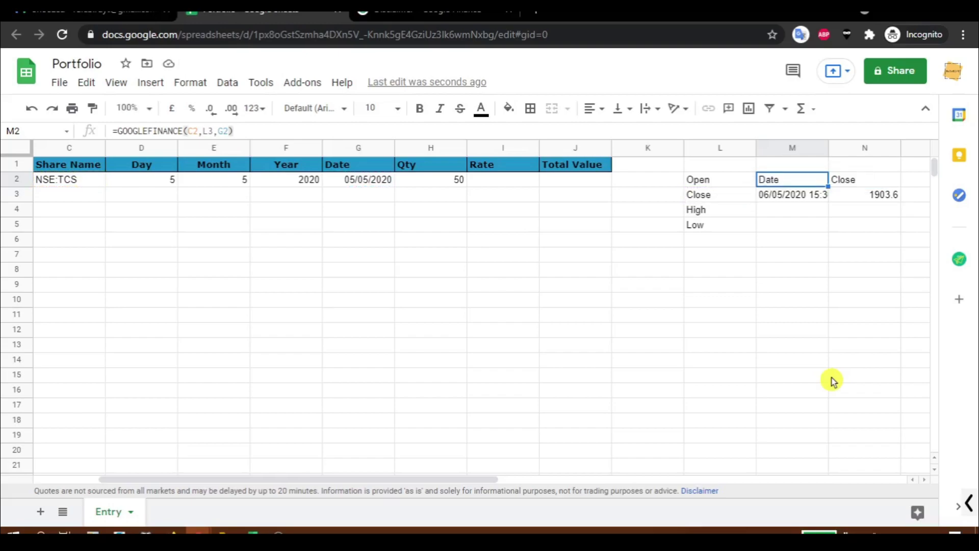
key(Right)
key(Down)
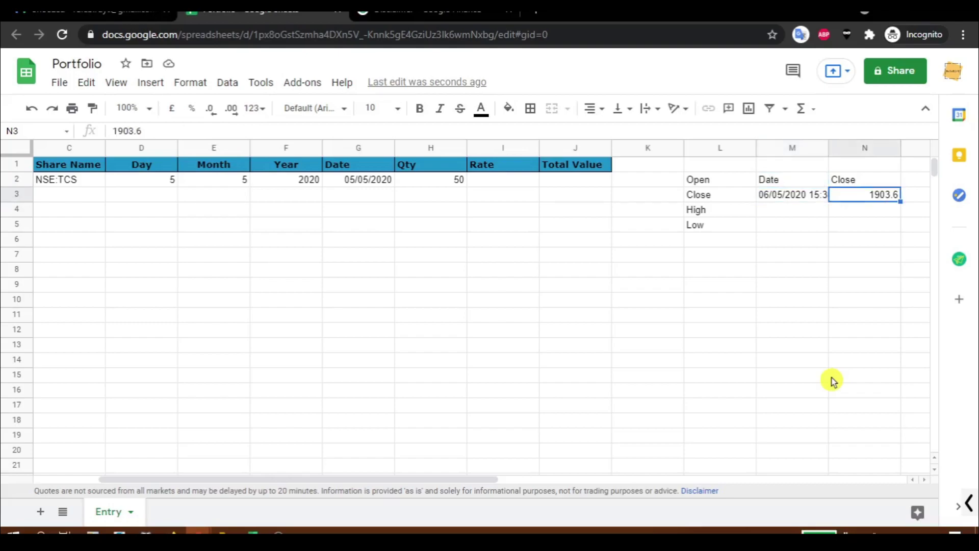
Begin an IF formula in the Rate cell I2 that returns an empty string when the share name in C2 is blank.
key(Left)
key(Left)
key(Left)
key(Left)
key(Left)
key(Up)
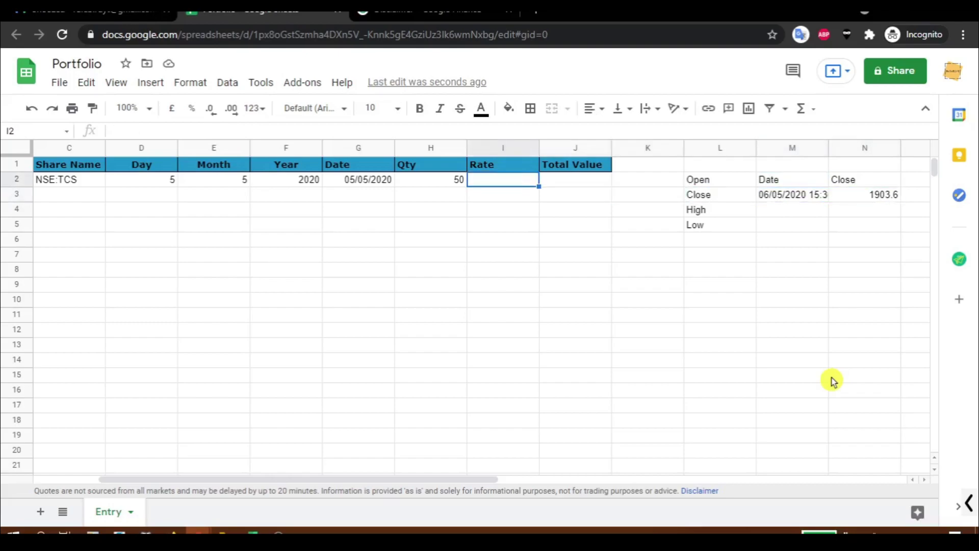
text(=if)
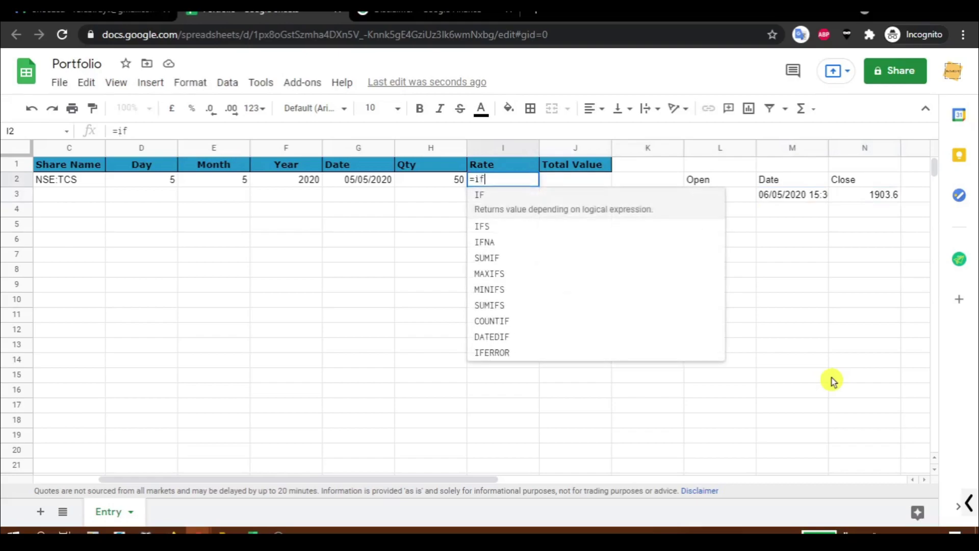
key(Tab)
key(Left)
key(Left)
key(Left)
key(Left)
key(Left)
key(Left)
text(=")
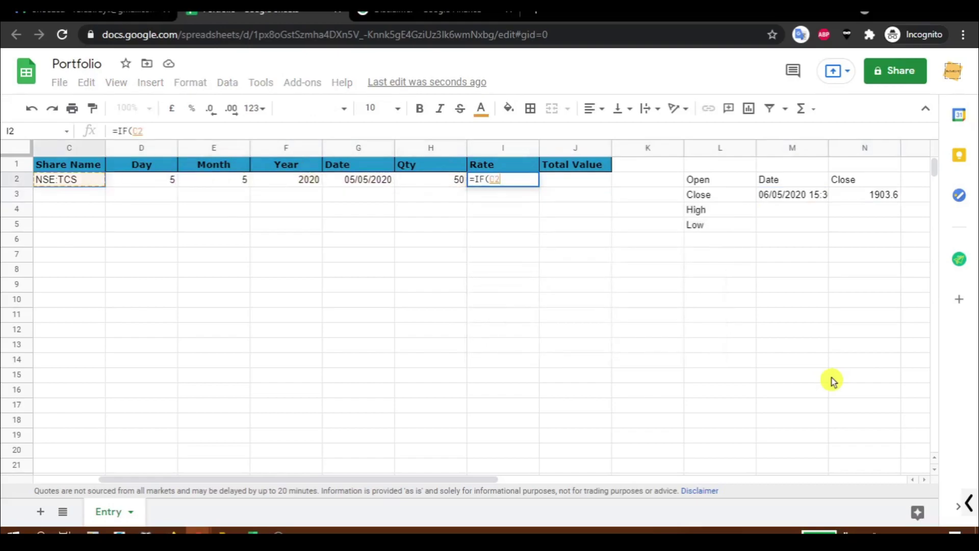
text(",)
text(,)
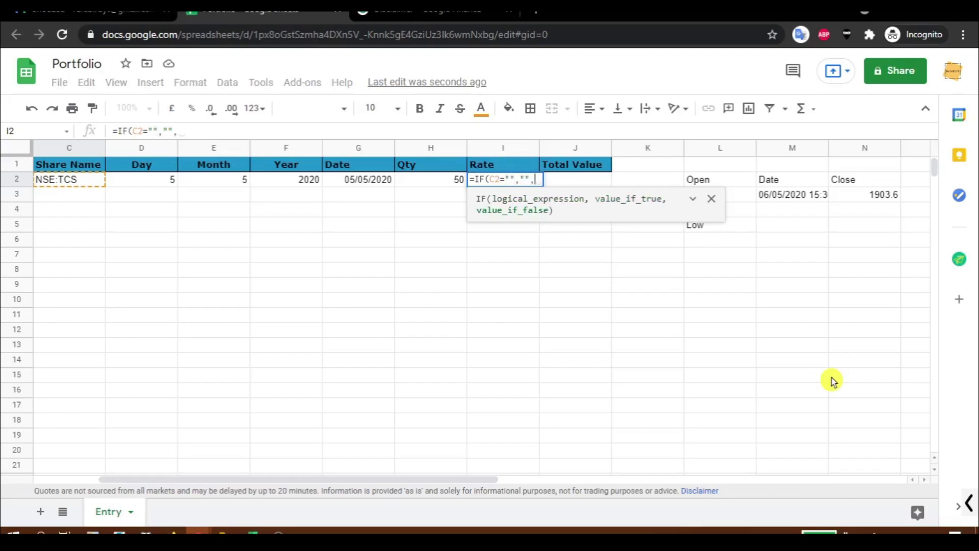
For the value if false, nest GOOGLEFINANCE inside INDEX with ticker C2, attribute "close" and start date G2.
text(INDEX(GOOGLEFINANCE()
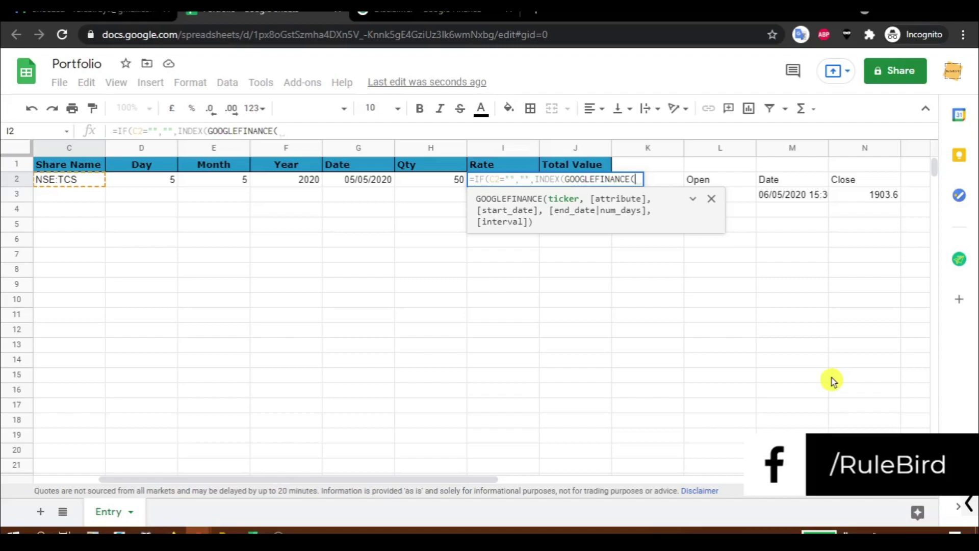
click(80, 181)
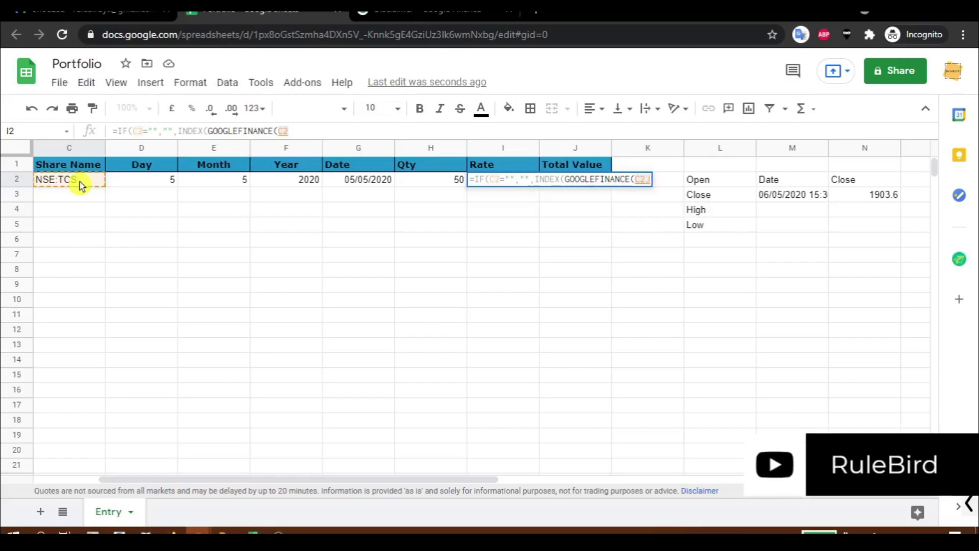
text(,)
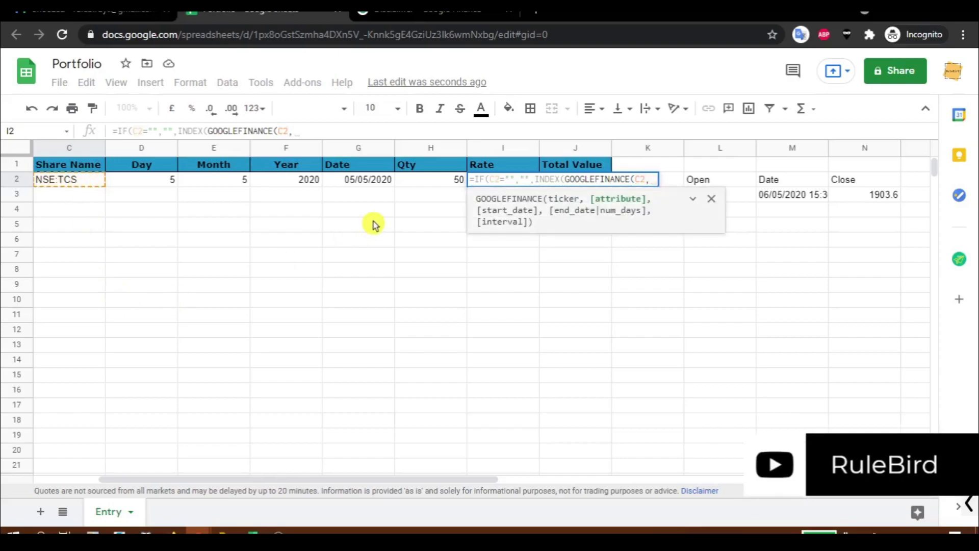
text("dlose")
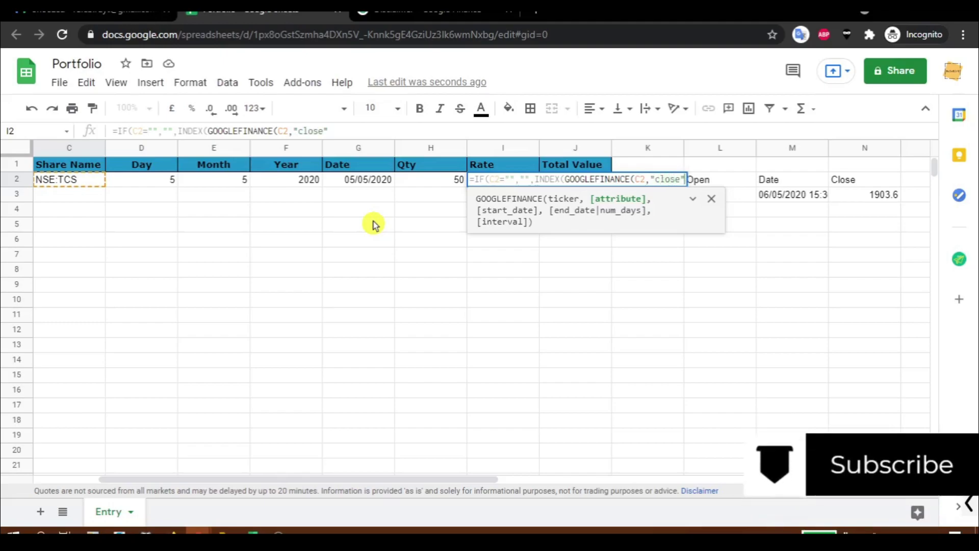
text(,)
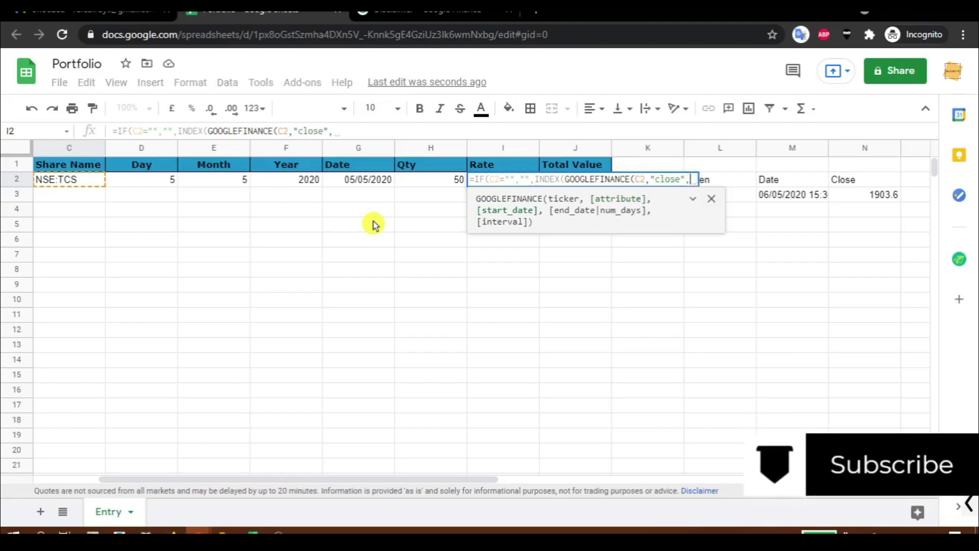
click(346, 188)
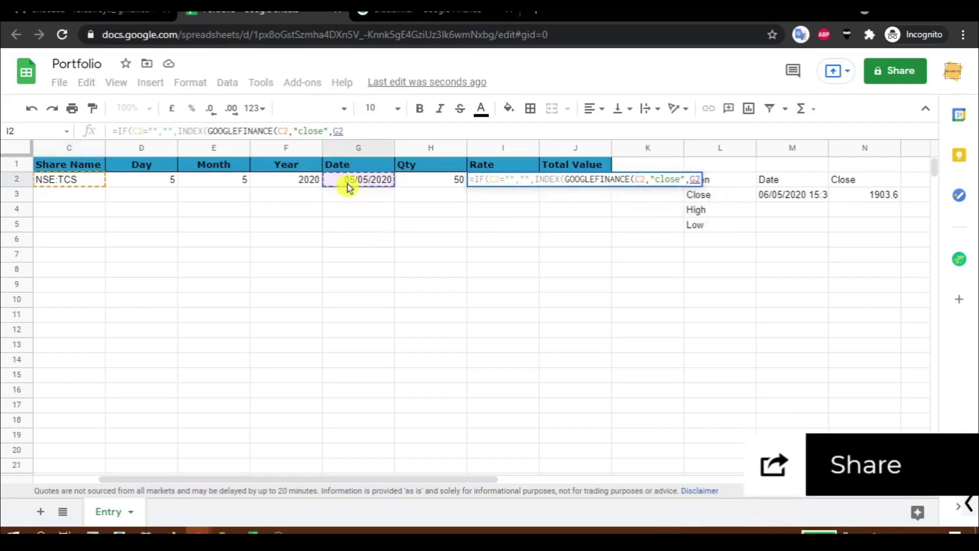
text())
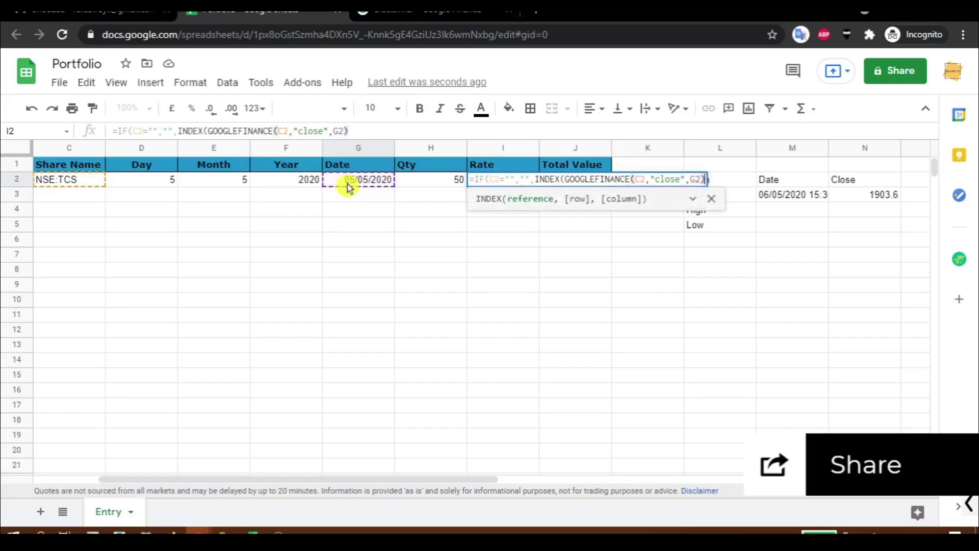
Give the INDEX row 2 and column 2, and complete the Rate formula in I2.
text(,)
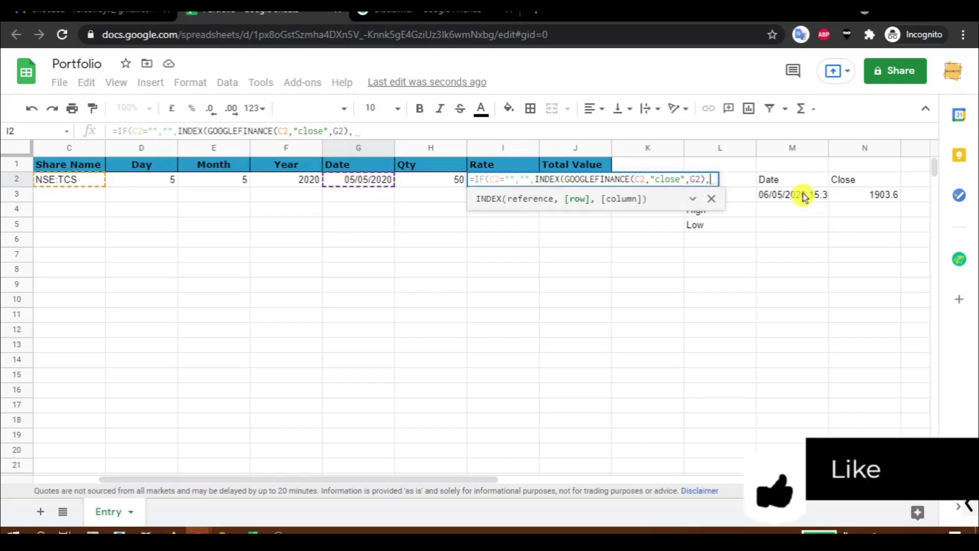
text(2,)
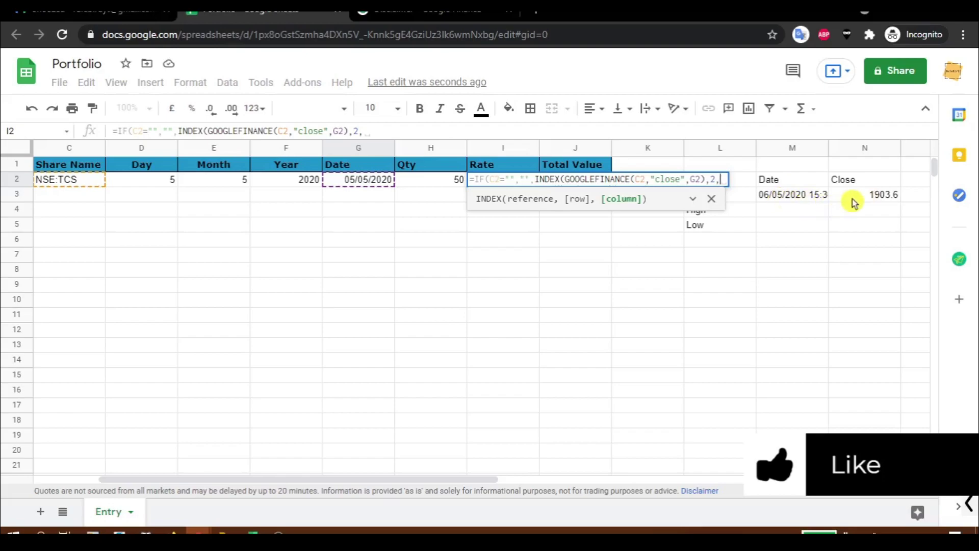
text(2))
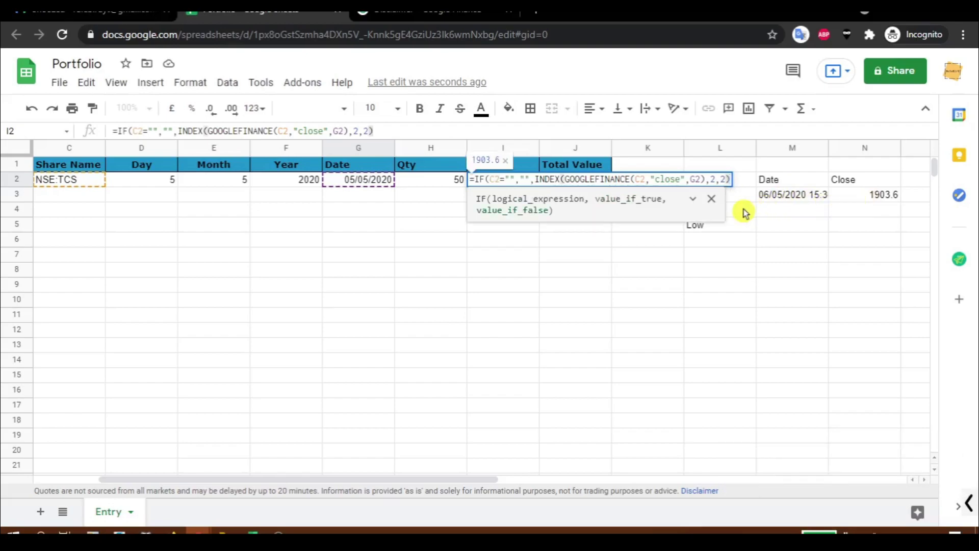
key(Return)
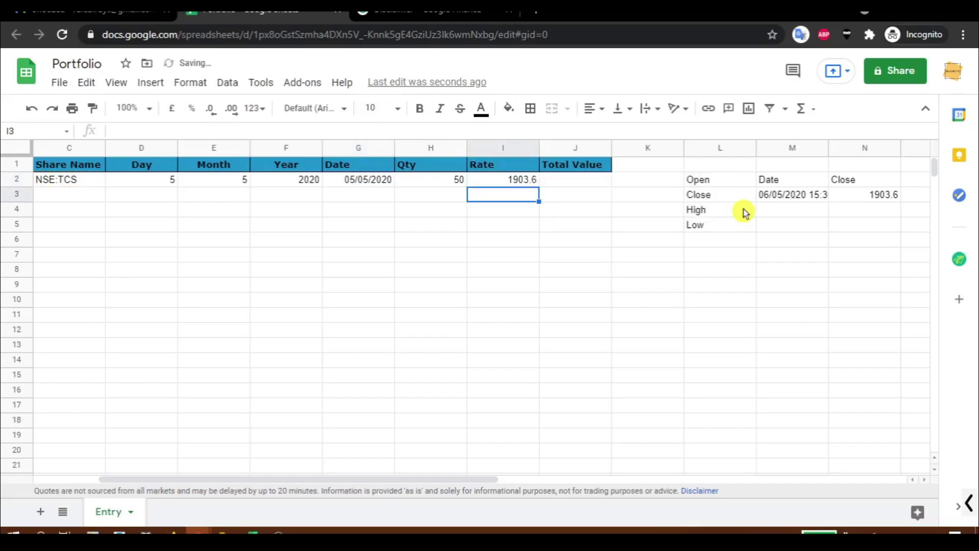
Copy the Rate formula from I2 down the whole column through I1000.
key(Up)
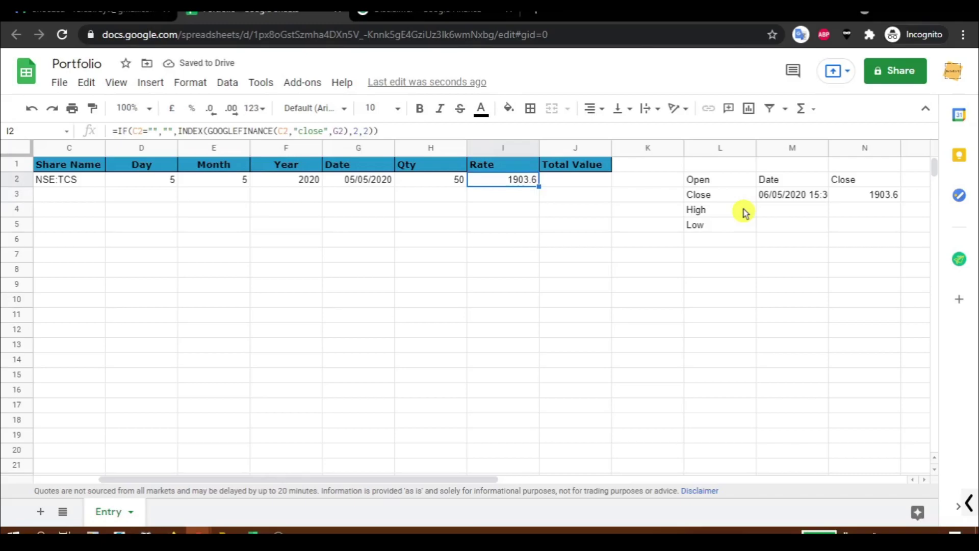
key(ctrl+shift+Down)
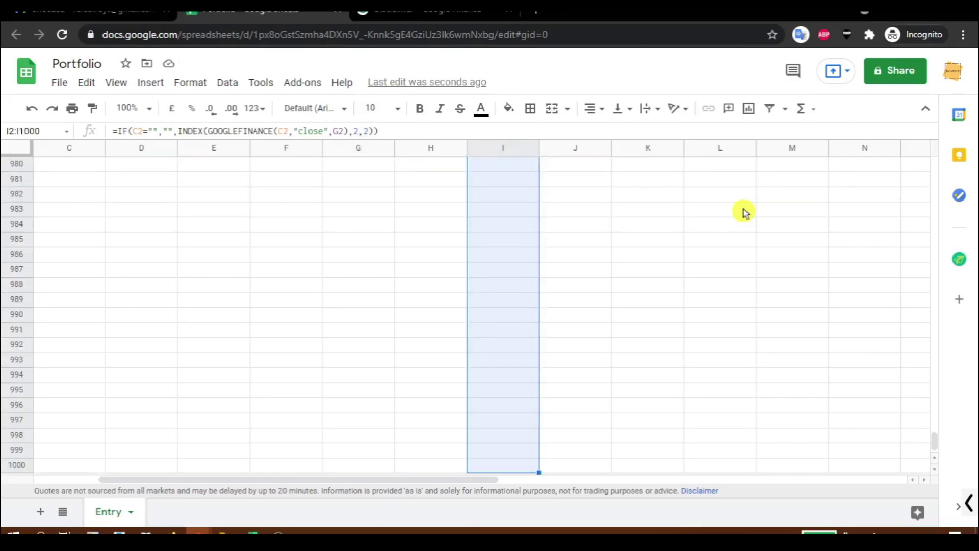
text(=IF(C2="","",INDEX(GOOGLEFINANCE(C2,"close",G2),2,2)))
key(ctrl+Up)
Check the cell references of the copied Rate formulas in the rows just below I2.
key(Down)
key(Down)
key(Right)
key(Up)
key(Left)
key(Down)
key(Down)
key(F2)
key(Escape)
key(Up)
key(F2)
key(Escape)
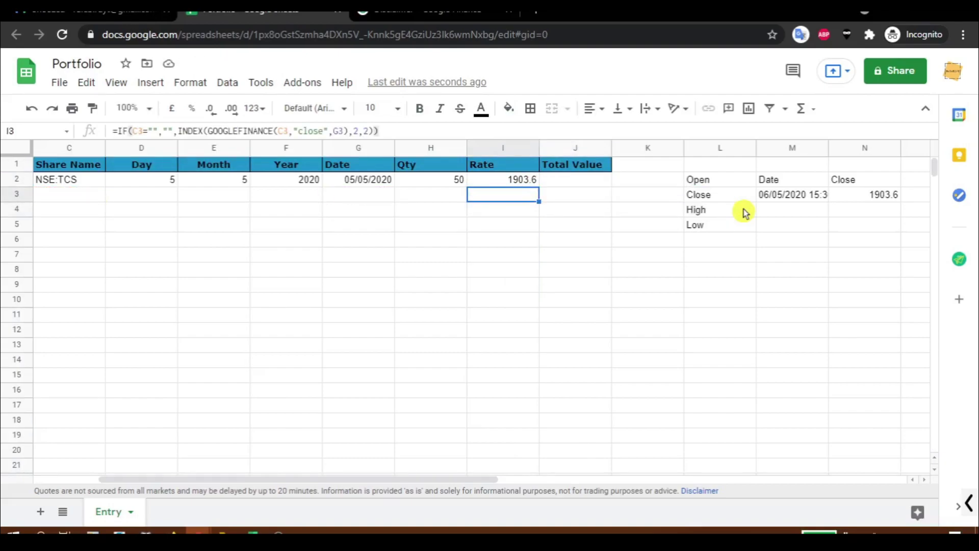
Begin an IF formula in the Total Value cell J2 that returns an empty string when C2 is blank.
key(Up)
key(Right)
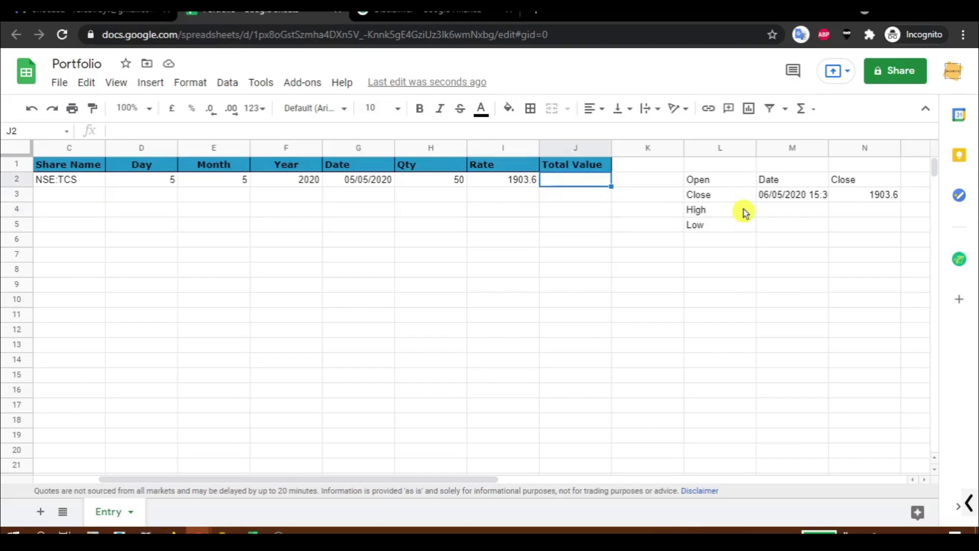
key(Left)
key(Left)
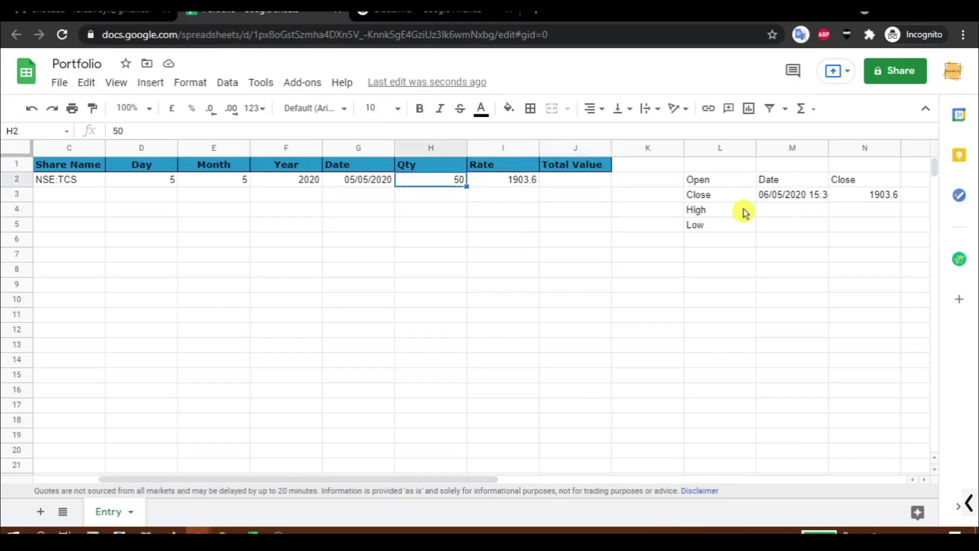
key(Right)
key(Right)
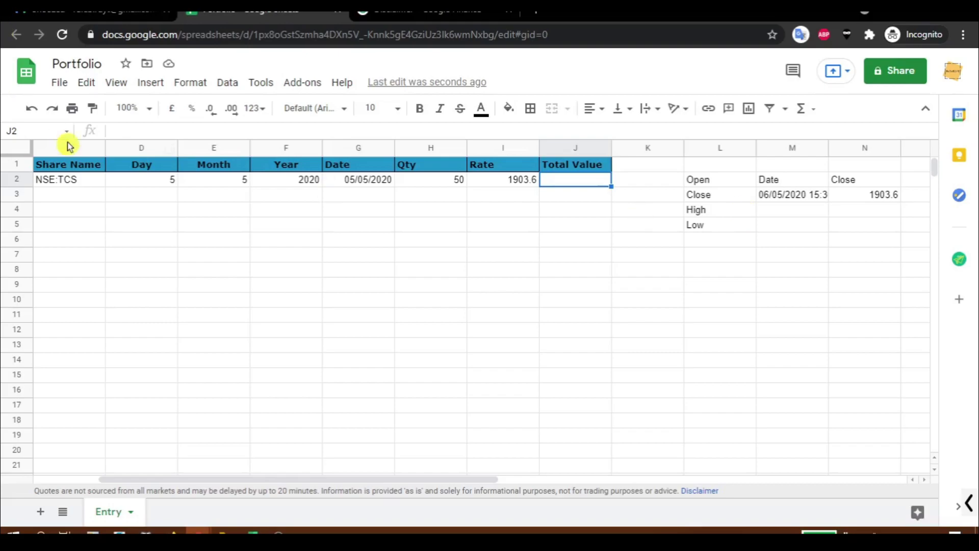
click(82, 181)
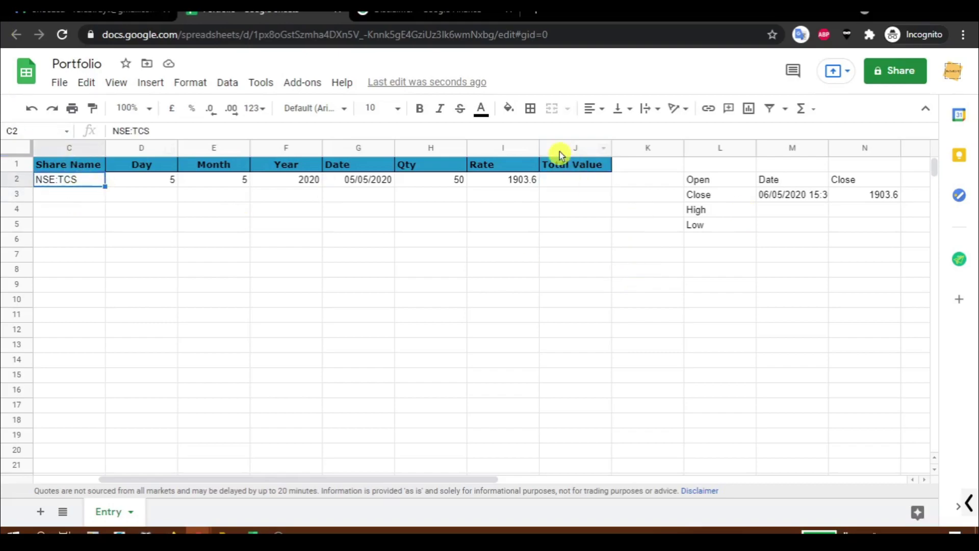
click(560, 183)
text(=IF()
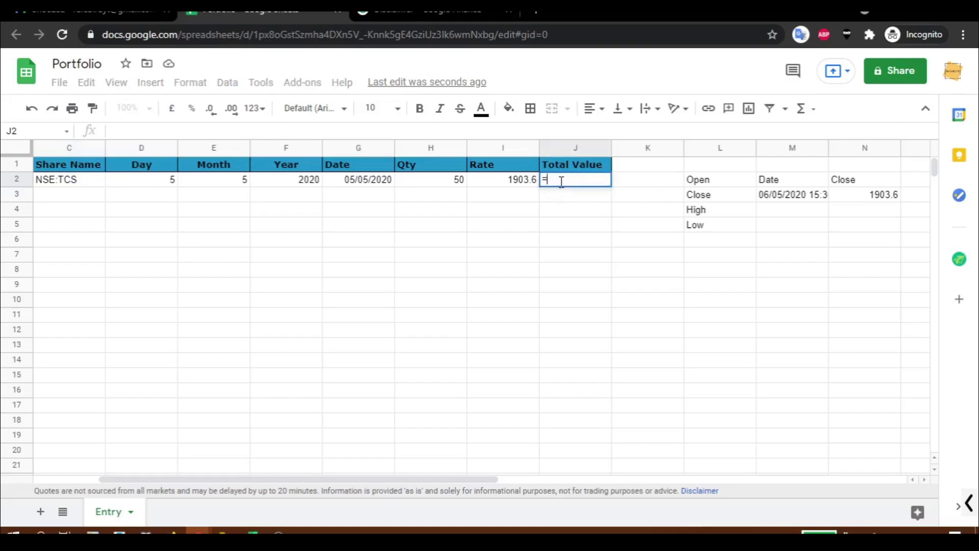
key(Left)
key(Left)
key(Left)
key(Left)
key(Left)
key(Left)
key(Left)
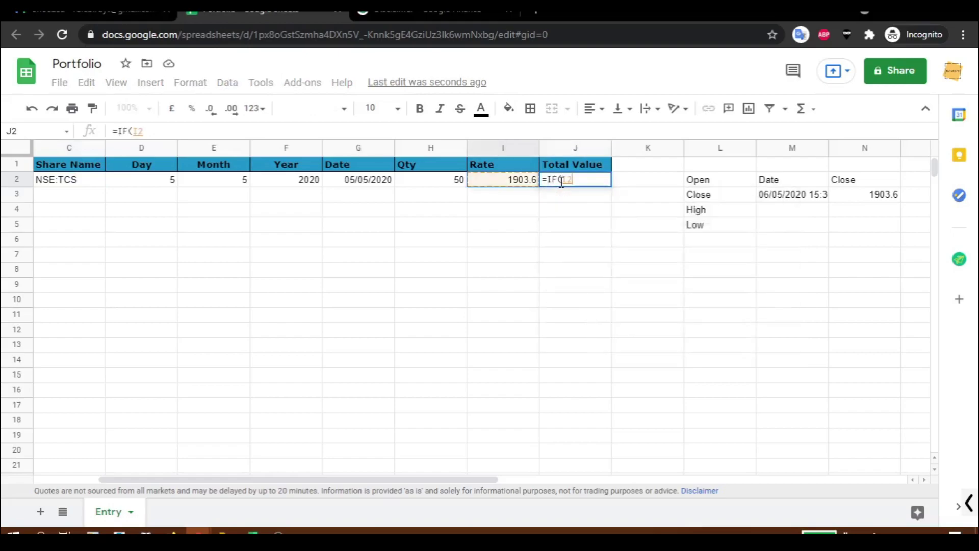
text(=)
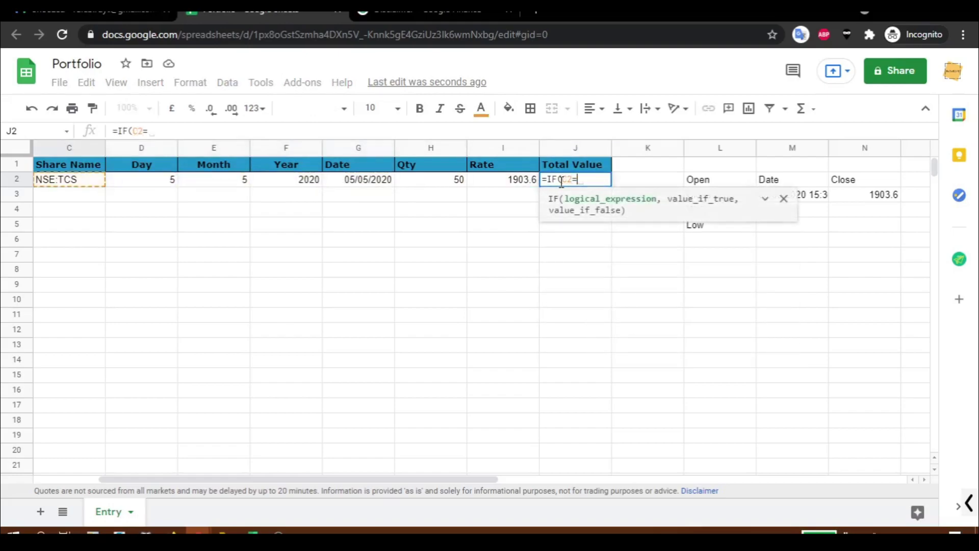
text("","",()
Use quantity H2 multiplied by rate I2 as the value if false, and complete the Total Value formula.
click(453, 183)
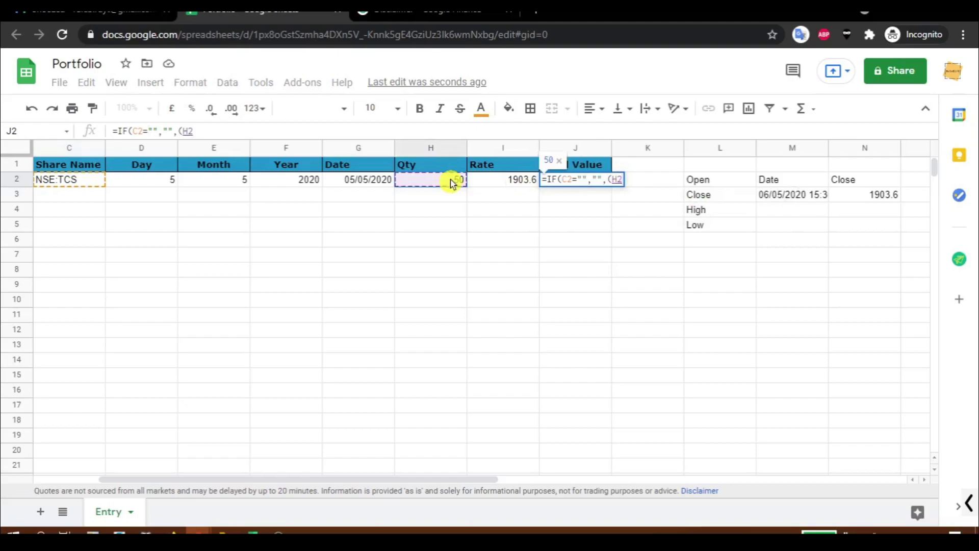
text(*)
click(500, 182)
text())
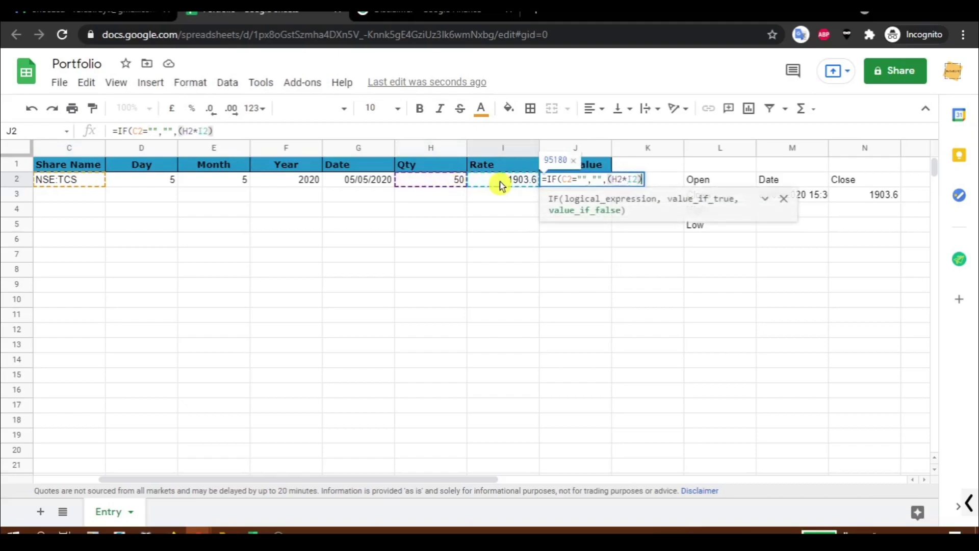
key(Return)
Copy the Total Value formula from J2 down the rest of column J.
key(Up)
key(ctrl+c)
key(ctrl+shift+Down)
key(ctrl+v)
key(ctrl+Up)
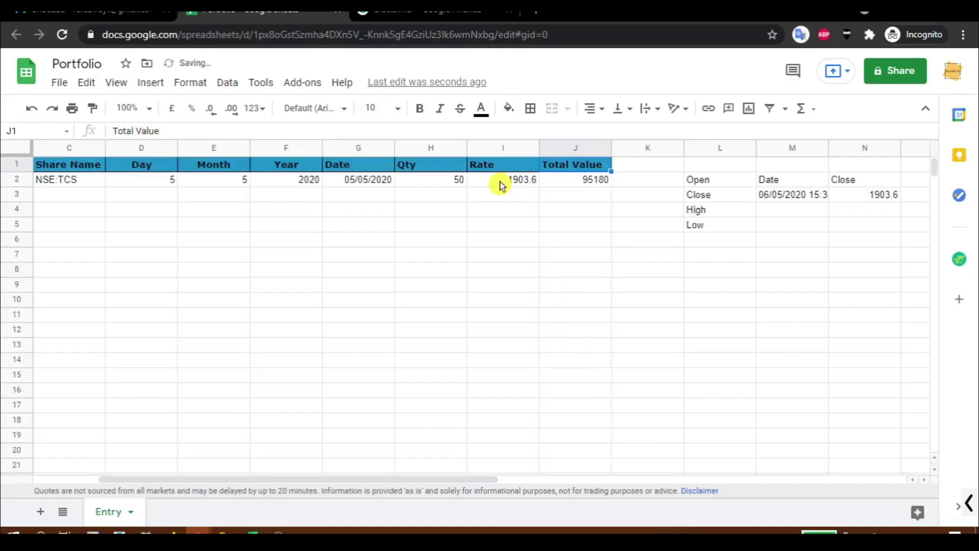
key(Down)
key(Down)
key(Up)
key(Up)
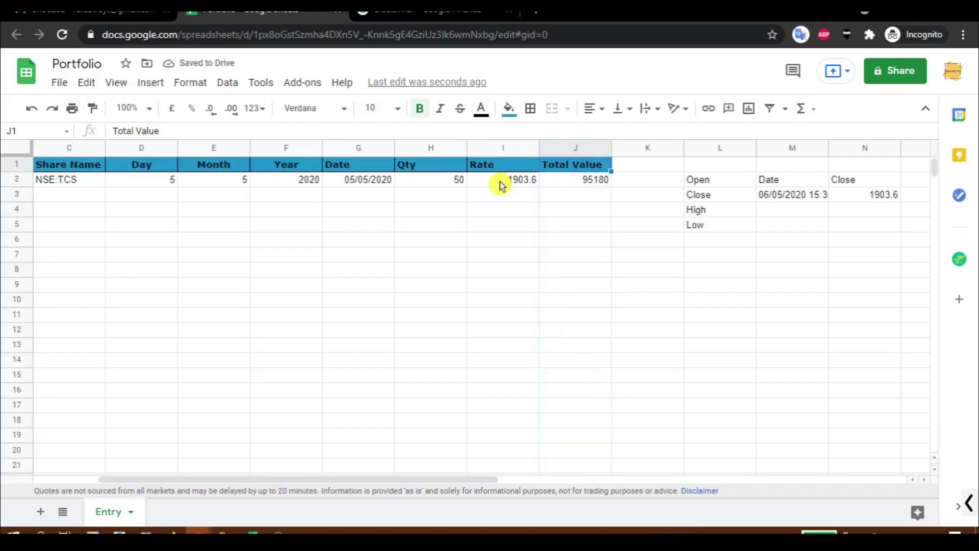
Set the Buy / Sell entry of the NSE:TCS transaction in A2 to Buy.
key(Down)
key(Left)
key(Left)
key(Left)
key(Left)
key(Left)
key(Left)
key(Left)
key(Left)
key(Down)
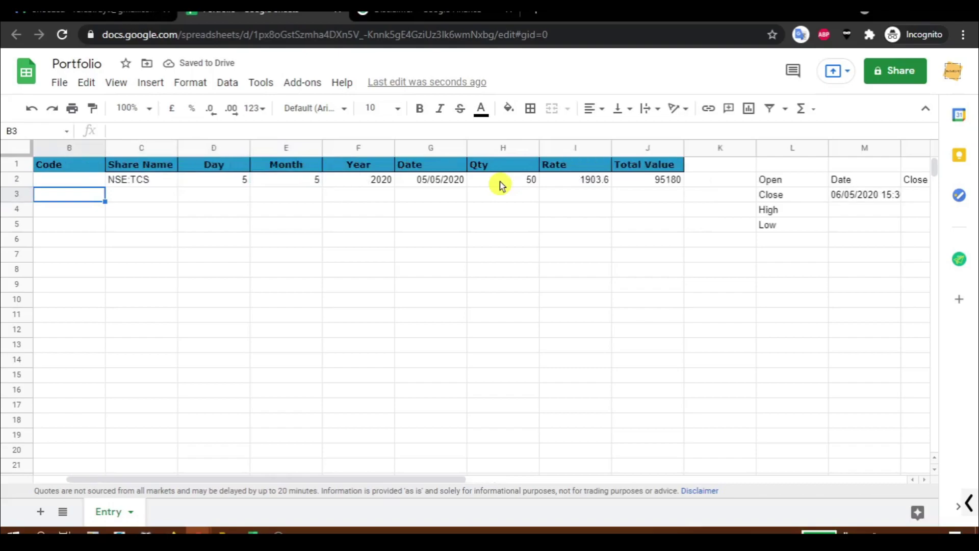
key(Left)
key(Up)
key(Down)
key(Down)
key(Up)
key(Up)
key(Up)
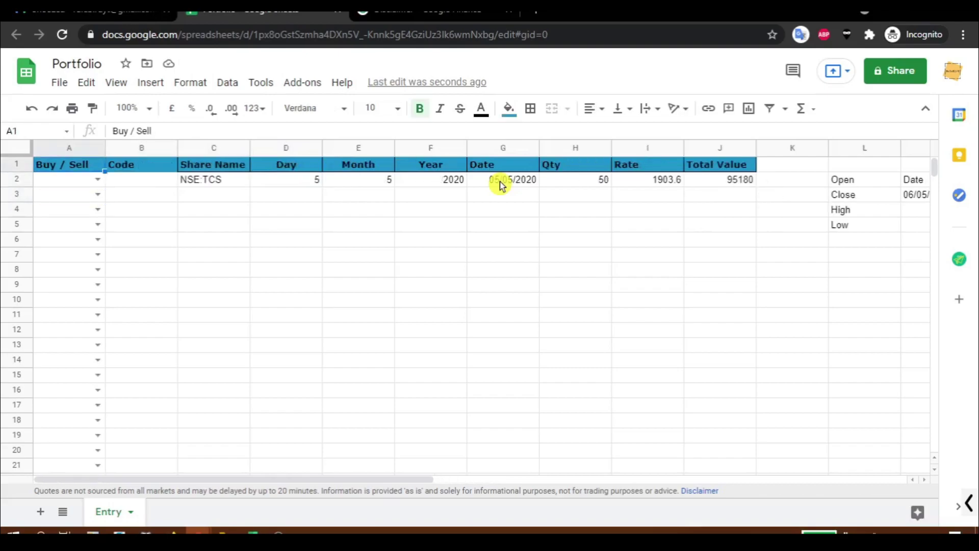
click(98, 179)
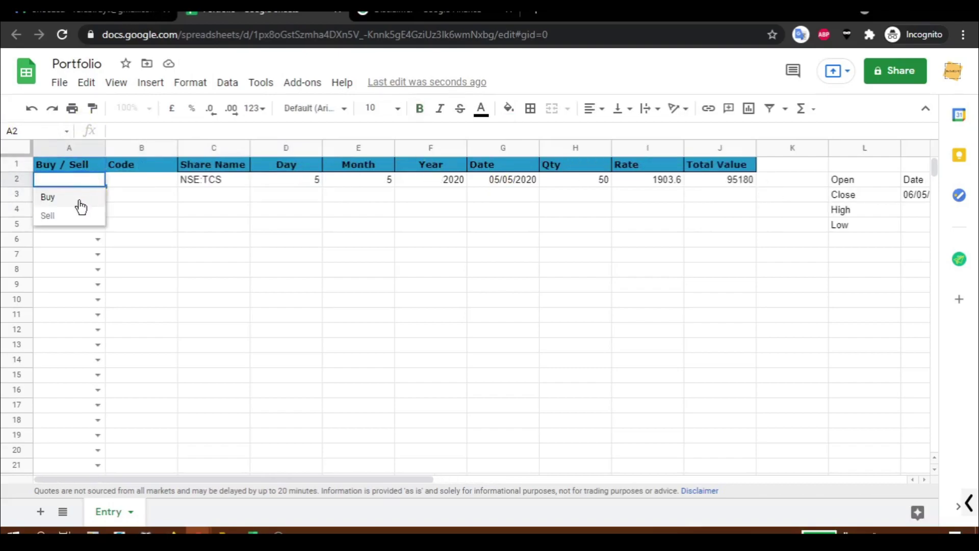
click(81, 204)
Start a second transaction in row 3 with Buy in A3 and GAIL as the share name in C3.
click(97, 194)
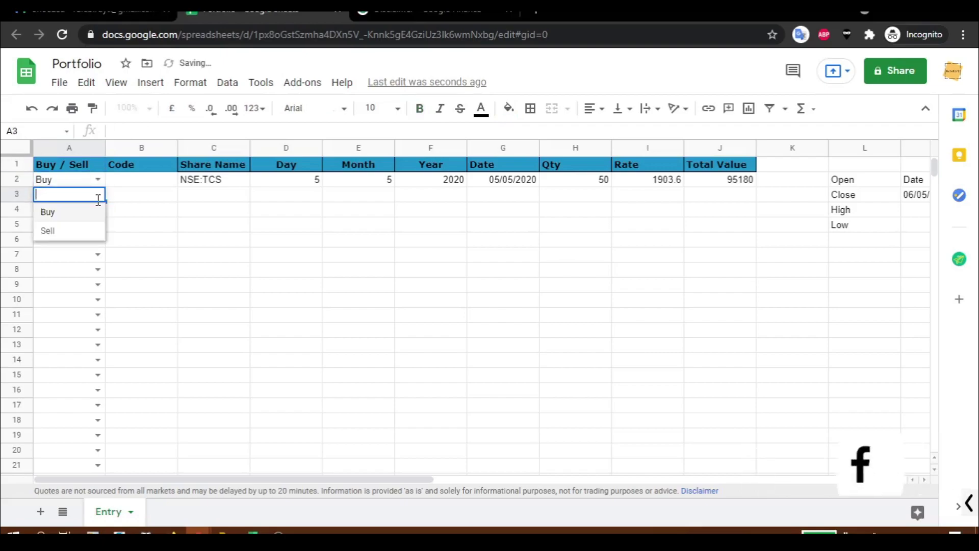
click(58, 213)
click(207, 199)
text(GAIL)
key(Tab)
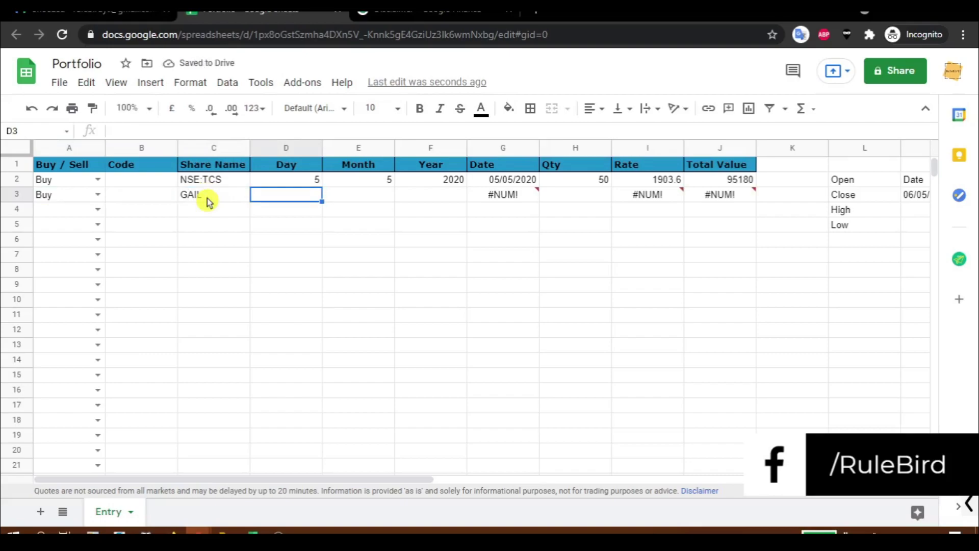
Complete the GAIL buy in row 3 with day 4, month 2, year 2020 and quantity 100.
text(4)
key(Tab)
text(2)
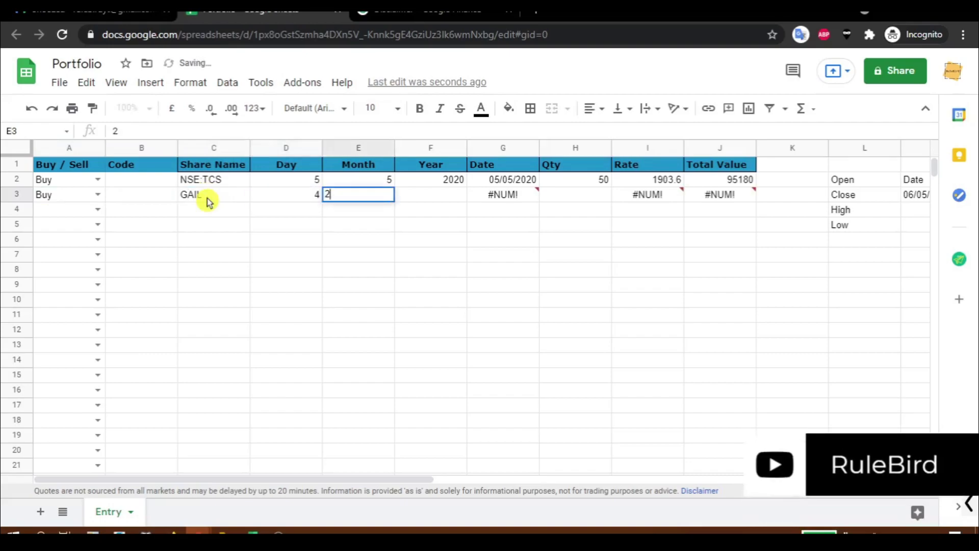
key(Tab)
text(2020)
key(Tab)
key(Tab)
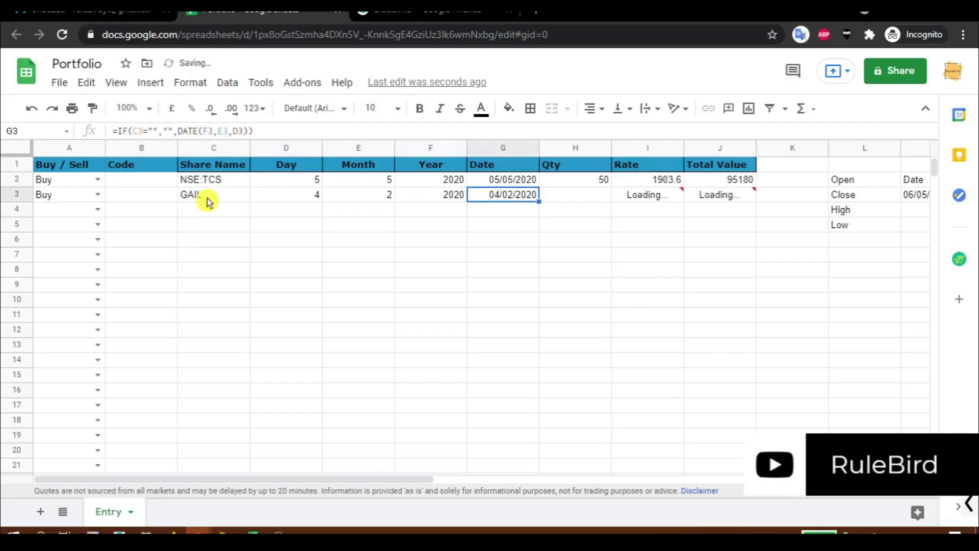
text(100)
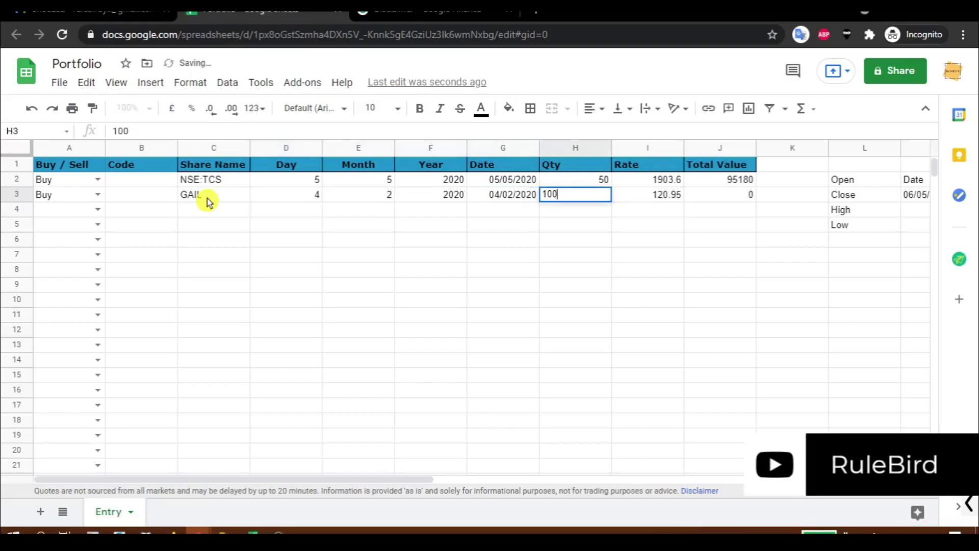
key(Tab)
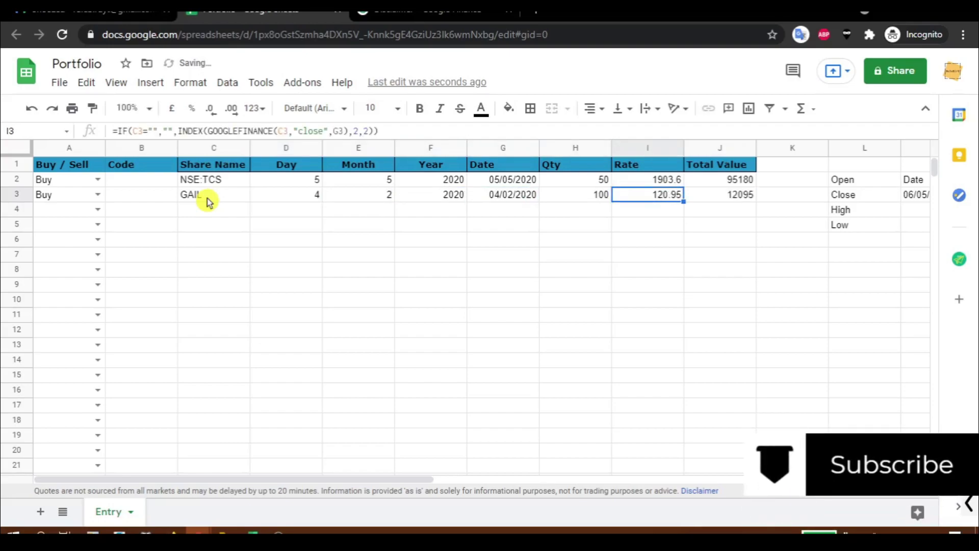
key(Tab)
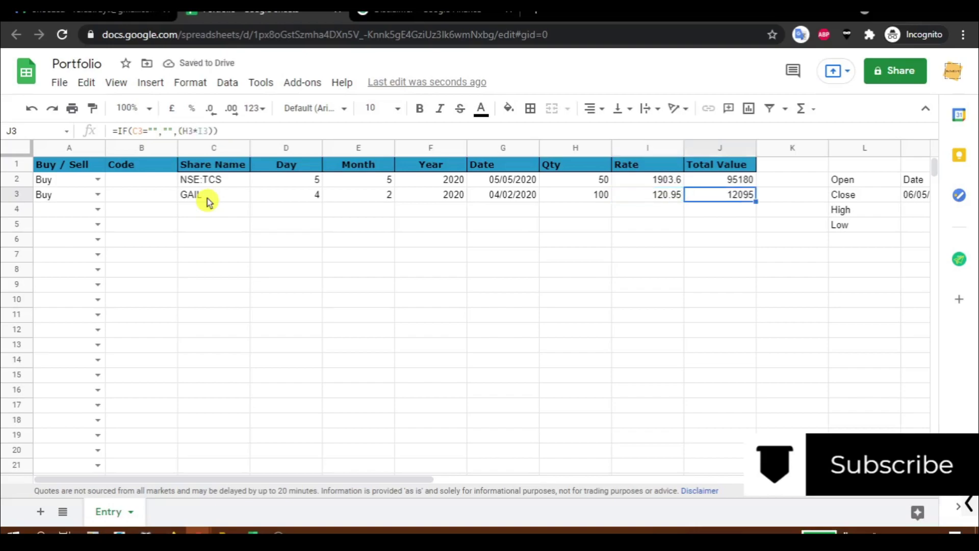
Enter code 1 for both the NSE:TCS and GAIL buy transactions in B2 and B3.
click(141, 179)
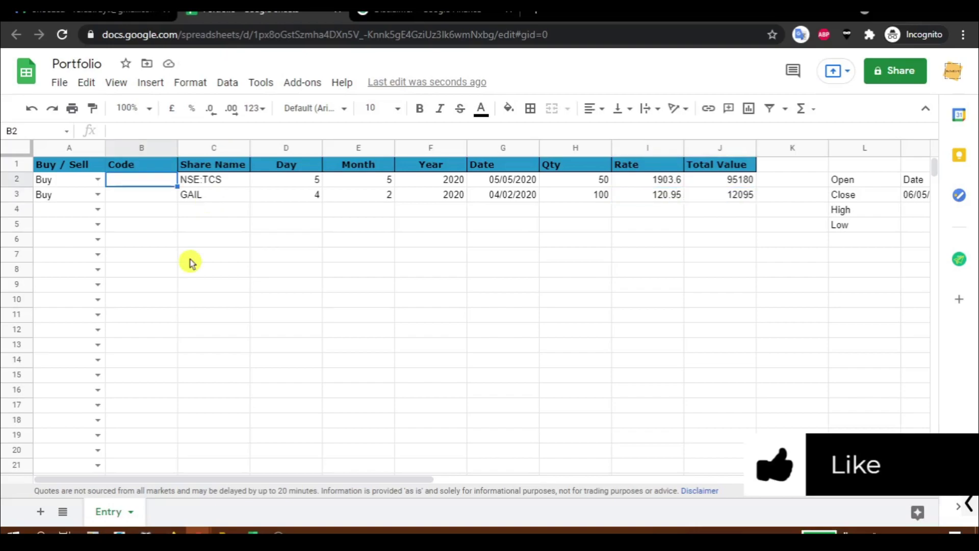
key(Down)
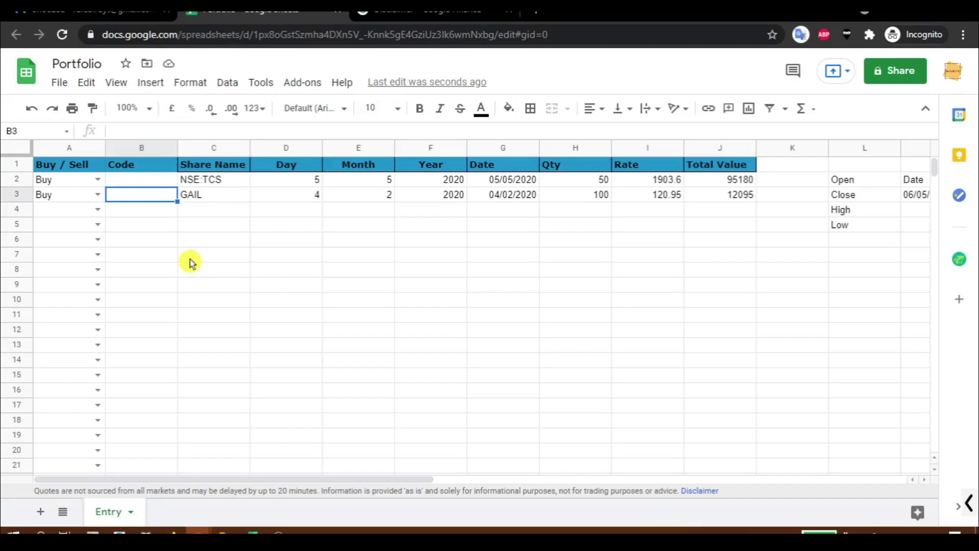
key(Up)
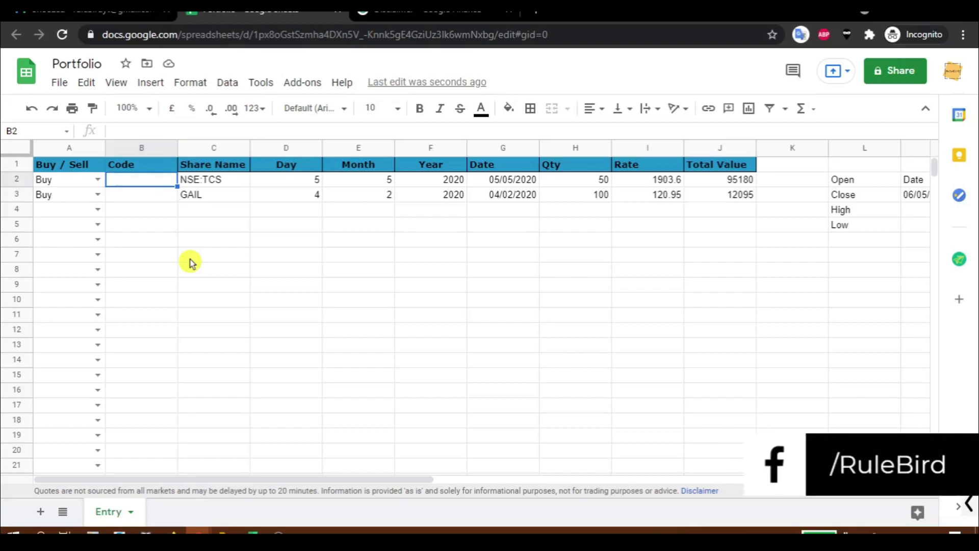
text(1)
key(Return)
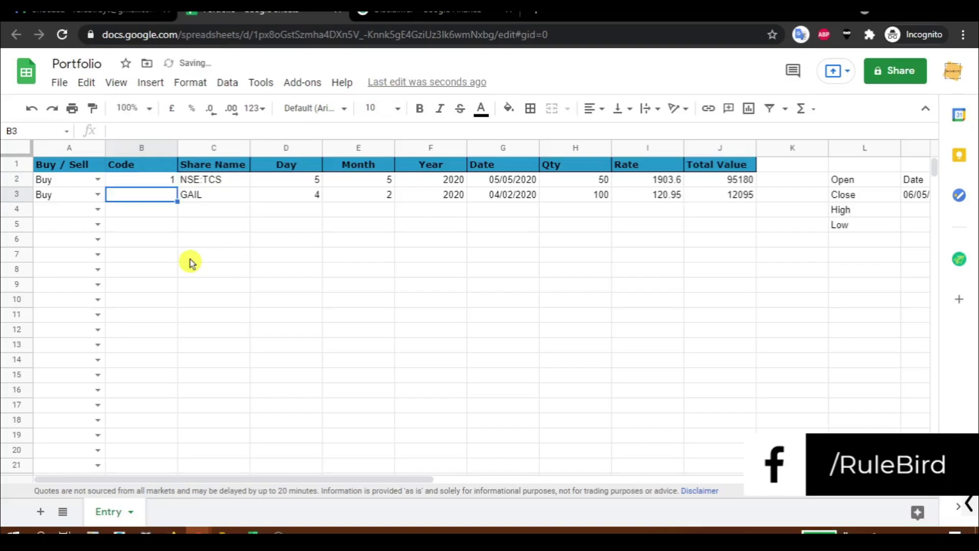
text(1)
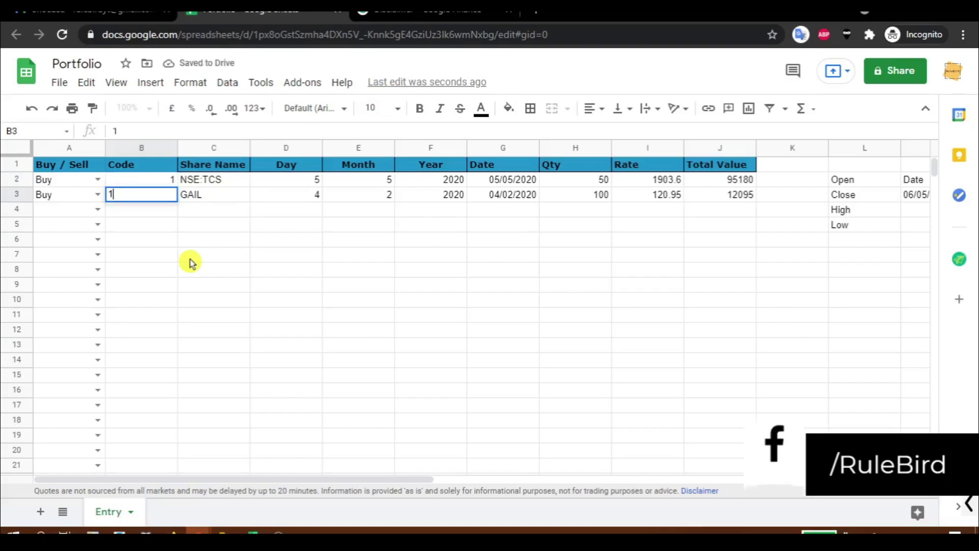
key(Return)
Start a transaction in row 4 with Sell, code 1 and share name GAIL.
text(Sell)
key(Tab)
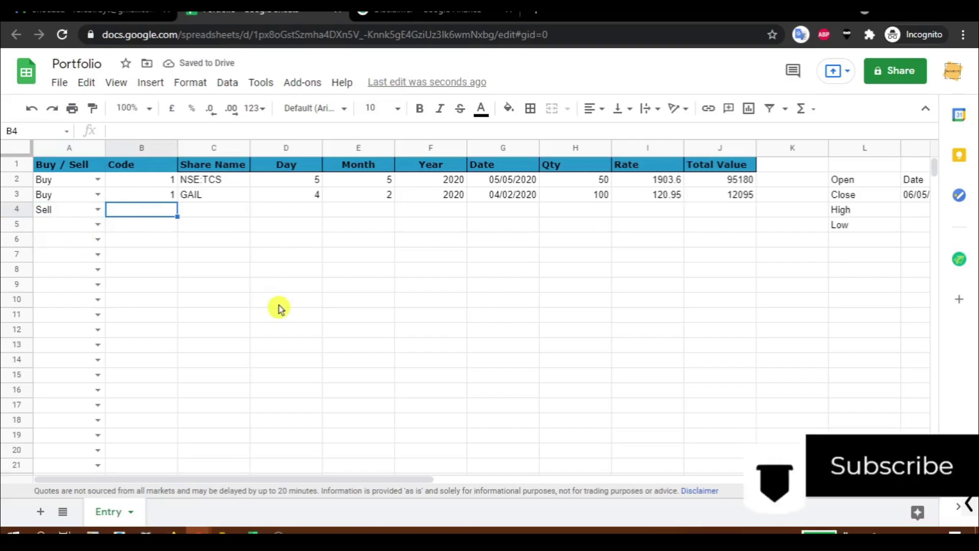
text(1)
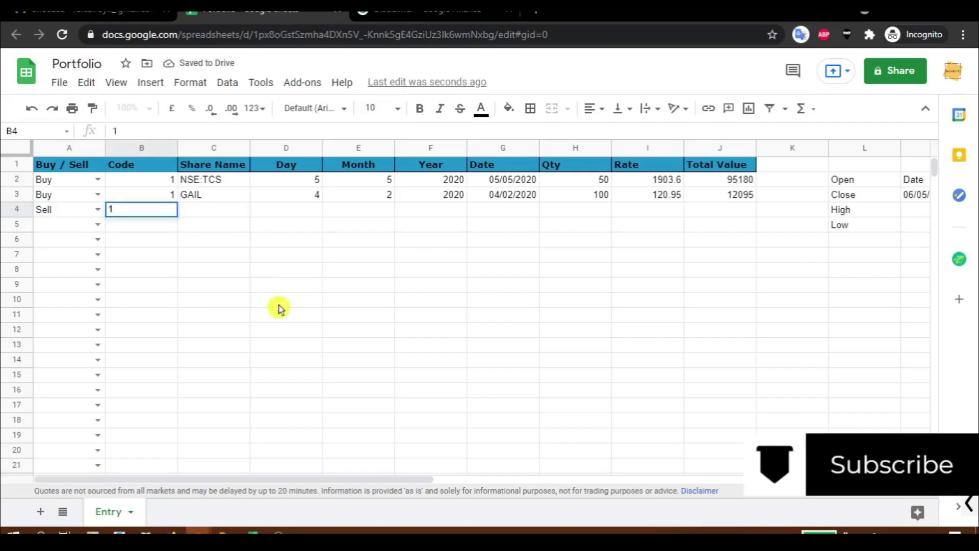
key(Tab)
text(GAIL)
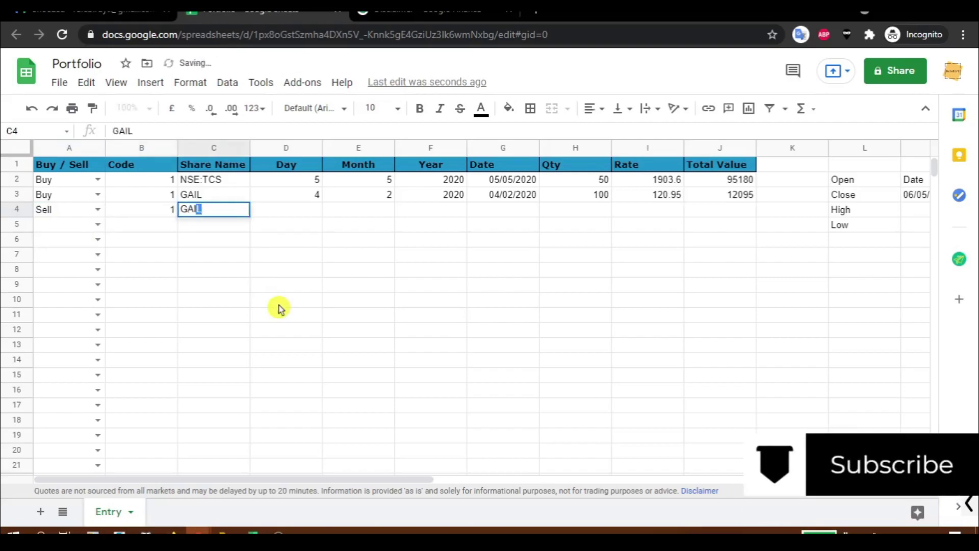
key(Tab)
Complete the GAIL sale in row 4 with day 5, month 3, year 2020 and quantity 50.
text(4)
key(Tab)
key(shift+Tab)
text(5)
key(Tab)
text(3)
key(Tab)
text(2020)
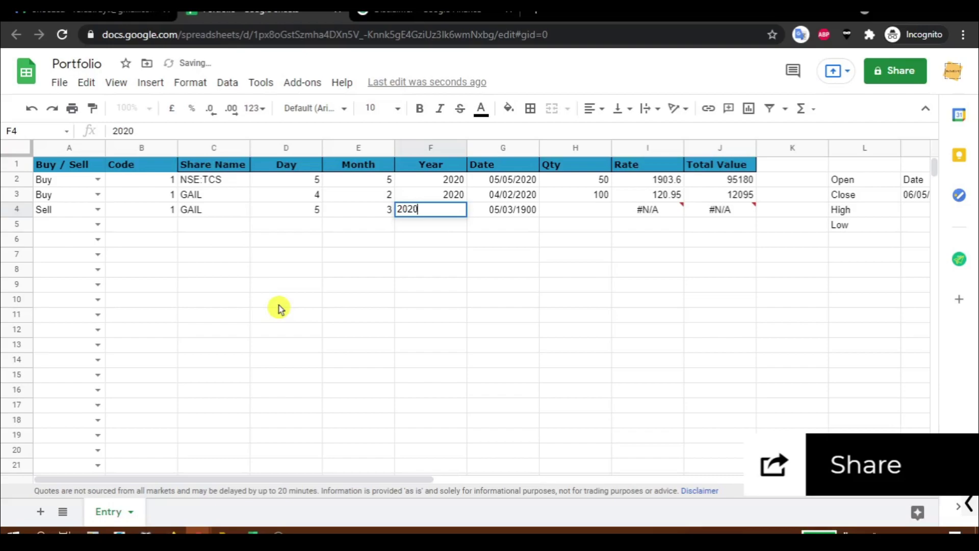
key(Tab)
text(50)
key(Tab)
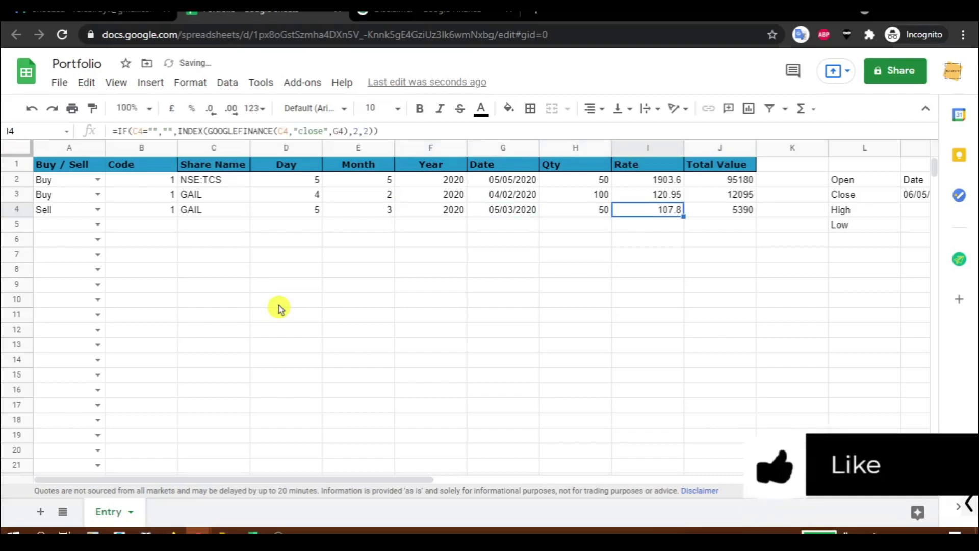
key(Tab)
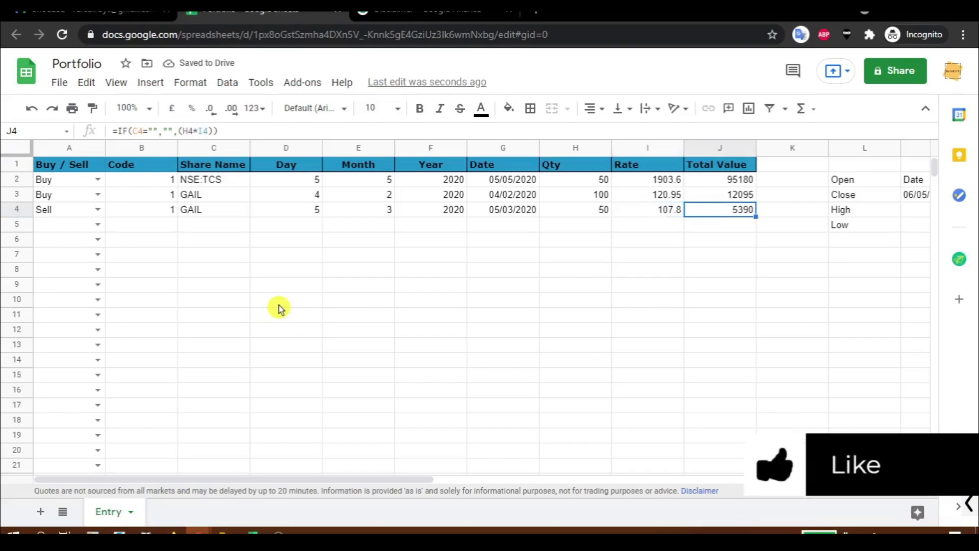
Start a transaction in row 5 with Buy, code 2 and share name GAIL.
key(shift+Tab)
key(shift+Tab)
key(shift+Tab)
key(shift+Tab)
key(shift+Tab)
key(shift+Tab)
key(shift+Tab)
key(Return)
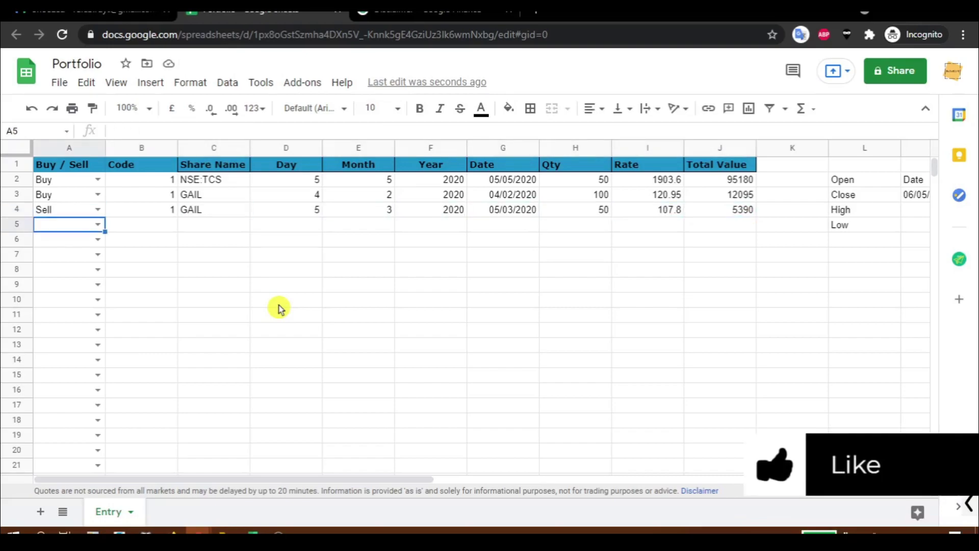
click(96, 229)
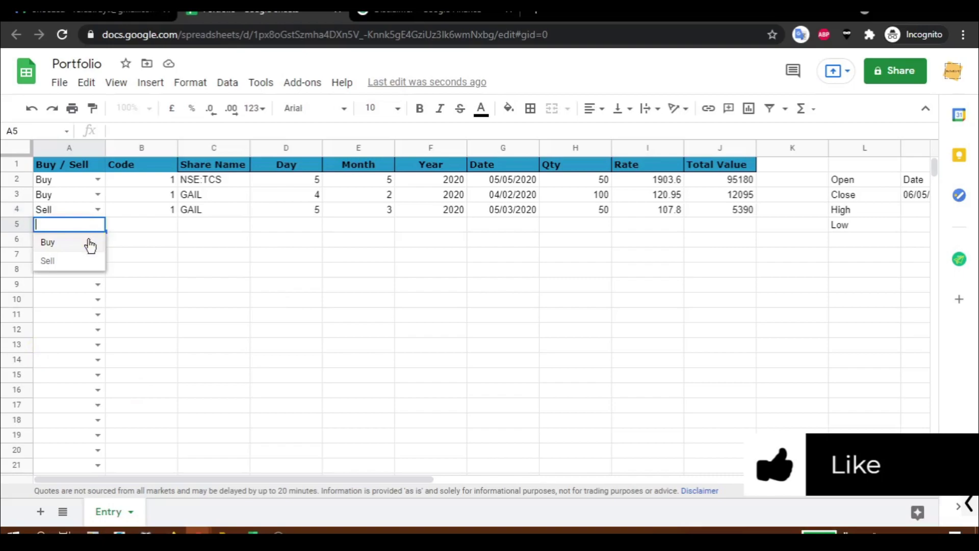
click(88, 242)
click(135, 229)
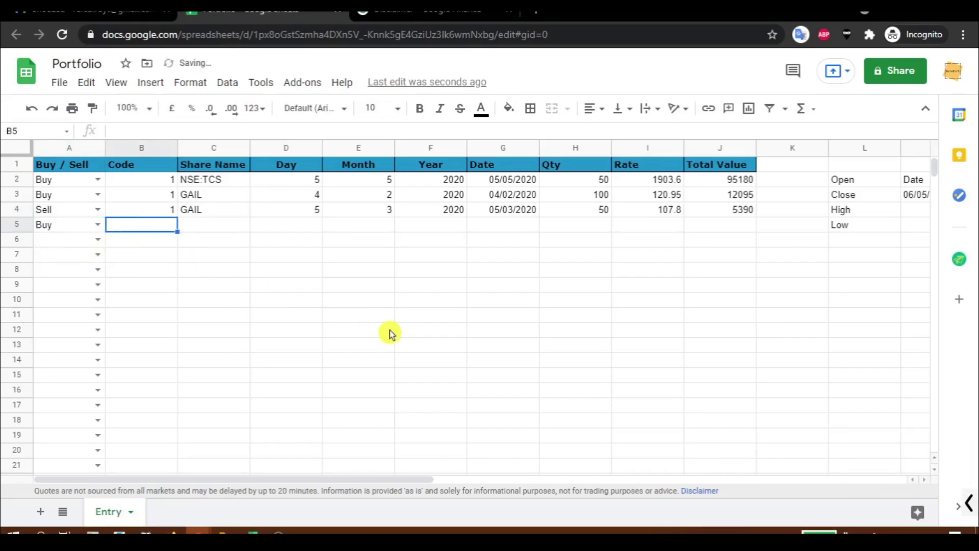
text(2)
key(Tab)
text(GAIL)
key(Tab)
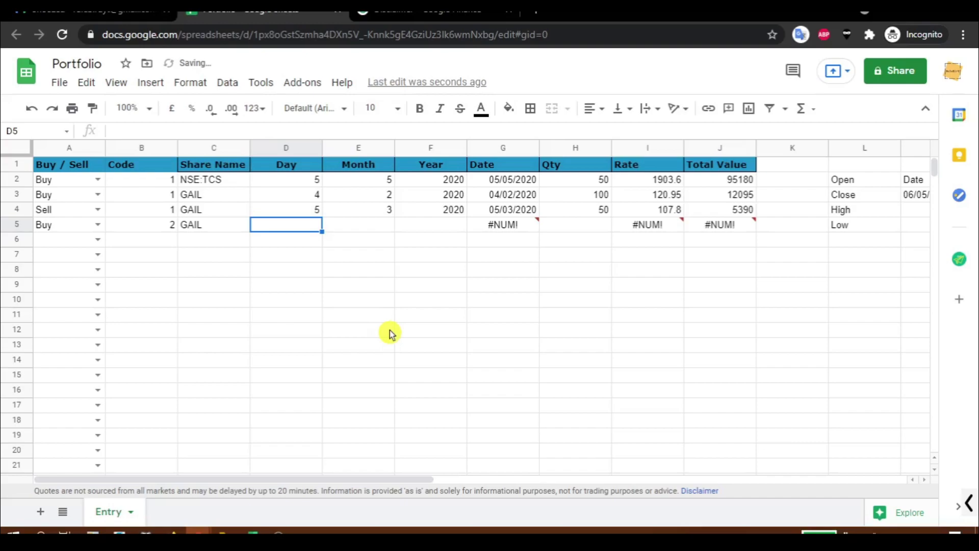
Complete the GAIL buy in row 5 with day 6, month 4, year 2020 and quantity 100.
text(6)
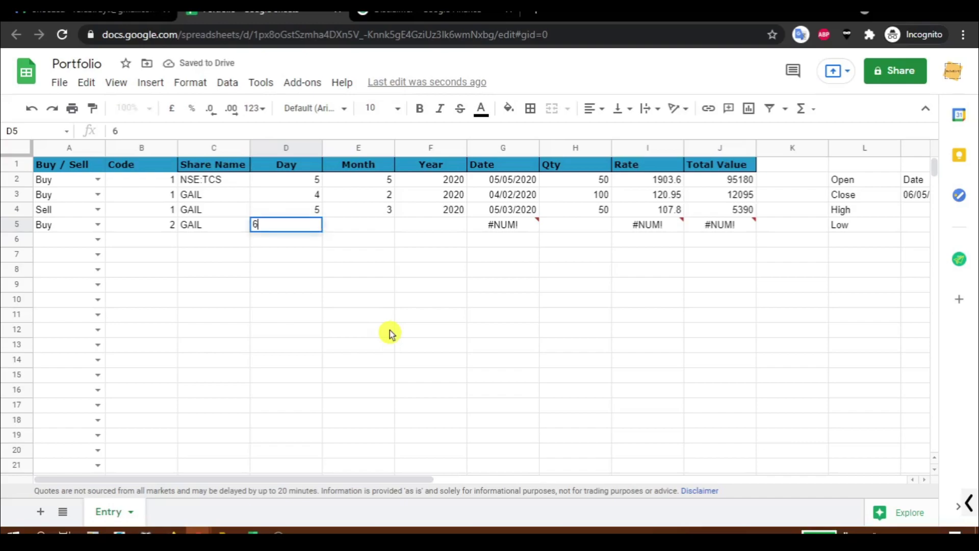
key(Tab)
text(4)
key(Tab)
text(2020)
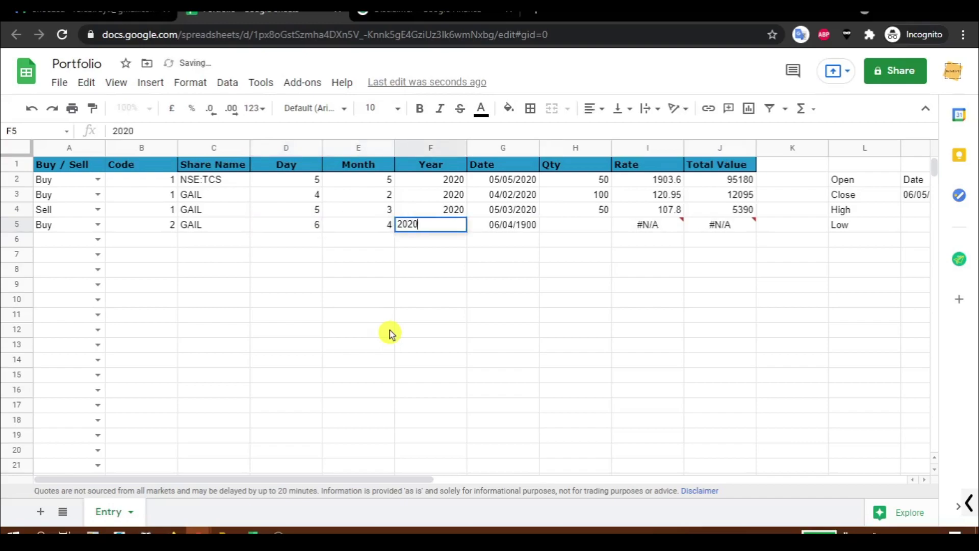
key(Tab)
key(Tab)
text(100)
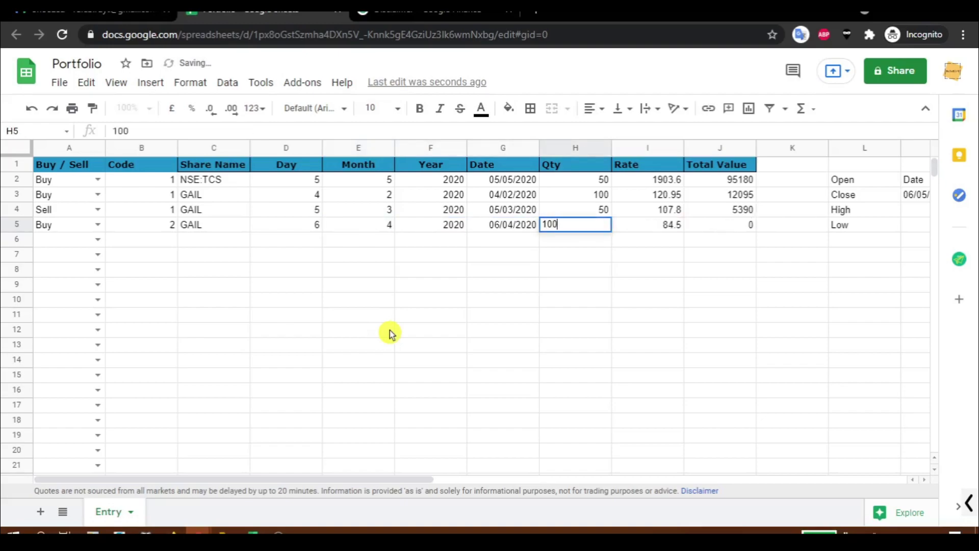
key(Tab)
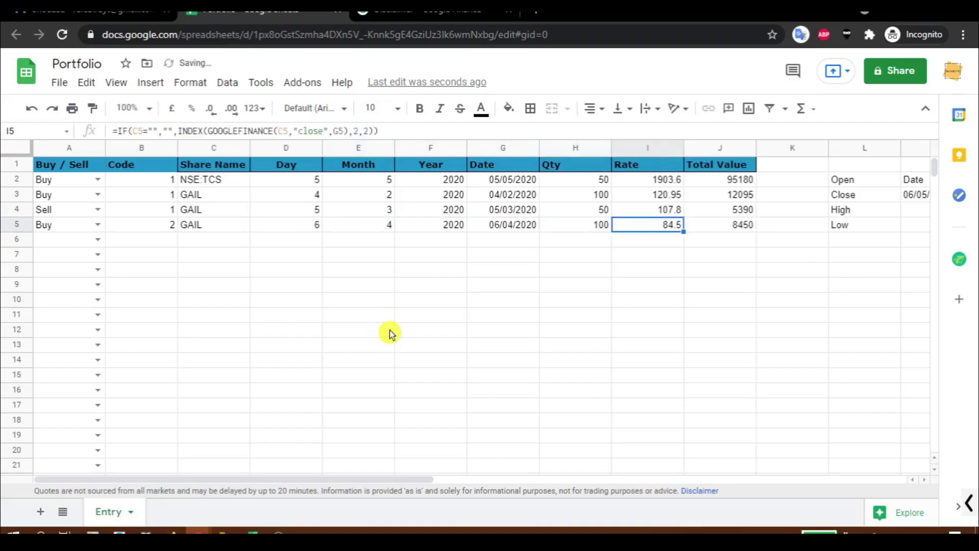
Start a transaction in row 6 with Sell, code 1 and share name GAIL.
click(89, 241)
click(97, 239)
click(78, 276)
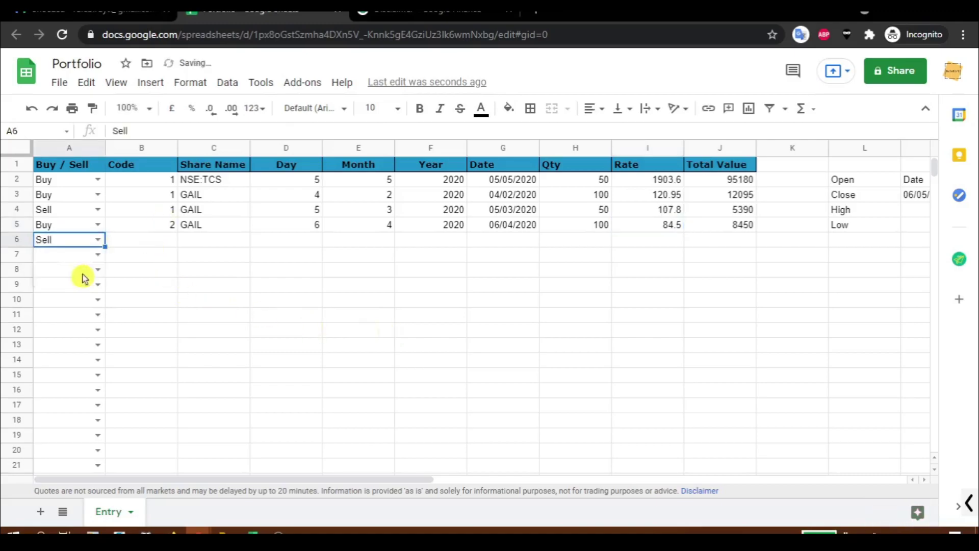
right_click(155, 240)
key(Escape)
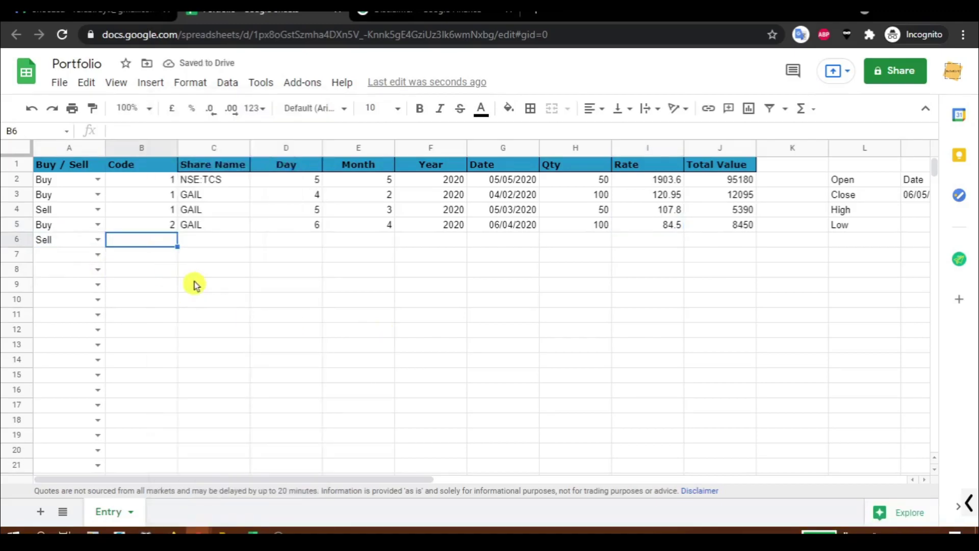
key(Up)
key(Up)
key(Up)
key(Down)
key(Down)
key(Down)
text(1)
key(Tab)
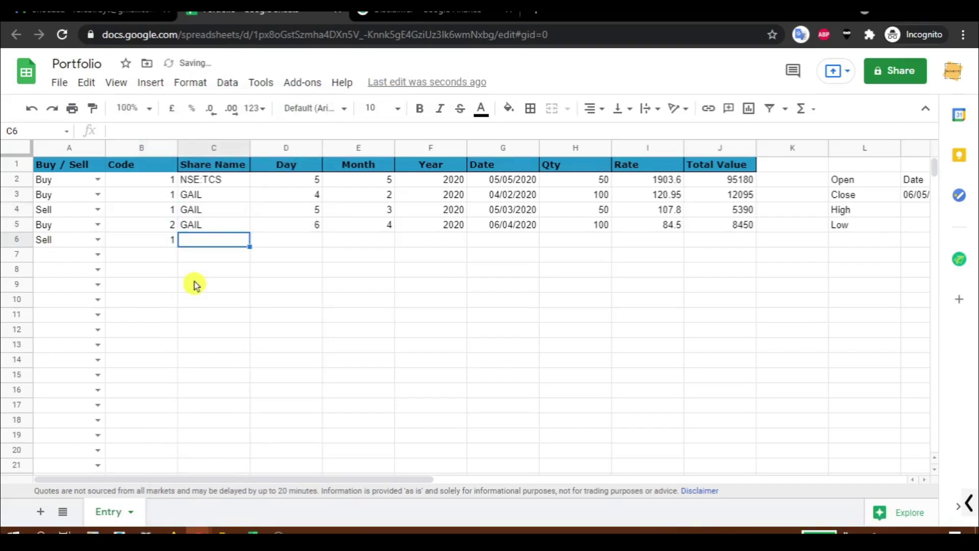
text(GAIL)
key(Tab)
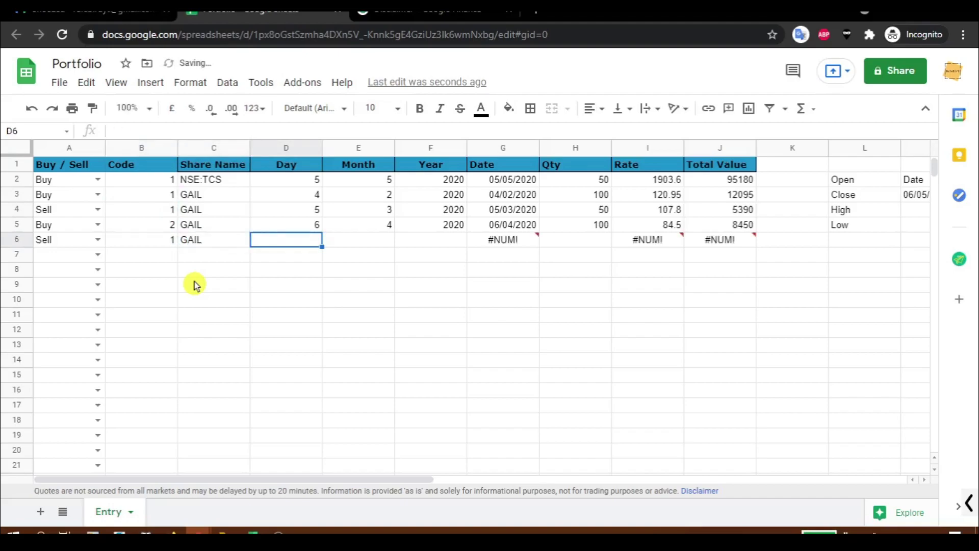
Complete the GAIL sale in row 6 with day 7, month 12, year 2020 and quantity 50.
text(7)
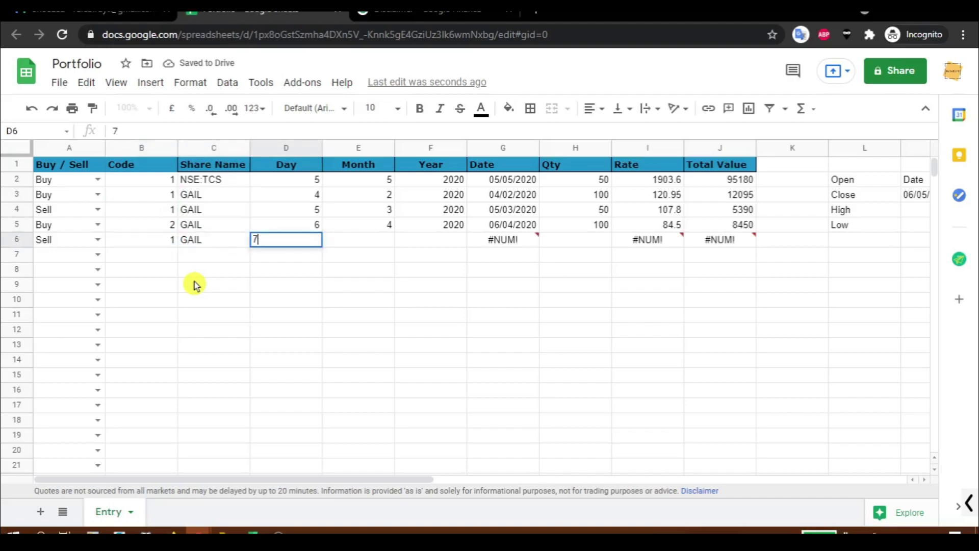
key(Tab)
text(12)
key(Tab)
text(2020)
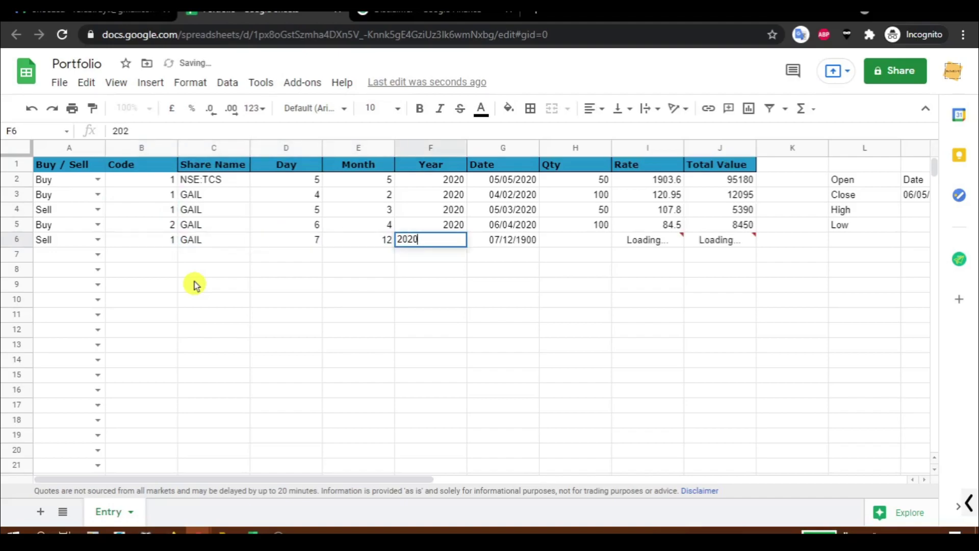
key(Tab)
text(50)
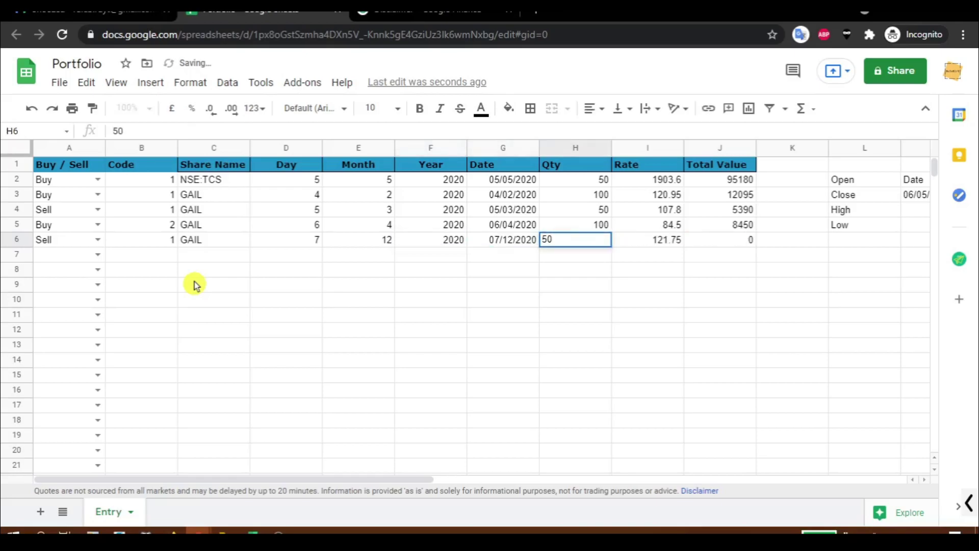
key(Tab)
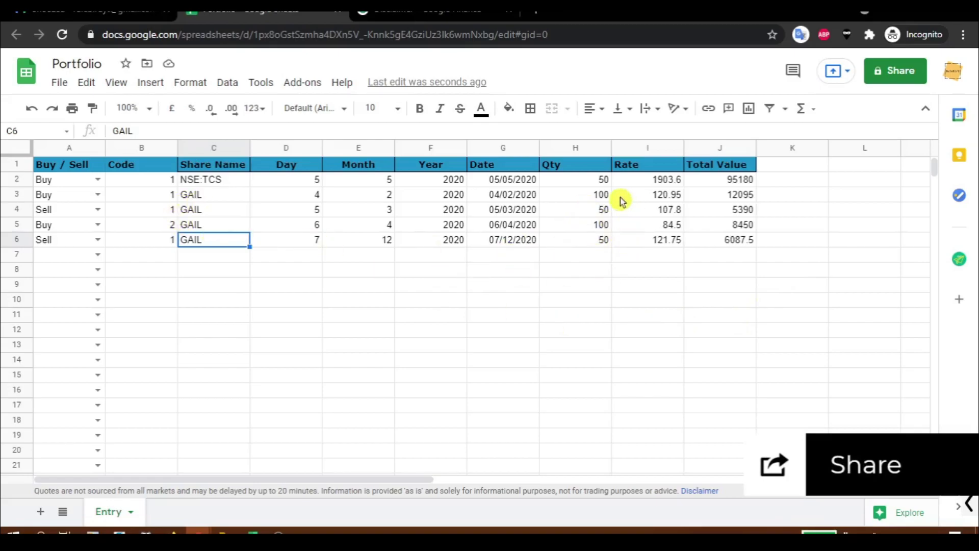
Check the Rate column values and review the exchange codes on the Google Finance disclaimer page, returning to the Portfolio spreadsheet.
drag(635, 182, 650, 247)
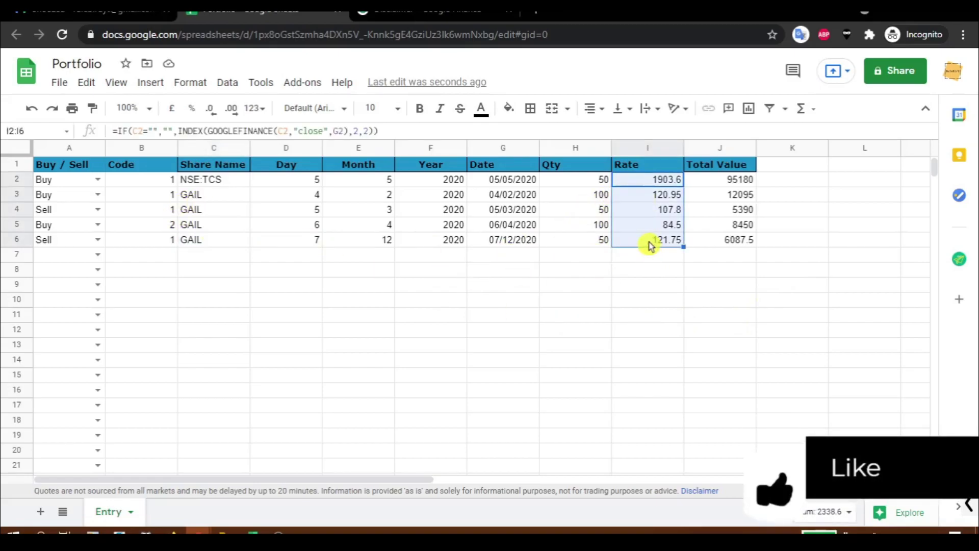
click(646, 244)
click(701, 491)
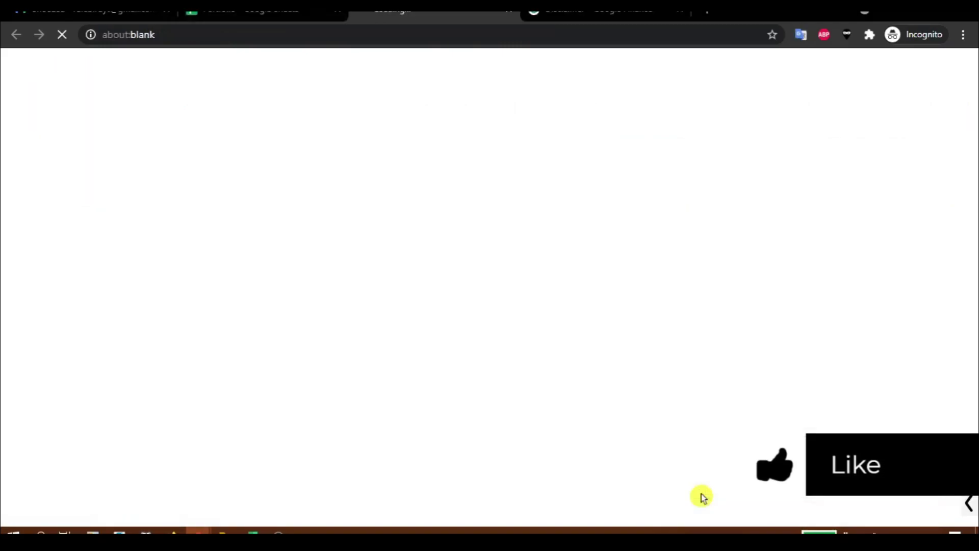
scroll(511, 205, down, 7)
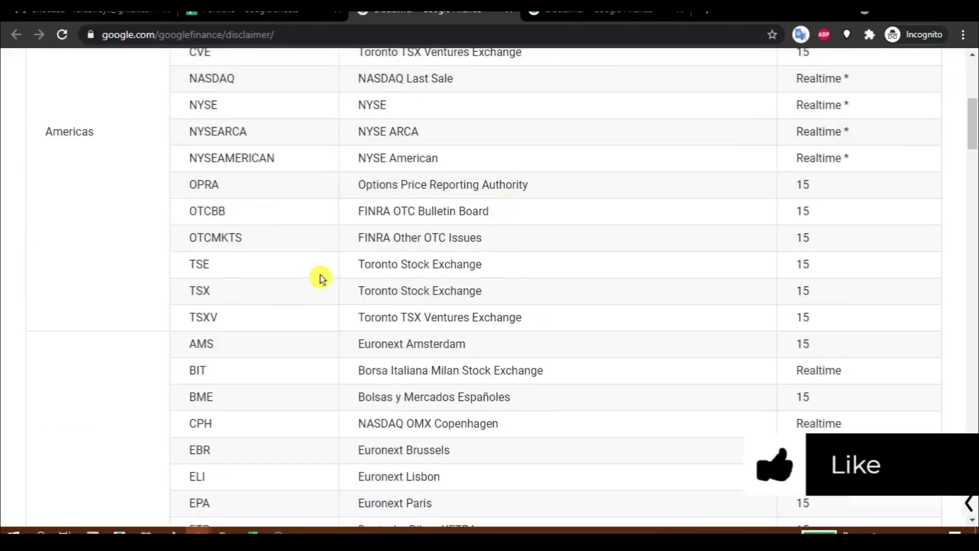
scroll(321, 278, down, 4)
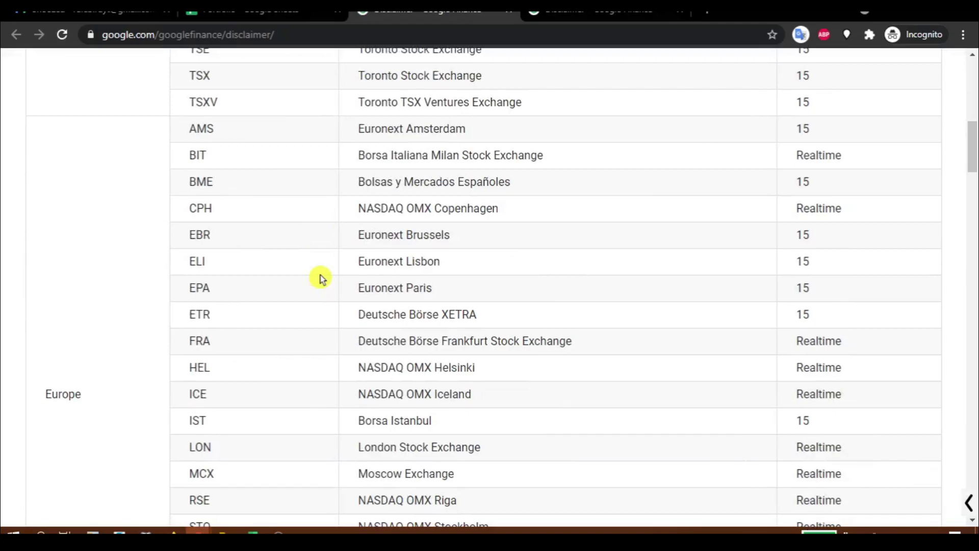
click(327, 11)
click(433, 10)
click(265, 10)
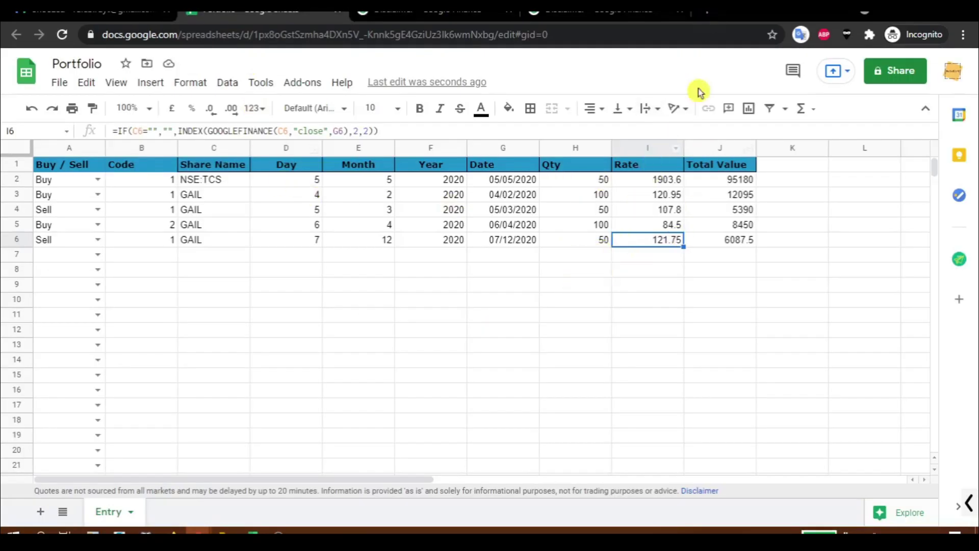
Search Google for "Infosys Share Price" in a separate browser page and copy the NSE: INFY ticker from the result.
click(708, 11)
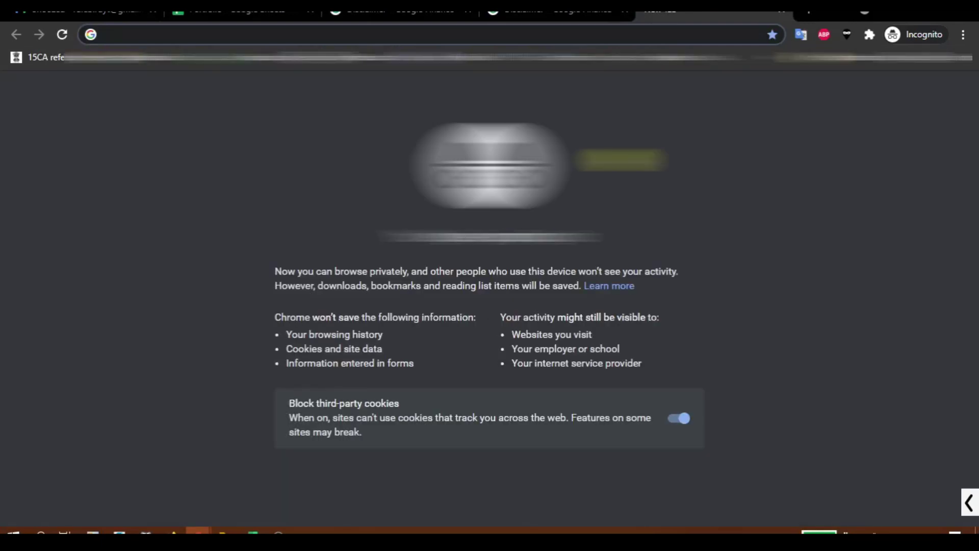
text(Infosy)
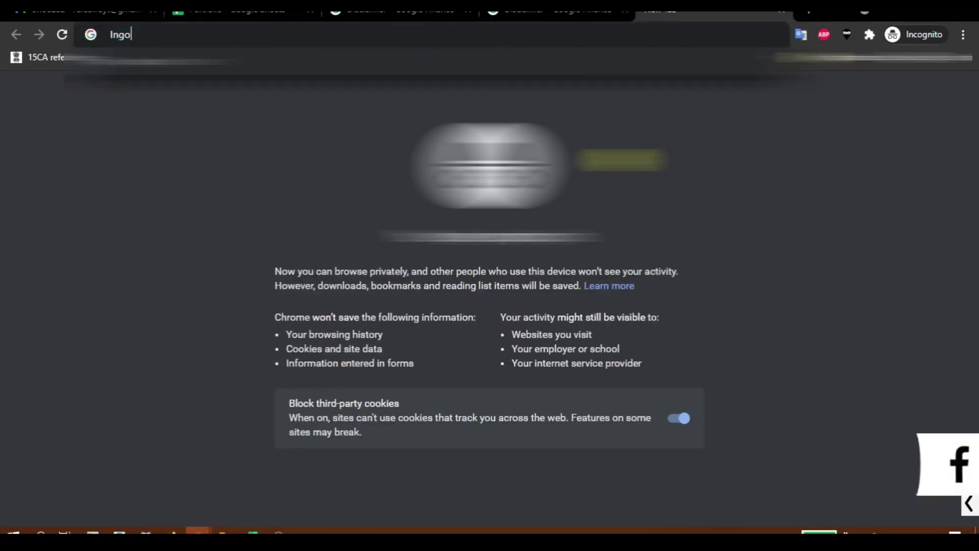
text(s Sh)
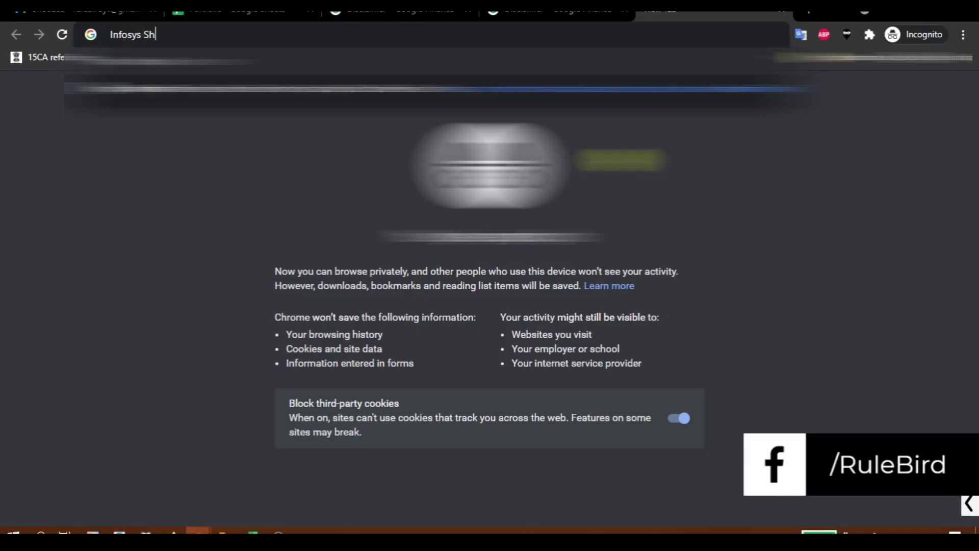
text(are Price)
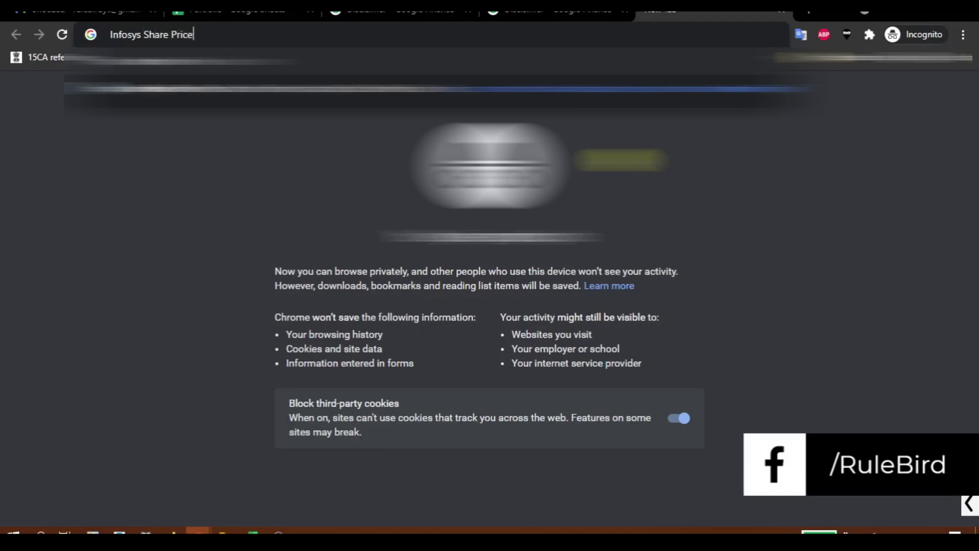
key(Return)
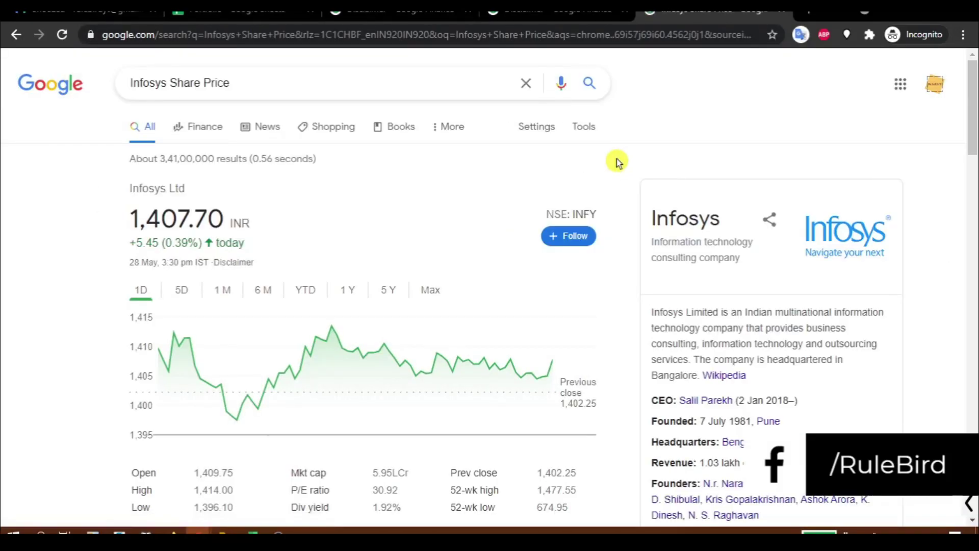
drag(546, 214, 598, 214)
key(ctrl+c)
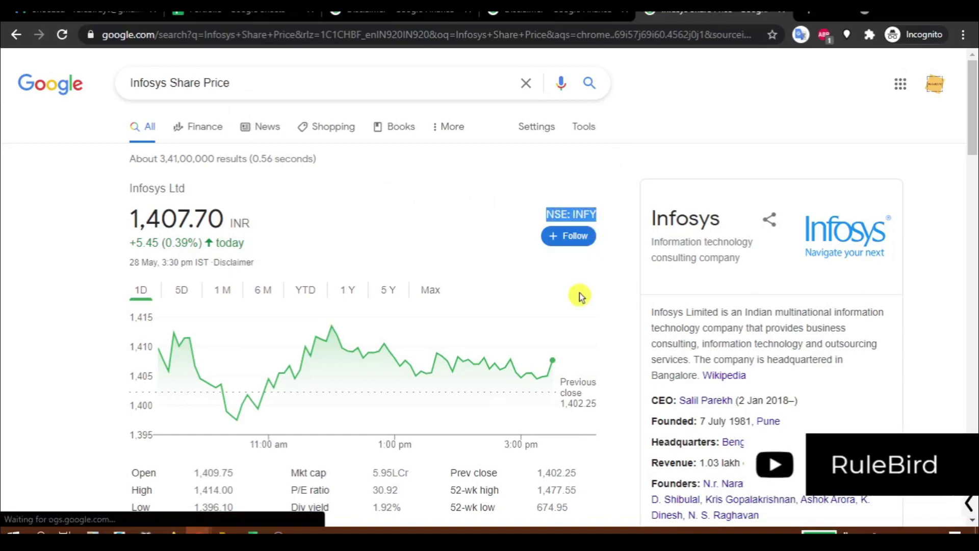
Start a transaction in row 7 of the Entry sheet with share name NSE:INFY, day 5, month 5 and year 2020.
click(236, 11)
click(214, 258)
key(F2)
key(ctrl+v)
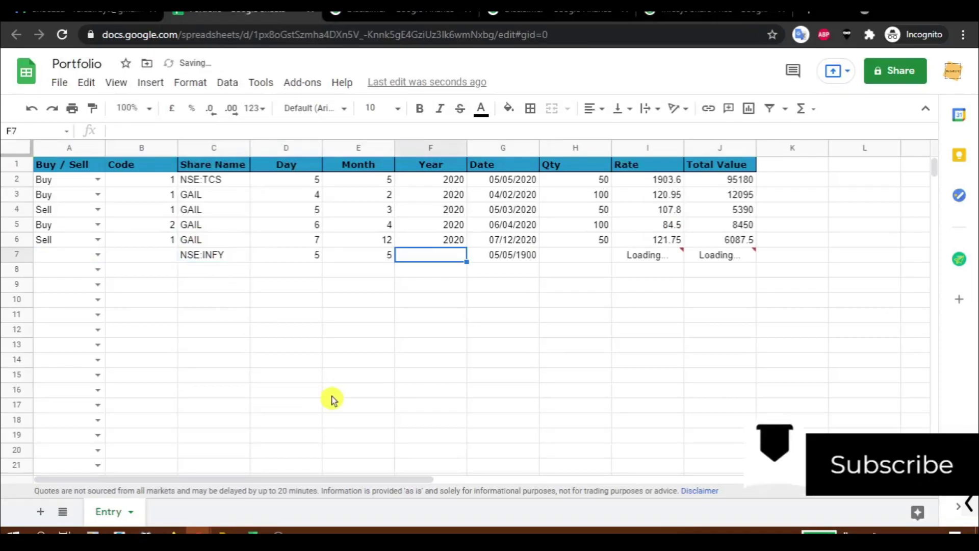
text(2020)
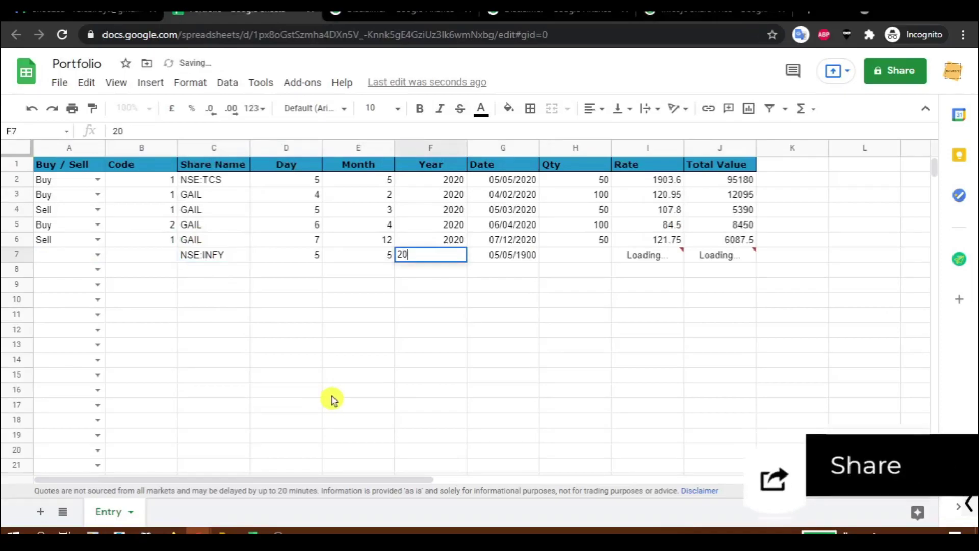
key(Tab)
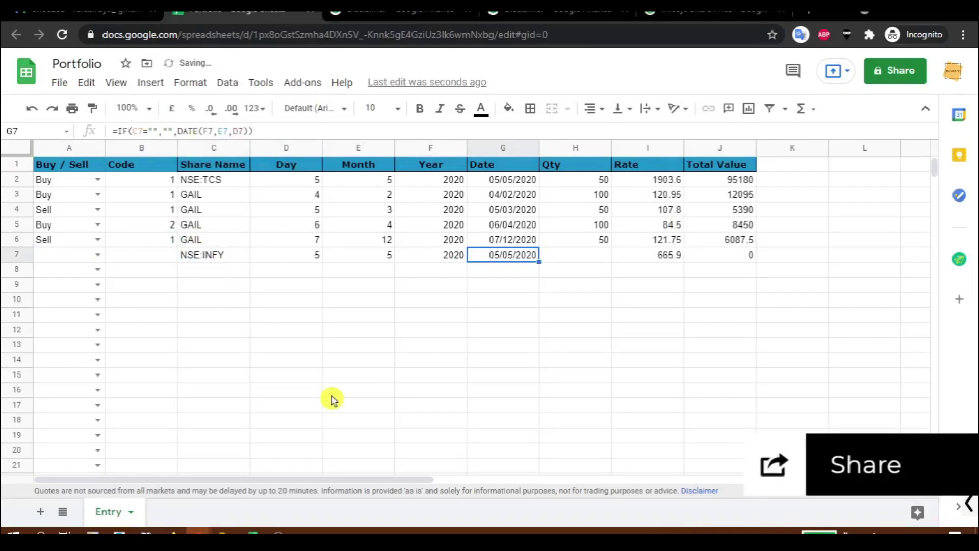
Complete the NSE:INFY transaction in row 7 with quantity 100, code 1 and Buy.
key(Tab)
key(Tab)
key(Left)
text(100)
key(Right)
key(Left)
key(Left)
key(Left)
key(Left)
key(Left)
key(Left)
key(Left)
key(Left)
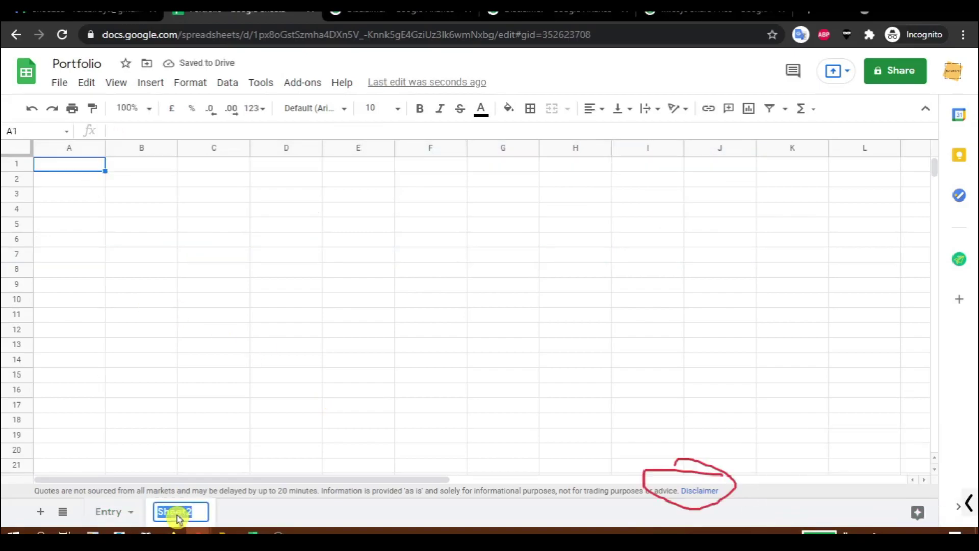
Add a second sheet to the spreadsheet and name it Portfolio.
text(Port)
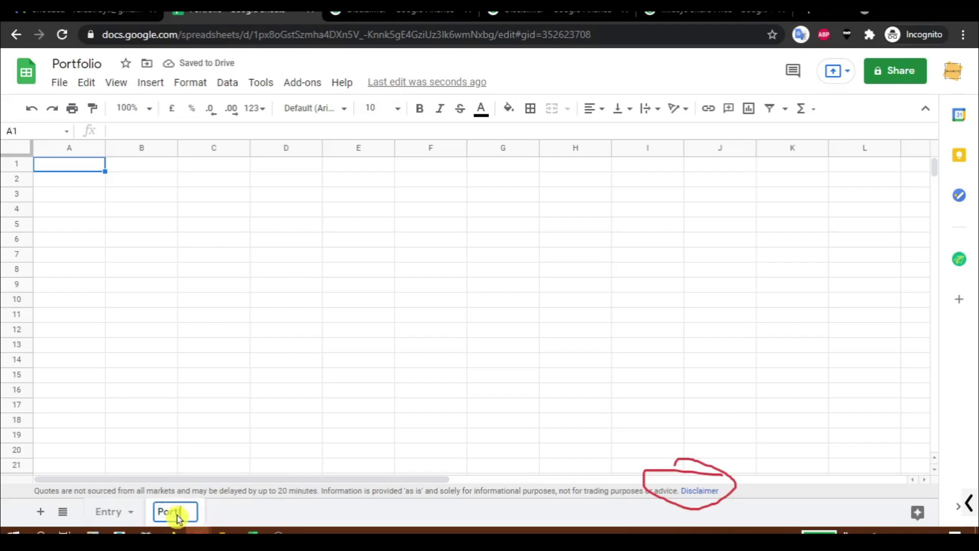
text(folio)
key(Return)
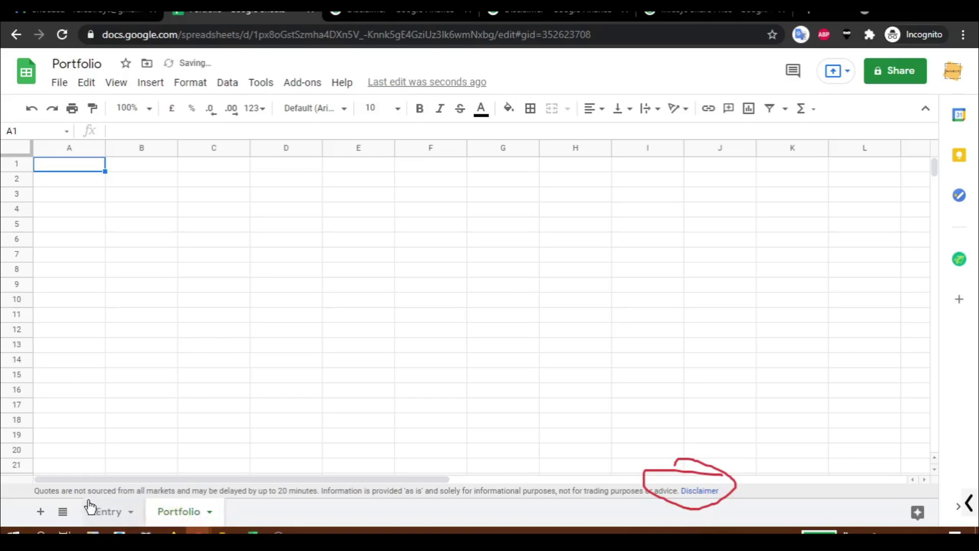
click(104, 513)
click(170, 515)
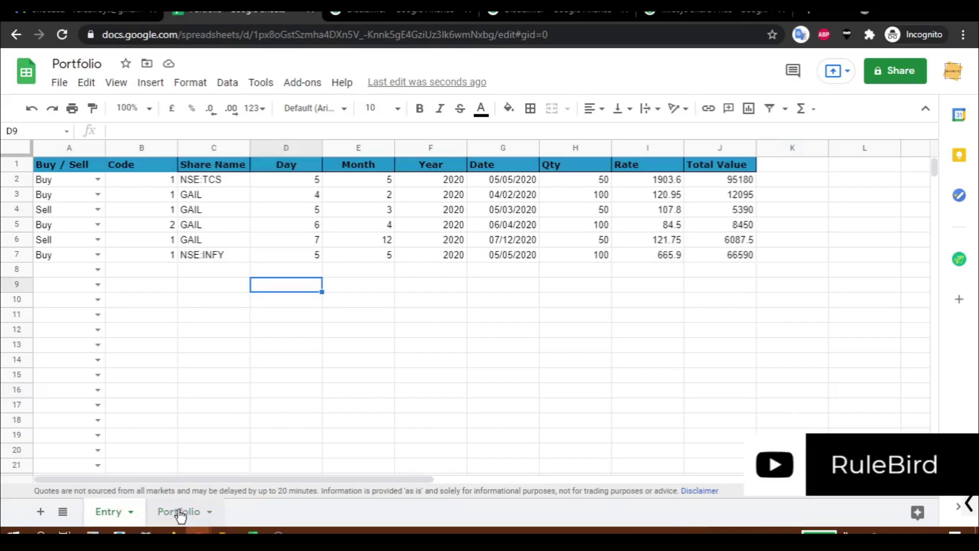
click(179, 514)
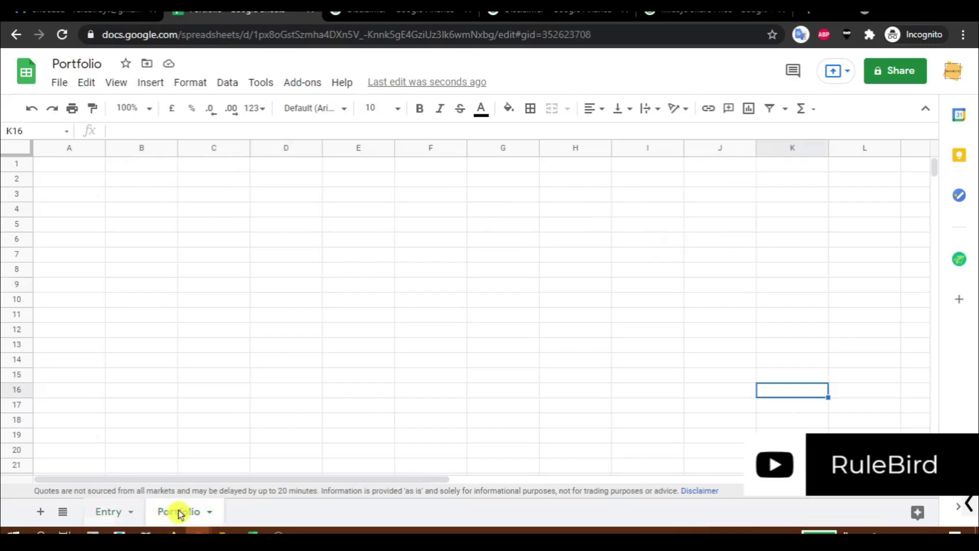
Create a pivot table from the Entry sheet's range A1:J1000 in the existing Portfolio sheet at cell A1.
click(111, 516)
key(ctrl+a)
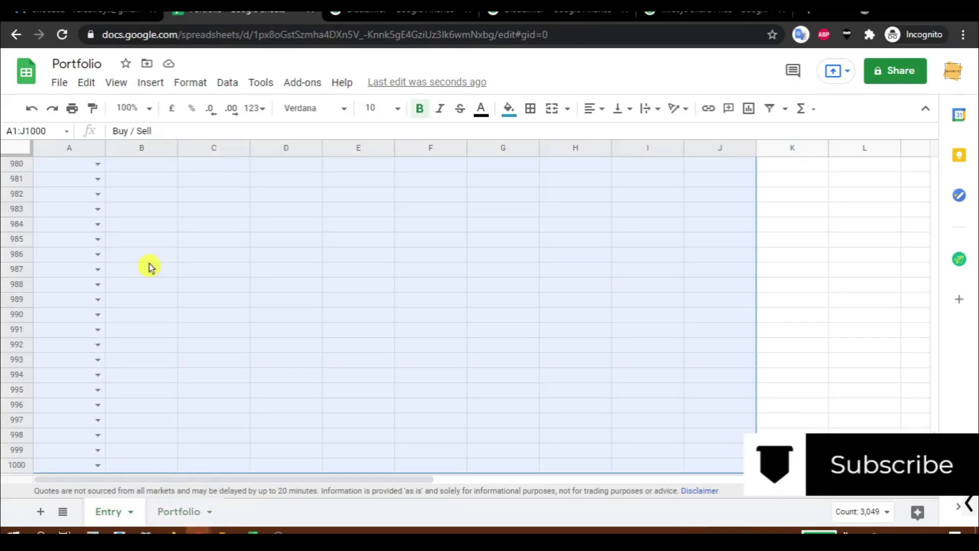
click(227, 83)
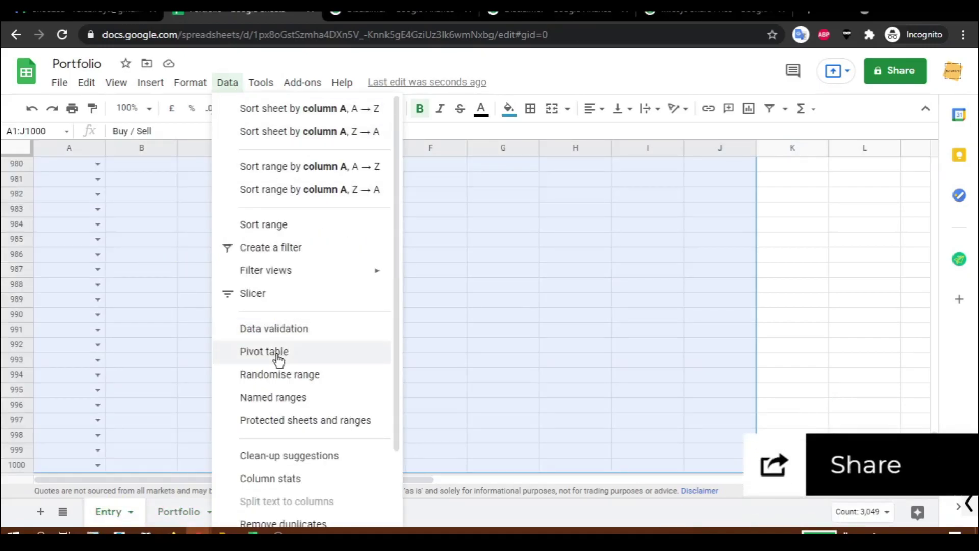
click(296, 353)
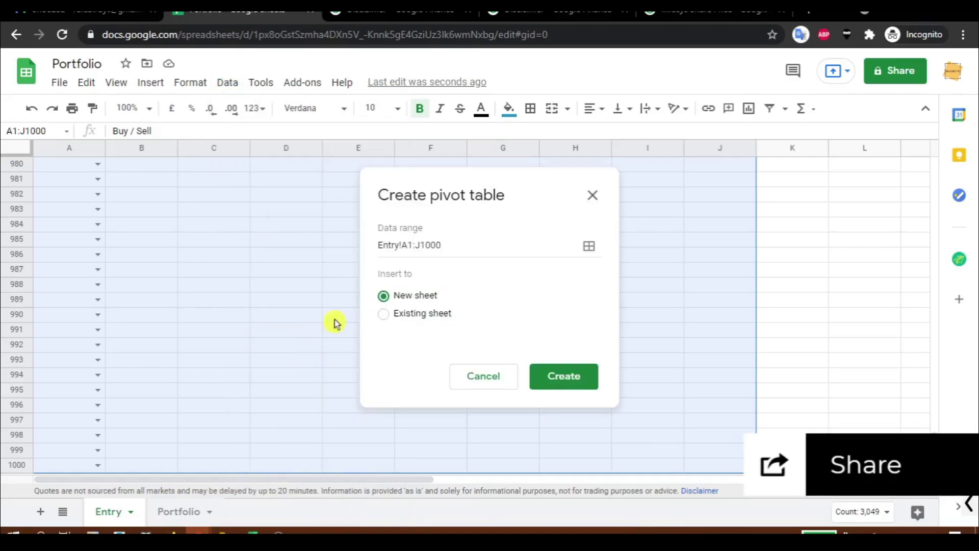
click(383, 314)
click(589, 342)
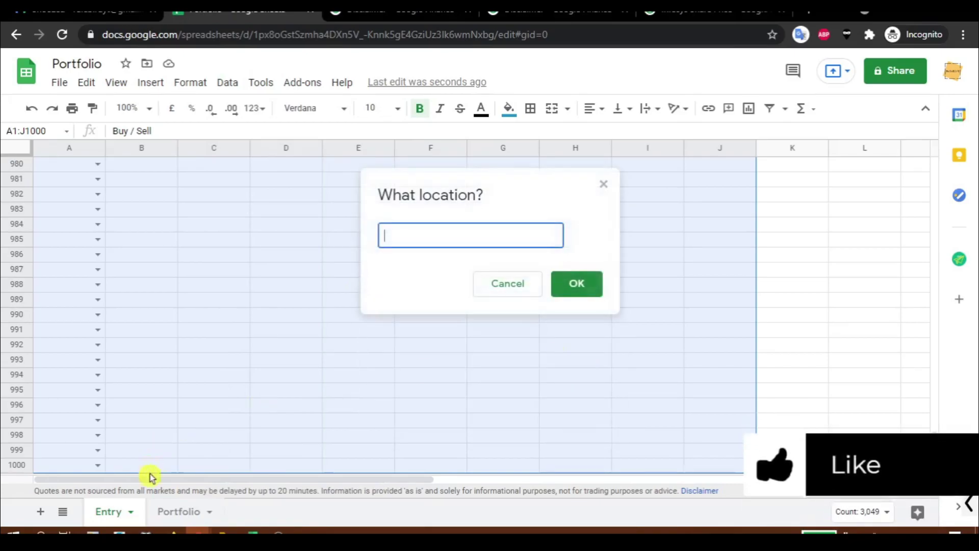
click(177, 512)
click(80, 166)
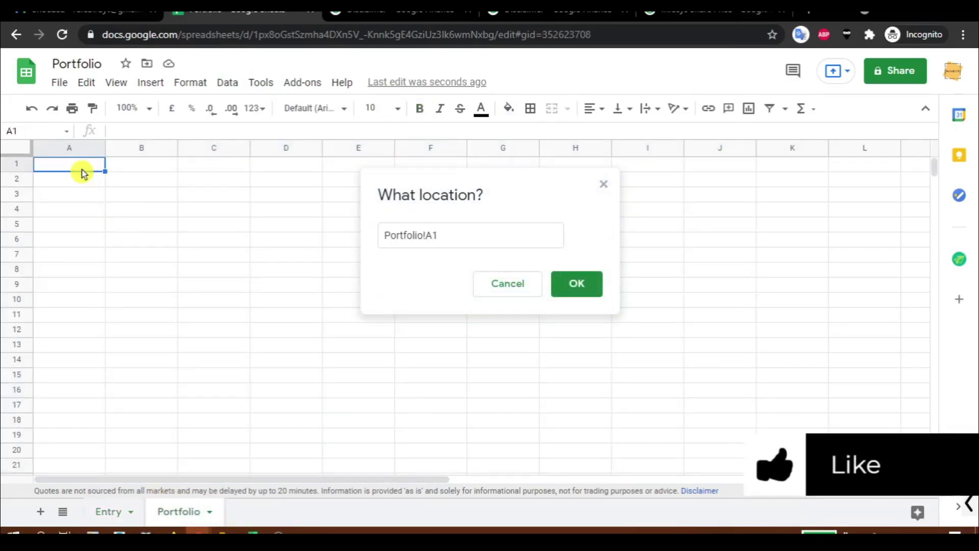
click(577, 285)
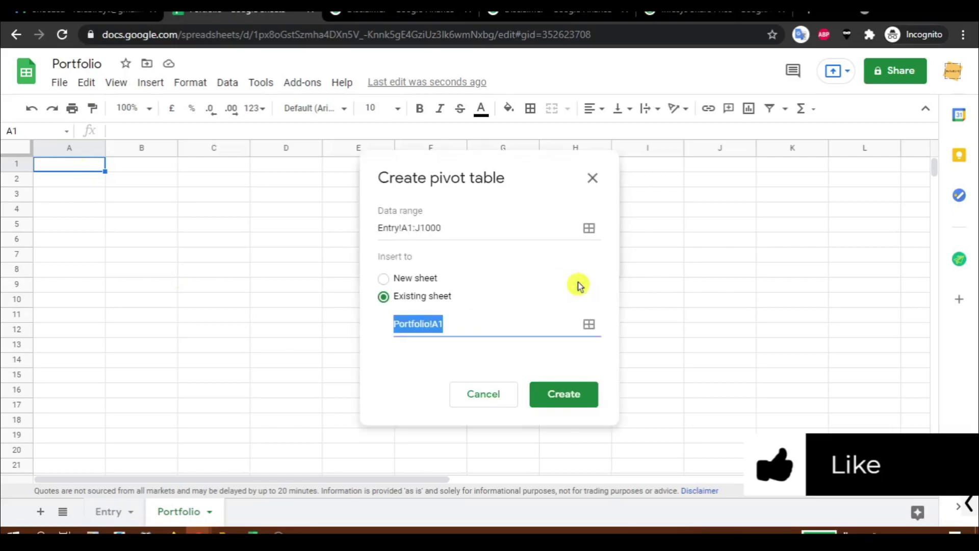
click(565, 395)
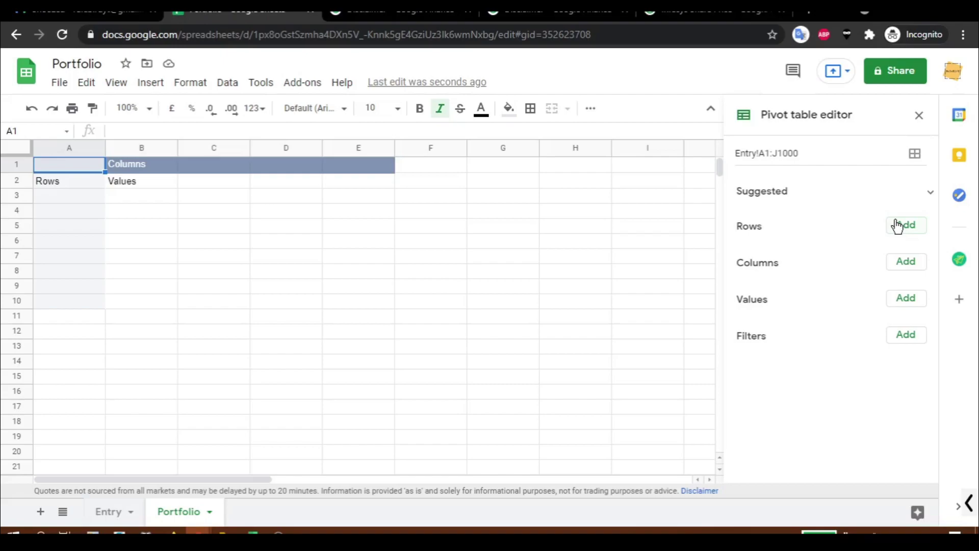
Add Share Name to the pivot table's rows and turn off its totals.
click(897, 226)
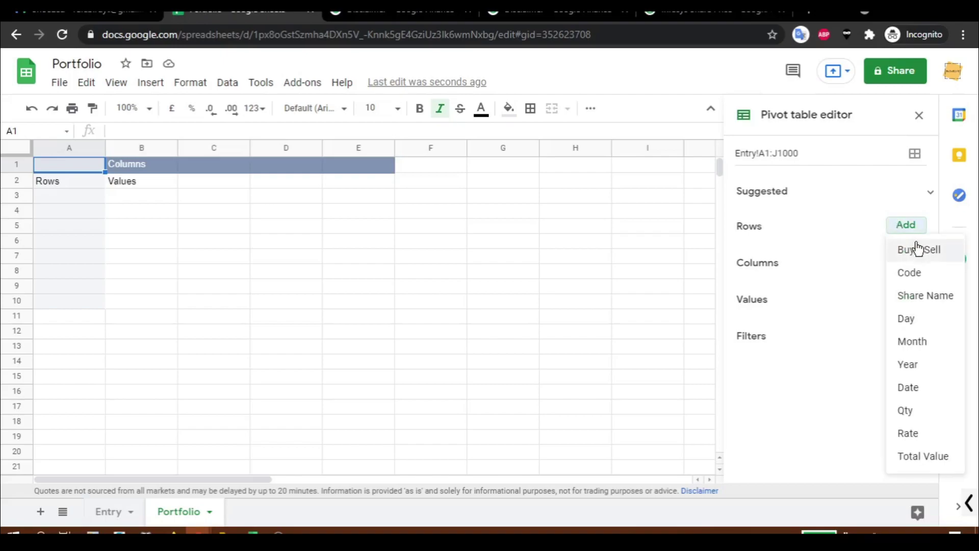
click(916, 298)
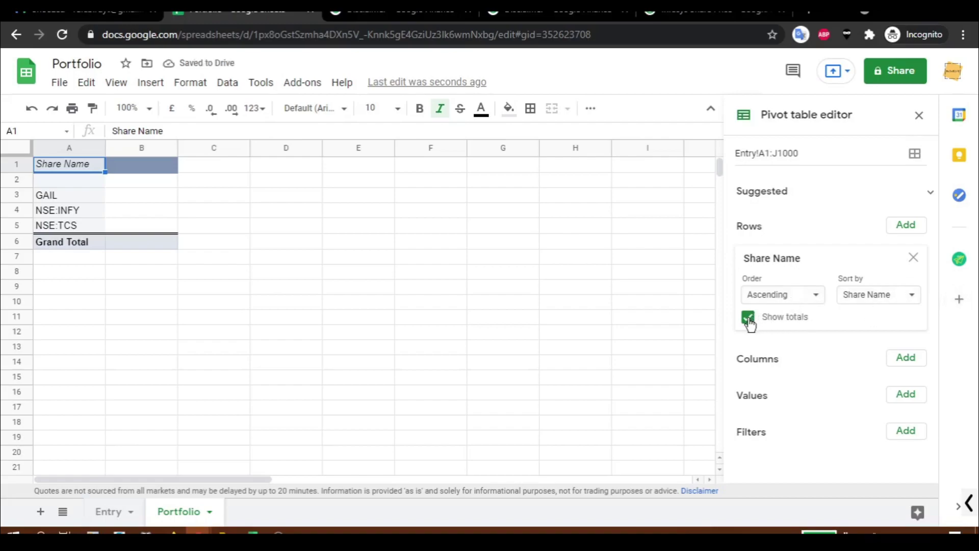
click(748, 318)
Add Code as a second pivot row field without totals, and repeat the row labels for Share Name.
click(906, 226)
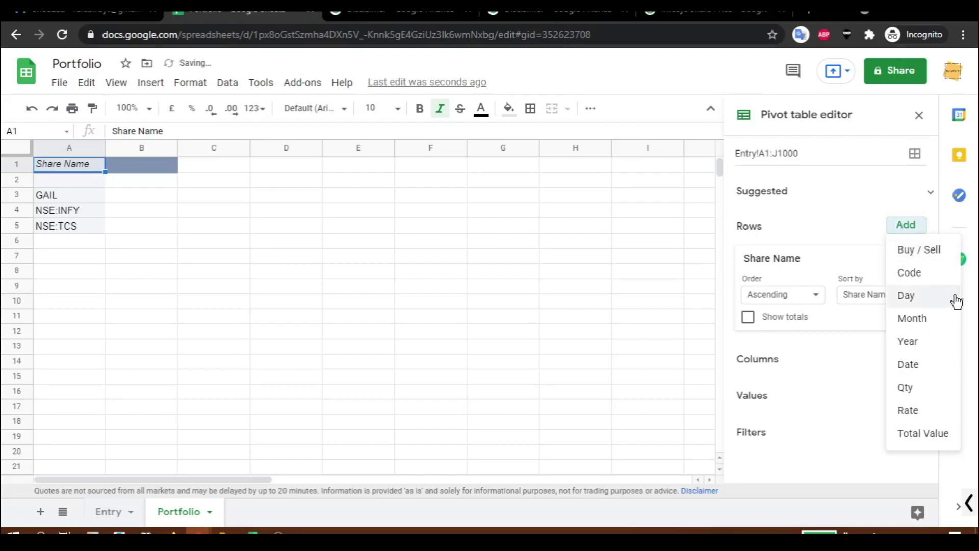
click(926, 274)
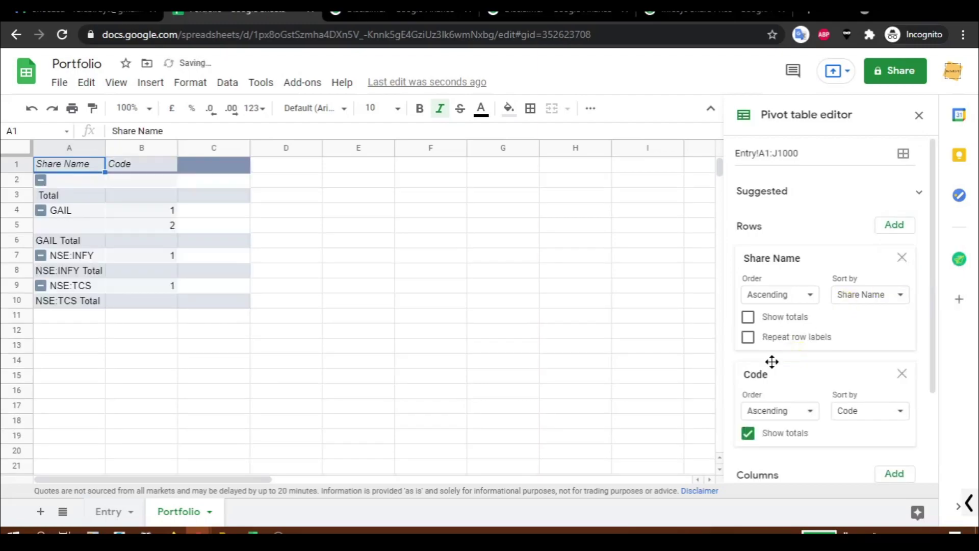
click(748, 338)
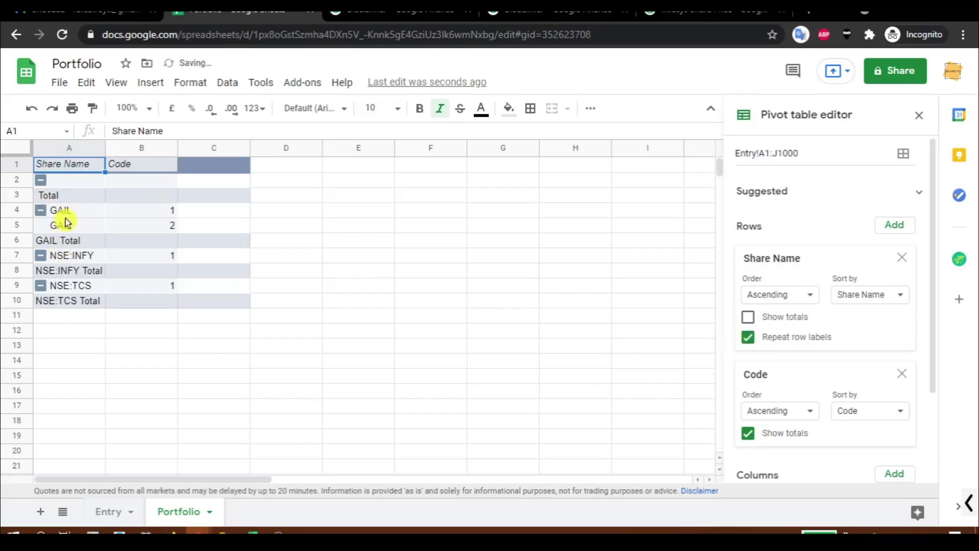
click(748, 338)
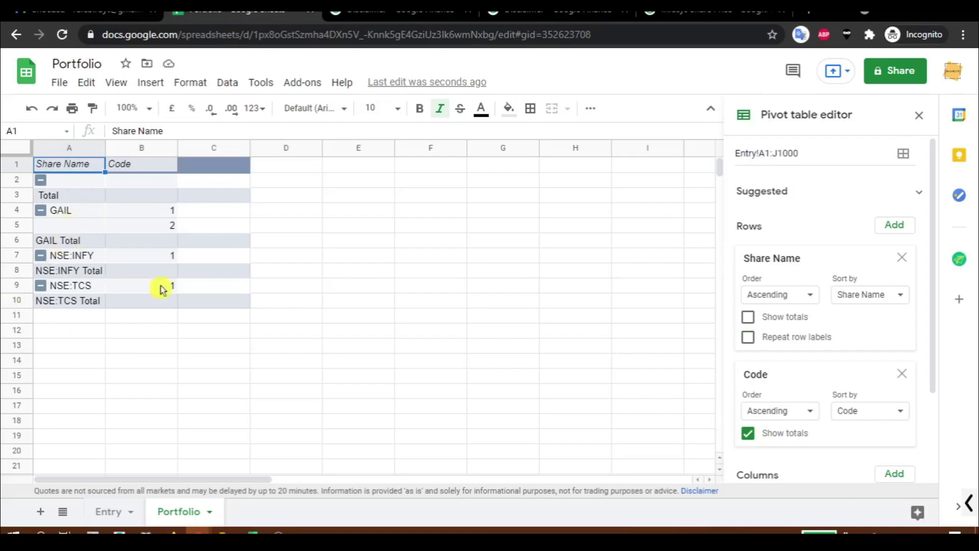
click(748, 337)
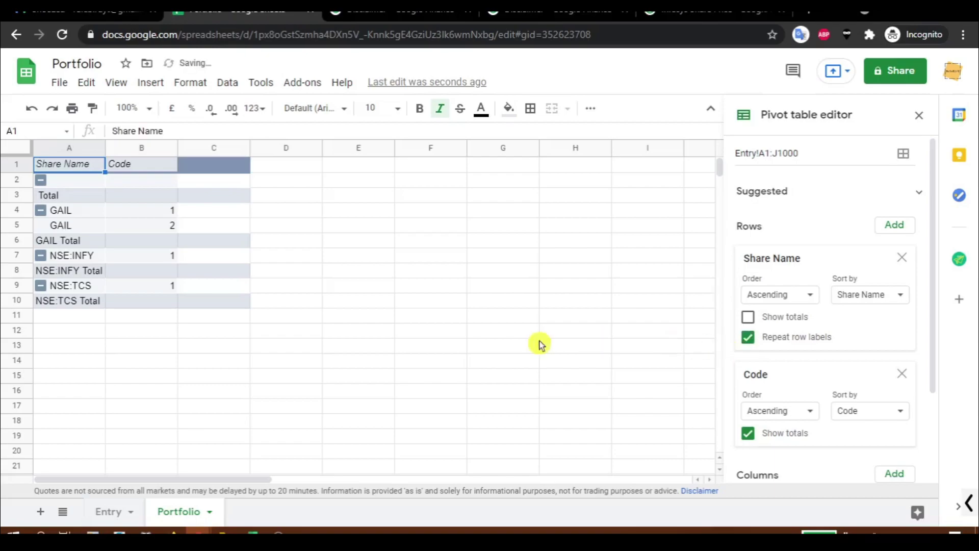
scroll(748, 363, down, 2)
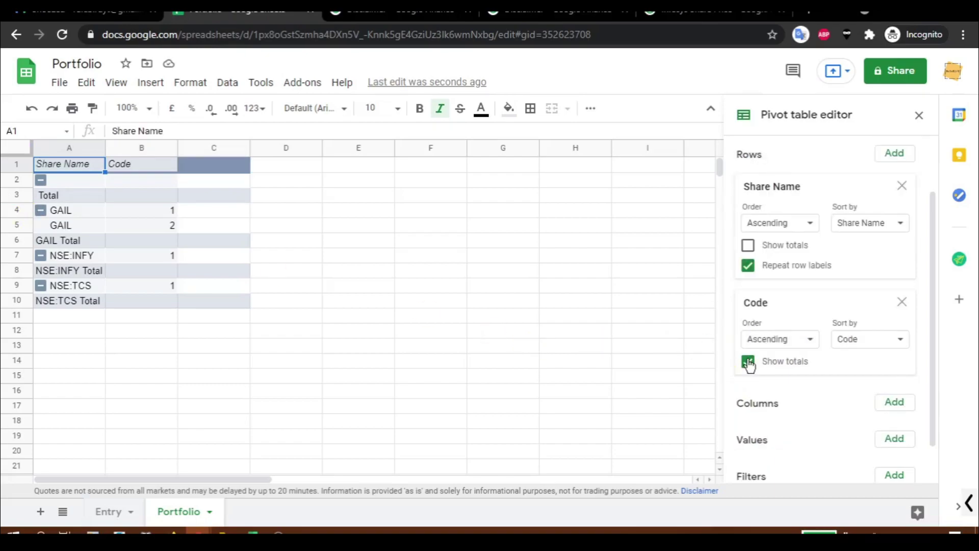
click(748, 361)
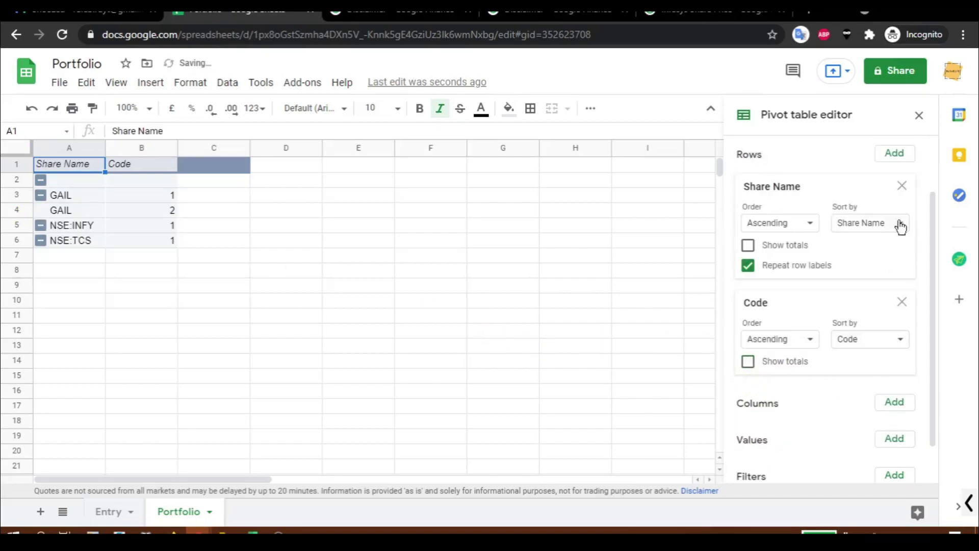
Hide the blank pivot row 2 and the empty column C on the Portfolio sheet.
click(919, 115)
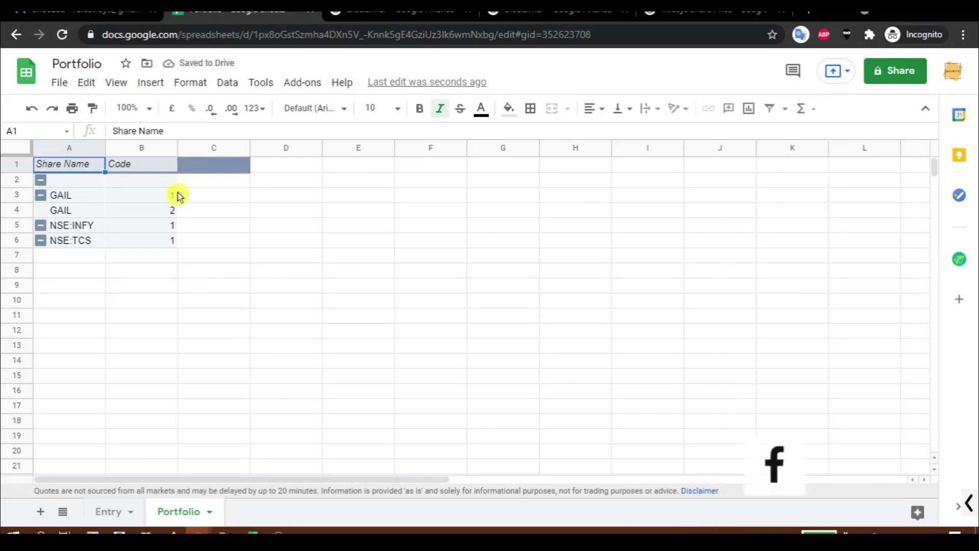
click(9, 179)
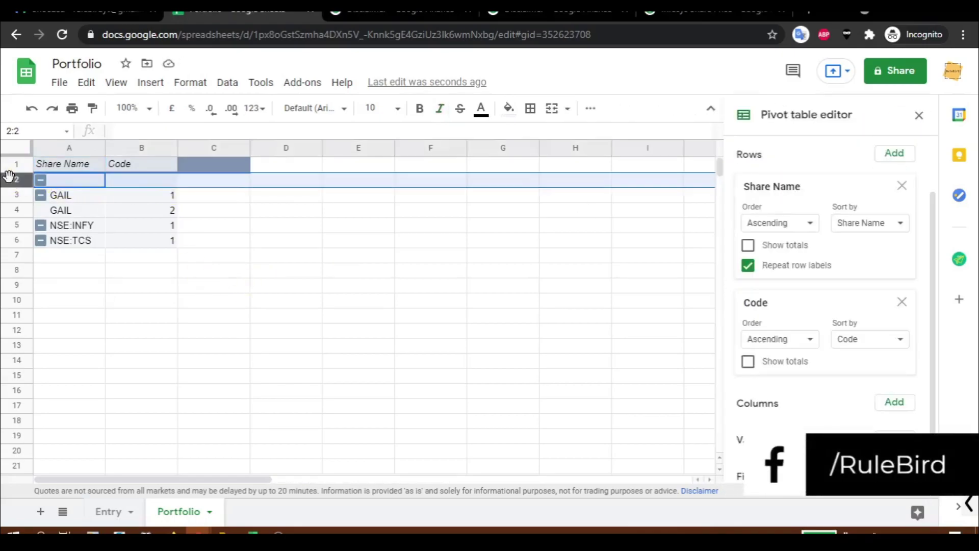
right_click(9, 176)
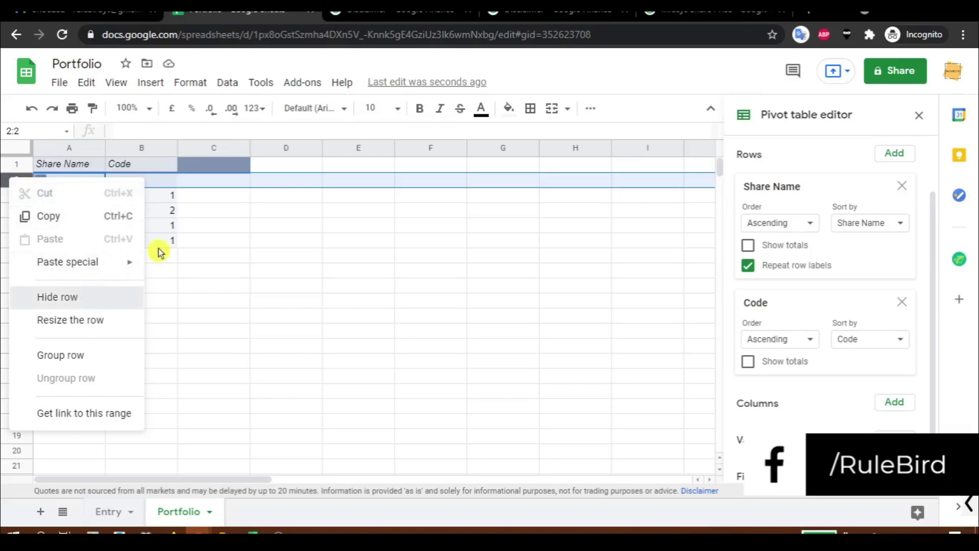
click(82, 296)
click(204, 149)
right_click(204, 149)
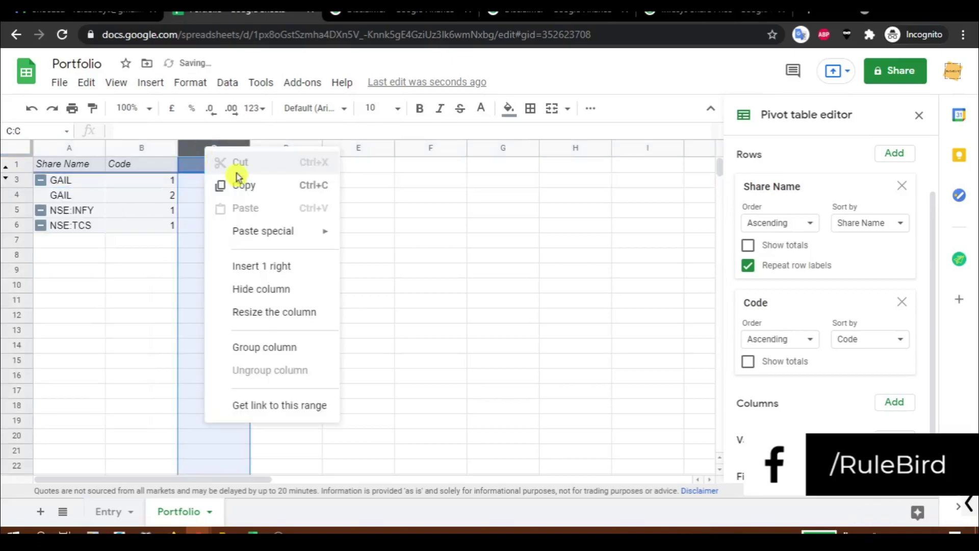
click(261, 288)
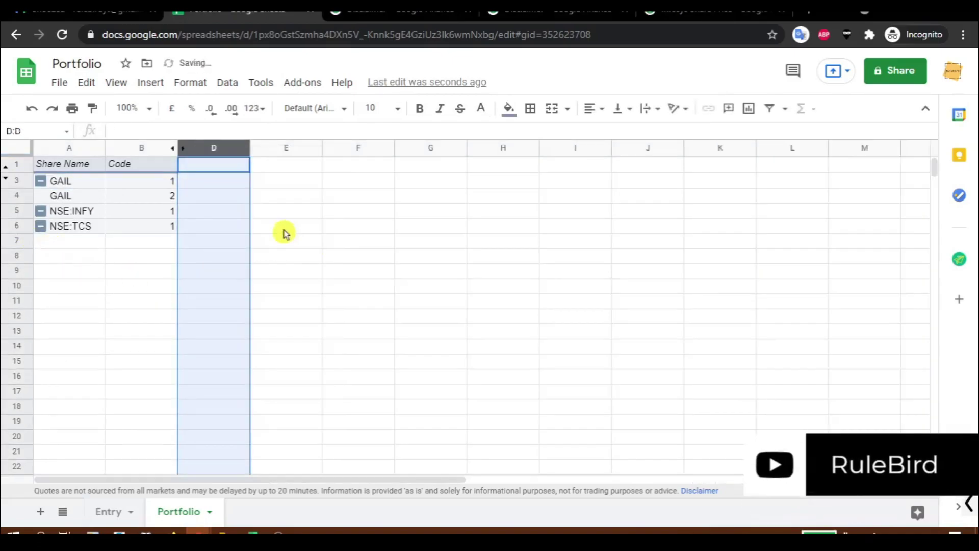
click(244, 200)
click(204, 167)
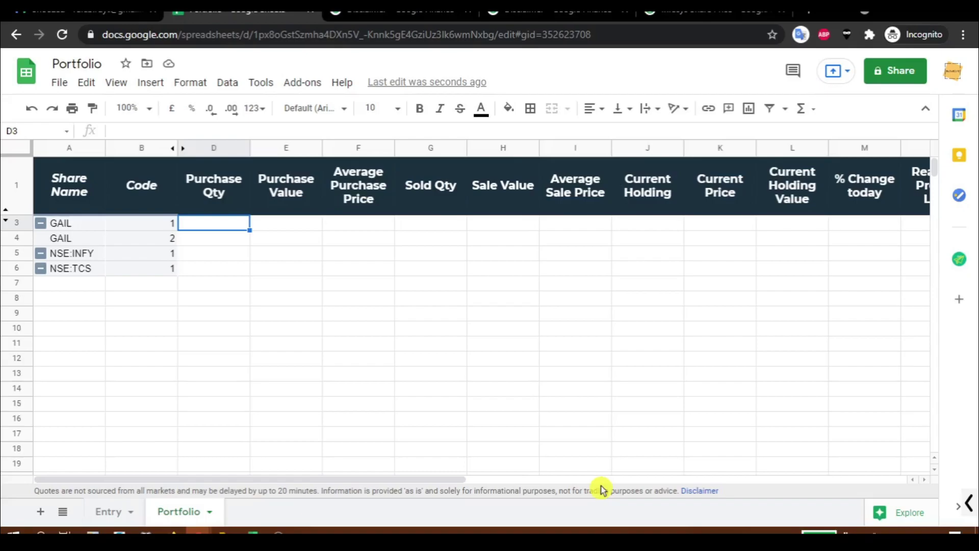
Review the Portfolio sheet's row 1 headings from Purchase Qty through the 52-week columns and back to Share Name.
key(Up)
key(Right)
key(Right)
key(Right)
key(Right)
key(Right)
key(Right)
key(Right)
key(Right)
key(Right)
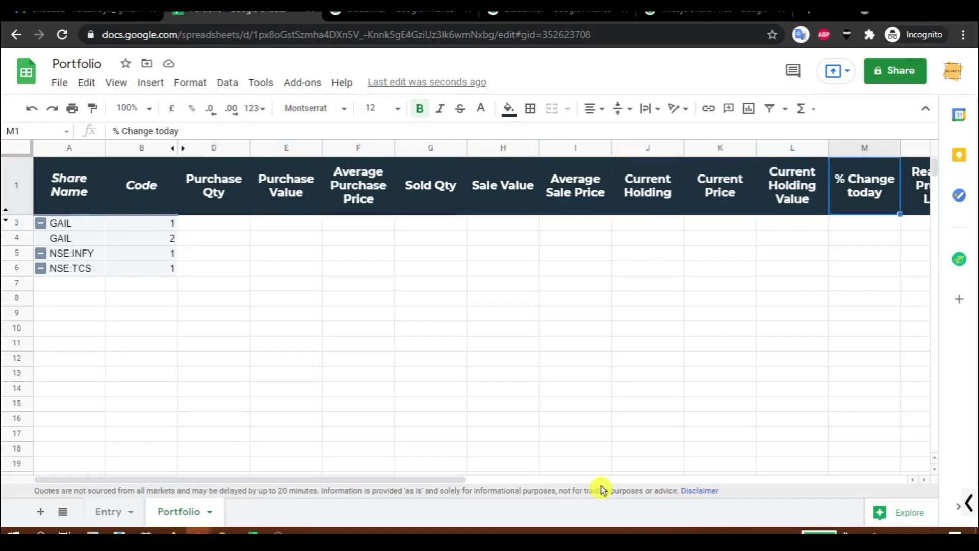
key(Right)
key(Right)
key(Right)
key(Right)
key(Right)
key(Right)
key(Right)
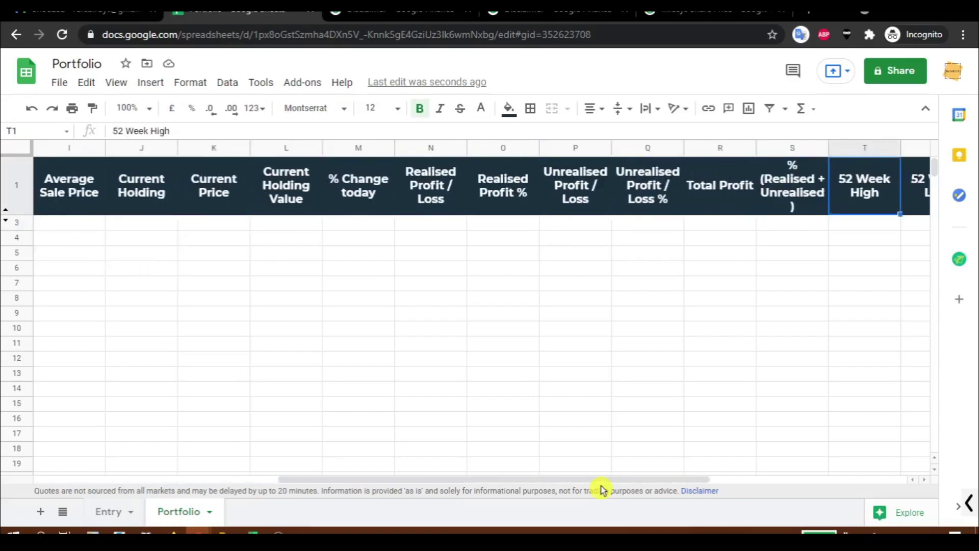
key(Right)
key(Right)
key(Right)
key(Right)
key(Left)
key(Left)
key(Left)
key(Left)
key(Left)
key(Left)
key(Left)
key(Left)
key(Left)
key(Left)
key(Left)
key(Left)
key(Left)
key(Left)
key(Left)
key(Left)
key(Left)
key(Left)
key(Left)
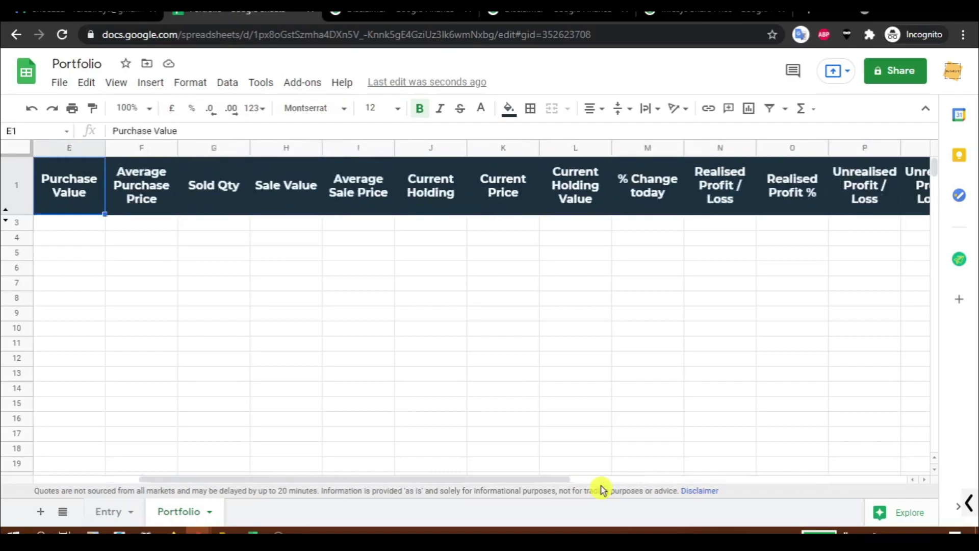
key(Left)
key(Left)
key(Left)
Examine the Share Name and Code entries of the GAIL rows in the pivot table.
key(Down)
key(Down)
key(Right)
key(Up)
key(Up)
key(Down)
key(Down)
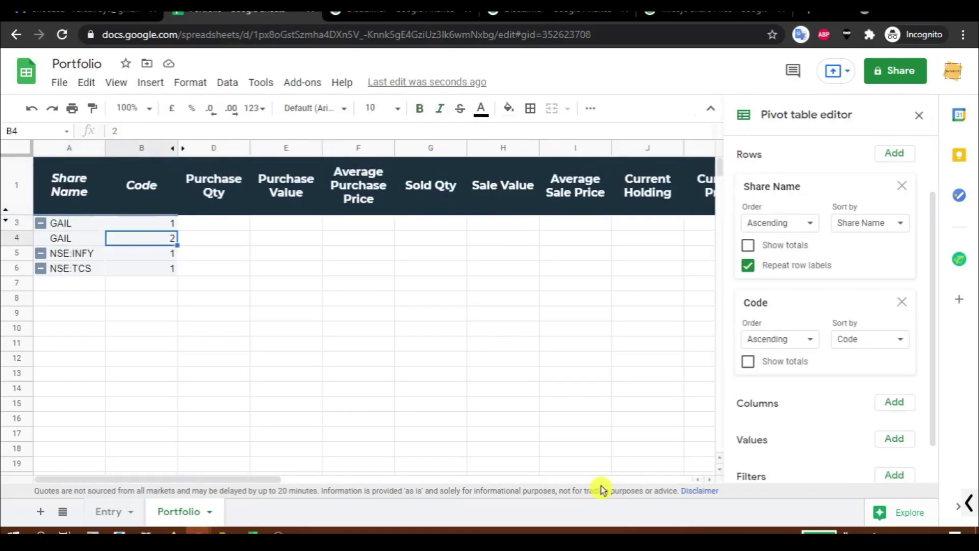
key(Right)
key(Up)
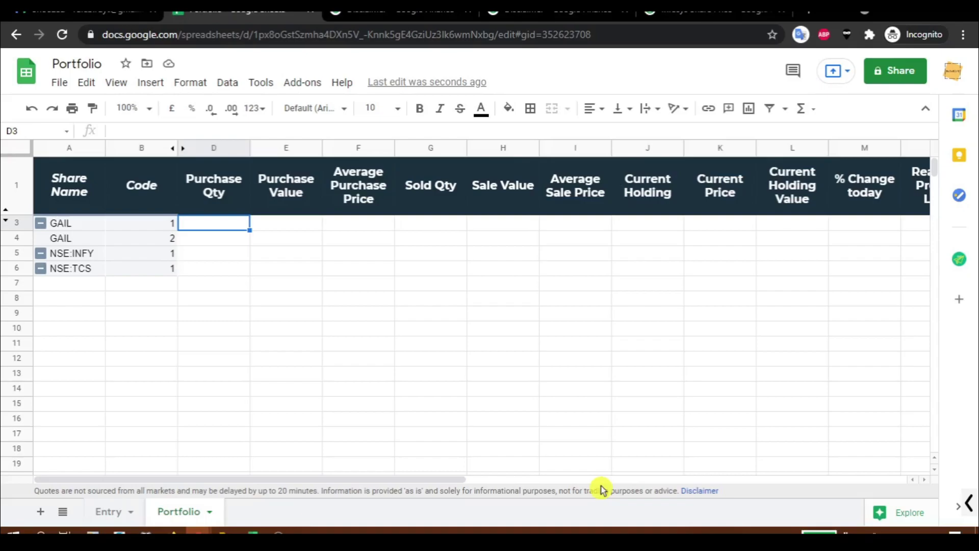
key(Left)
key(Left)
key(Right)
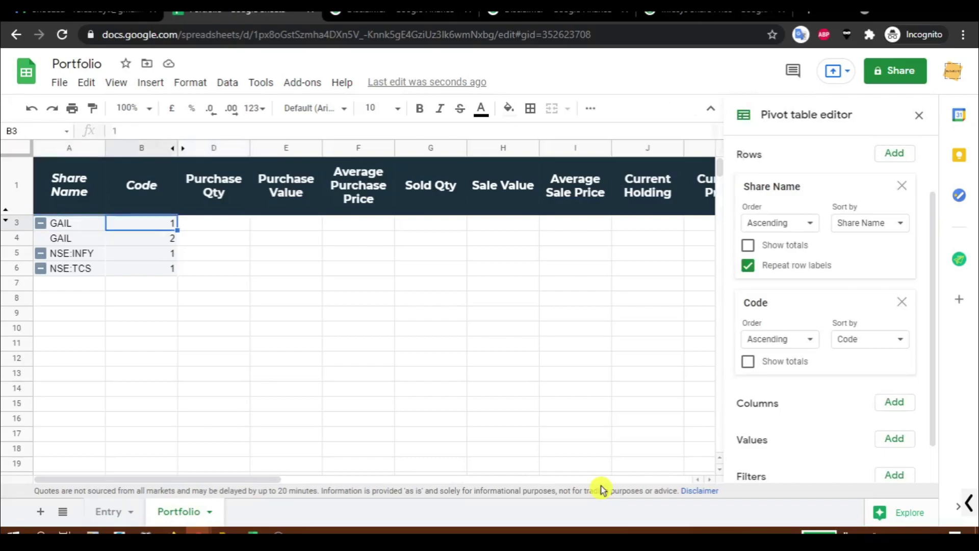
Start a formula in D3 under Purchase Qty that returns blank when the share name is empty: =IF(A3="","",.
key(Right)
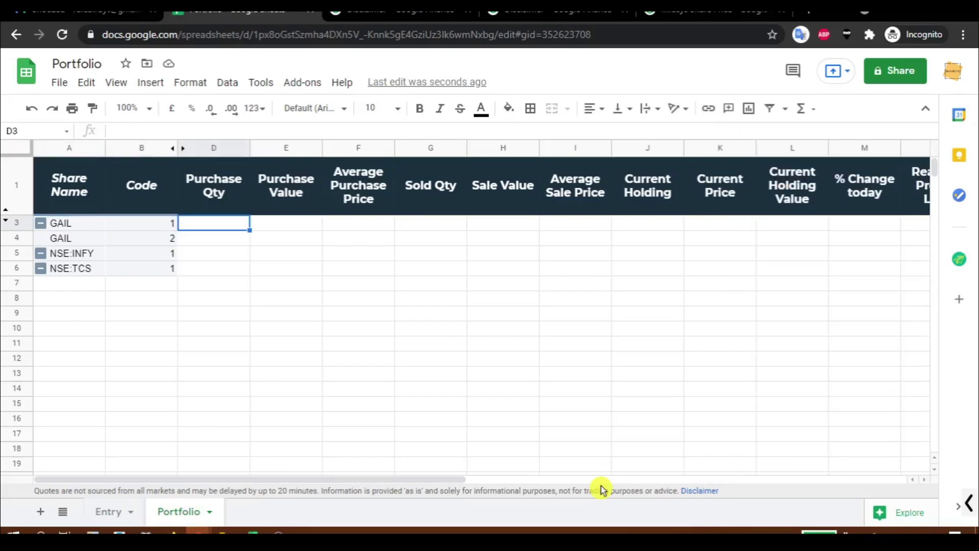
key(Left)
key(Right)
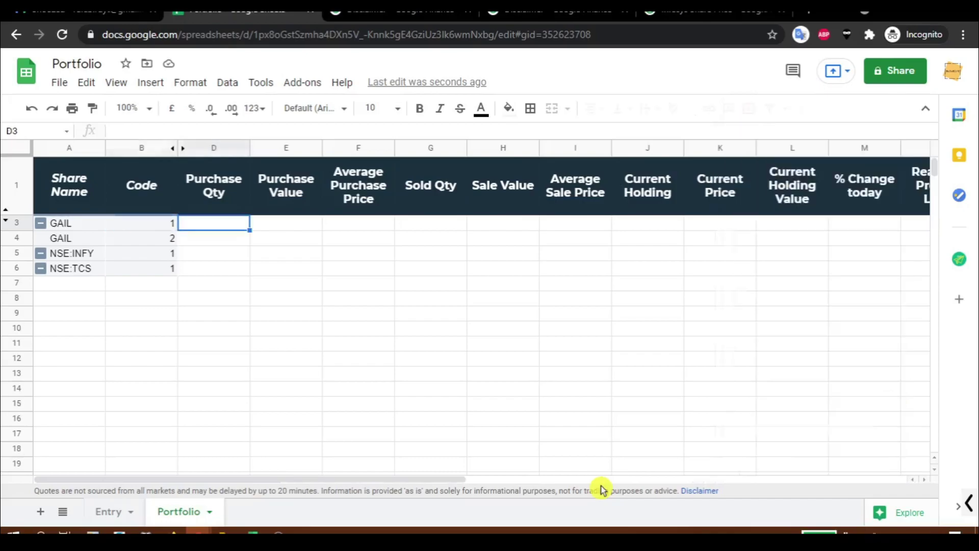
text(=IF()
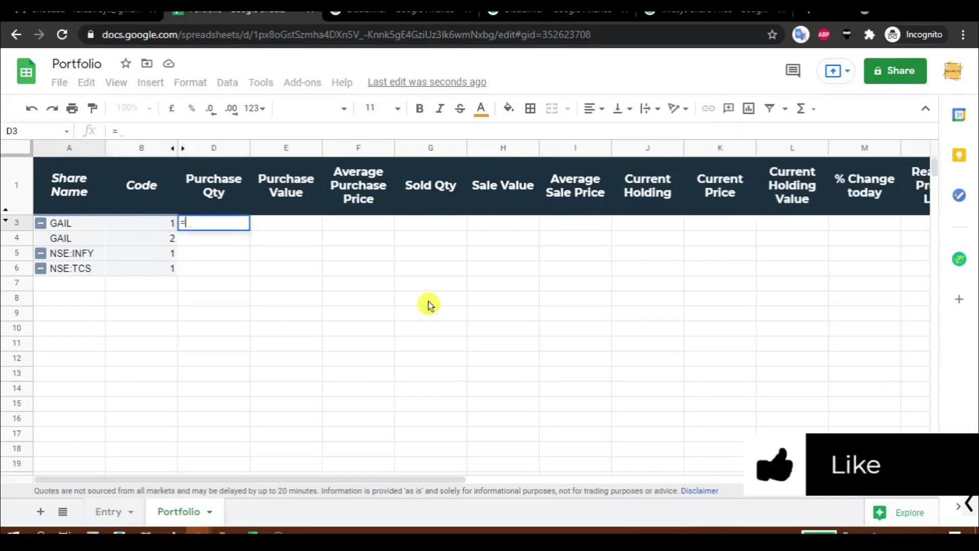
key(Left)
key(Left)
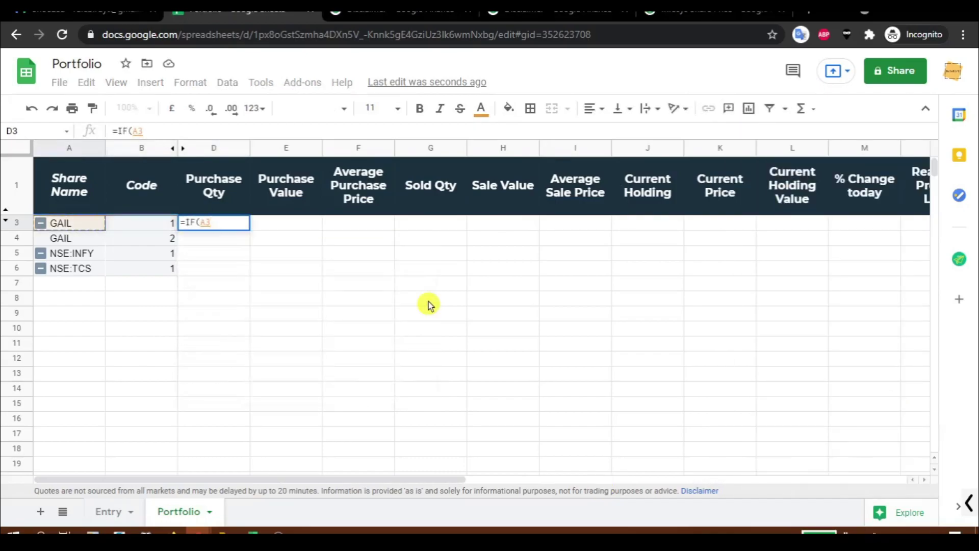
text(=)
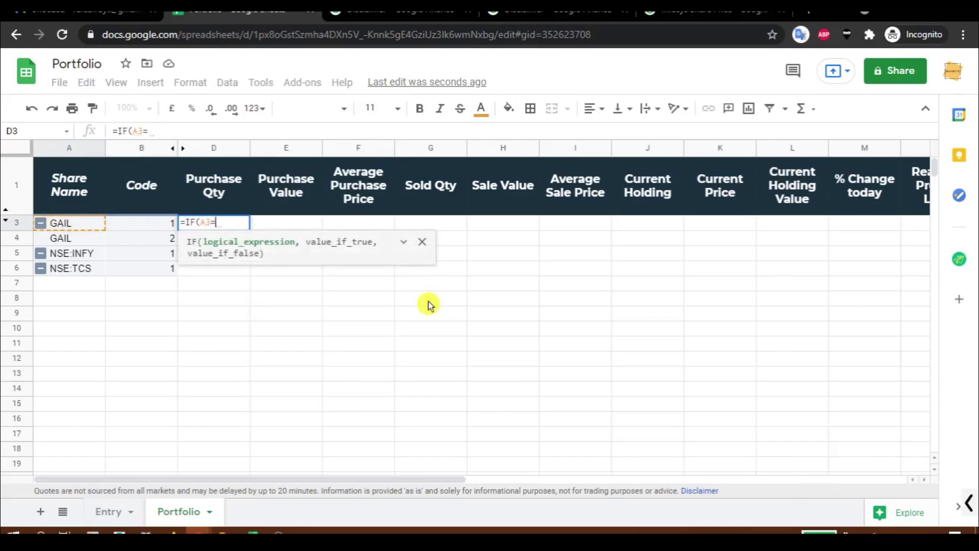
text("")
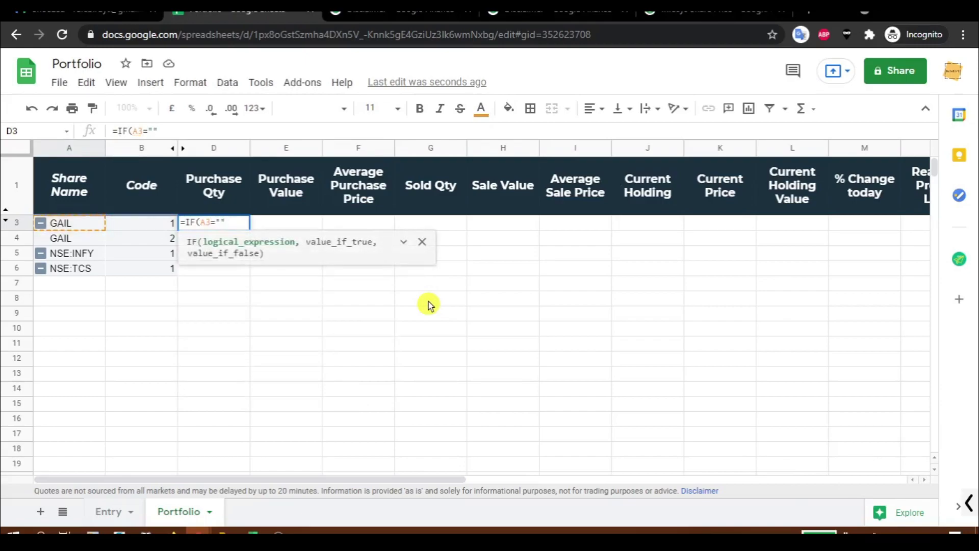
text(,"")
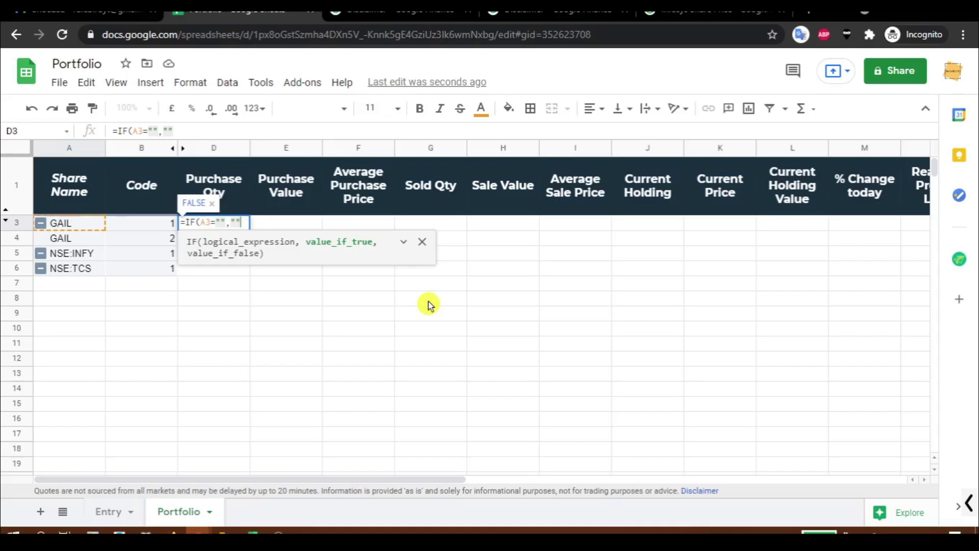
text(,)
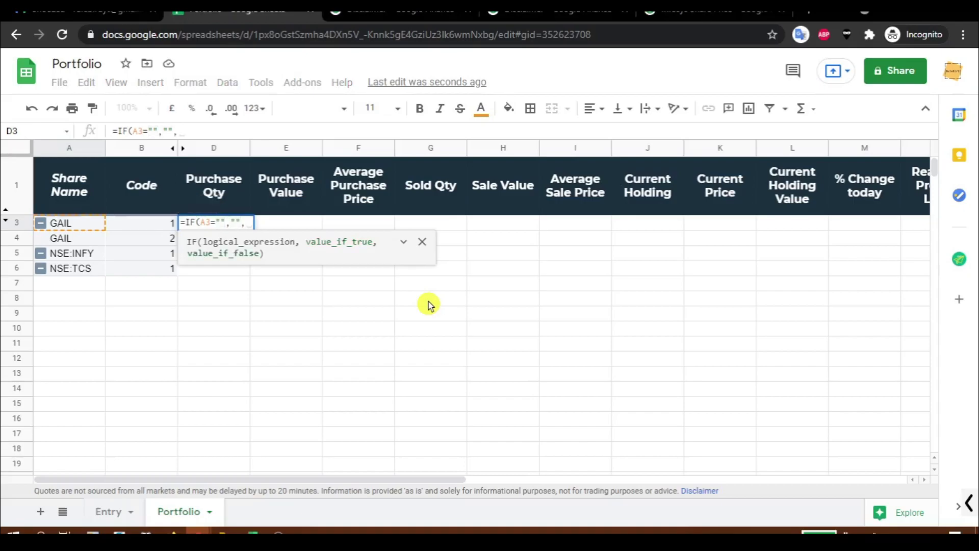
Use SUMIFS as the value-if-false argument, with the Entry sheet's Qty column (Entry!H:H) as the sum range.
text(sum)
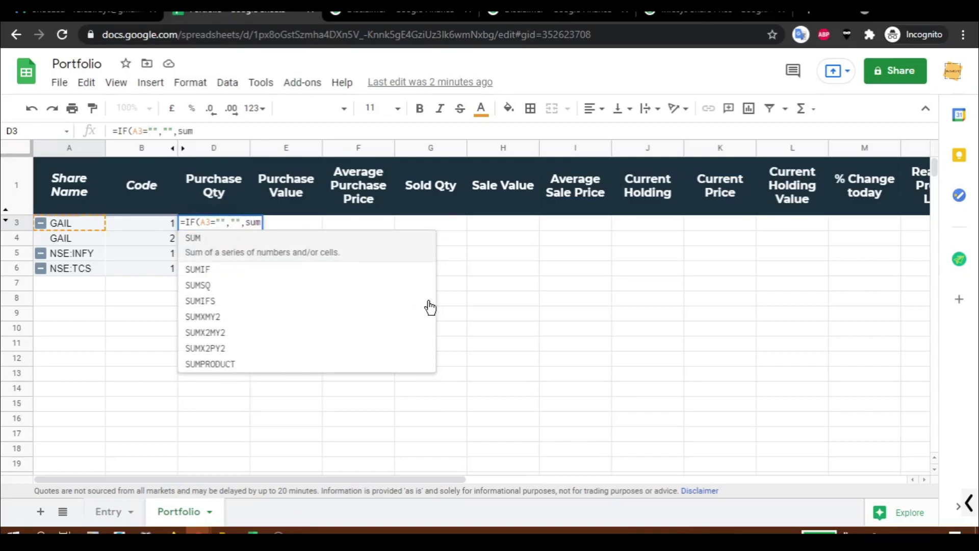
key(Down)
key(Down)
key(Down)
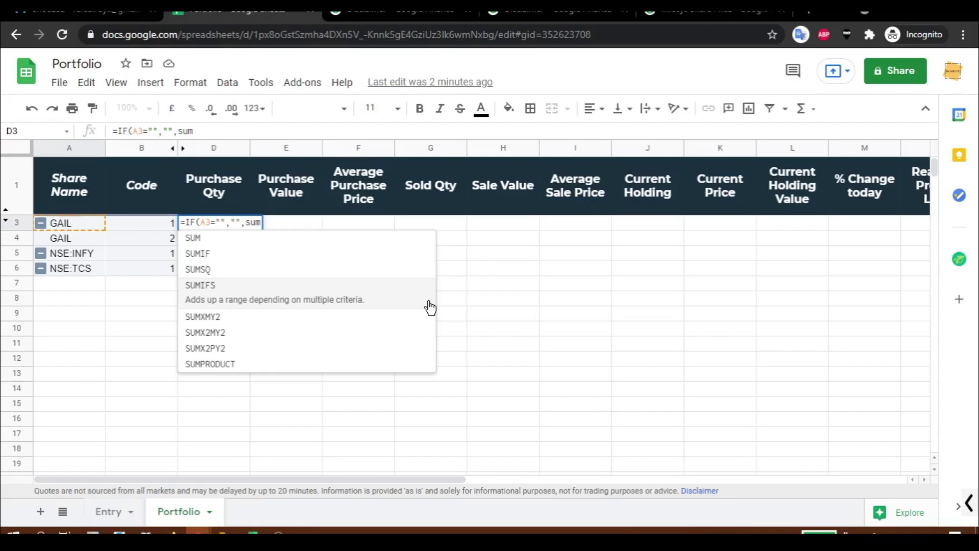
click(430, 307)
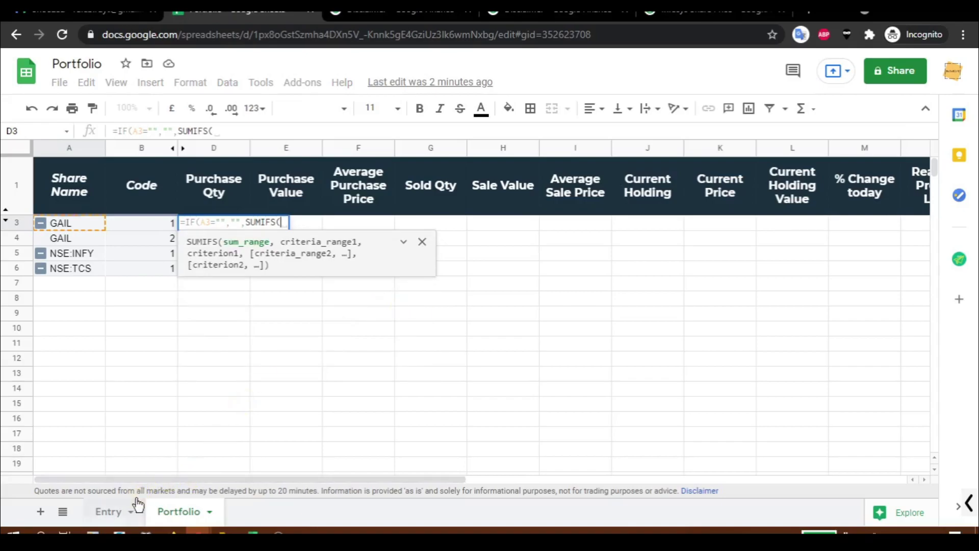
click(115, 513)
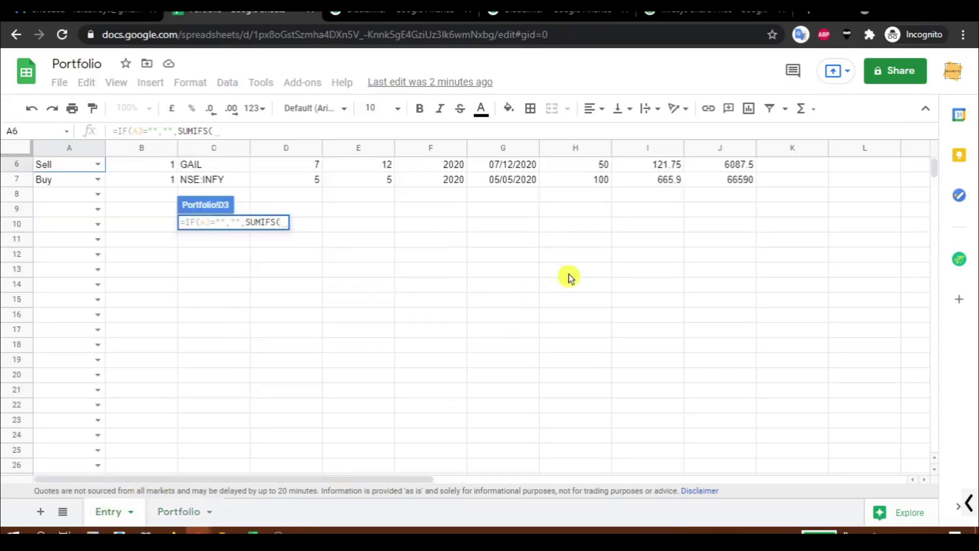
scroll(567, 306, up, 2)
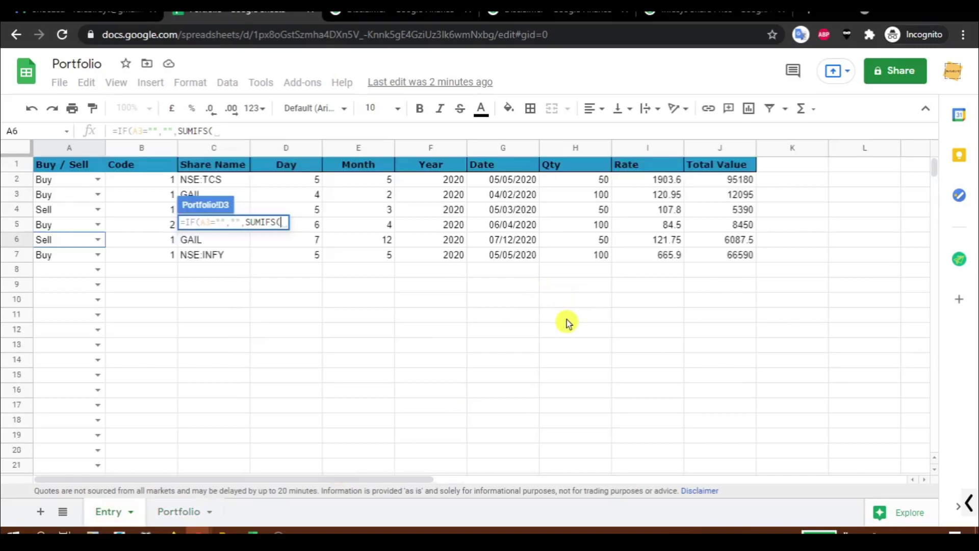
click(570, 148)
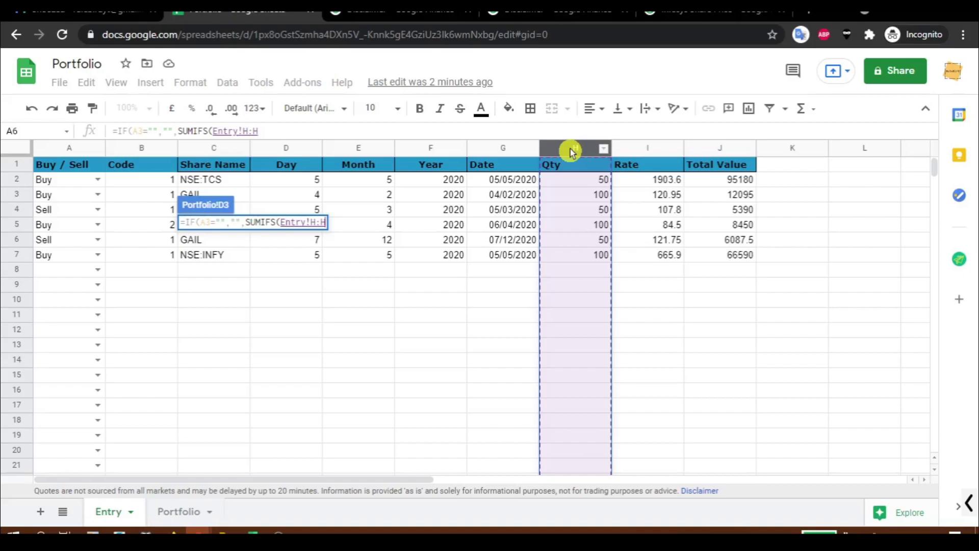
text(,)
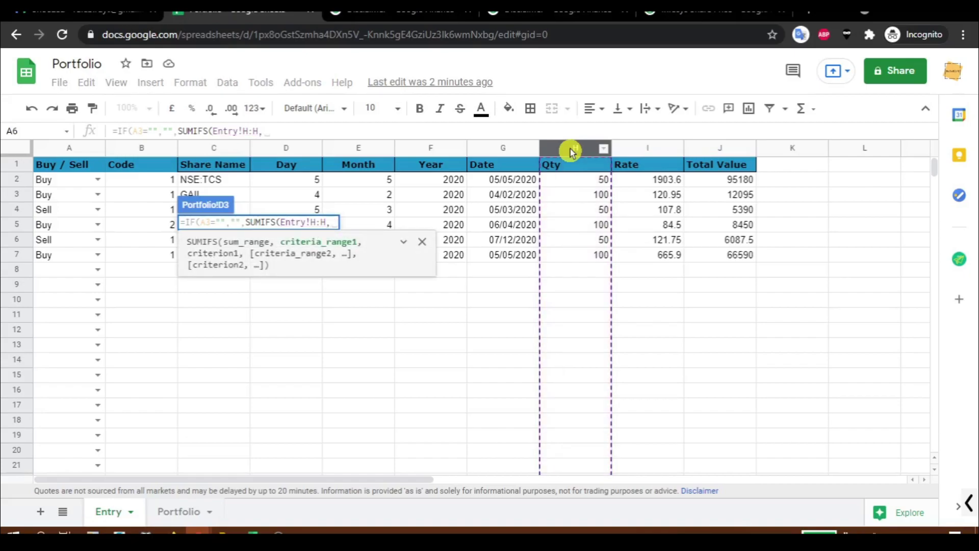
Add SUMIFS criteria matching the Buy / Sell column Entry!A:A to "Buy" and the Code column Entry!B:B to Portfolio cell B3.
click(54, 151)
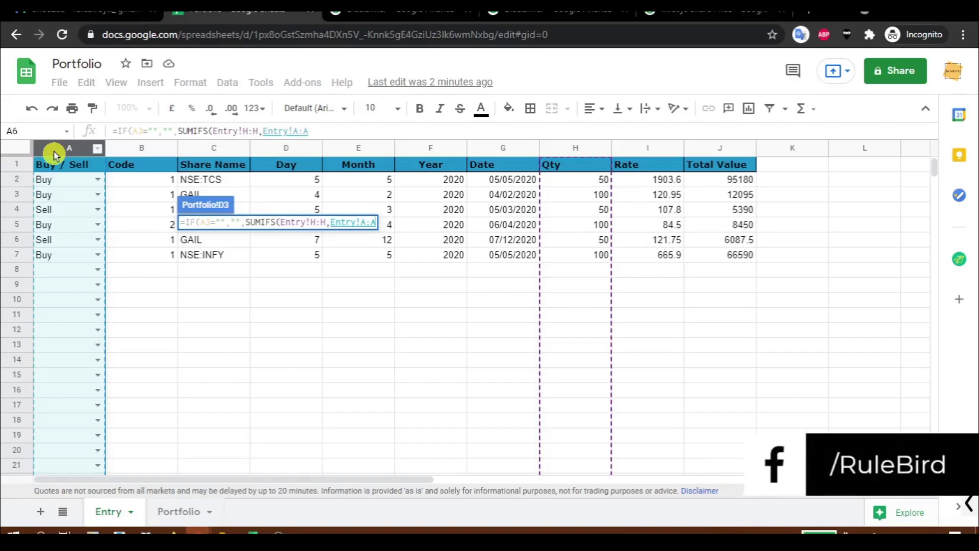
text(,)
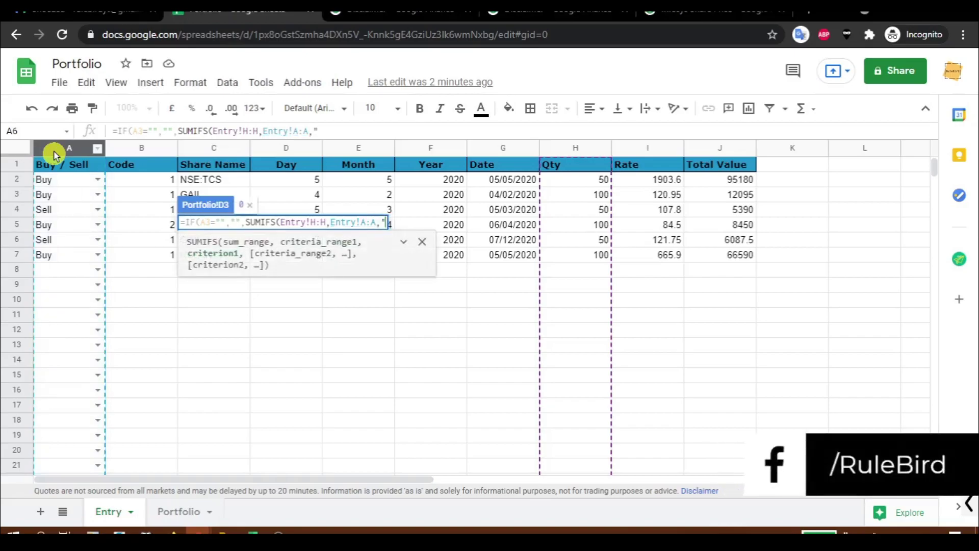
text("Buy)
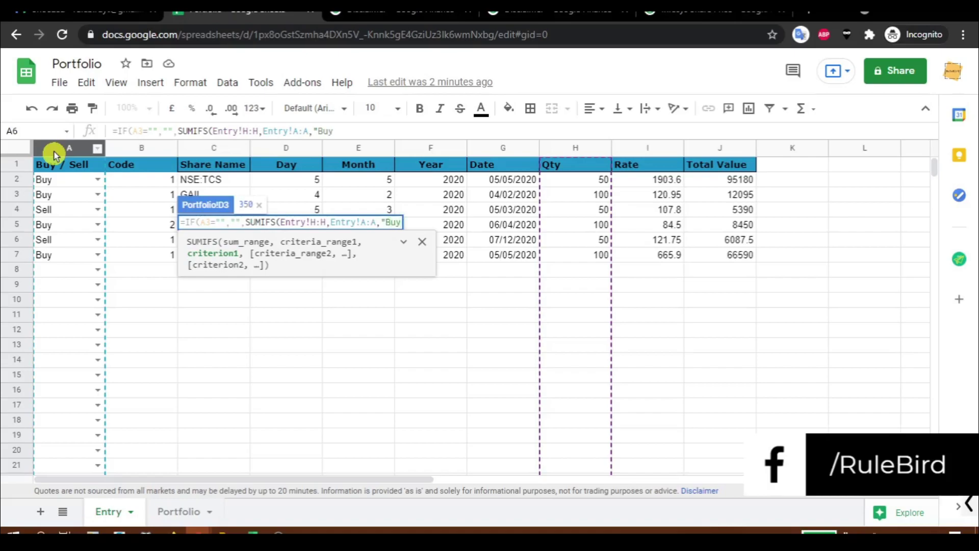
text(",)
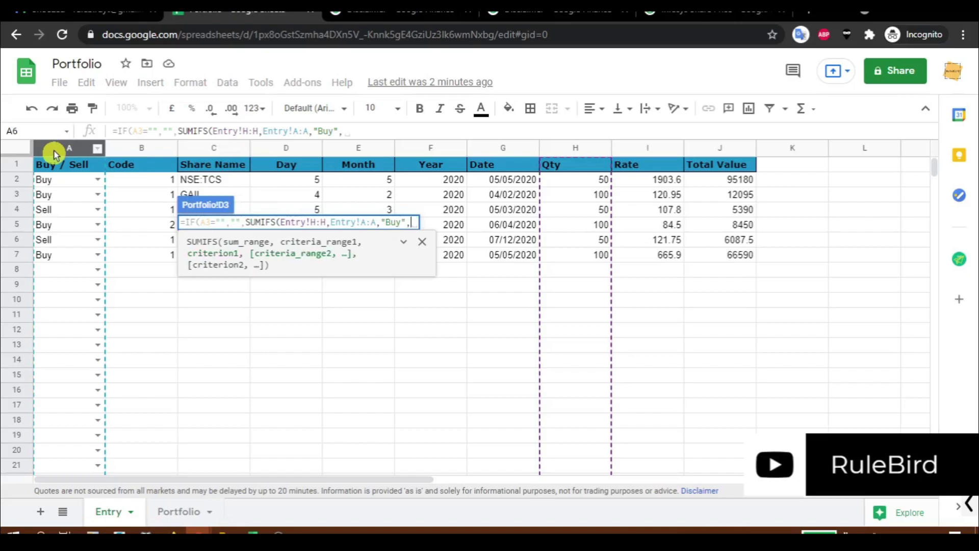
click(138, 151)
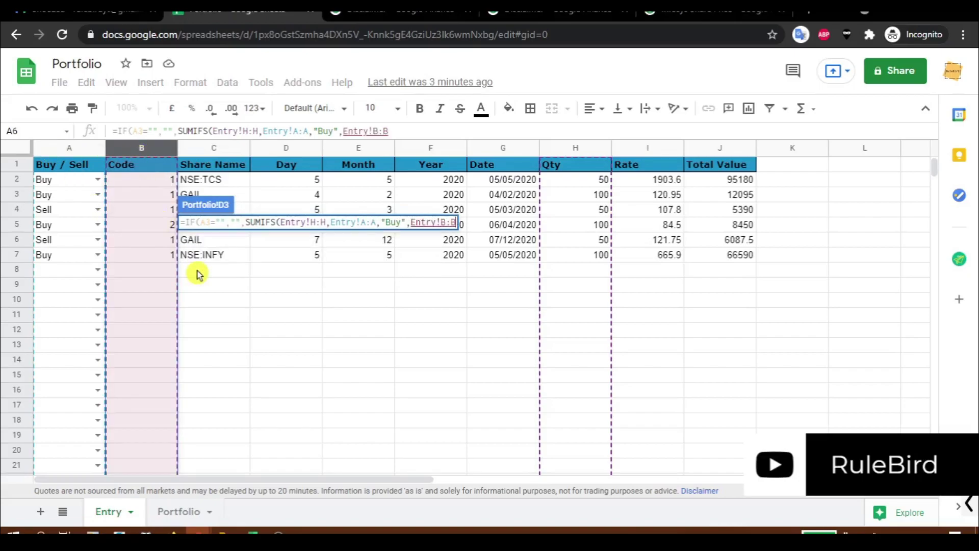
text(,)
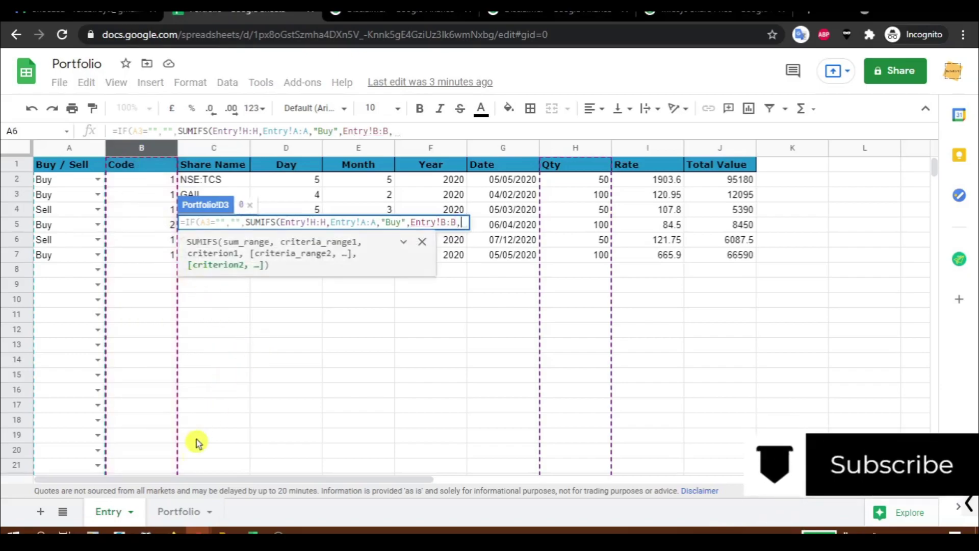
click(193, 511)
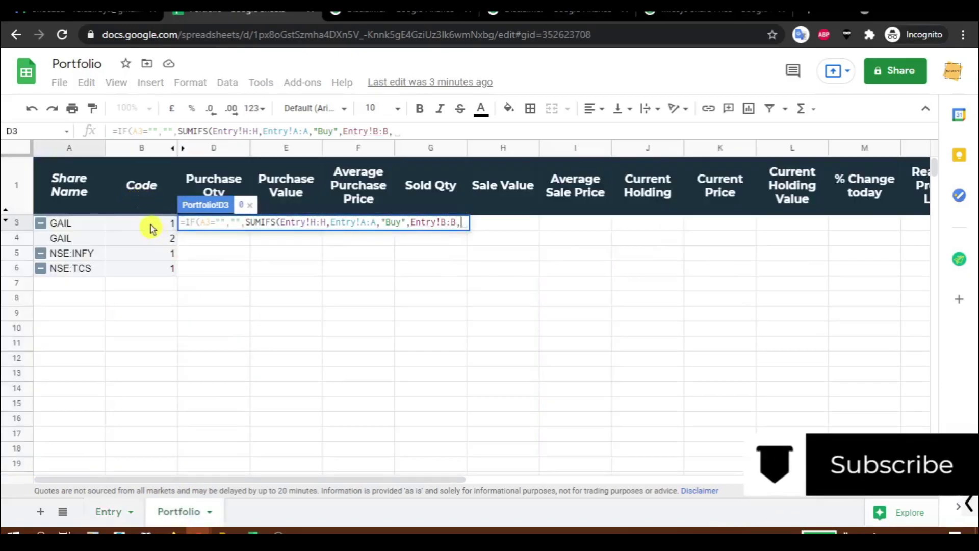
click(152, 228)
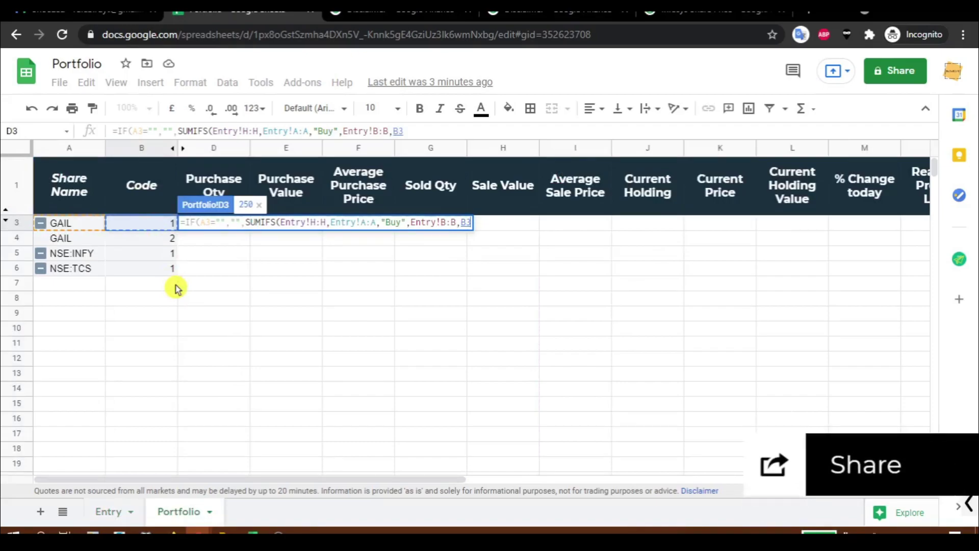
Complete the D3 SUMIFS by matching the Entry sheet's Share Name column Entry!C:C to Portfolio cell A3, and enter the formula.
text(,)
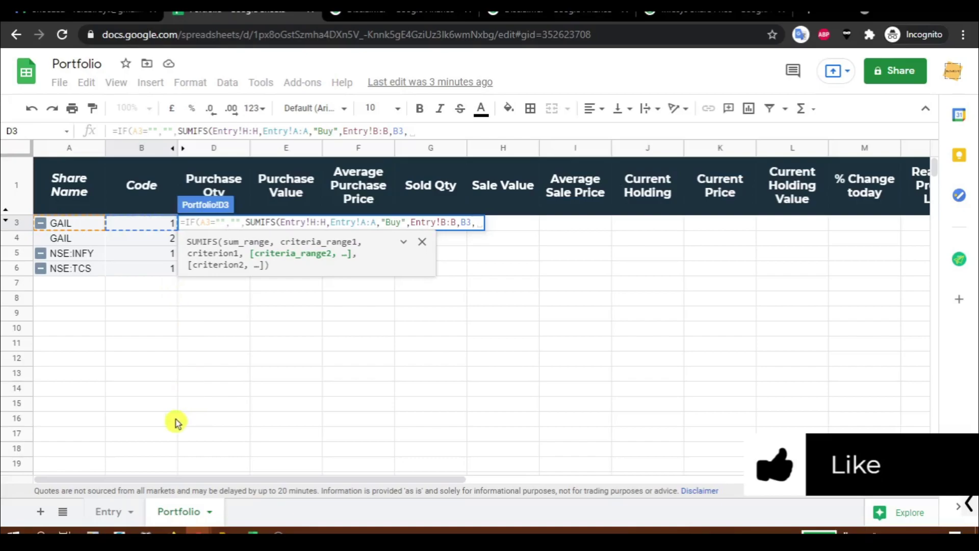
click(96, 513)
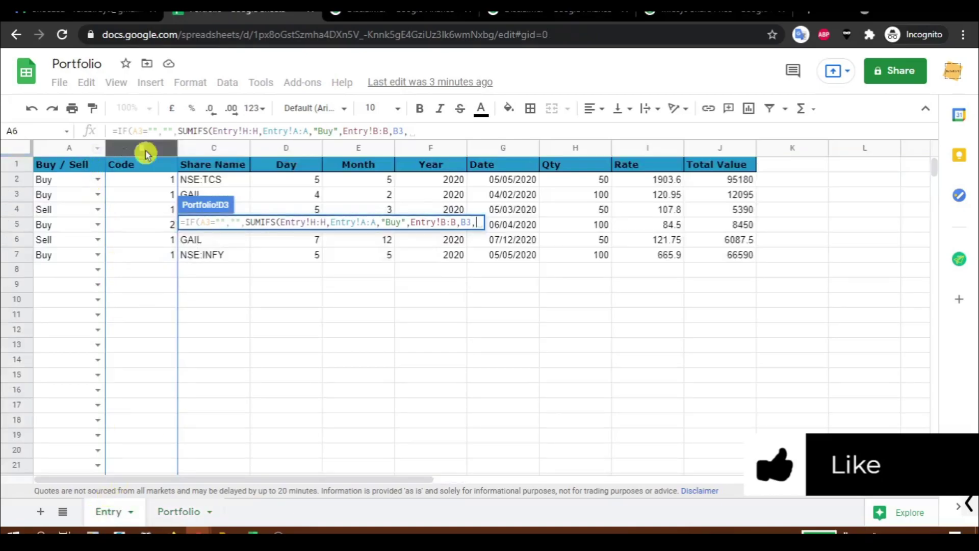
click(209, 148)
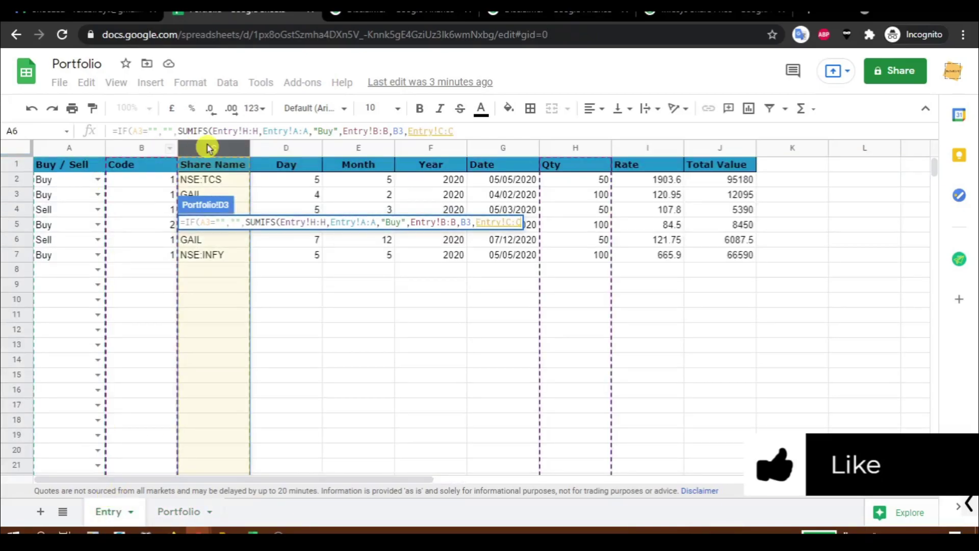
text(,)
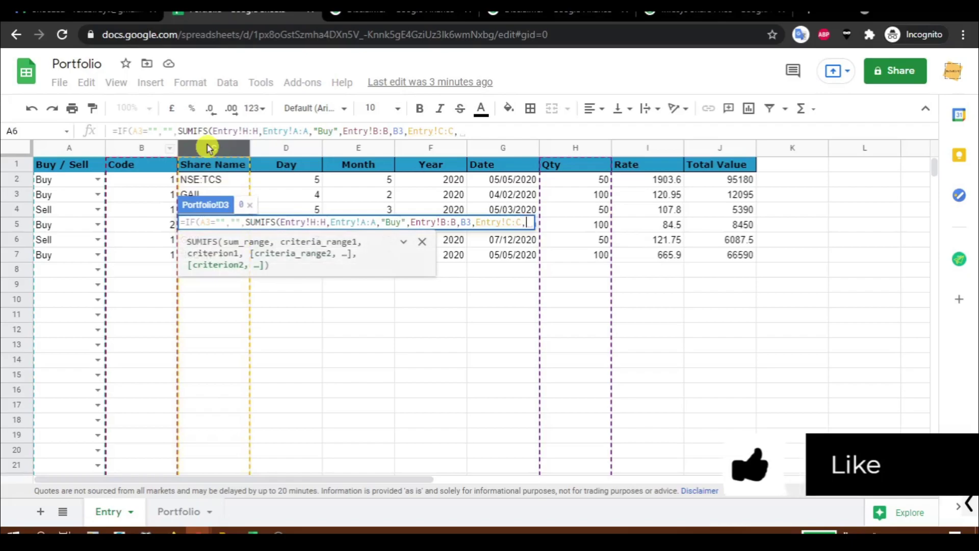
click(188, 513)
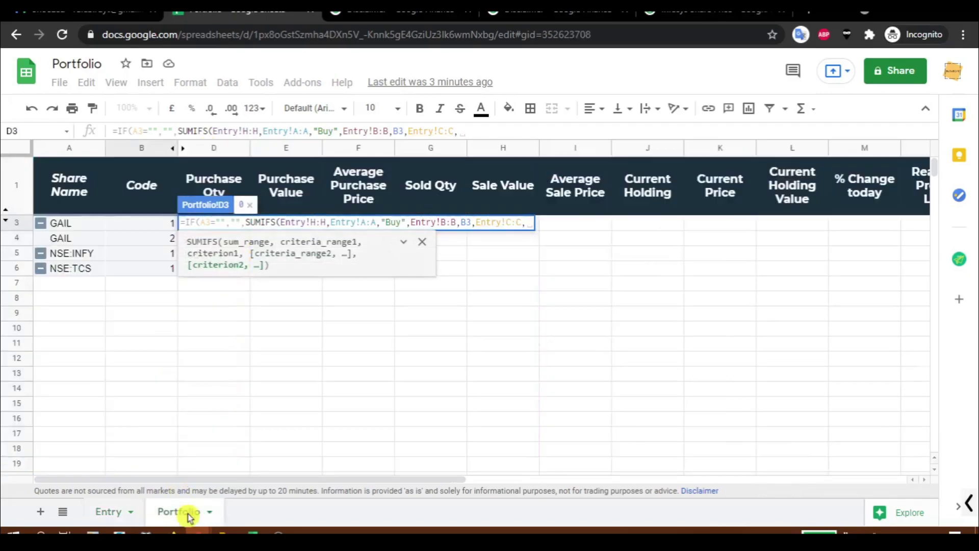
click(64, 226)
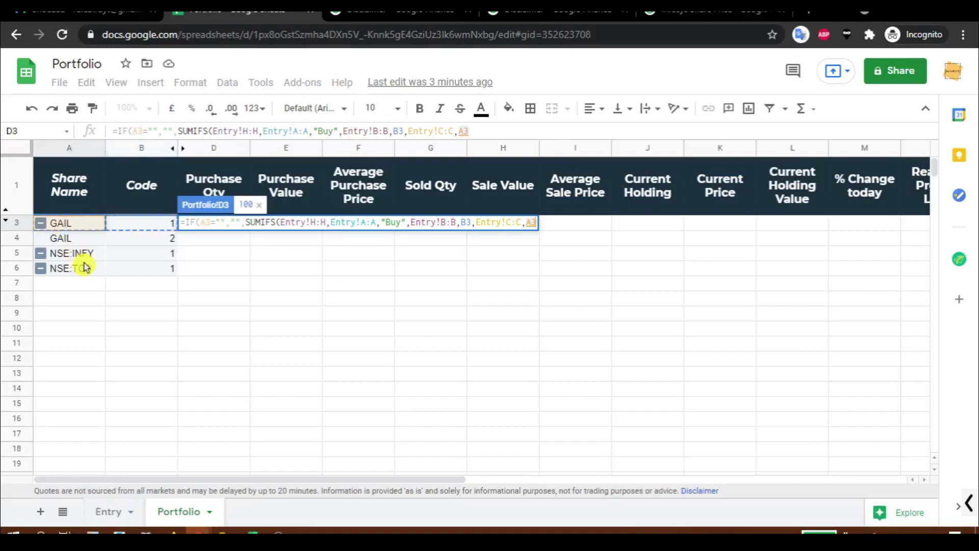
text())
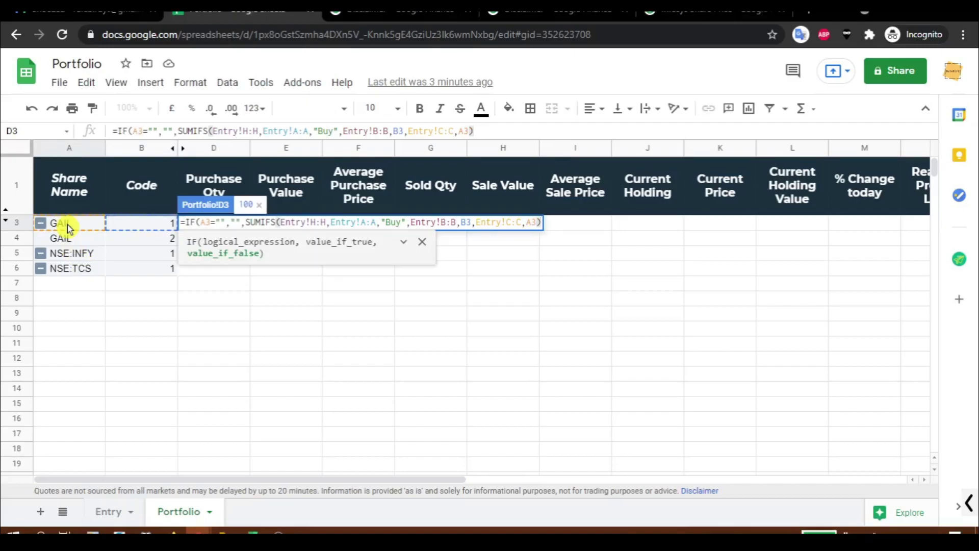
text())
key(Return)
Fill the Purchase Qty formula from D3 down through D1000.
key(Up)
key(ctrl+shift+Down)
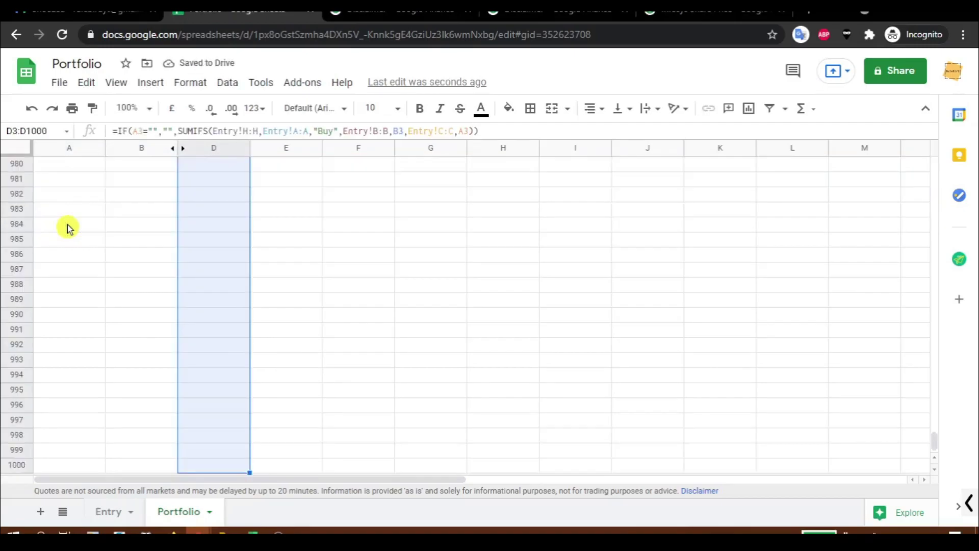
key(ctrl+v)
key(ctrl+Up)
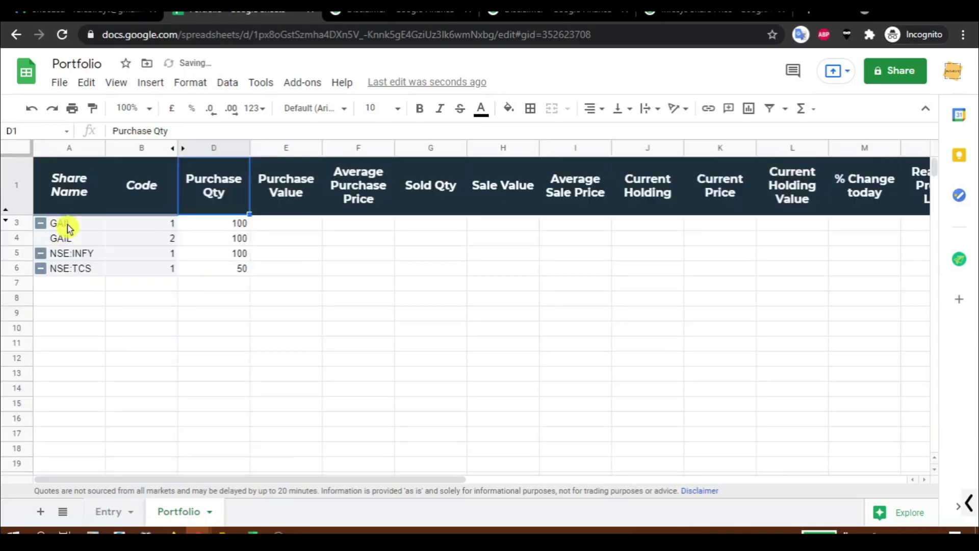
Examine the filled Purchase Qty formulas and compare the first GAIL row's share name and code.
key(ctrl+Down)
key(Down)
key(F2)
key(Escape)
key(Down)
key(F2)
key(Escape)
key(Down)
key(F2)
key(Escape)
key(Up)
key(Up)
key(Up)
key(Up)
key(Up)
key(Up)
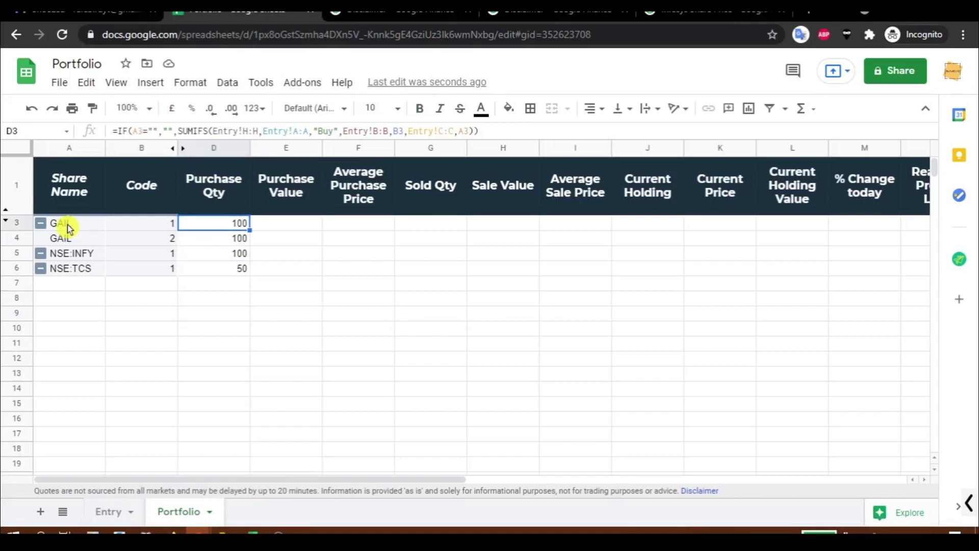
click(69, 228)
click(157, 227)
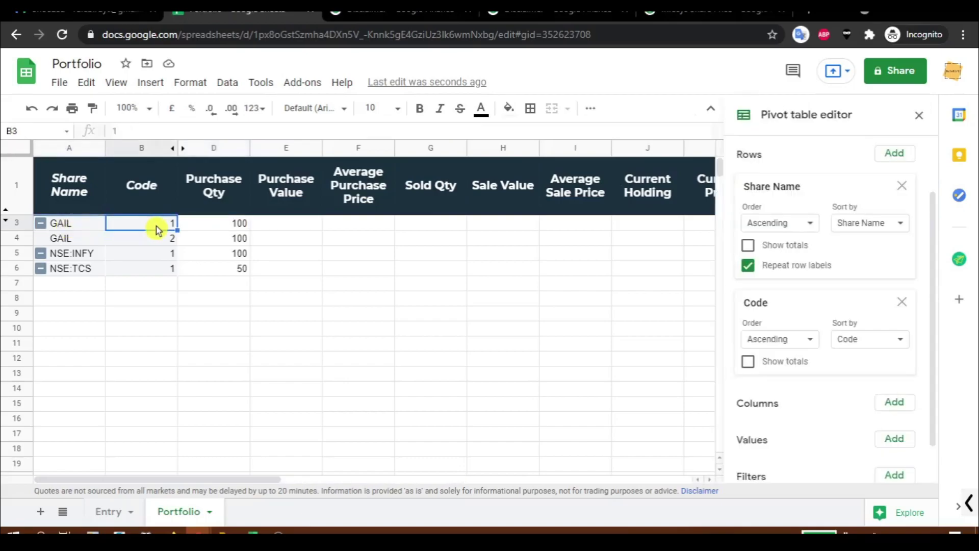
Enter the Purchase Qty formula in E3 under Purchase Value, with the SUMIFS sum range changed to Entry!J:J.
click(263, 227)
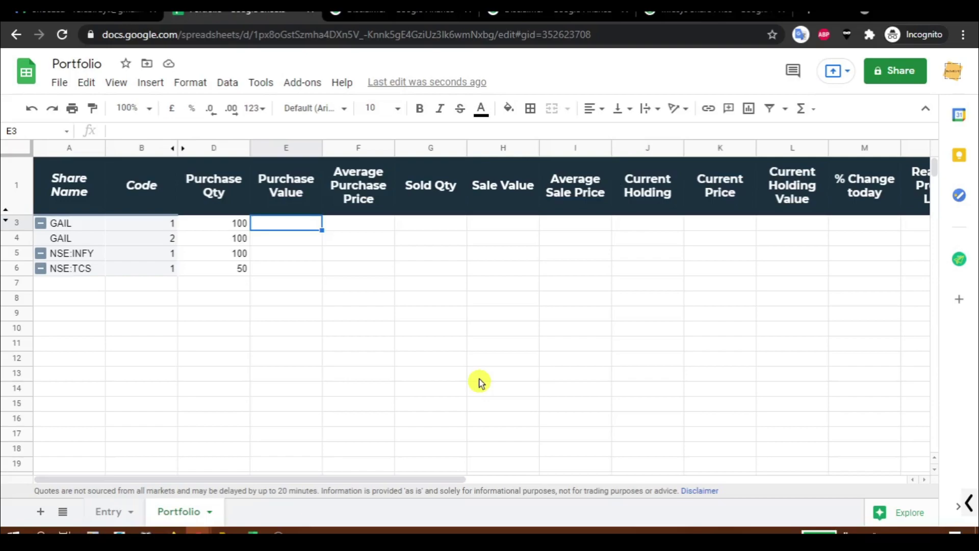
key(Right)
key(Right)
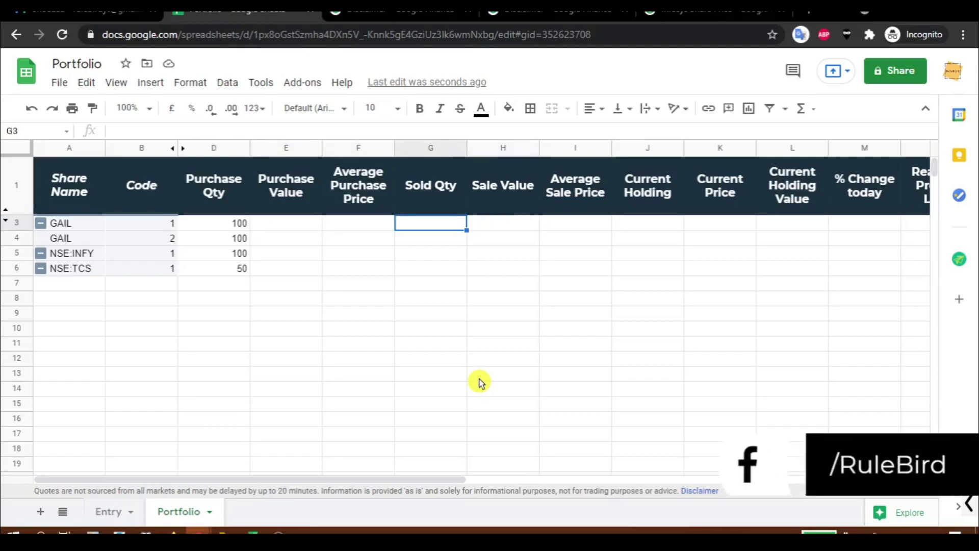
key(Right)
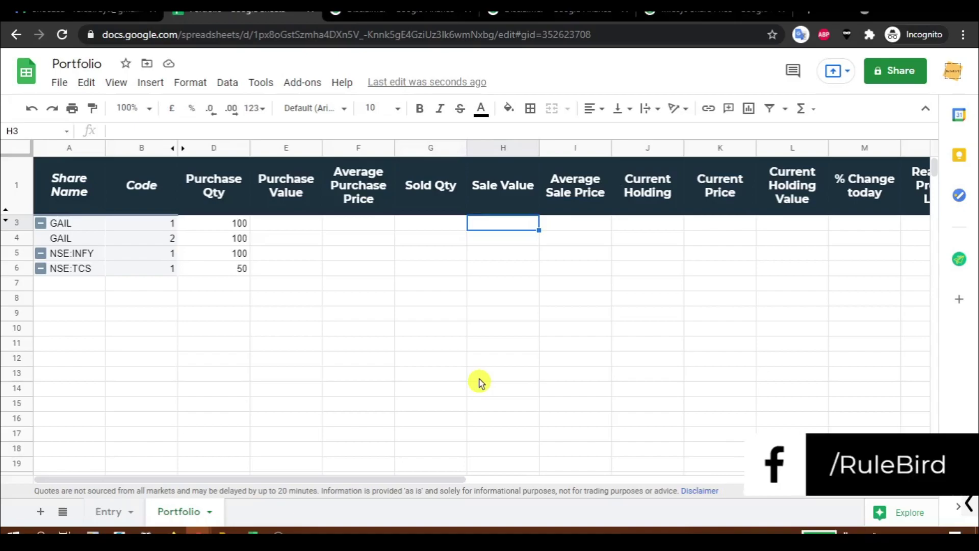
key(F2)
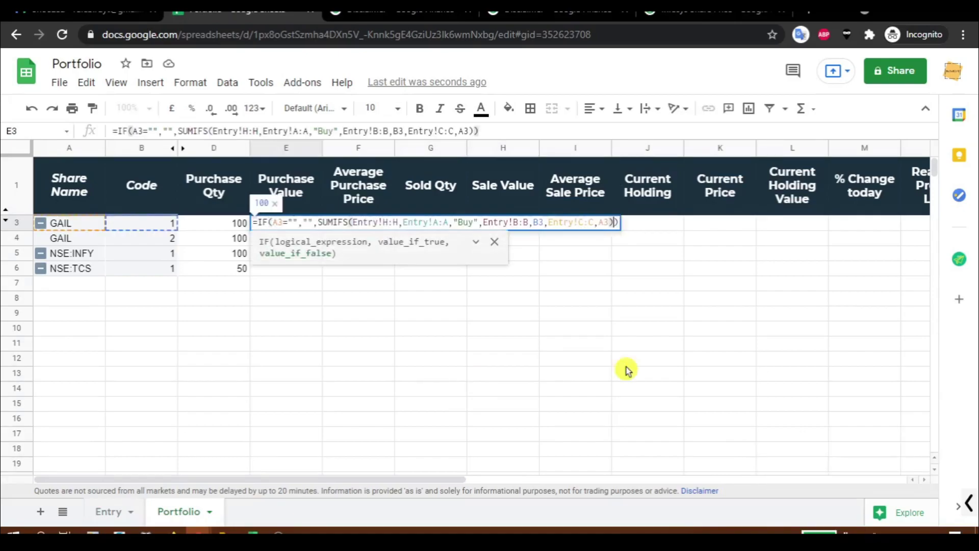
key(ctrl+Left)
key(ctrl+Left)
key(ctrl+Left)
key(ctrl+Left)
key(ctrl+Left)
key(ctrl+Left)
key(ctrl+Left)
key(ctrl+Left)
key(ctrl+Left)
key(ctrl+Left)
key(ctrl+Left)
key(Right)
key(Right)
key(Right)
key(Right)
key(Right)
key(Right)
key(Right)
key(BackSpace)
text(J)
key(Right)
key(Right)
key(BackSpace)
text(J)
key(Right)
key(Right)
key(Right)
key(Right)
key(Right)
key(Right)
key(Right)
key(Right)
key(Right)
key(Right)
key(Right)
key(Right)
key(Right)
key(Right)
key(Right)
key(Right)
key(Right)
key(Right)
key(Right)
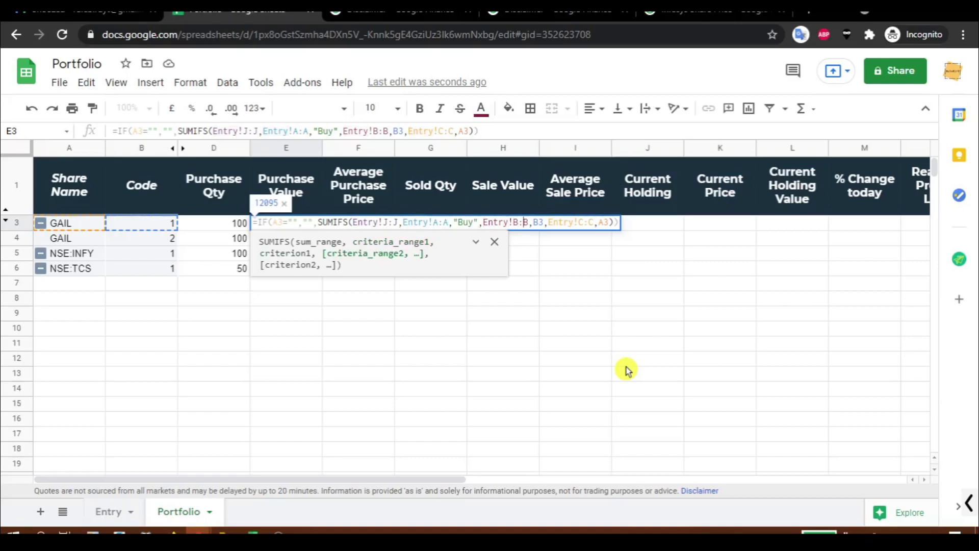
key(Return)
Fill the Purchase Value formula from E3 down the rest of the column.
key(Up)
key(ctrl+shift+Down)
key(ctrl+d)
key(ctrl+Up)
key(Down)
key(Right)
key(Right)
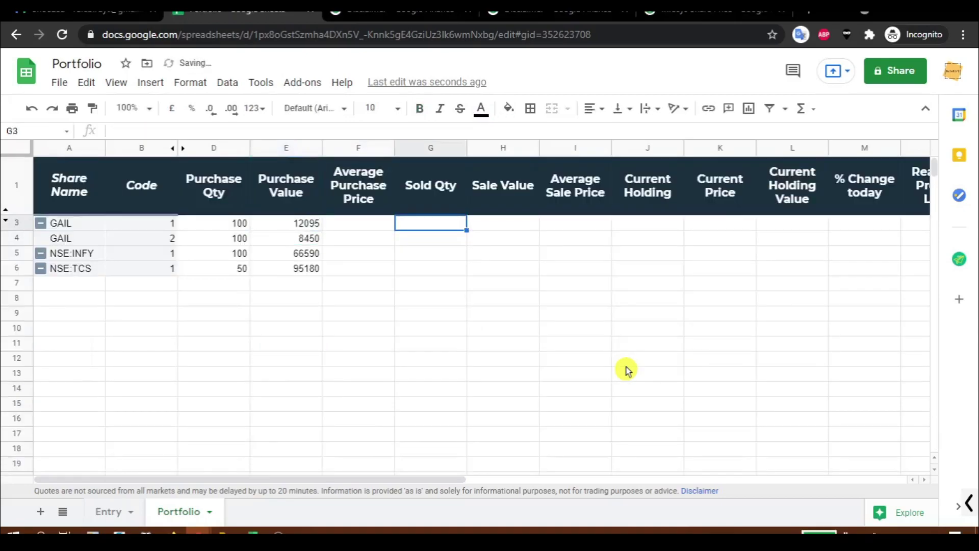
Copy the full text of the Purchase Qty formula in D3, keeping its cell references unshifted.
key(Left)
key(Left)
key(F2)
key(ctrl+a)
key(ctrl+c)
key(Return)
key(Right)
key(Right)
key(Up)
key(Left)
key(Left)
key(Left)
key(F2)
key(ctrl+a)
key(ctrl+c)
key(Return)
key(Right)
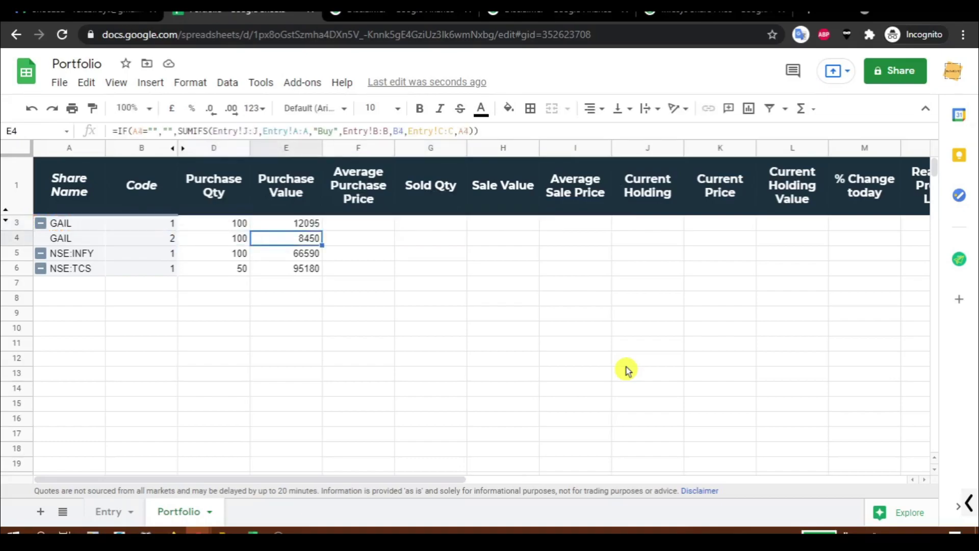
Paste the copied formula into G3 under Sold Qty and change its Buy / Sell criterion to "Sell".
key(Right)
key(Right)
key(Up)
key(F2)
key(ctrl+v)
key(Left)
key(ctrl+Left)
key(ctrl+Left)
key(ctrl+Left)
key(ctrl+Left)
key(ctrl+Left)
key(ctrl+Left)
key(ctrl+Left)
key(ctrl+Left)
key(BackSpace)
key(BackSpace)
key(BackSpace)
text(Sell)
key(Return)
Fill the Sold Qty formula from G3 down the rest of the column.
key(Up)
key(ctrl+shift+Down)
key(ctrl+d)
key(ctrl+Up)
key(Down)
key(Down)
key(Down)
key(Up)
key(Up)
key(Right)
key(Left)
Reuse the G3 formula text in H3 under Sale Value, summing the Entry sheet's Total Value column for "Sell" transactions.
key(F2)
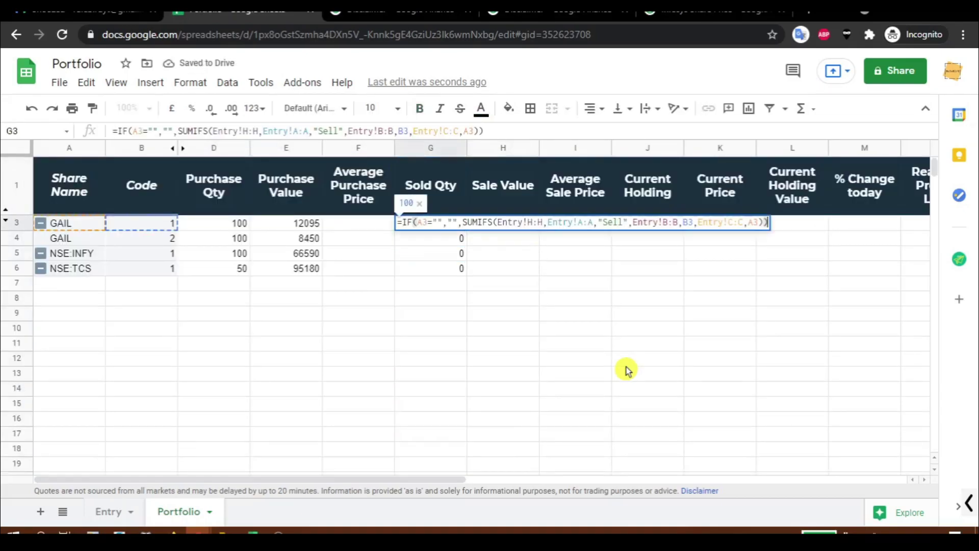
key(ctrl+a)
key(ctrl+c)
key(Return)
key(Right)
key(Up)
key(F2)
key(ctrl+v)
key(Return)
Fill the Sale Value formula from H3 down the rest of the column.
key(Up)
key(ctrl+shift+Down)
key(ctrl+d)
key(ctrl+Up)
key(Down)
key(Down)
key(Up)
key(Up)
key(Right)
key(Down)
key(Left)
key(Left)
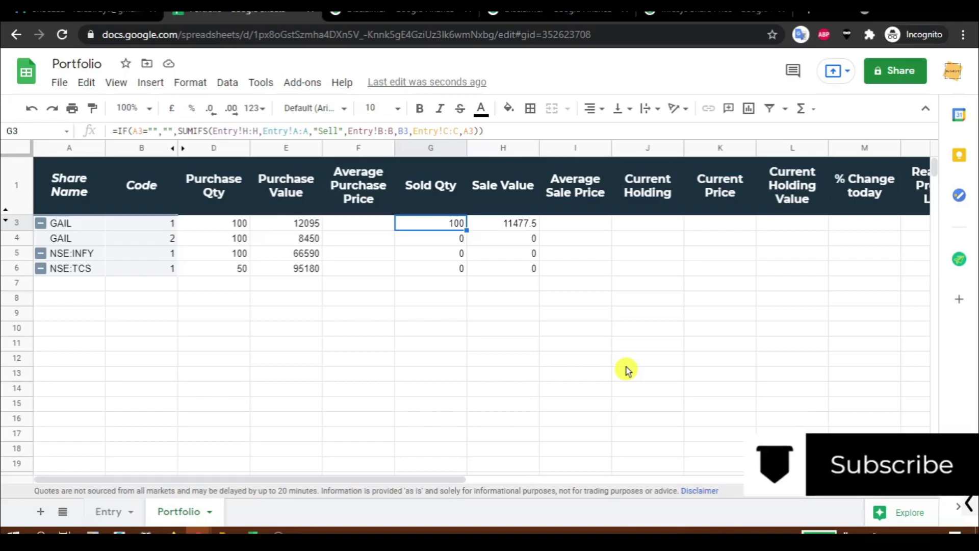
Enter =IF(A3="","",(E3/D3)) in F3 under Average Purchase Price.
key(Left)
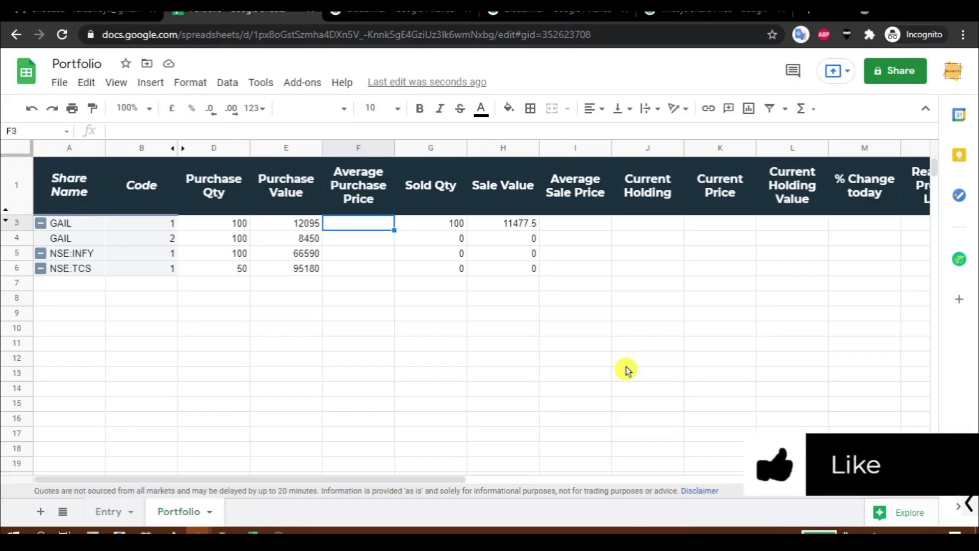
text(=IF(A3="")
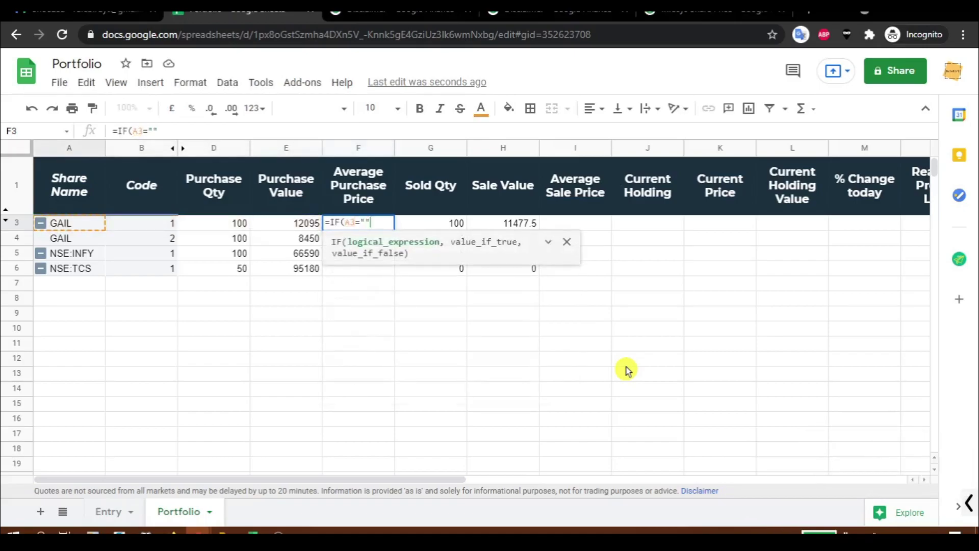
text(,"",)
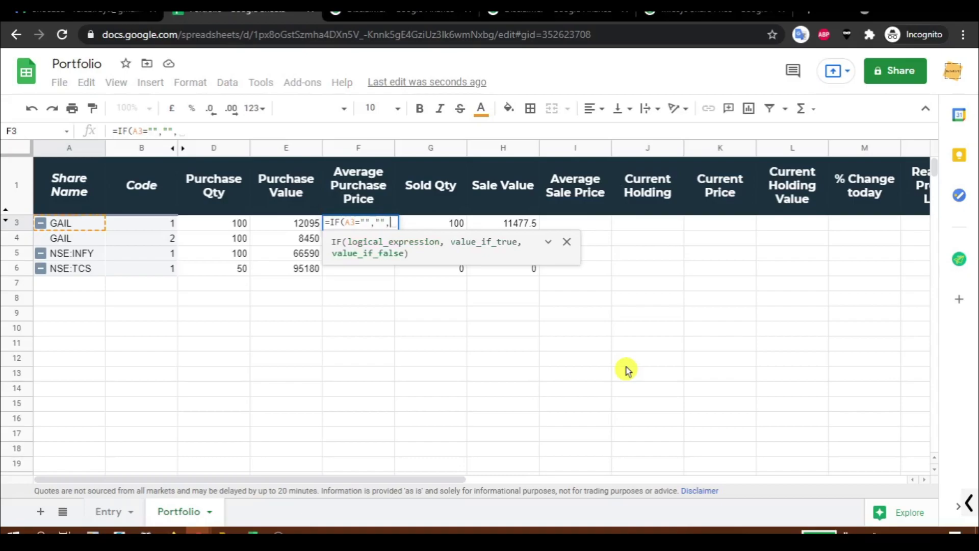
text(()
click(286, 225)
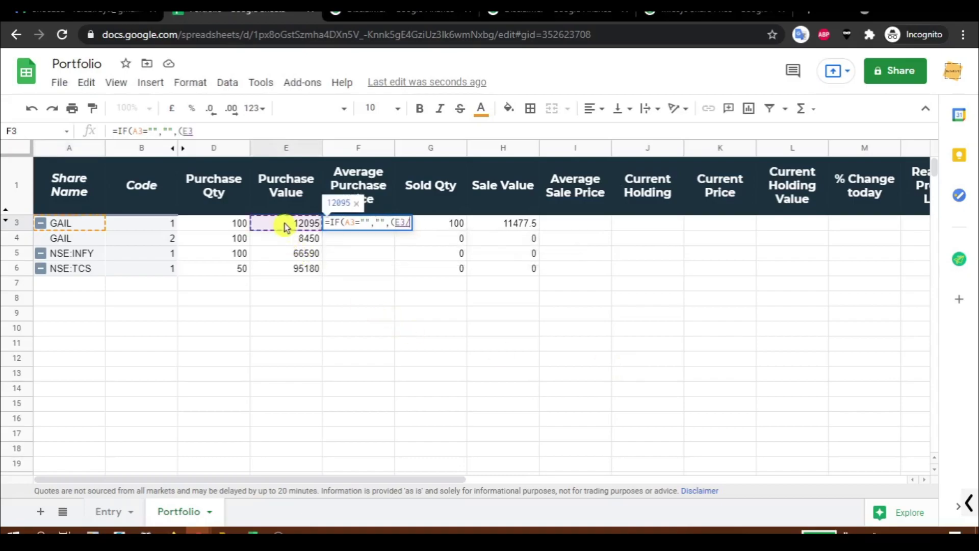
text(/)
click(224, 222)
text())
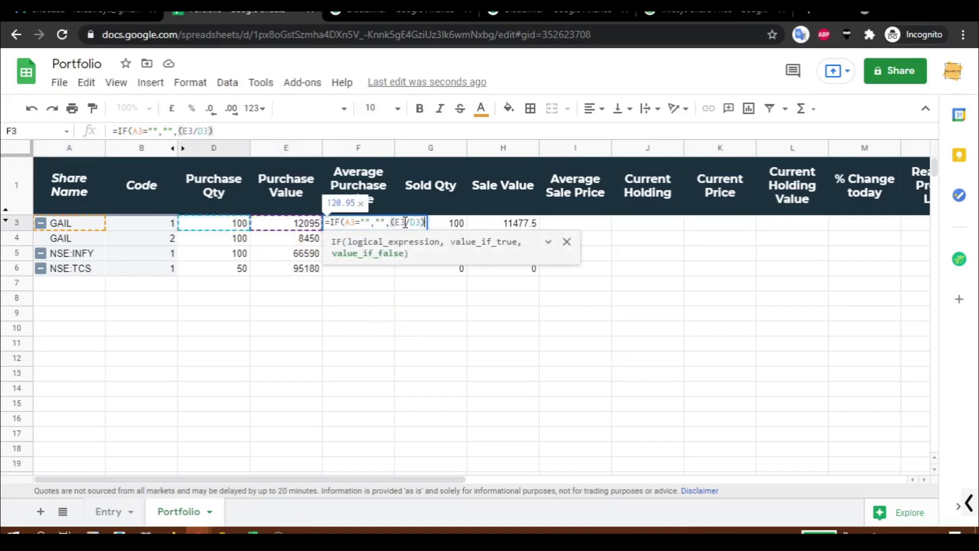
key(Return)
Fill the Average Purchase Price formula from F3 down the rest of the column.
key(Up)
key(ctrl+c)
key(ctrl+shift+Down)
key(ctrl+v)
key(ctrl+Up)
key(Down)
key(Down)
key(Down)
key(Down)
key(Up)
key(Up)
key(Up)
Reuse the F3 formula text in I3 under Average Sale Price, changing the division to H3/G3.
key(Right)
key(Right)
key(Right)
key(Left)
key(Left)
key(Left)
key(F2)
key(ctrl+a)
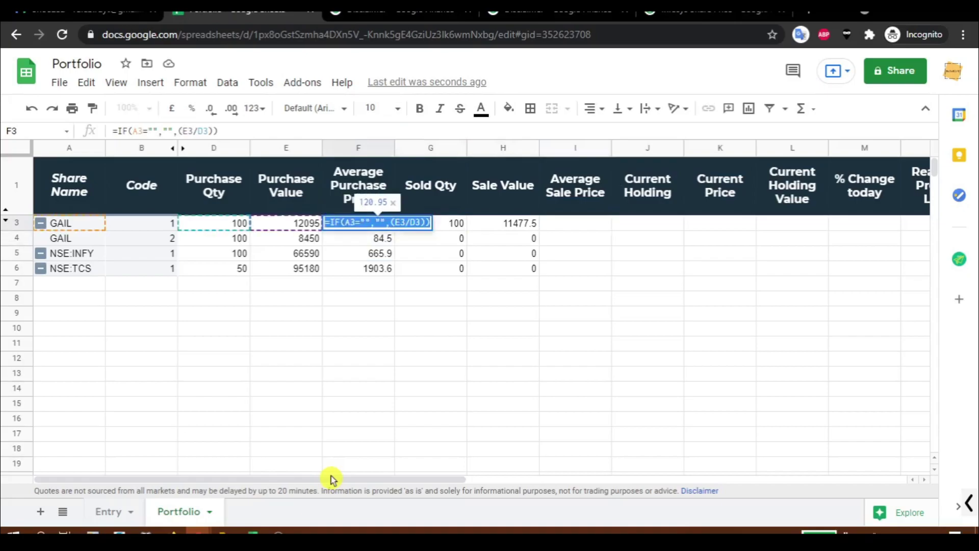
key(ctrl+c)
key(Return)
key(Right)
key(Right)
key(Right)
key(Up)
key(F2)
key(ctrl+v)
key(Left)
key(Left)
key(Left)
key(Left)
key(Left)
key(Left)
key(Left)
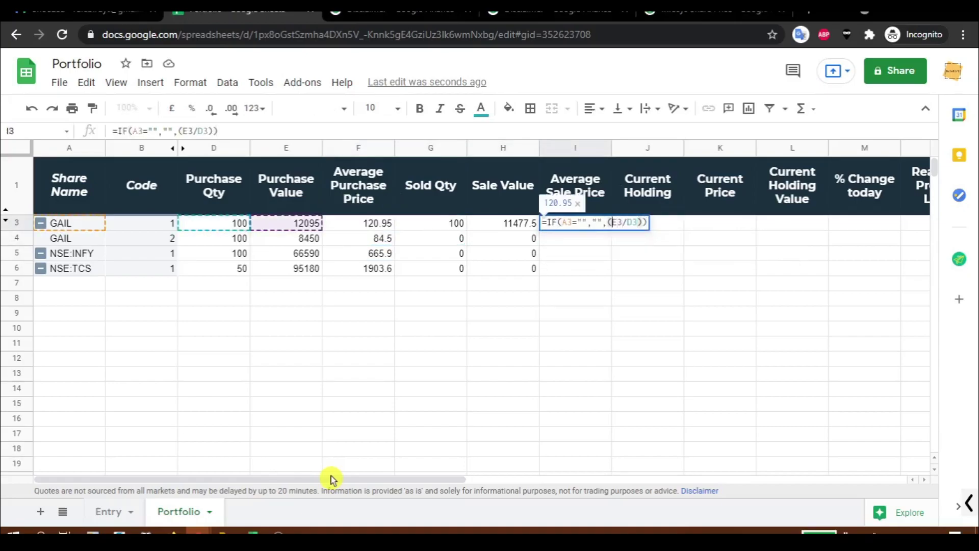
key(Delete)
text(H)
key(Right)
key(Right)
key(Delete)
text(G)
key(Return)
Fill the Average Sale Price formula from I3 down the rest of the column.
key(Up)
key(ctrl+c)
key(ctrl+shift+Down)
key(ctrl+v)
key(Down)
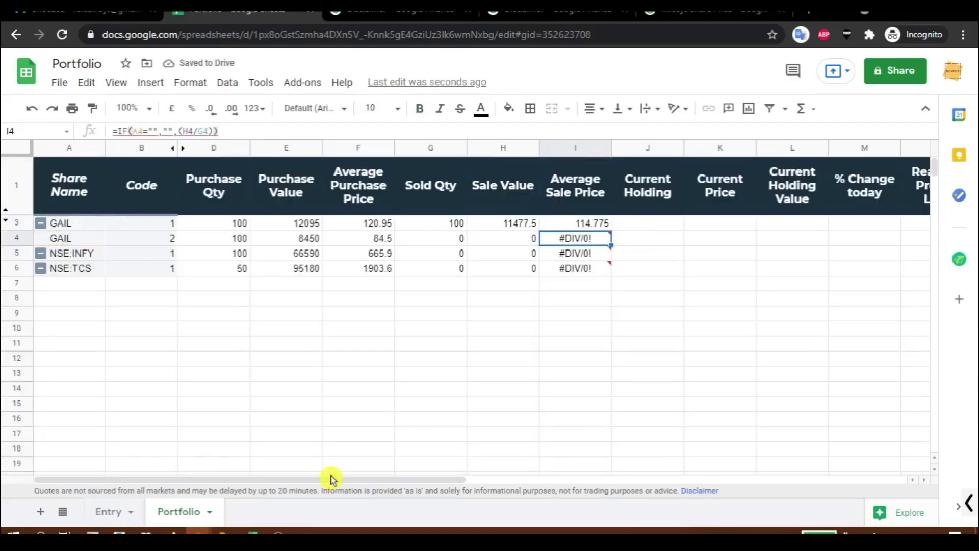
Examine the Average Sale Price formulas in I4 and I3 and the Sale Value and Sold Qty cells they divide.
key(F2)
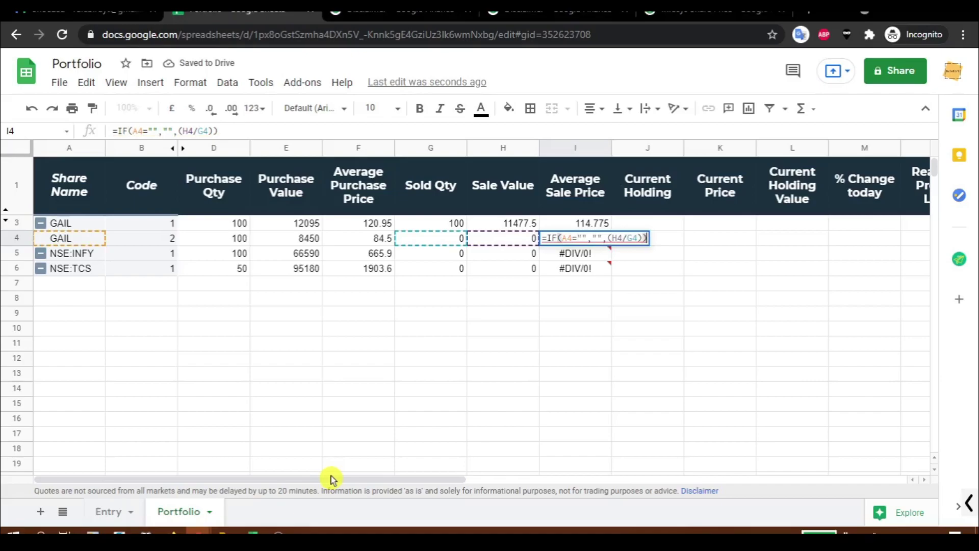
key(Escape)
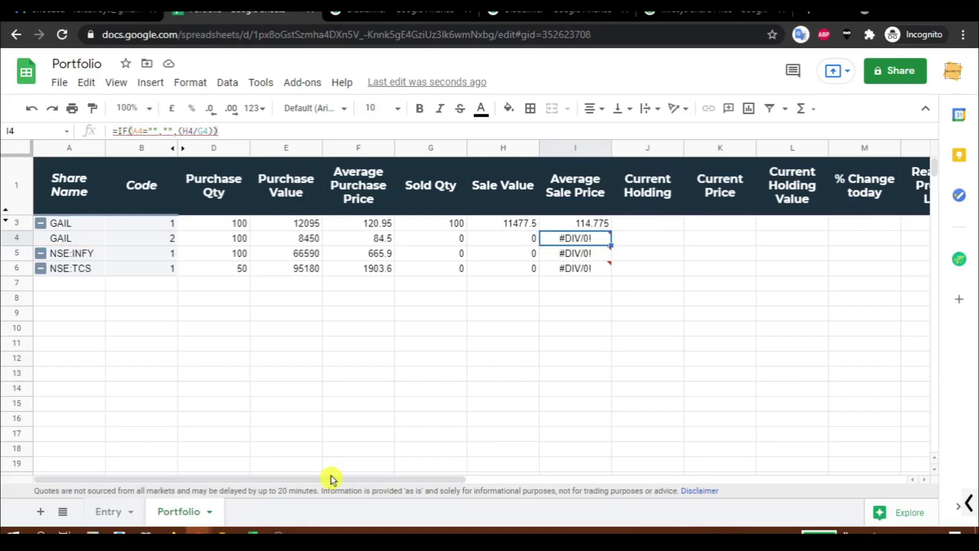
key(Left)
key(Left)
key(Right)
key(Left)
key(Right)
key(Right)
key(Up)
key(F2)
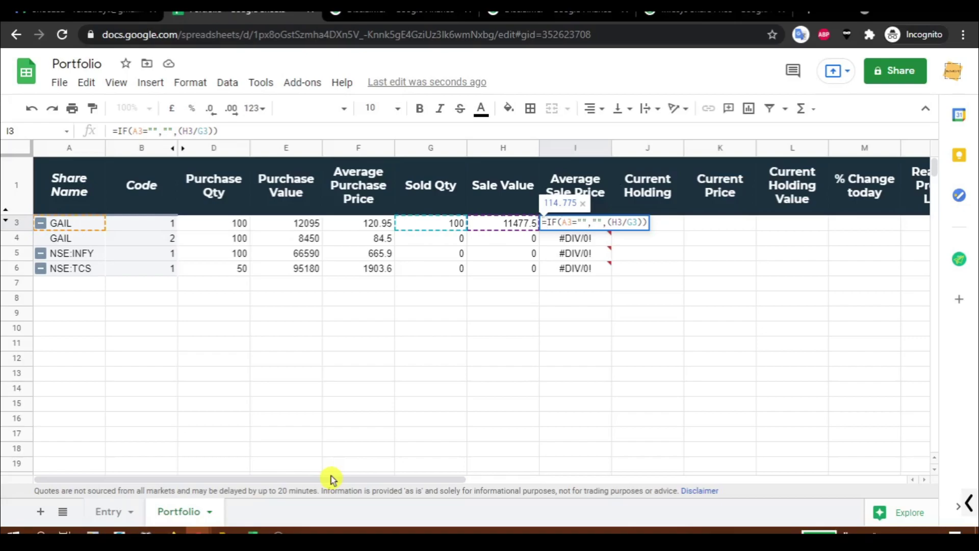
key(Escape)
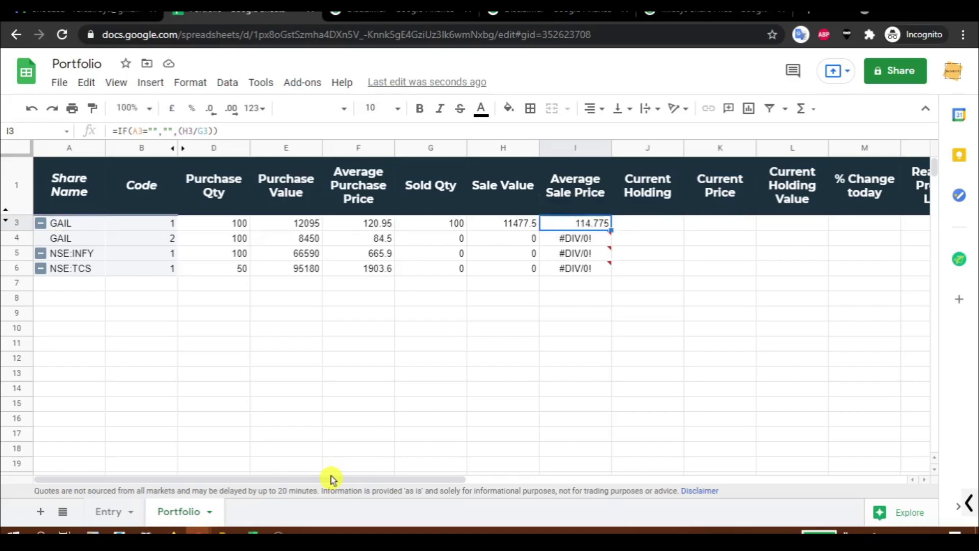
Wrap the Average Sale Price formula in I3 with IFERROR, giving =IFERROR(IF(A3="","",(H3/G3)),"").
key(F2)
key(Escape)
text(=)
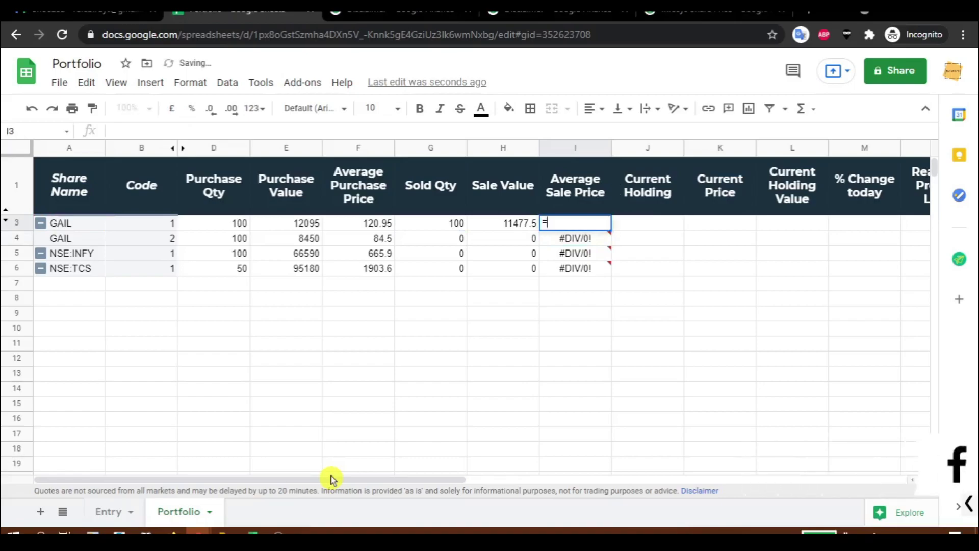
text(ife)
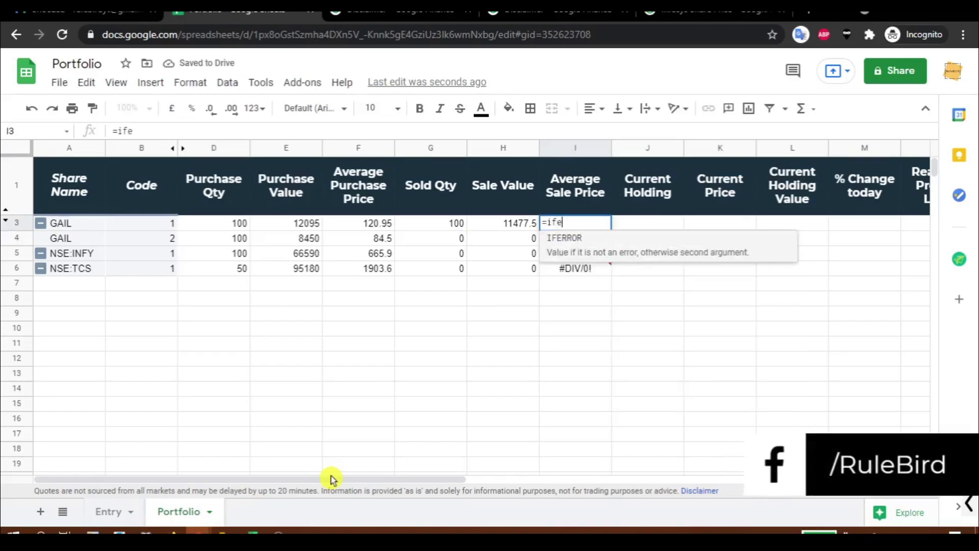
key(Tab)
text(=IF(A3="","",(H3/G3)))
key(Left)
key(Left)
key(Left)
key(Left)
key(Left)
key(Left)
key(Left)
key(Left)
key(Left)
key(Left)
key(Left)
key(Left)
key(Left)
key(Left)
key(Left)
key(Left)
key(Left)
key(Left)
key(Left)
key(Left)
key(BackSpace)
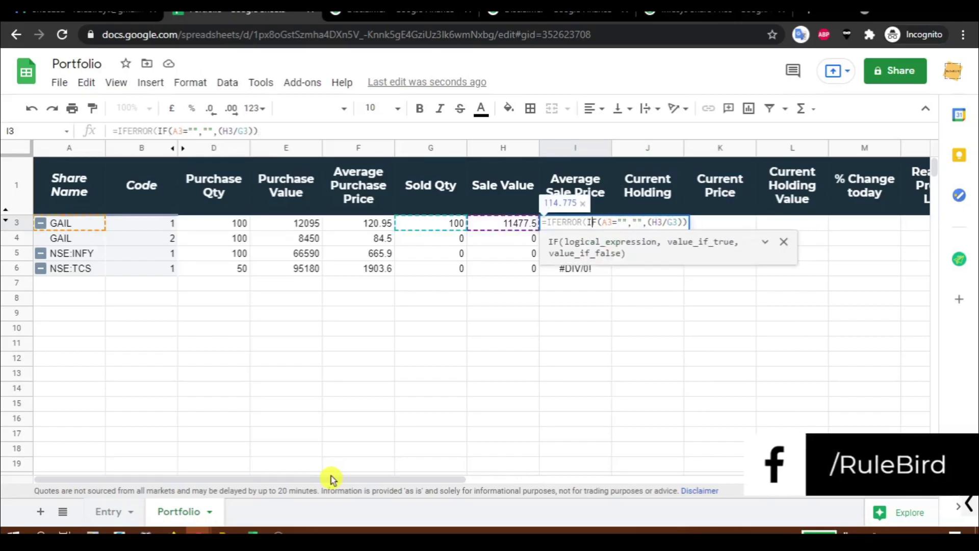
key(Right)
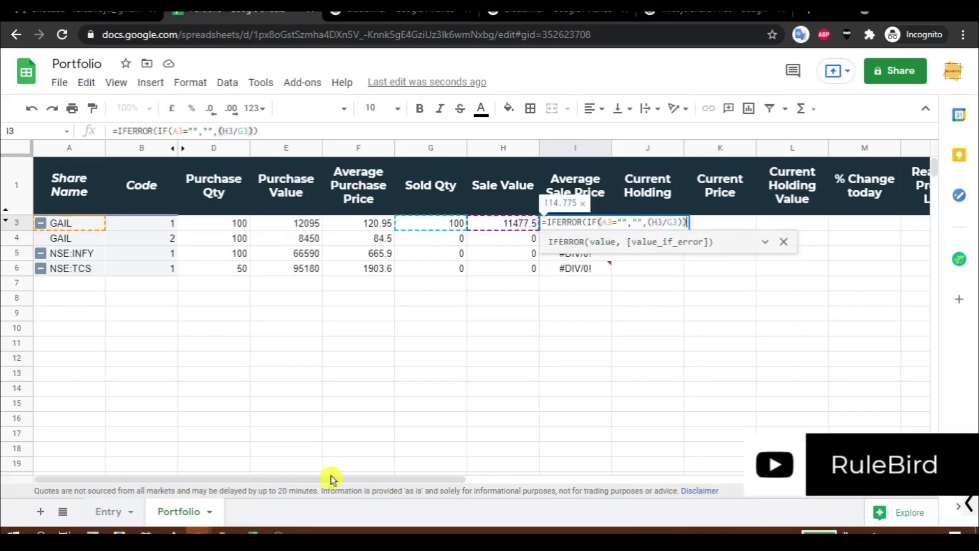
text(,)
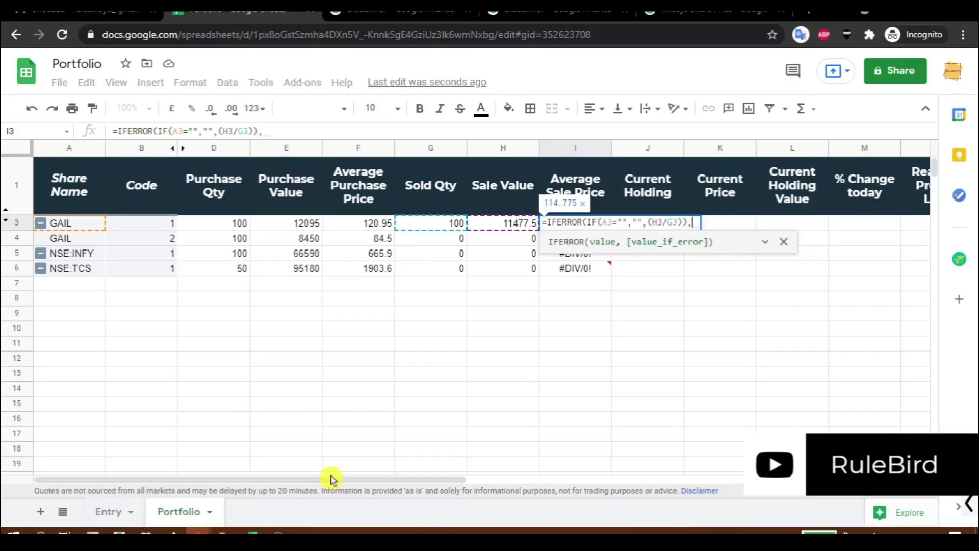
text(""))
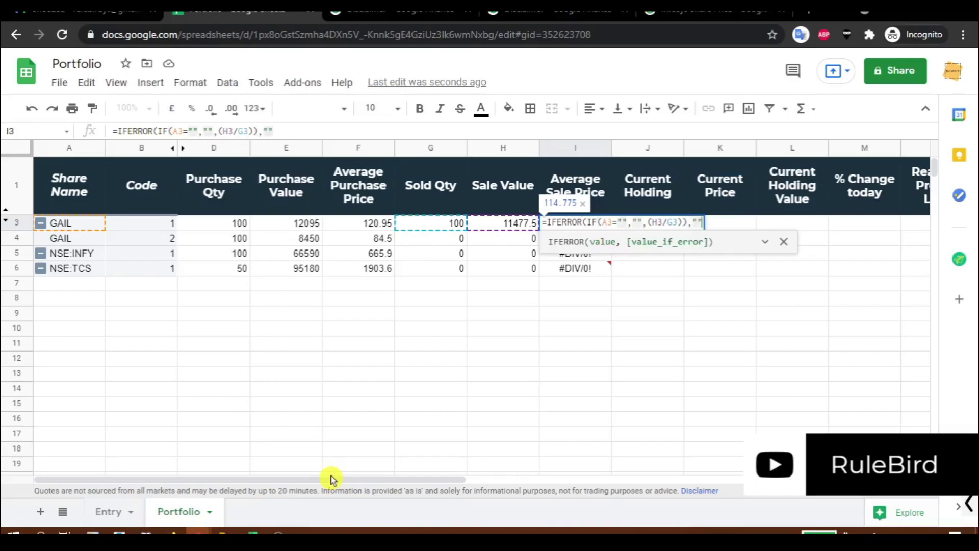
key(ctrl+Return)
Copy the IFERROR version of the formula from I3 down the Average Sale Price column.
key(ctrl+c)
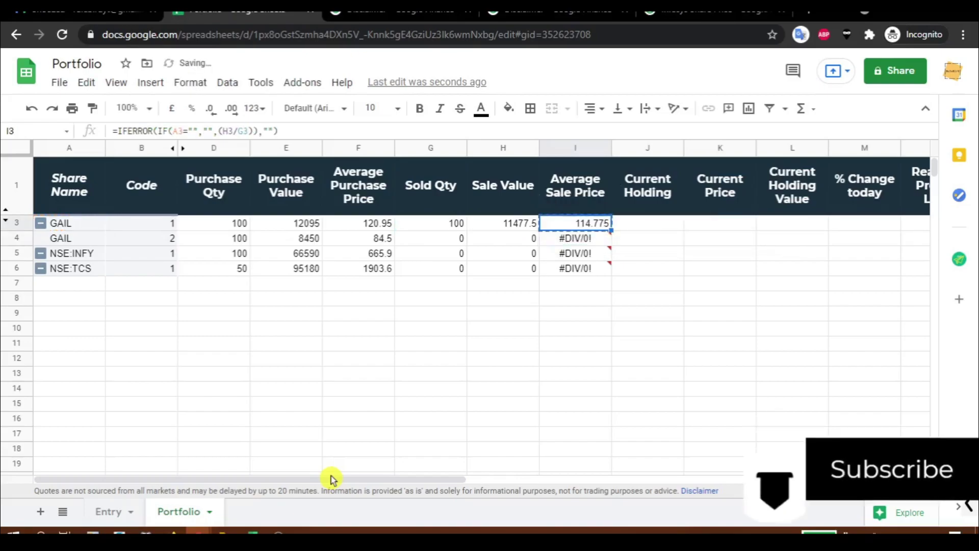
key(ctrl+shift+Down)
key(ctrl+v)
key(ctrl+shift+Up)
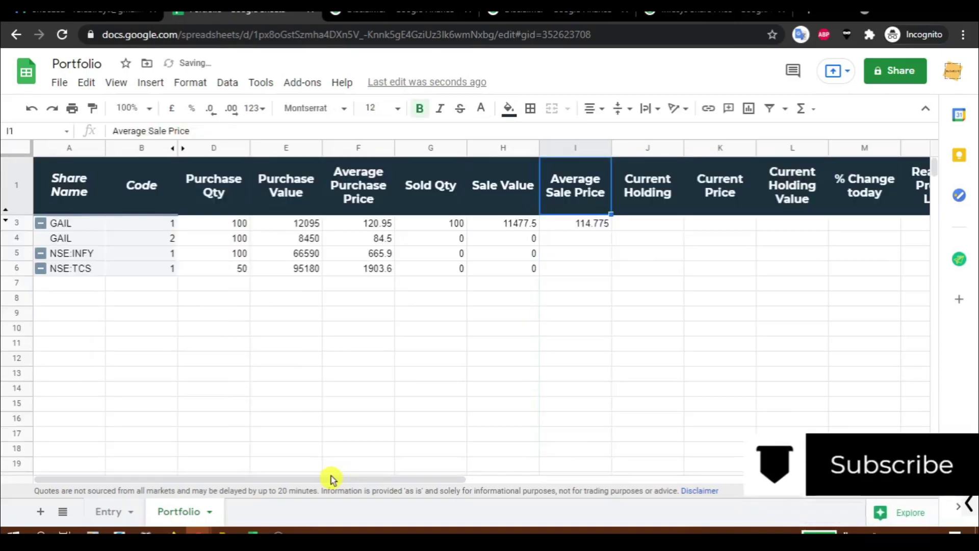
Review the IFERROR and IF parts of the I3 formula and the cells below it in the Average Sale Price column.
key(F2)
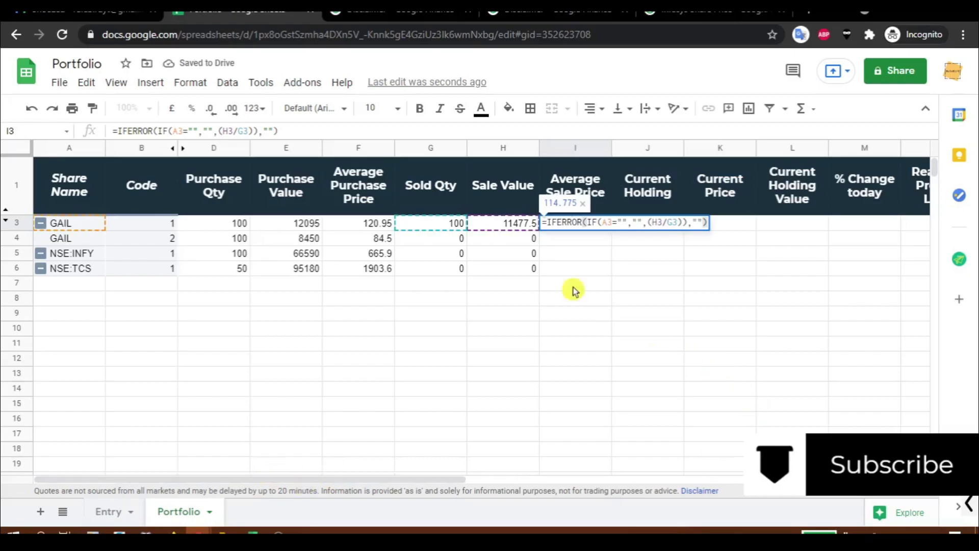
click(563, 222)
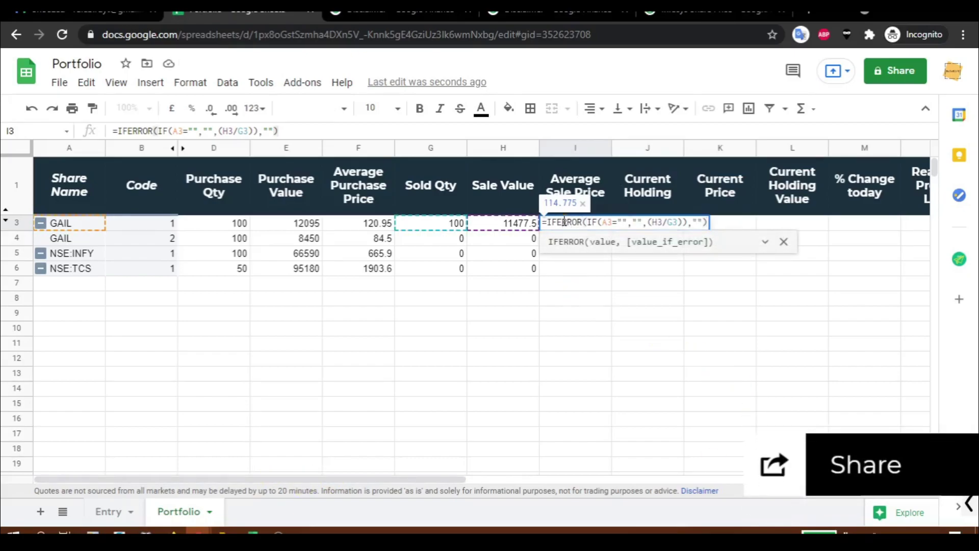
click(595, 223)
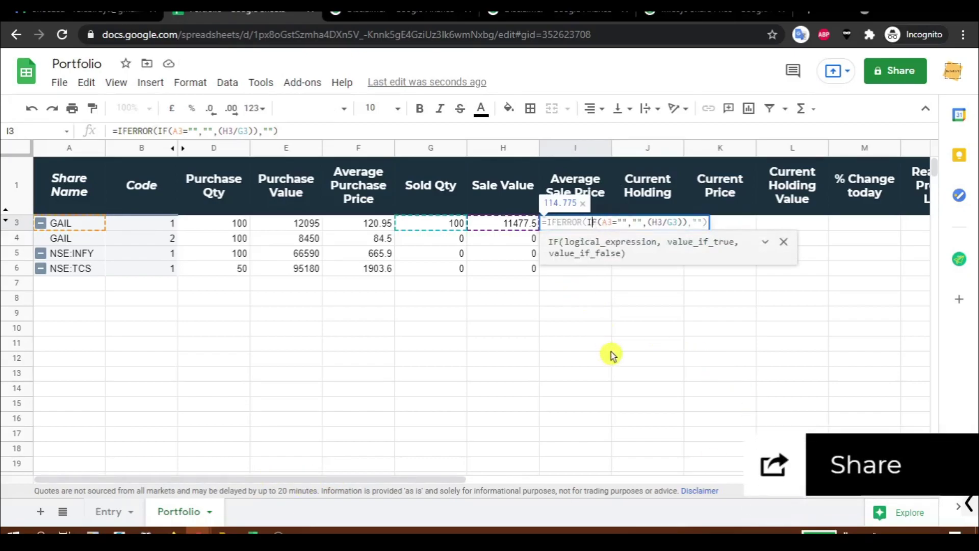
key(Escape)
key(Down)
key(Down)
key(Down)
key(Down)
key(Up)
key(Up)
key(Up)
key(Down)
key(Up)
key(Up)
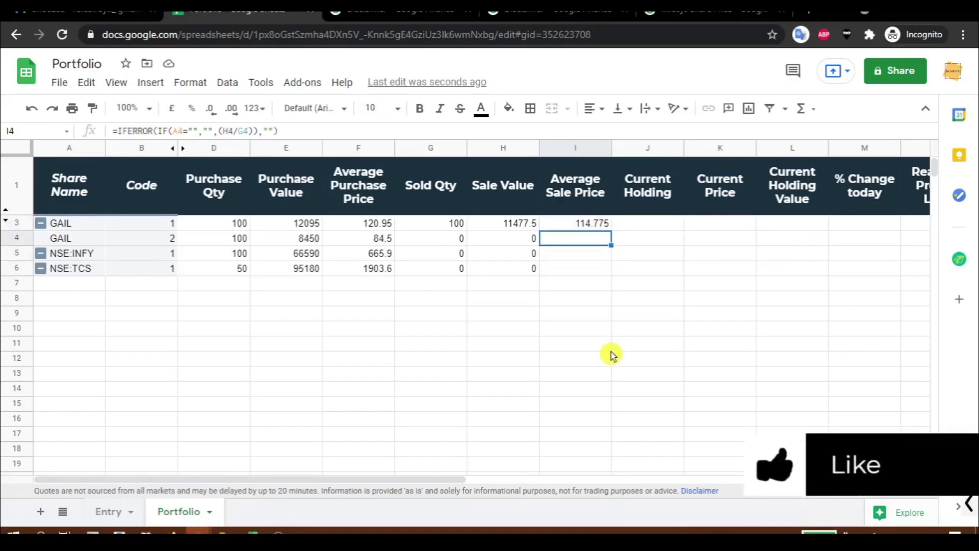
Enter =IF(A3="","",(D3-G3)) in J3 under Current Holding.
key(Right)
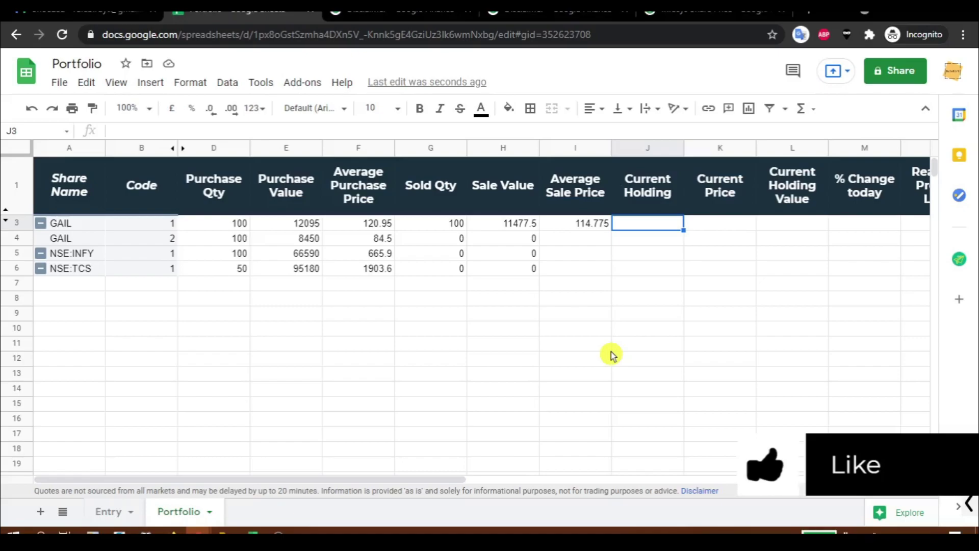
click(233, 242)
click(229, 259)
click(232, 267)
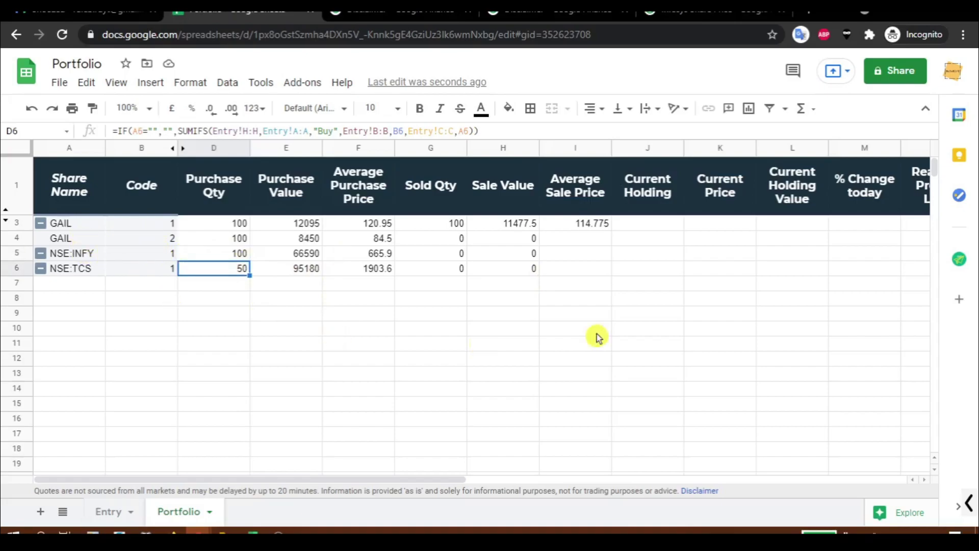
click(624, 226)
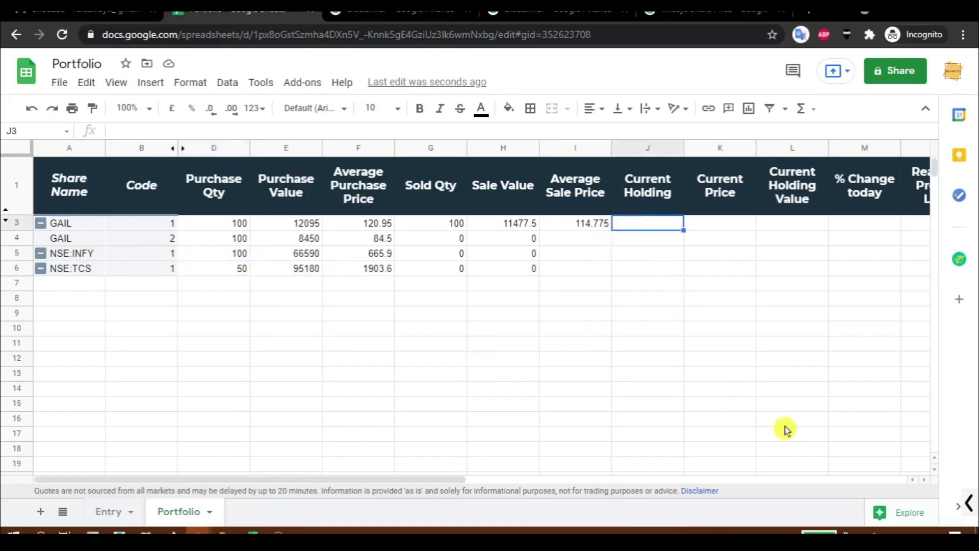
text(=IF(A3)
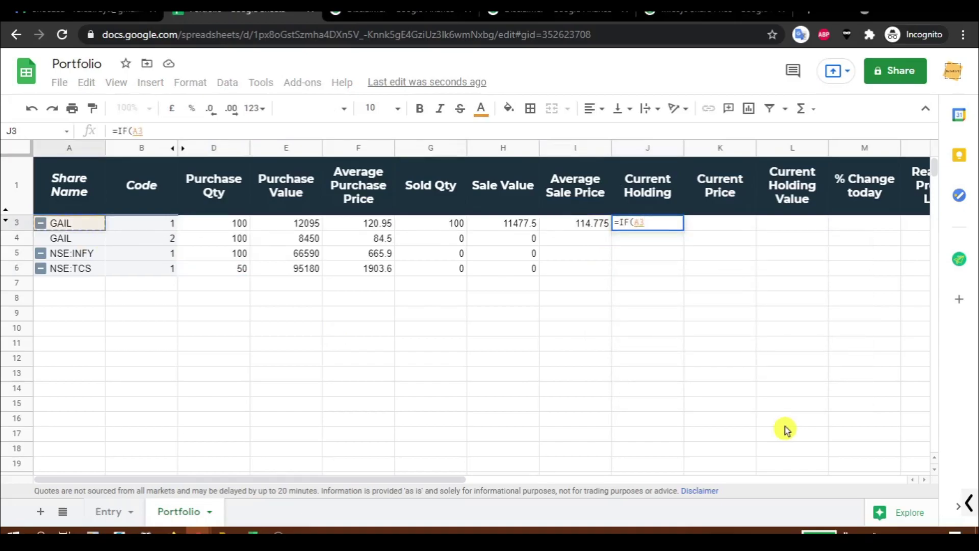
text(="","",)
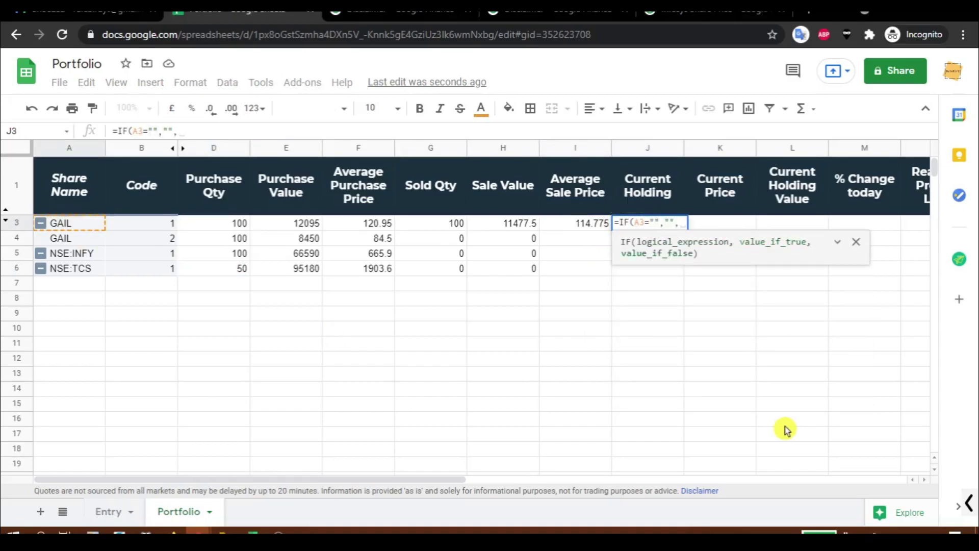
text(()
click(201, 223)
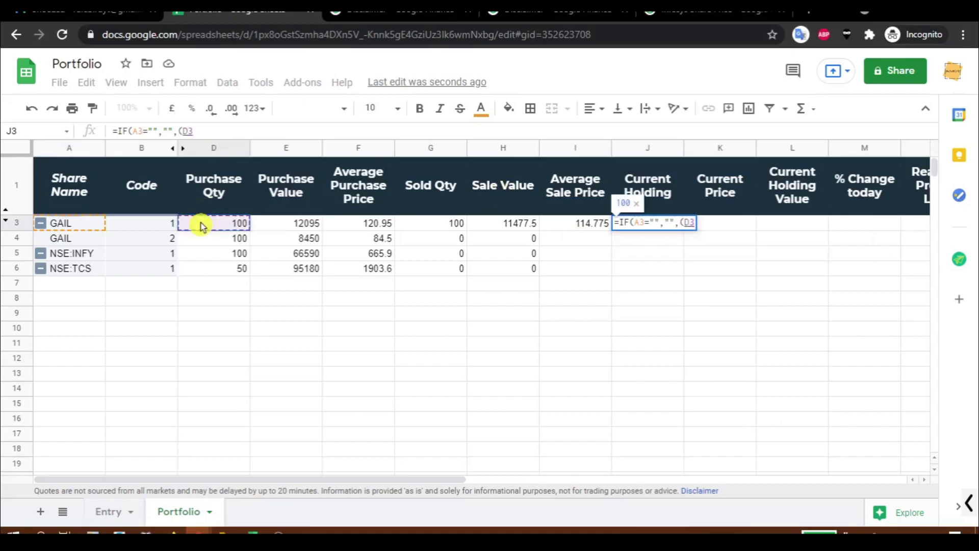
text(-)
click(426, 225)
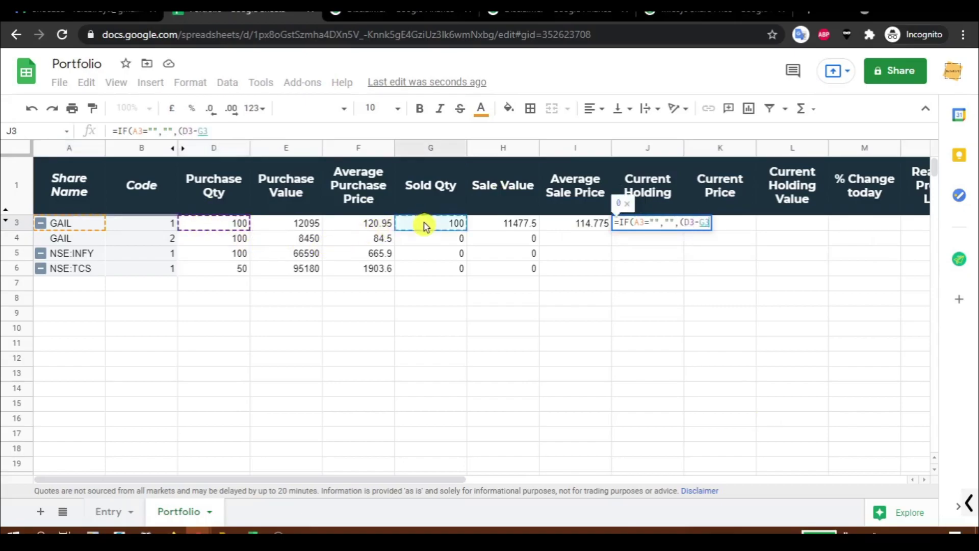
text()))
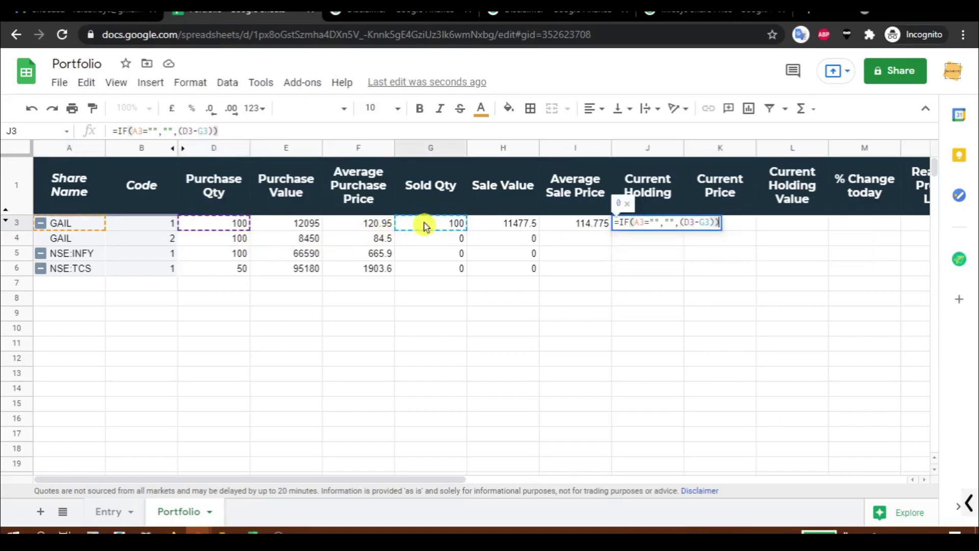
key(Return)
Fill the Current Holding formula from J3 down the rest of the column.
key(Up)
key(ctrl+c)
key(ctrl+shift+Down)
key(ctrl+v)
key(ctrl+Up)
key(Down)
key(Down)
key(Down)
key(Down)
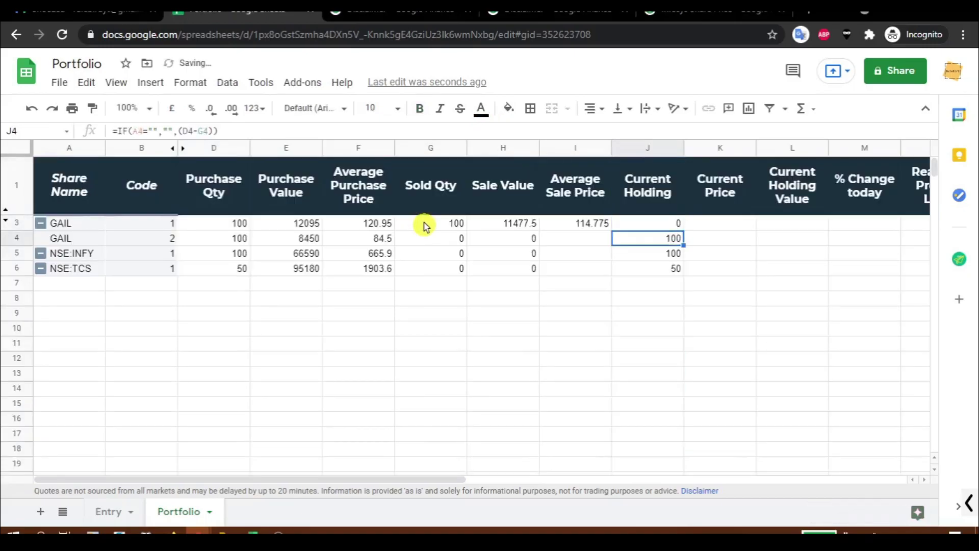
key(Up)
key(Up)
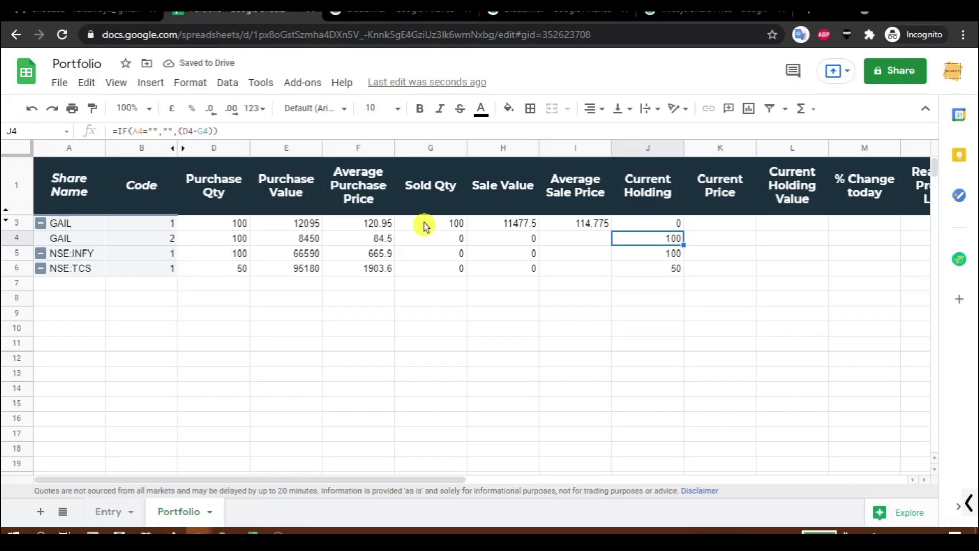
Enter =IF(A3="","",(GOOGLEFINANCE(A3,"price"))) in K3 under Current Price.
key(Right)
key(Up)
text(=)
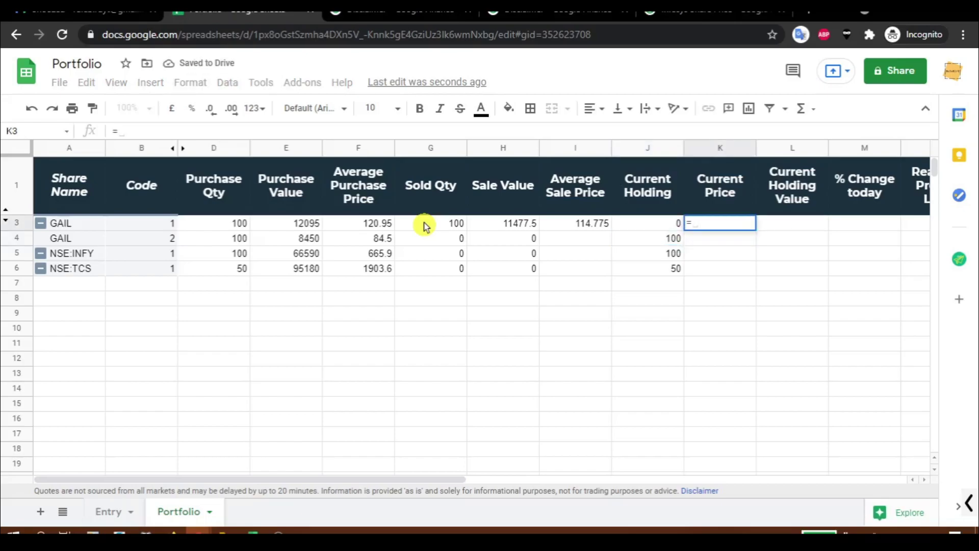
text(IF(A3="","",)
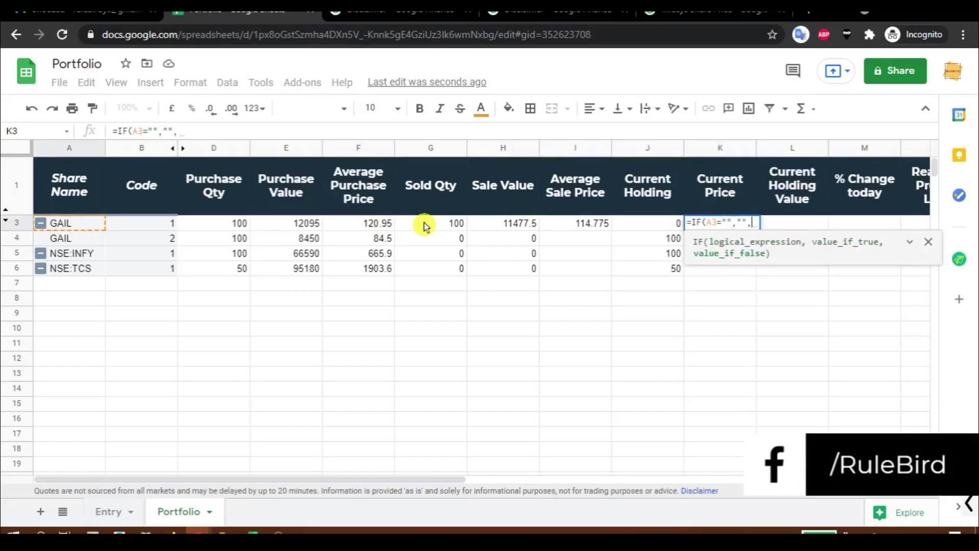
text((goog)
key(Tab)
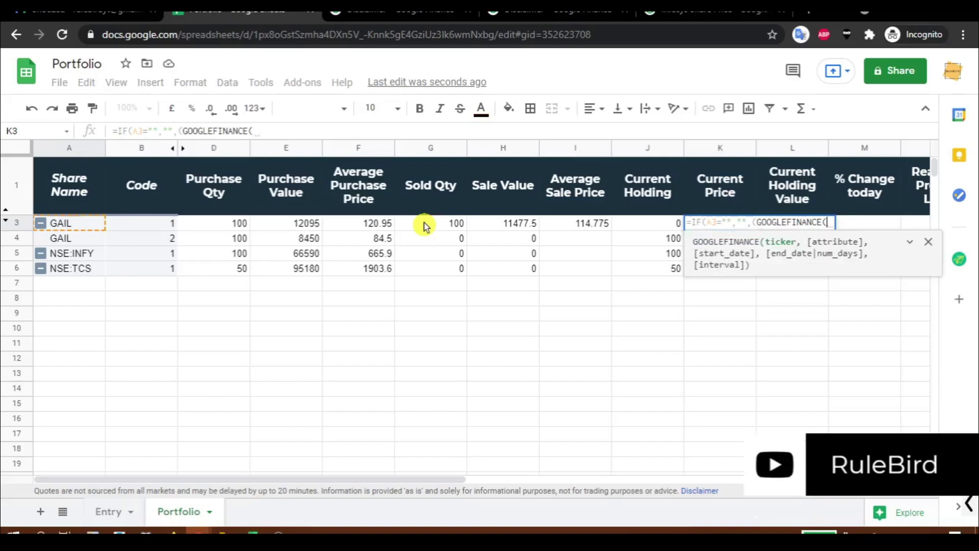
text(J3)
key(Left)
key(ctrl+Left)
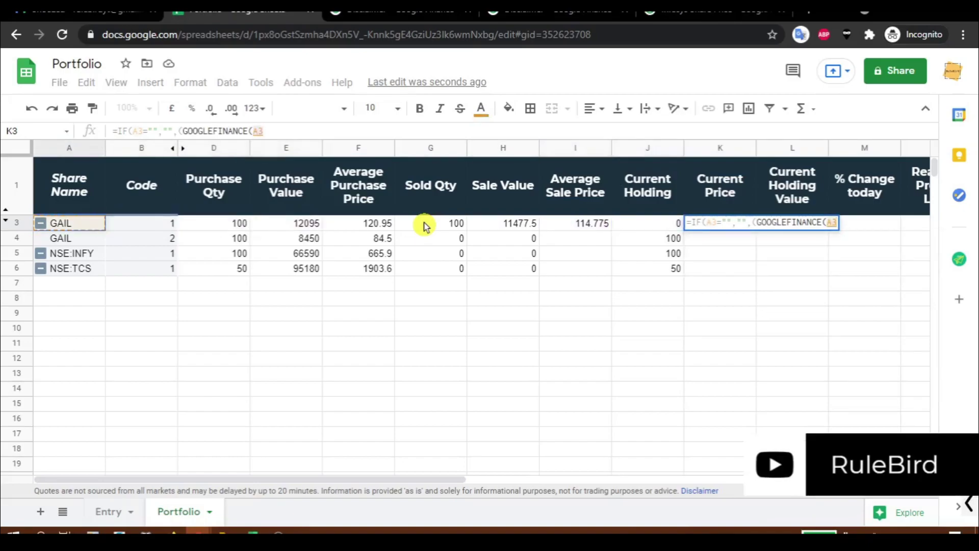
text(,)
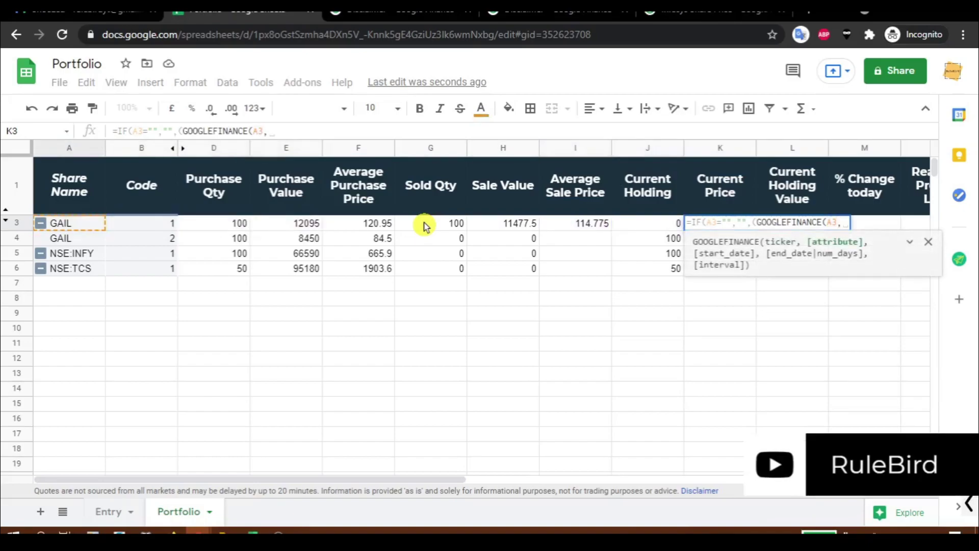
text("price)
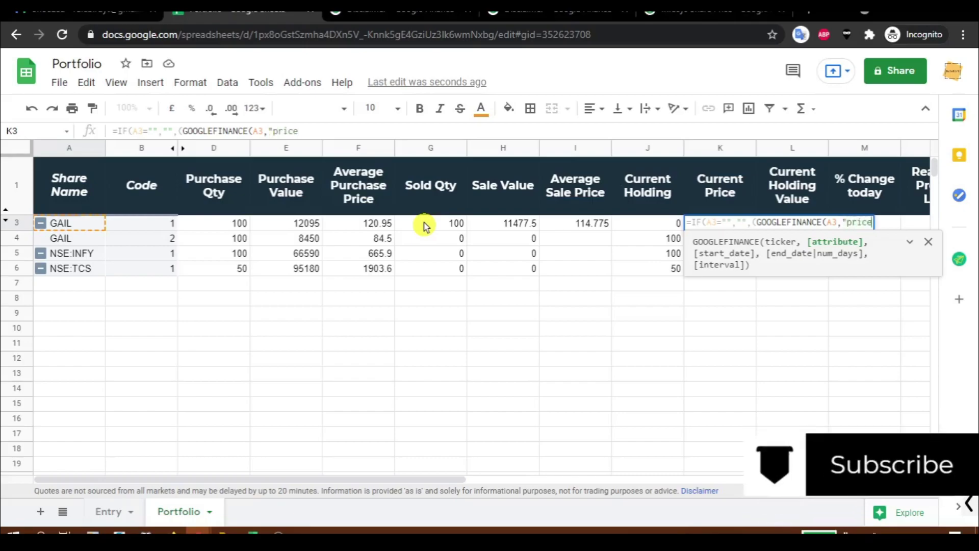
text(")))
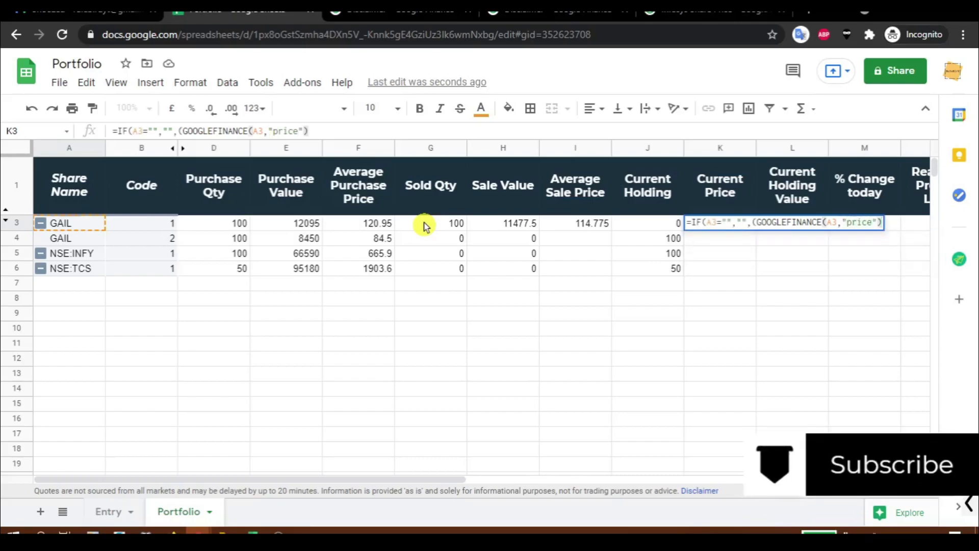
key(Return)
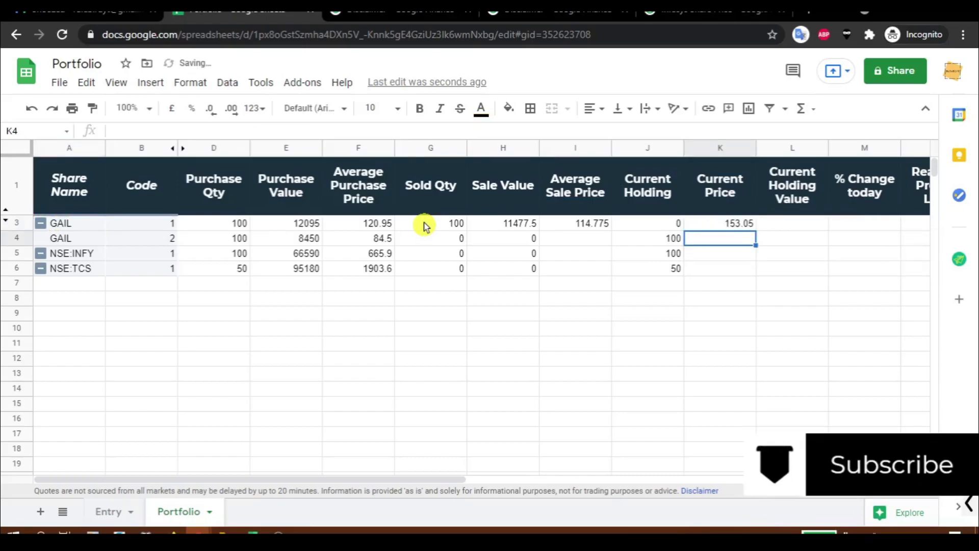
Fill the Current Price formula from K3 down the rest of the column.
key(Up)
key(ctrl+shift+Down)
key(ctrl+d)
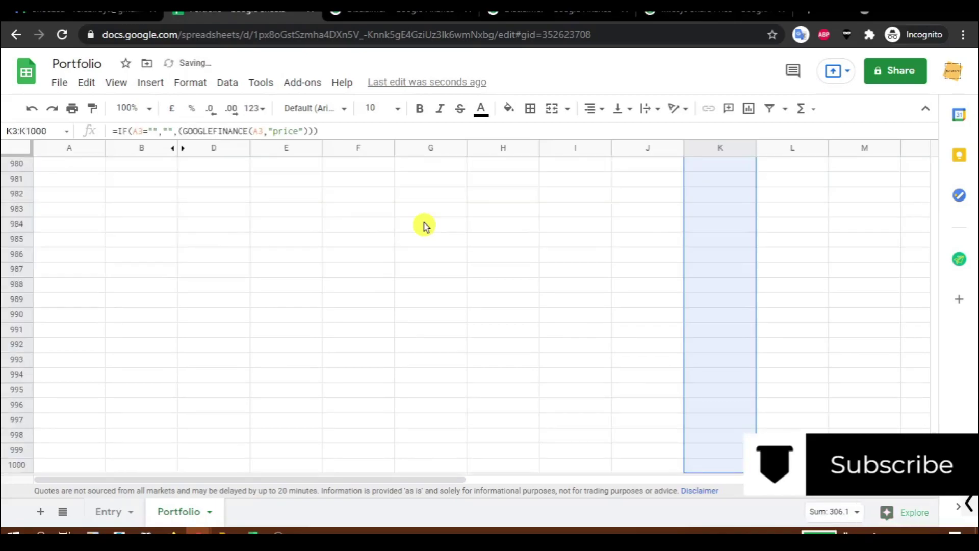
Check the Current Price cells for each share row in column K.
key(ctrl+Up)
key(Down)
key(Down)
key(Down)
key(Down)
key(Down)
key(Up)
key(Up)
key(Up)
key(Up)
key(Down)
key(Down)
key(Down)
key(Up)
key(Up)
key(Up)
Enter =IF(A3="","",(J3*K3)) in L3 under Current Holding Value.
key(Right)
text(=if)
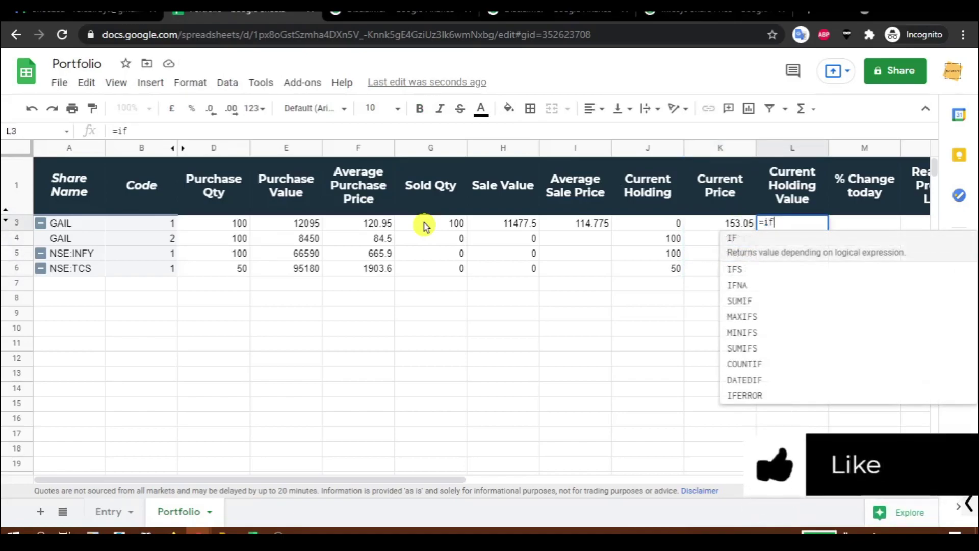
key(Tab)
key(Left)
key(Left)
key(Left)
key(Left)
key(Left)
key(Left)
key(Left)
key(Left)
key(Left)
key(Left)
text(="","")
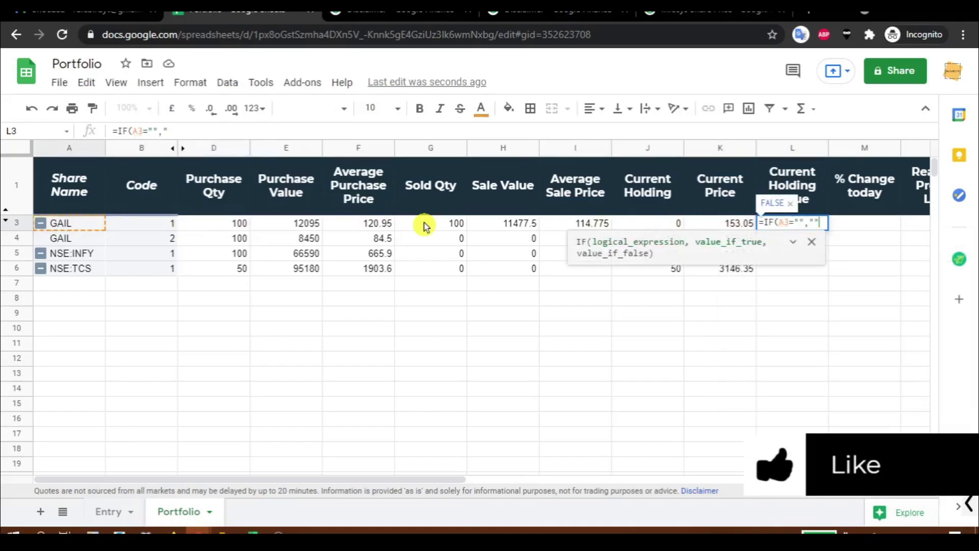
text(,()
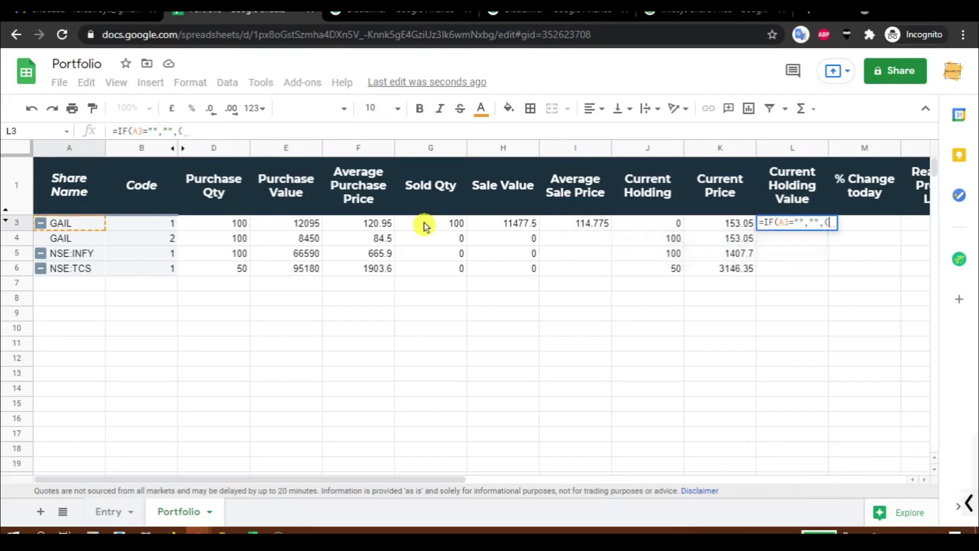
click(635, 224)
text(*)
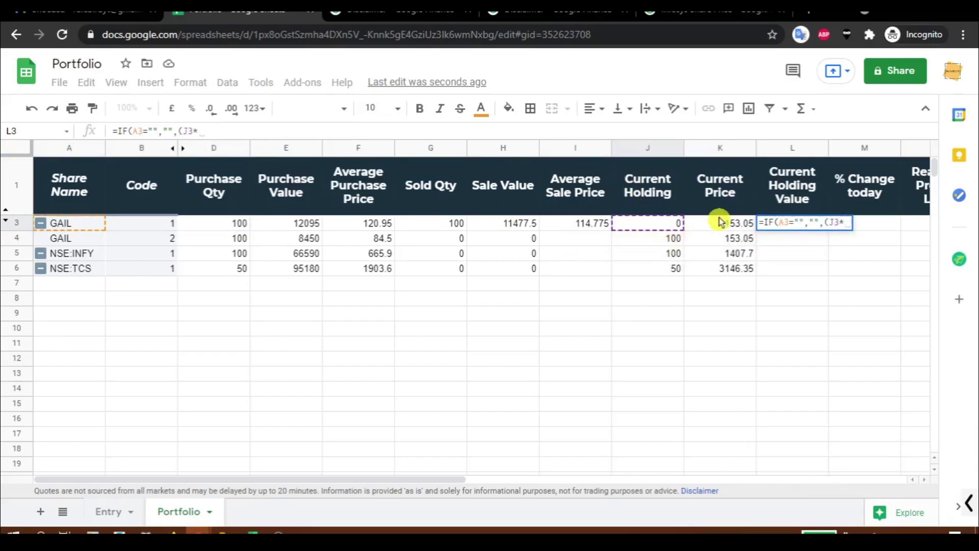
click(721, 221)
text()))
key(Return)
Fill the Current Holding Value formula from L3 down the rest of the column.
key(Up)
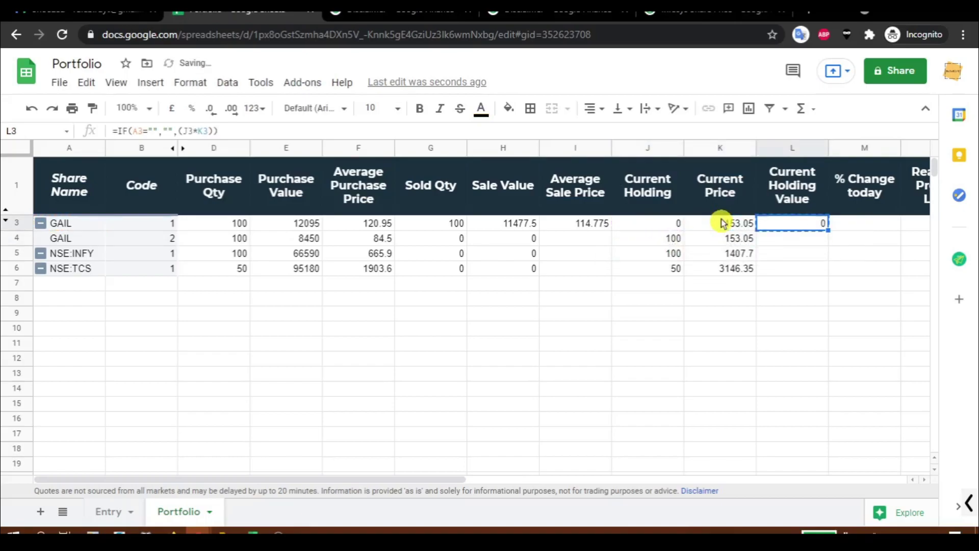
key(ctrl+shift+Down)
key(ctrl+d)
Check the Current Holding Value cells for each share row in column L.
key(ctrl+Up)
key(Down)
key(Down)
key(Down)
key(Up)
key(Up)
key(Down)
key(Down)
key(Down)
key(Down)
key(Up)
key(Up)
key(Up)
key(Up)
key(Up)
key(Up)
key(Down)
key(Down)
Enter =IF(A3="","",GOOGLEFINANCE(A3,"changepct")) in M3 under % Change today.
key(Right)
scroll(578, 300, right, 2)
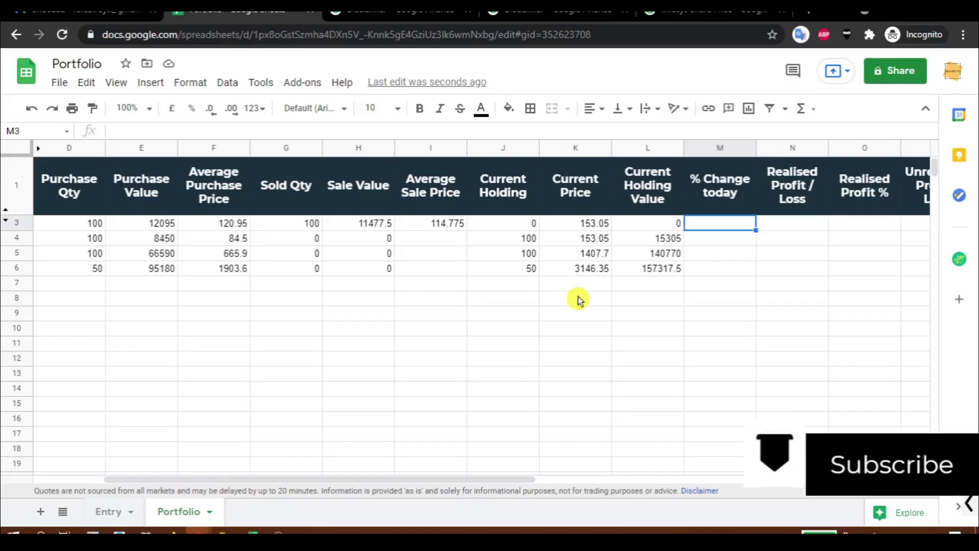
text(=IF()
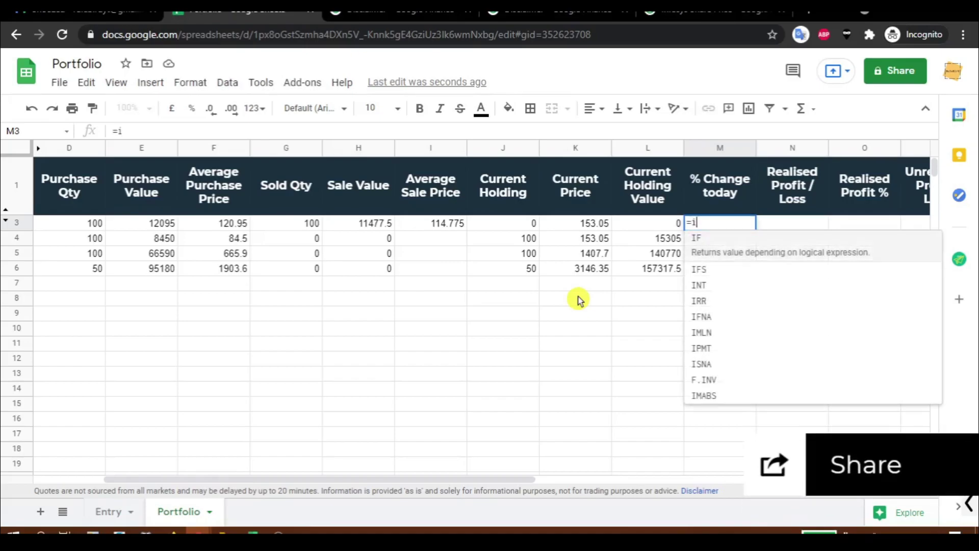
key(Tab)
key(Left)
key(ctrl+Left)
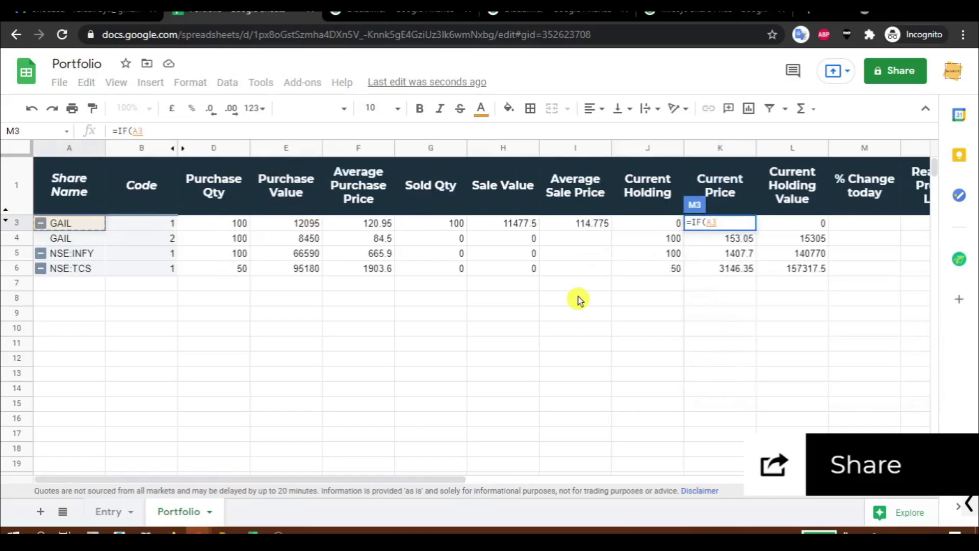
text(="","")
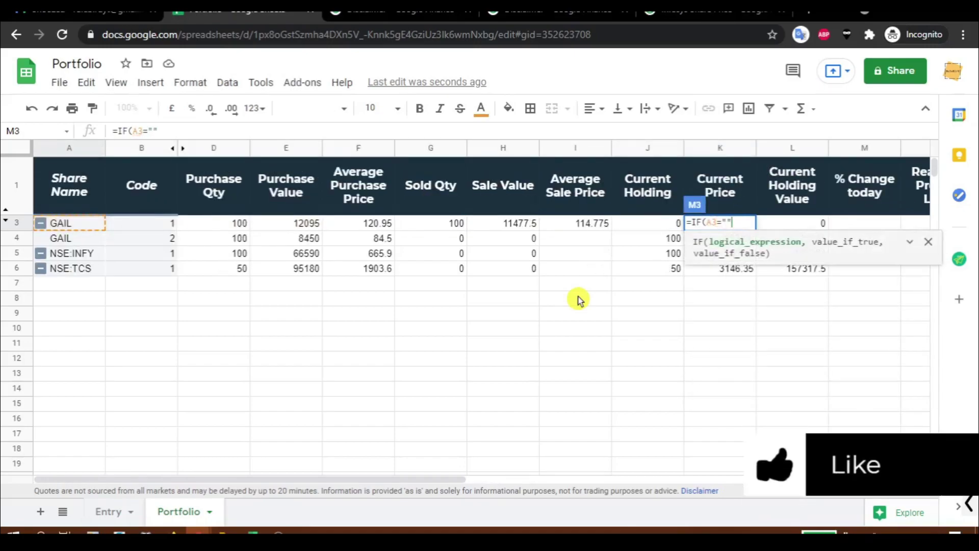
text(,)
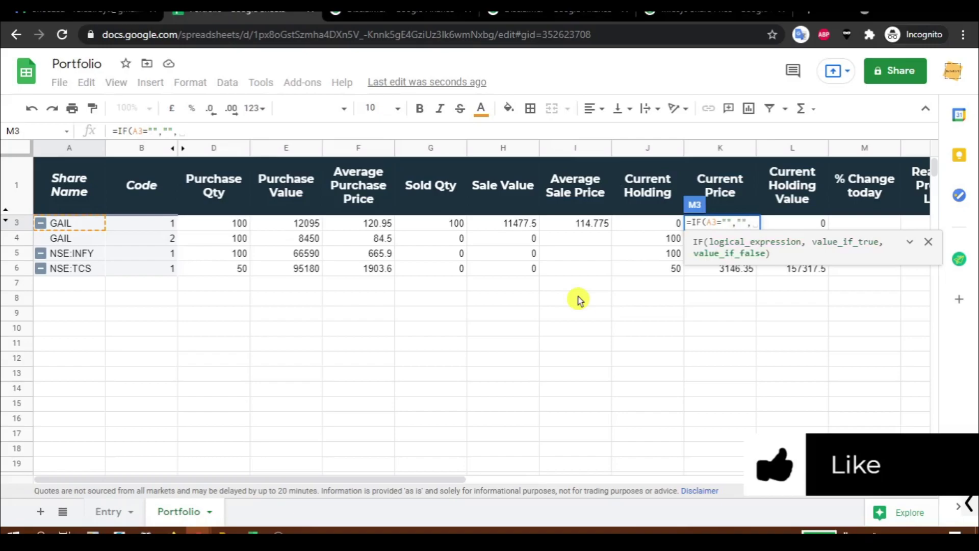
text(GOOGLEFINANCE(A3)
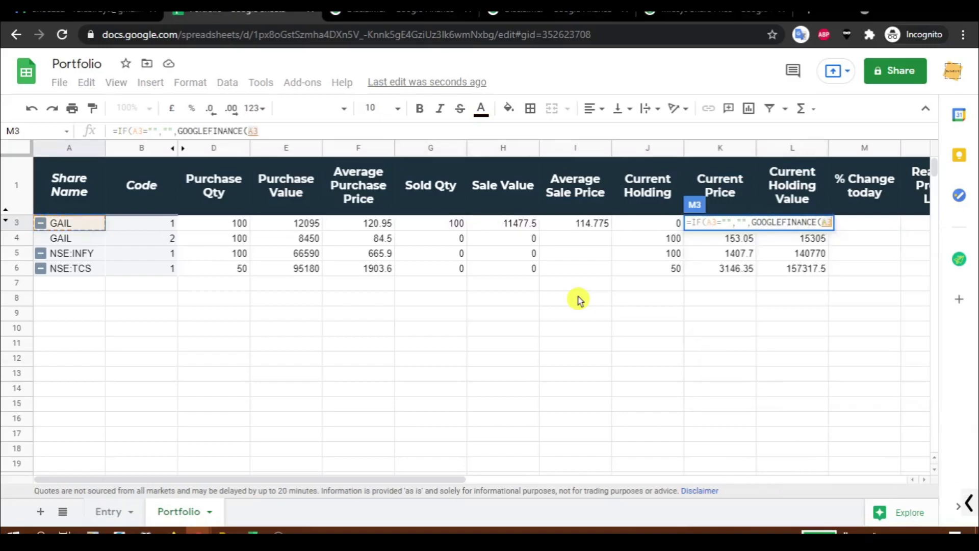
text(,"changepct)
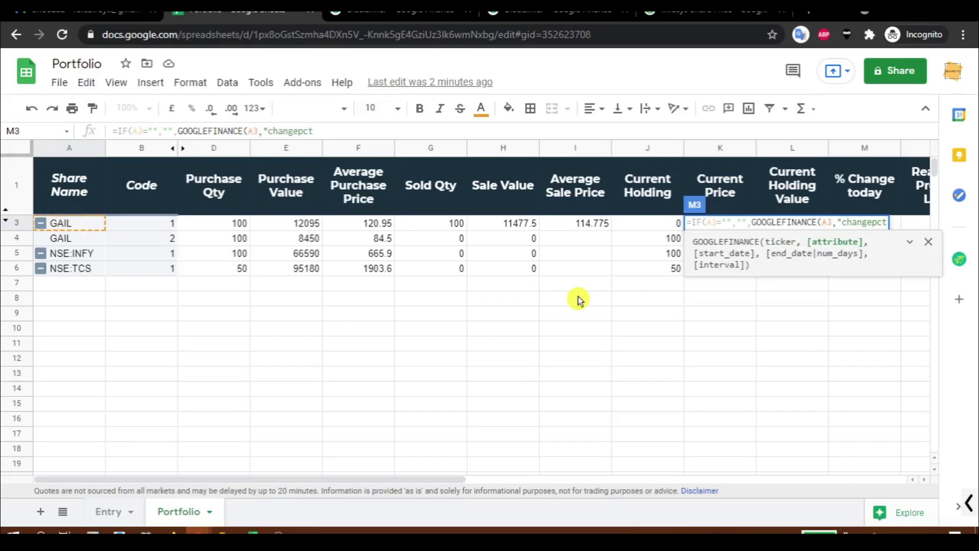
text(")))
key(Return)
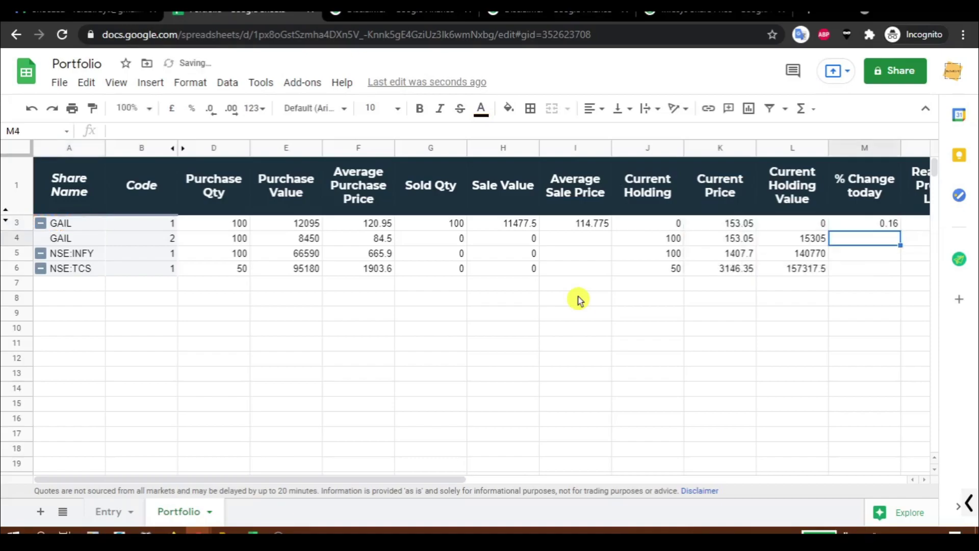
Fill the % Change today formula from M3 down the rest of the column.
key(Up)
key(ctrl+shift+Down)
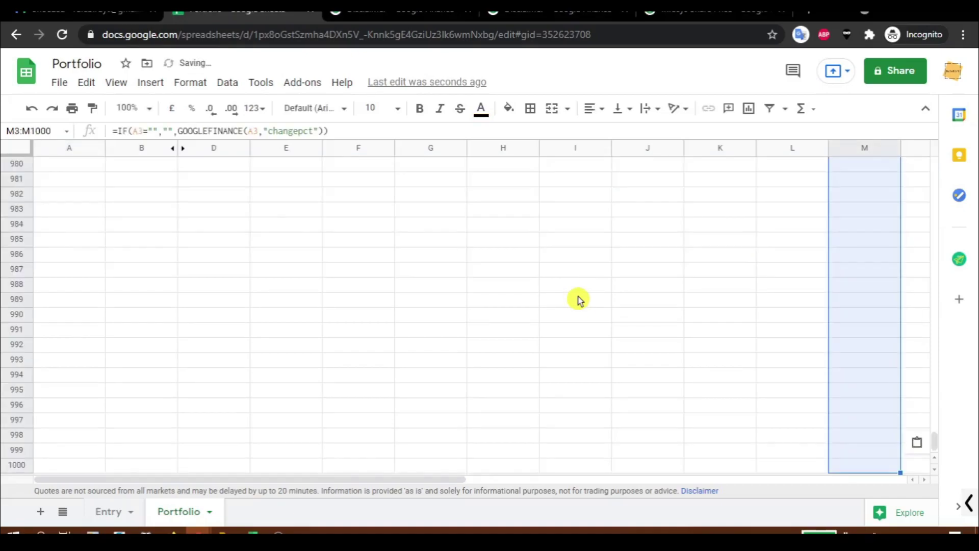
key(ctrl+d)
Check the % Change today cells for each share row in column M.
key(ctrl+Up)
key(Down)
key(Down)
key(Down)
key(Down)
key(Down)
key(ctrl+Down)
key(ctrl+Up)
key(Down)
key(Down)
key(Up)
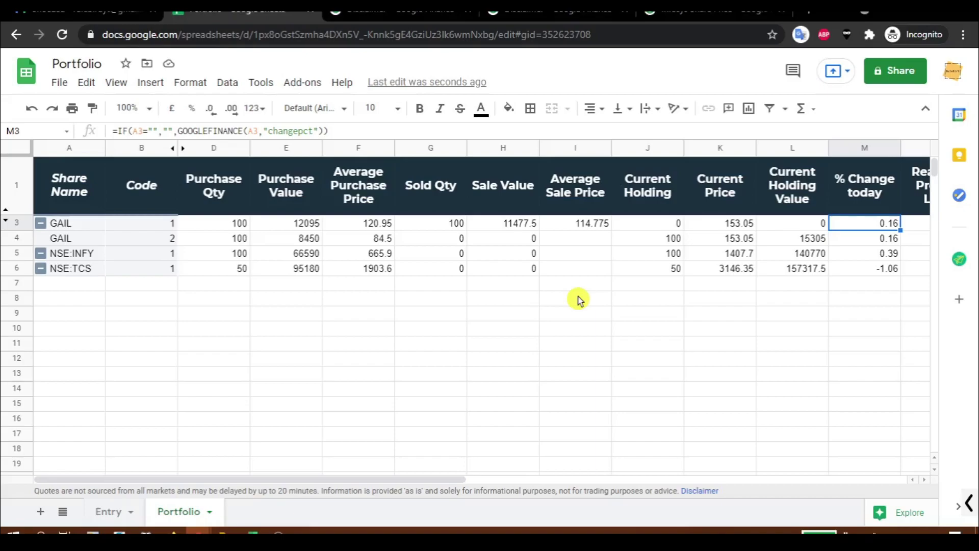
Review row 3, GAIL code 1, from Realised Profit / Loss back through Sale Value to Purchase Qty.
key(Right)
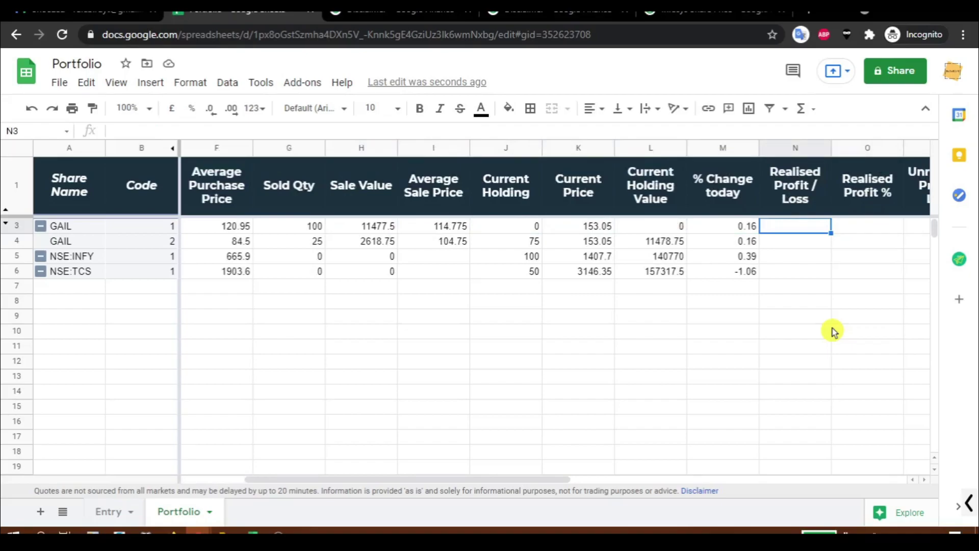
key(Left)
key(Left)
key(Left)
key(Left)
key(Left)
key(Left)
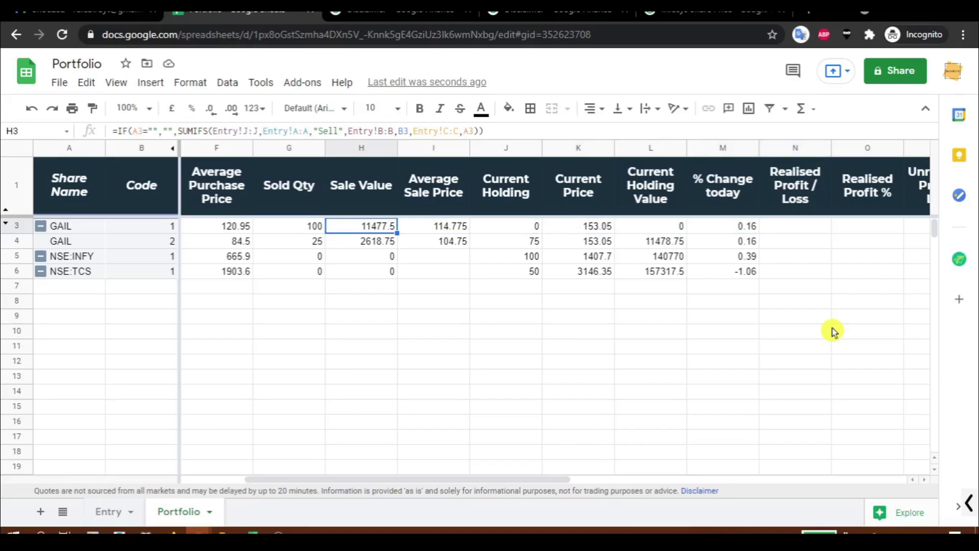
key(Left)
key(Left)
key(Left)
key(Left)
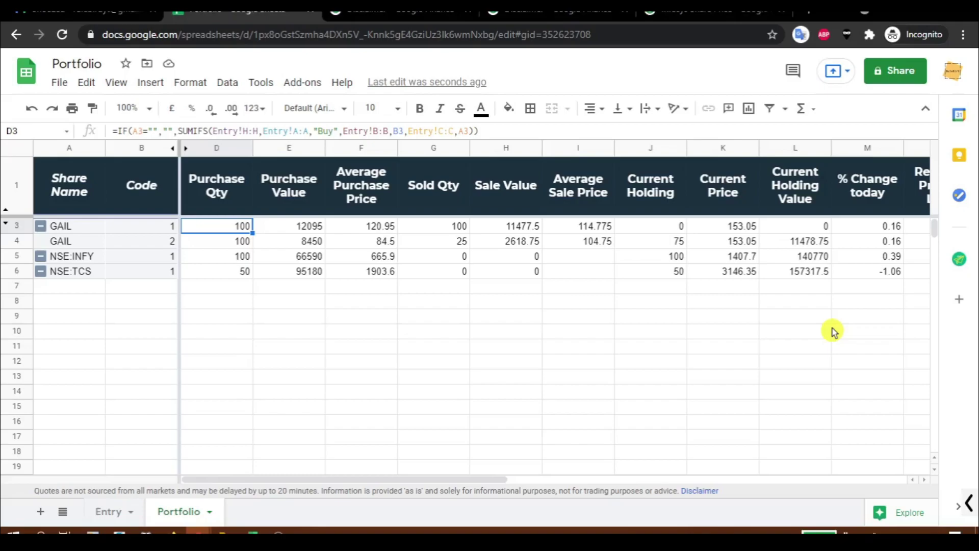
Review the purchase, sold and holding figures in row 4 for GAIL code 2, ending at Realised Profit / Loss cell N3.
key(Down)
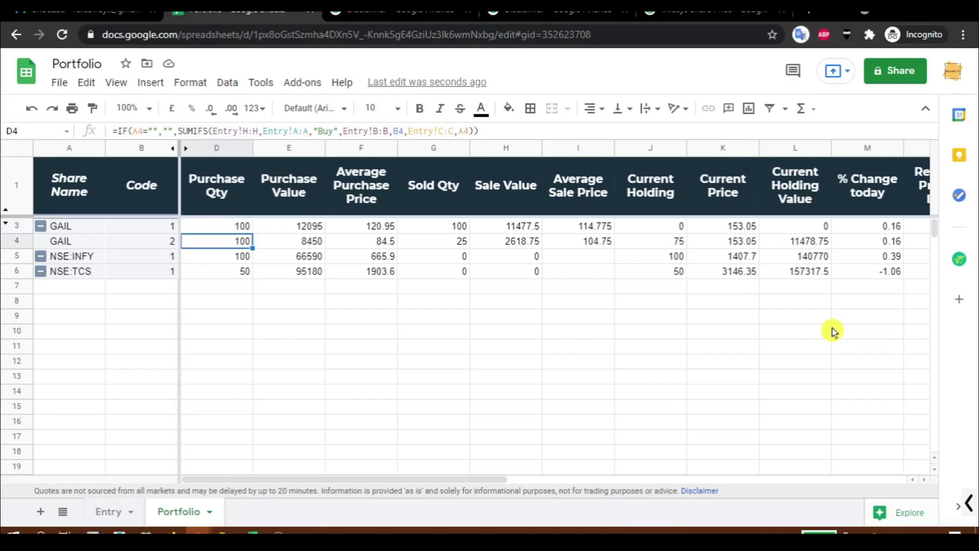
key(Right)
key(Right)
key(Right)
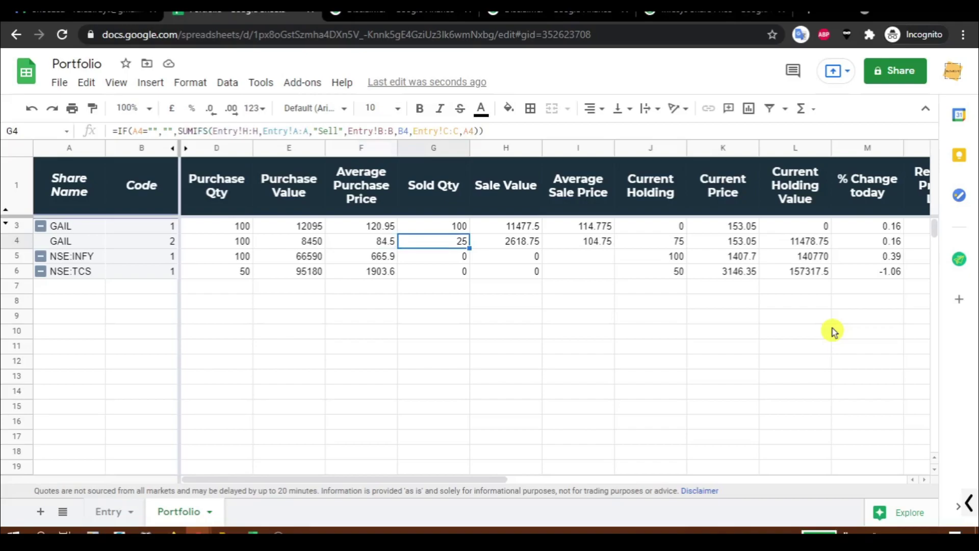
key(Right)
key(Right)
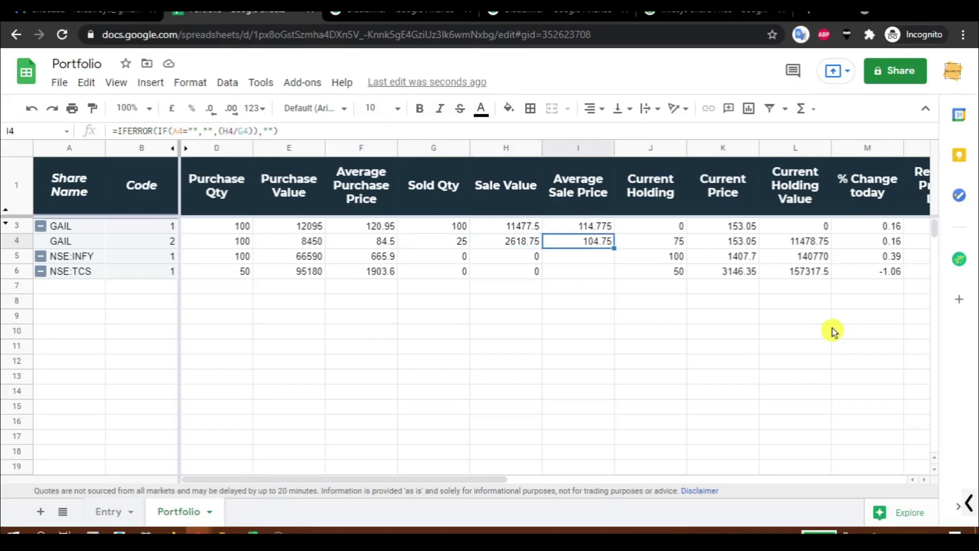
key(Right)
key(Right)
key(Right)
key(Right)
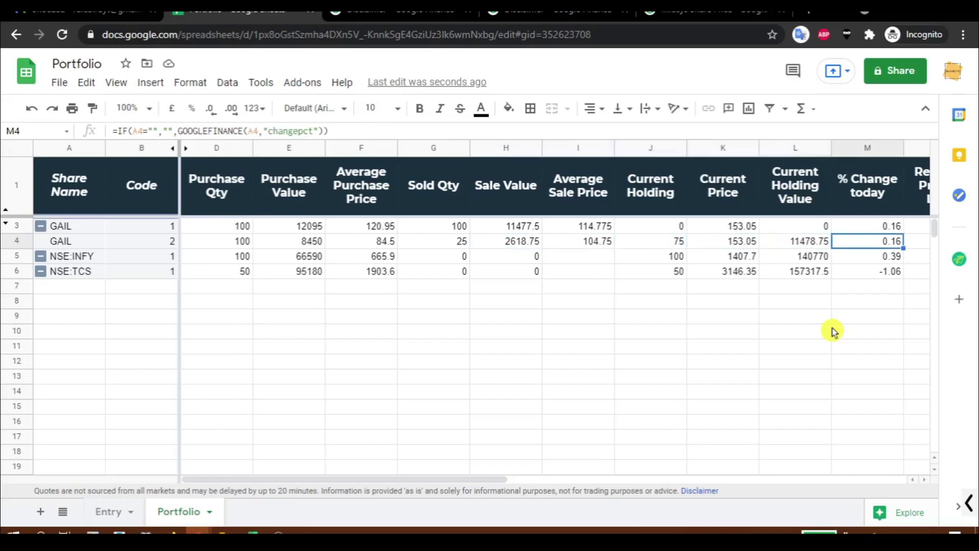
key(Right)
key(Up)
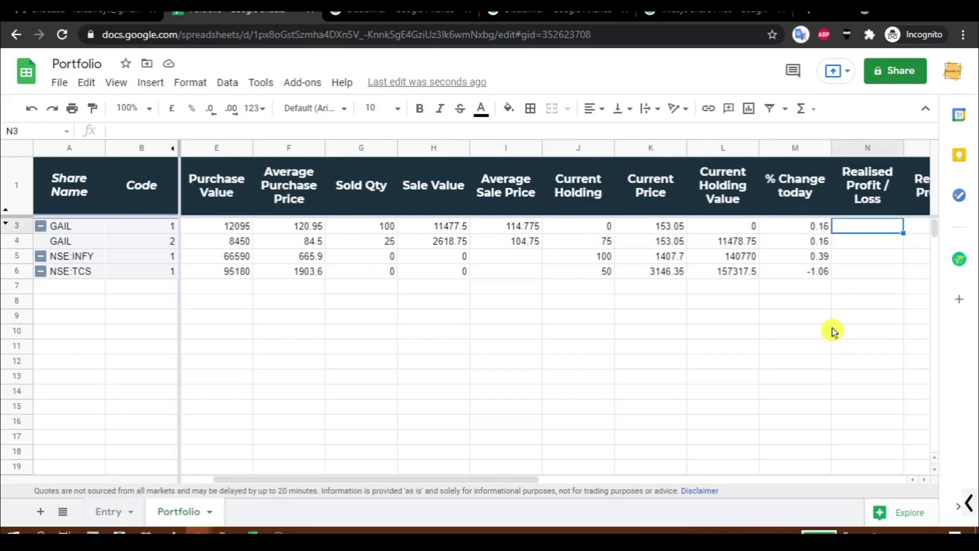
Enter =I3-F3 in Realised Profit / Loss cell N3 to subtract the average purchase price from the average sale price.
scroll(832, 331, right, 2)
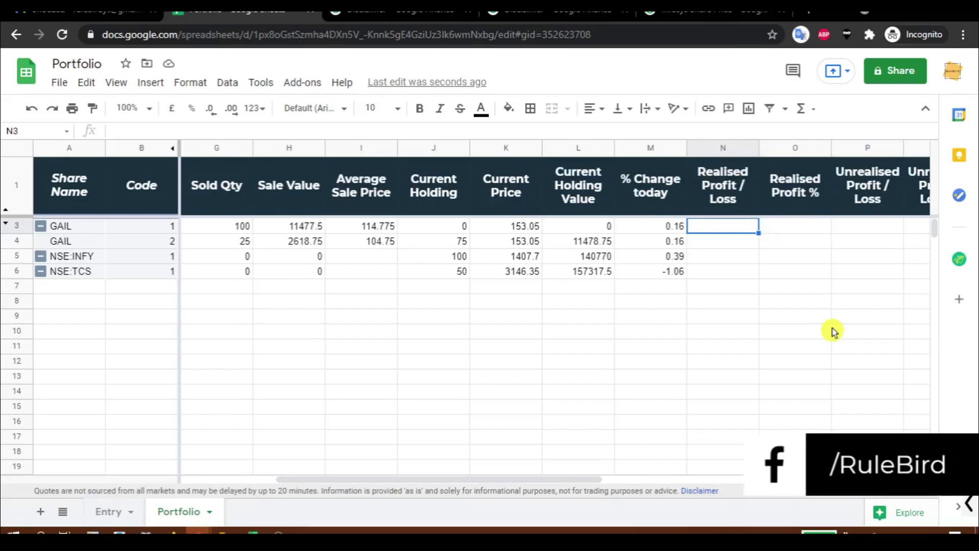
text(=)
key(Left)
key(Left)
key(Left)
key(Left)
key(Left)
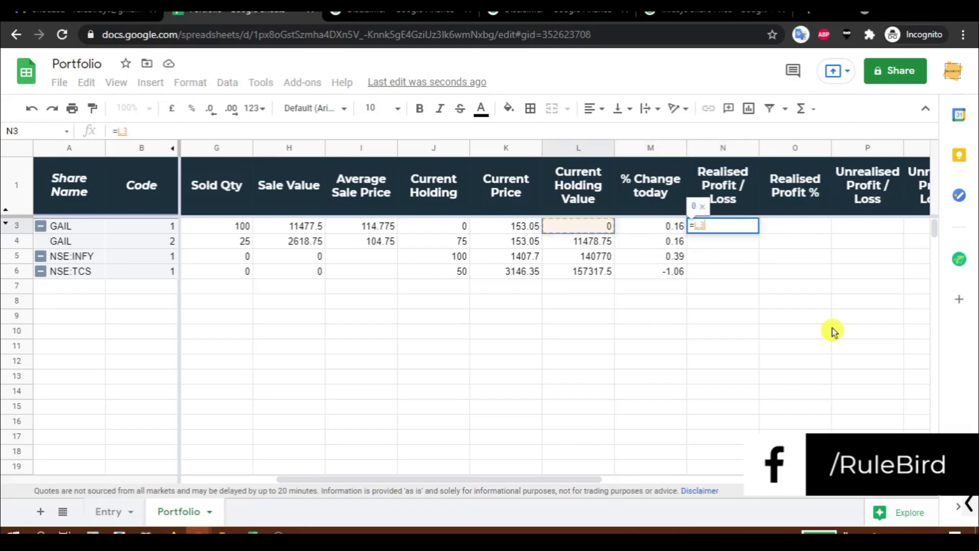
text(-)
key(Left)
key(Left)
key(Left)
key(Left)
key(Left)
key(Left)
key(Left)
key(Left)
key(Left)
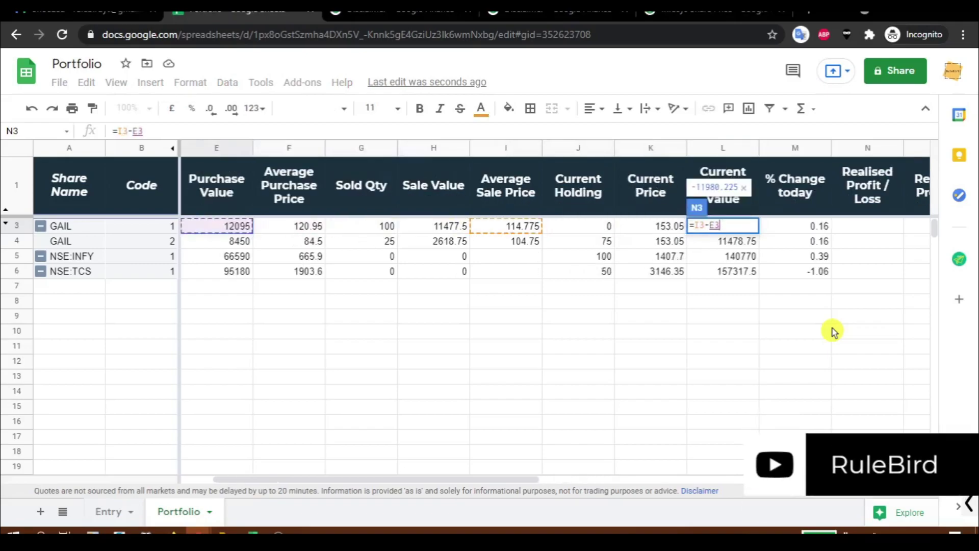
key(Right)
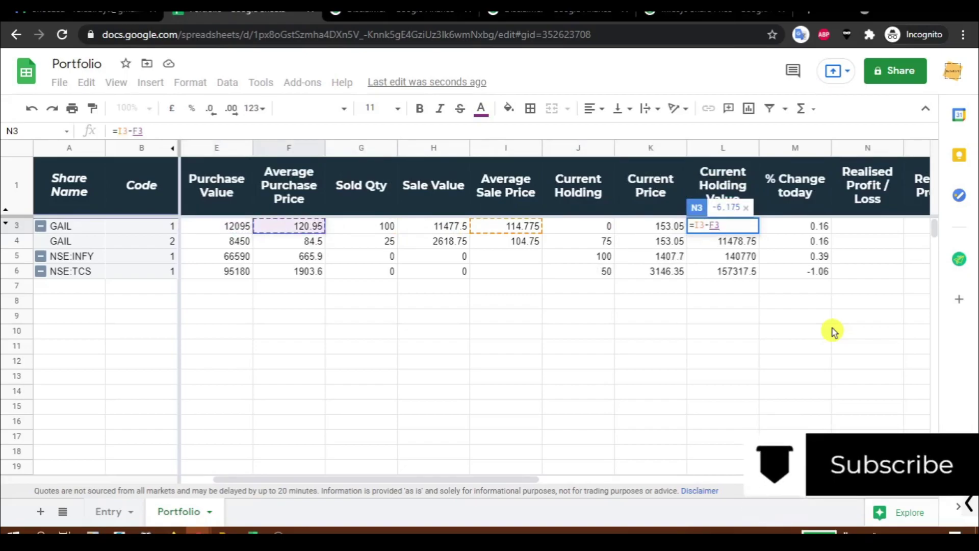
key(Return)
key(Up)
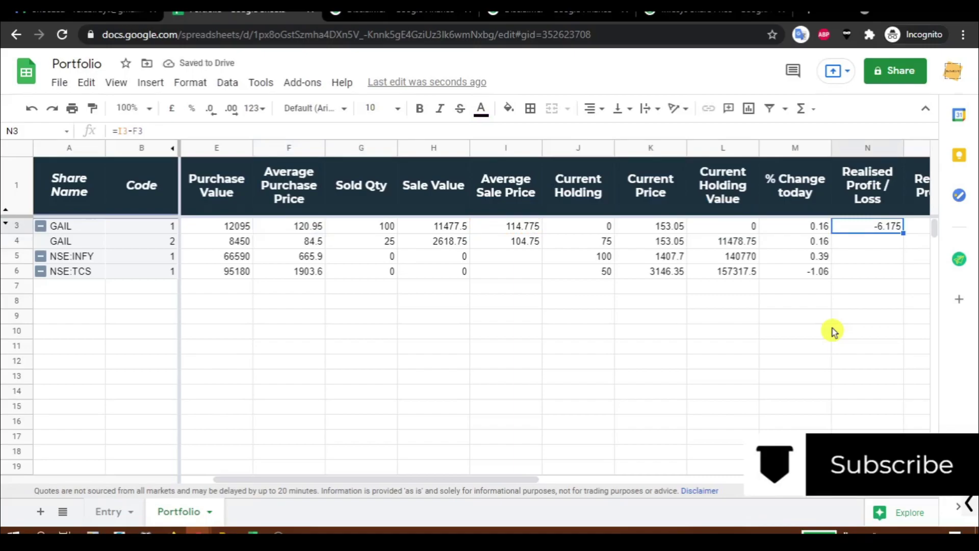
Extend the Realised Profit / Loss formula in N3 to =(I3-F3)*G3 so the price difference is multiplied by Sold Qty.
click(512, 231)
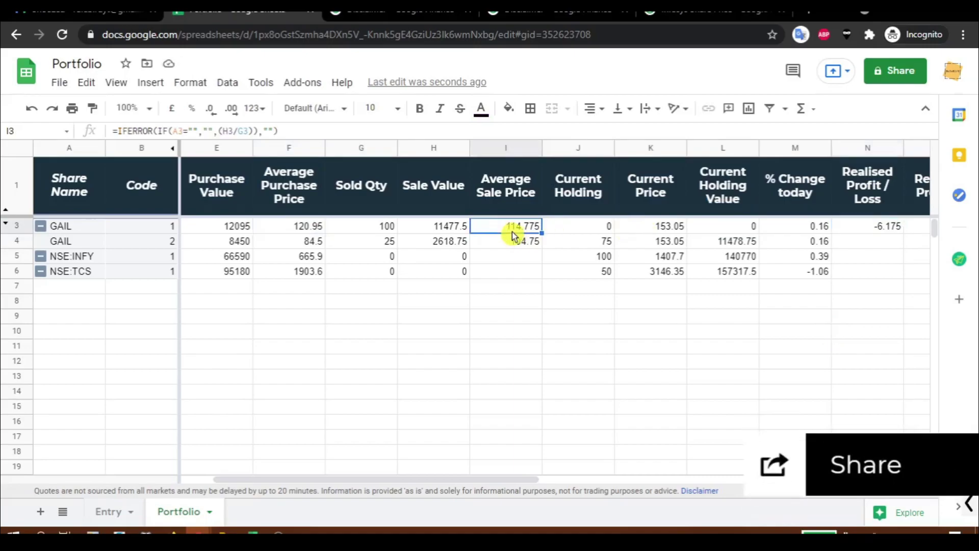
click(298, 227)
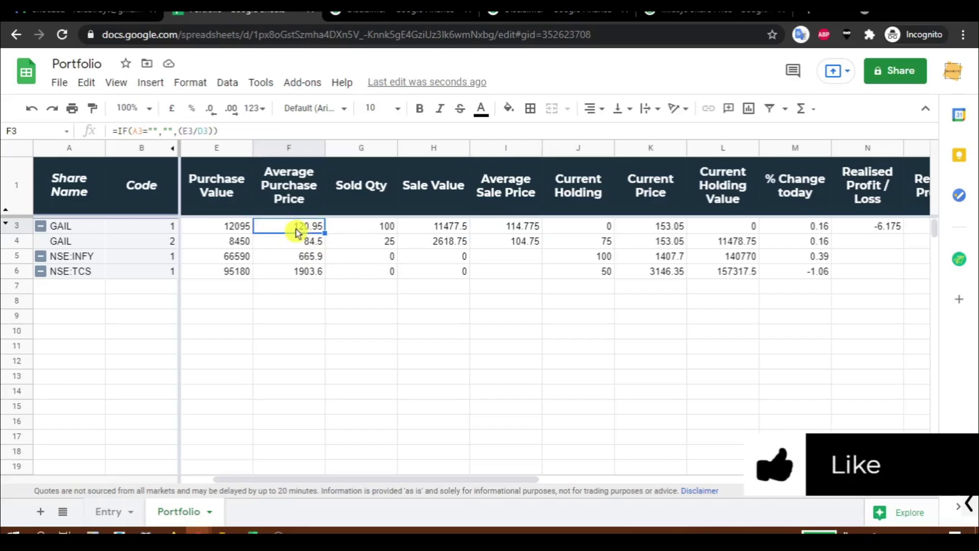
click(876, 230)
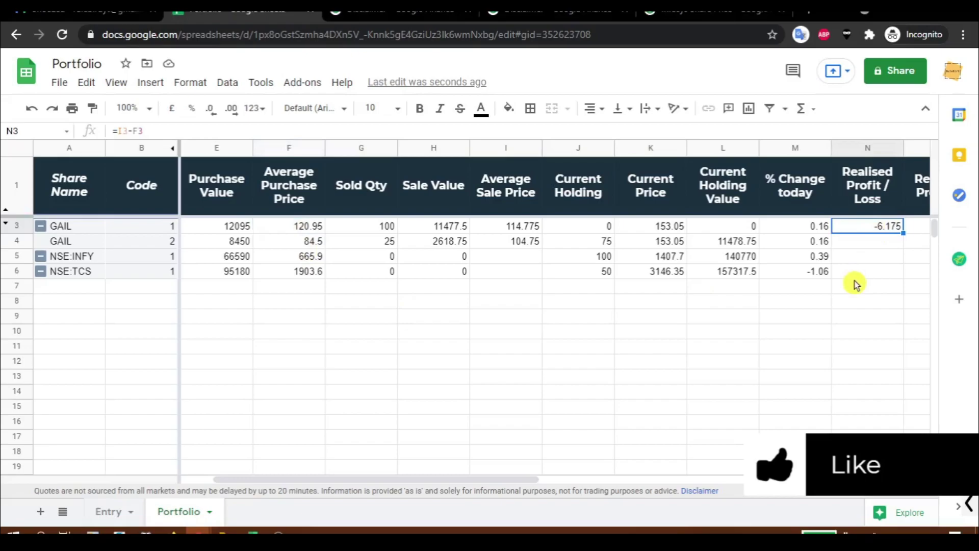
key(F2)
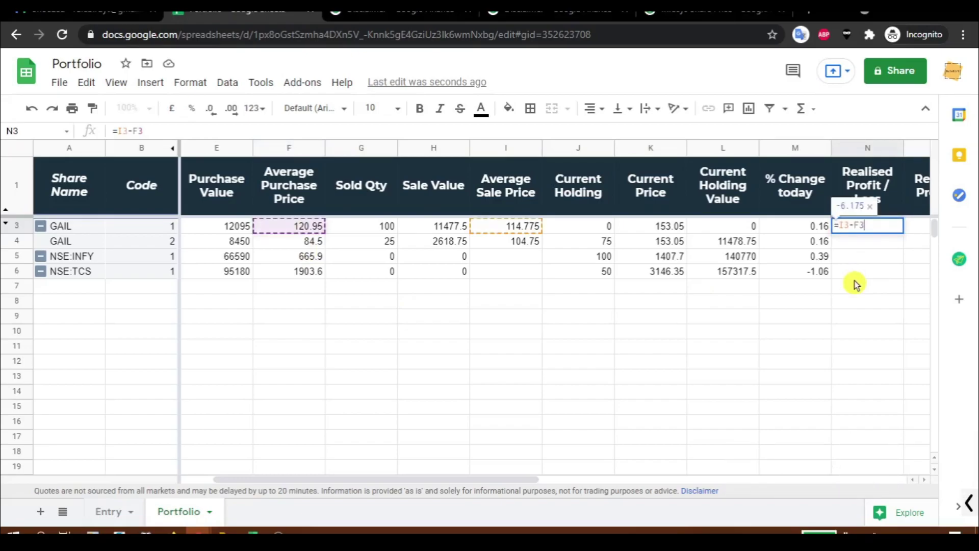
text())
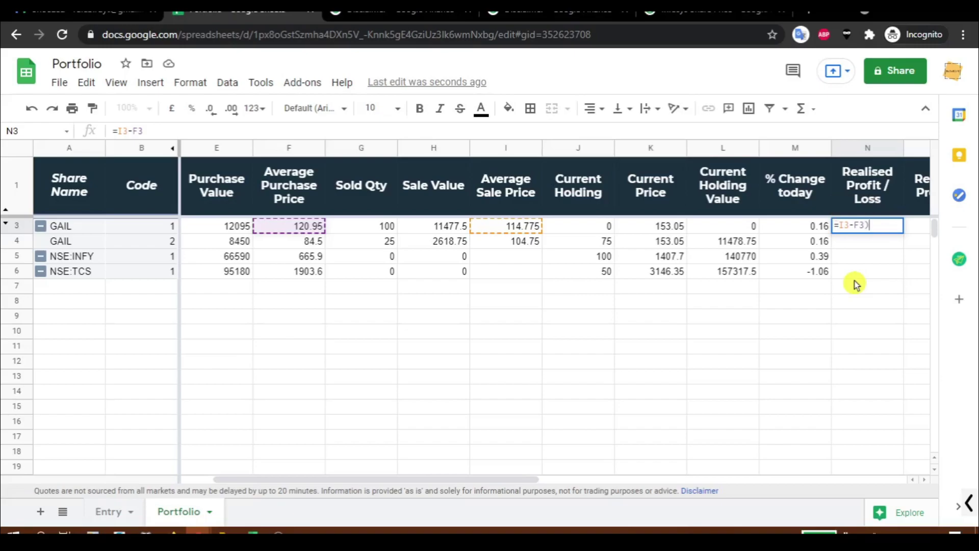
click(837, 225)
text((*)
key(BackSpace)
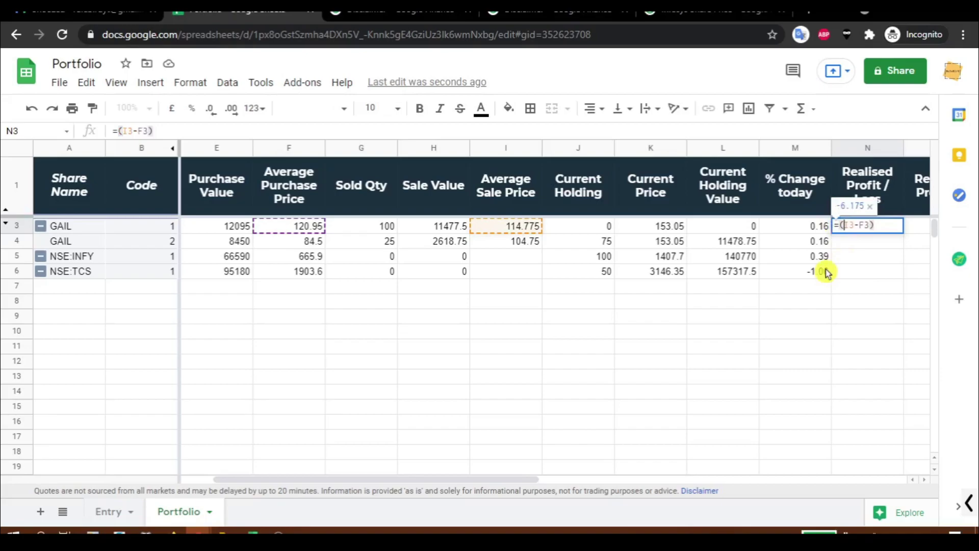
click(879, 229)
text(*)
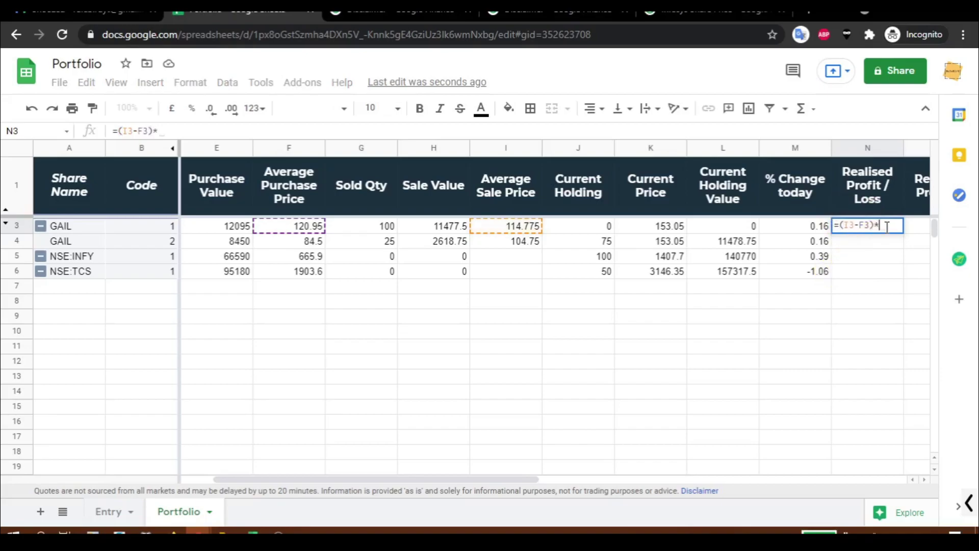
click(356, 223)
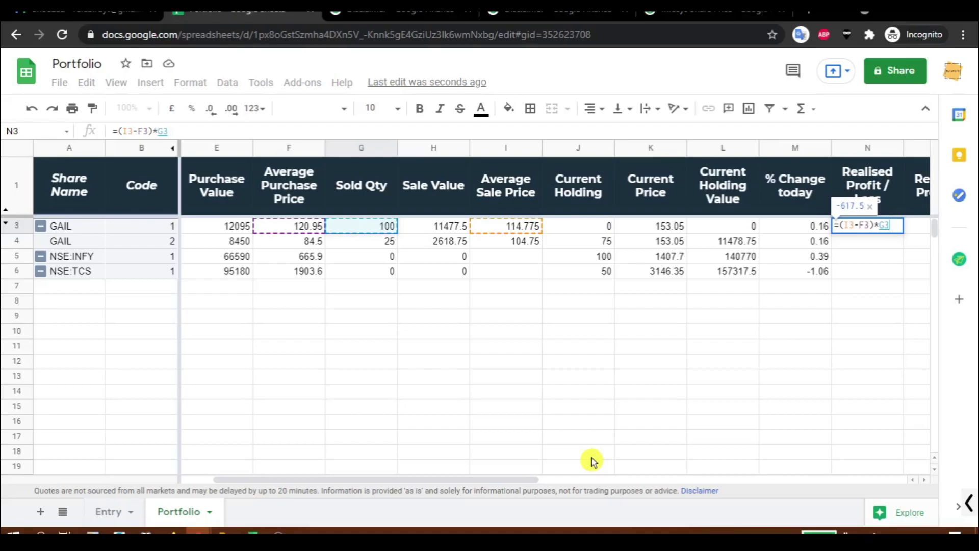
key(Return)
key(Up)
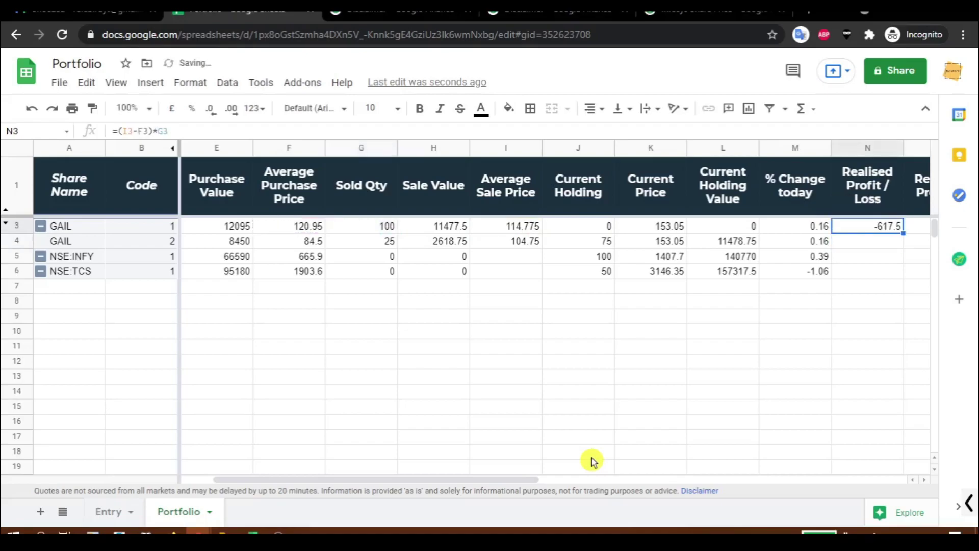
key(Return)
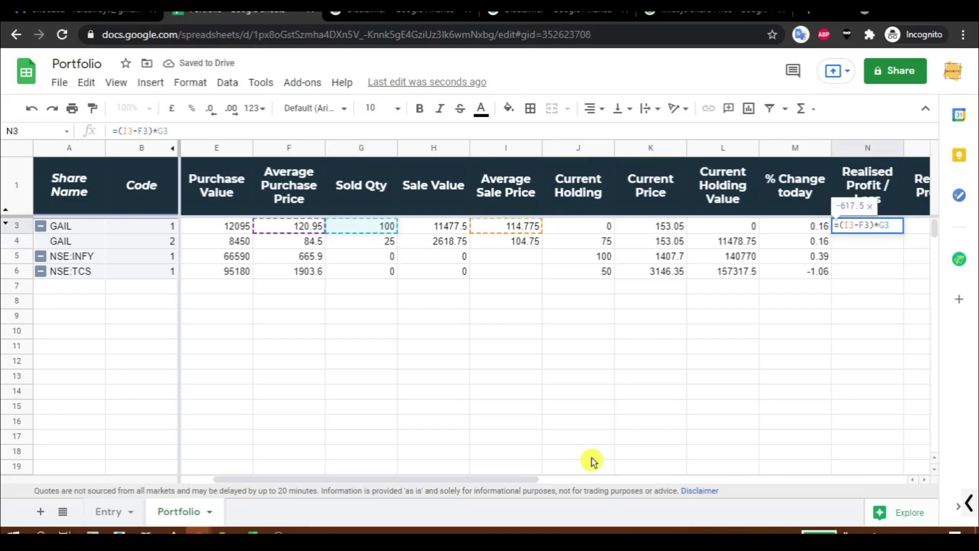
key(Escape)
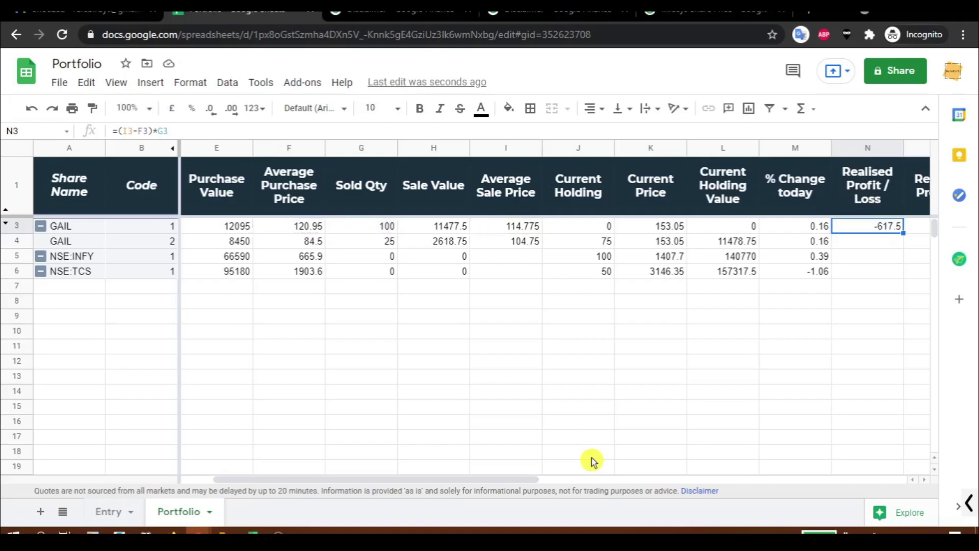
Copy the Realised Profit / Loss formula into N4 as =(I4-F4)*G4 and compare it with the average prices in F4 and I4.
key(Down)
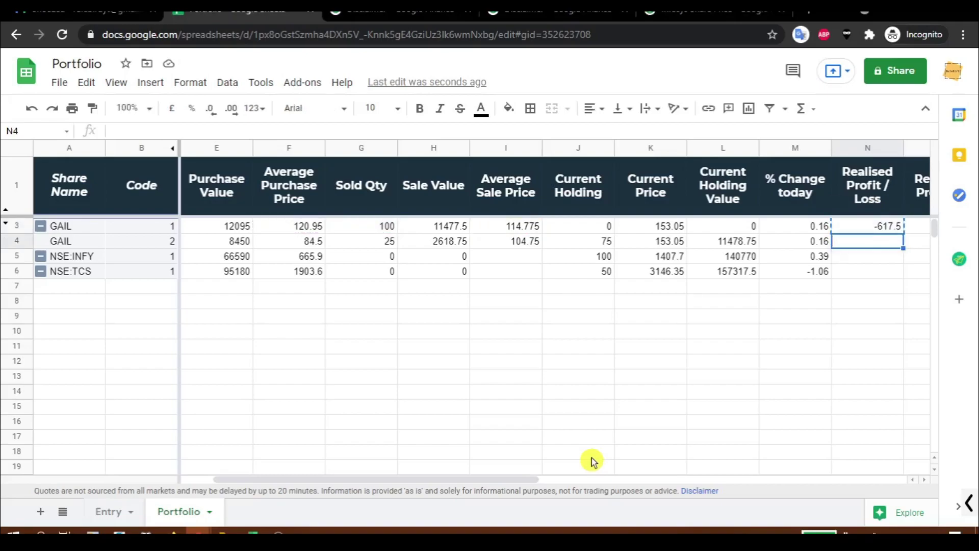
text(=(I4-F4)*G4)
key(F2)
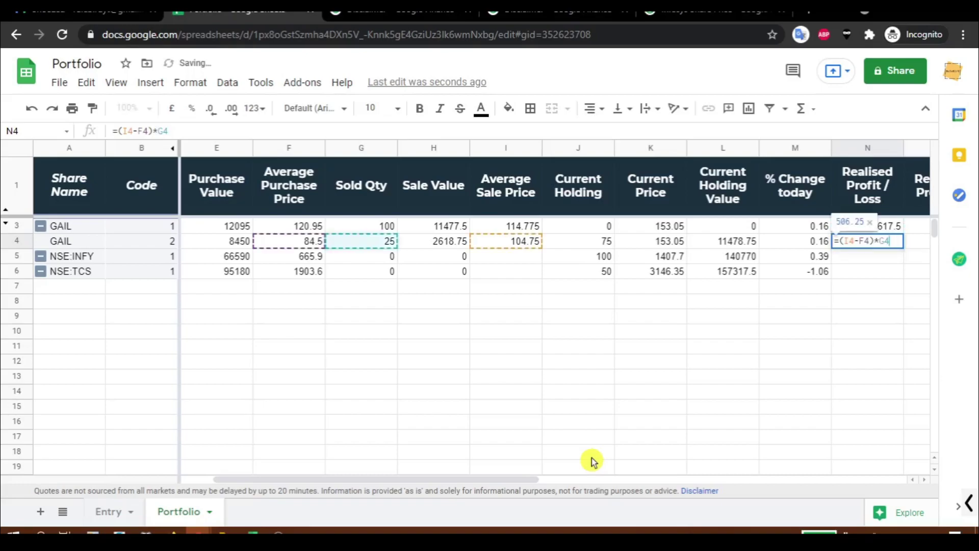
key(Escape)
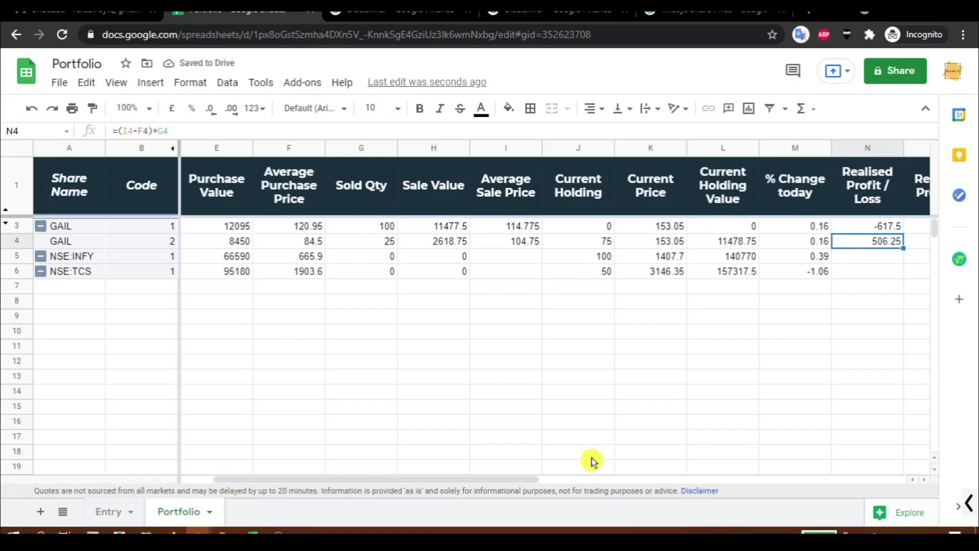
click(294, 247)
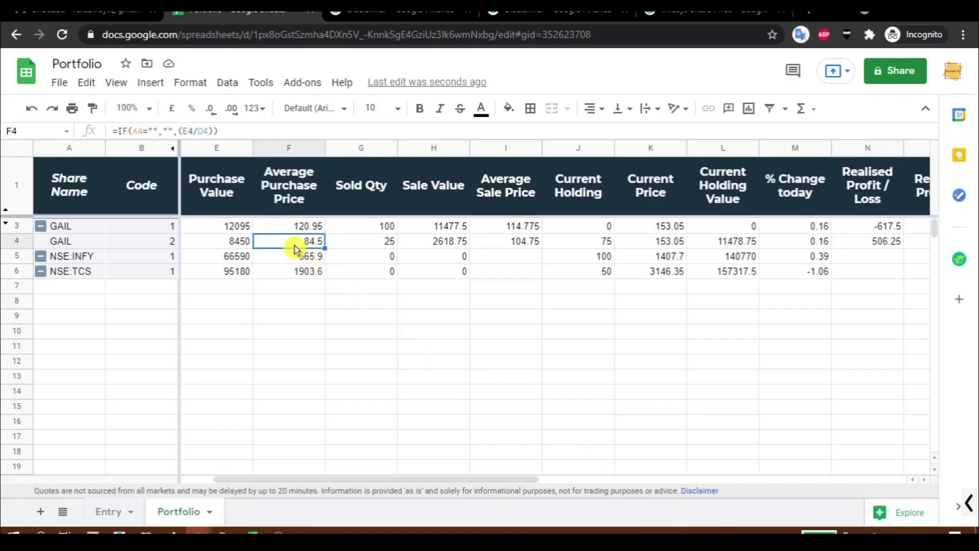
click(517, 242)
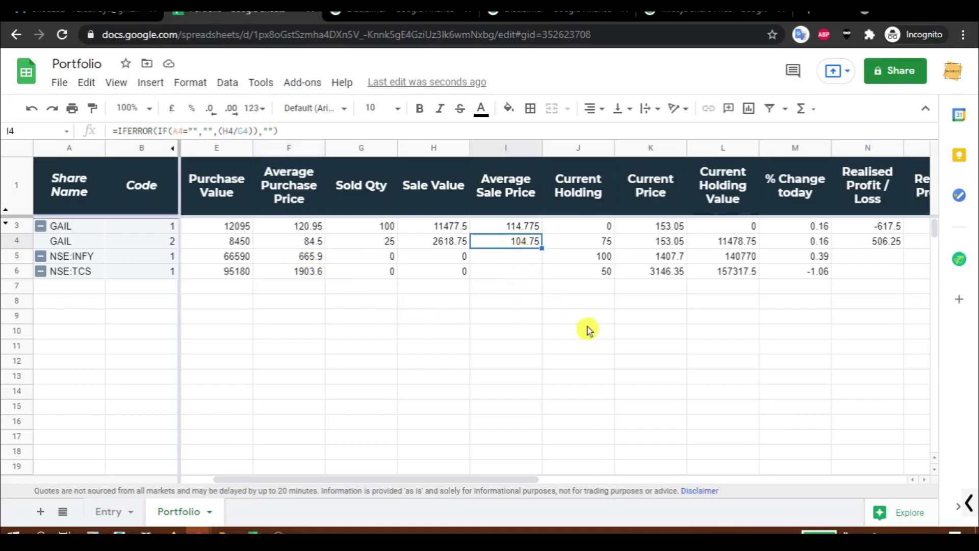
Fill the Realised Profit / Loss formula from N4 down column N to row 1000.
click(871, 245)
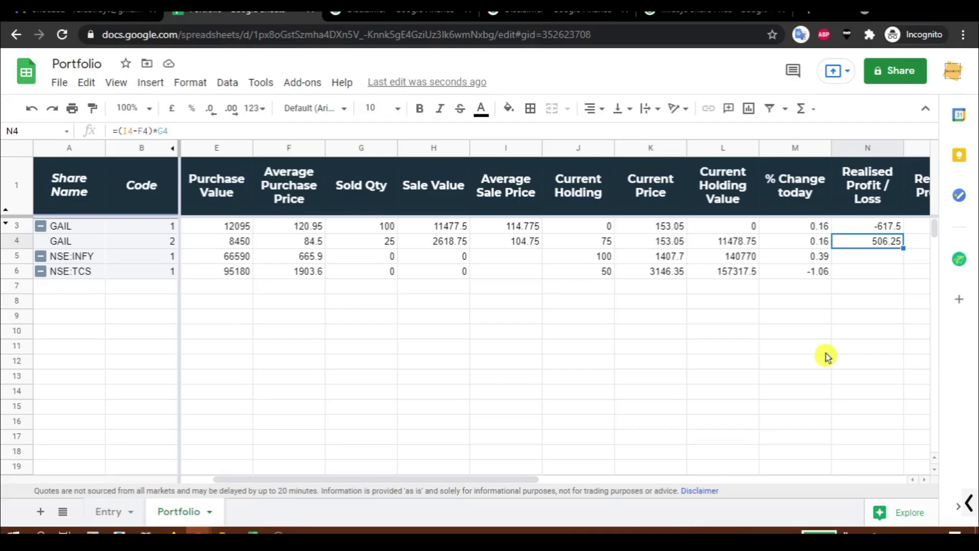
key(ctrl+c)
key(ctrl+shift+Down)
key(ctrl+v)
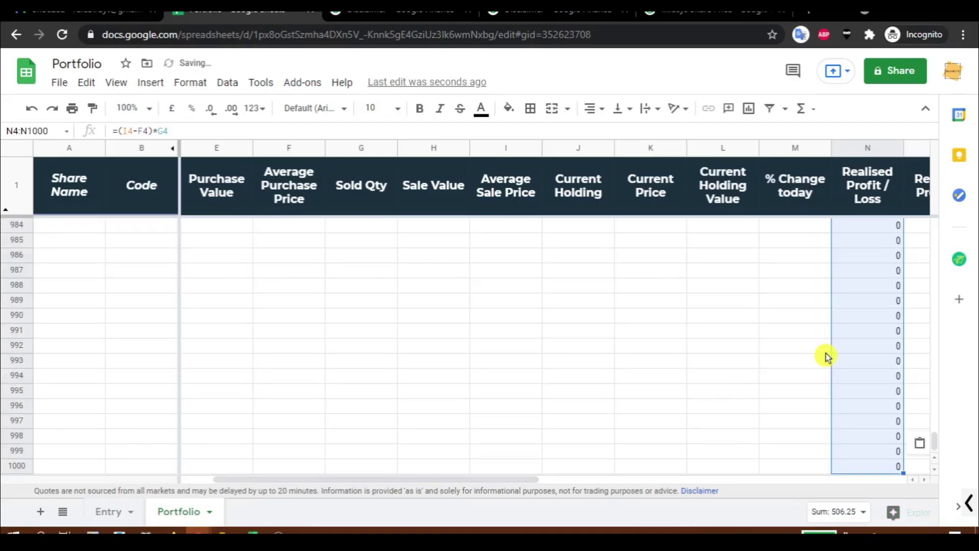
Check the filled Realised Profit / Loss cells in the share rows of column N, ending at N3.
key(ctrl+Up)
key(Down)
key(Down)
key(Down)
key(Down)
key(Up)
key(Up)
key(Up)
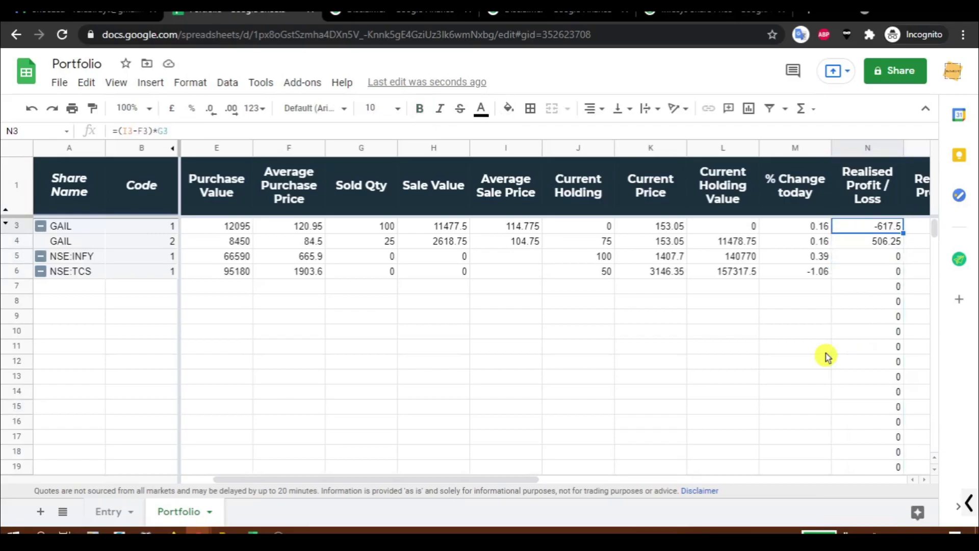
Replace the N3 formula with =IF(A3="","",(I3-F3)*G3) so rows without a share name stay blank.
key(F2)
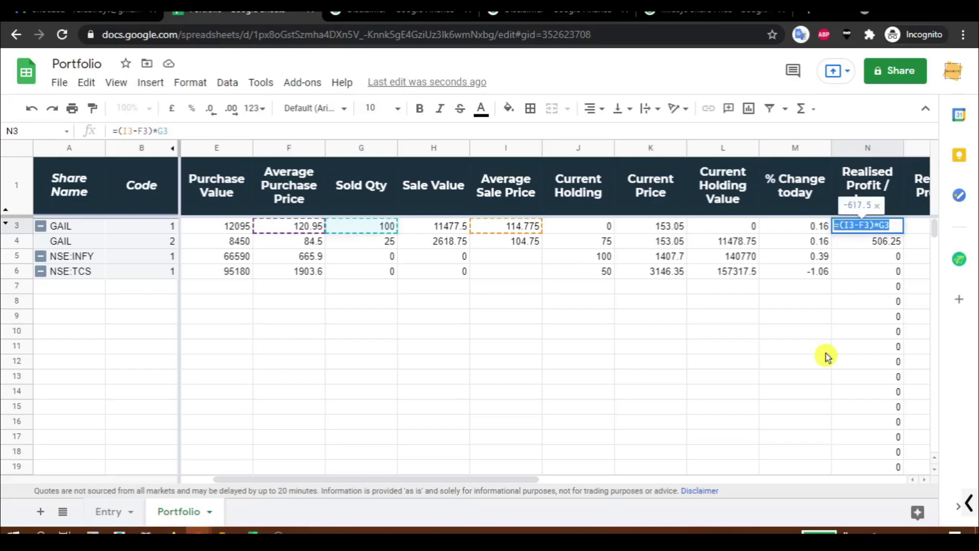
key(Escape)
text(=IF()
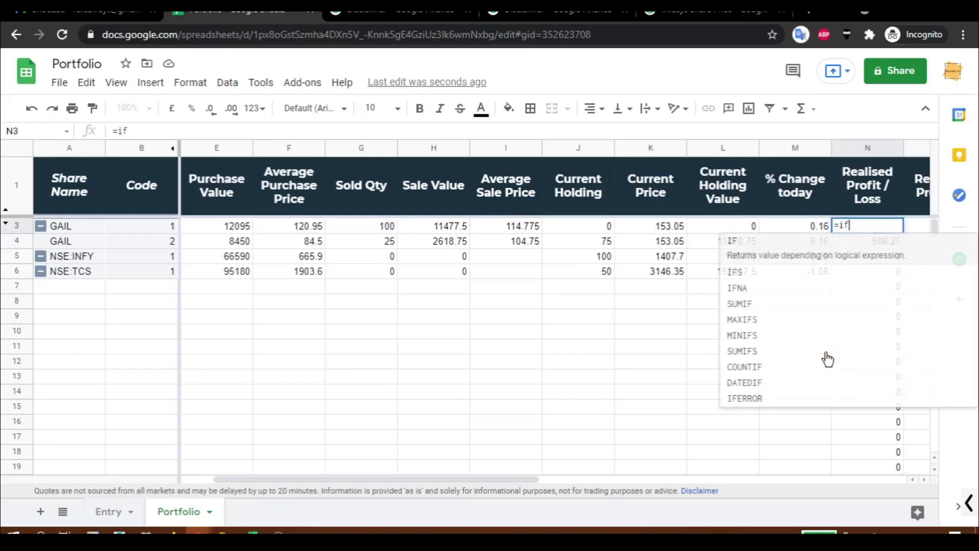
key(Left)
key(Left)
key(Left)
key(Left)
key(Left)
key(Left)
key(Left)
key(Left)
key(Left)
key(Left)
key(Left)
text(="","",)
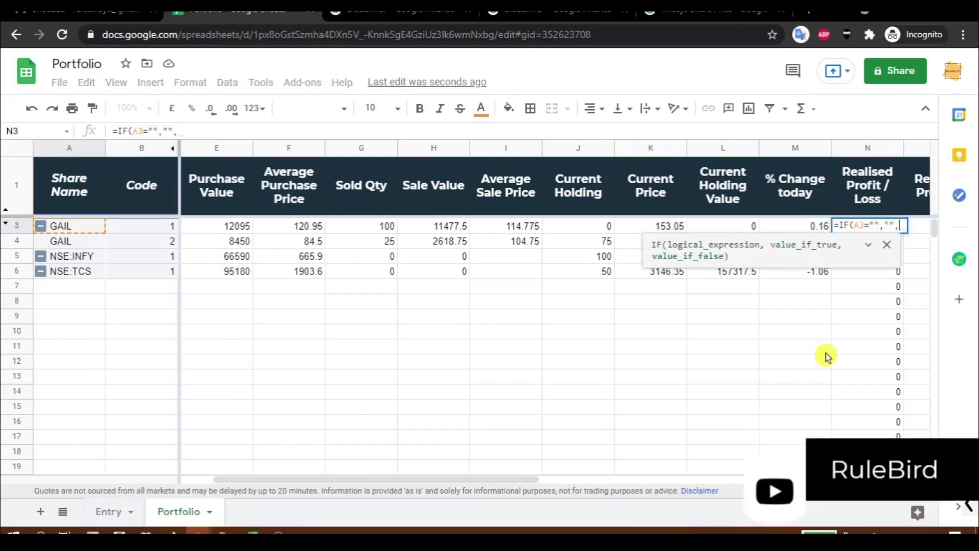
text(=(I3-F3)*G3)
key(Return)
Fill the IF-based Realised Profit / Loss formula from N3 down the rest of the column.
key(Return)
key(ctrl+shift+Down)
key(ctrl+Up)
key(ctrl+Down)
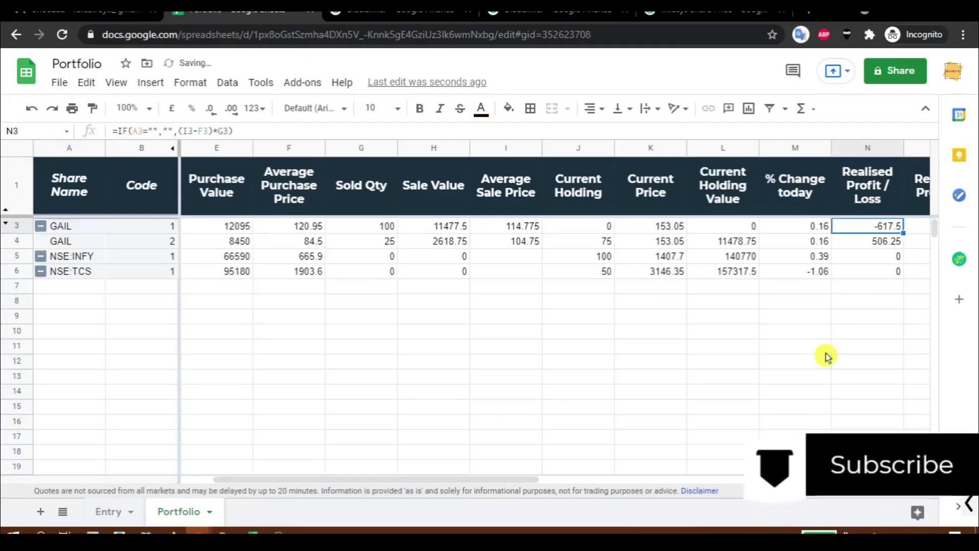
Check the IF-based Realised Profit / Loss formulas for each share row in column N.
key(Up)
key(Up)
key(Down)
key(Down)
key(Up)
key(Up)
key(Up)
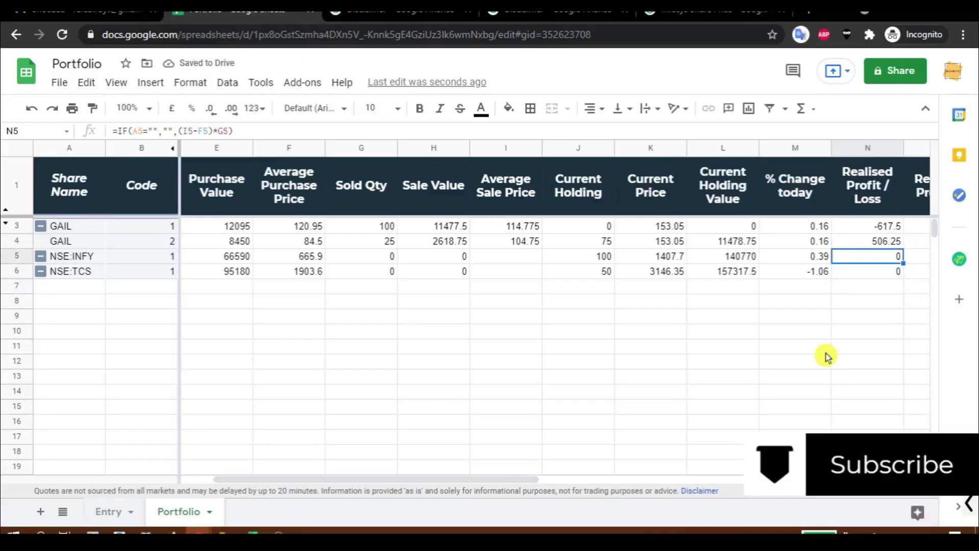
key(Down)
key(Down)
key(Down)
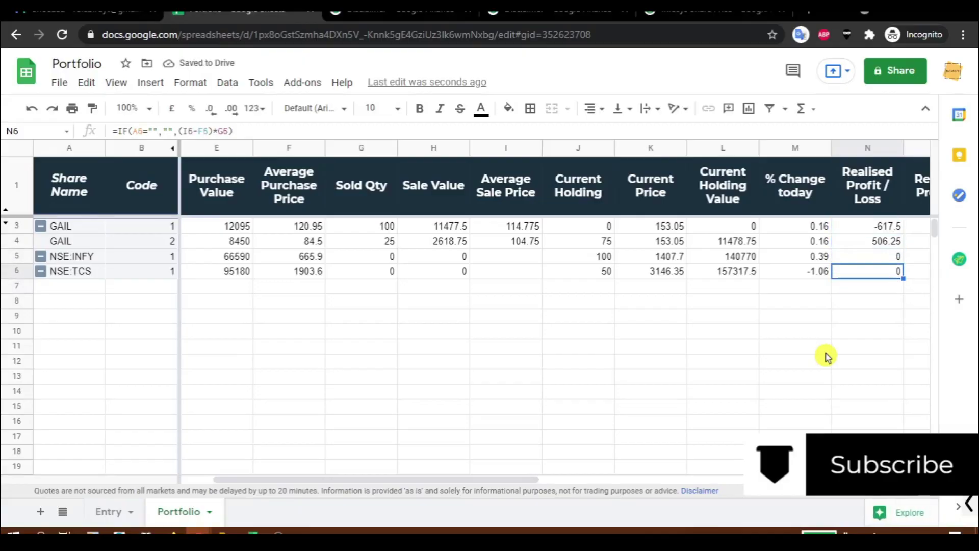
Enter =N3/(F3*G3)% in O3 to calculate the first GAIL row's Realised Profit %.
key(ctrl+Up)
key(ctrl+Left)
key(Right)
key(Right)
key(Right)
key(Right)
key(Right)
key(Right)
key(Right)
key(Right)
key(Right)
key(Right)
key(Right)
key(Right)
key(Right)
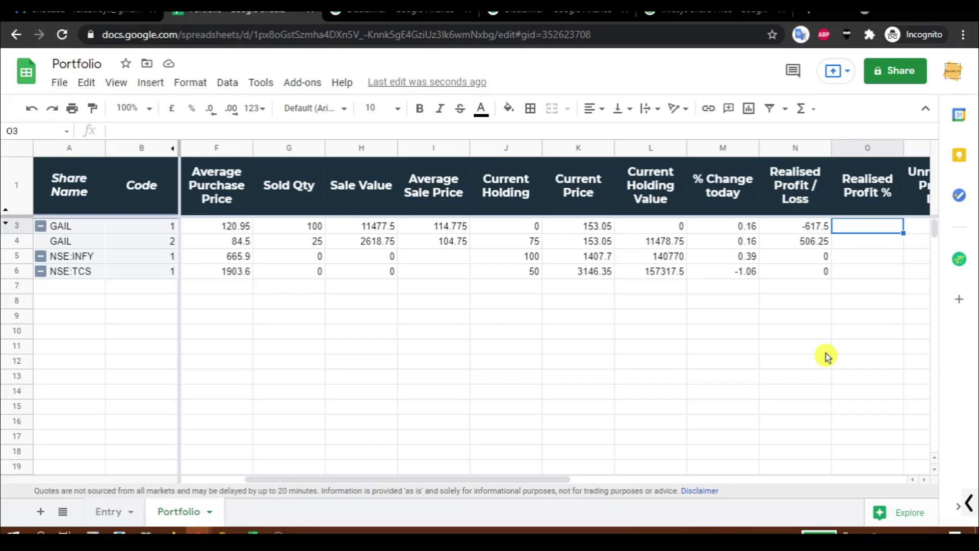
text(=)
key(Left)
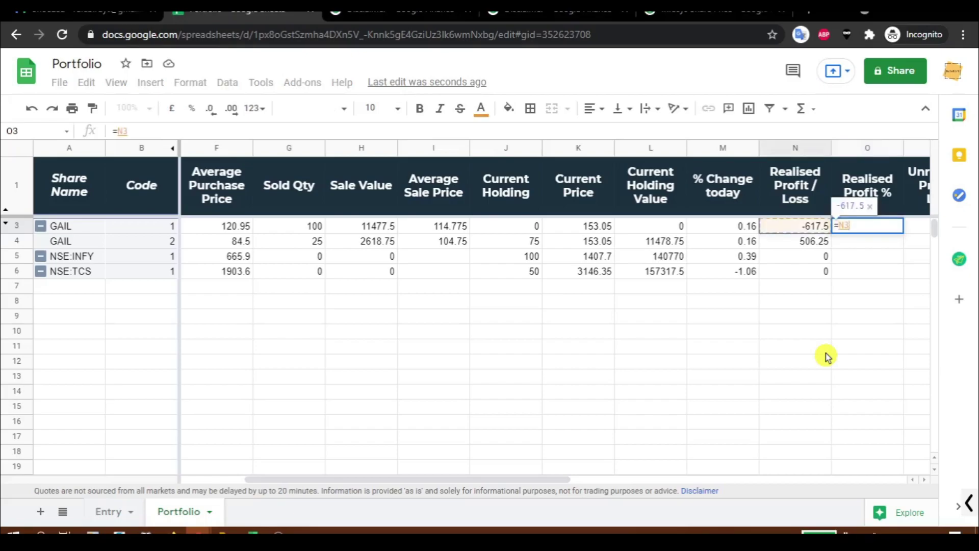
text(/()
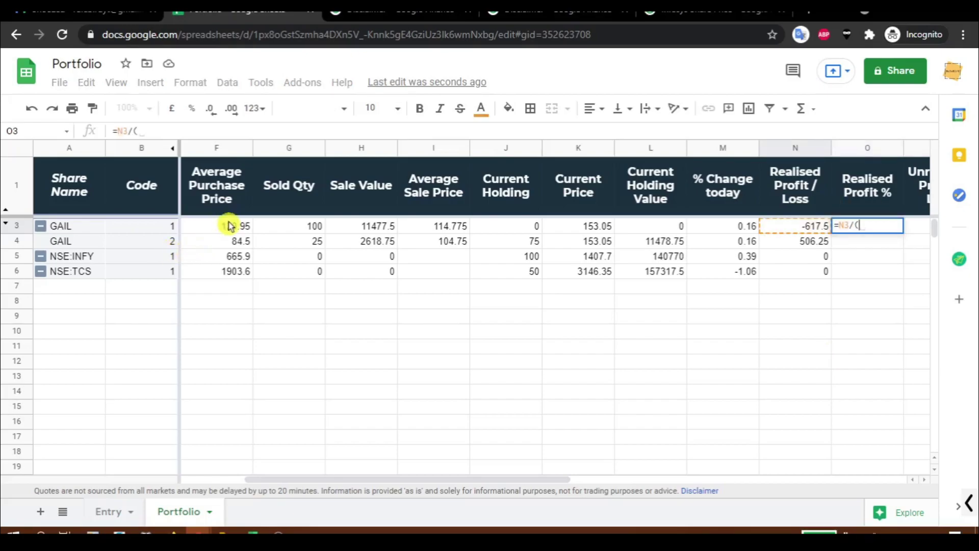
click(229, 229)
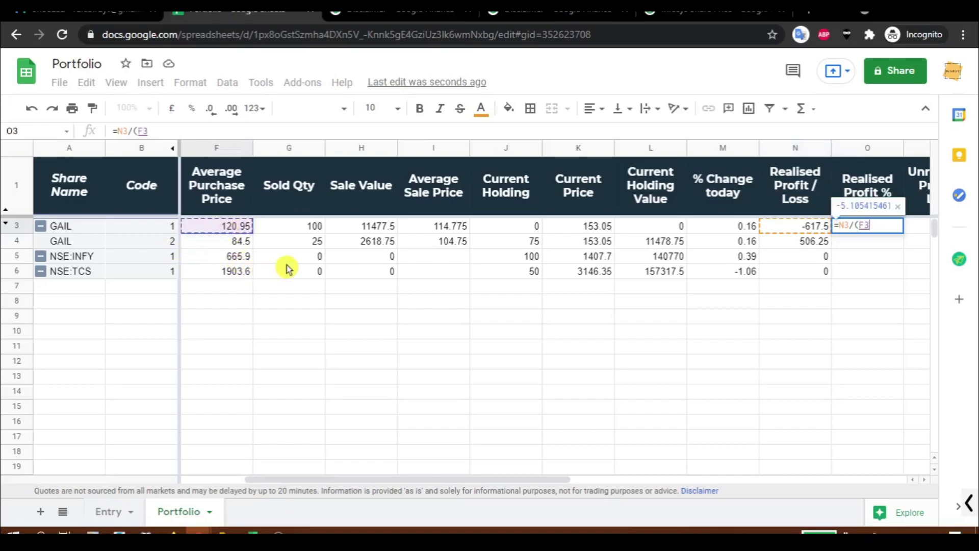
text(*)
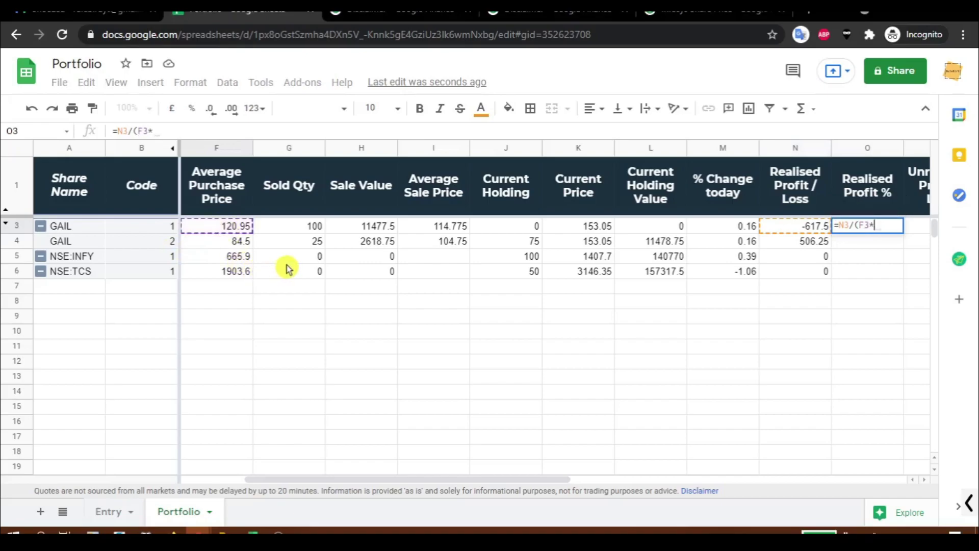
click(287, 228)
text())
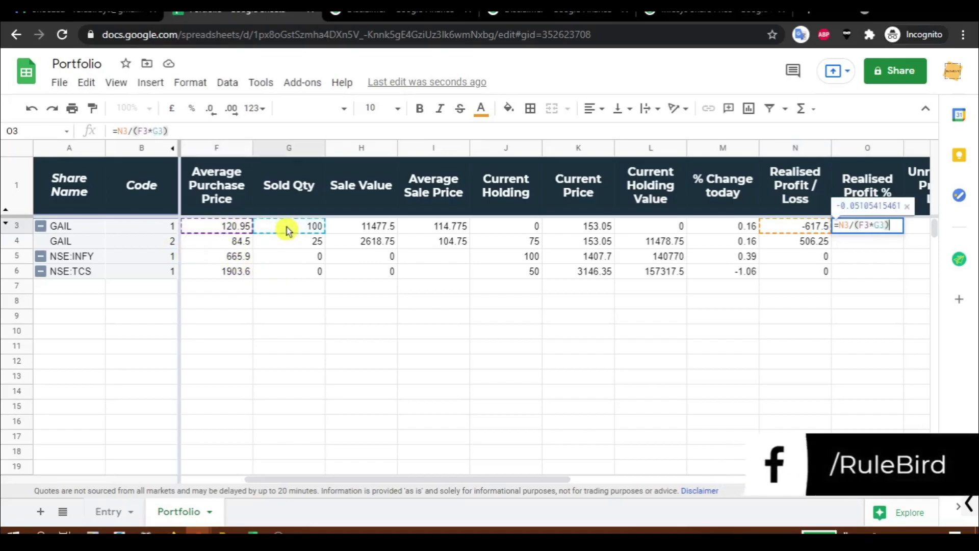
text(%)
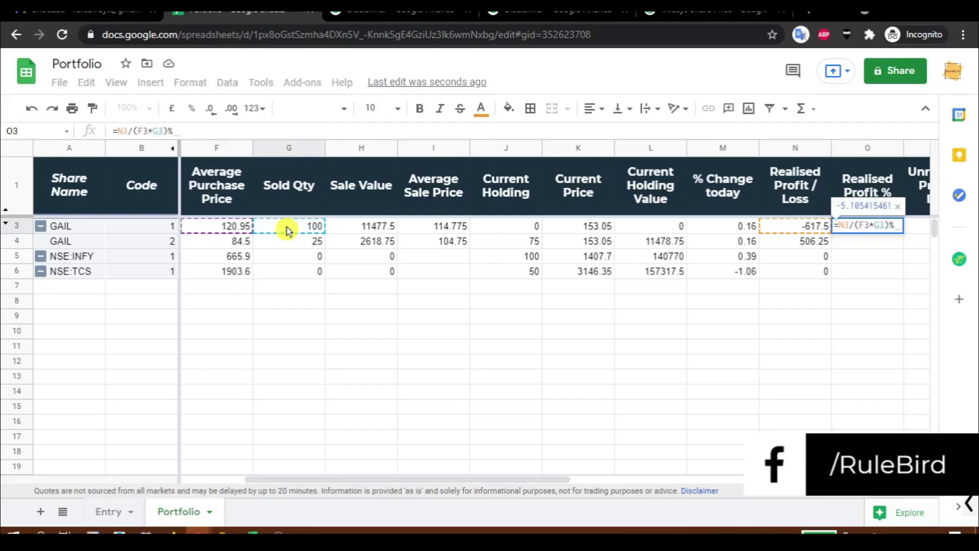
key(Return)
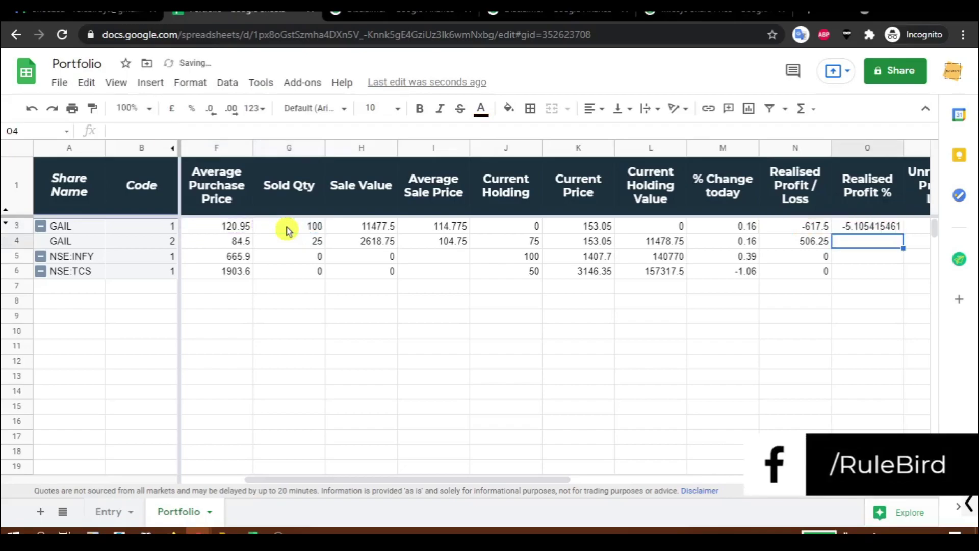
Fill the Realised Profit % formula from O3 into O4 and inspect its cell references.
key(ctrl+d)
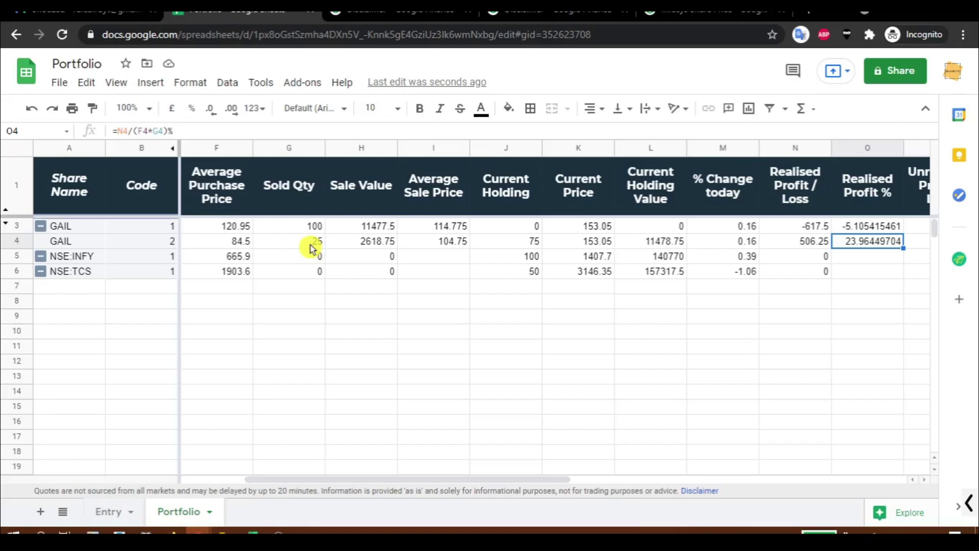
key(F2)
key(Return)
Enter 25 in E9 and 2618.75 in F9 as a manual check of the sold quantity and sale value for GAIL code 2.
key(Up)
key(Left)
key(Left)
key(Left)
key(Left)
key(Left)
key(Left)
key(Left)
key(Left)
key(Left)
key(Left)
key(Left)
key(Right)
key(Right)
key(Right)
key(Down)
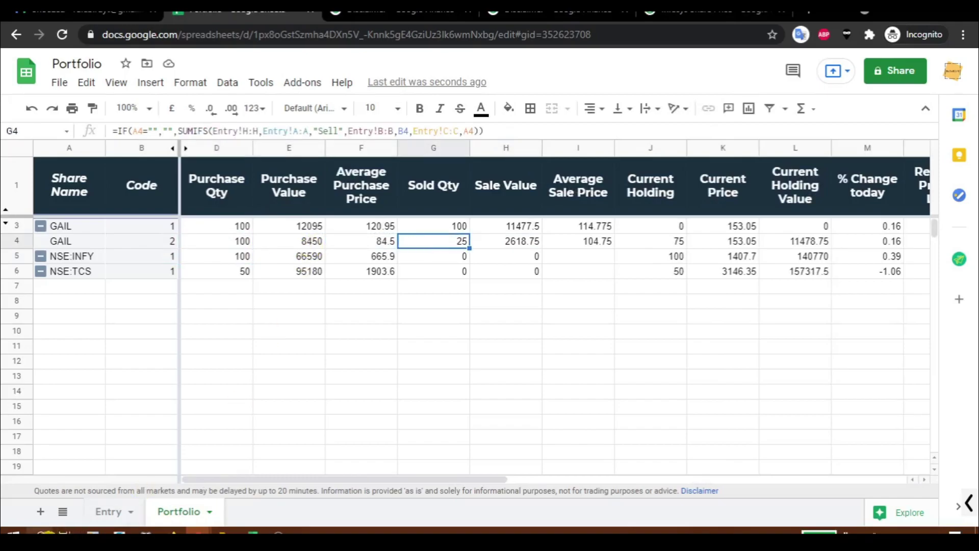
key(Left)
key(Down)
key(Left)
key(Down)
key(Down)
key(Down)
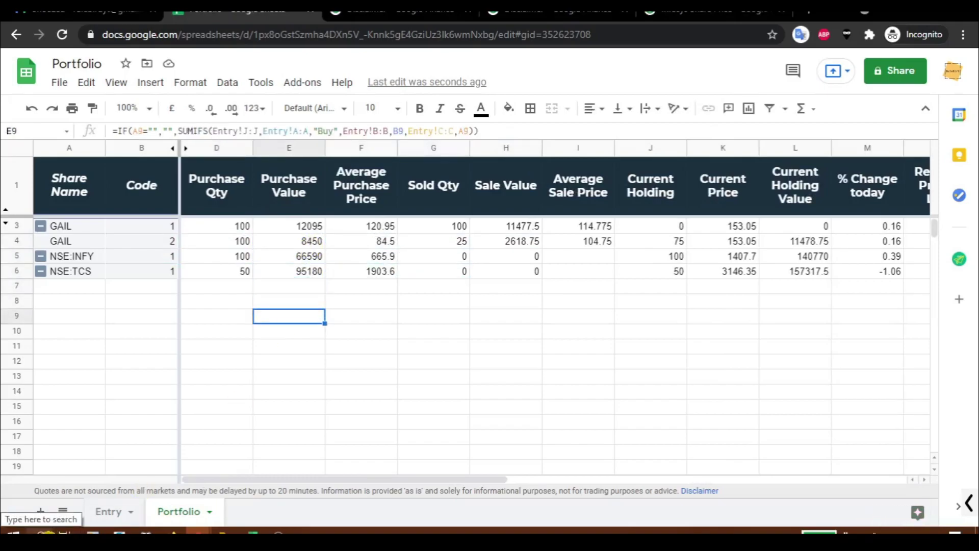
text(25)
key(Tab)
text(2)
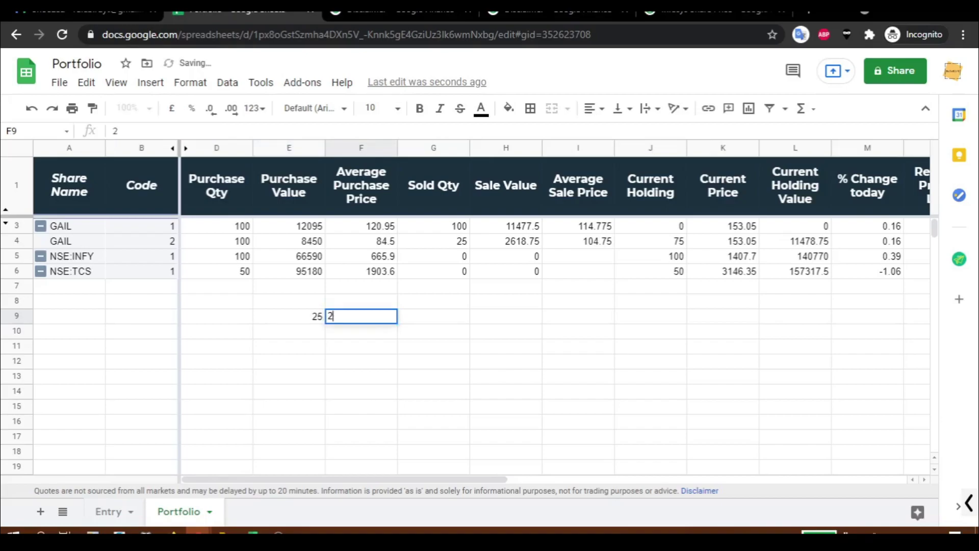
text(618.75)
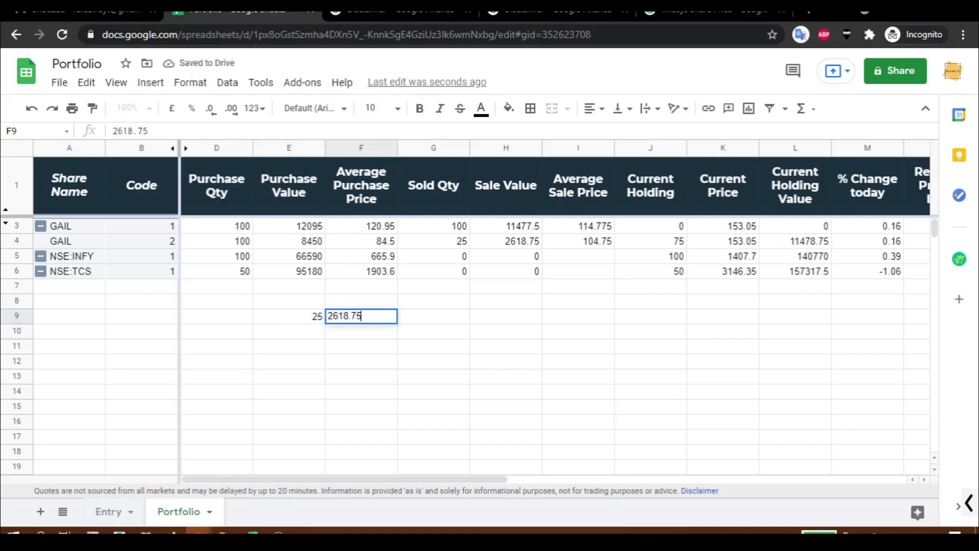
key(Return)
Enter 25 in E10 and =E10*F4 in F10 to calculate the purchase cost of the sold shares.
text(25)
key(Tab)
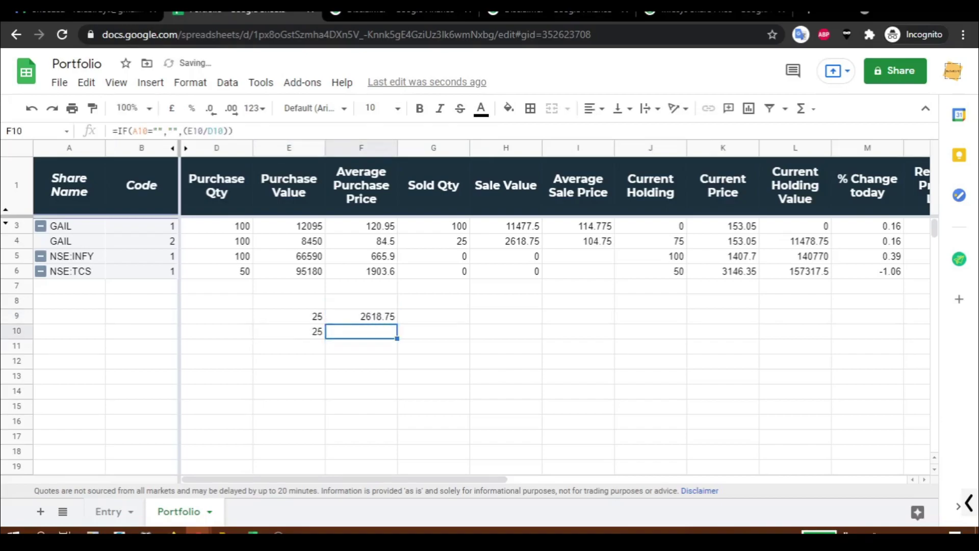
text(=)
key(Left)
text(*)
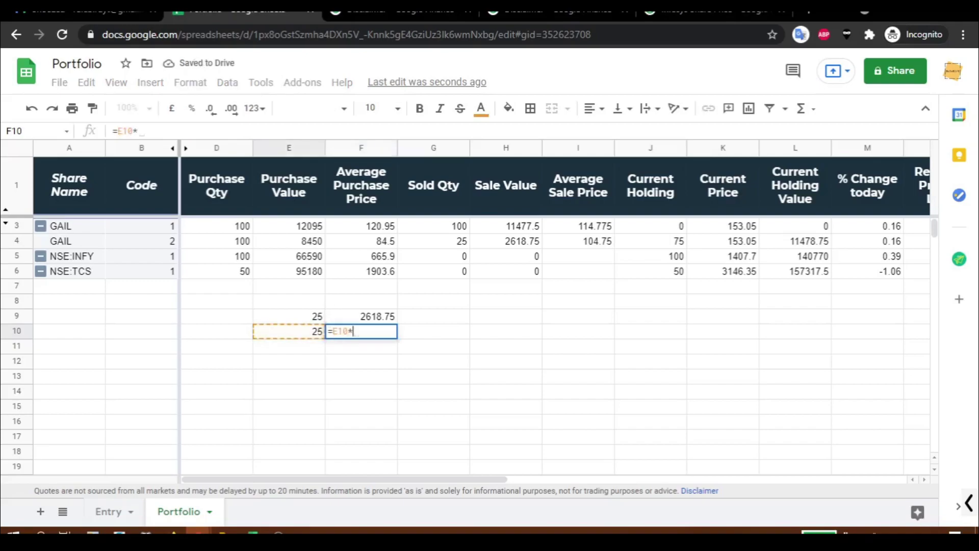
click(387, 246)
key(Return)
Enter =F9-F10 in F11 to calculate the profit on the sold shares.
key(Up)
key(Right)
key(Down)
key(Up)
key(Down)
text(=)
key(Up)
key(Up)
text(-)
key(Up)
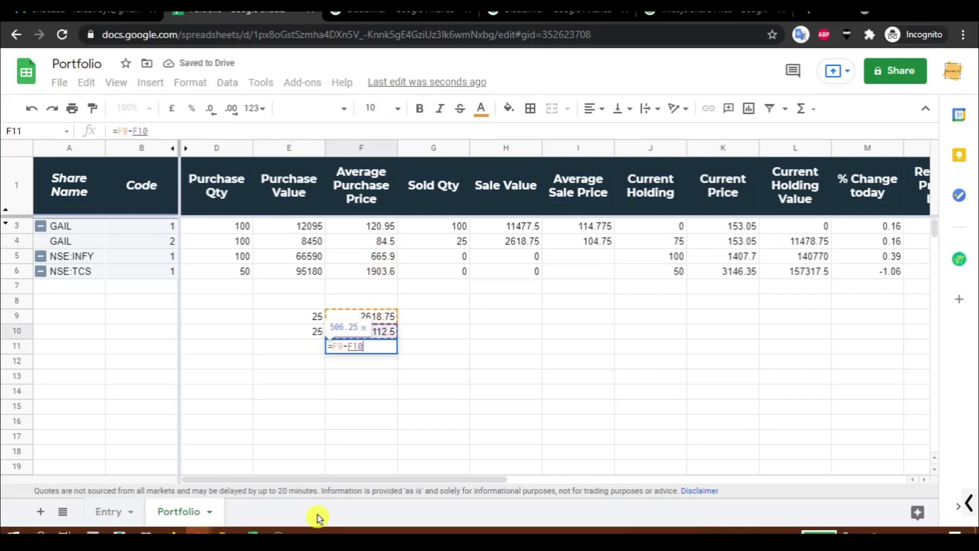
key(Return)
Compare the manual profit in F11 with GAIL code 2's Realised Profit / Loss in column N.
key(Up)
key(Right)
key(Right)
key(Right)
key(Right)
key(Right)
key(Right)
key(Right)
key(Right)
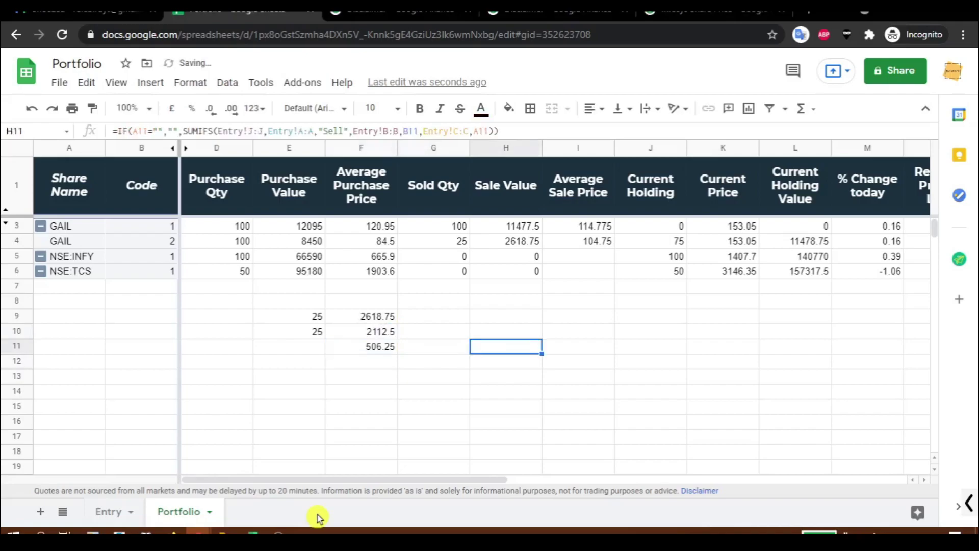
key(Up)
key(Up)
key(Up)
key(Up)
key(Up)
key(Up)
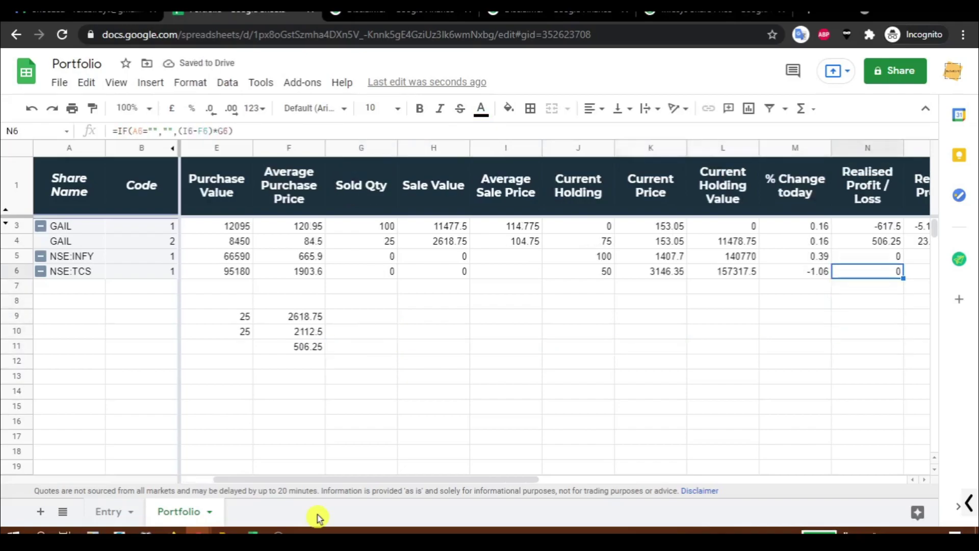
Enter =F11/F10% in F12 to calculate the profit percentage on the cost of the sold shares.
key(Left)
key(Left)
key(Left)
key(Left)
key(Left)
key(Left)
key(Left)
key(Left)
key(Down)
key(Down)
key(Down)
key(Down)
key(Down)
key(Down)
key(Down)
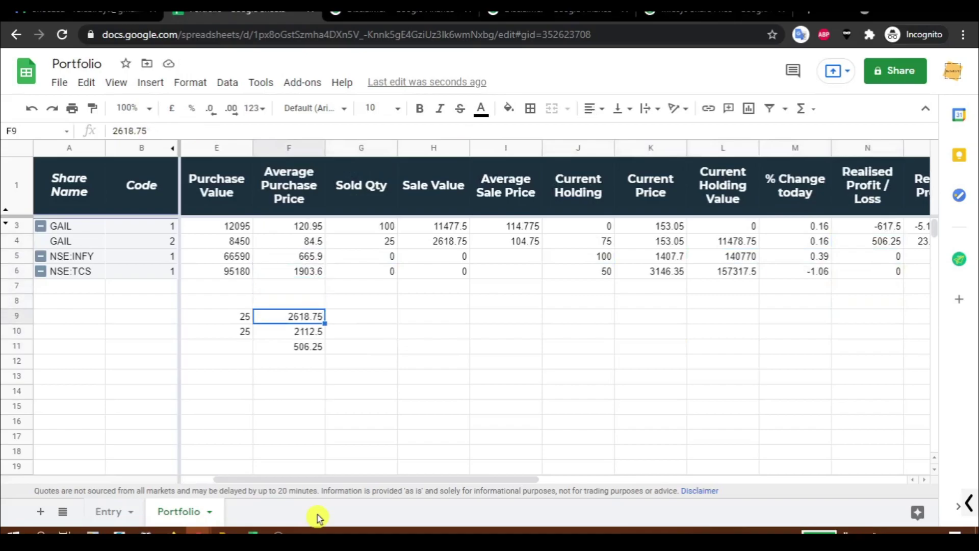
key(Up)
key(Down)
key(Up)
key(Down)
text(=)
key(Up)
text(/)
key(Up)
key(Up)
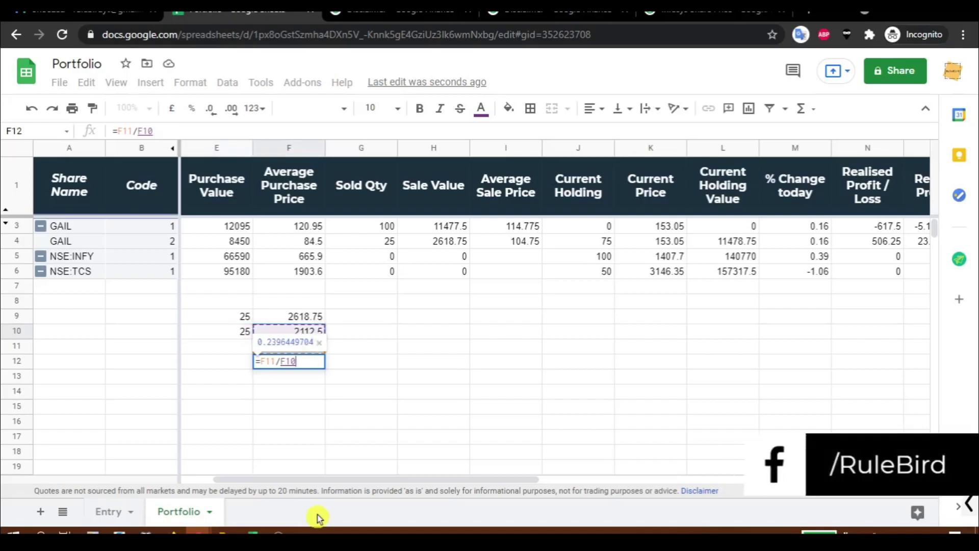
text(%)
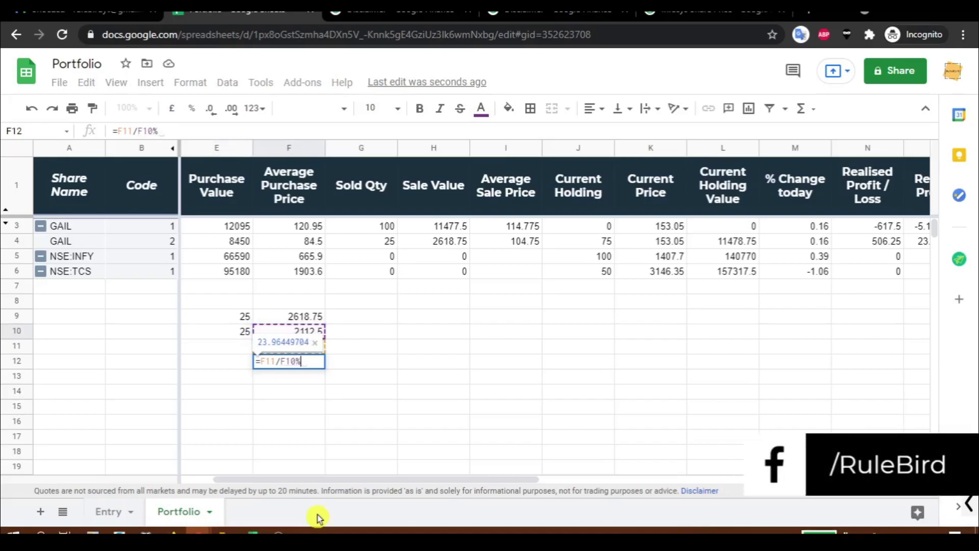
key(Return)
key(Up)
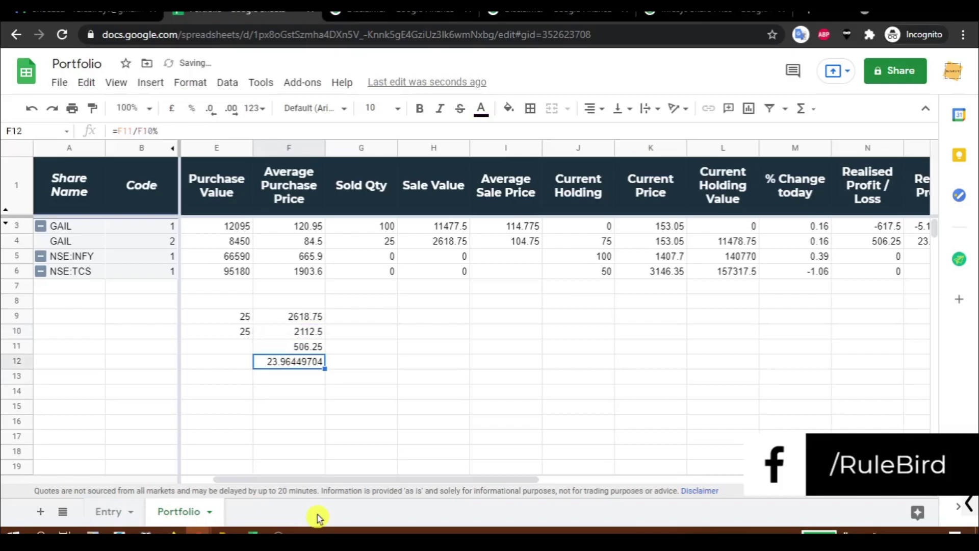
key(Up)
key(Down)
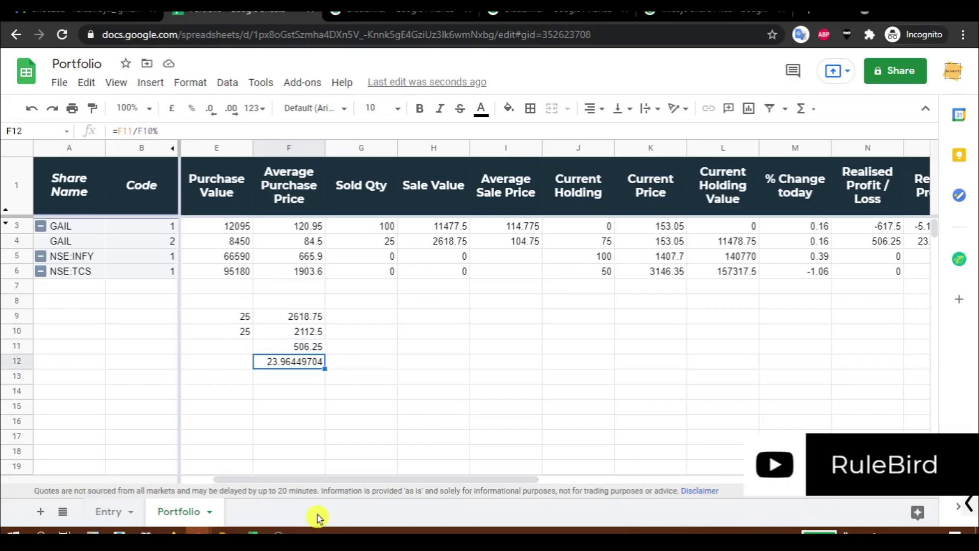
Change the F12 formula to =F11/E4% so the profit is measured against GAIL code 2's total Purchase Value.
key(Return)
key(BackSpace)
key(BackSpace)
key(BackSpace)
key(BackSpace)
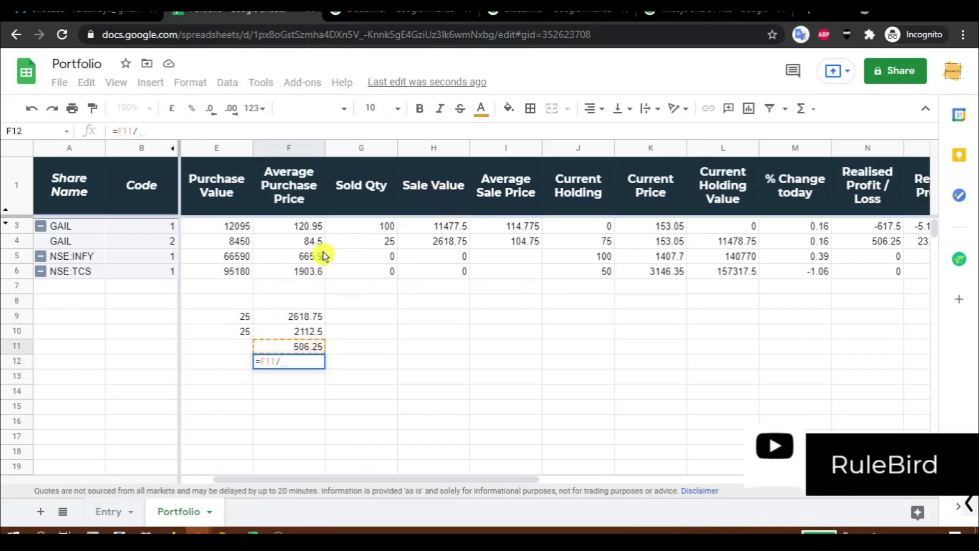
click(238, 244)
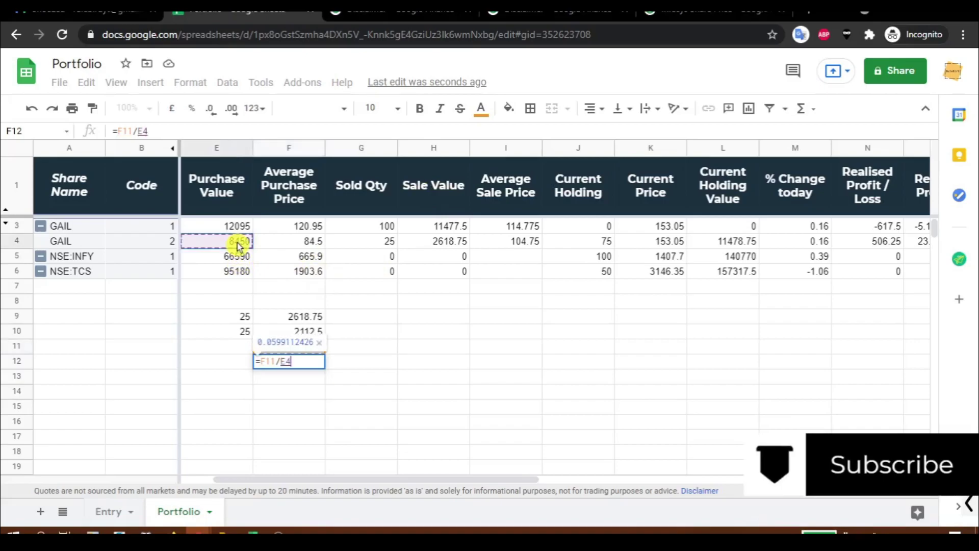
text(%)
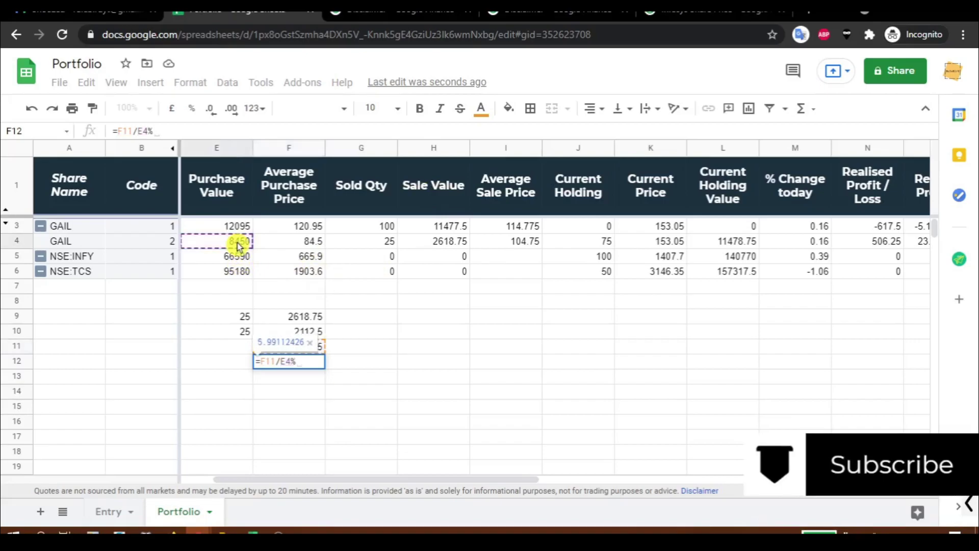
Correct the percentage check in F12 to divide by the cost of the sold shares, using =F11/F10%.
key(Return)
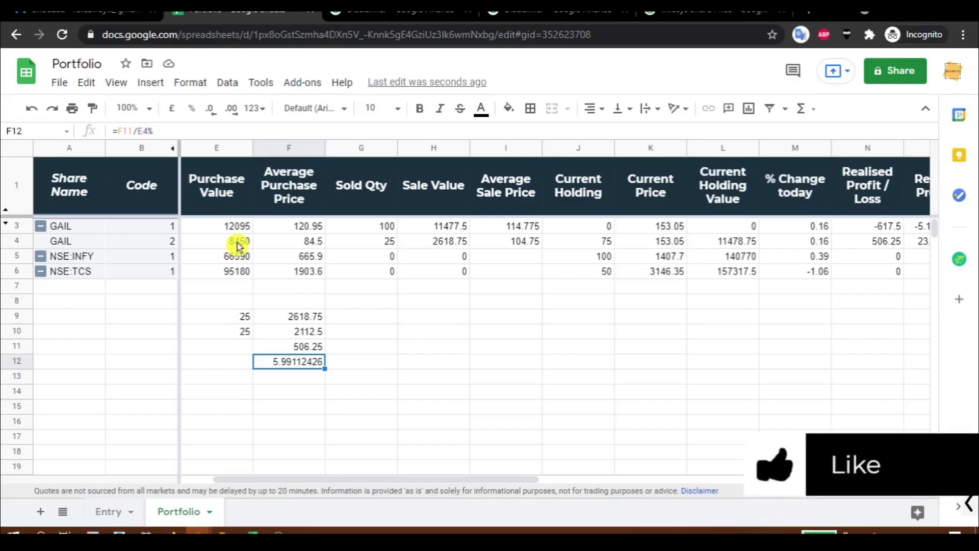
key(Return)
key(BackSpace)
key(BackSpace)
key(BackSpace)
text(F10%)
key(Return)
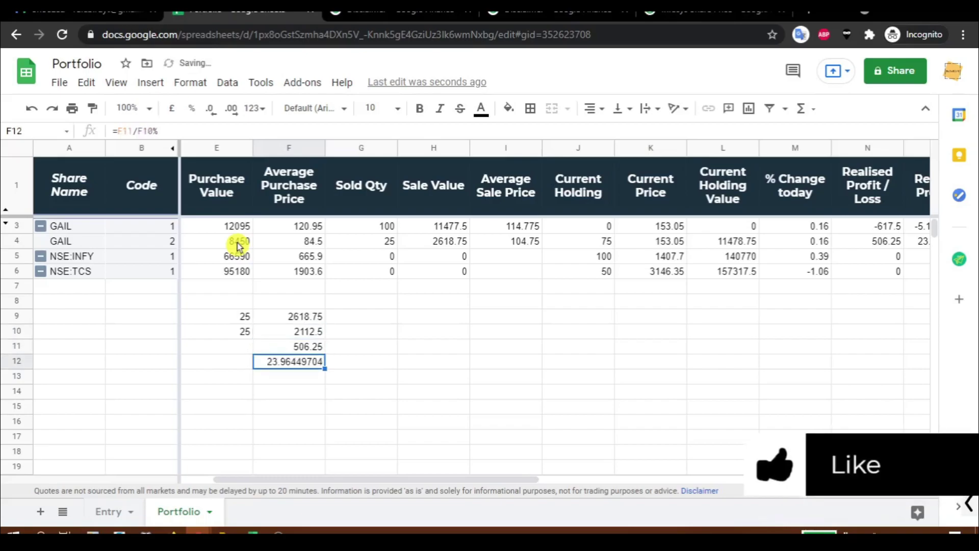
key(Return)
key(Tab)
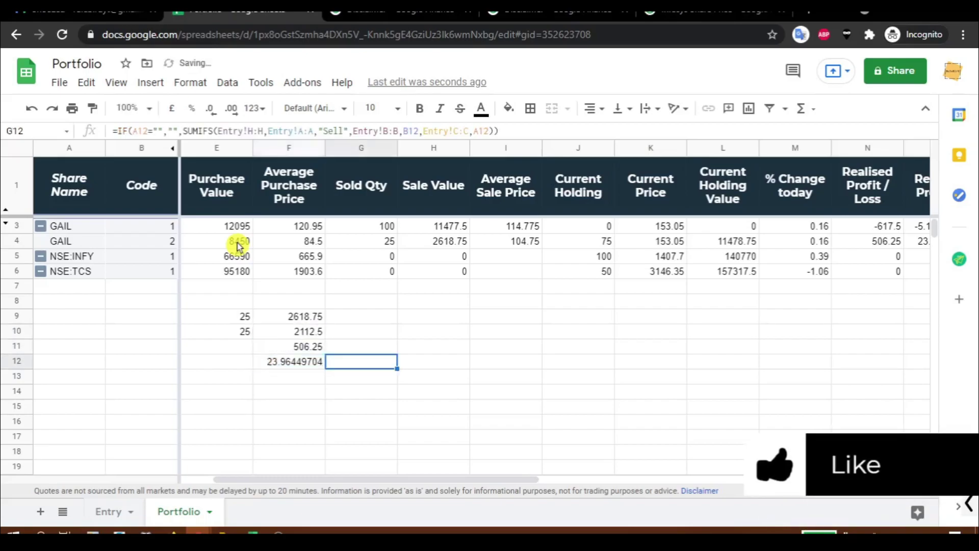
Compare the F12 check with the Realised Profit % column and examine the formulas in O4 and O3.
key(Up)
key(Up)
key(Up)
key(Up)
key(Up)
key(Up)
key(Up)
key(Up)
key(Up)
key(Up)
key(Right)
key(Right)
key(Right)
key(Right)
key(Right)
key(Right)
key(Right)
key(Right)
key(Down)
key(Down)
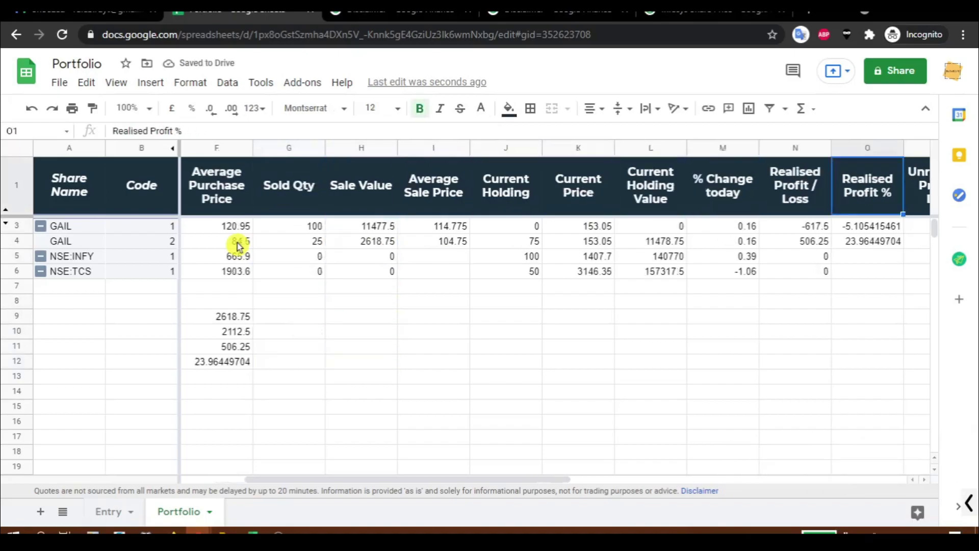
key(Return)
key(Escape)
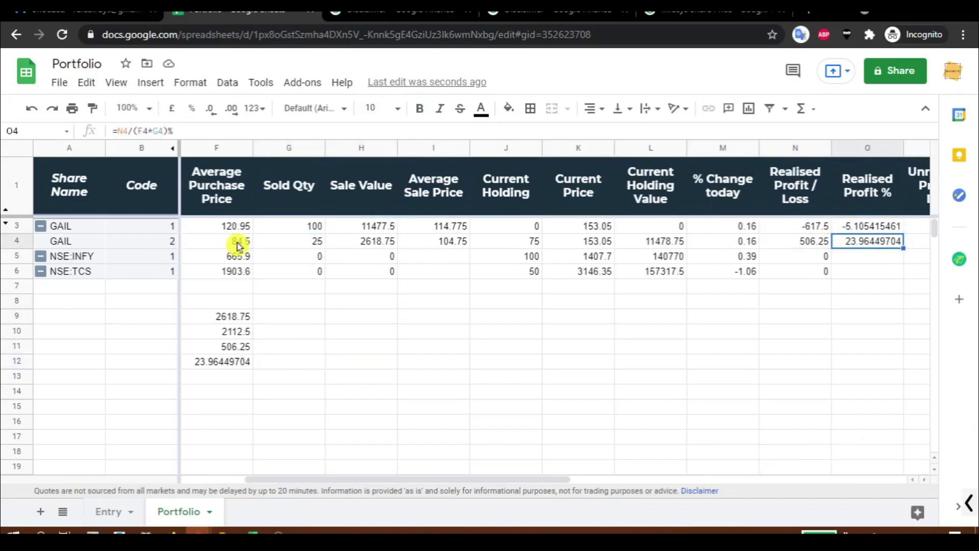
key(Up)
key(Return)
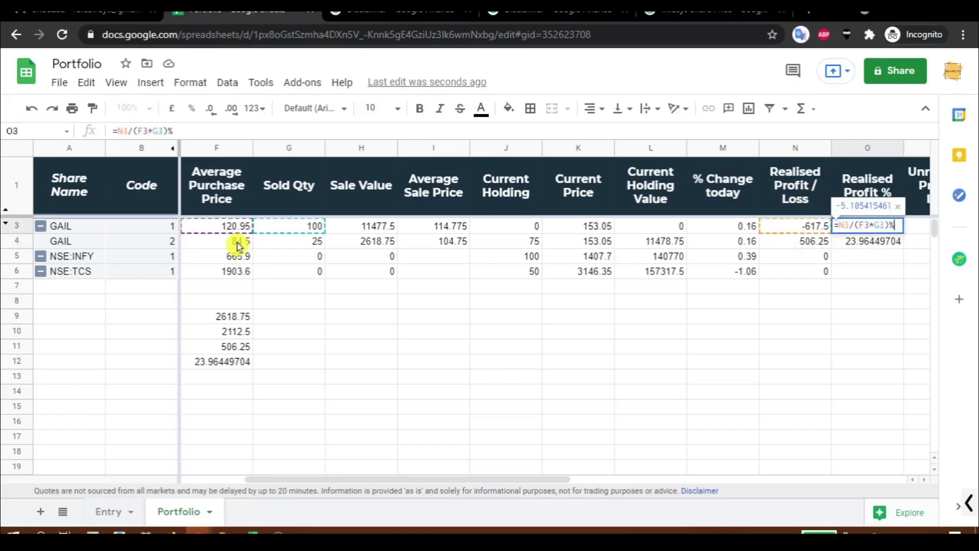
key(Escape)
Wrap the O3 Realised Profit % formula in a blank check on the share name: =IF(A3="","",(N3/(F3*G3)%)).
key(Return)
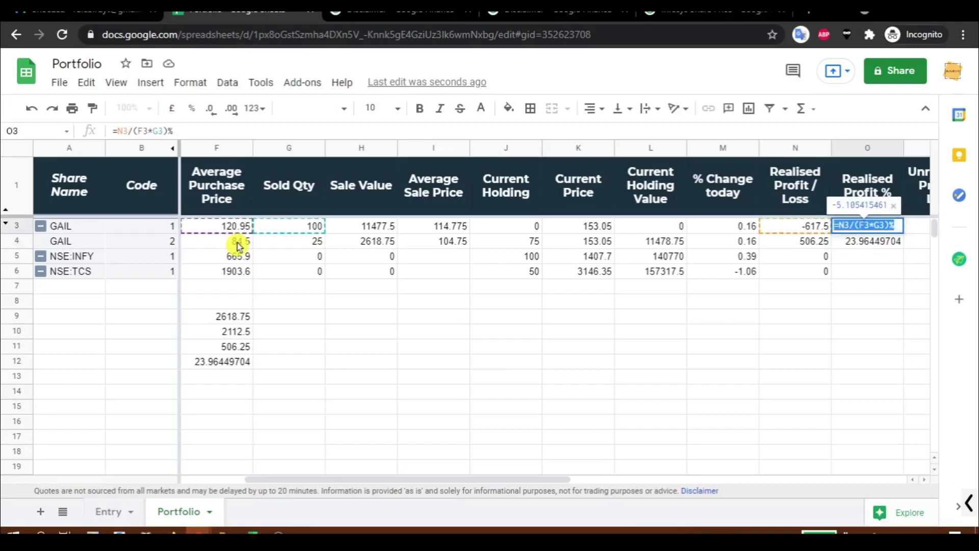
key(Escape)
text(=IF()
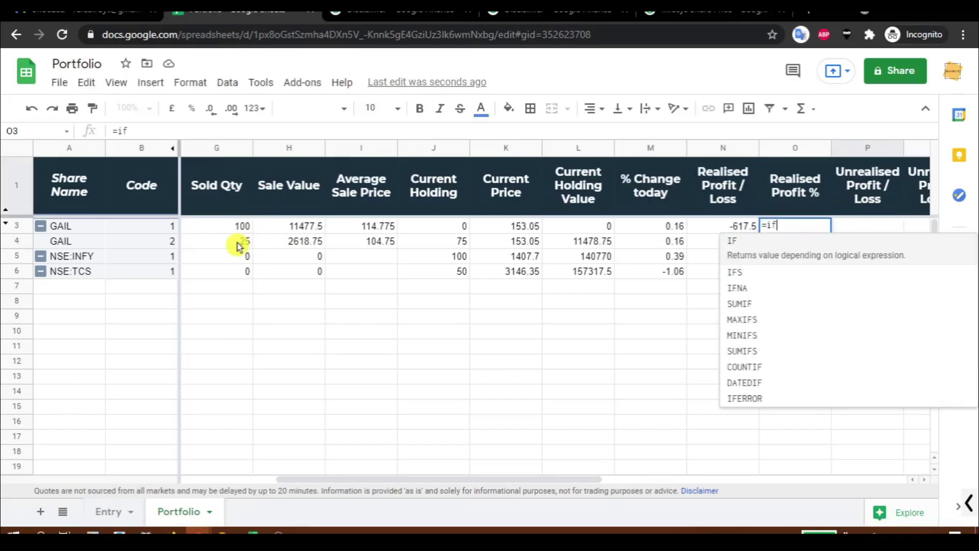
click(65, 229)
text(=)
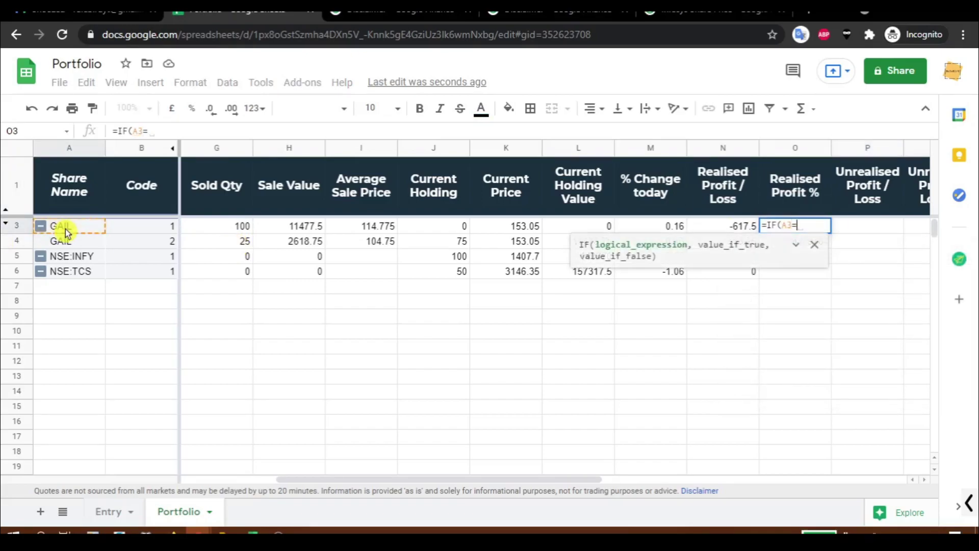
text("","",=N3/(F3*G3)%)
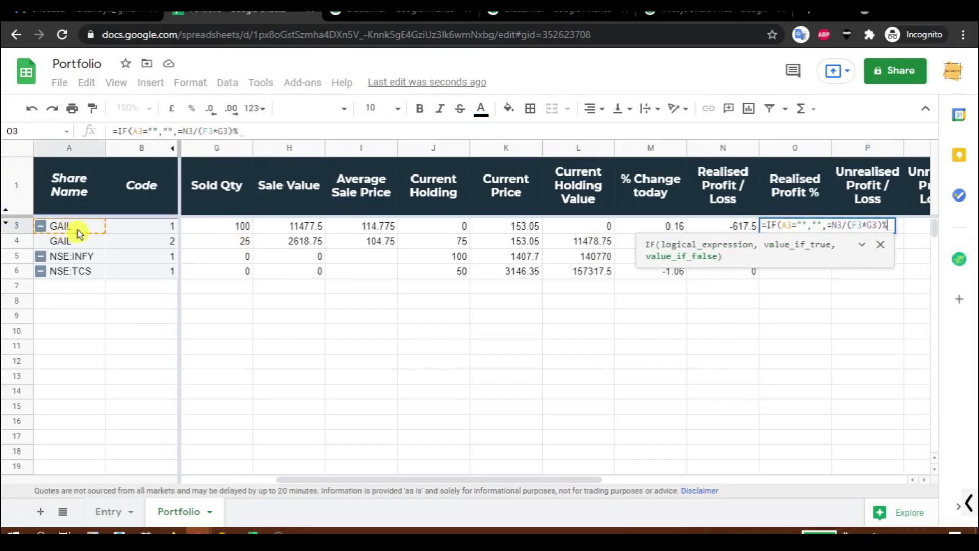
key(BackSpace)
text(()
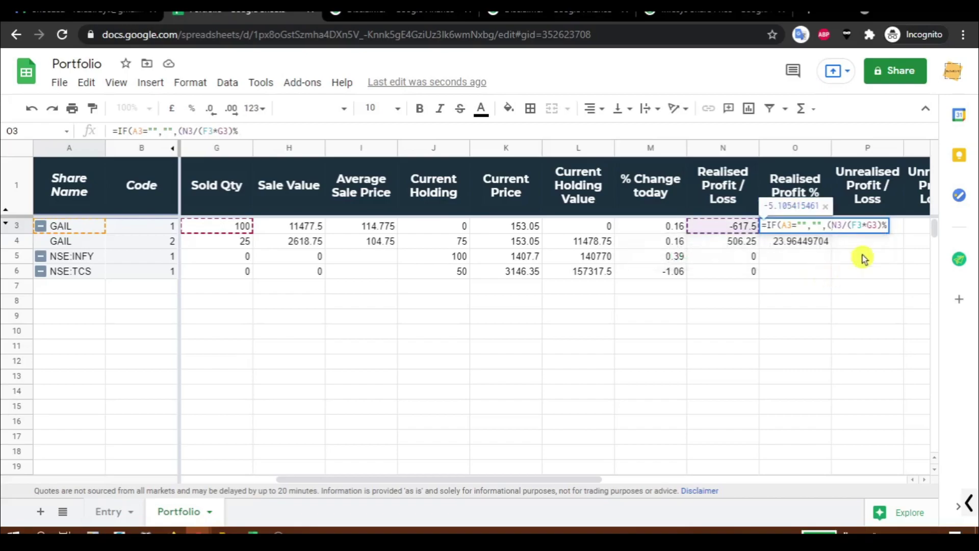
text()))
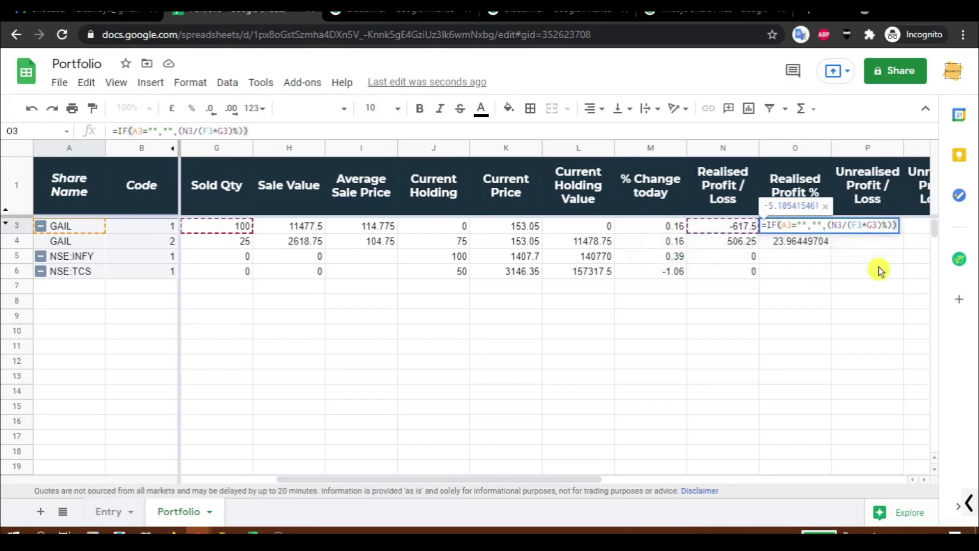
key(ctrl+Return)
Fill the new IF formula from O3 down the Realised Profit % column.
key(ctrl+shift+Down)
key(ctrl+d)
key(ctrl+shift+Up)
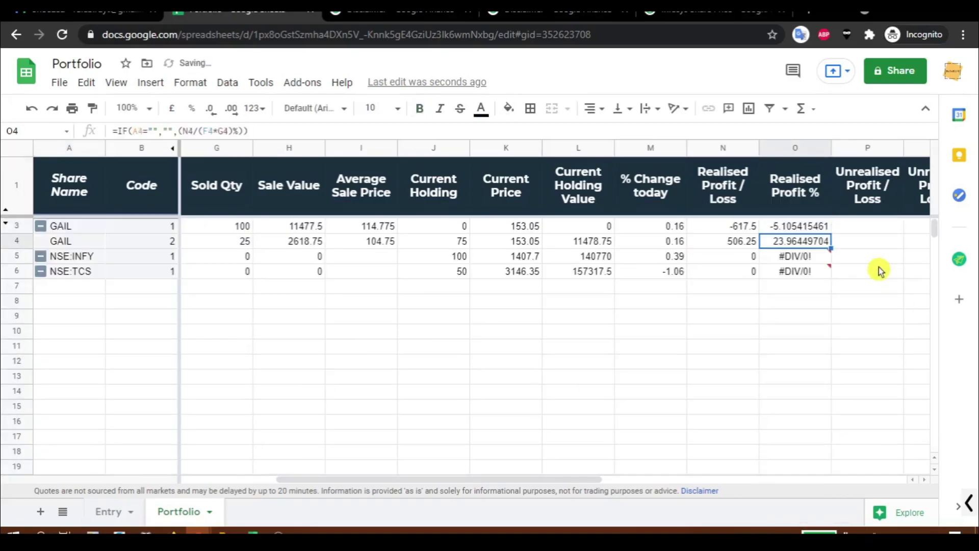
Enclose the O3 formula in IFERROR so errors return blank: =IFERROR(IF(A3="","",(N3/(F3*G3)%)),"").
key(shift+Up)
key(F2)
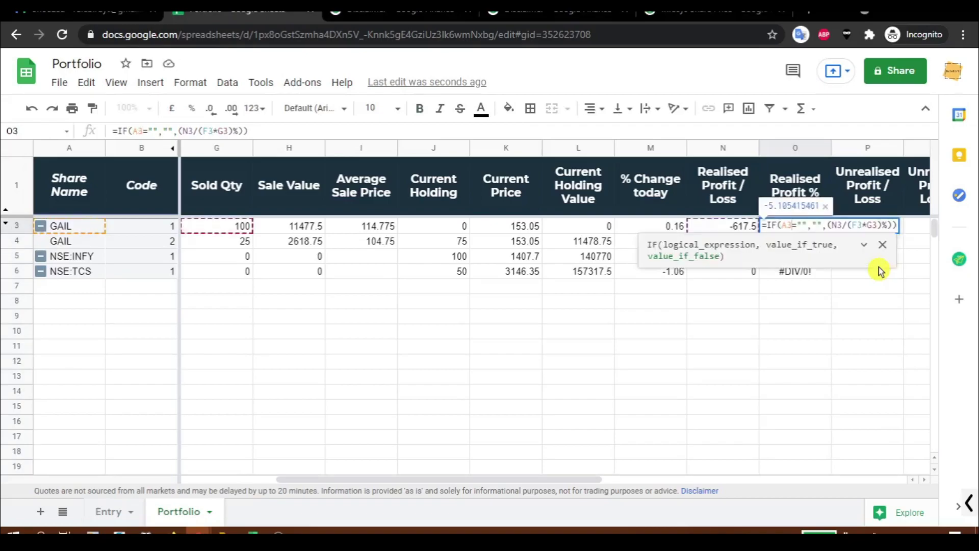
key(Escape)
key(F2)
key(Escape)
key(F2)
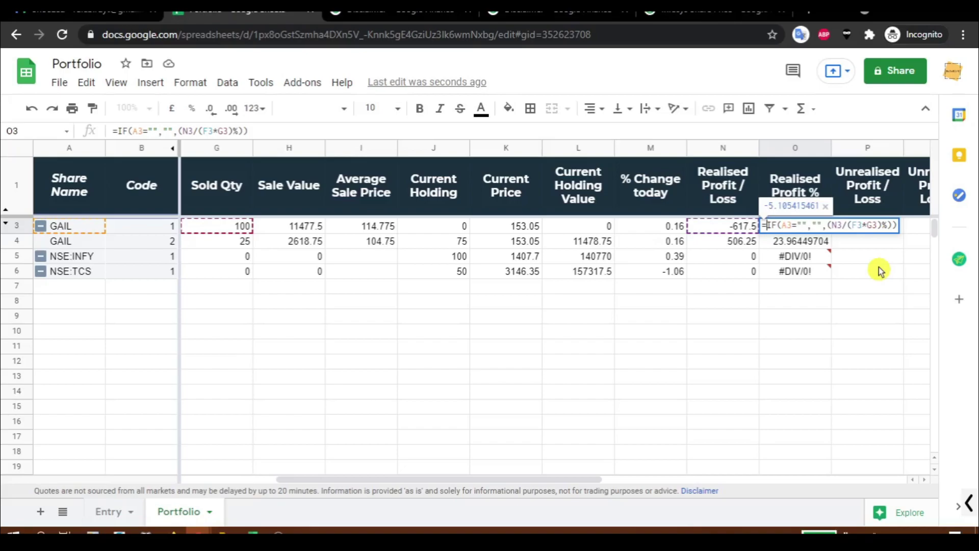
text(iferror()
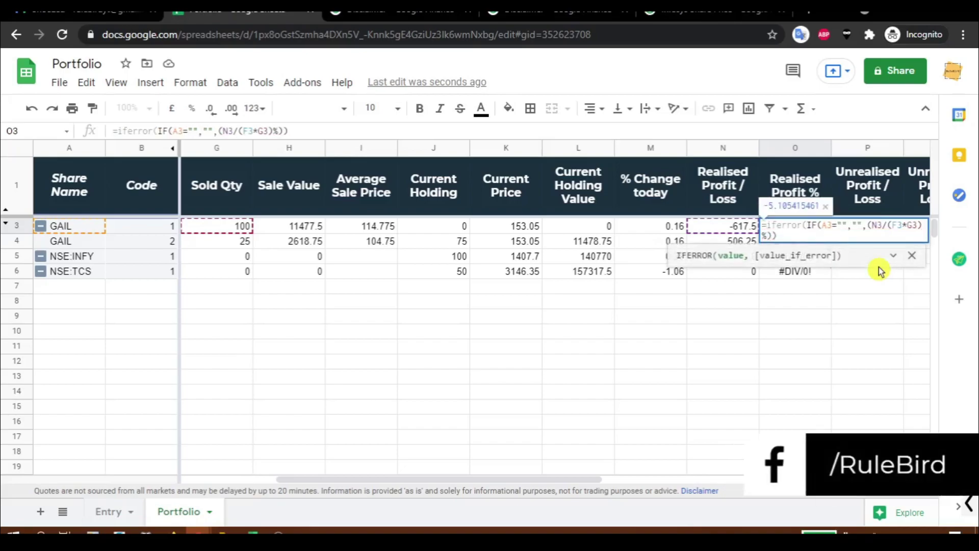
click(785, 235)
text(,""))
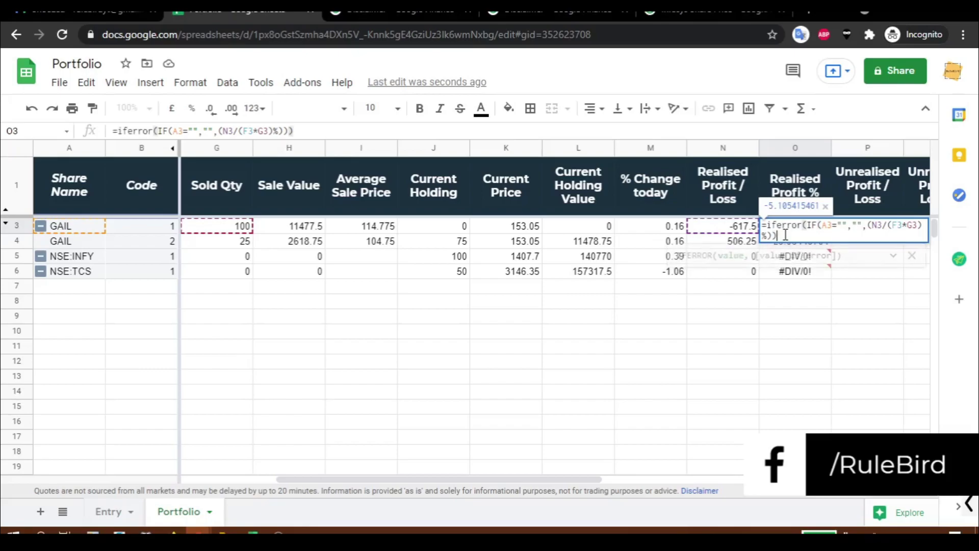
key(Return)
Copy the IFERROR version of the formula from O3 down the rest of the Realised Profit % column.
key(Up)
key(ctrl+shift+Down)
key(ctrl+d)
Check the Realised Profit % cells for the listed shares and compare them with the related columns in row 3.
key(Up)
key(Down)
key(Down)
key(Down)
key(Up)
key(Up)
key(Down)
key(Down)
key(Down)
key(Down)
key(Up)
key(Up)
key(Up)
key(Up)
key(Left)
key(Left)
key(Left)
key(Left)
key(Left)
key(Left)
key(Left)
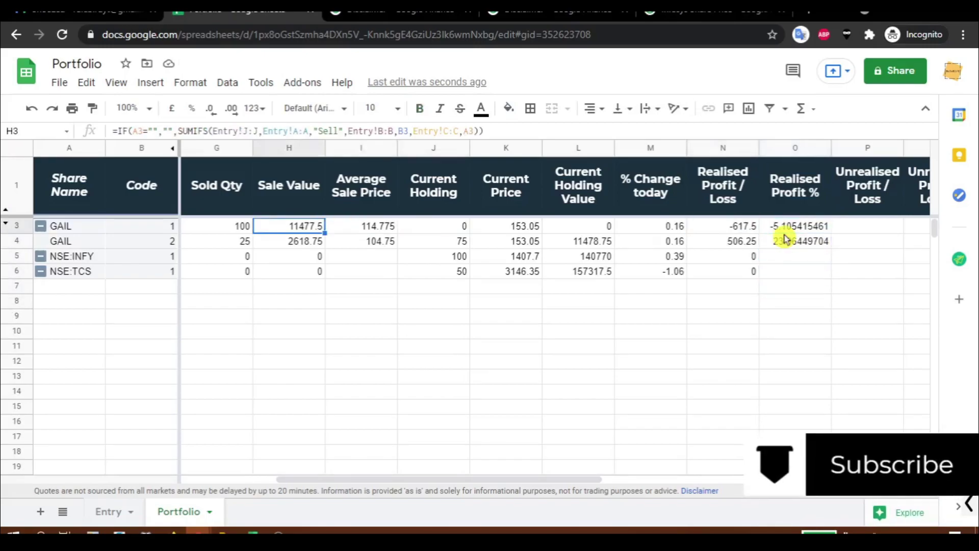
Review the Current Holding, Current Price and Average Purchase Price columns as the sources for the unrealised profit calculation.
key(ctrl+Right)
key(Right)
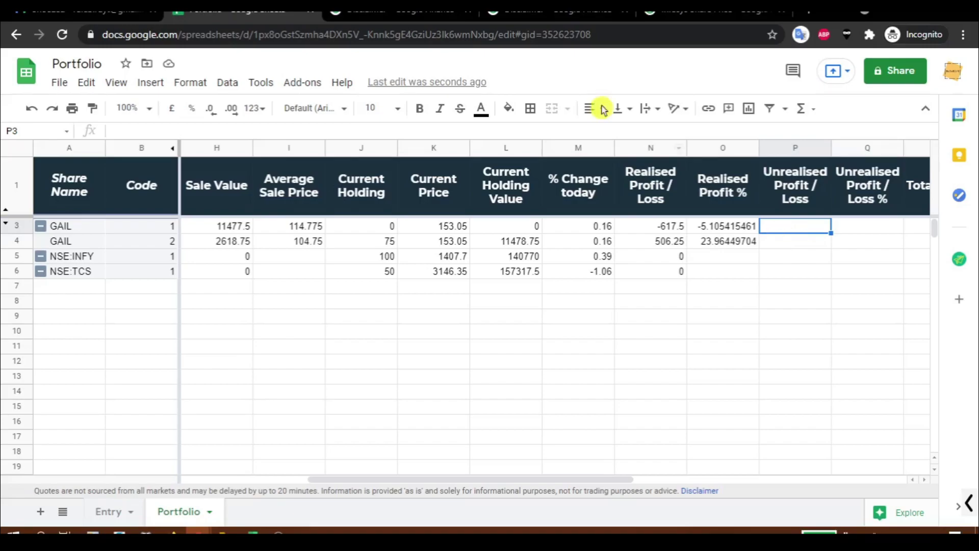
click(365, 151)
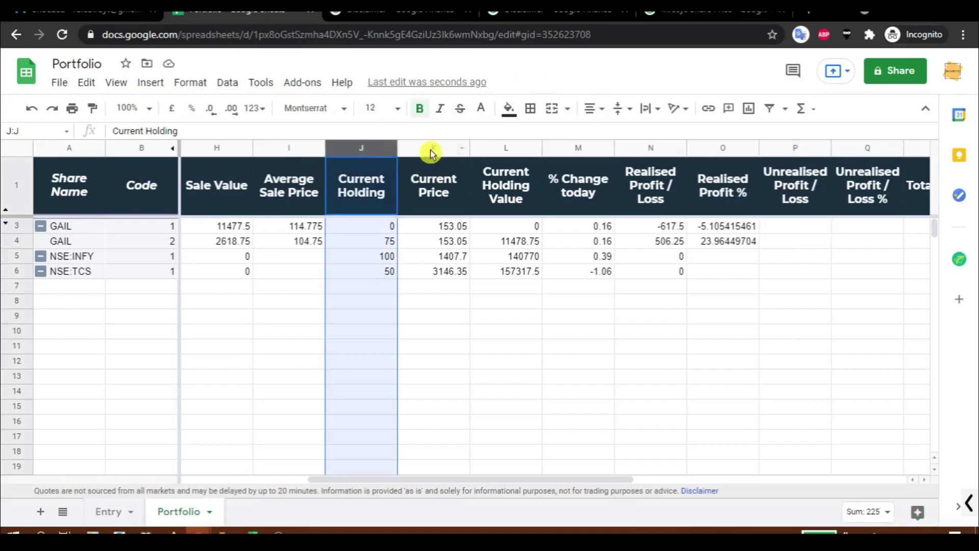
click(431, 149)
drag(542, 476, 494, 476)
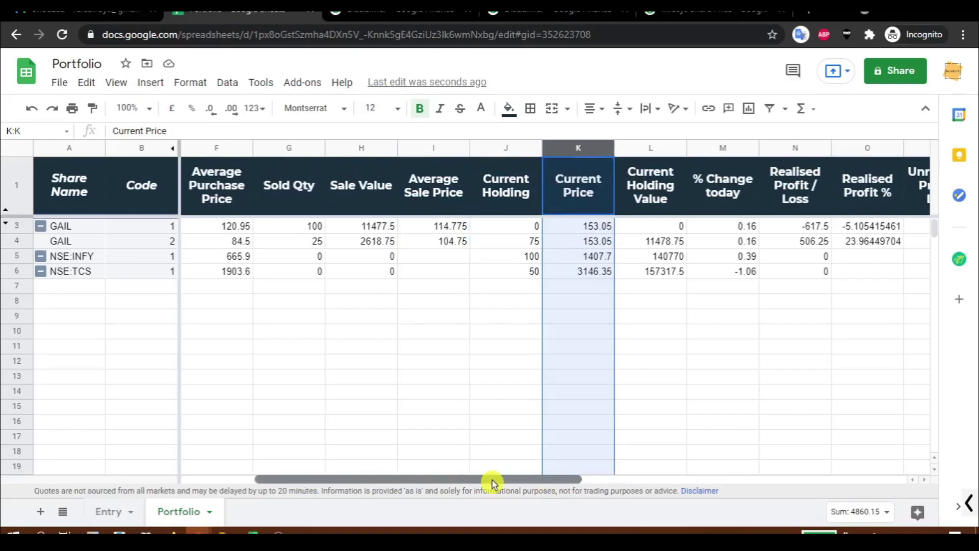
click(214, 153)
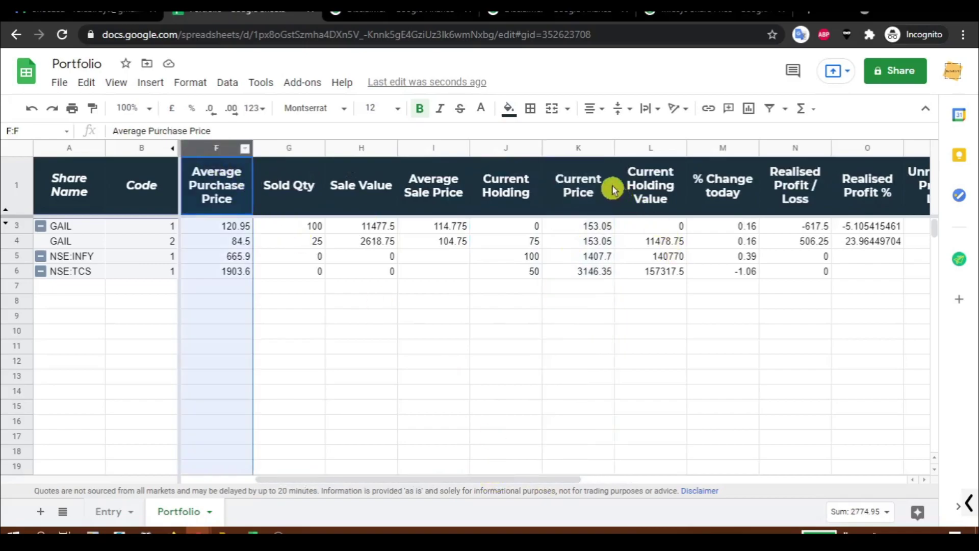
click(573, 184)
drag(512, 479, 594, 479)
Calculate Unrealised Profit / Loss in P3 from current price, average purchase price and current holding with =(K3-F3)*J3.
click(803, 227)
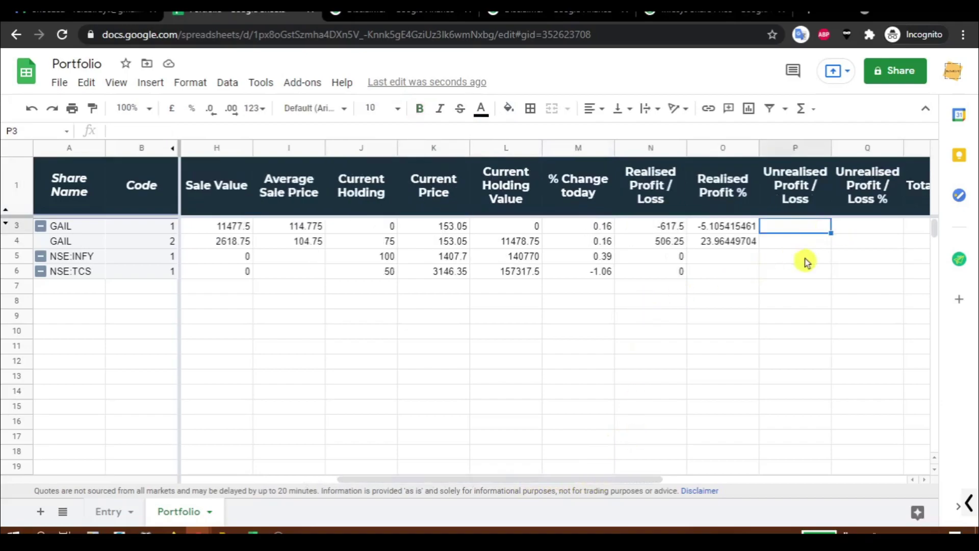
text(=()
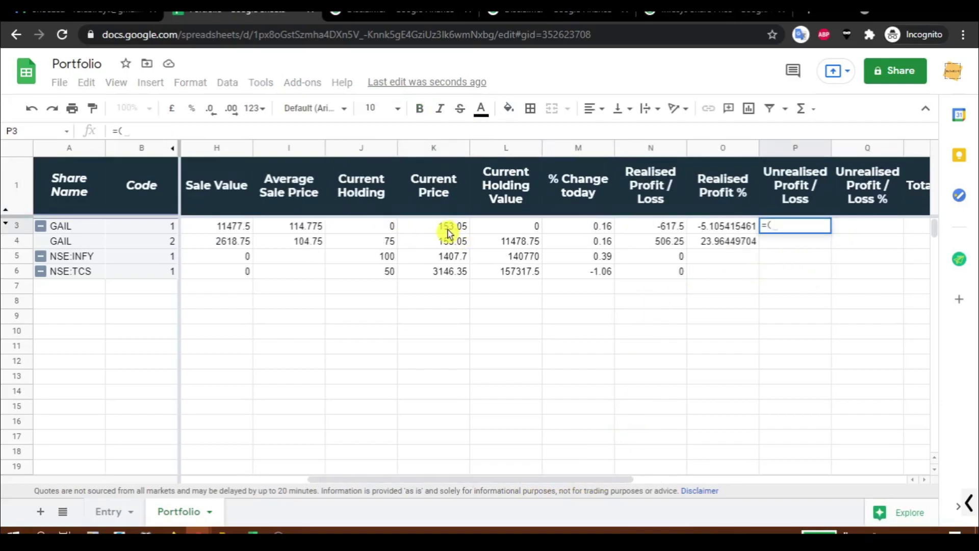
click(445, 228)
text(-)
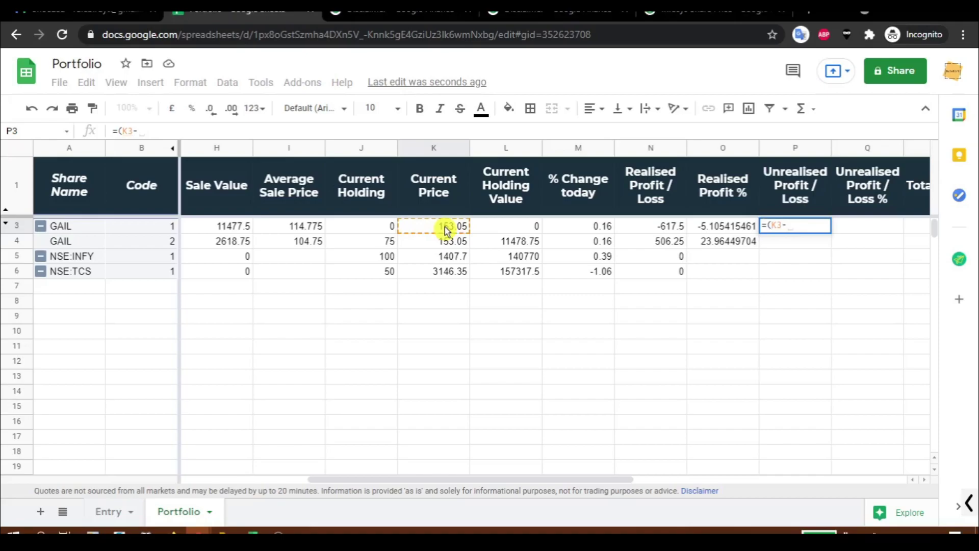
scroll(350, 275, left, 2)
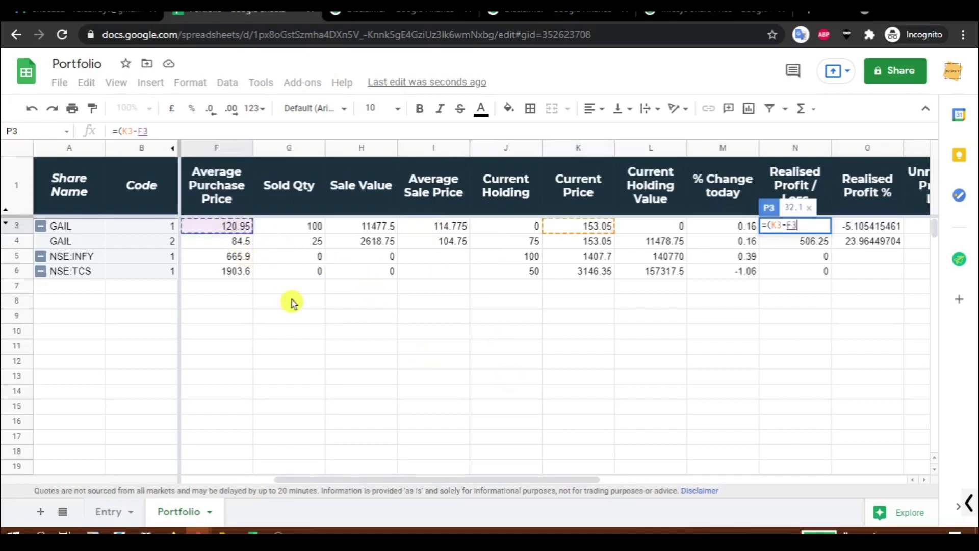
text()*)
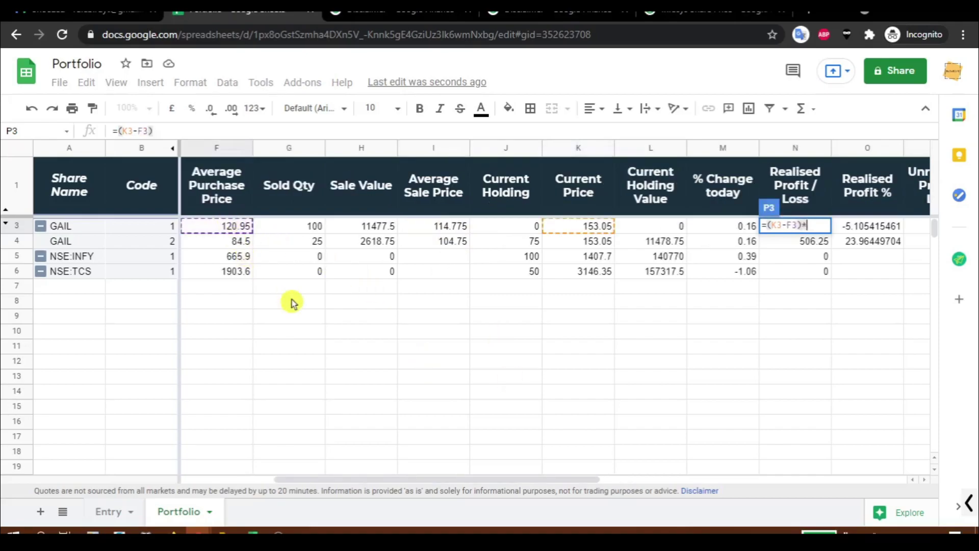
click(496, 226)
key(Return)
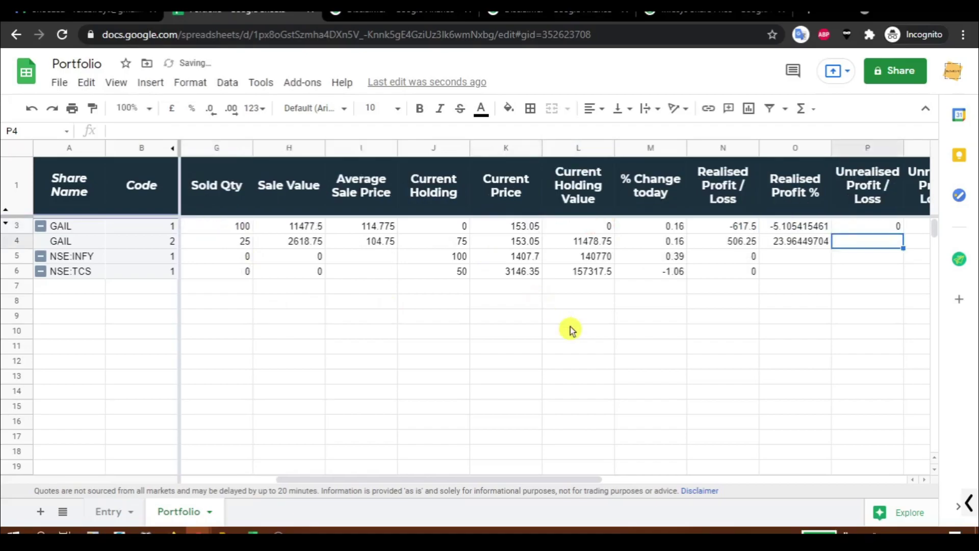
Copy the P3 formula down the Unrealised Profit / Loss column.
key(Up)
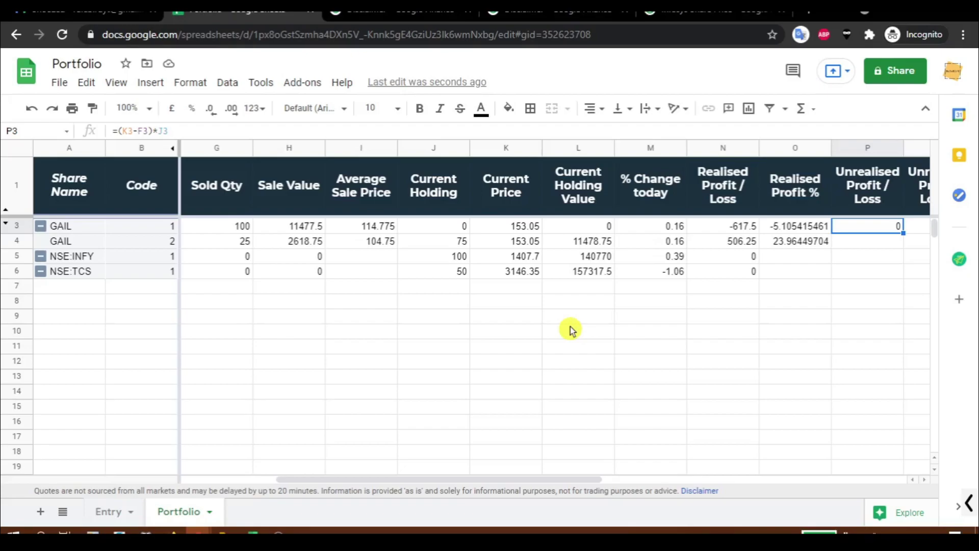
key(ctrl+shift+Down)
key(ctrl+v)
Check the Unrealised Profit / Loss values of the listed shares in column P.
key(Up)
key(Down)
key(Down)
key(Down)
key(Up)
key(Up)
key(Up)
key(Down)
key(Down)
key(Down)
key(Down)
key(Up)
key(Up)
key(Up)
key(Up)
key(Down)
key(Down)
key(Right)
key(Left)
key(Up)
key(Down)
key(Up)
Rewrite the P3 formula so it stays blank without a share name: =IF(A3="","",((K3-F3)*J3)).
key(Return)
key(Home)
key(Right)
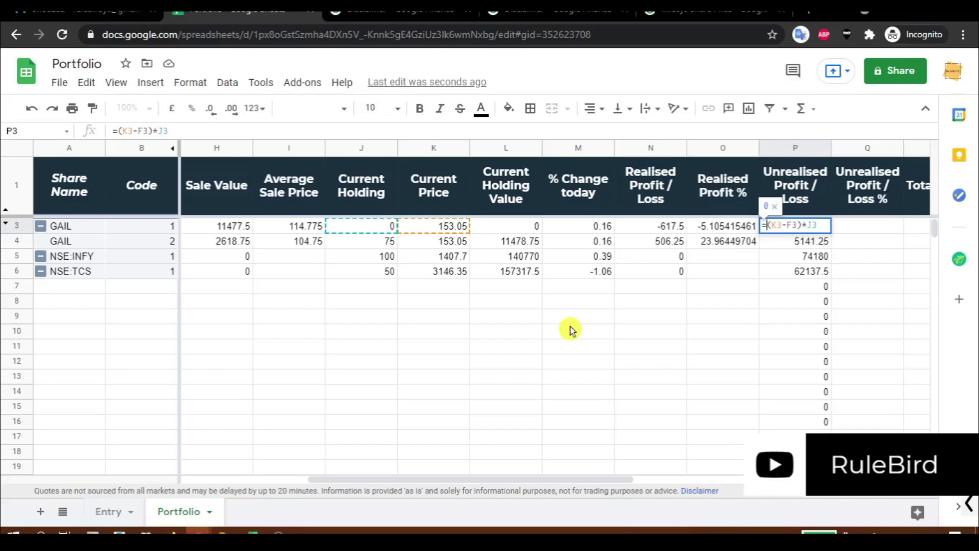
key(shift+End)
text(IF()
key(Left)
key(Left)
key(Left)
key(Left)
key(Left)
key(Left)
key(Left)
key(Left)
key(Left)
key(Left)
key(Left)
key(Left)
key(Left)
key(Left)
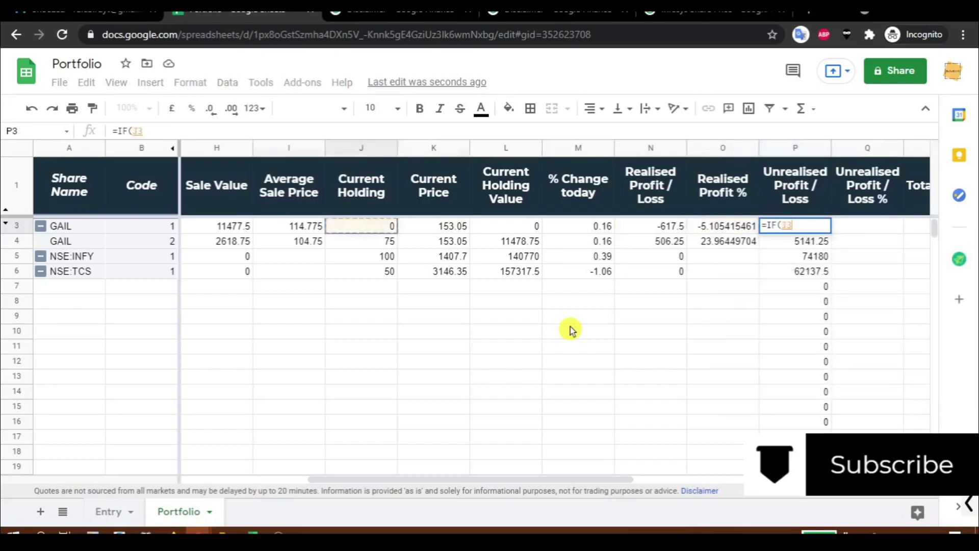
text(="","",)
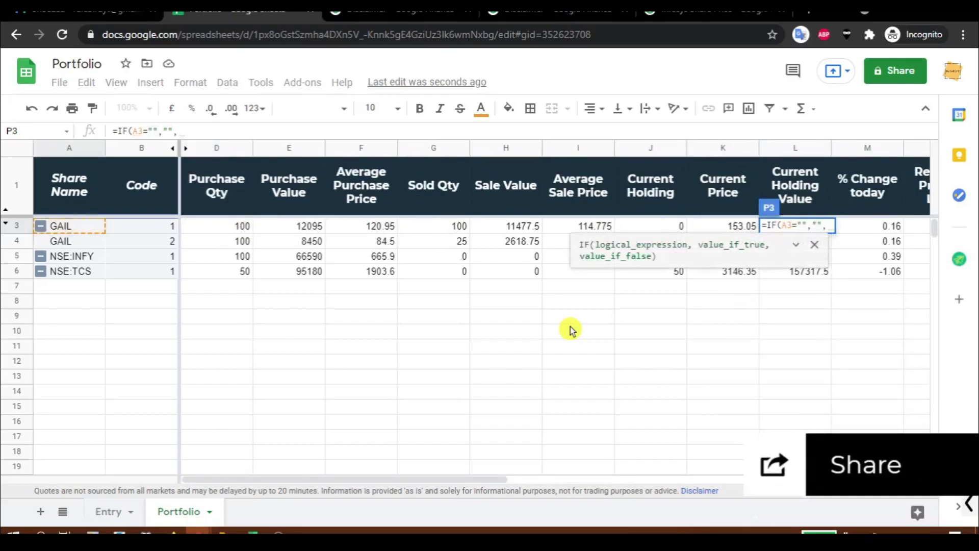
text(=(K3-F3)*J3)
click(832, 225)
key(BackSpace)
text(()
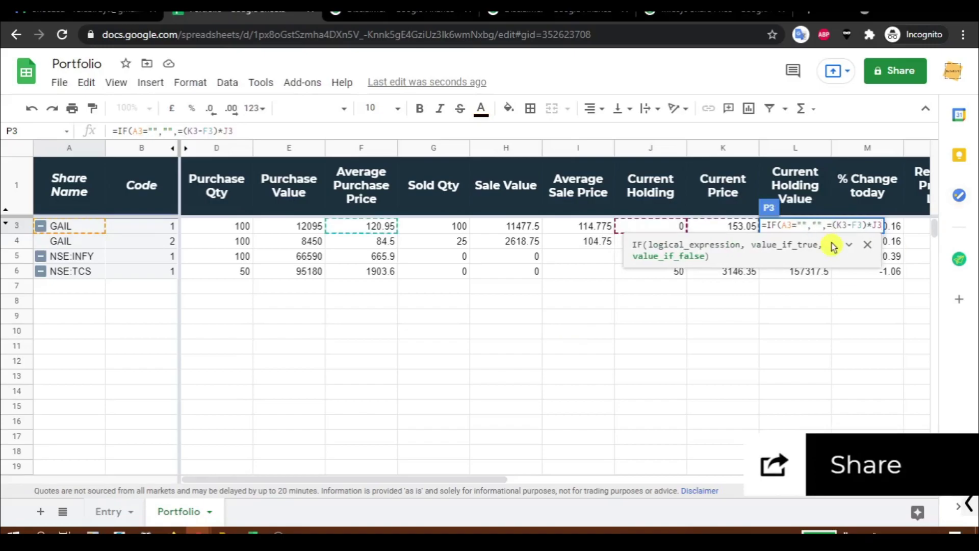
click(884, 226)
text())
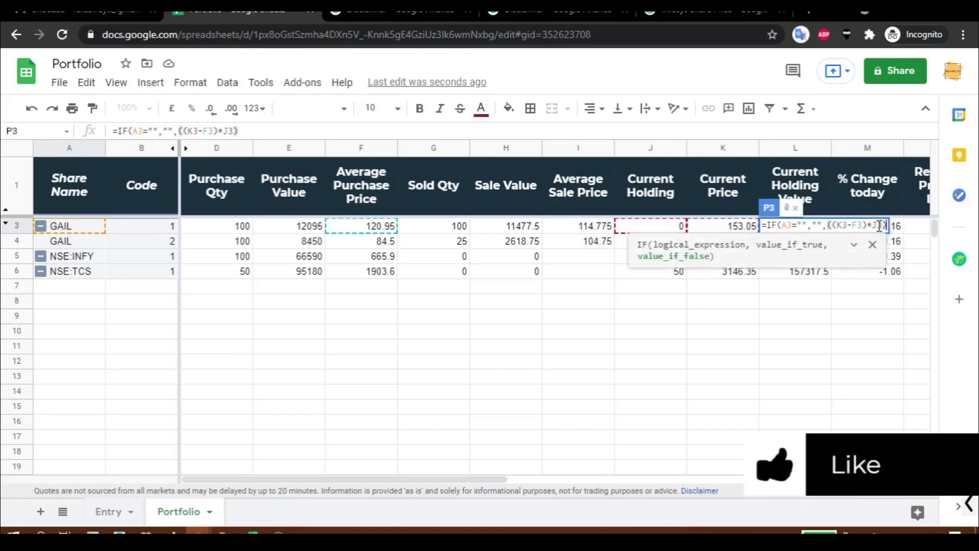
key(ctrl+Return)
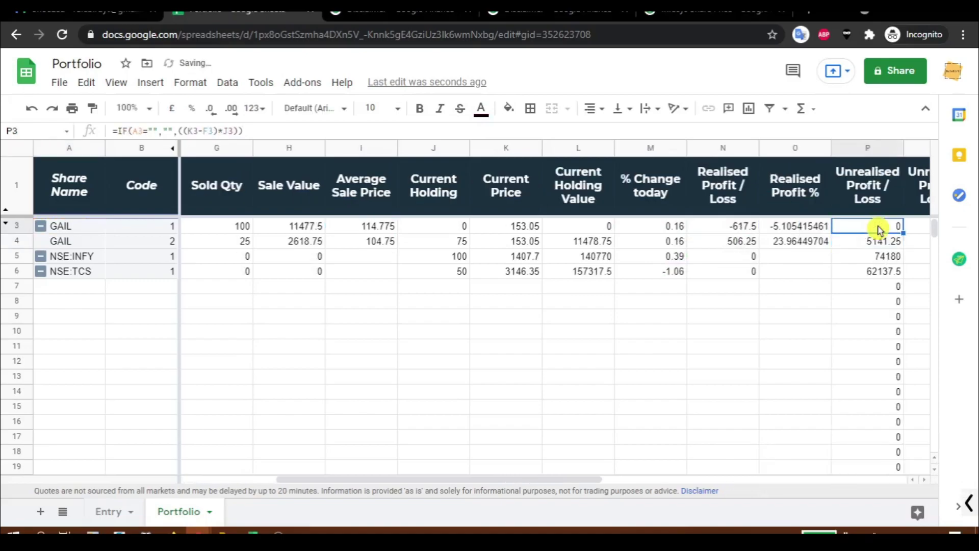
Copy the revised P3 formula down the Unrealised Profit / Loss column so that rows without a share name stay blank.
key(ctrl+shift+Down)
key(ctrl+Up)
key(Down)
Highlight the second GAIL row from D4 to N4 with a red fill.
key(Right)
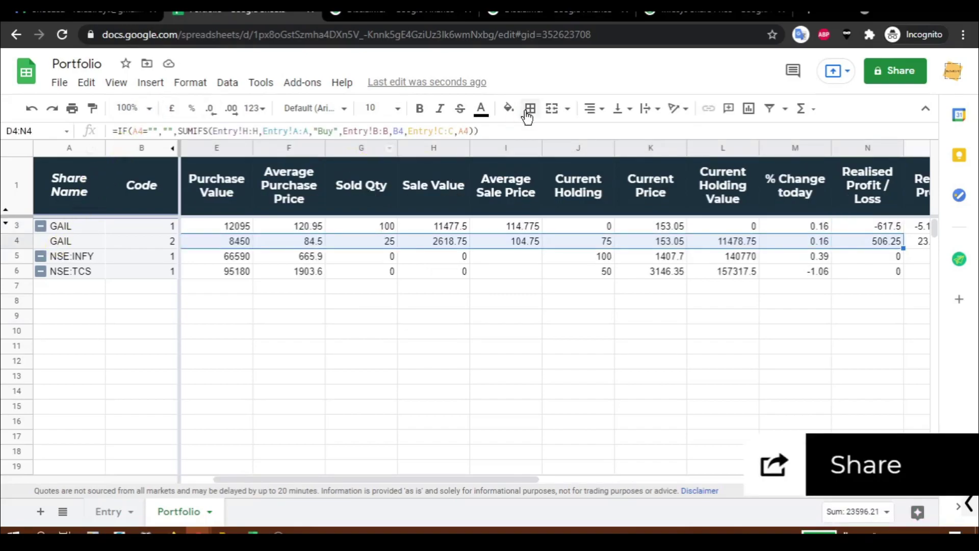
click(508, 108)
click(531, 176)
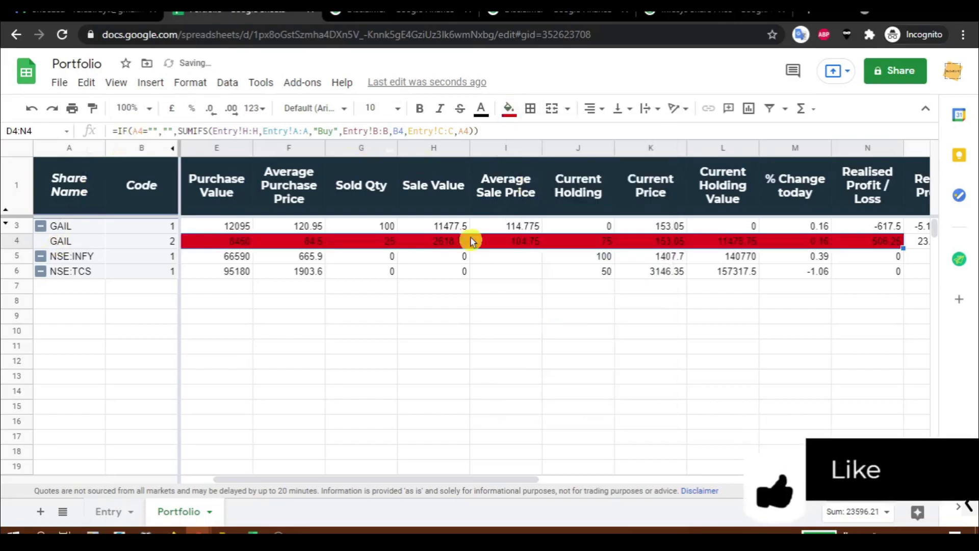
Enter the second GAIL row's current holding, 75, as a trial quantity in E10.
key(Down)
key(Down)
key(Down)
key(Down)
key(Down)
key(Down)
key(Right)
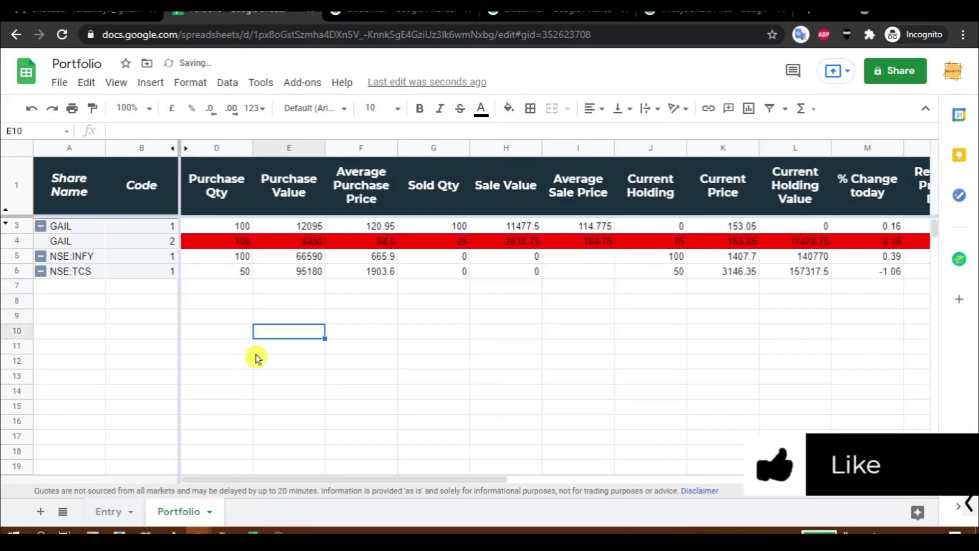
text(75)
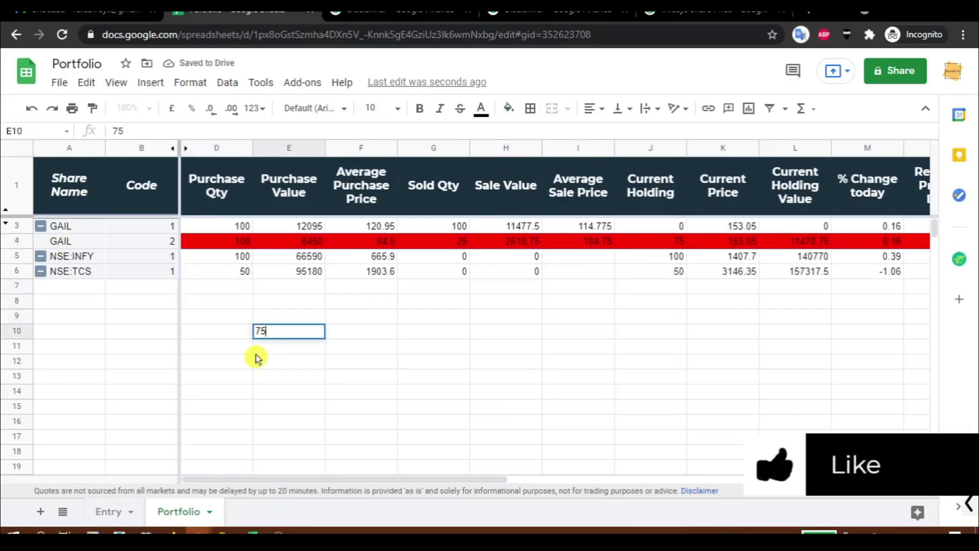
key(Tab)
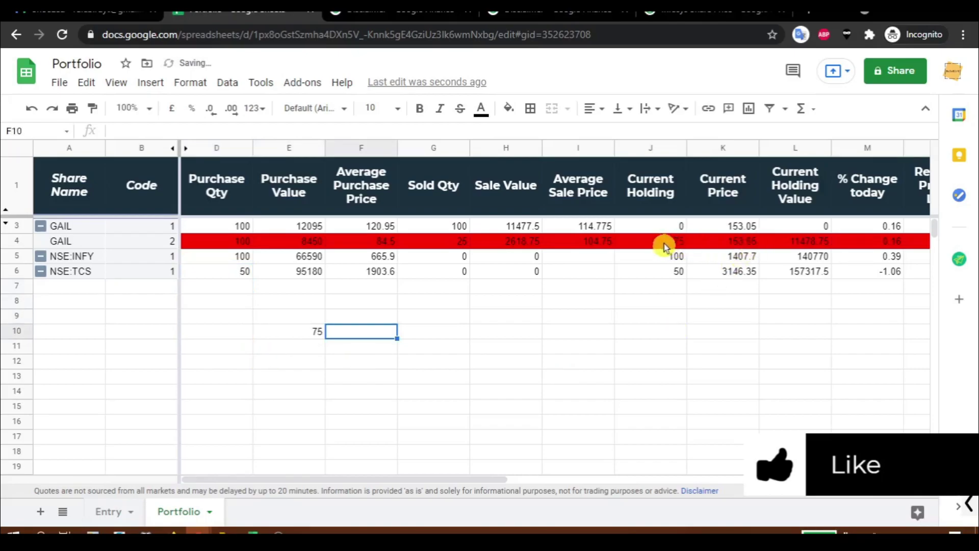
Calculate the purchase cost of that holding in F10 with =E10*F4.
click(664, 244)
click(342, 336)
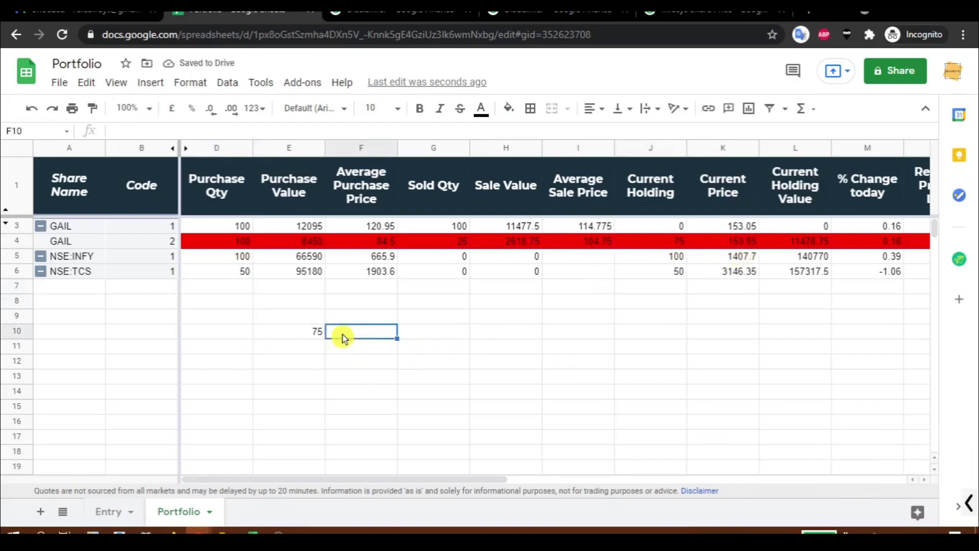
text(=)
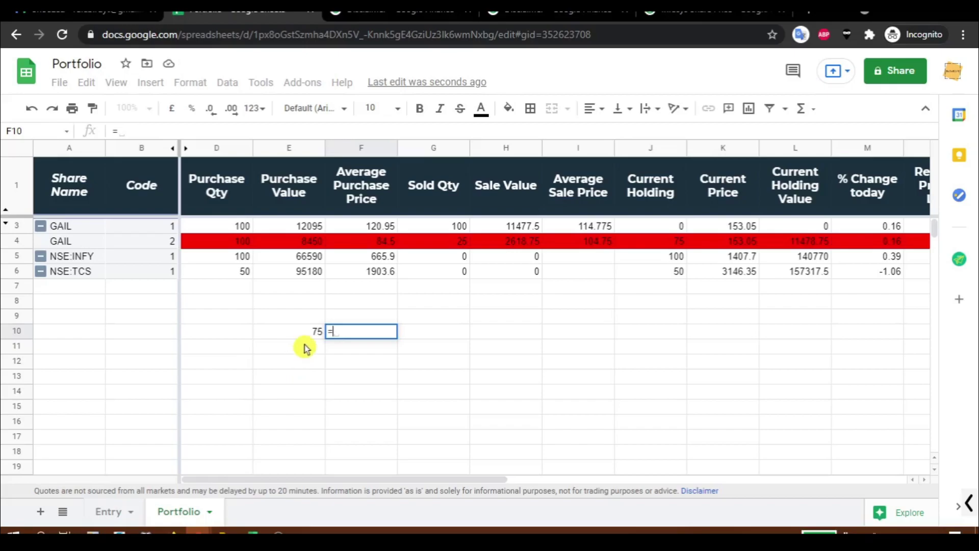
click(303, 336)
text(*)
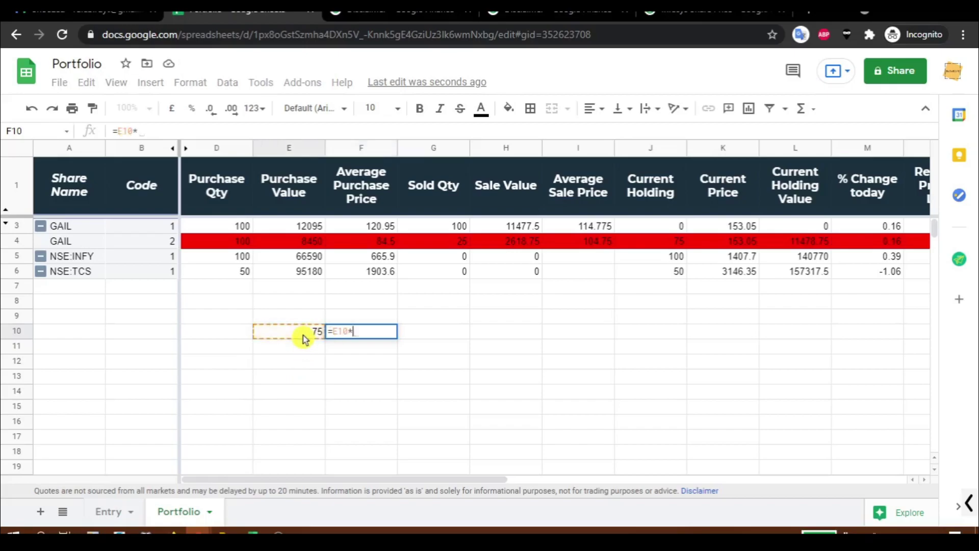
click(357, 245)
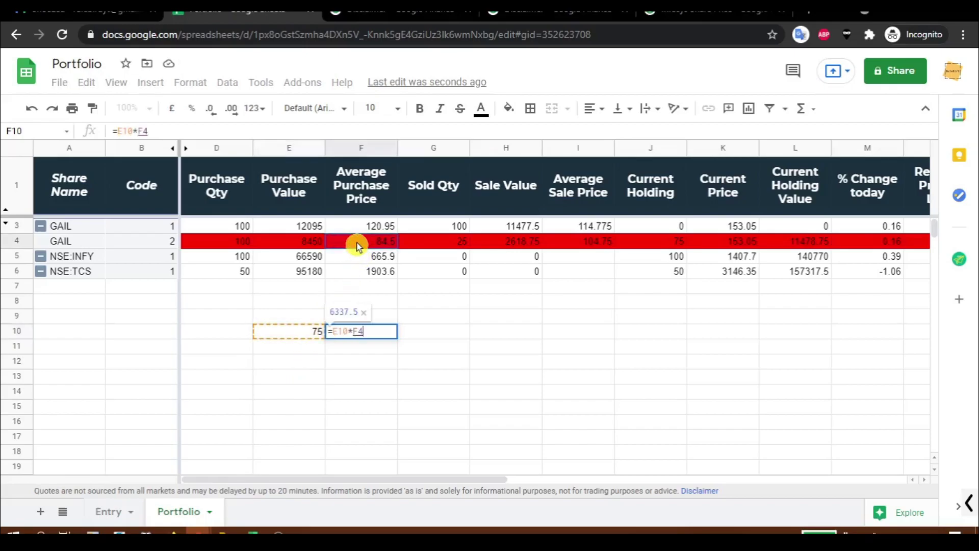
key(Return)
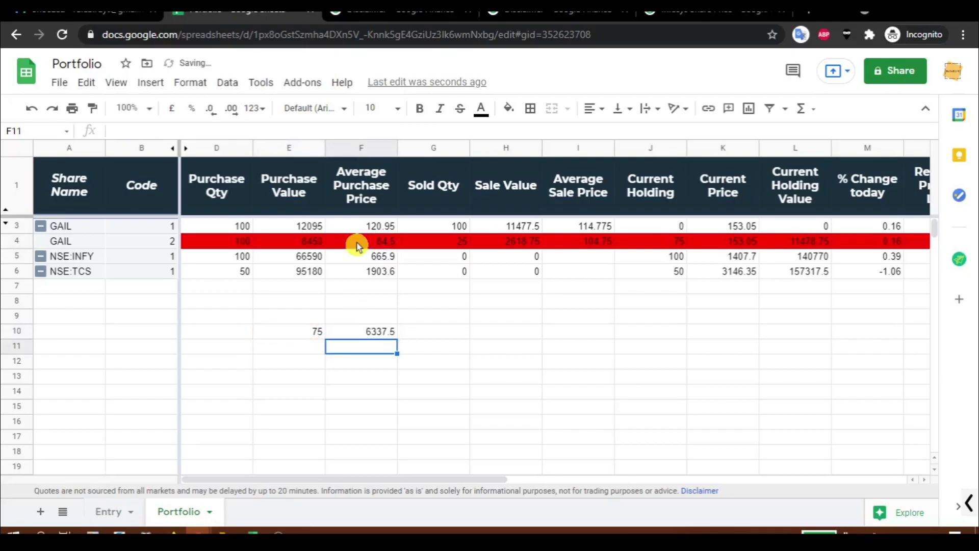
Enter 75 in E11 and calculate the holding's value at the current price in F11 with =K4*E11.
text(75)
key(Tab)
key(Left)
key(Right)
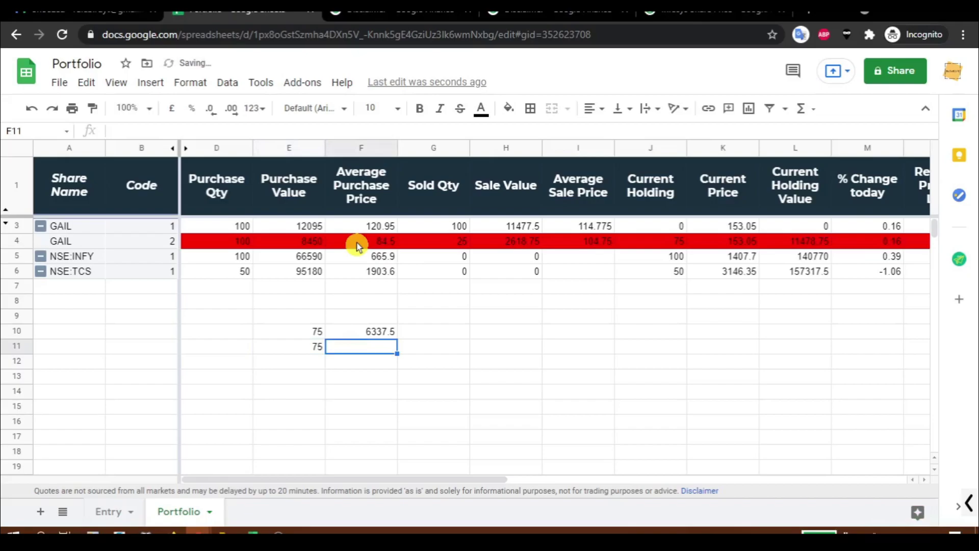
text(=)
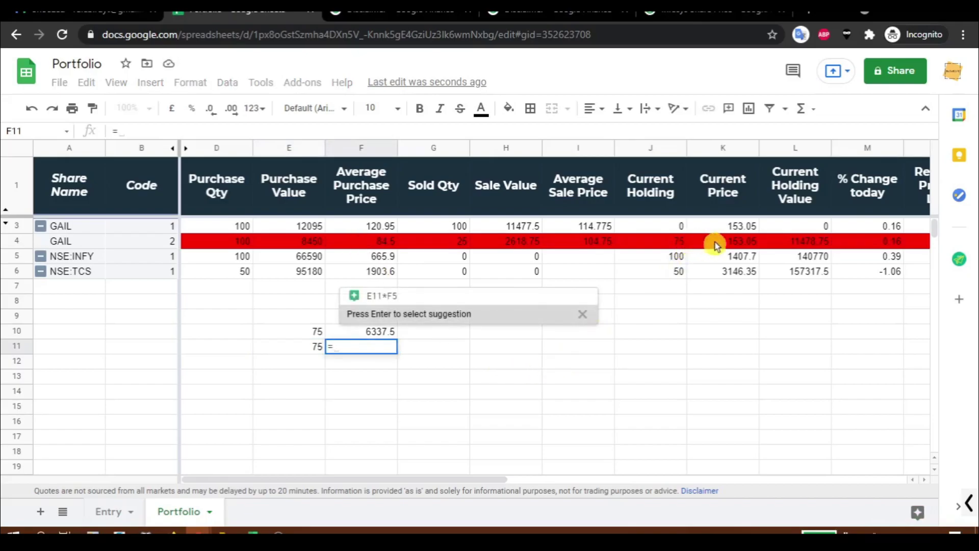
click(723, 240)
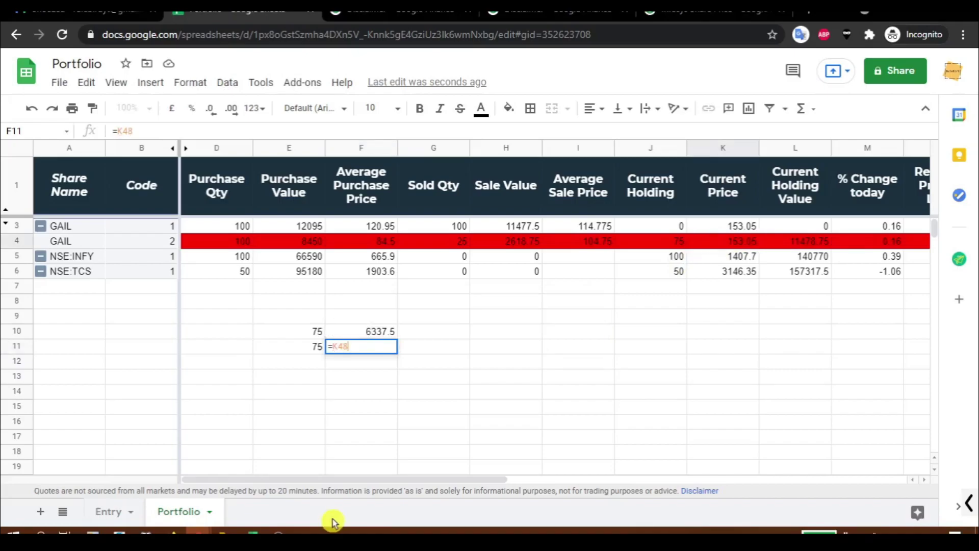
text(*)
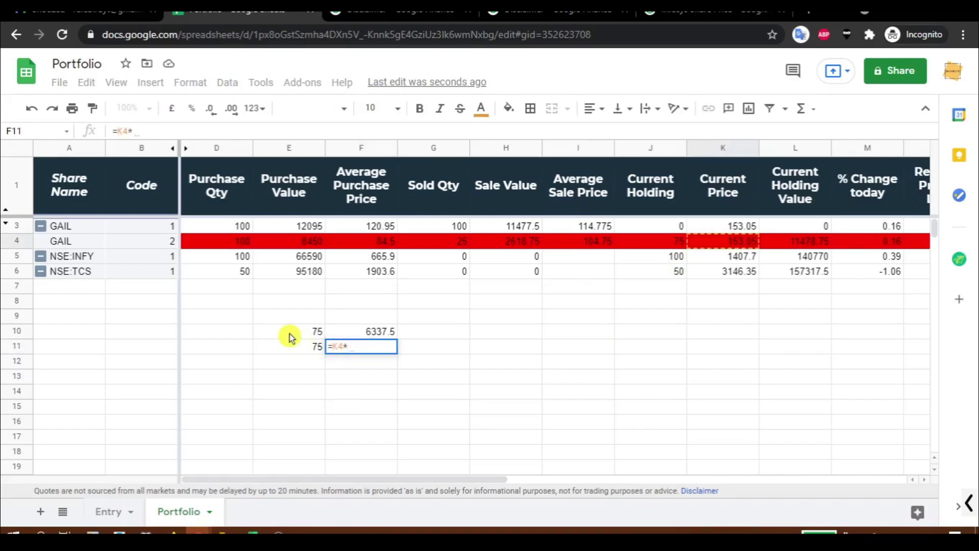
click(301, 351)
key(Return)
Calculate the trial unrealised profit in F12 by subtracting the purchase cost from the current value with =F11-F10.
key(Up)
key(Down)
text(=)
key(Up)
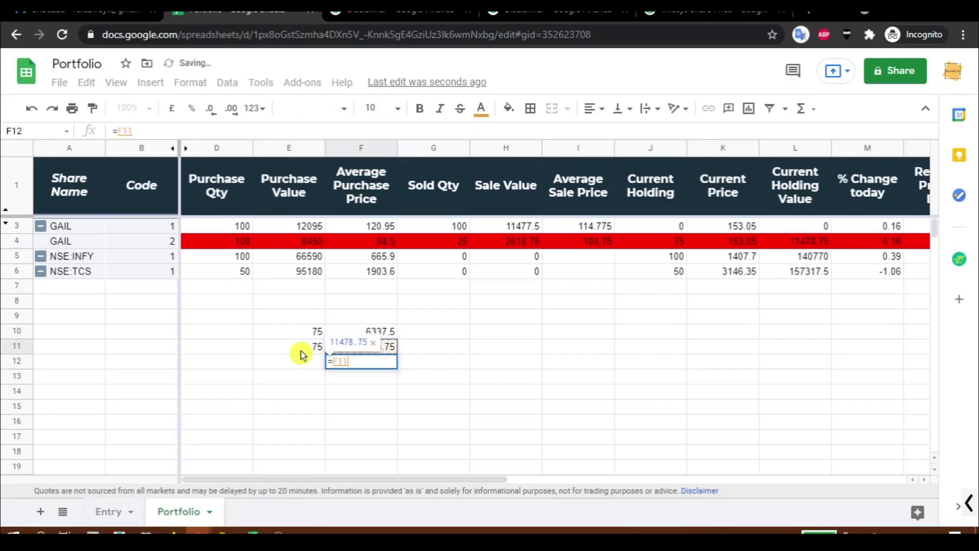
text(-)
key(Up)
key(Up)
key(Return)
Compare the trial profit in F12 with the second GAIL row's Unrealised Profit / Loss in P4.
key(Up)
key(Right)
key(Right)
key(Right)
key(Right)
key(Right)
key(Right)
key(Right)
key(Right)
key(Right)
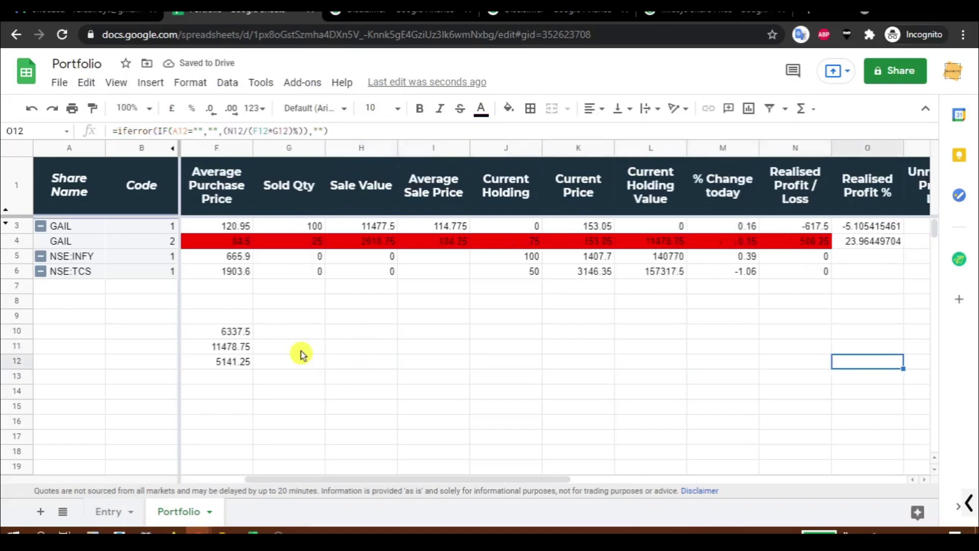
key(Up)
key(Up)
key(Right)
key(Right)
key(Up)
key(Up)
key(Up)
key(Up)
key(Up)
key(Up)
key(Left)
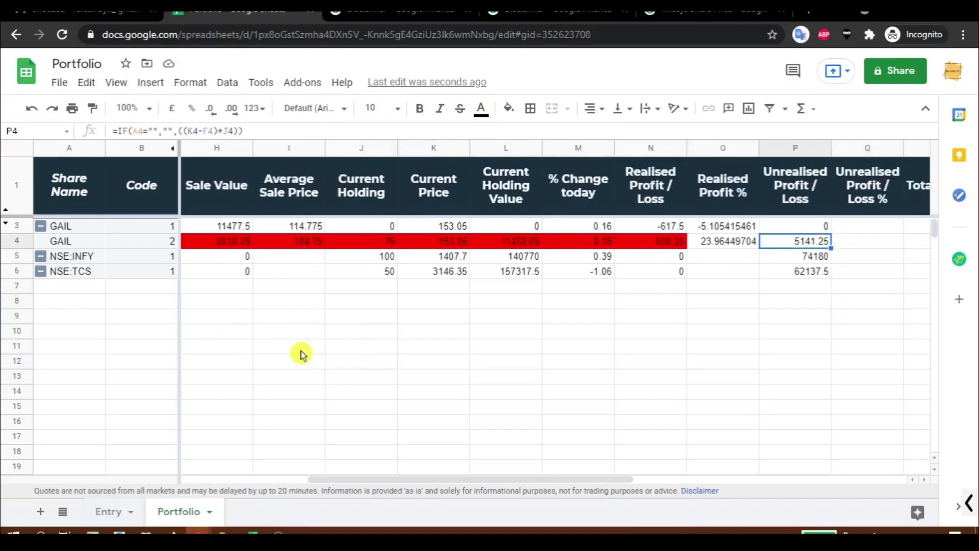
key(Down)
key(Down)
key(Down)
key(Down)
key(Left)
key(Left)
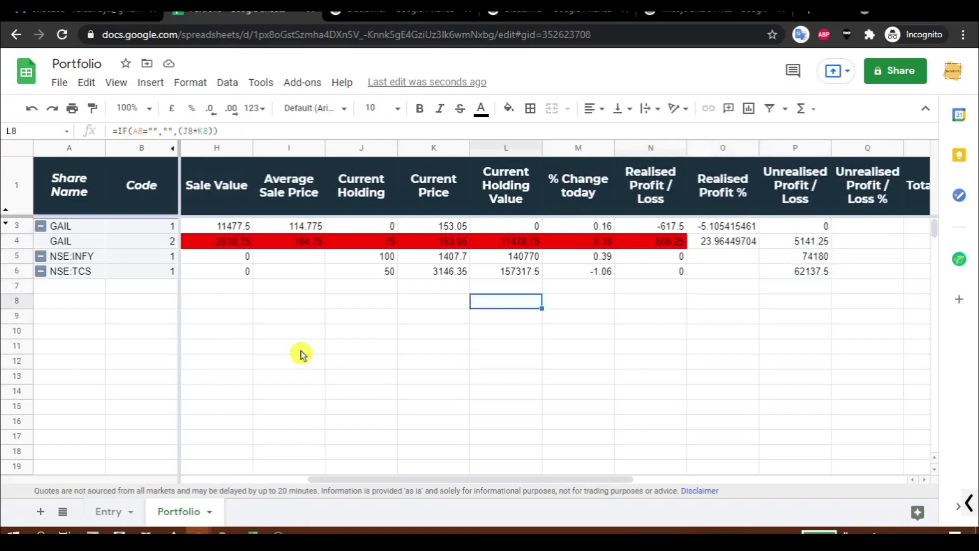
Calculate the trial profit as a percentage of the purchase cost in F13 with =F12/F10%.
key(Home)
key(Down)
key(Down)
key(Right)
key(Right)
key(Right)
key(Down)
key(Down)
key(Right)
key(Right)
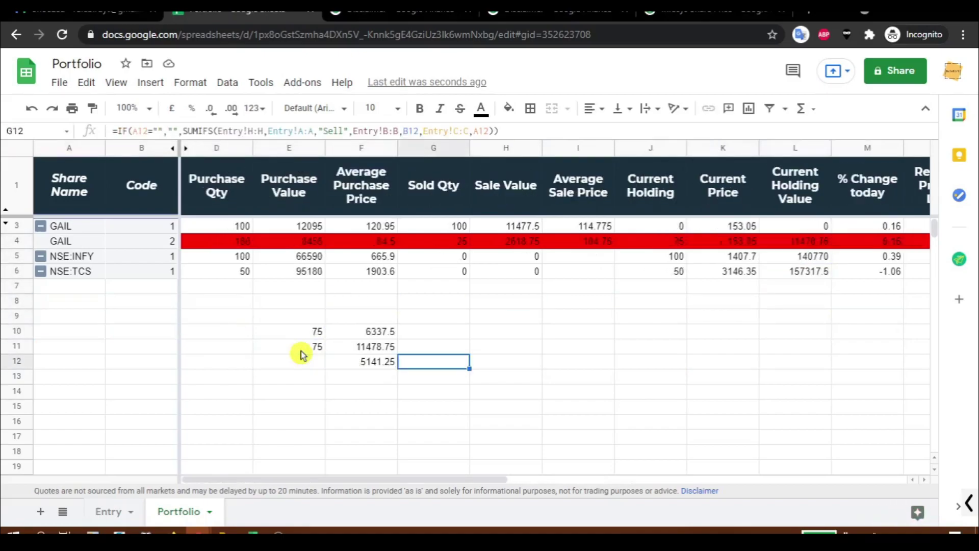
key(Down)
key(Left)
text(=)
key(Up)
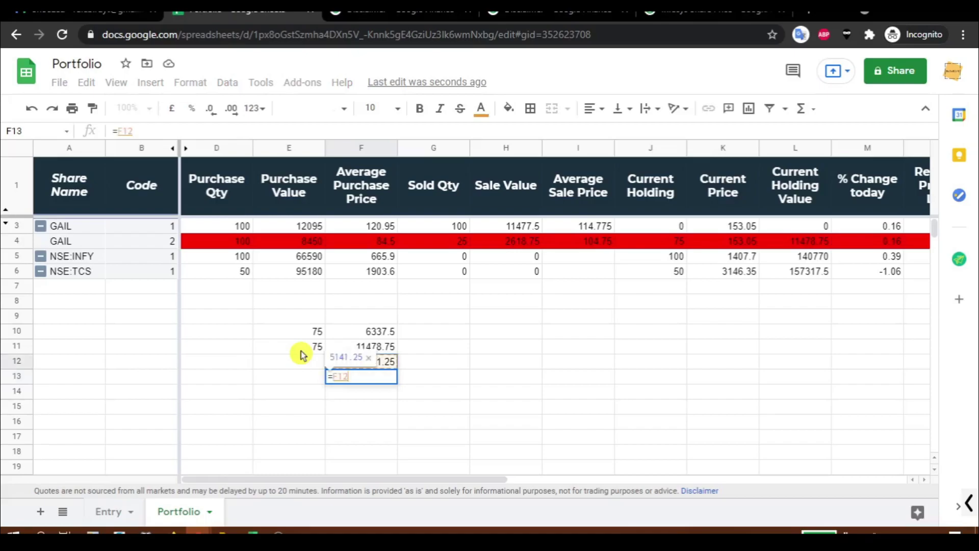
text(/)
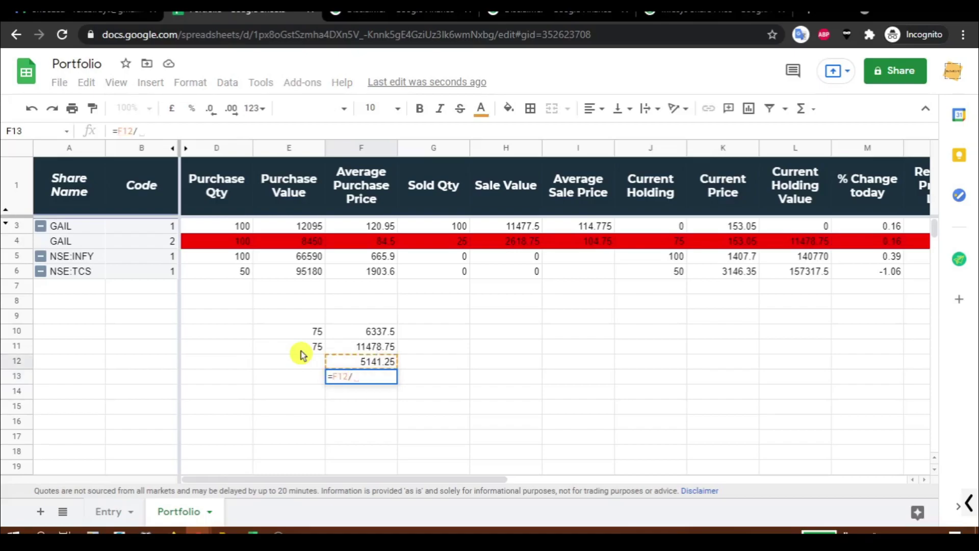
key(Up)
key(Up)
key(Up)
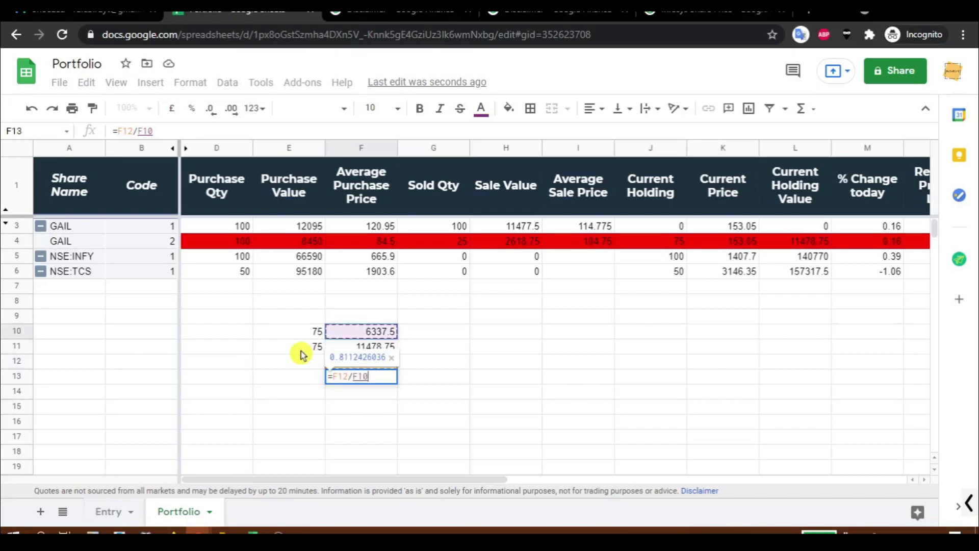
text(%)
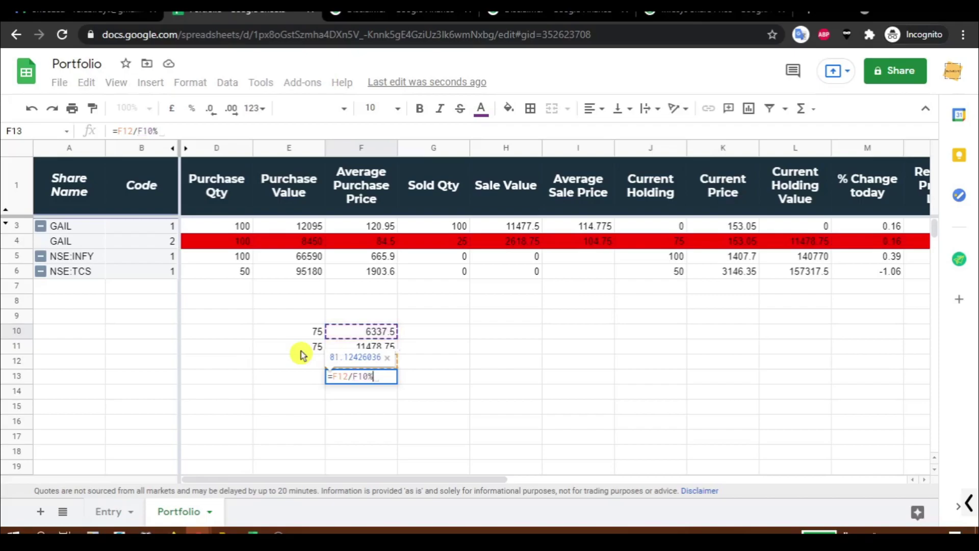
key(Return)
key(Up)
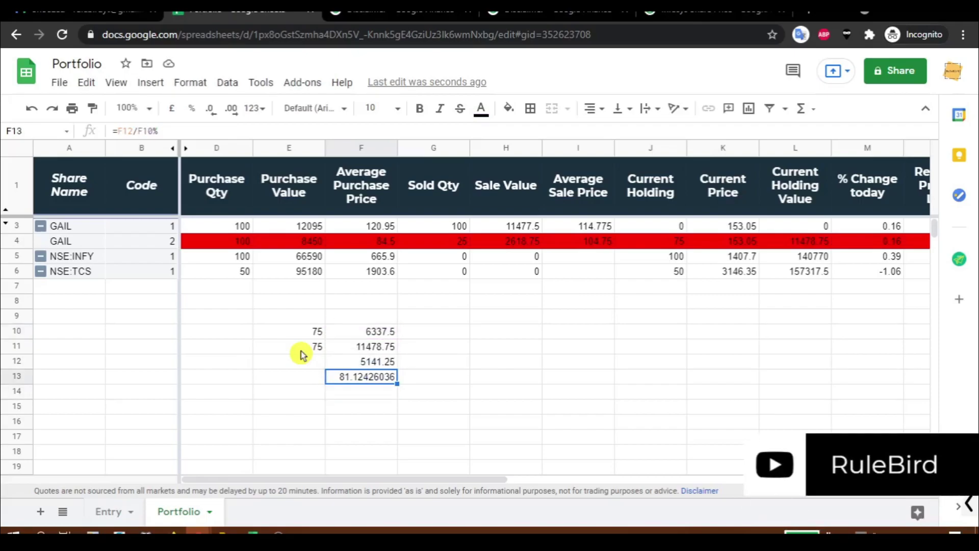
Begin the Unrealised Profit / Loss % formula in Q3 with an error guard and blank-name check: =IFERROR(IF(A3="","",.
key(Return)
key(Tab)
key(Right)
key(Right)
key(Up)
key(Up)
key(Up)
key(Up)
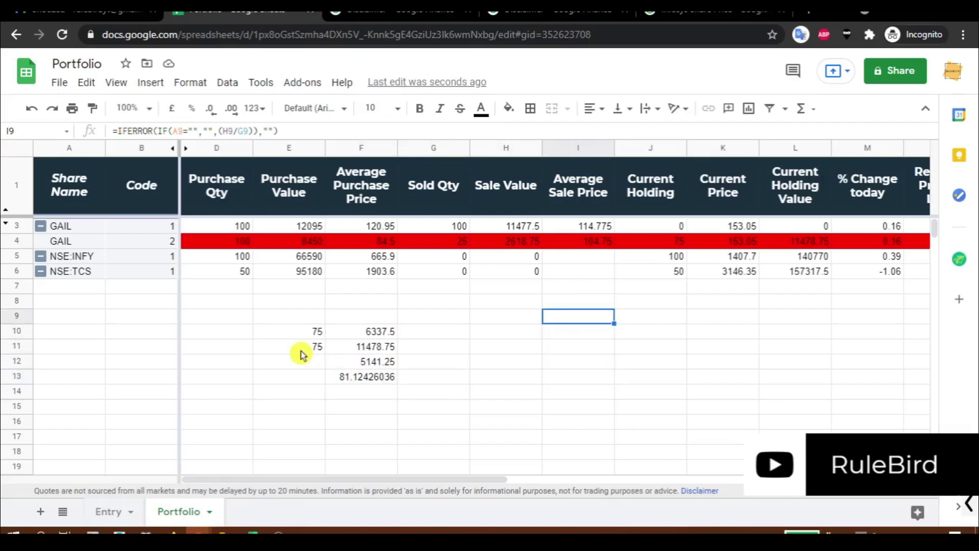
key(Right)
key(Right)
key(Right)
key(Right)
key(Right)
key(Right)
key(Right)
key(Right)
key(Up)
key(Up)
key(Up)
key(Up)
key(Up)
key(Up)
text(=iferror()
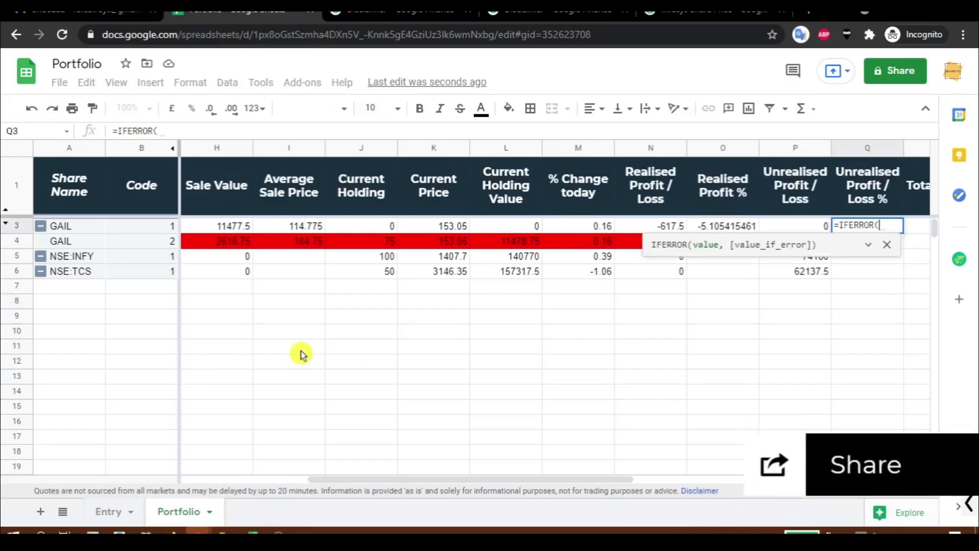
text(if()
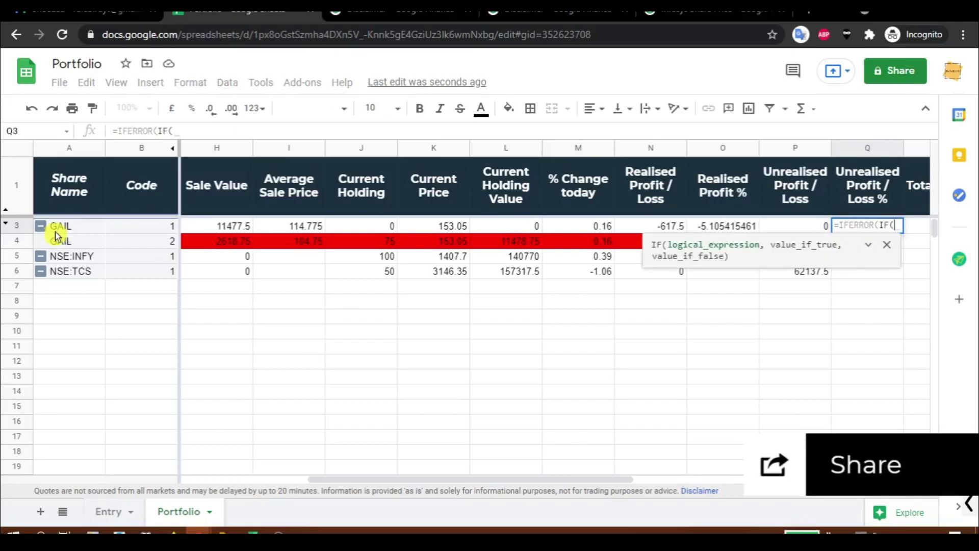
click(70, 226)
text(="",")
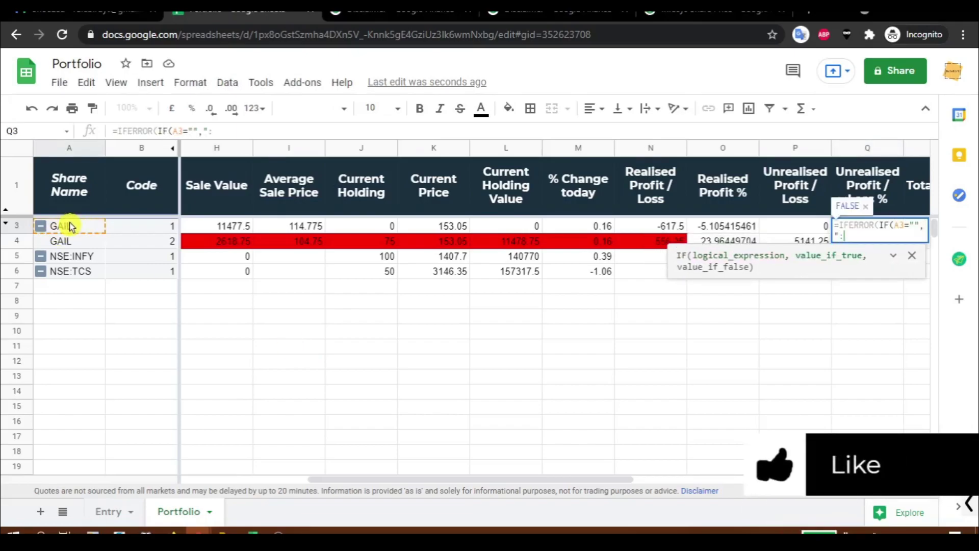
text(",)
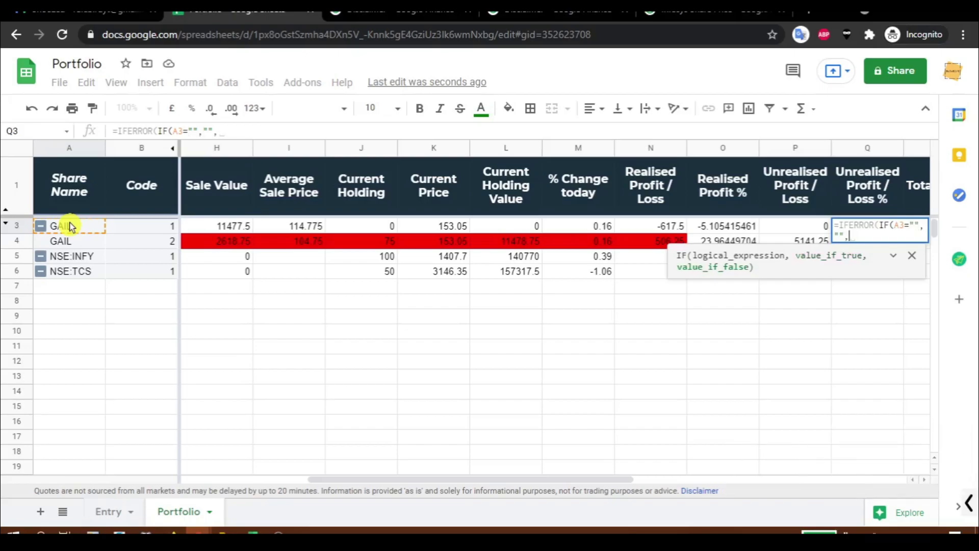
Complete the Unrealised Profit / Loss % formula in Q3 as =IFERROR(IF(A3="","",(P3/(J3*F3)%))).
text(()
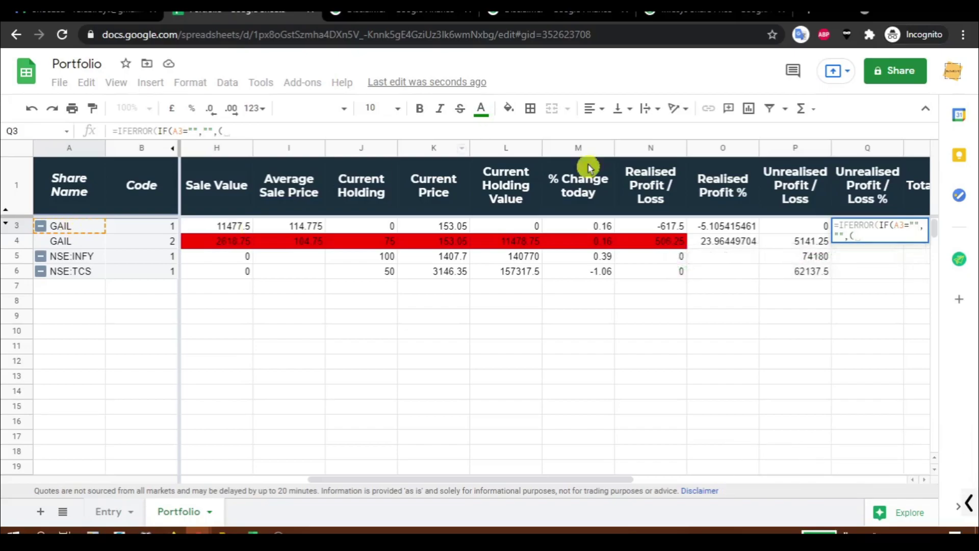
click(785, 225)
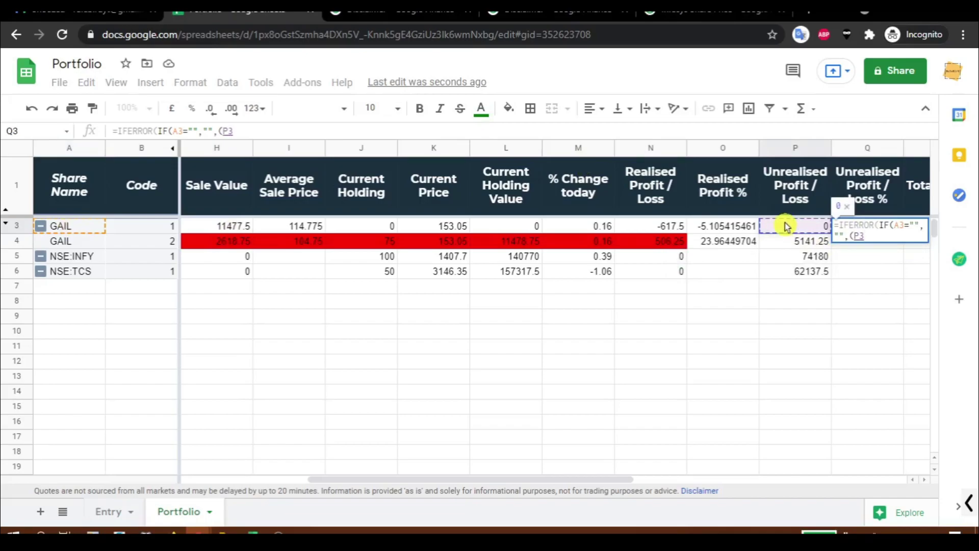
text(/()
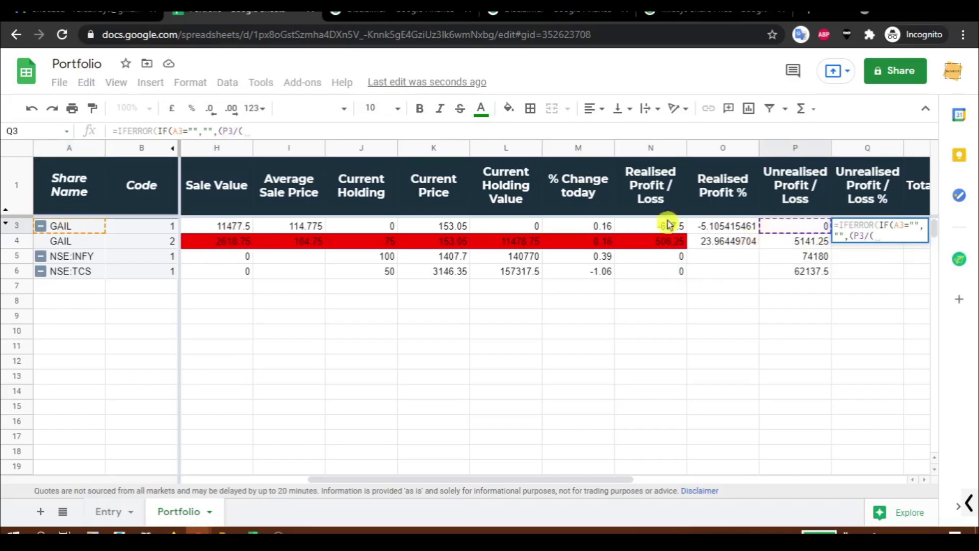
click(375, 230)
text(*)
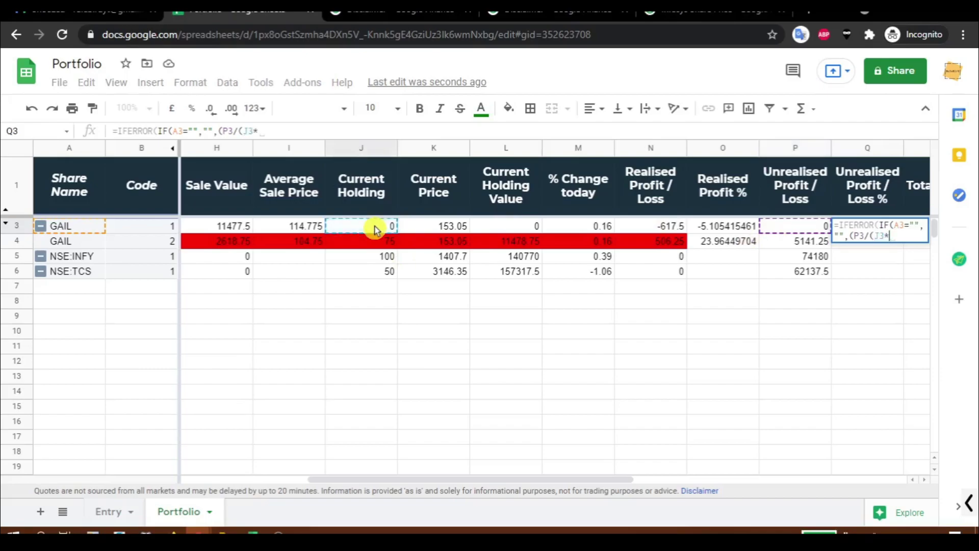
drag(469, 481, 436, 481)
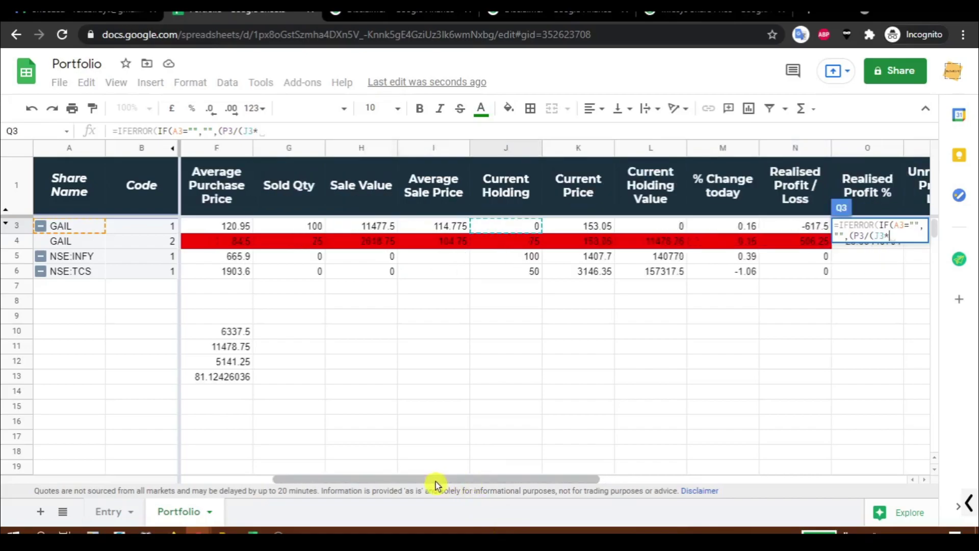
click(224, 225)
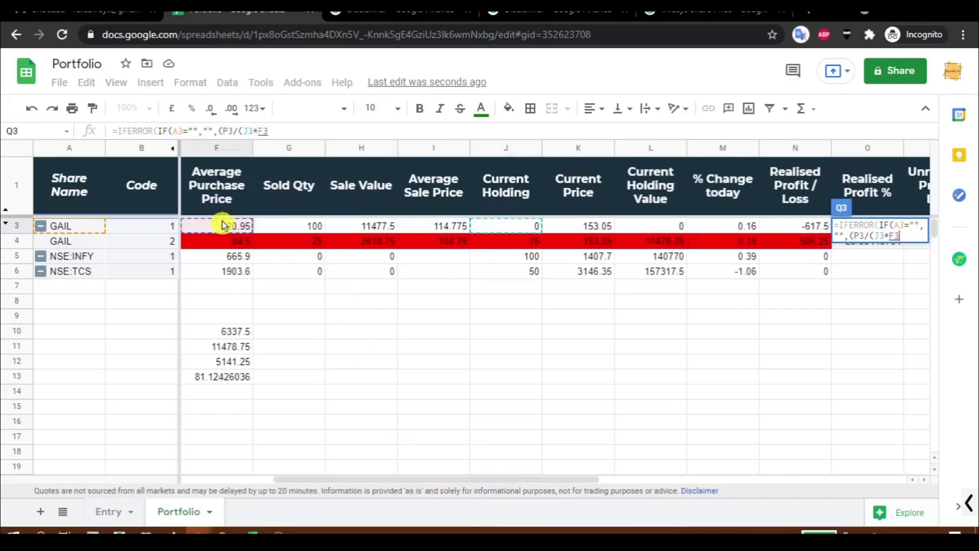
text())
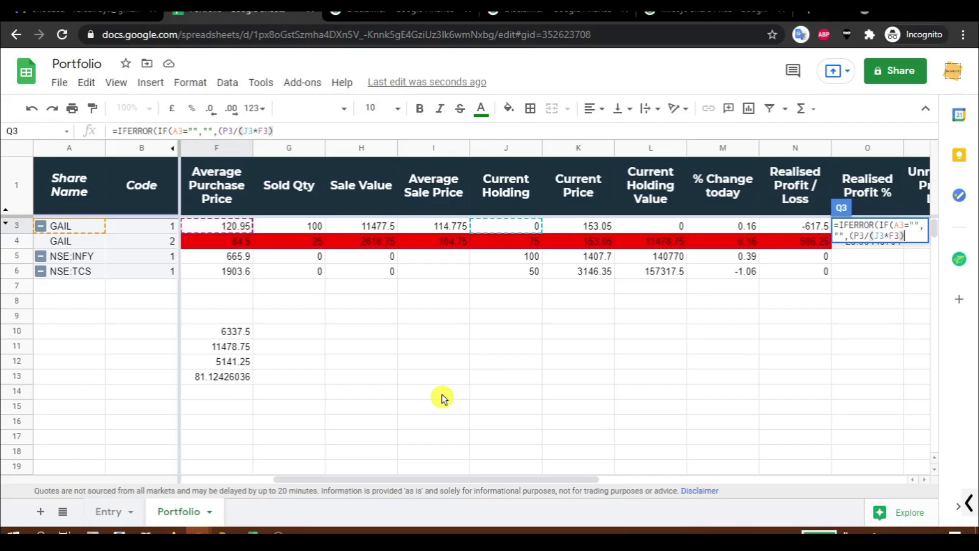
text())
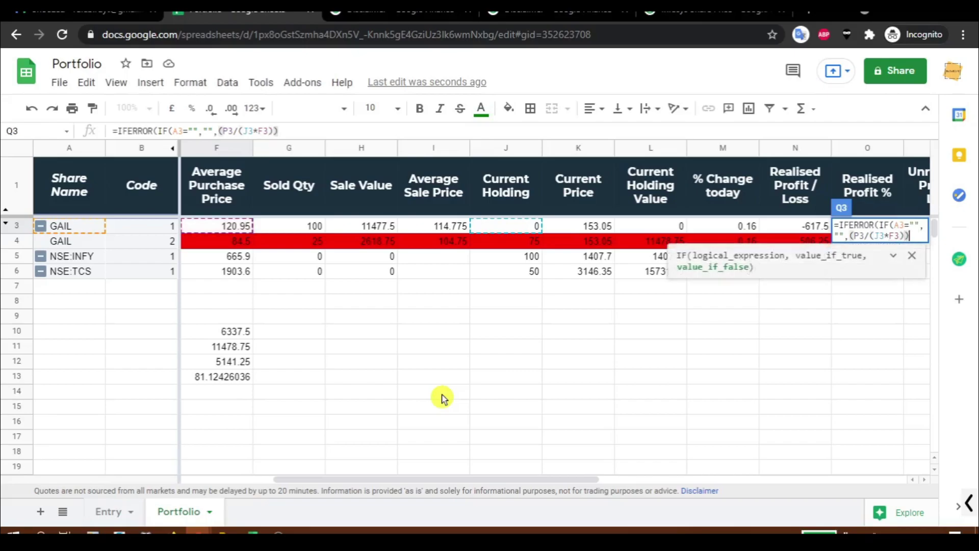
text())
key(Return)
Copy the Unrealised Profit / Loss % formula from Q3 down the rest of column Q.
key(Up)
key(ctrl+c)
key(ctrl+shift+Down)
key(ctrl+v)
key(ctrl+Up)
key(Down)
key(Down)
key(Down)
key(Down)
key(Up)
key(Up)
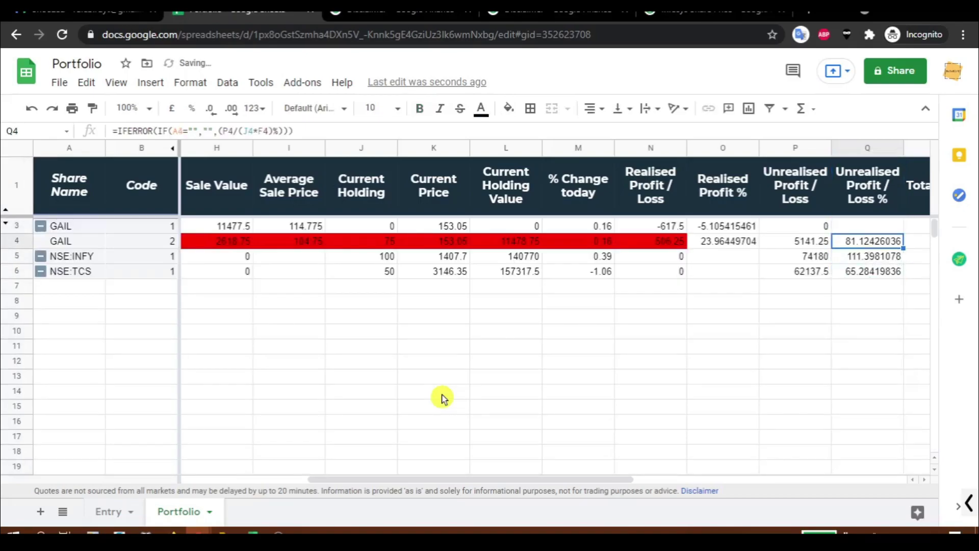
key(Down)
key(Up)
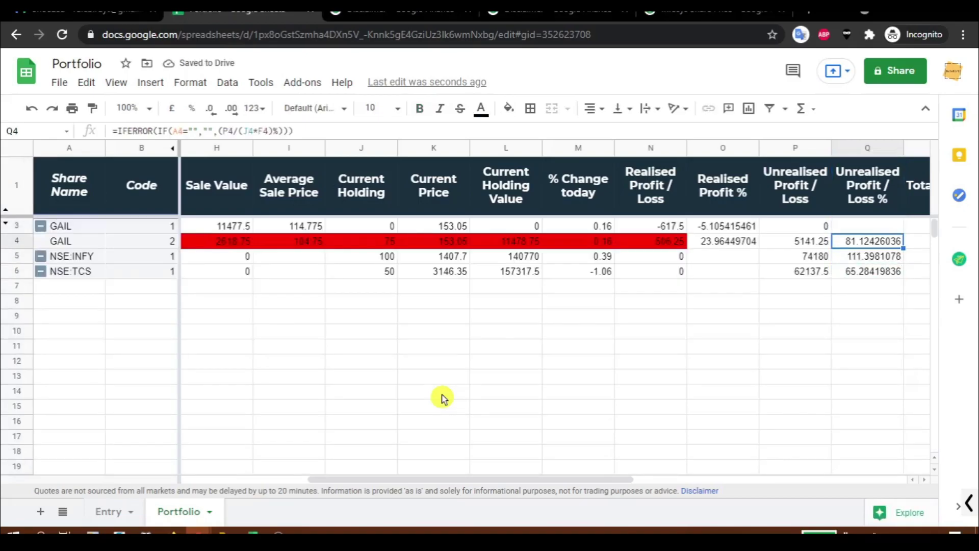
Compare the trial profit percentage in F13 with the second GAIL row's Unrealised Profit / Loss % in Q4, and review Q4's formula.
key(Left)
key(Down)
key(Up)
key(Right)
key(Left)
key(Down)
key(Left)
key(Left)
key(Left)
key(Left)
key(Left)
key(Left)
key(Left)
key(Left)
key(Left)
key(Left)
key(Left)
key(Left)
key(Down)
key(Down)
key(Down)
key(Down)
key(Down)
key(Down)
key(Right)
key(Right)
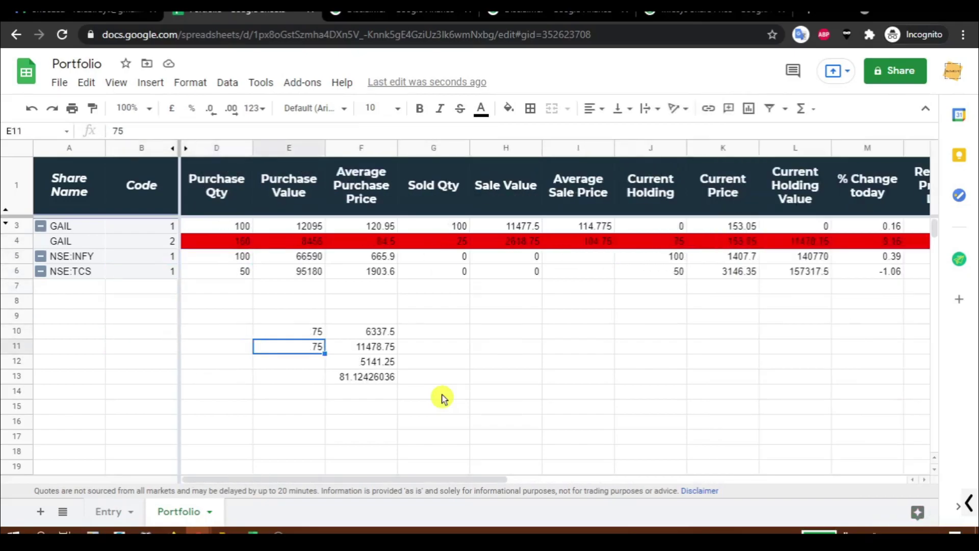
key(Right)
key(Right)
key(Right)
key(Down)
key(Left)
key(Down)
key(Right)
key(Right)
key(Right)
key(Right)
key(Right)
key(Right)
key(Right)
key(Right)
key(Right)
key(Right)
key(Right)
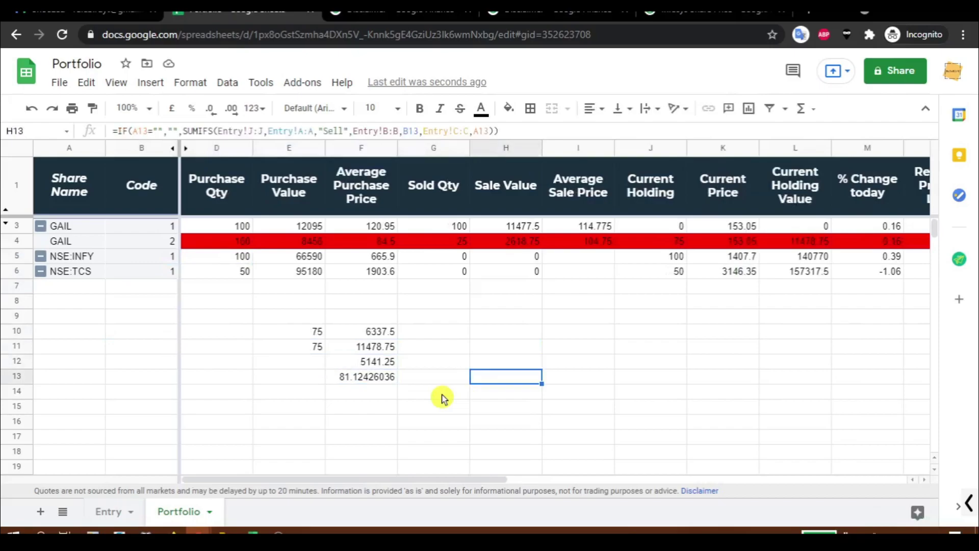
key(Up)
key(Up)
key(Up)
key(Up)
key(Up)
key(Up)
key(Up)
key(Up)
key(Up)
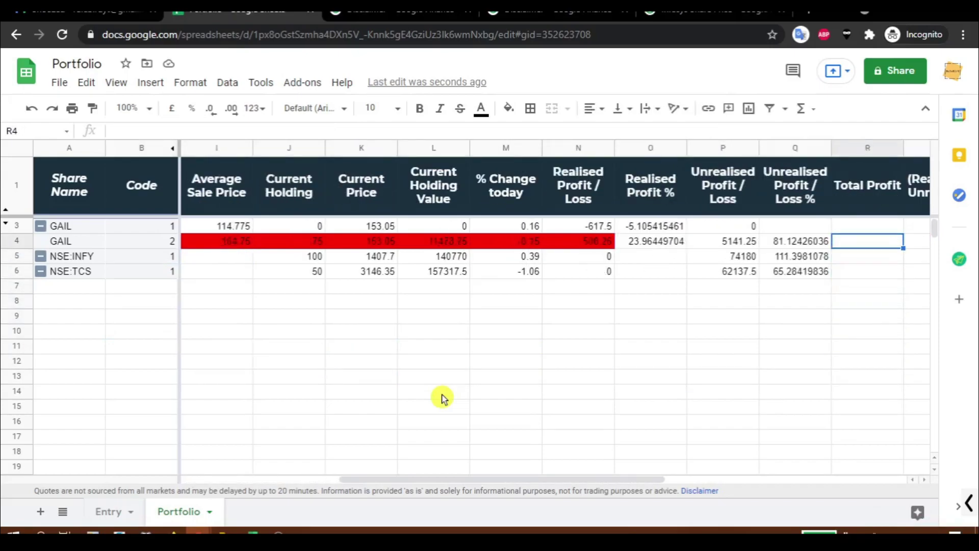
key(Left)
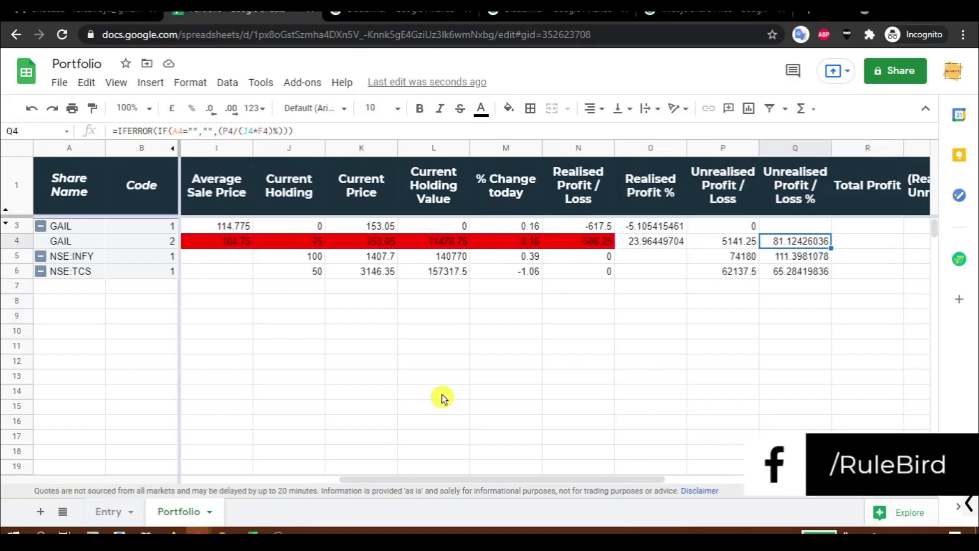
key(F2)
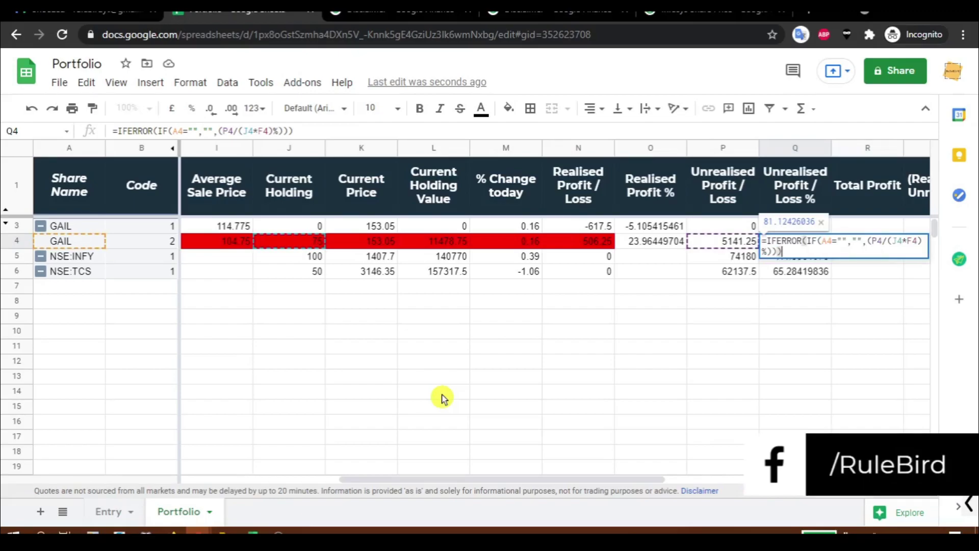
key(Return)
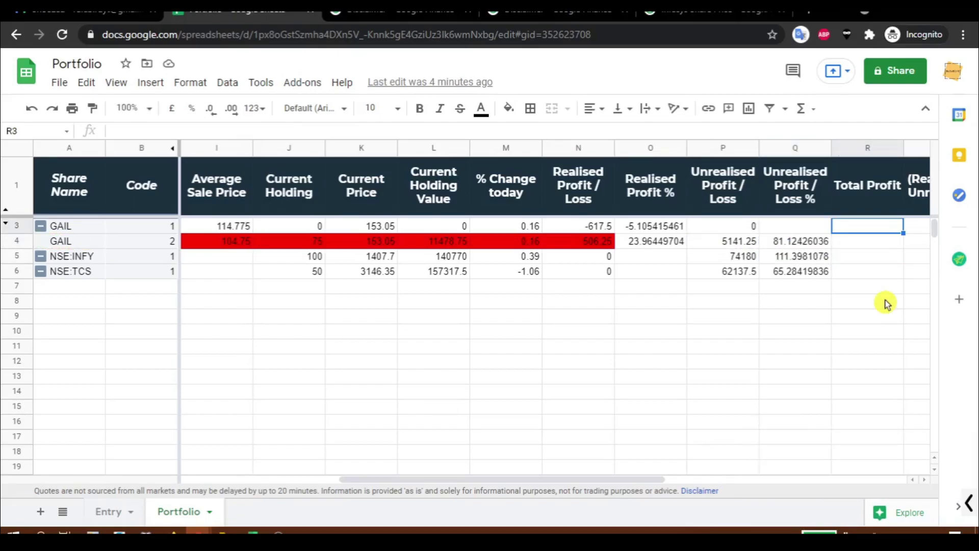
Enter the Total Profit formula in R3, adding realised and unrealised profit with a blank-name check: =IF(A3="","",(N3+P3)).
text(=IF(Q3)
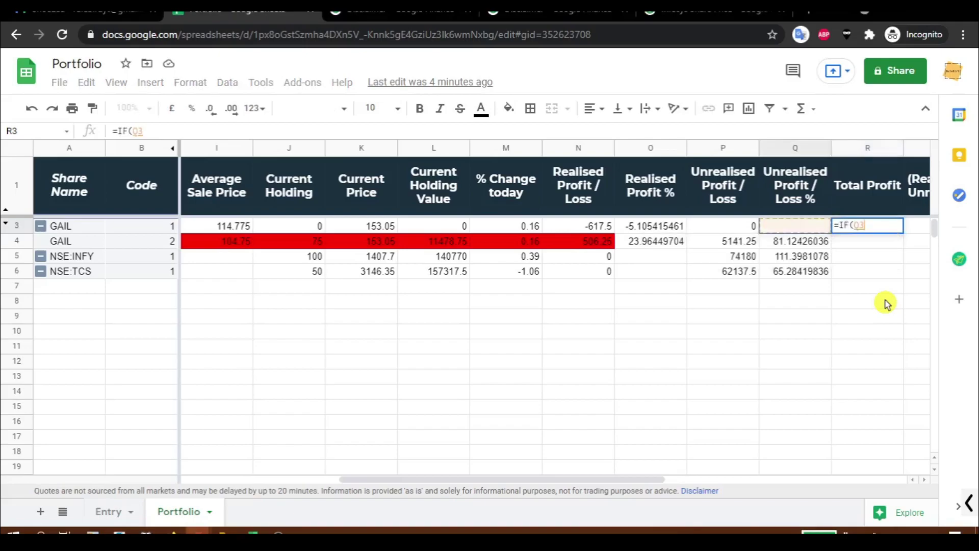
key(ctrl+Left)
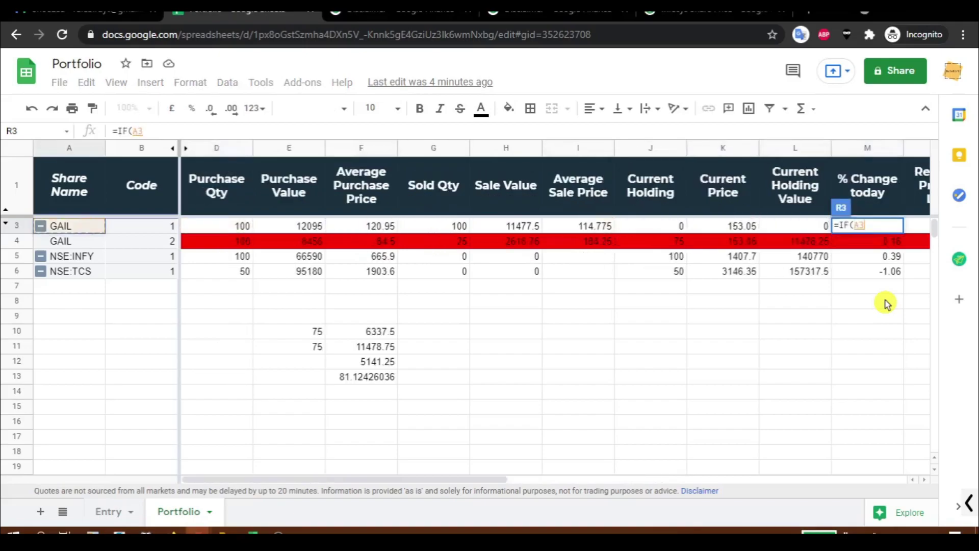
text(=)
text("","",(A3)
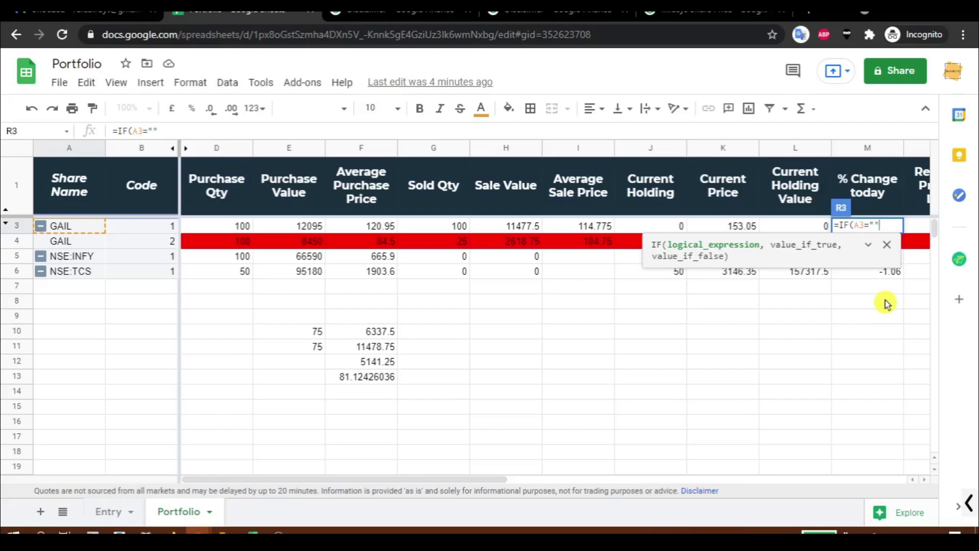
drag(356, 481, 631, 492)
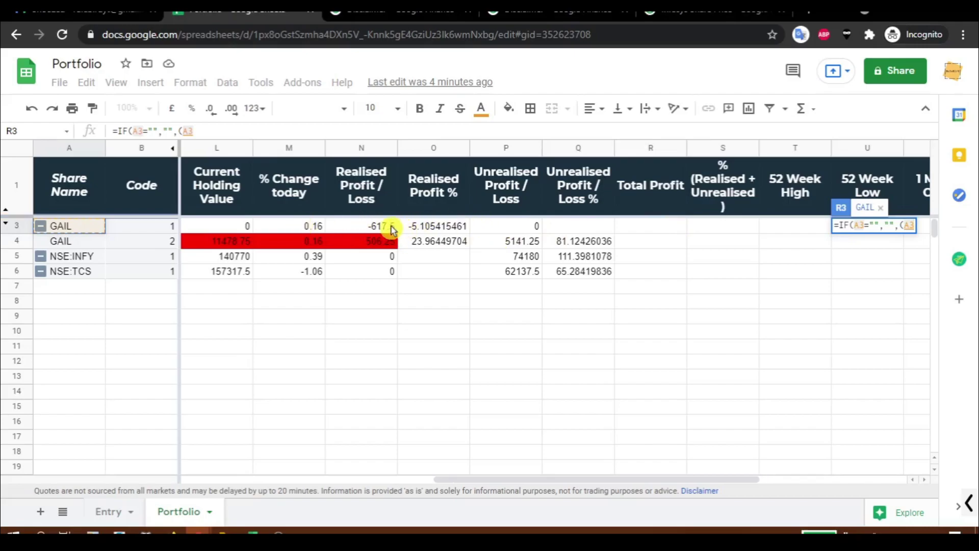
click(377, 227)
text(+)
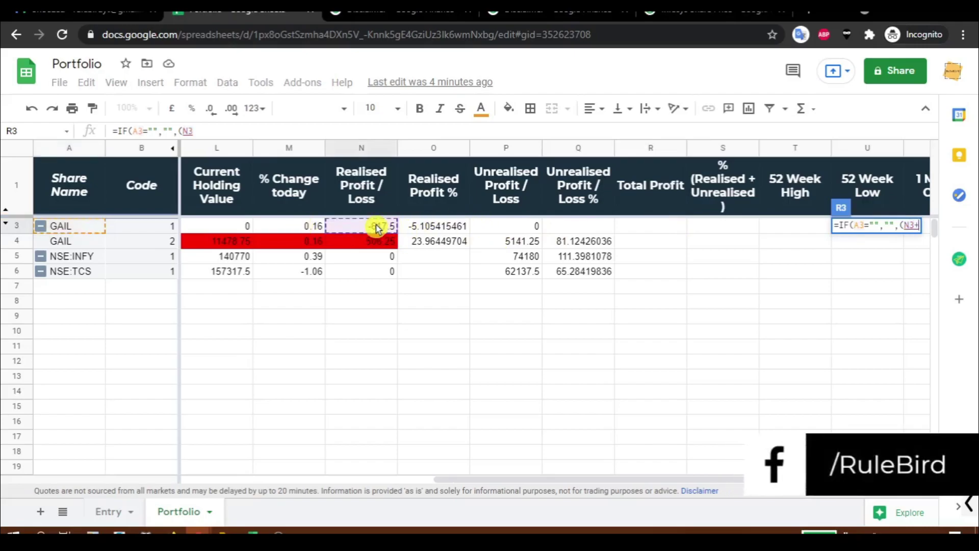
click(509, 228)
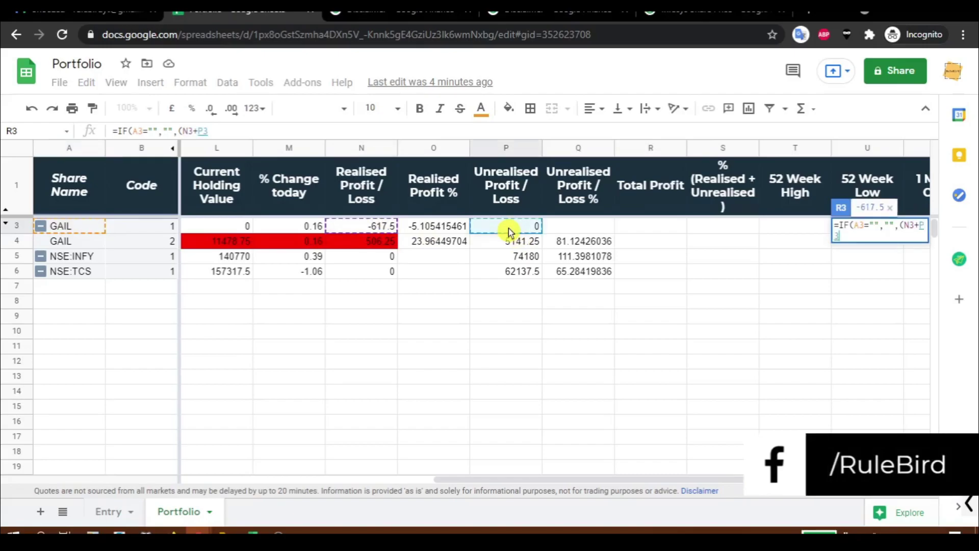
text())
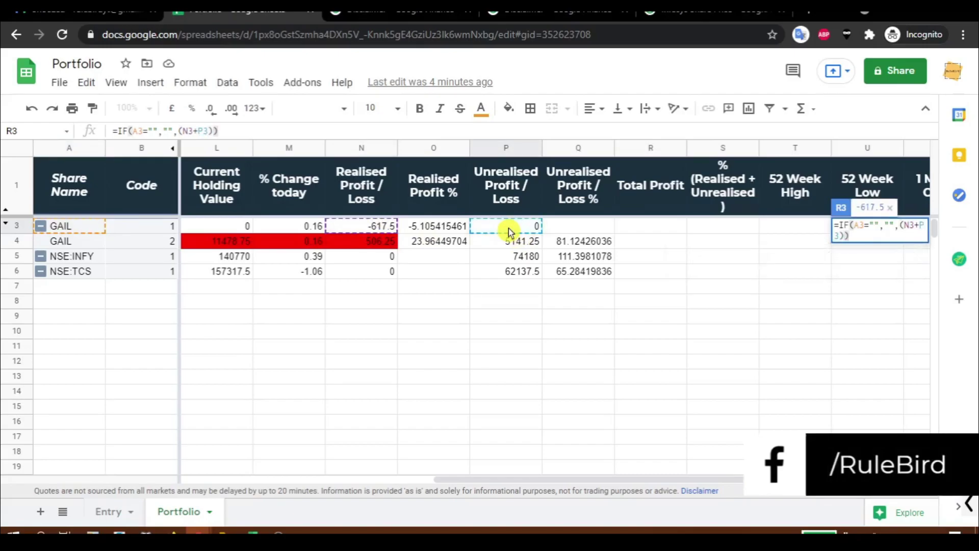
key(Return)
Copy the Total Profit formula from R3 down the rest of column R.
key(Up)
key(ctrl+c)
key(ctrl+shift+Down)
key(ctrl+v)
key(ctrl+Up)
key(Down)
key(Down)
key(Down)
key(Up)
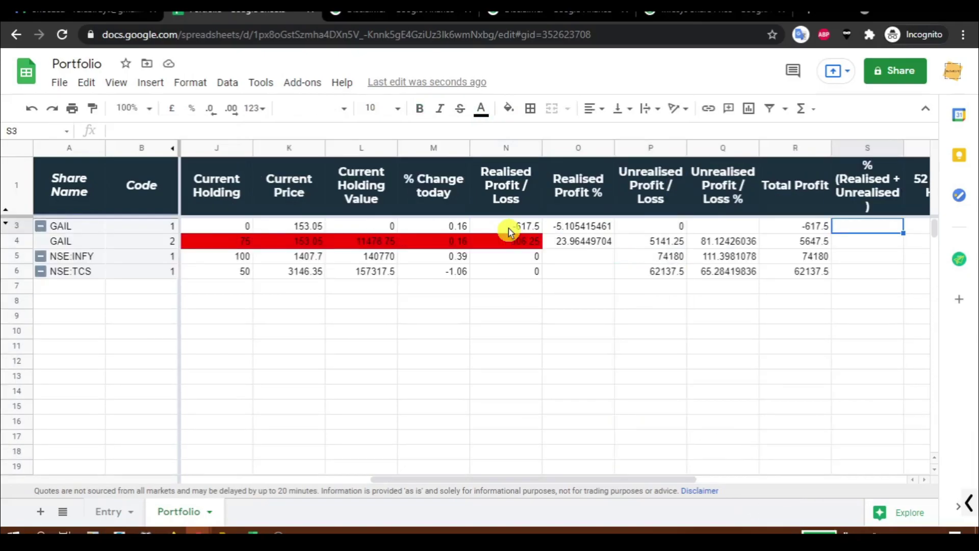
Enter the % (Realised + Unrealised) formula in S3, taking total profit as a percentage of purchase value: =IF(A3="","",(R3/E3%)).
text(=IF()
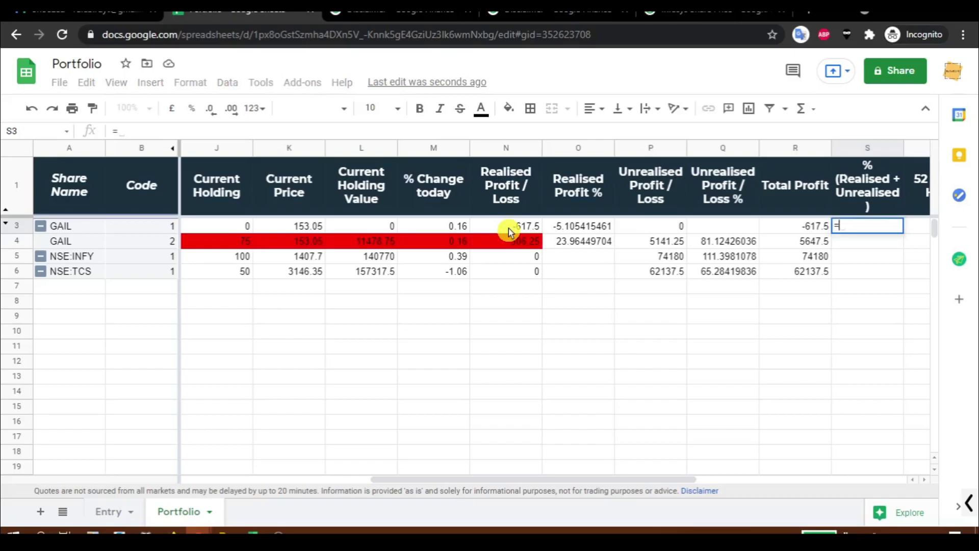
click(56, 231)
text(="","",)
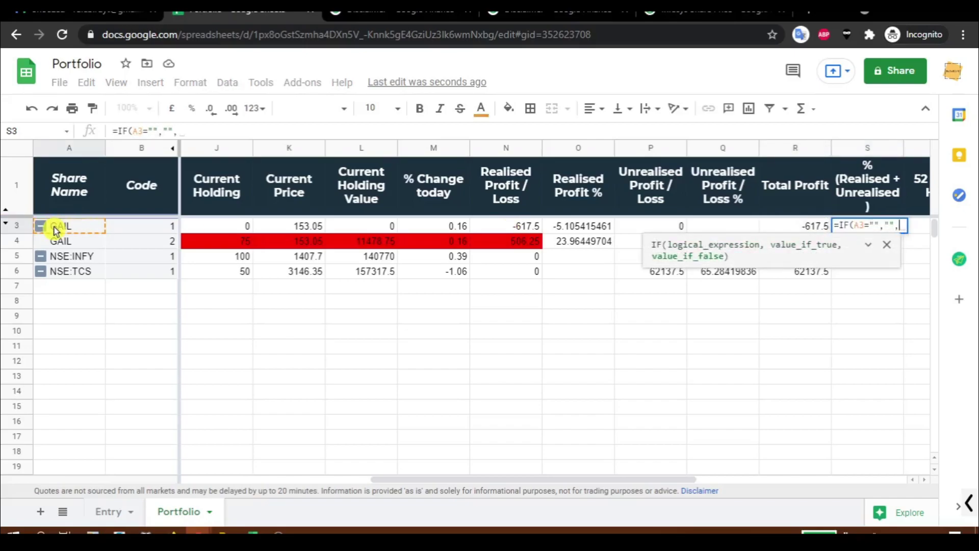
text(()
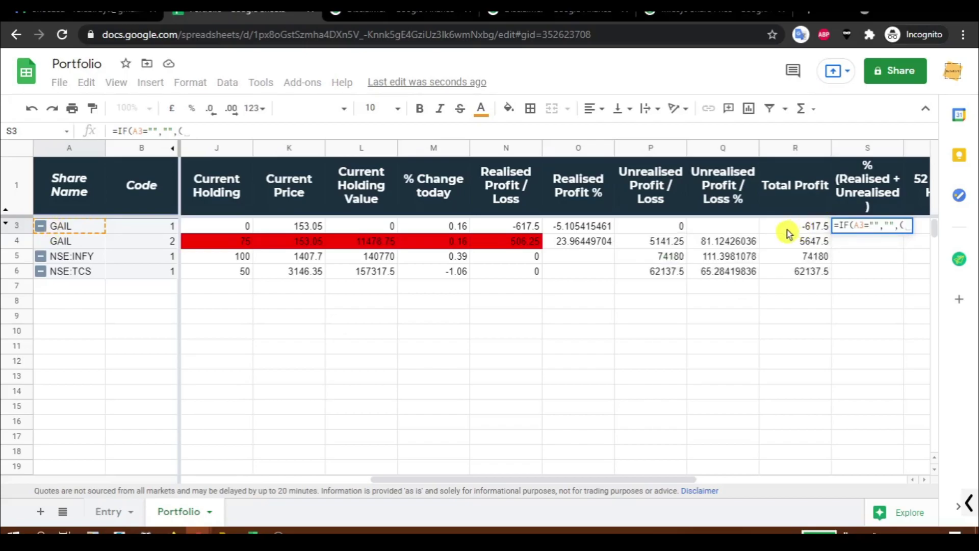
click(789, 231)
text(/)
drag(590, 483, 399, 504)
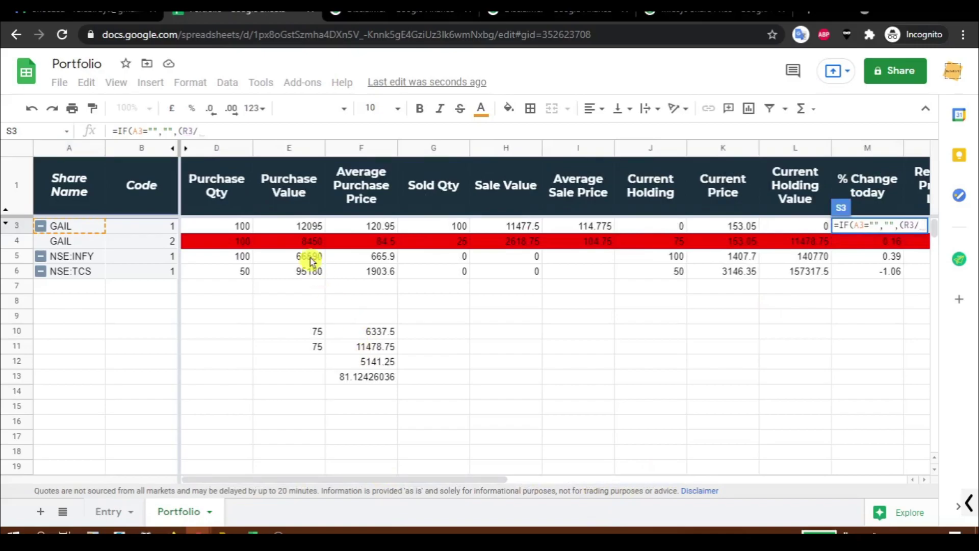
click(285, 225)
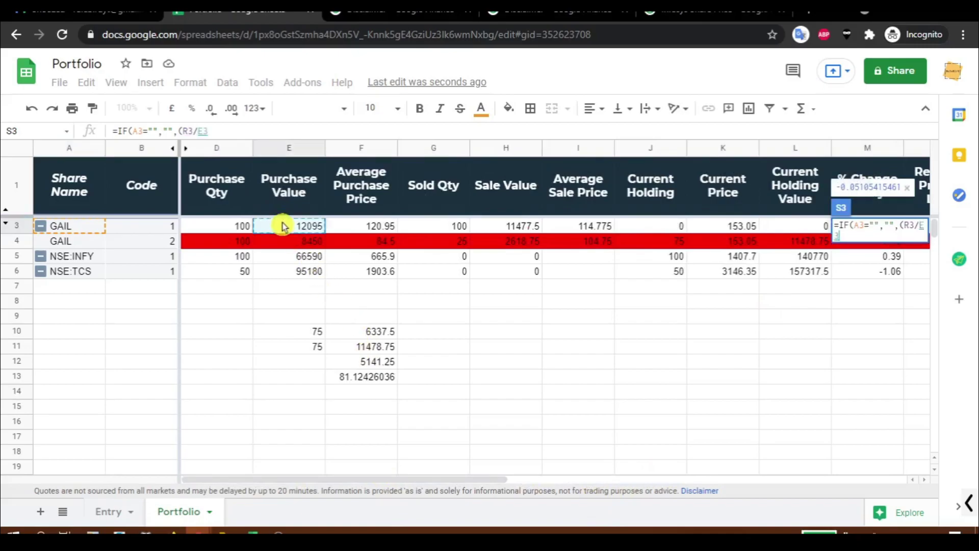
text(%)
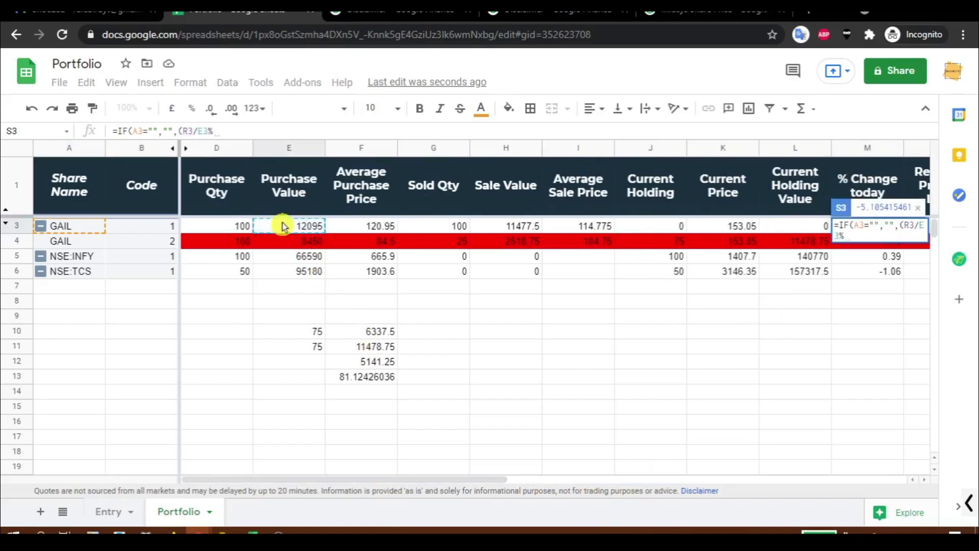
text()))
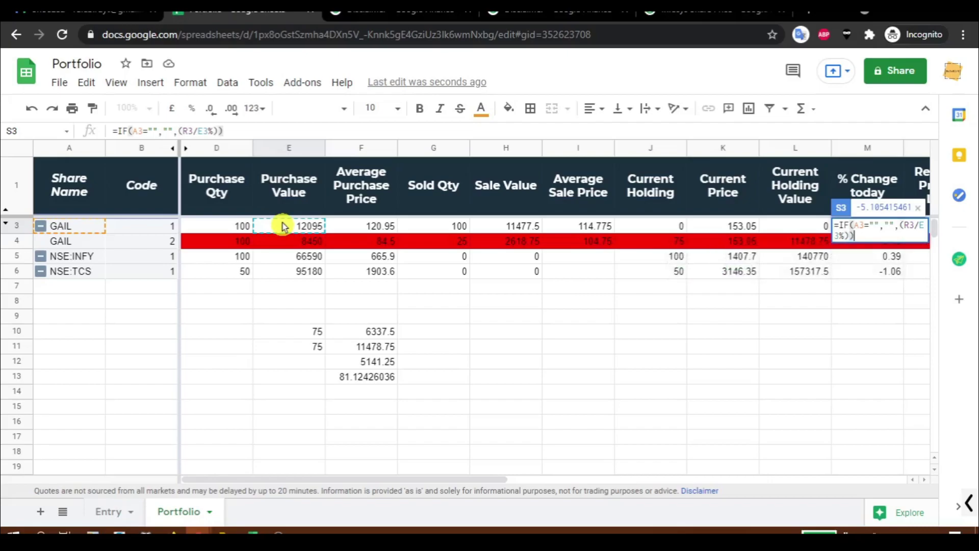
key(Return)
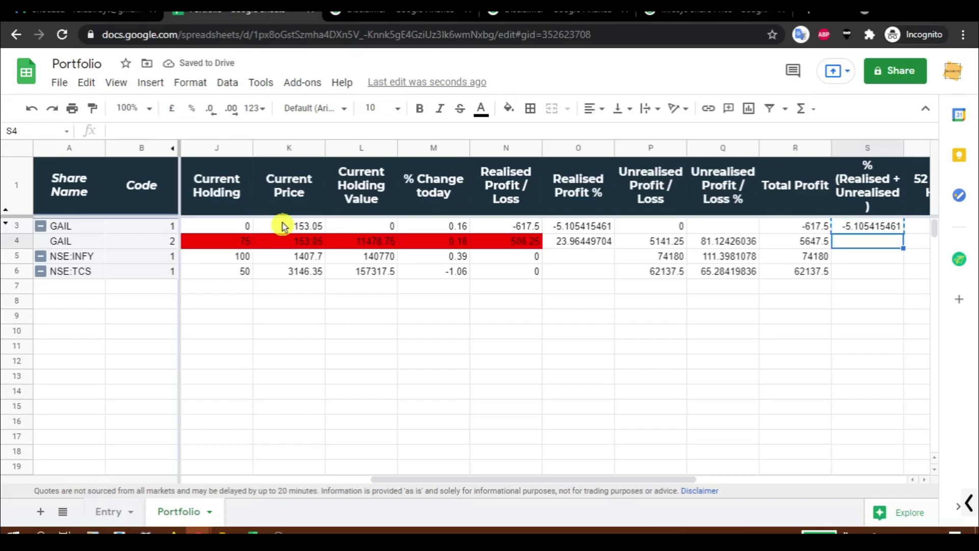
Fill the % (Realised + Unrealised) formula from S3 down to S1000.
key(ctrl+shift+Down)
key(ctrl+d)
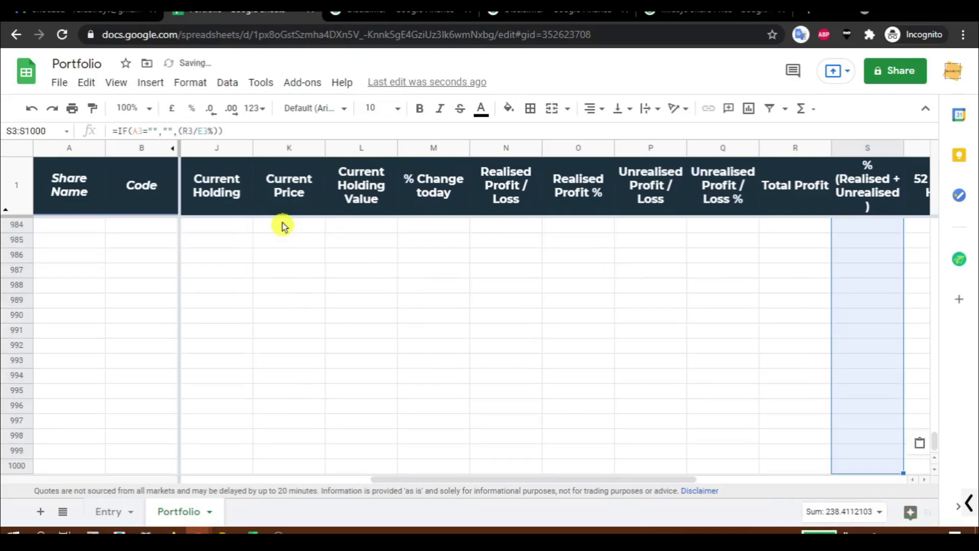
key(ctrl+Up)
key(Down)
key(Down)
key(Down)
key(Up)
key(Up)
key(Down)
key(Up)
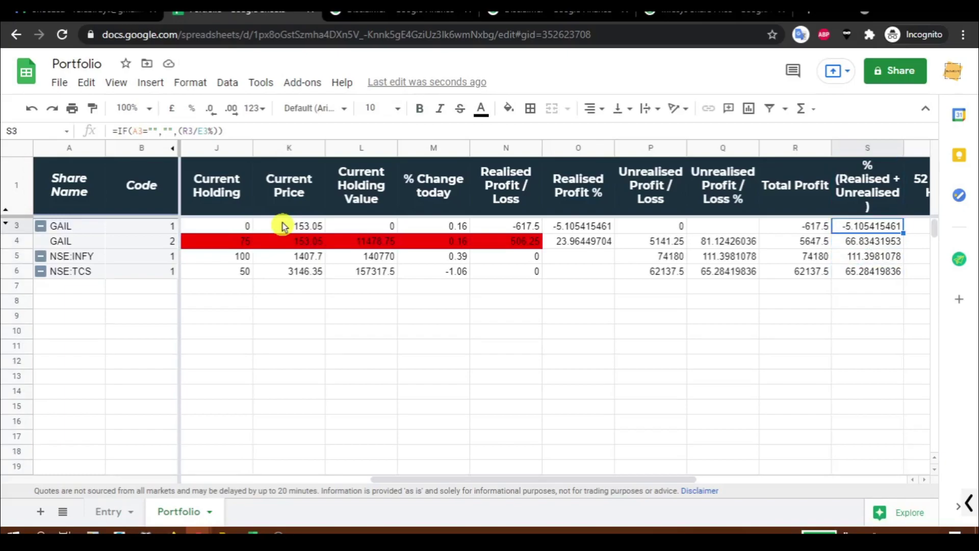
key(Right)
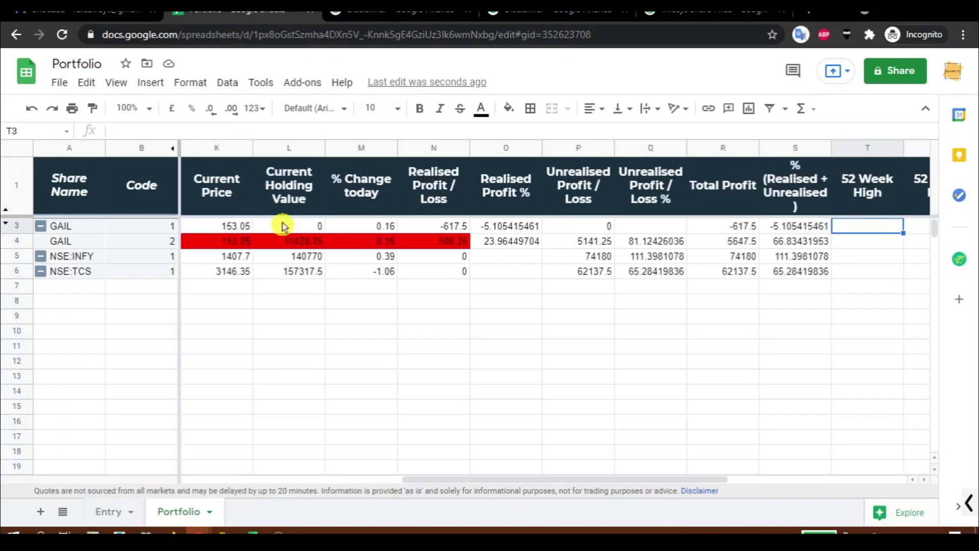
Look over the empty columns from 52 Week High to 1 Year Chart in row 3.
key(Right)
key(Right)
key(Right)
key(Right)
key(Left)
key(Left)
key(Left)
key(Left)
key(Right)
key(Right)
key(Right)
key(Right)
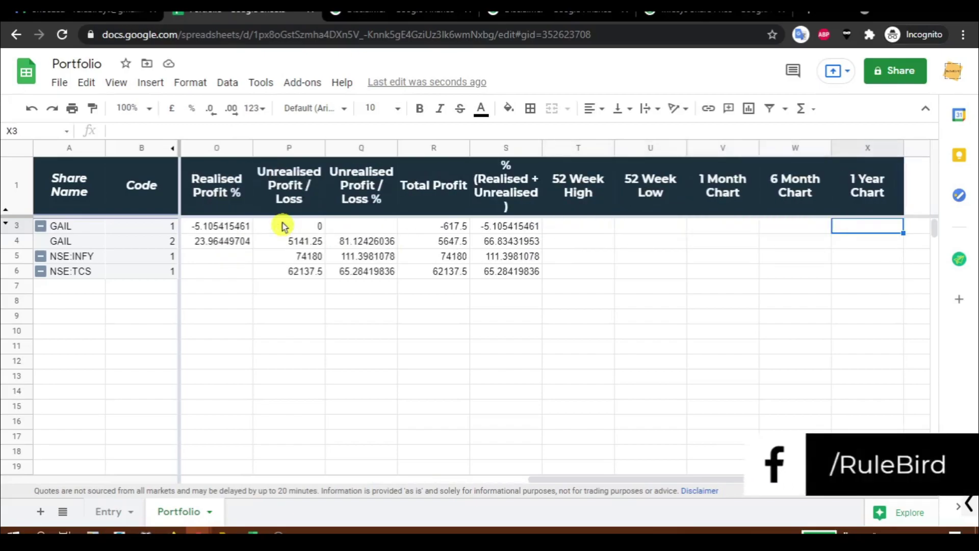
key(Left)
key(Left)
key(Left)
key(Left)
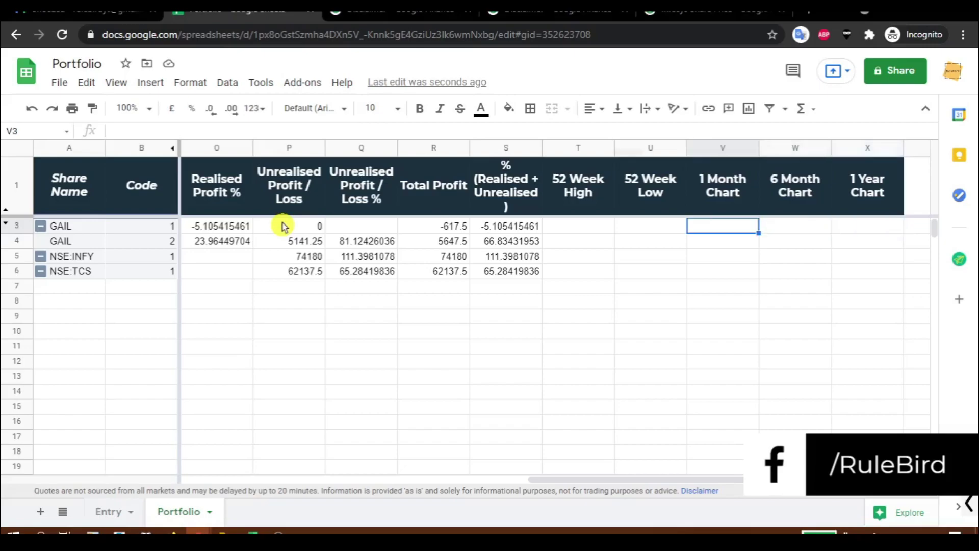
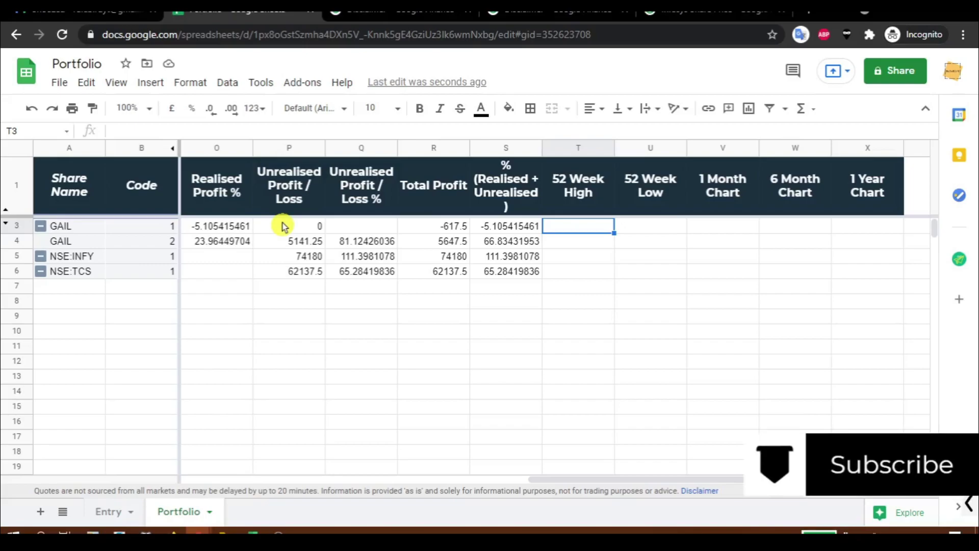
Enter the 52 Week High formula in T3 with a blank-name check: =IF(A3="","",GOOGLEFINANCE(A3,"high52")).
text(=IF(A3="","",GOOGLEFINANCE()
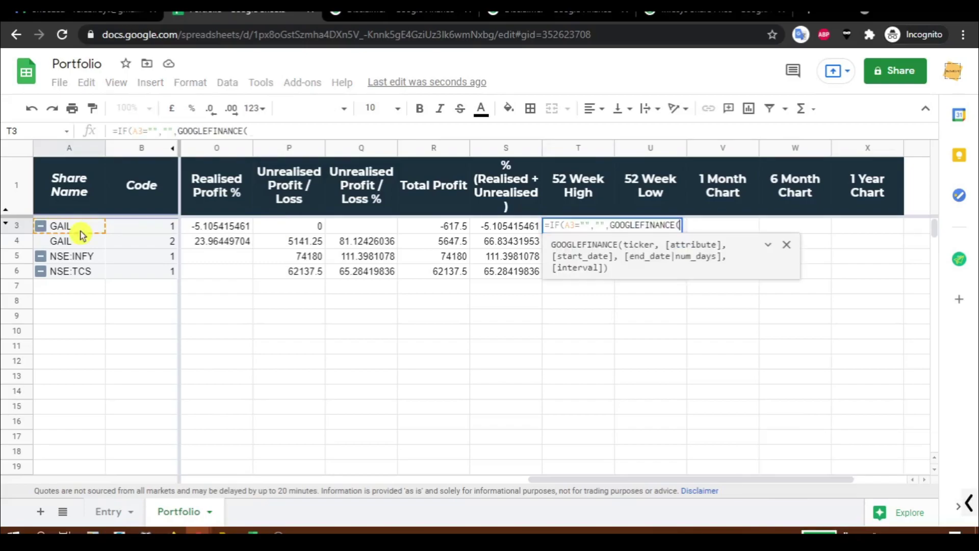
click(73, 228)
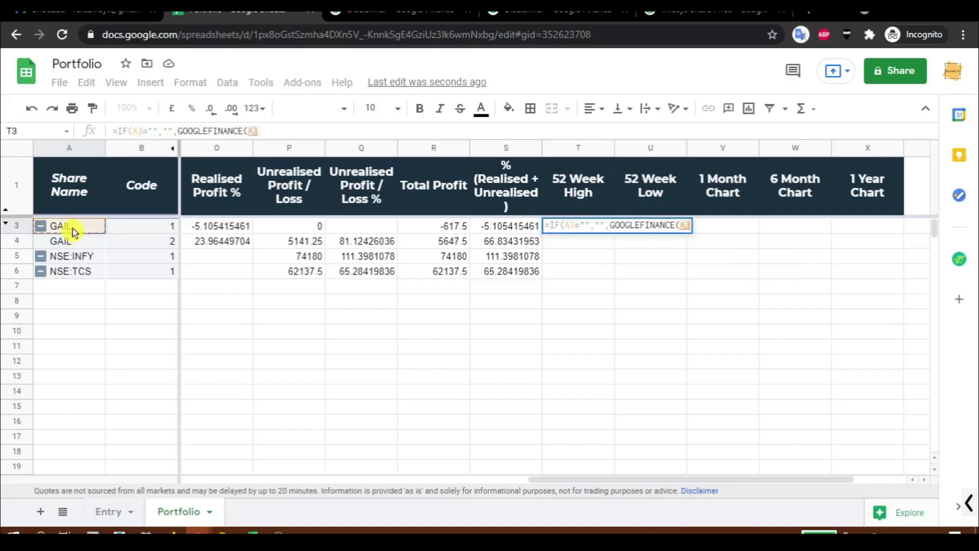
text(,)
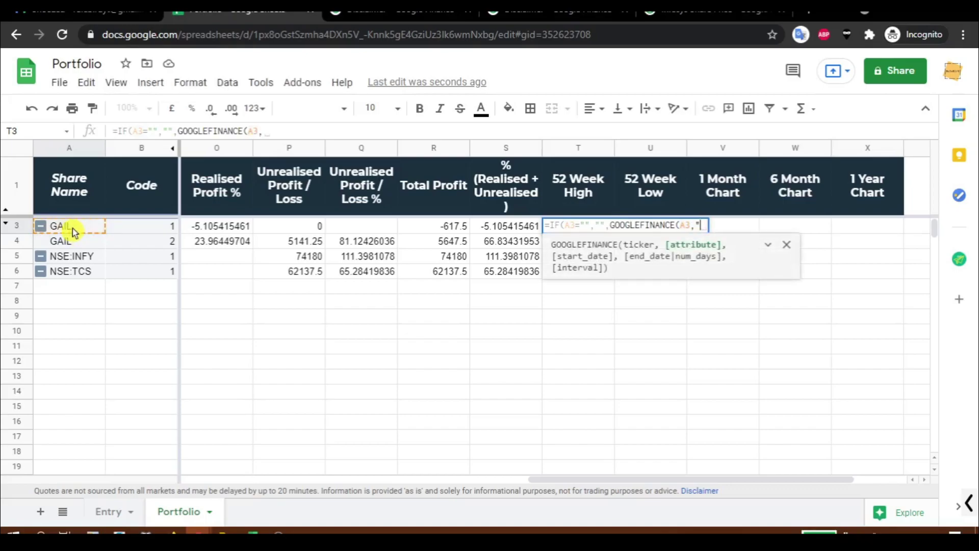
text("high52")))
key(Return)
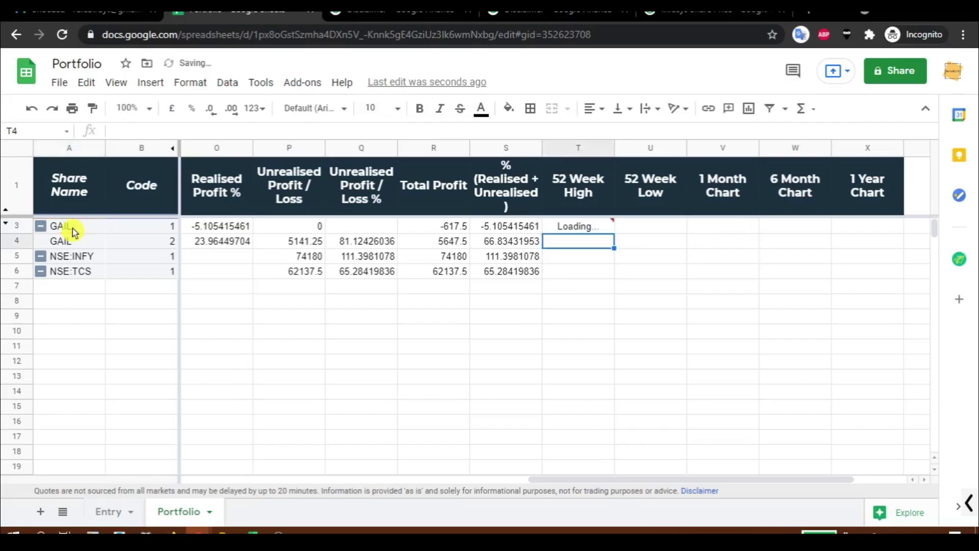
Fill the 52 Week High formula from T3 down the rest of column T.
key(Up)
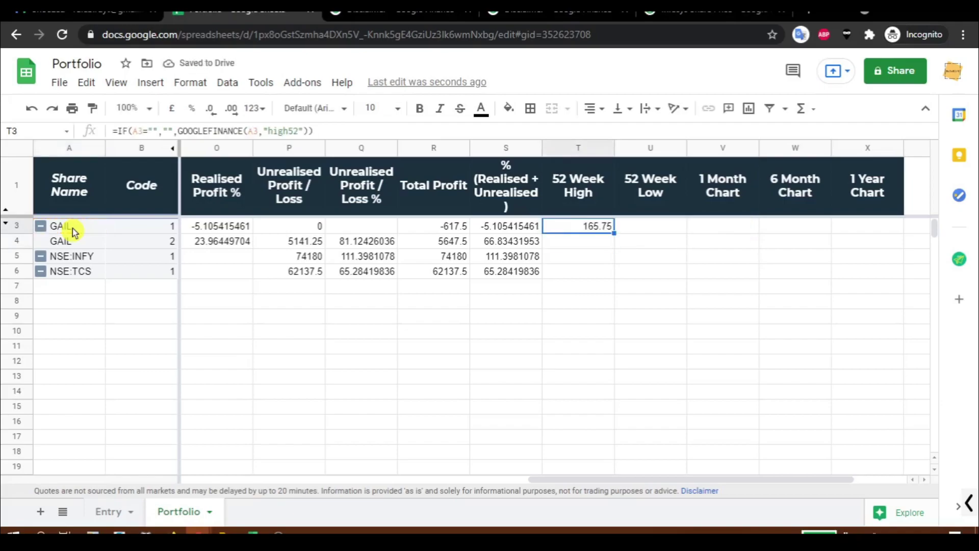
key(ctrl+shift+Down)
text(165.75 165.75 Loading... Loading...)
key(ctrl+Up)
key(Down)
key(Down)
key(Down)
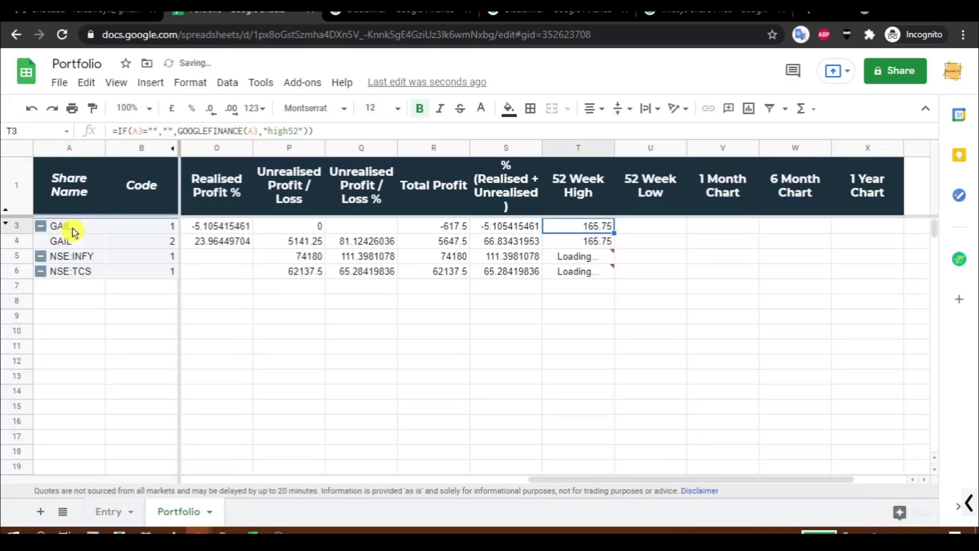
Copy the text of the 52 Week High formula from T3 into U3, keeping its A3 references.
key(Up)
key(Up)
key(F2)
key(ctrl+a)
key(ctrl+c)
key(Return)
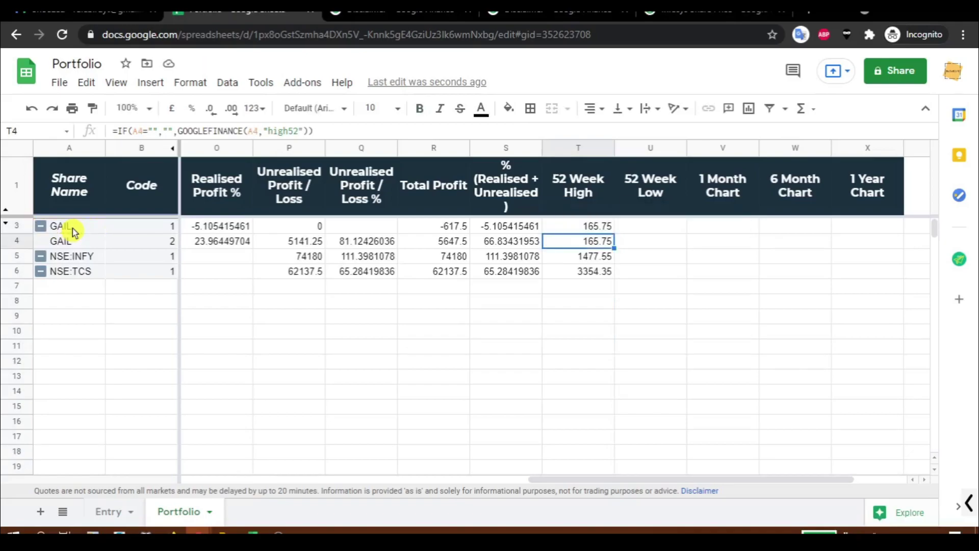
key(Right)
key(Up)
key(F2)
key(ctrl+v)
Change the attribute in U3 to low52 so the 52 Week Low formula reads =IF(A3="","",GOOGLEFINANCE(A3,"low52")).
key(Left)
key(Left)
key(Left)
key(Left)
key(Left)
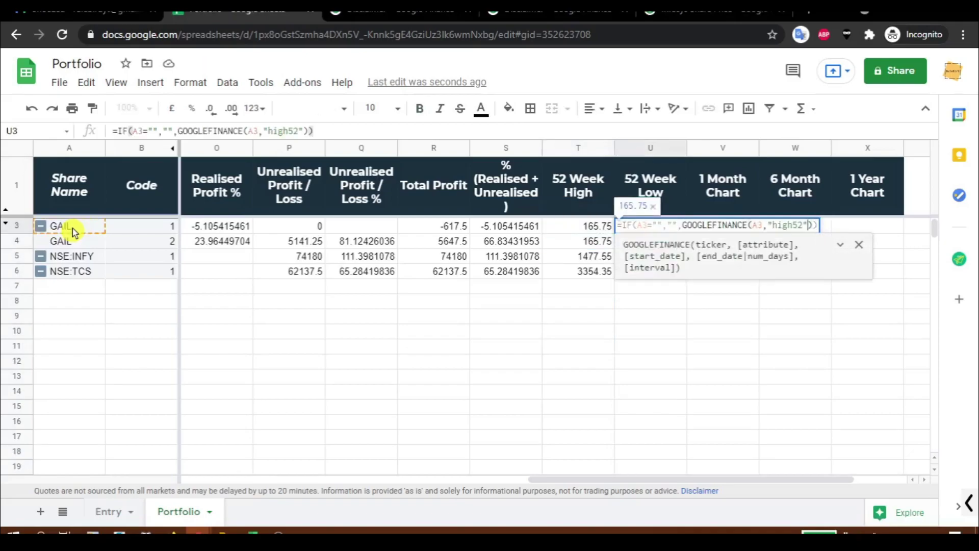
key(shift+Left)
key(shift+Left)
key(shift+Left)
key(shift+Left)
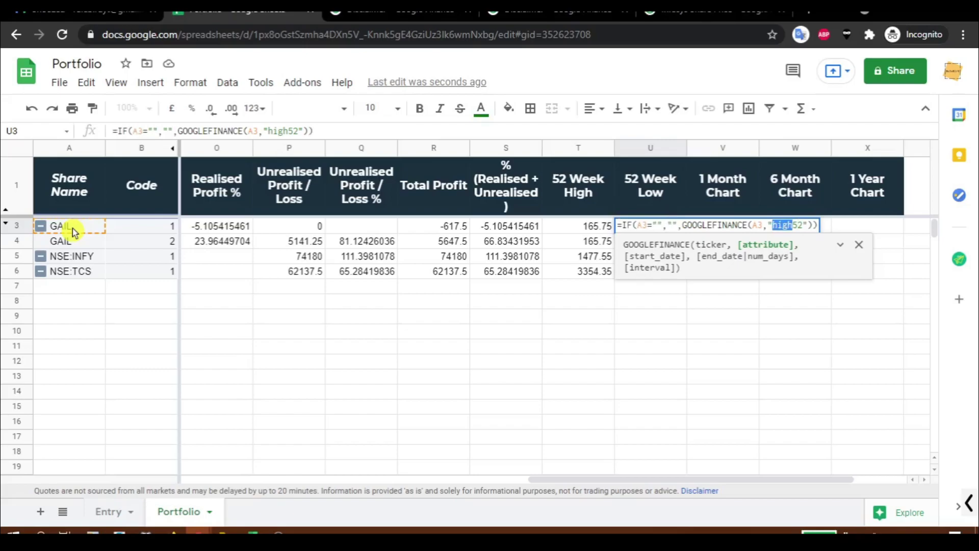
text(low)
key(Return)
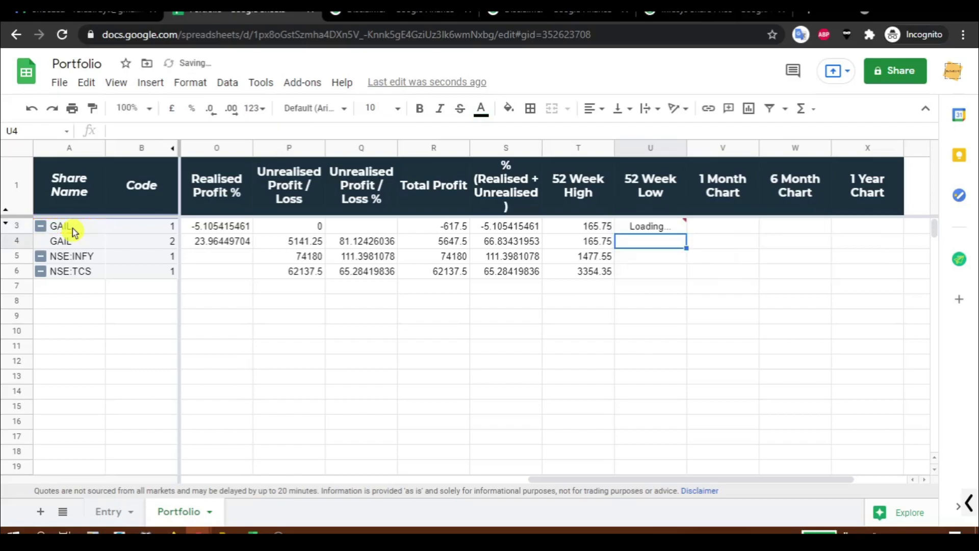
Fill the 52 Week Low formula from U3 down column U for the listed shares.
key(ctrl+d)
key(Down)
key(ctrl+d)
key(Down)
key(ctrl+d)
key(Down)
key(Up)
key(Up)
key(Up)
key(Up)
key(Down)
key(Down)
key(Down)
key(Up)
key(Up)
key(Up)
key(Down)
key(Down)
key(Up)
key(Up)
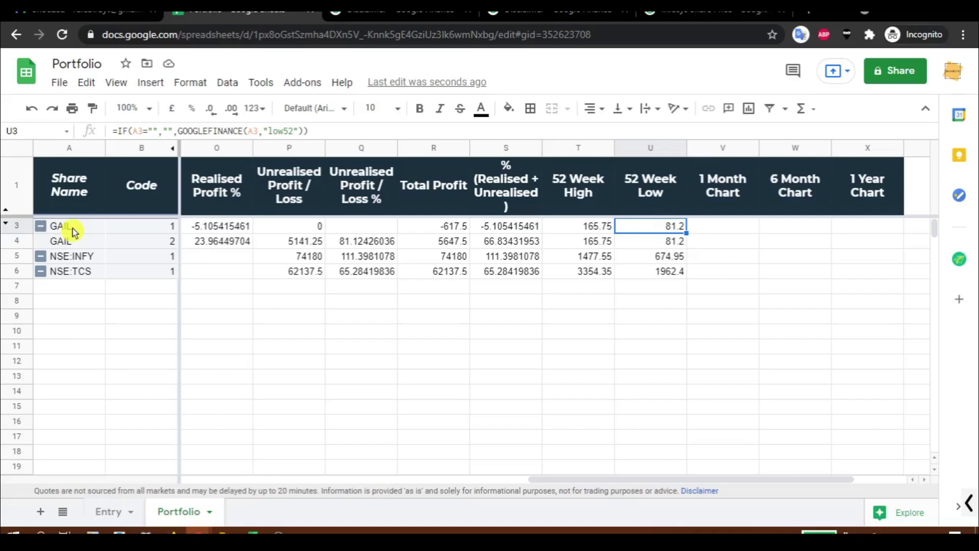
Enter the 1 Month Chart formula in V3 as a weekly price sparkline: =IF(A3="","",SPARKLINE(GOOGLEFINANCE(A3,"price",today()-30,today(),"weekly"))).
key(Left)
key(Right)
key(Right)
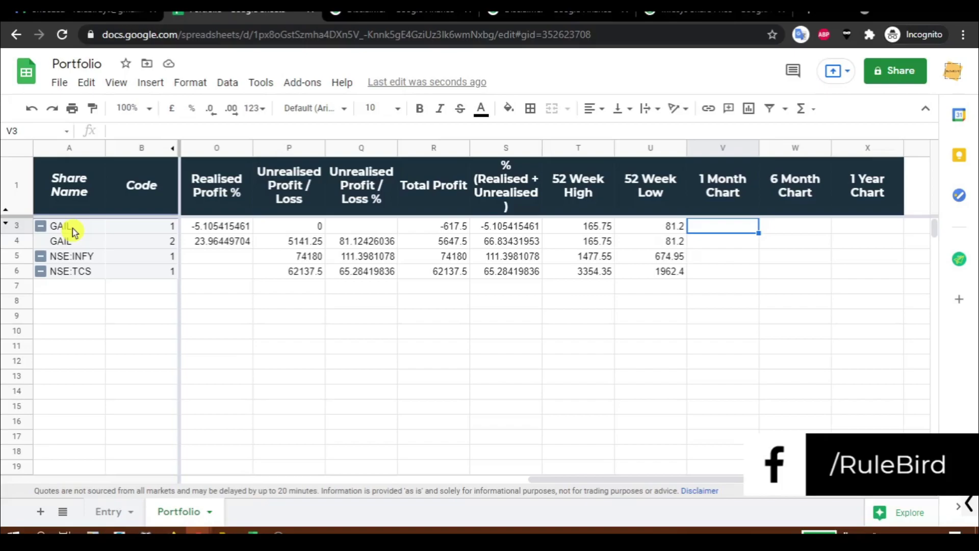
key(Right)
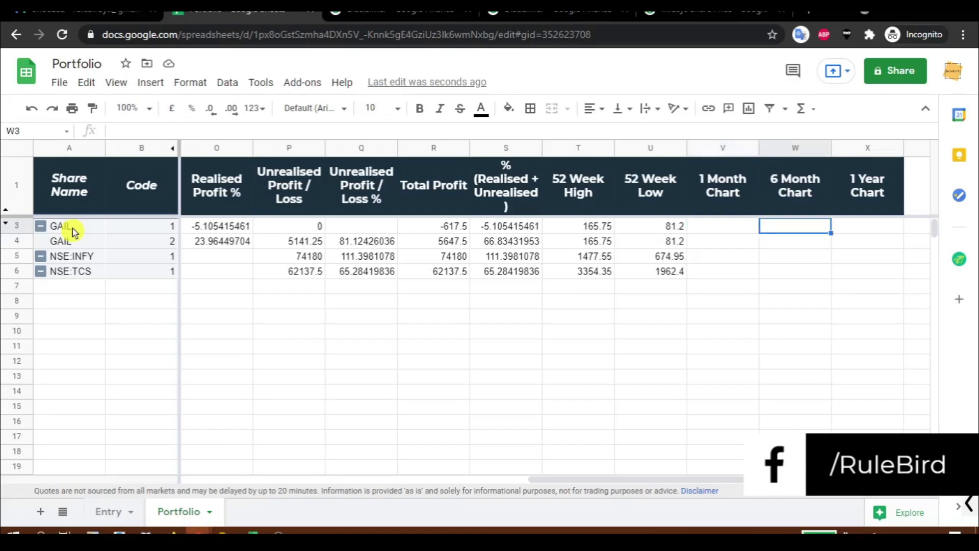
key(Right)
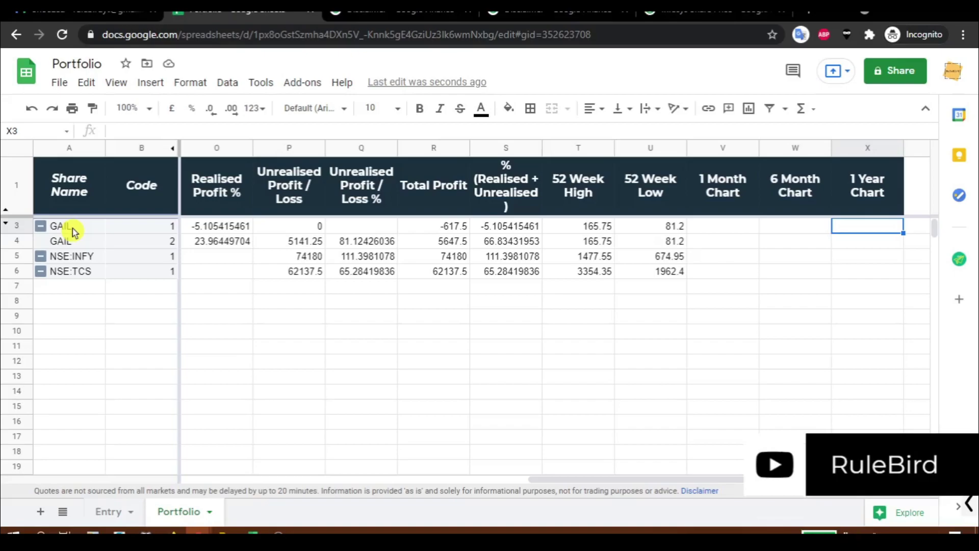
key(Left)
key(Left)
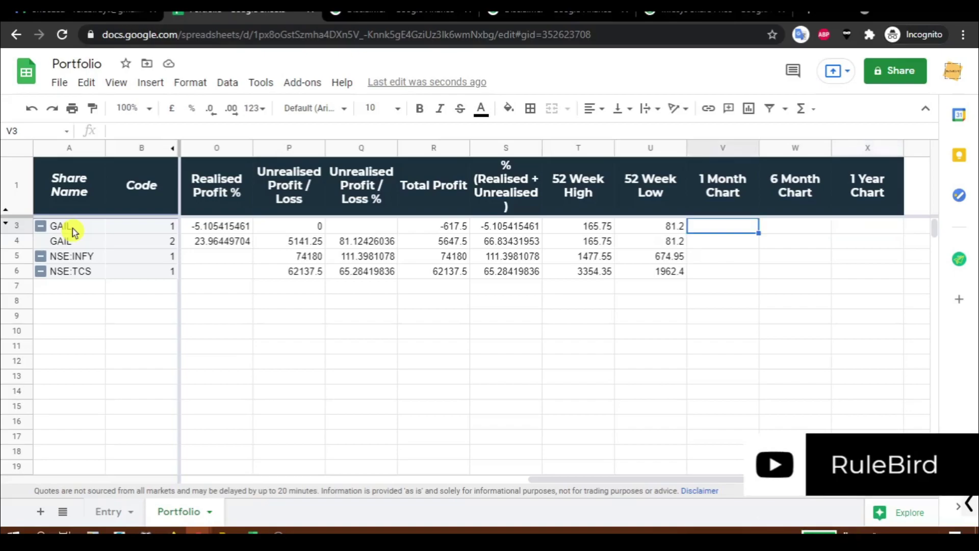
text(=IF()
click(57, 228)
text(="","",)
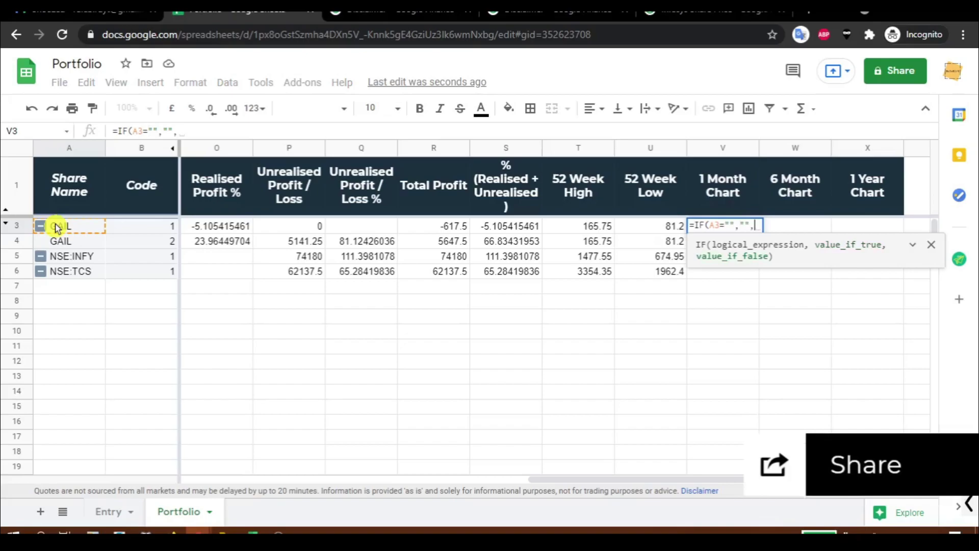
text(spark)
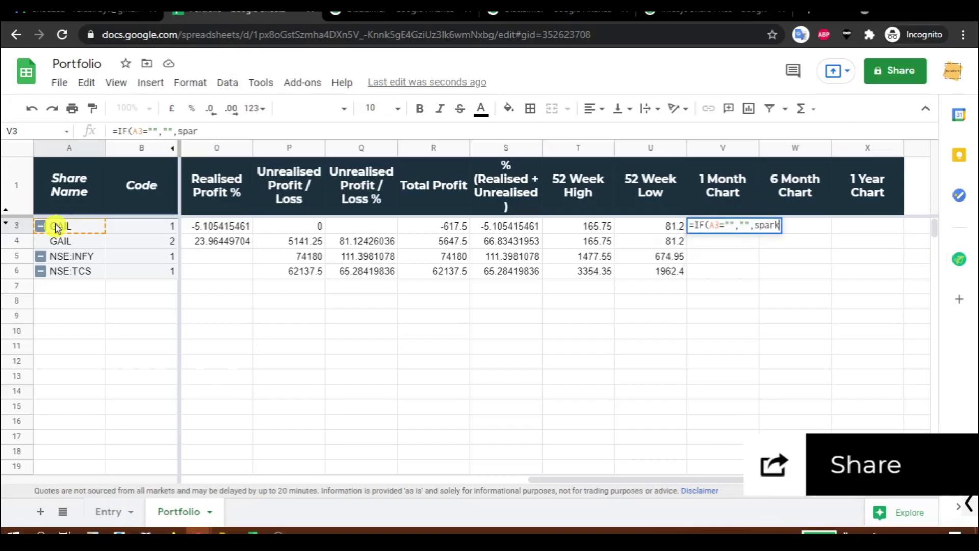
text(line()
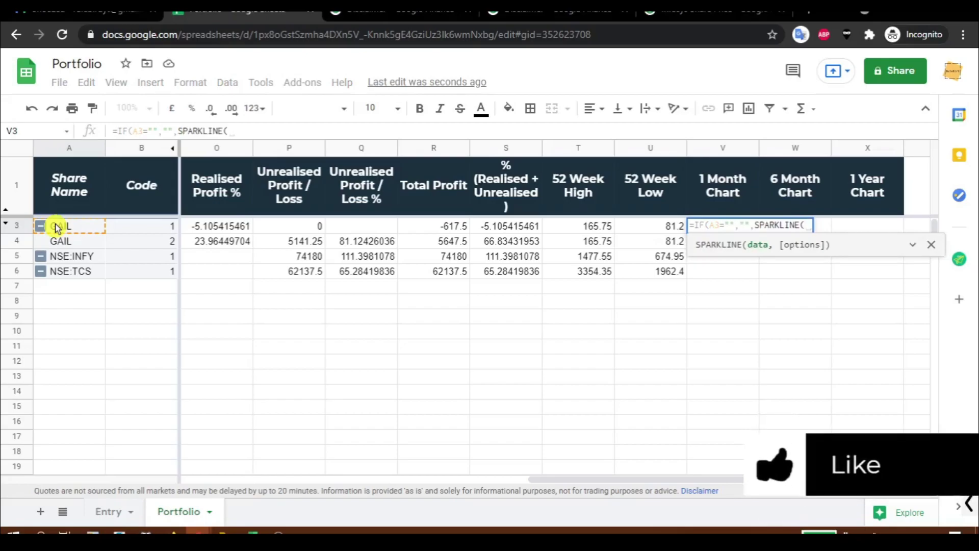
text(go)
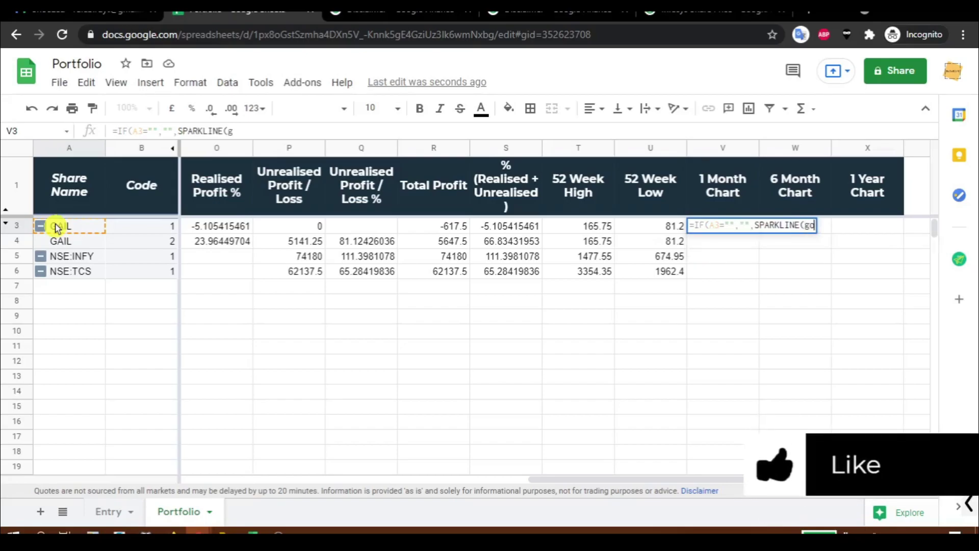
text(oglefinance()
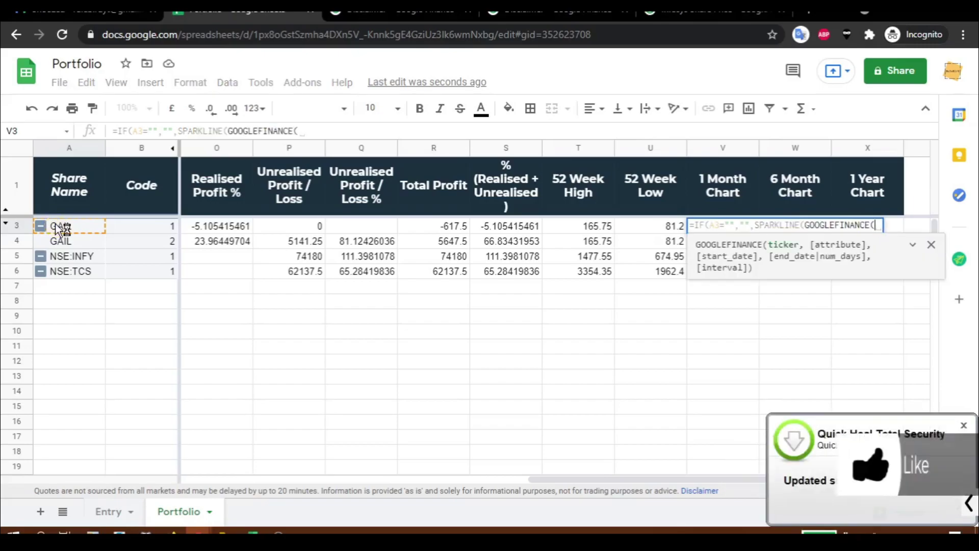
click(66, 228)
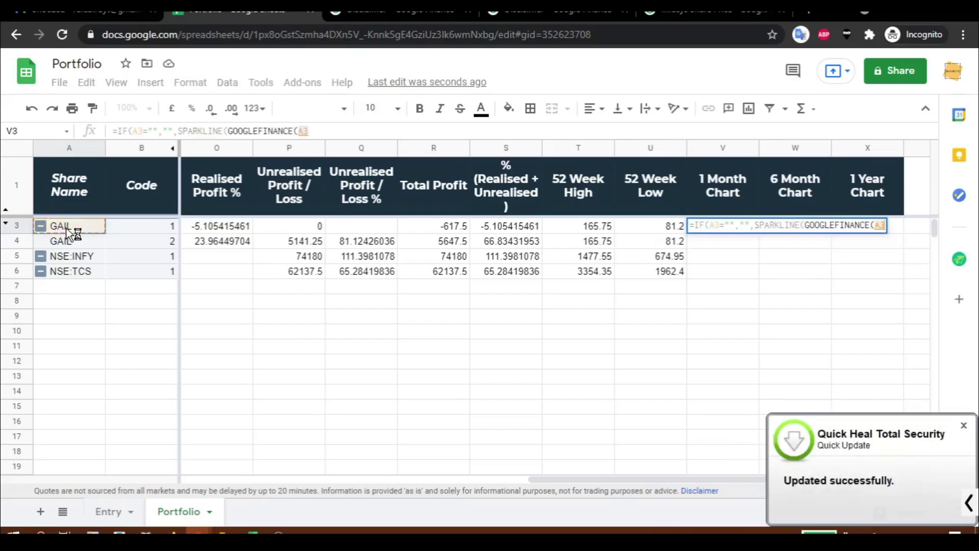
text(,"price)
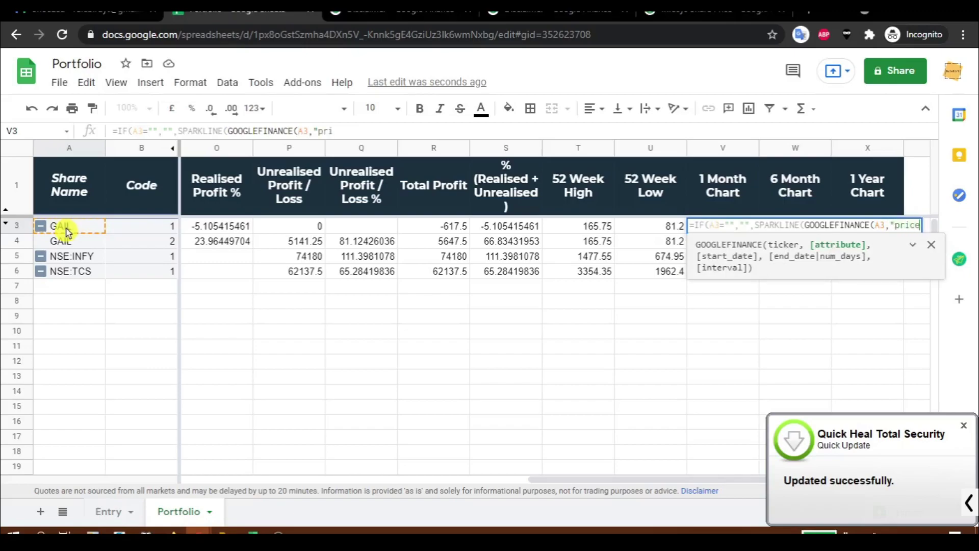
text(",)
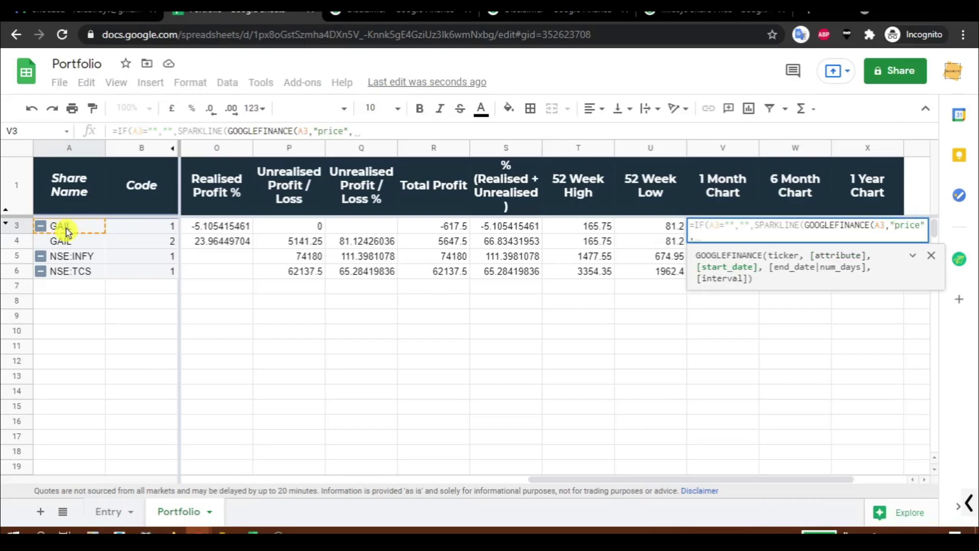
text(toda)
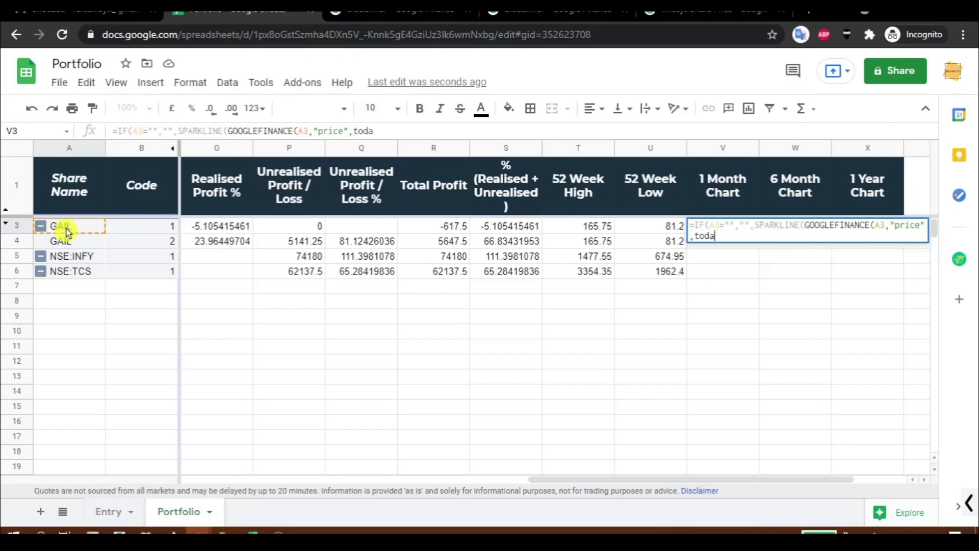
text(y())
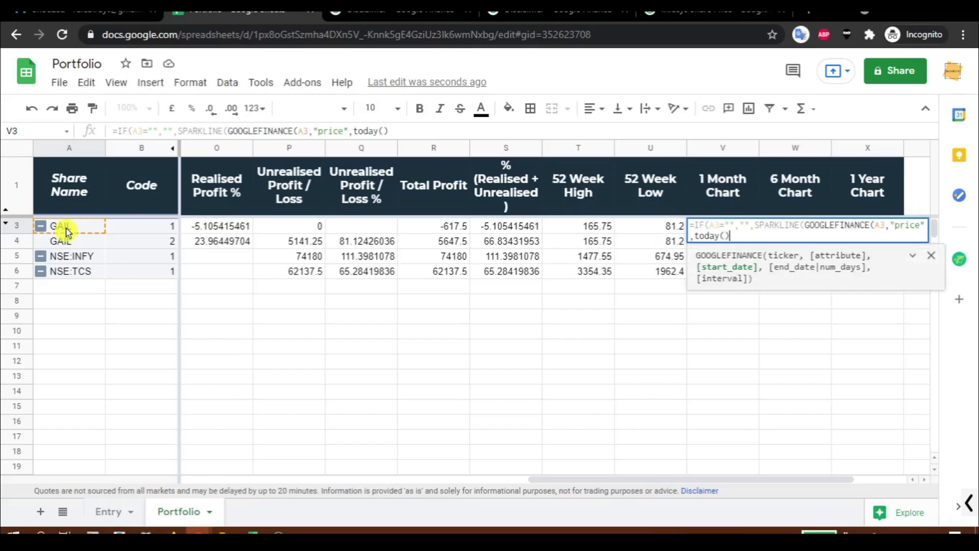
text(-30,today)
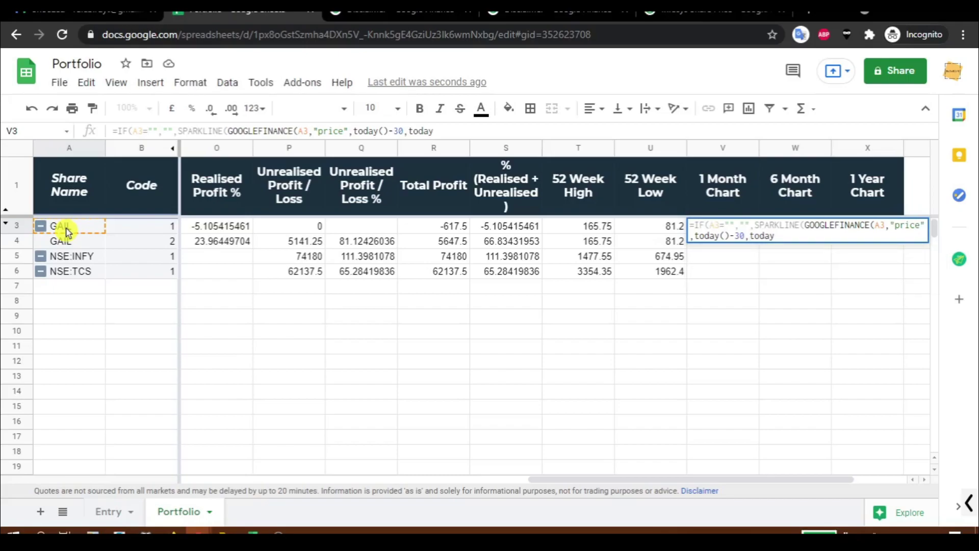
text((),)
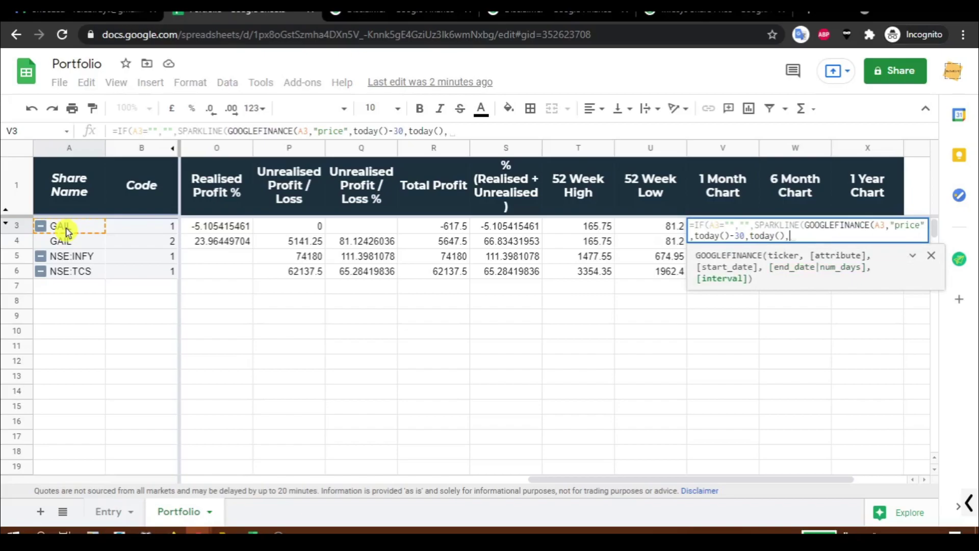
text(")
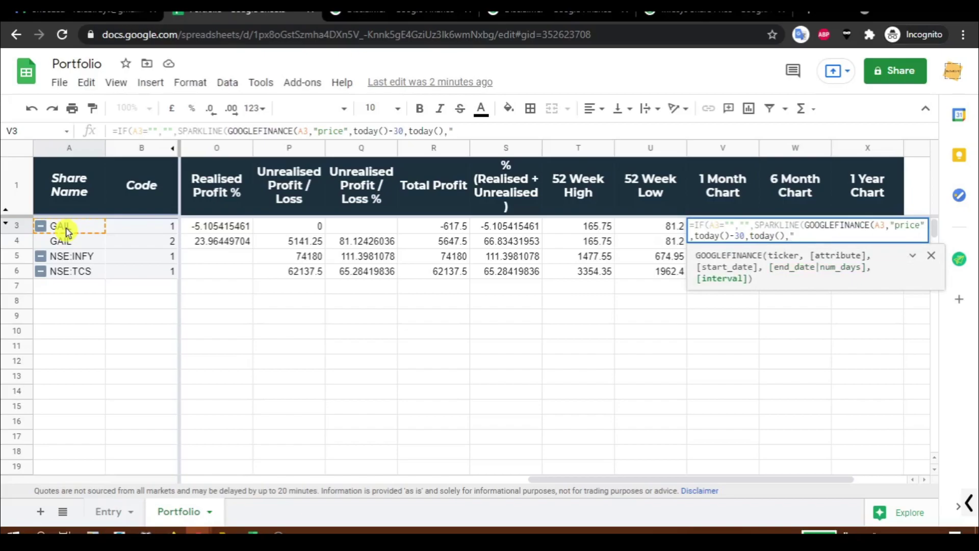
text(weekly"))
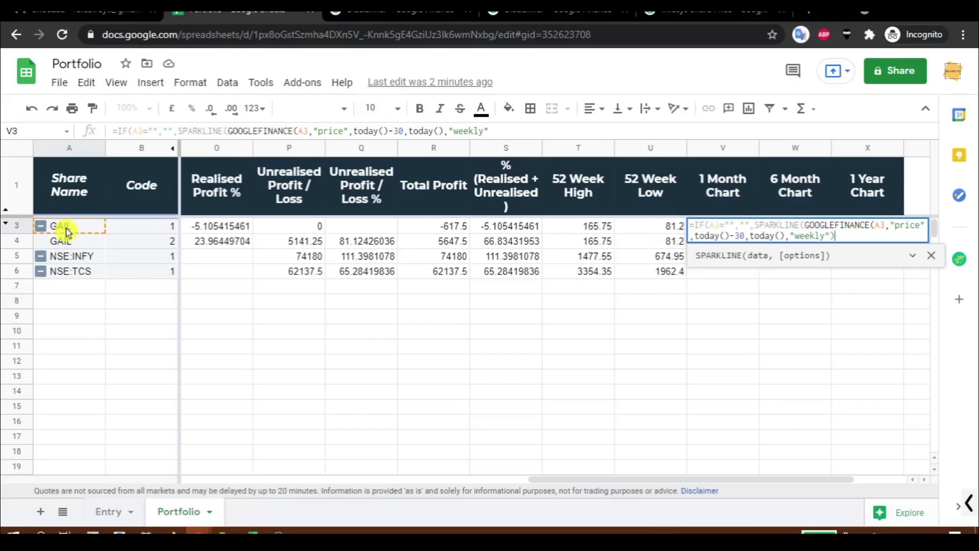
key(Return)
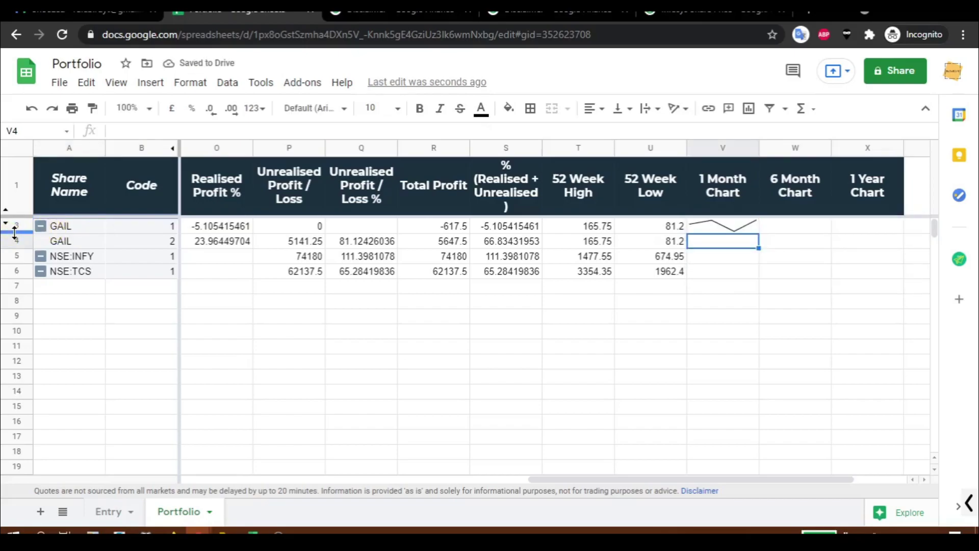
Make row 3 taller and widen the 1 Month Chart column to enlarge the sparkline.
drag(22, 263, 22, 263)
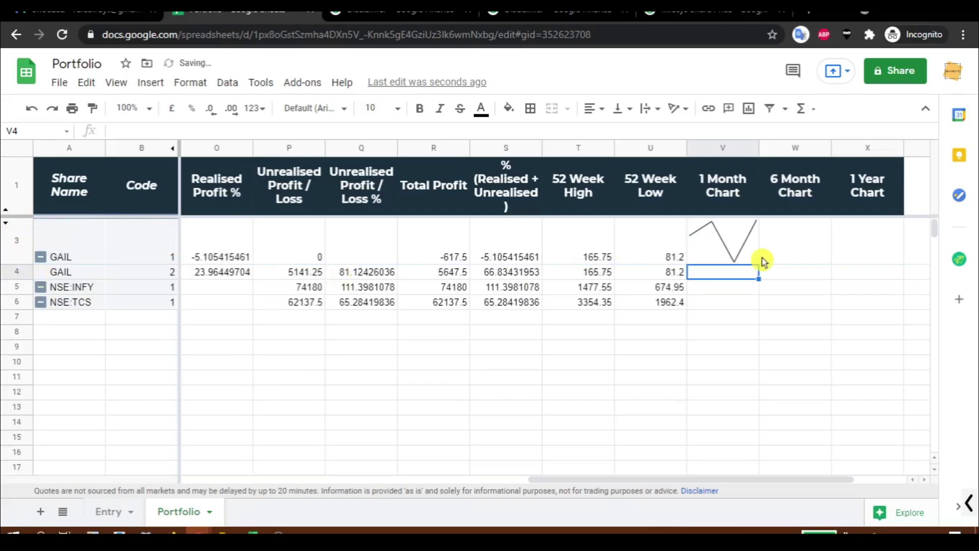
drag(759, 145, 802, 146)
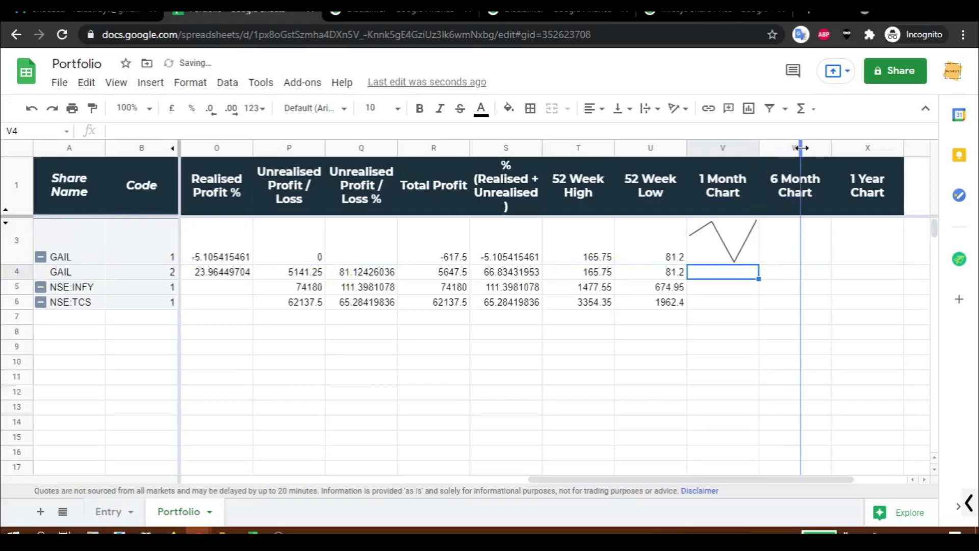
Change the interval in the V3 sparkline formula to "daily".
click(758, 251)
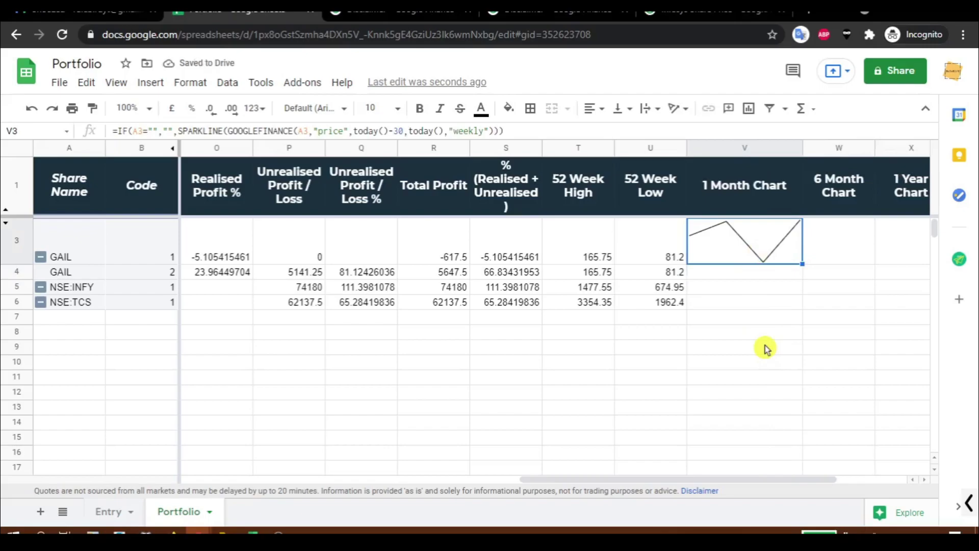
key(Return)
key(Left)
key(Left)
key(Left)
key(Left)
key(ctrl+shift+Left)
text(daily)
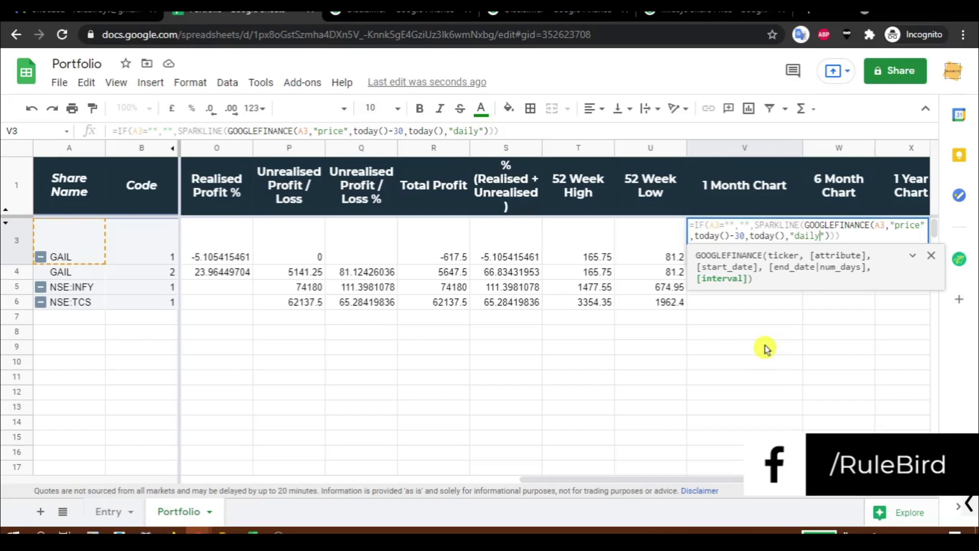
key(Return)
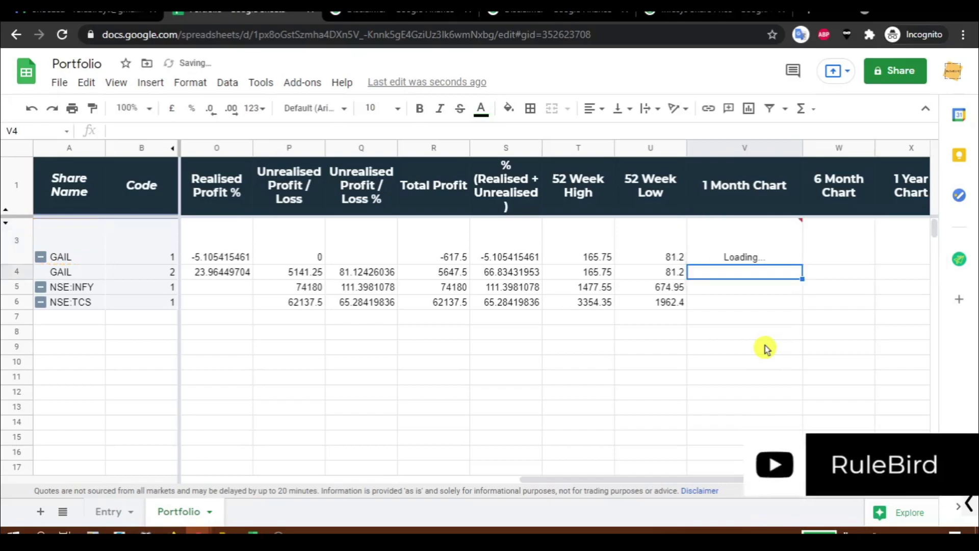
Fill the 1 Month Chart formula from V3 down column V to row 1000.
key(Up)
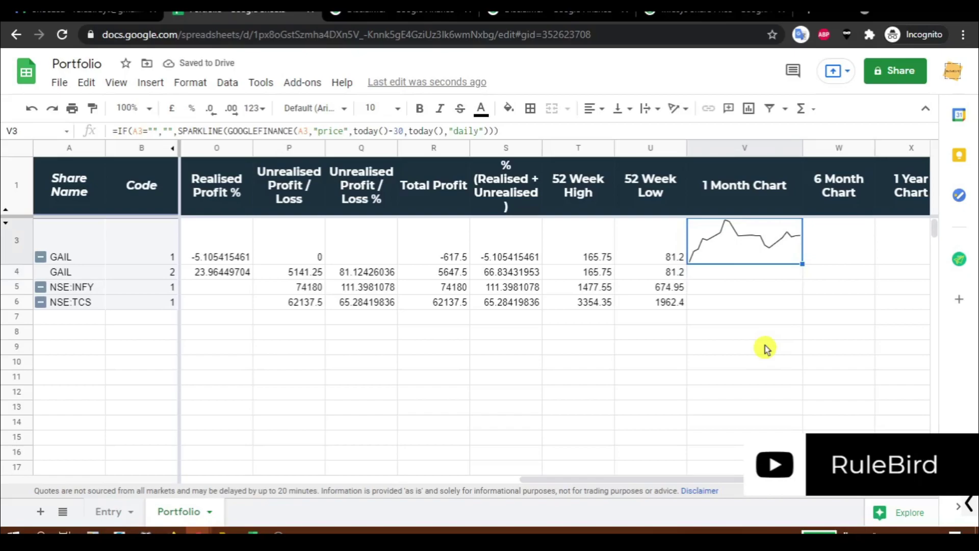
key(ctrl+c)
key(shift+Down)
key(shift+Down)
key(shift+Down)
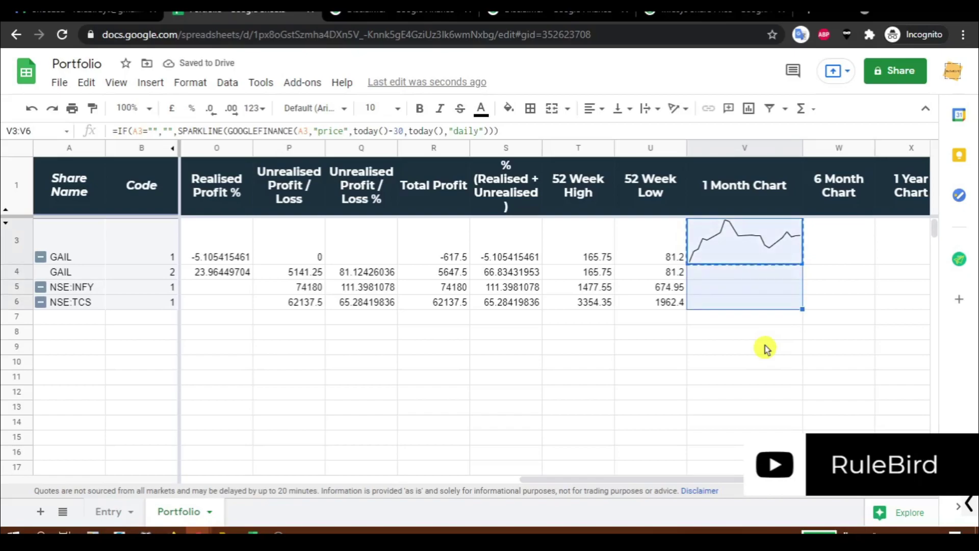
key(ctrl+shift+Down)
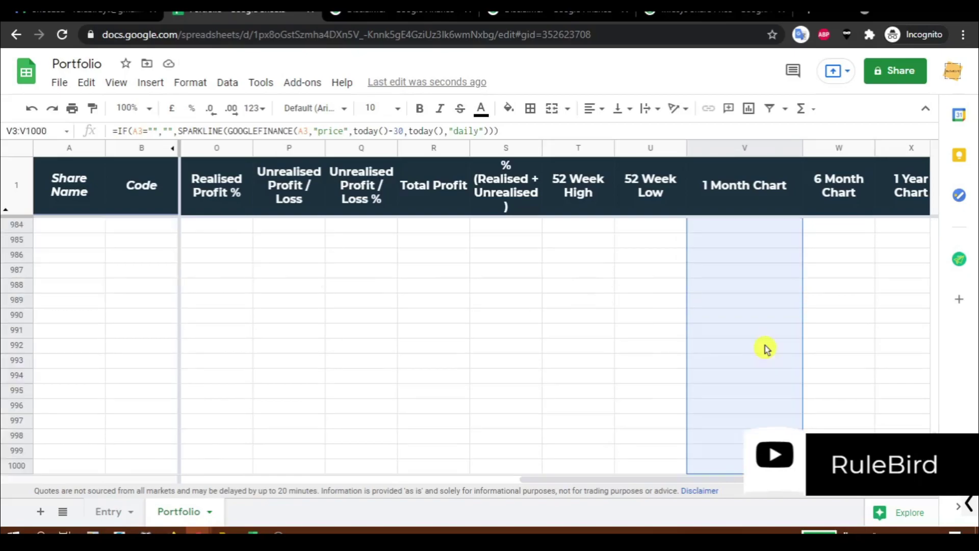
key(ctrl+v)
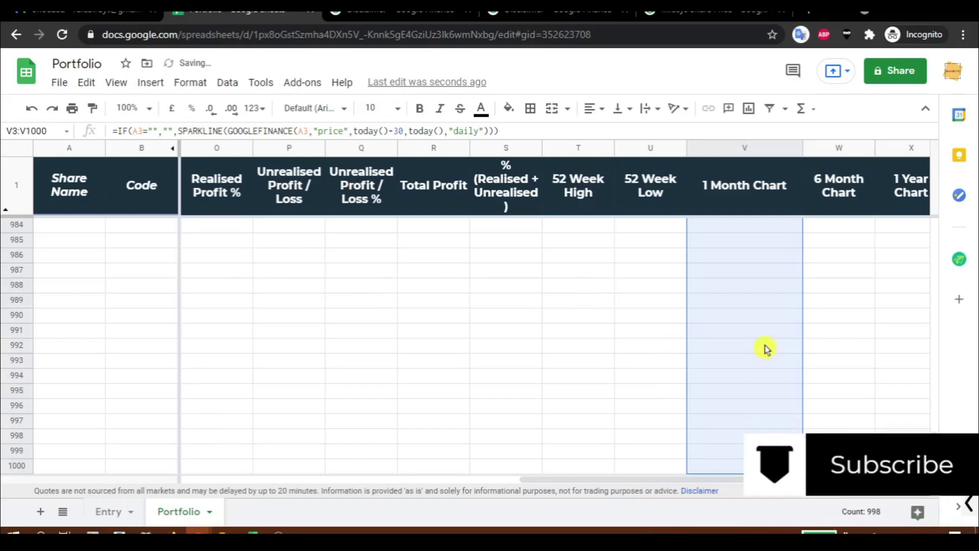
key(ctrl+Up)
key(Down)
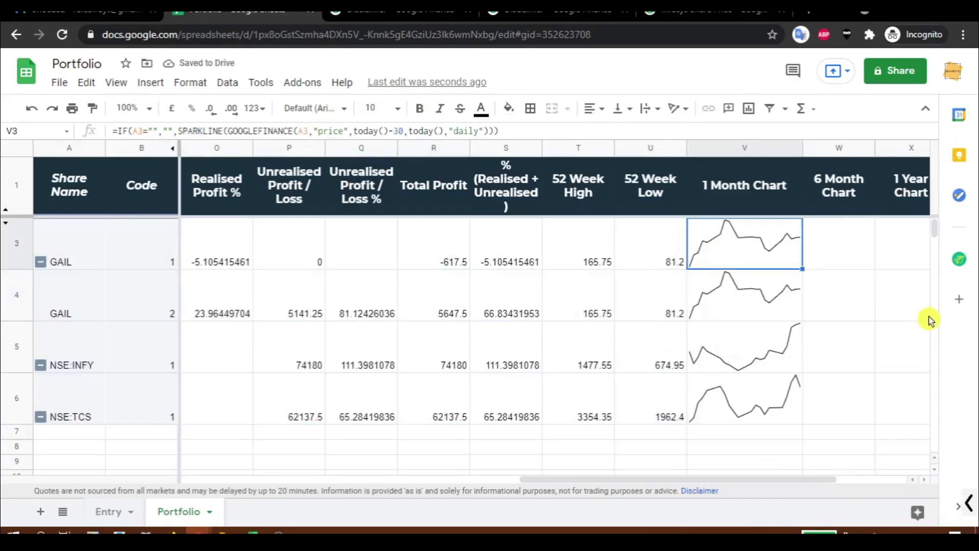
Copy the text of the 1 Month Chart formula from V3 into W3, keeping its A3 references.
key(F2)
key(ctrl+a)
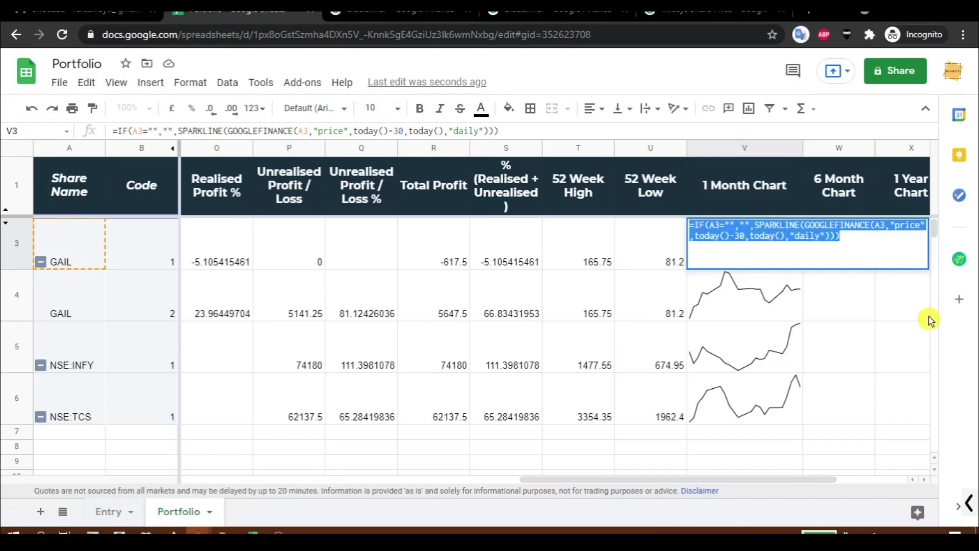
key(Escape)
key(F2)
key(ctrl+a)
key(Escape)
key(F2)
key(ctrl+a)
key(ctrl+c)
key(Tab)
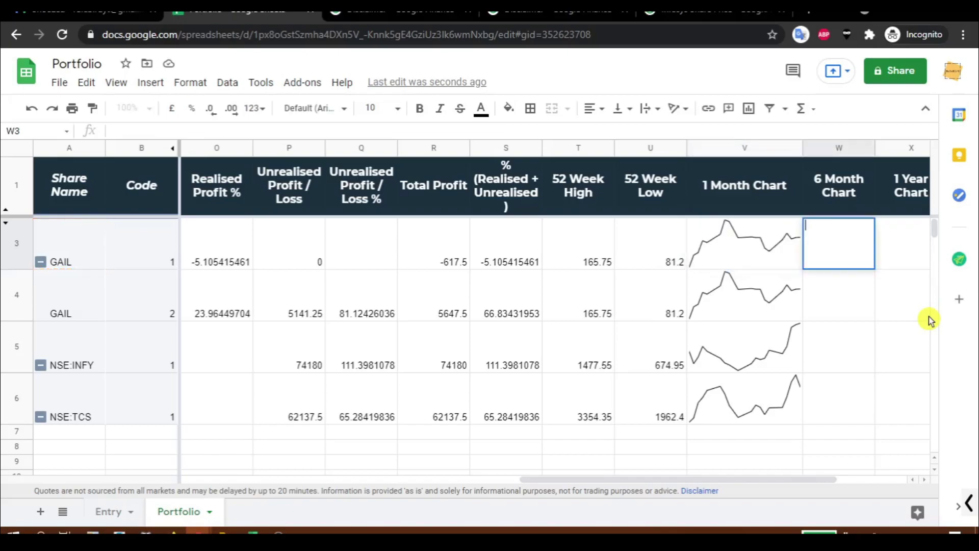
key(F2)
key(ctrl+v)
Change the start date in the W3 6 Month Chart formula to today()-180.
key(Right)
key(Right)
key(Right)
key(shift+Right)
key(shift+Right)
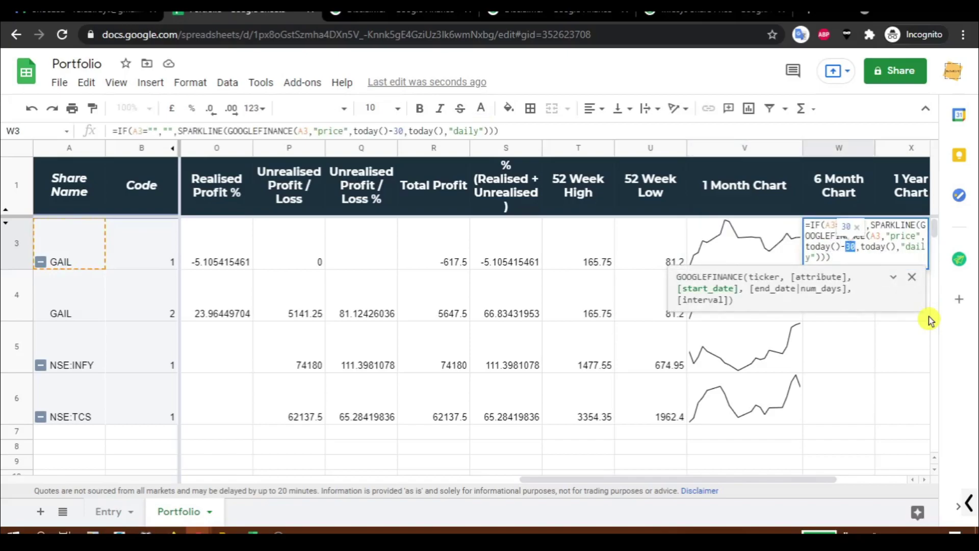
text(180)
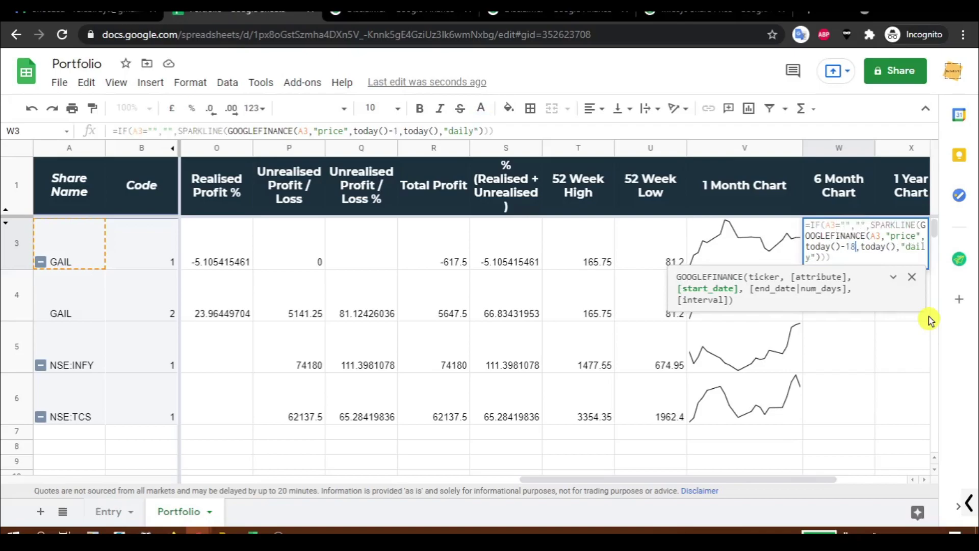
key(Return)
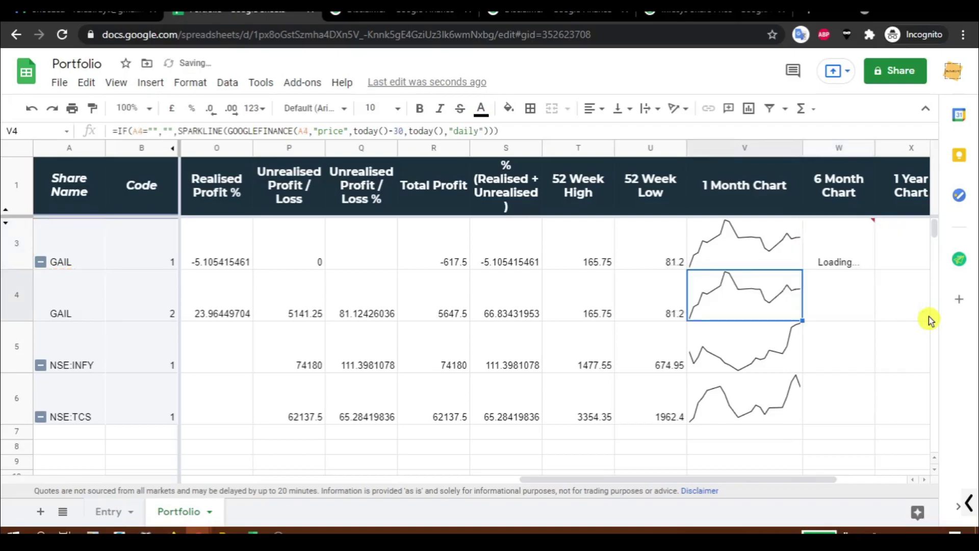
Widen the 6 Month Chart and 1 Year Chart columns to give the sparklines more room.
key(Up)
key(Right)
key(Right)
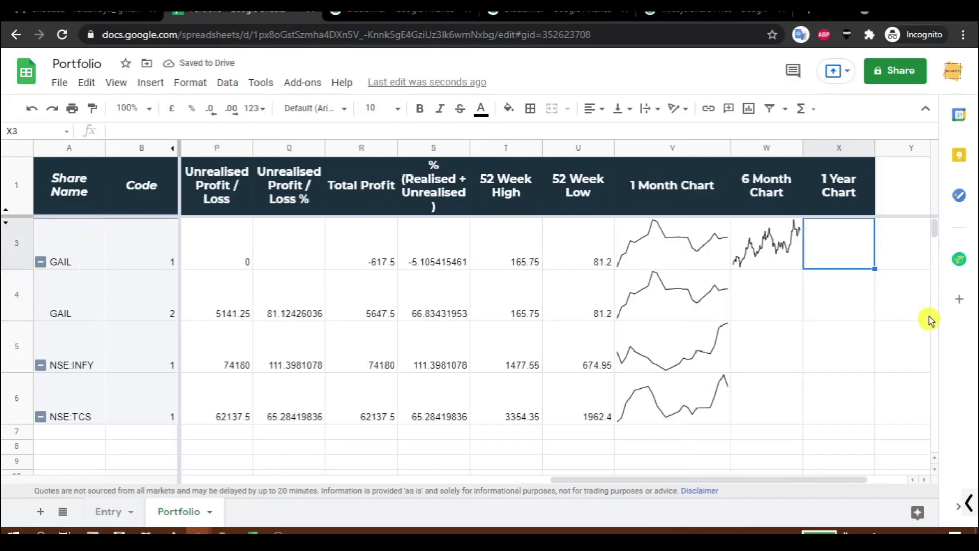
drag(804, 148, 741, 316)
drag(605, 481, 666, 475)
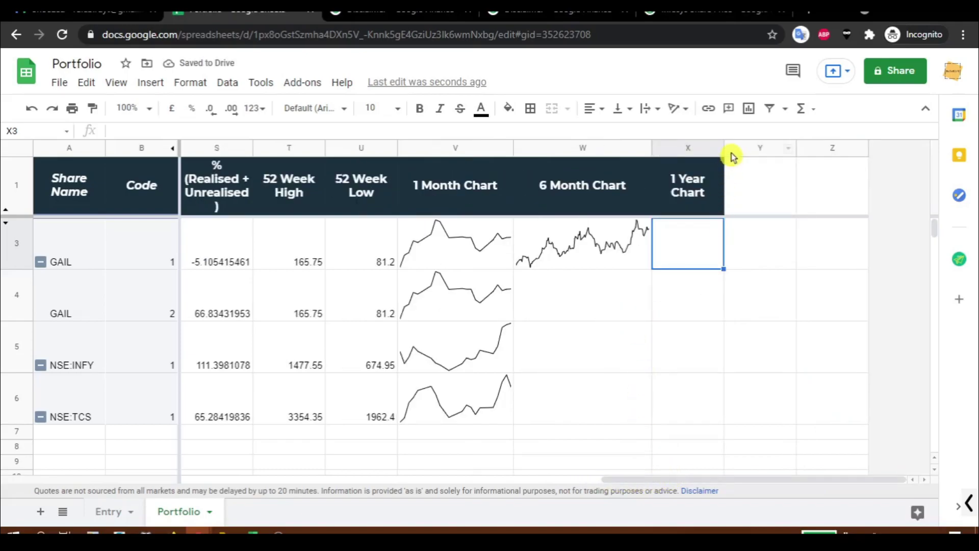
drag(722, 148, 780, 149)
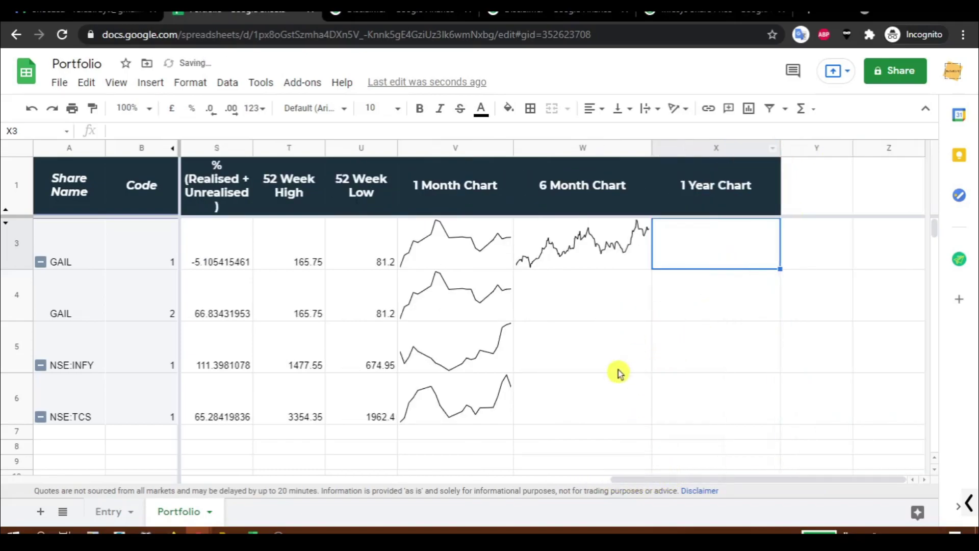
Copy the text of the 6 Month Chart formula from W3 into X3, keeping its A3 references.
click(598, 249)
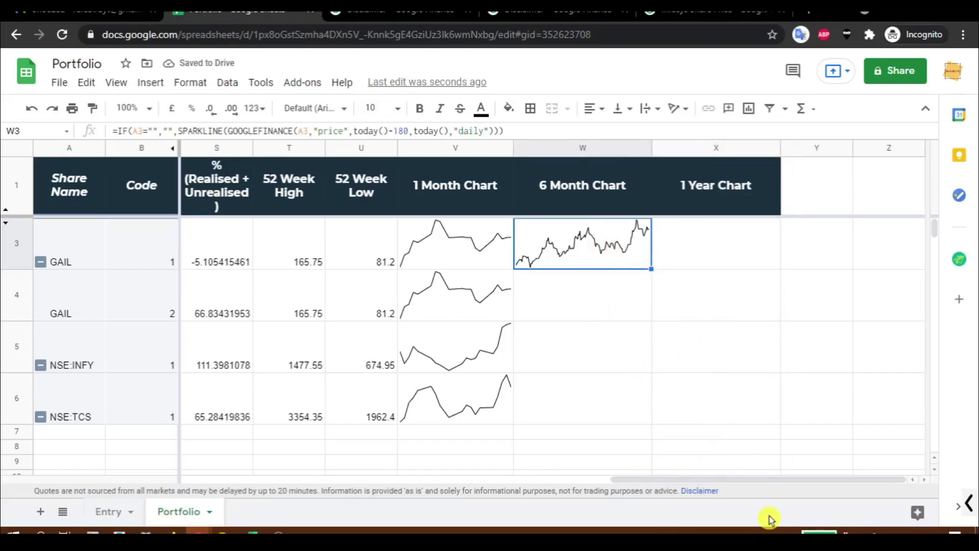
key(F3)
key(Escape)
key(F2)
key(ctrl+a)
key(ctrl+c)
key(Tab)
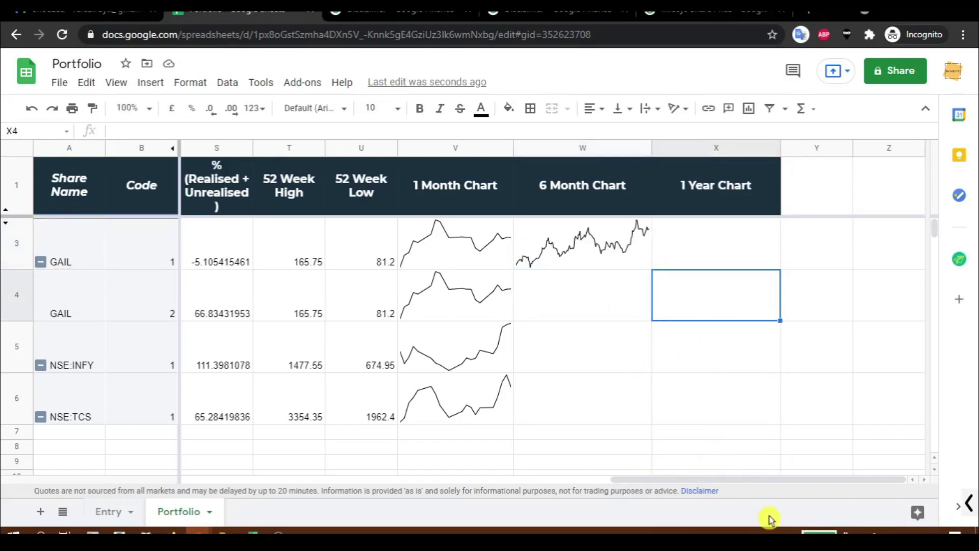
key(F2)
key(ctrl+v)
Change the start date in the X3 1 Year Chart formula to today()-365.
key(Left)
key(Left)
key(Left)
key(Left)
key(Left)
key(Left)
key(Left)
key(Left)
key(Left)
key(Left)
key(Left)
key(Left)
key(Left)
key(Left)
key(Left)
key(Left)
key(Left)
key(Left)
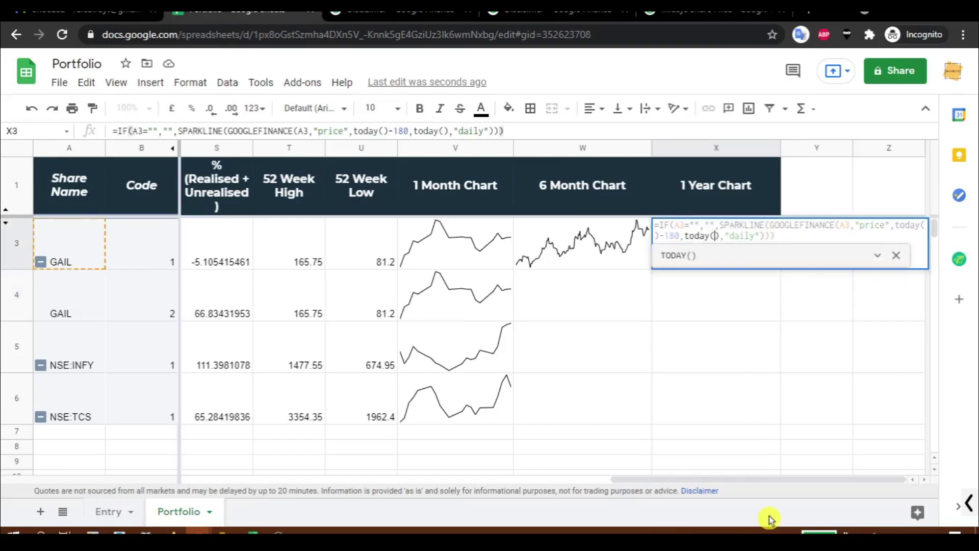
key(BackSpace)
key(BackSpace)
key(BackSpace)
text(365)
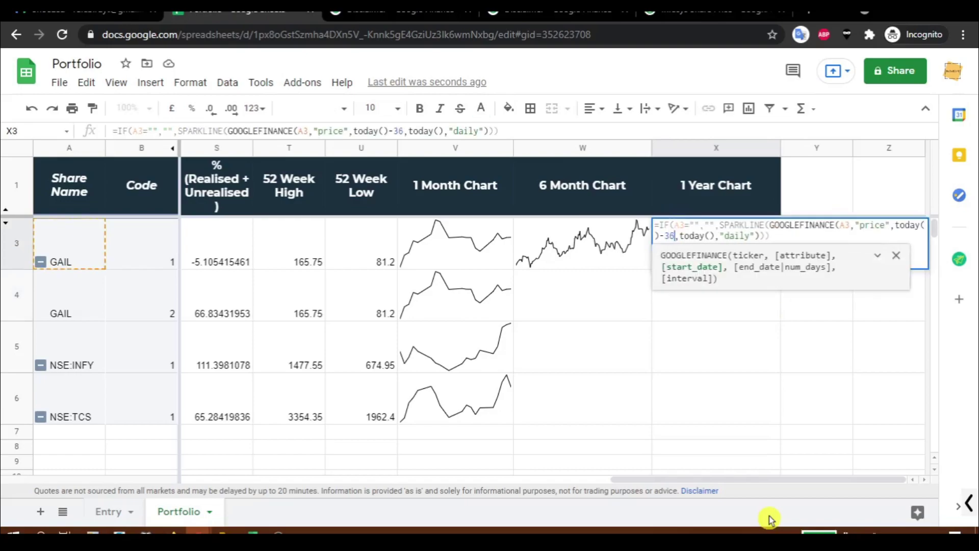
key(Return)
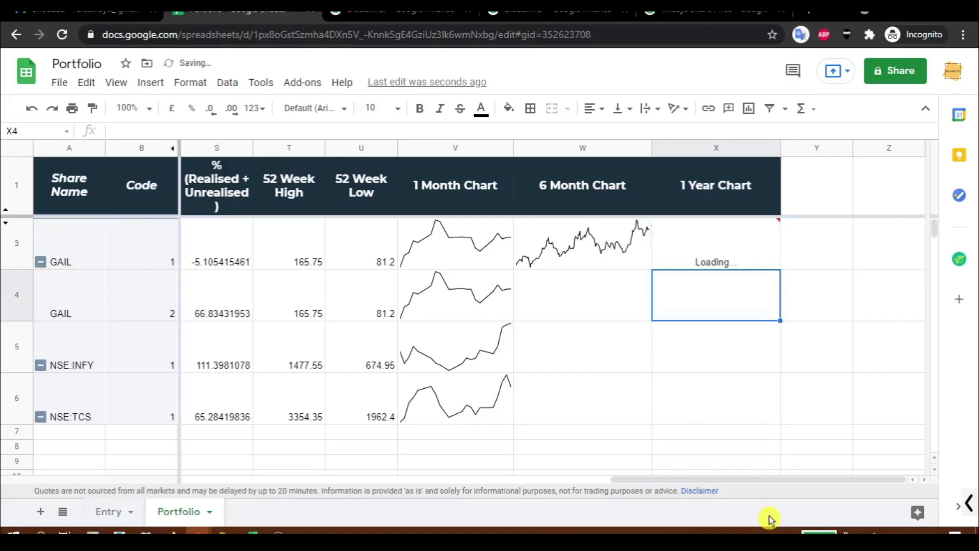
Change the interval in the W3 6 Month Chart formula to "weekly".
key(Up)
key(Left)
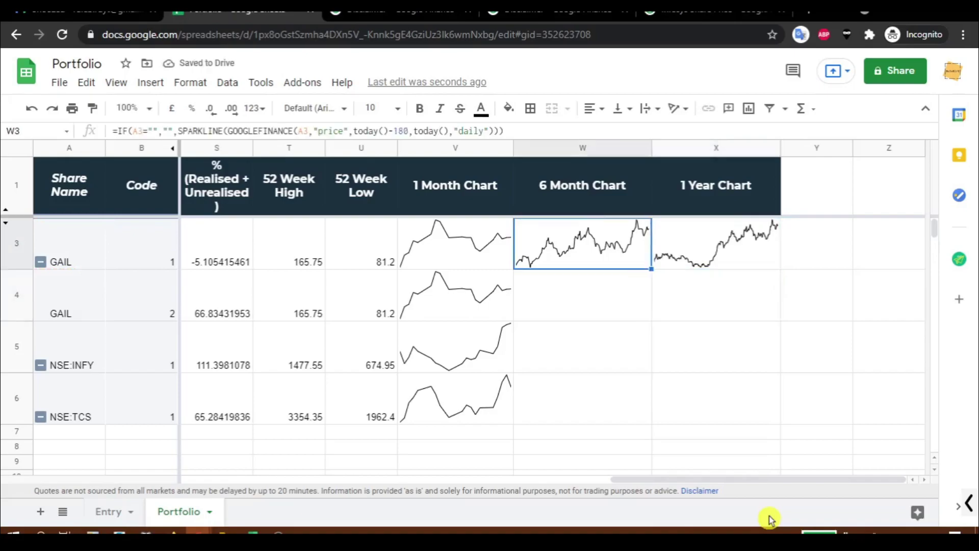
key(Return)
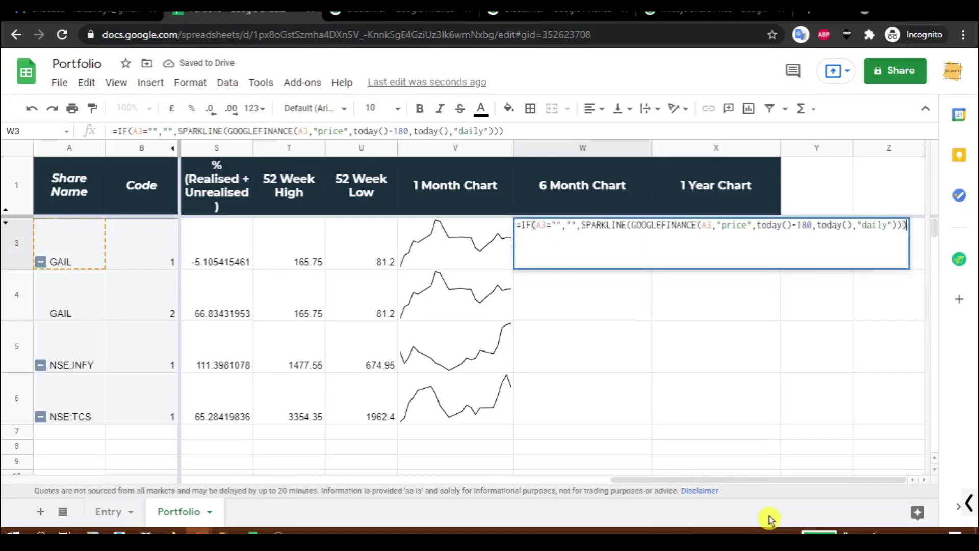
key(Left)
key(Left)
key(Left)
key(shift+Left)
key(shift+Left)
key(shift+Left)
key(shift+Left)
key(shift+Left)
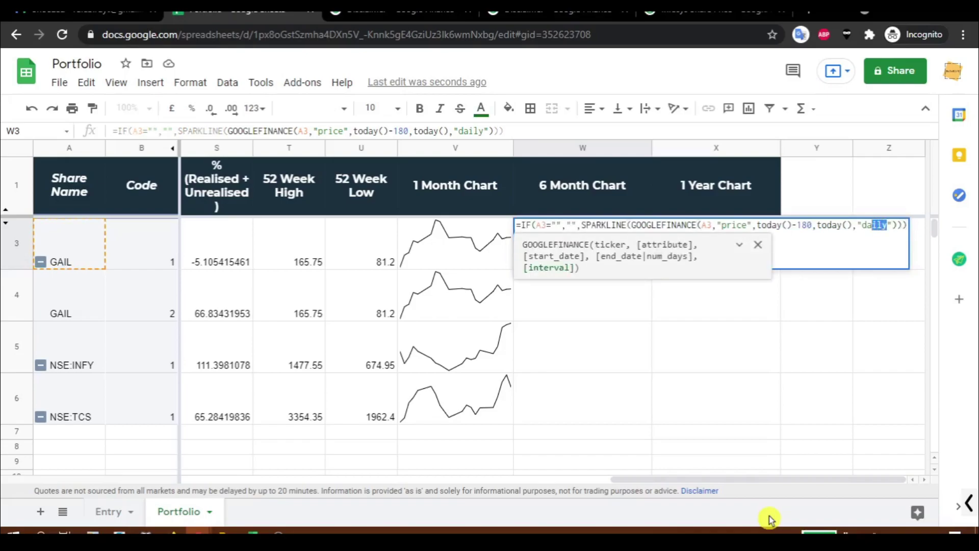
text(weekly)
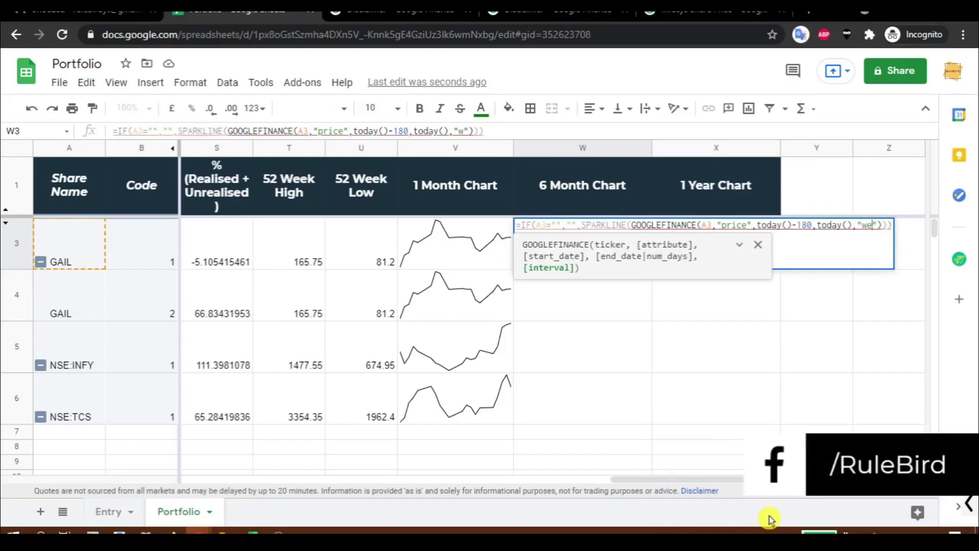
key(Return)
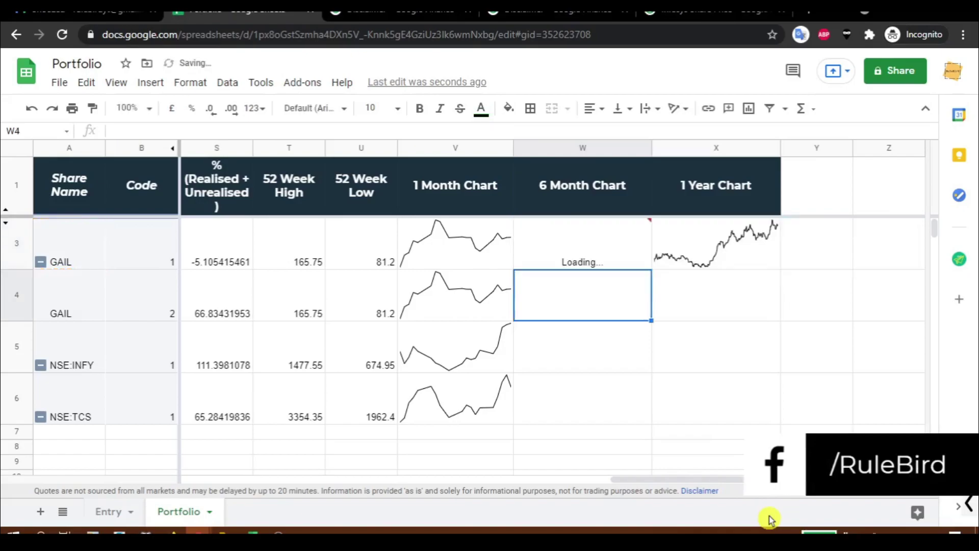
Change the interval in the X3 1 Year Chart formula to "weekly".
key(Up)
key(Right)
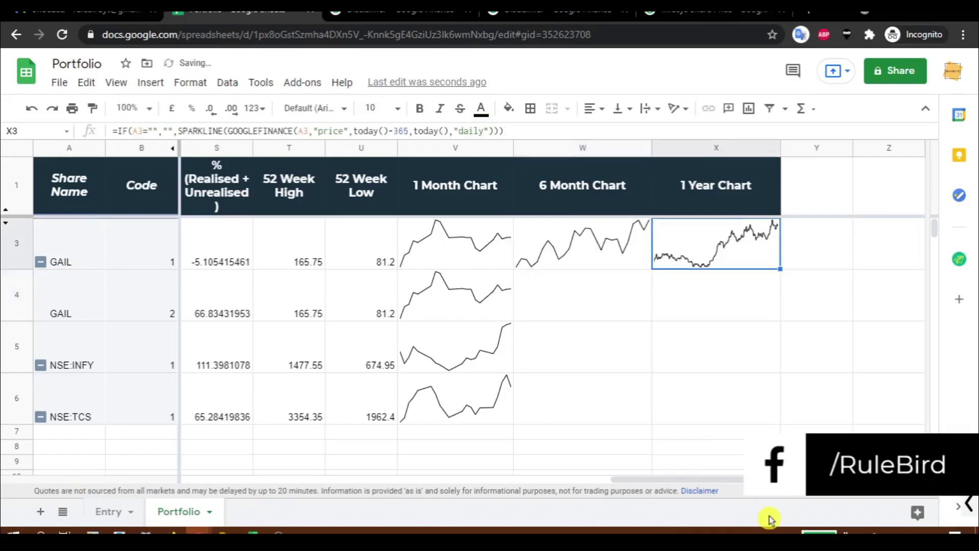
key(Return)
key(Left)
key(Left)
key(Left)
key(Left)
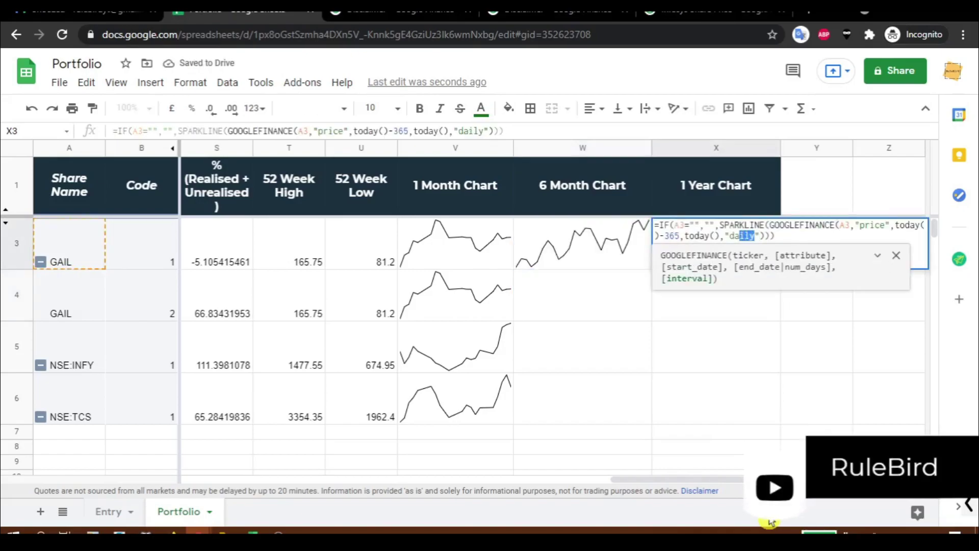
key(ctrl+shift+Left)
text(weekly)
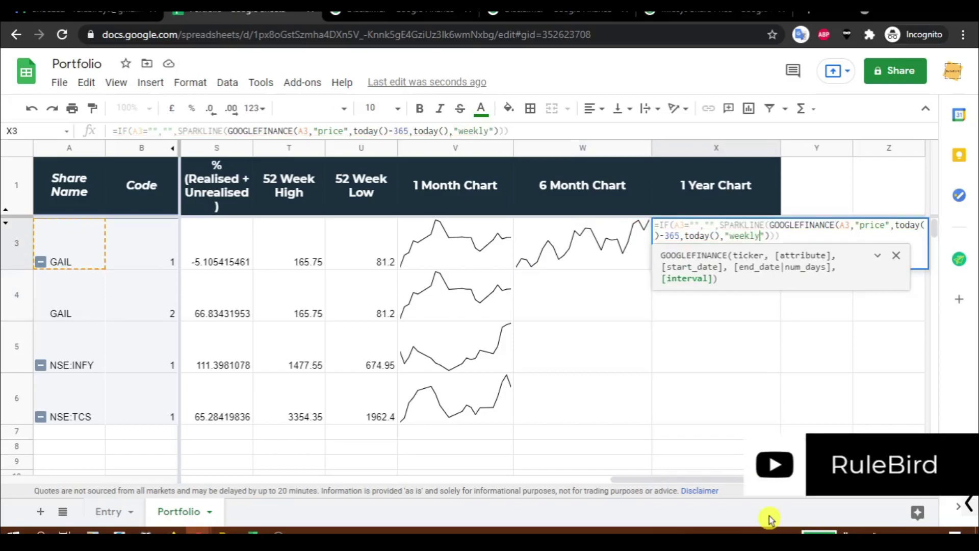
key(Return)
Select the 6 Month Chart and 1 Year Chart cells from W3:X3 downward through both columns.
key(Up)
key(Up)
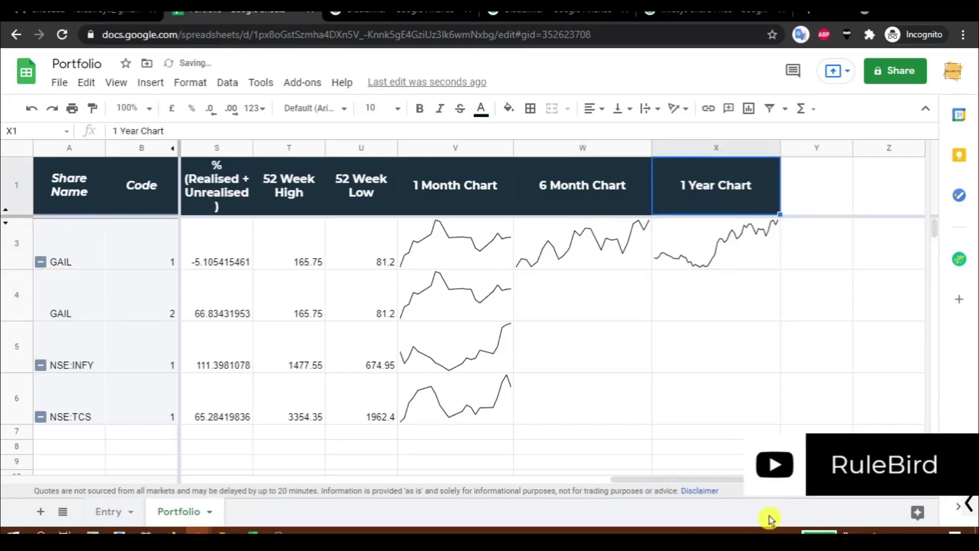
key(Left)
key(Down)
key(shift+Right)
key(ctrl+shift+Down)
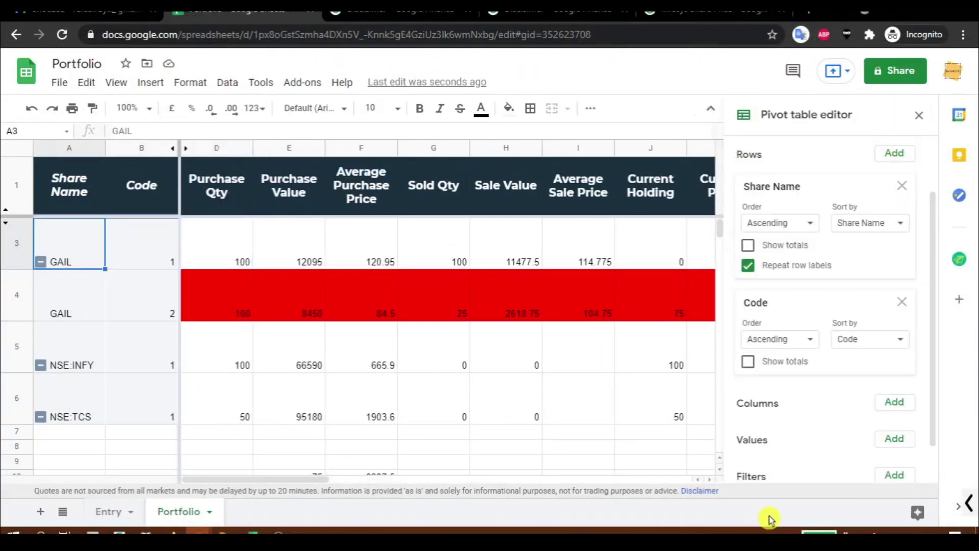
Examine the purchase and sale columns of the portfolio across row 3 and the NSE:INFY row.
key(Right)
key(Right)
key(Right)
key(Right)
key(Right)
key(Right)
key(Right)
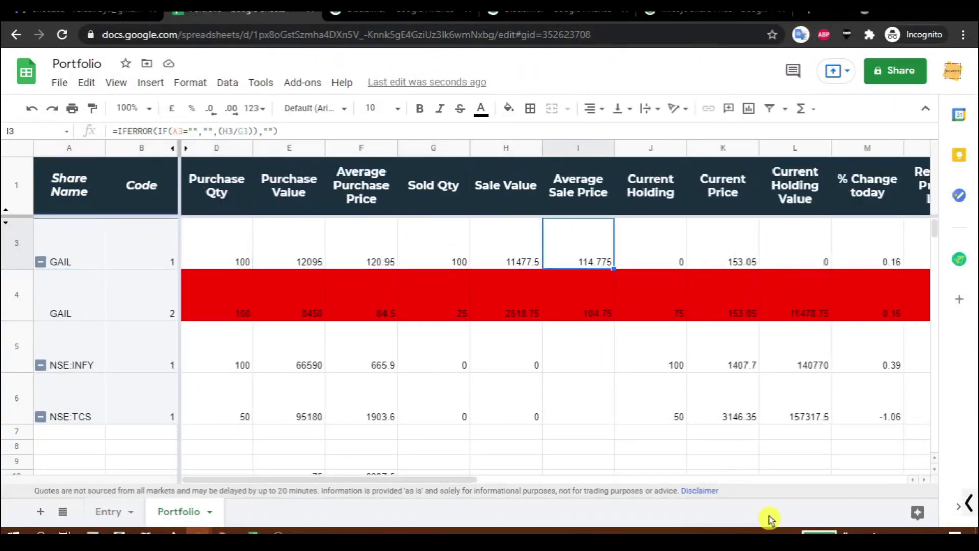
click(72, 368)
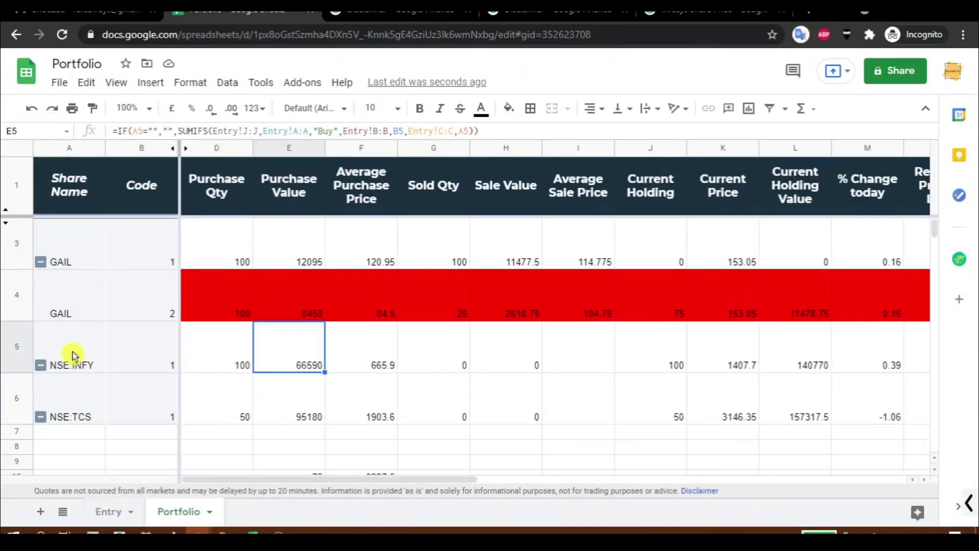
On the Entry sheet, start a Sell transaction in row 9 with code 1 and share name NSE:INFY.
click(451, 364)
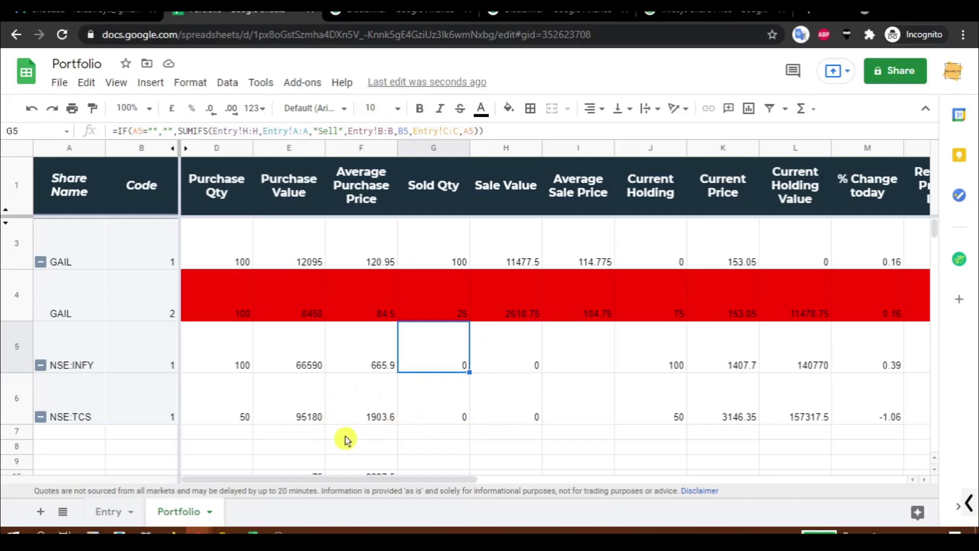
click(105, 512)
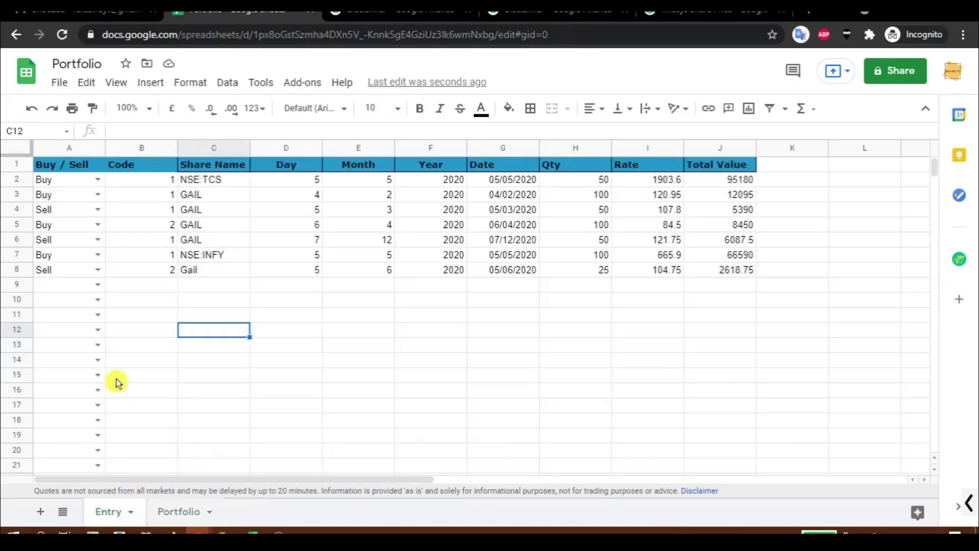
click(97, 285)
click(64, 321)
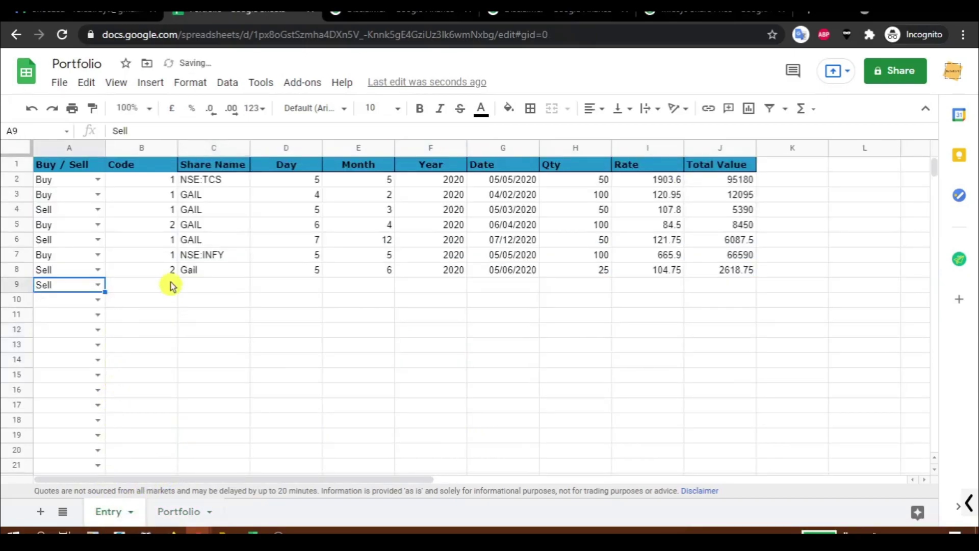
click(170, 284)
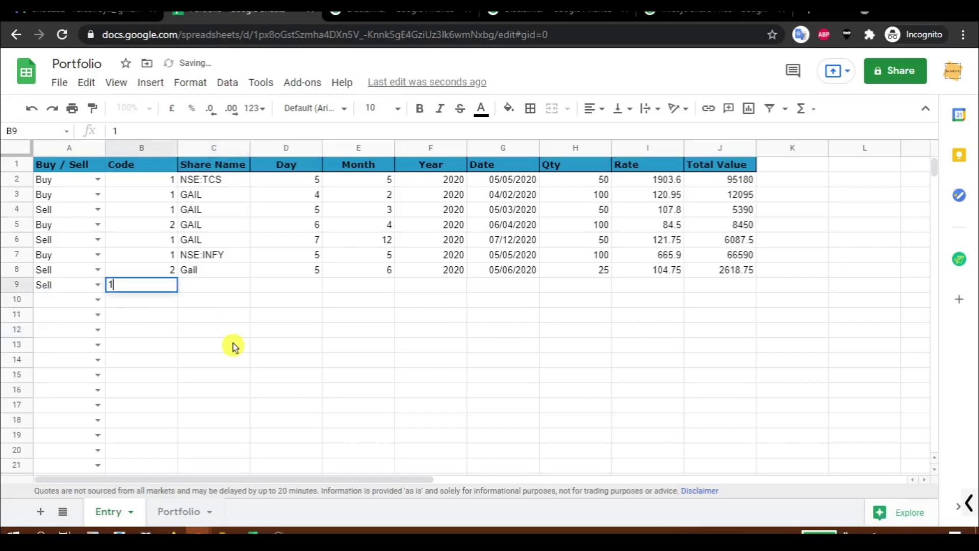
key(Tab)
text(NS)
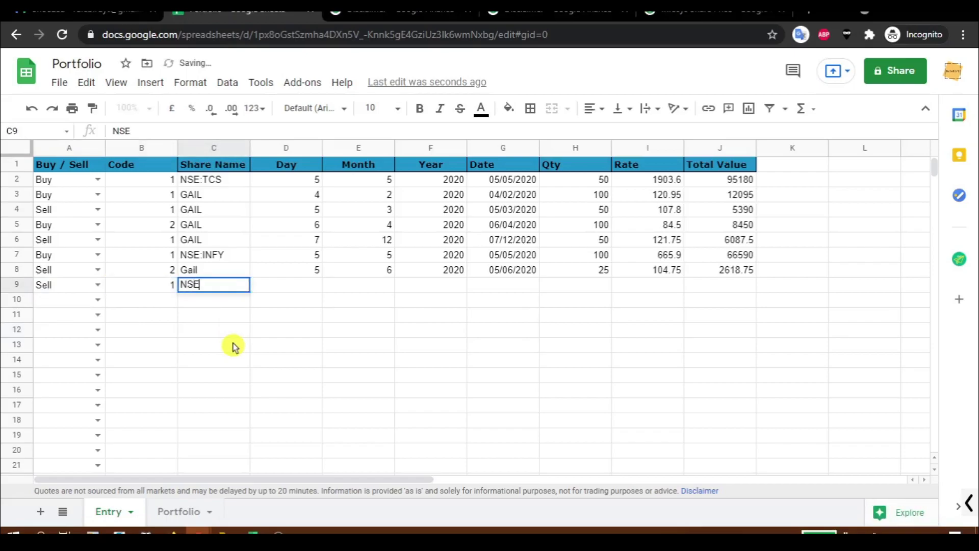
text(E:In)
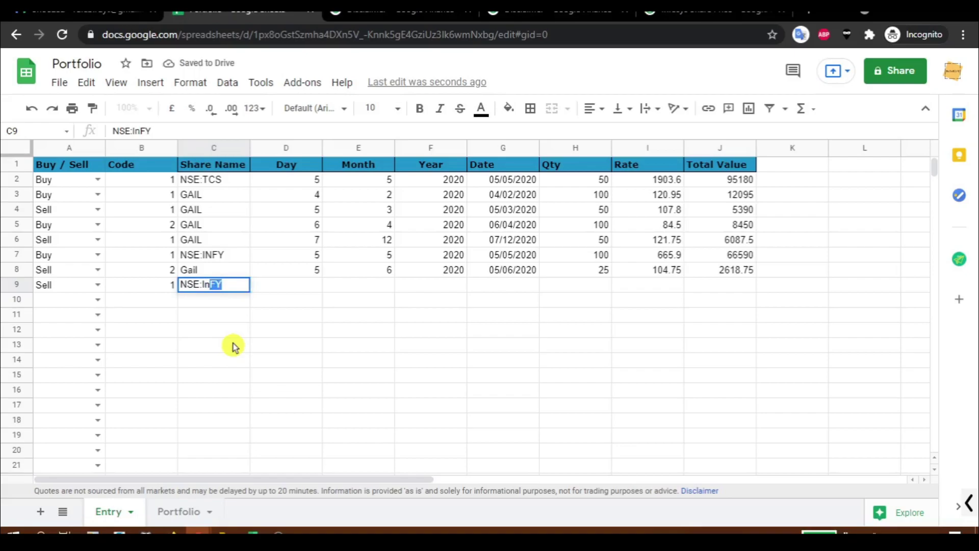
key(Tab)
Date the row 9 sale day 6, month 8, year 2020 and set its quantity to 50.
text(6)
key(Tab)
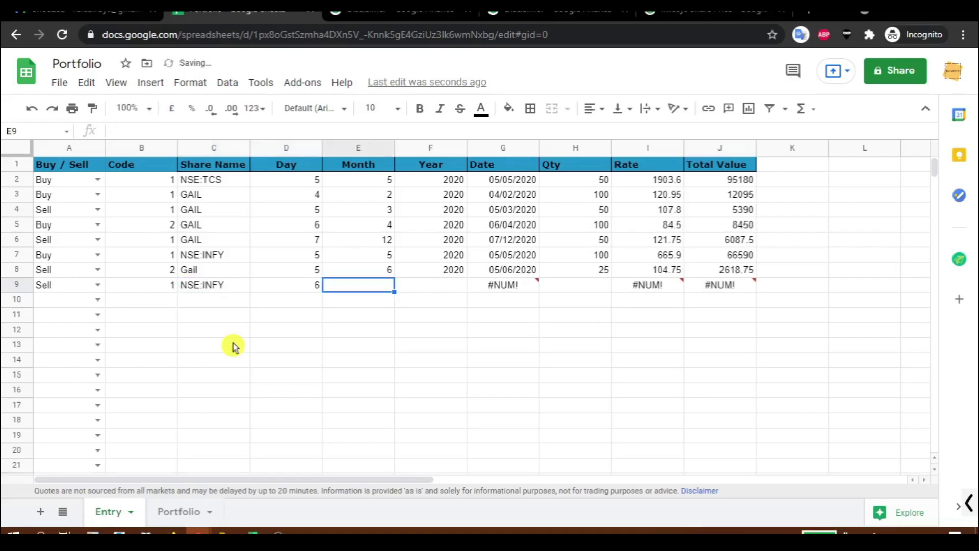
text(8)
key(Tab)
text(202)
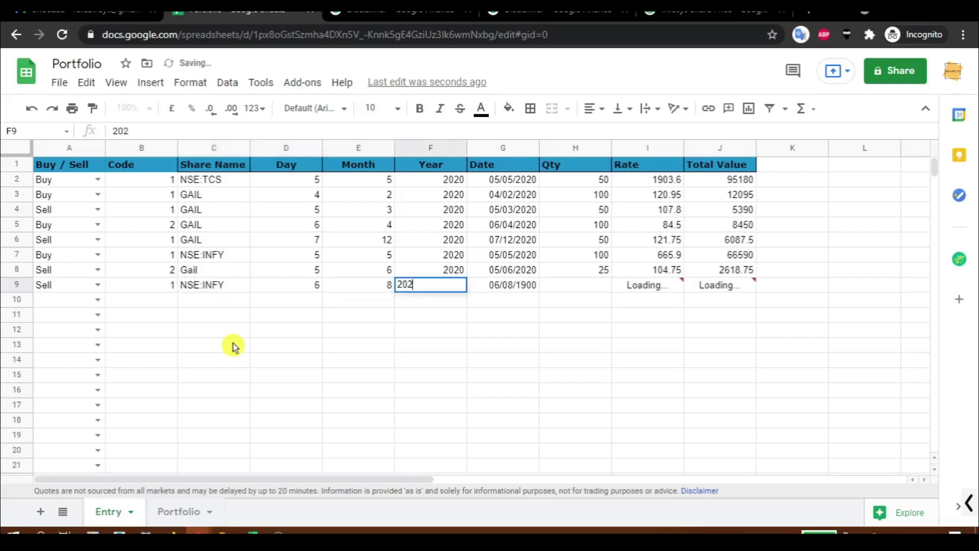
text(0)
key(Tab)
key(Tab)
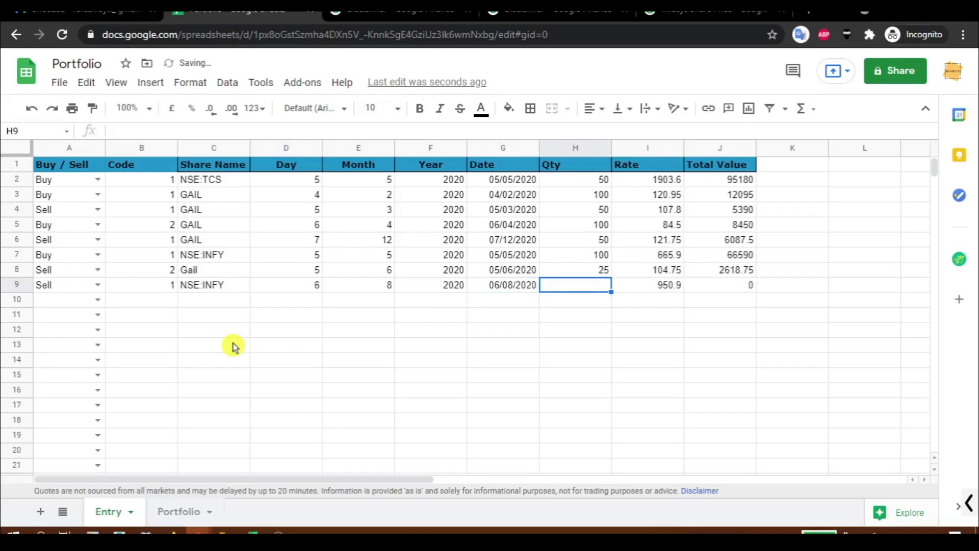
text(50)
key(Return)
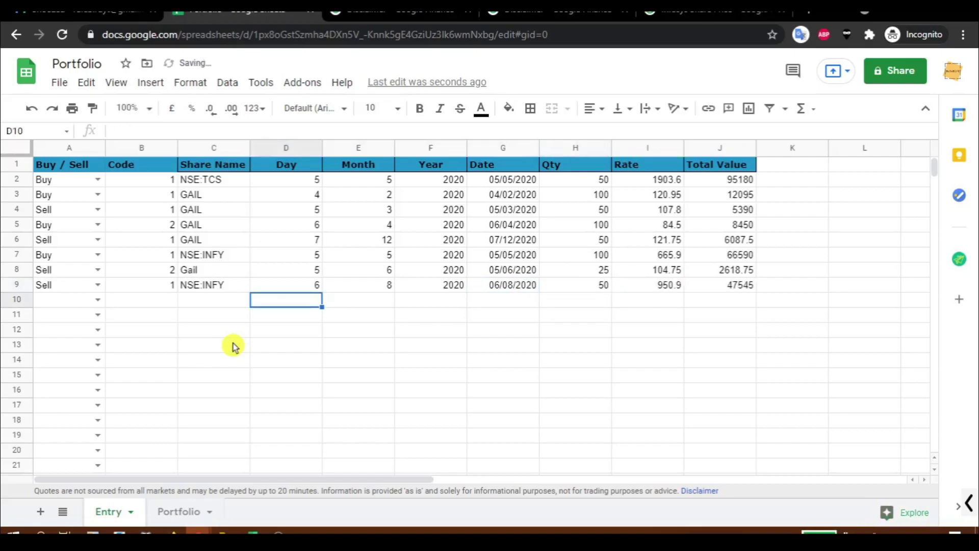
Start a Buy transaction in row 10 with code 1 and share name ONGC.
key(Up)
key(Left)
key(Left)
key(Left)
key(Down)
key(Down)
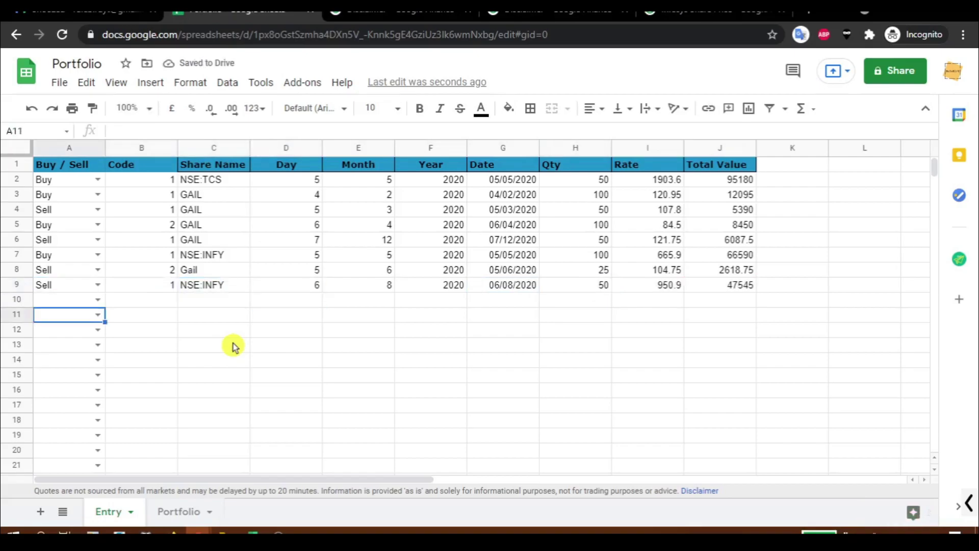
key(Up)
click(97, 300)
key(Return)
key(Tab)
text(1)
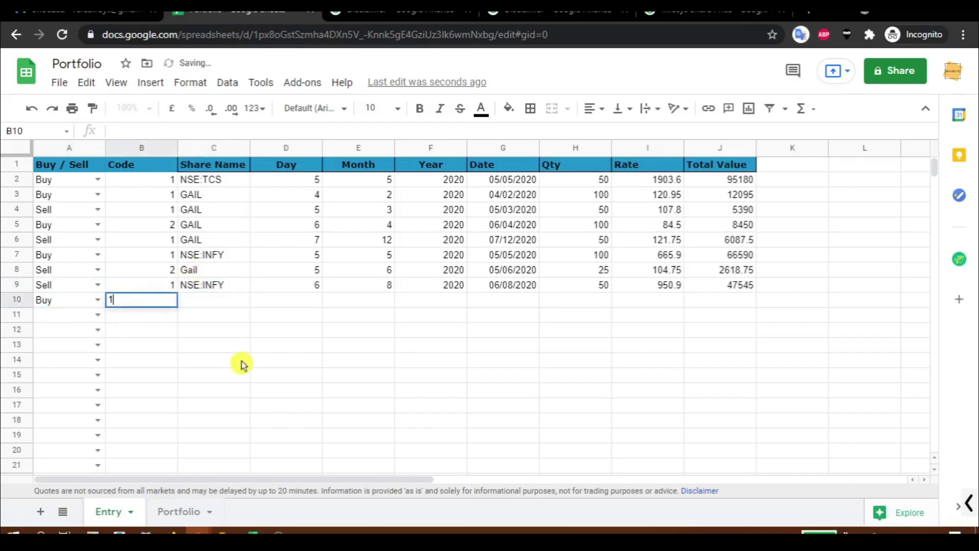
key(Tab)
text(ONGC)
key(Tab)
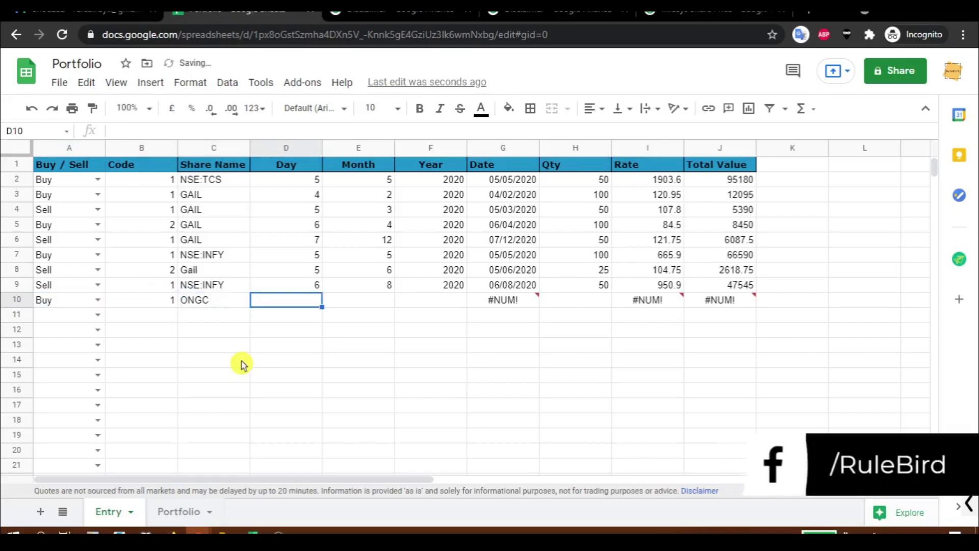
Date the row 10 ONGC purchase day 12, month 12, year 2020 and set its quantity to 500.
text(12)
key(Tab)
text(12)
key(Tab)
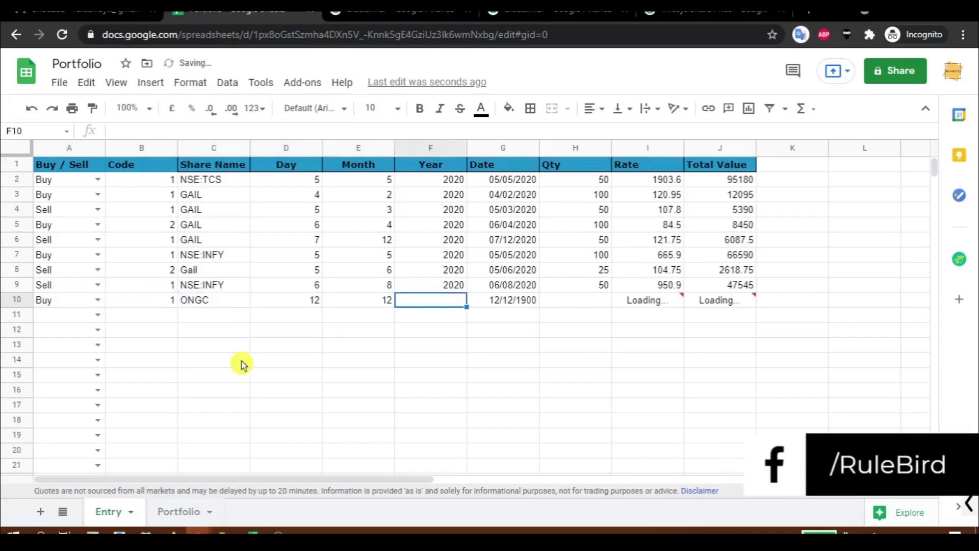
text(2020)
key(Tab)
key(Tab)
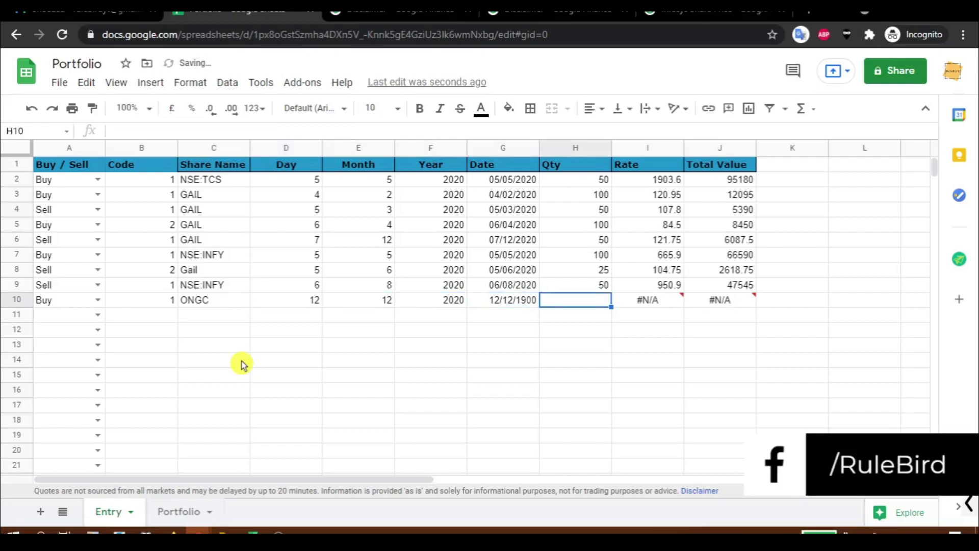
text(500)
key(Tab)
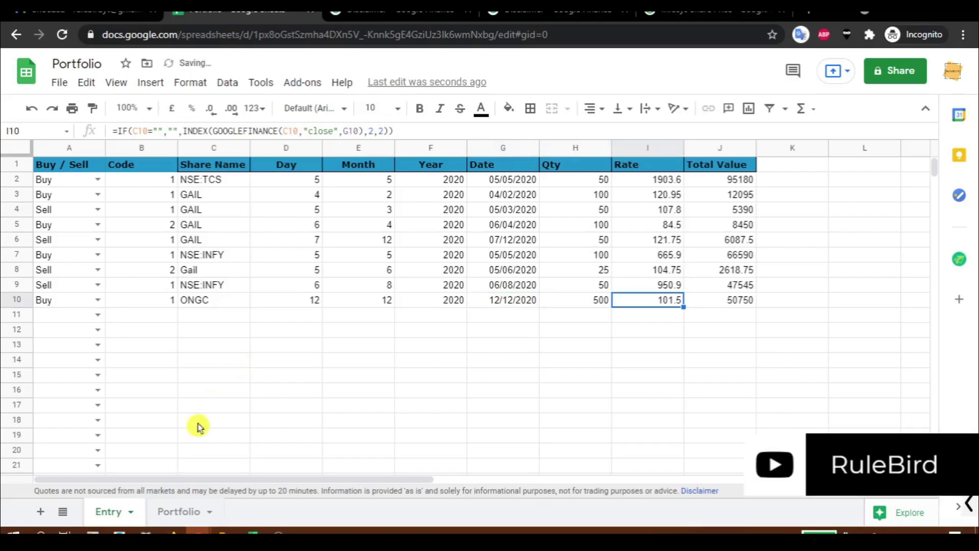
Examine the purchase, sale and current holding columns of the ONGC row on the Portfolio sheet.
click(183, 512)
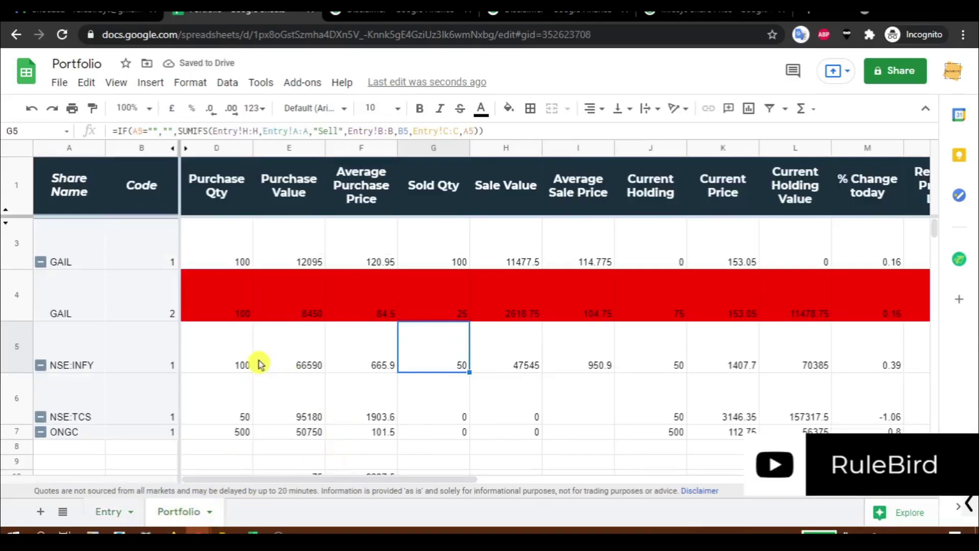
click(222, 432)
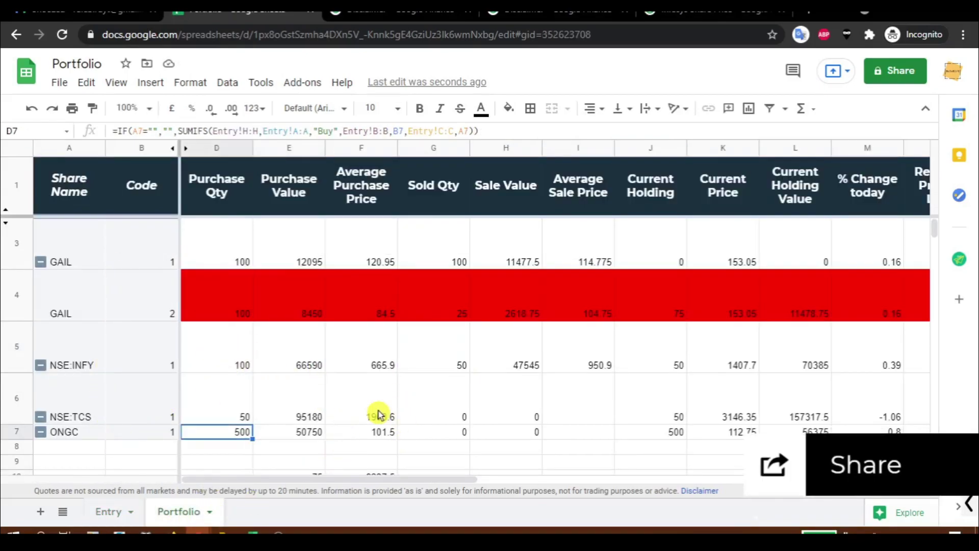
key(Right)
key(Right)
key(Right)
key(Right)
key(Right)
key(Right)
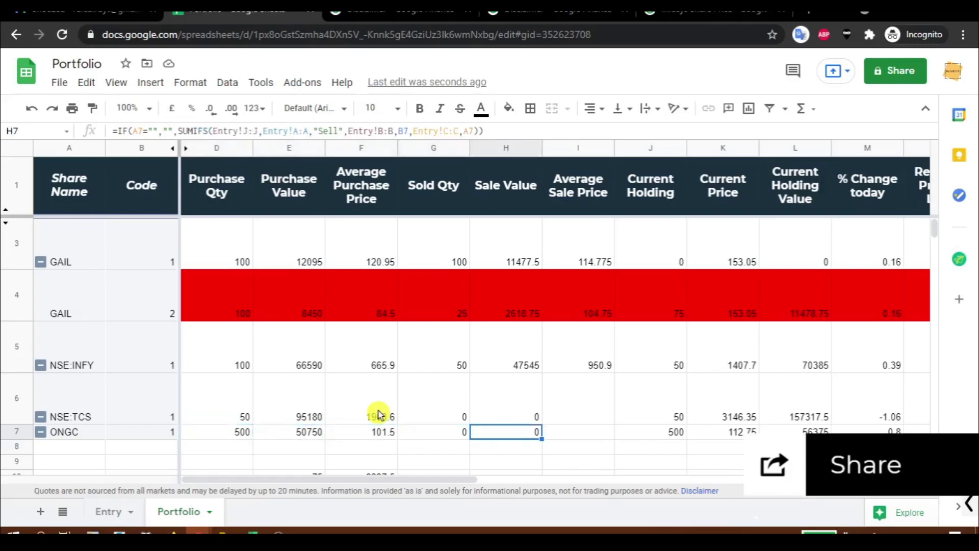
key(Up)
key(Up)
key(Down)
key(Down)
key(Left)
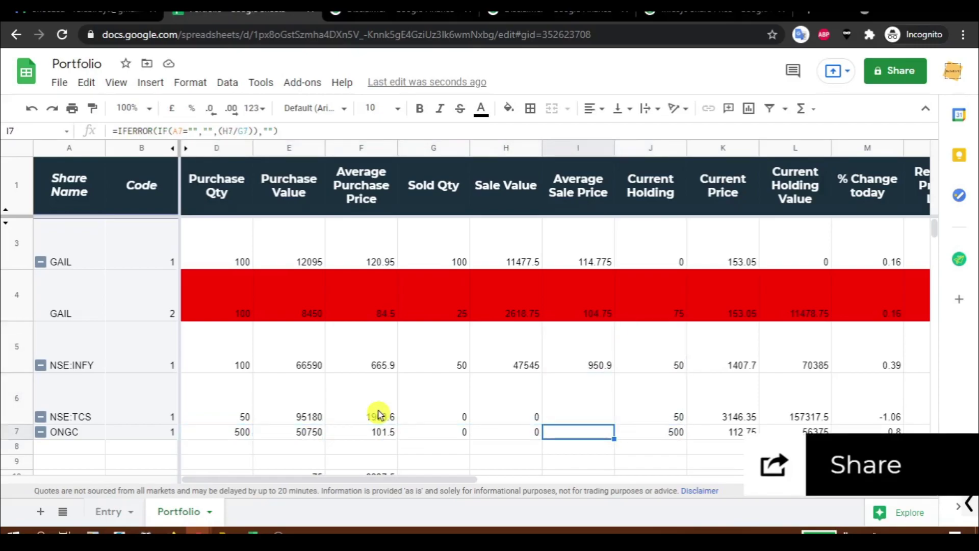
key(Right)
key(Right)
key(Right)
key(Left)
key(Left)
key(Left)
key(Left)
key(Up)
key(Up)
key(Down)
key(Down)
key(Left)
key(Left)
key(Left)
key(Left)
key(shift+space)
Examine the NSE:INFY row from its purchase columns through the sale, holding and daily change columns.
key(Up)
key(Up)
key(Right)
key(Right)
key(Right)
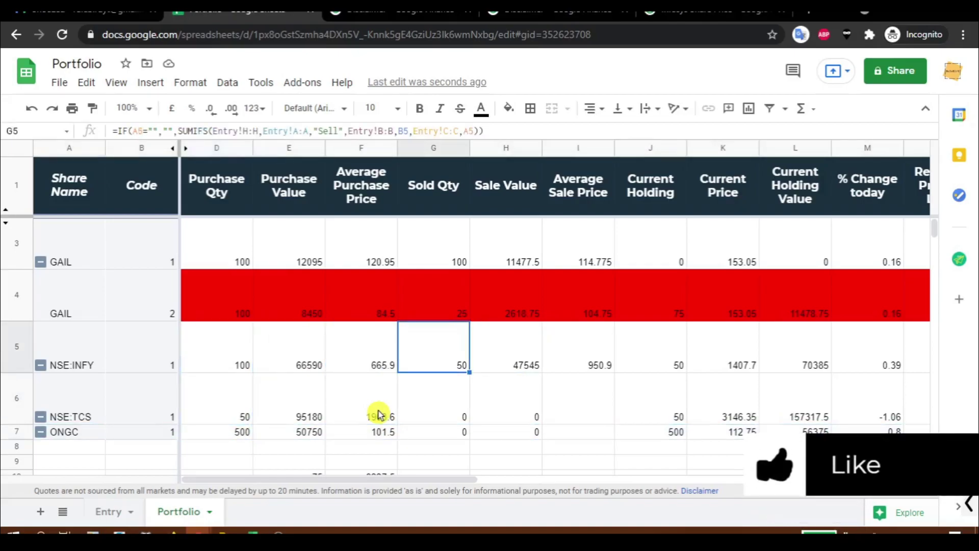
key(Right)
key(Right)
key(Right)
key(Right)
key(Right)
key(Right)
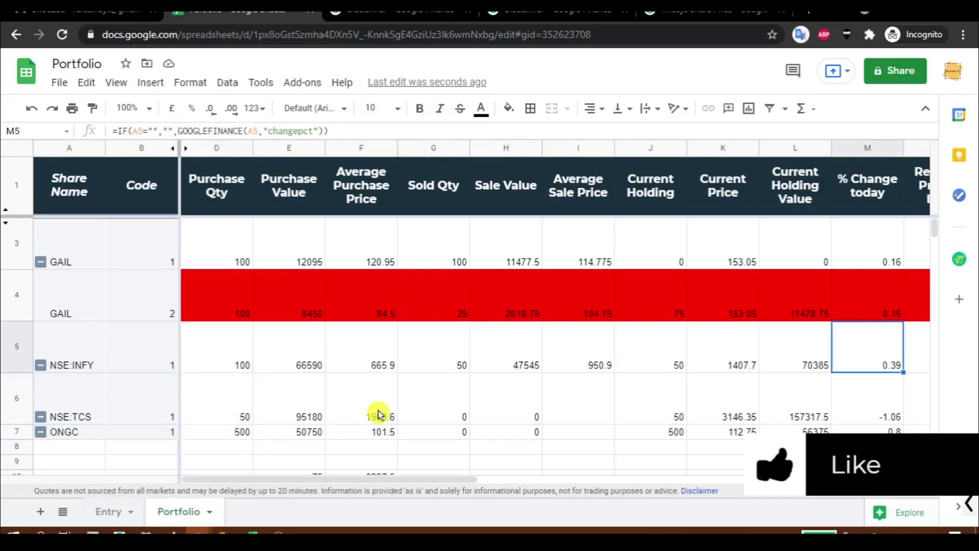
Review the realised and unrealised profit or loss amounts and percentages in the NSE:INFY row.
key(Right)
key(Right)
key(Right)
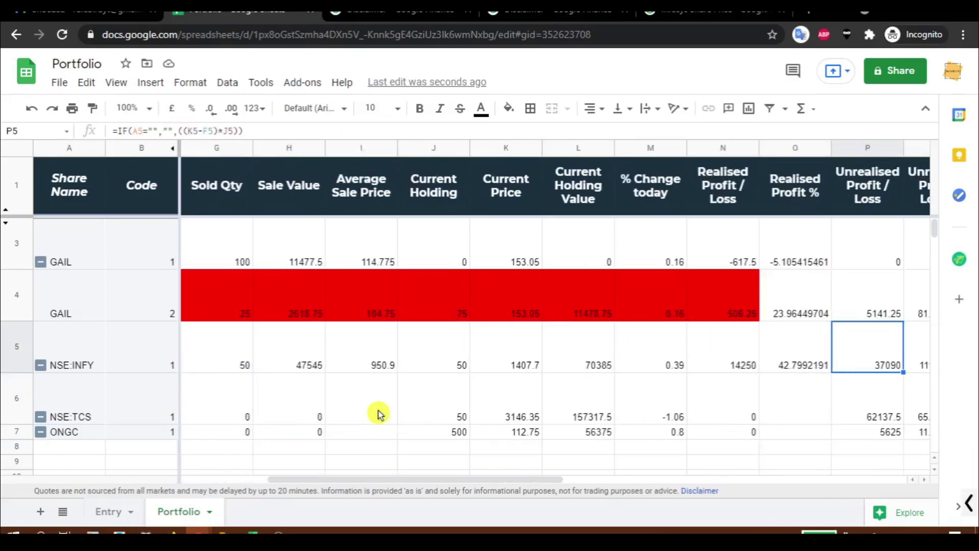
key(Right)
key(Left)
key(Left)
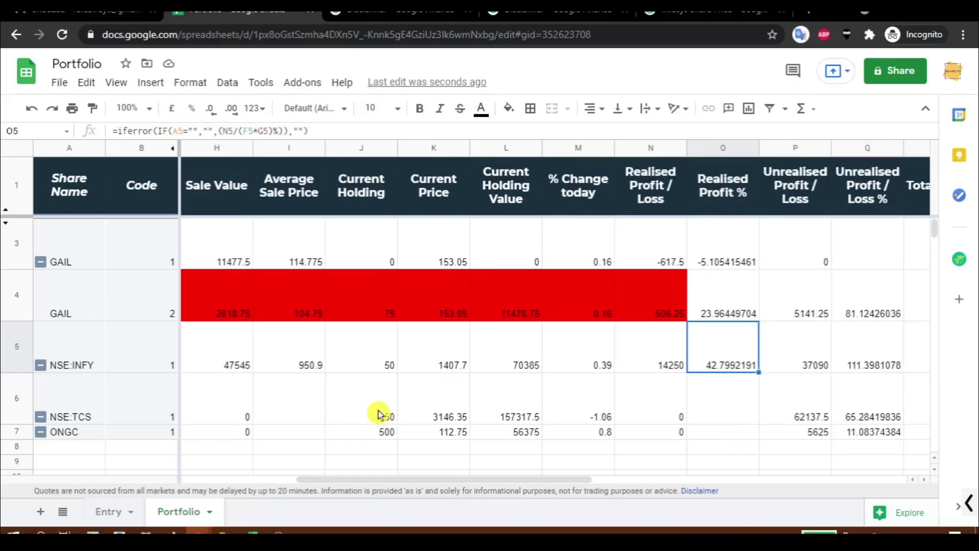
key(Right)
key(Right)
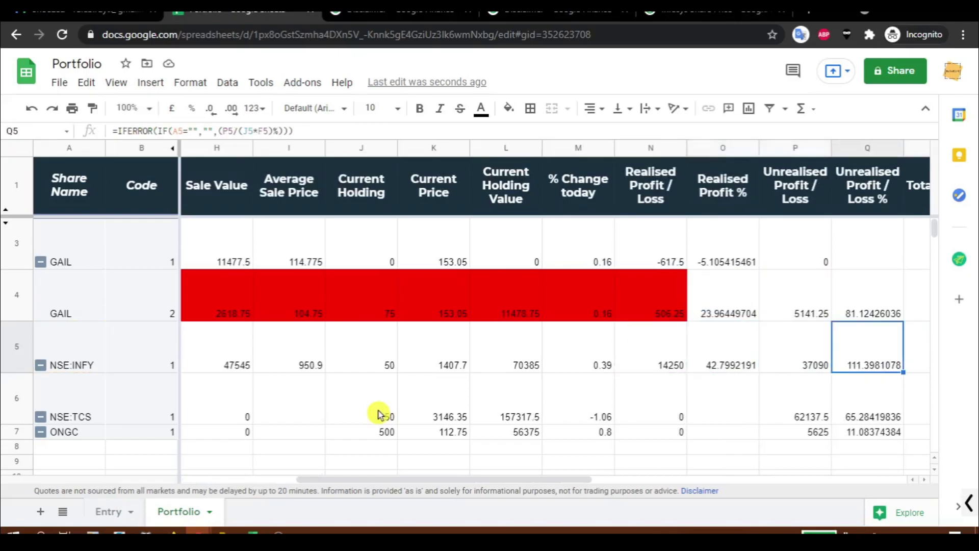
Examine the total profit, 52-week high and low, and sparkline chart columns for NSE:INFY and the rows below.
key(Right)
key(Right)
key(Right)
key(Right)
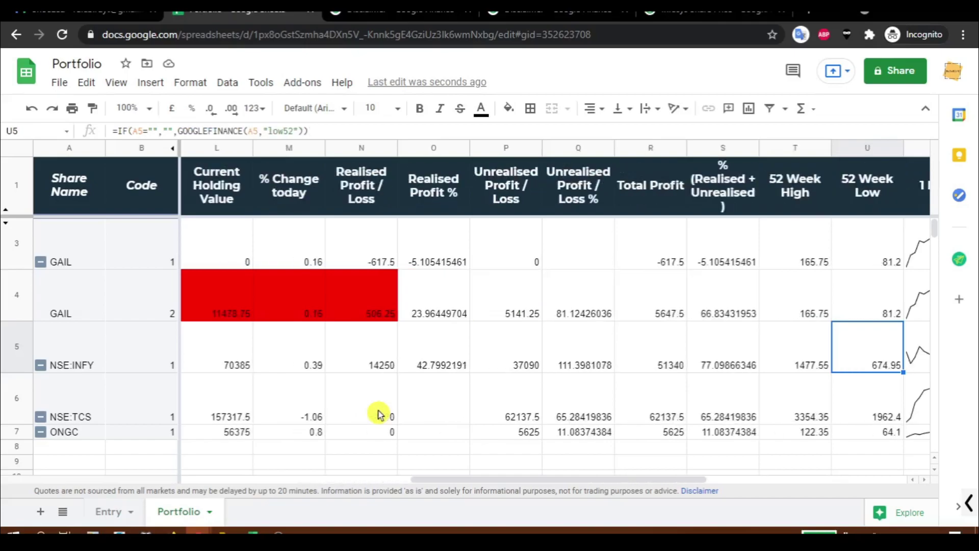
key(Right)
key(Right)
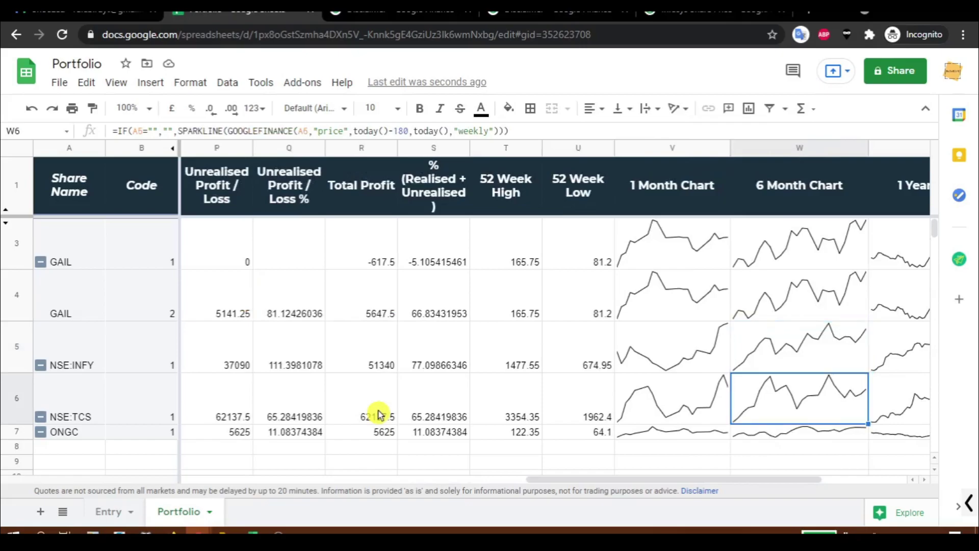
key(Right)
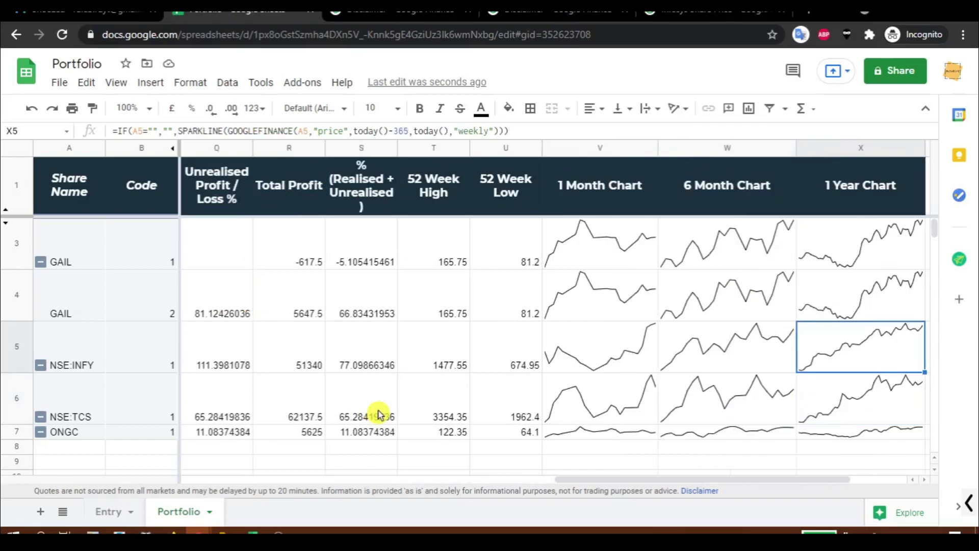
key(Down)
key(Left)
key(Down)
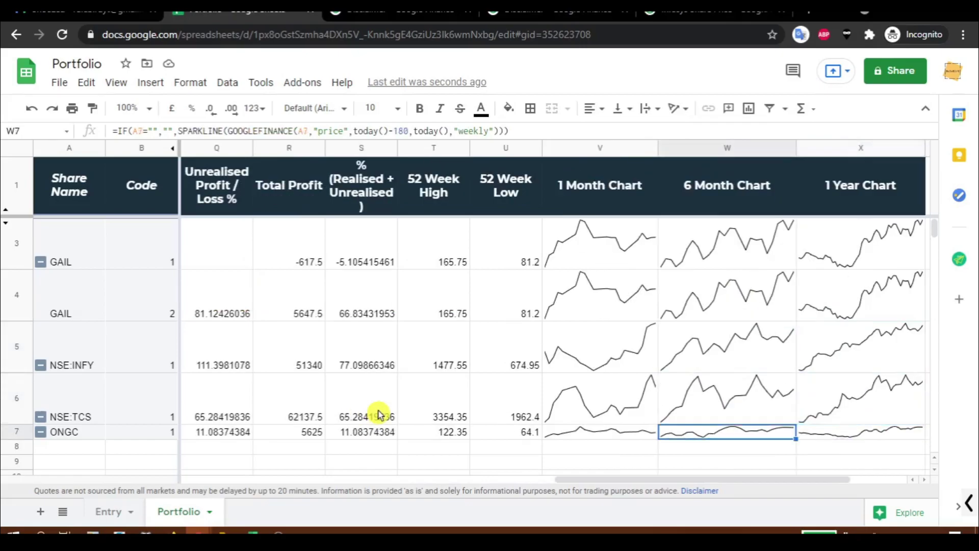
Review the ONGC row back from the 6 Month Chart to its purchase and sold quantity columns.
key(Left)
key(Left)
key(Left)
key(Left)
key(Left)
key(Left)
key(Left)
key(Left)
key(Left)
key(Left)
key(Left)
key(Left)
key(Left)
key(Left)
key(Left)
key(Left)
key(Left)
key(Left)
key(Left)
key(Left)
key(Right)
key(Right)
key(Right)
key(Right)
key(Right)
key(Right)
key(Left)
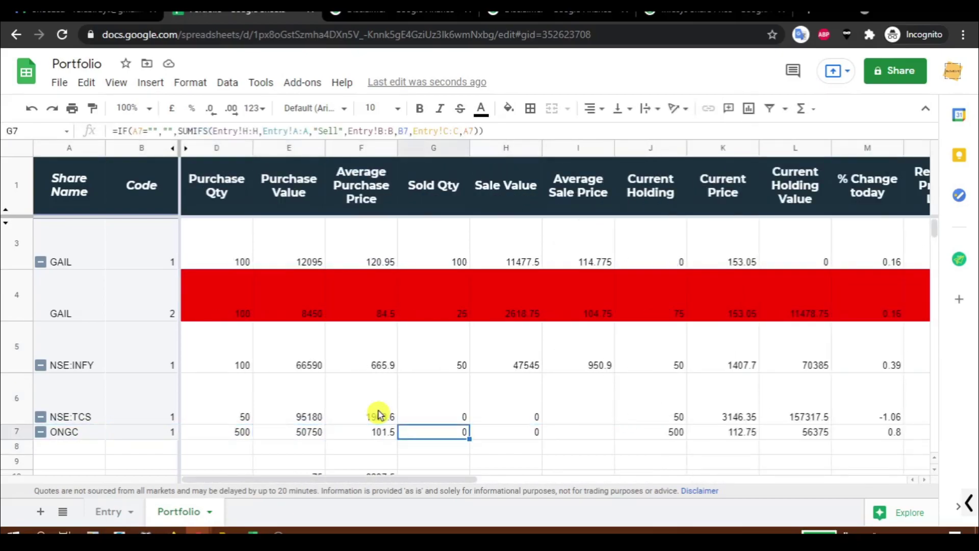
Examine the ONGC row from Current Holding through the profit columns, 52-week values and price charts.
key(Right)
key(Right)
key(Right)
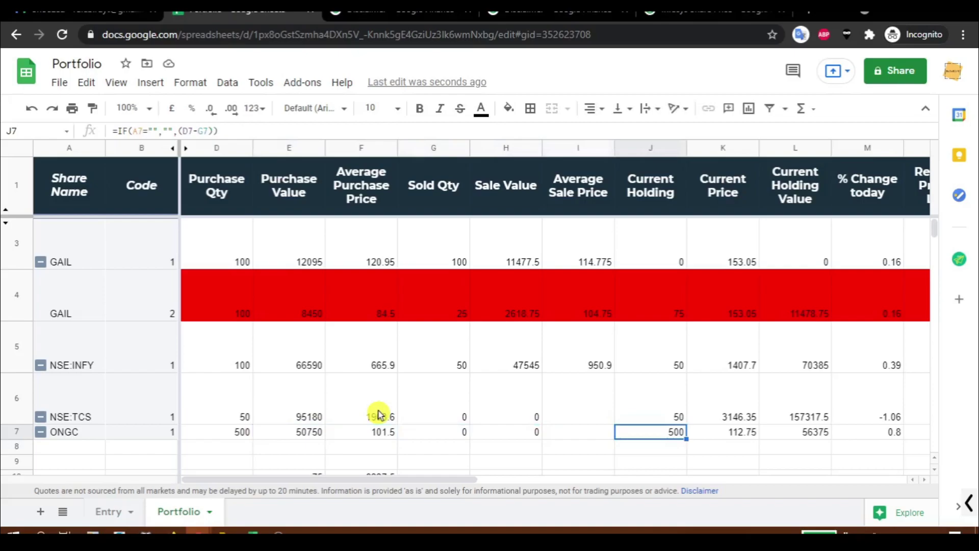
key(Right)
key(Right)
key(Right)
key(Right)
key(Right)
key(Right)
key(Right)
key(Right)
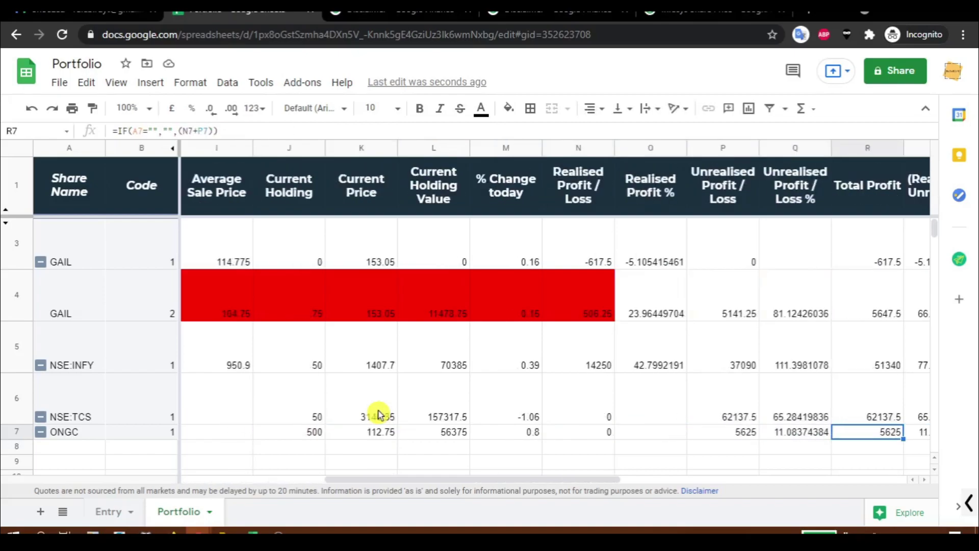
key(Right)
key(Right)
key(Right)
key(Right)
key(Right)
key(Right)
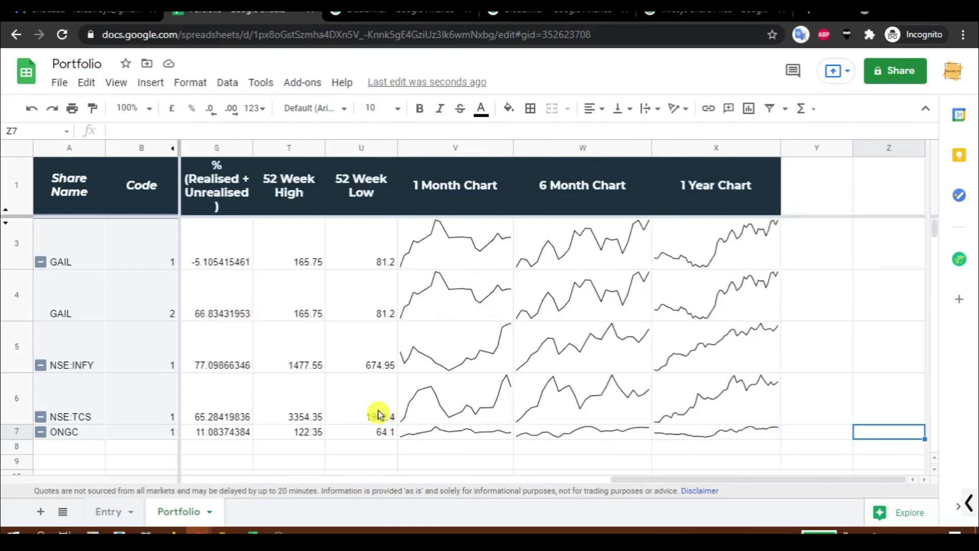
Review the ONGC row back to its Code cell and check the transactions on the Entry sheet against the Portfolio sheet.
key(Left)
key(Left)
key(Left)
key(Left)
key(Left)
key(Left)
key(Left)
key(Left)
key(Left)
key(Left)
key(Left)
key(Left)
key(Left)
key(Left)
key(Left)
key(Left)
key(Left)
key(Left)
key(Left)
key(Left)
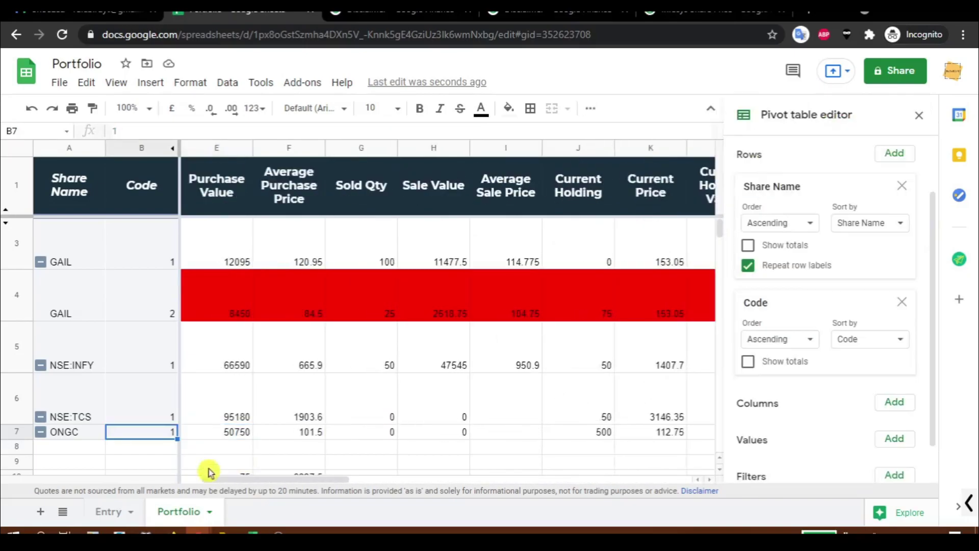
click(108, 512)
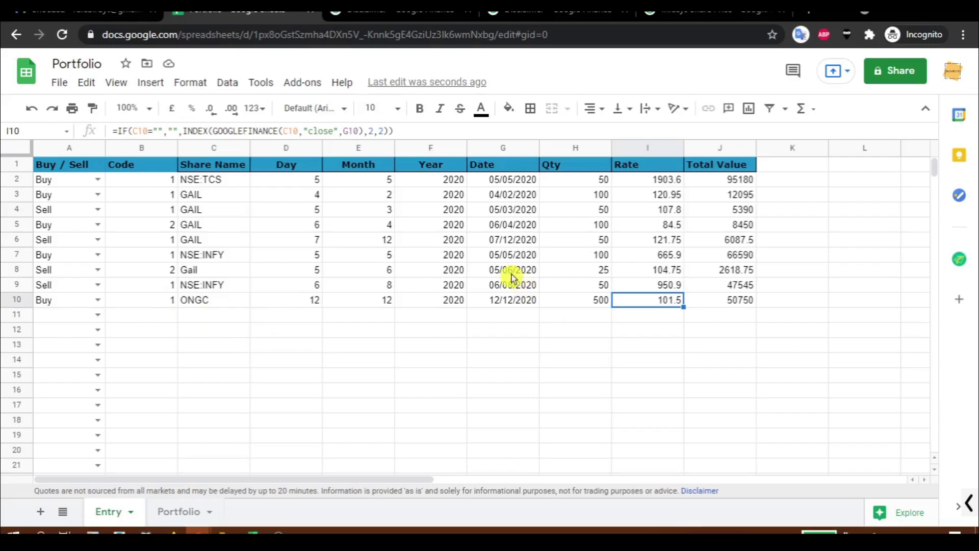
click(173, 516)
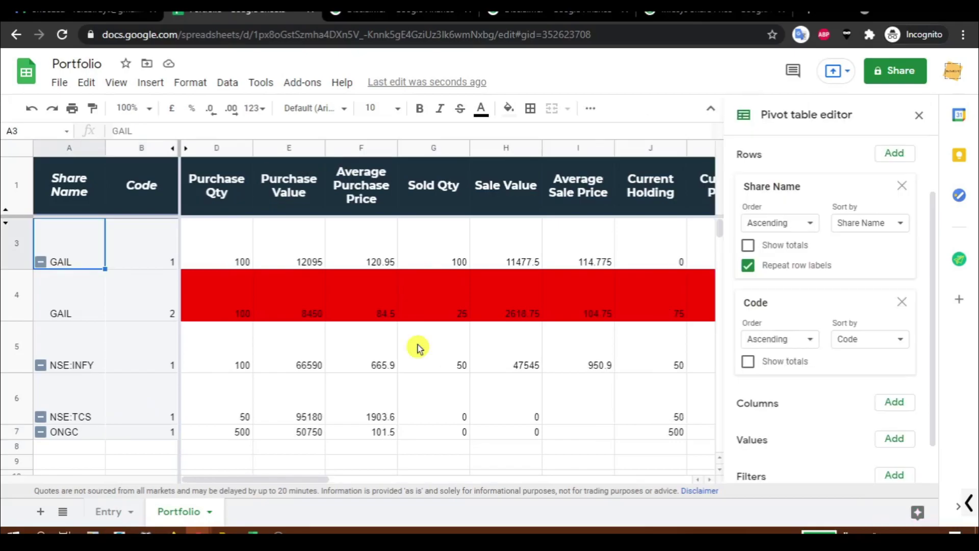
Close the pivot table editor and give all Portfolio data rows from row 3 down the same height.
click(919, 116)
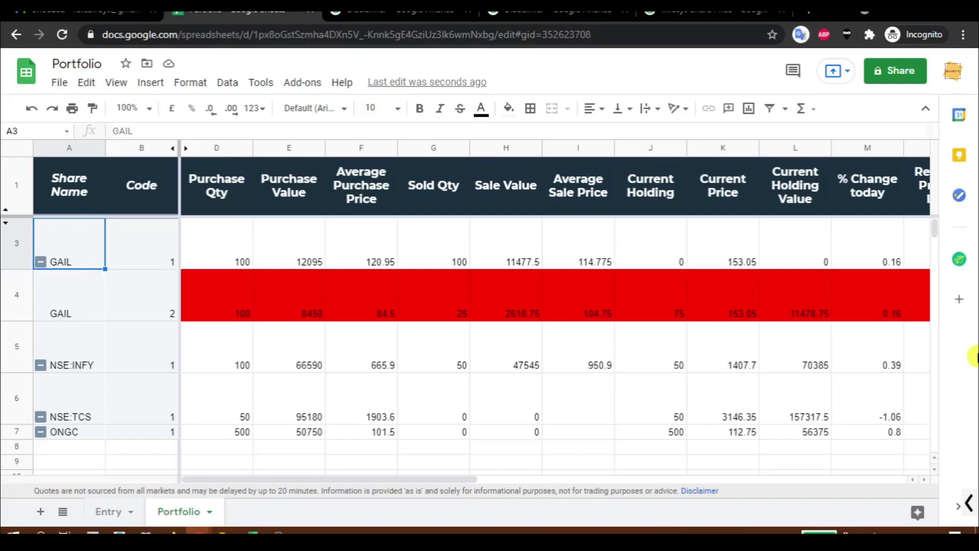
key(ctrl+shift+Right)
key(ctrl+shift+Down)
drag(22, 276, 23, 299)
click(120, 294)
Change the font of the entire Portfolio sheet to Montserrat.
key(ctrl+Up)
key(Up)
key(Up)
key(Up)
key(Up)
key(Up)
key(Down)
key(Left)
click(72, 189)
click(19, 149)
click(328, 109)
scroll(363, 367, down, 2)
click(364, 374)
click(76, 273)
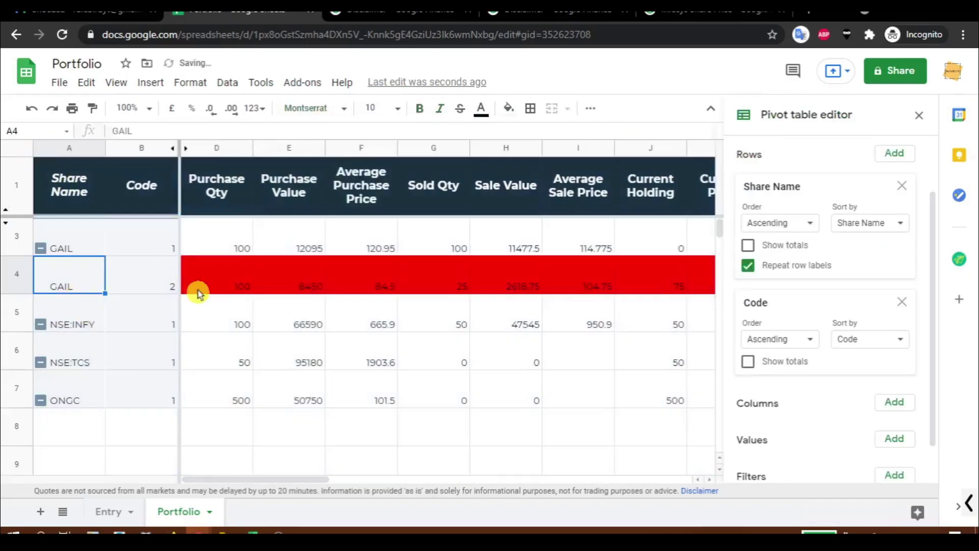
Set the font size of all Portfolio cells from A3 to the end of the sheet to 12.
click(72, 245)
key(ctrl+shift+End)
click(378, 108)
click(372, 270)
click(255, 281)
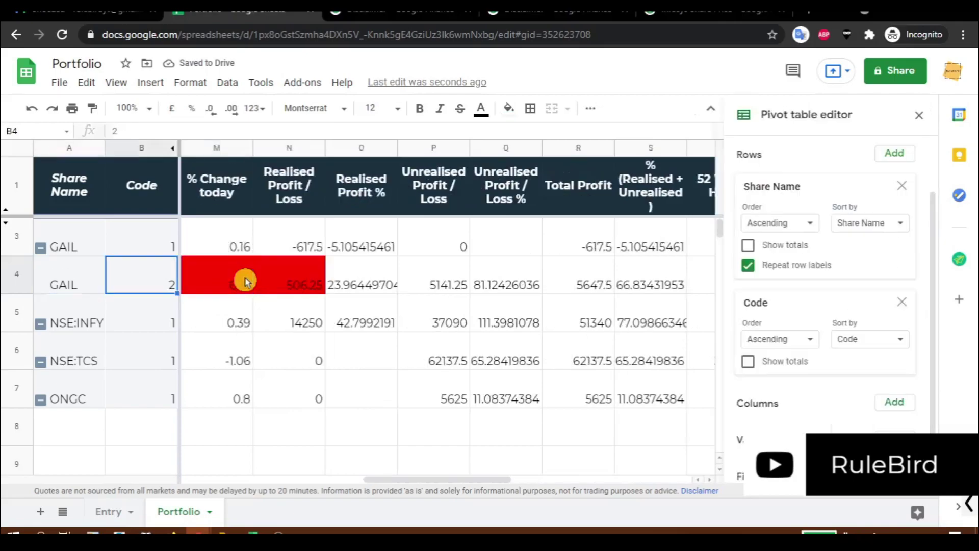
Format the Purchase Value cells E3:E1000 as numbers with thousands separators and no decimals.
key(ctrl+Left)
key(Right)
key(ctrl+shift+Down)
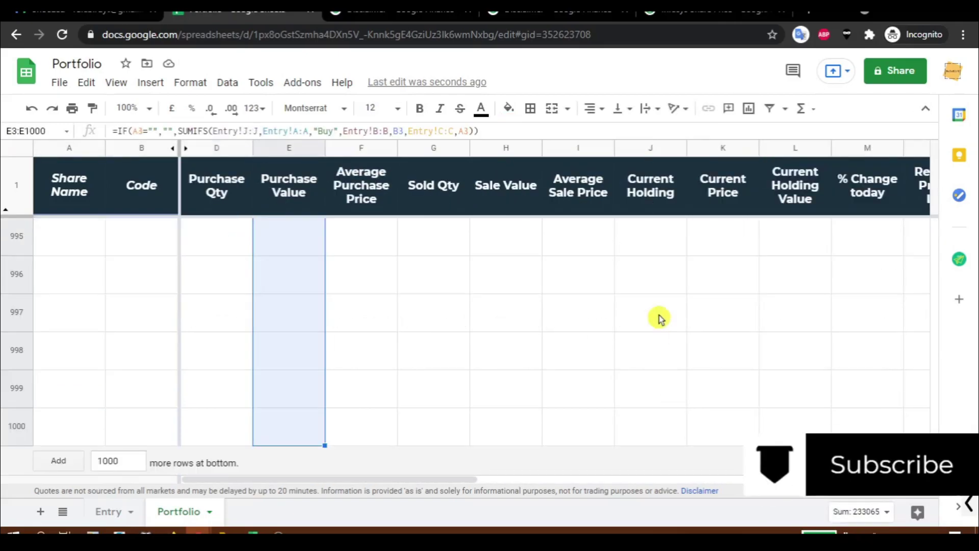
click(190, 82)
mouse_move(216, 142)
click(463, 213)
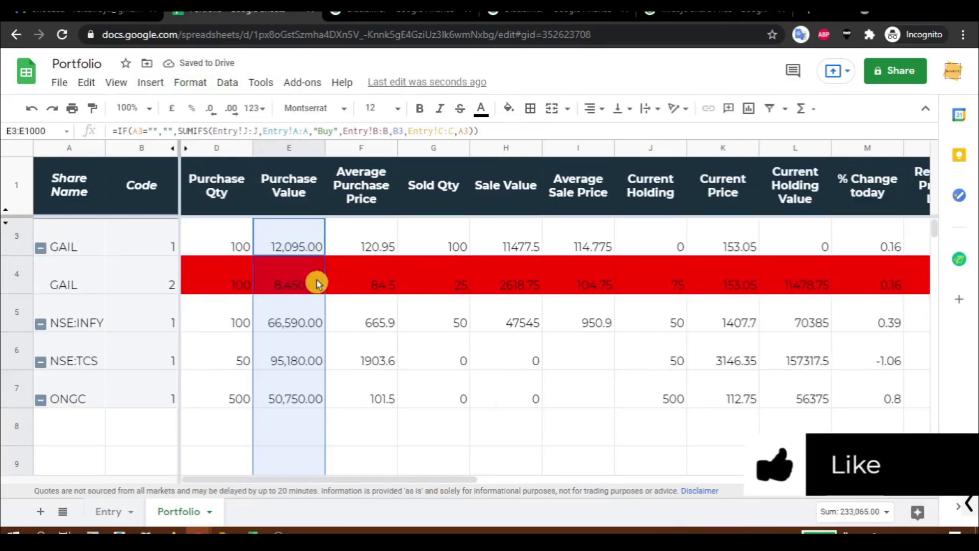
click(209, 108)
click(209, 109)
Format the Average Purchase Price cells F3:F1000 as numbers with two decimals.
click(367, 250)
key(ctrl+shift+Down)
click(184, 84)
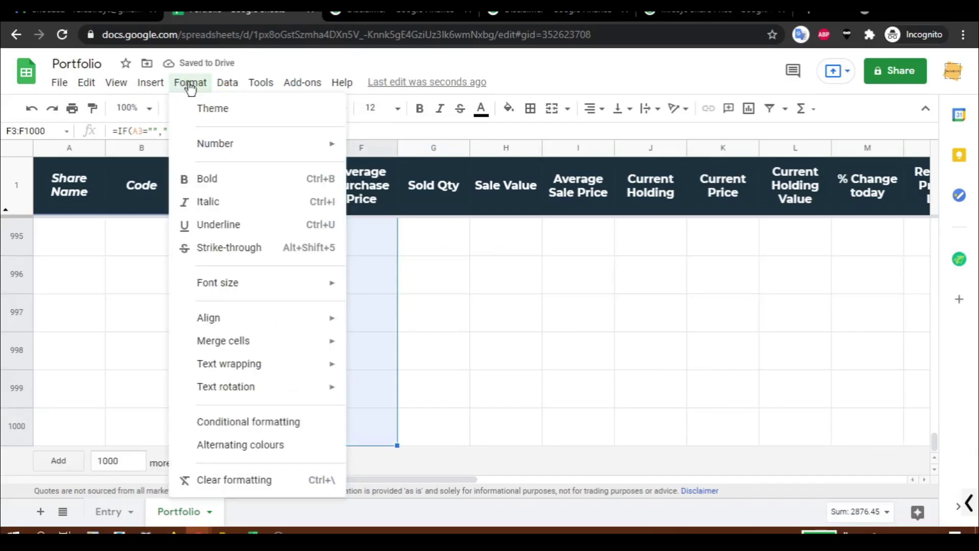
click(443, 210)
Format the Sale Value cells H3:H1000 as numbers with thousands separators and no decimals.
key(Right)
key(Right)
key(ctrl+shift+Down)
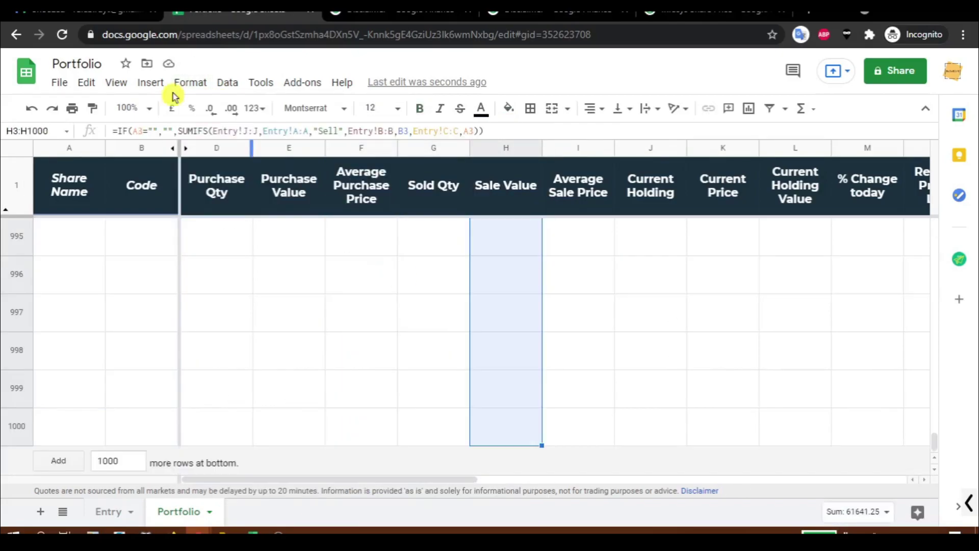
click(191, 83)
mouse_move(280, 139)
click(448, 212)
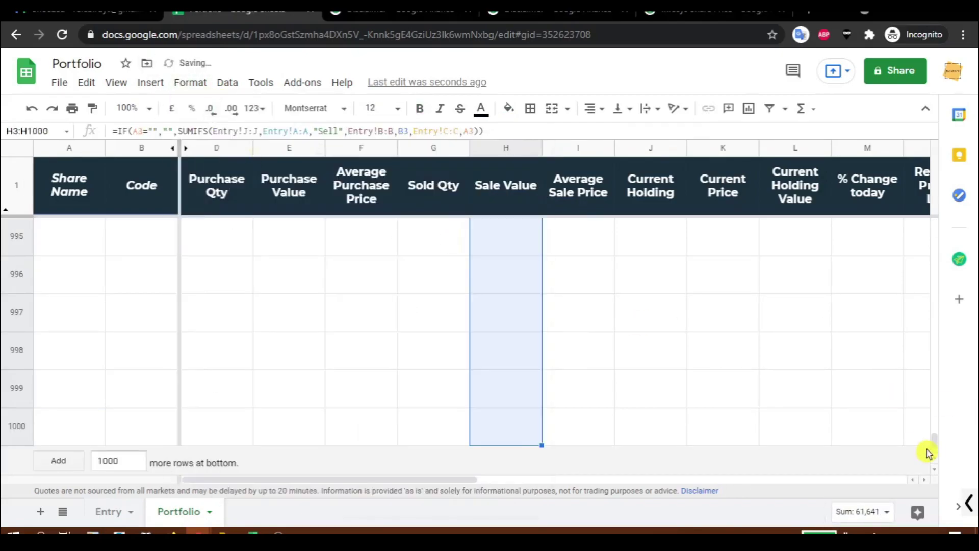
drag(934, 441, 923, 217)
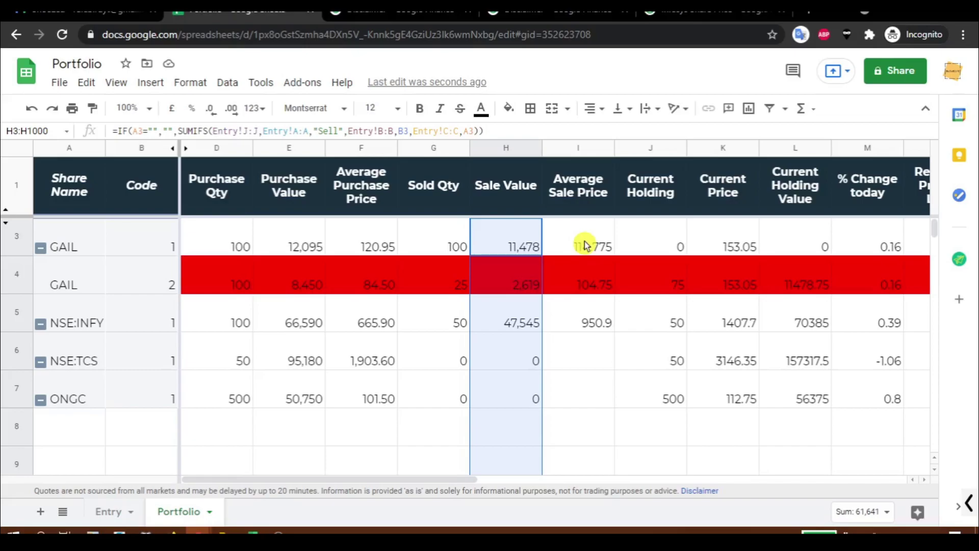
Format the Average Sale Price and Current Price columns as numbers with two decimals.
click(584, 244)
click(579, 148)
click(190, 82)
mouse_move(216, 144)
click(484, 207)
click(658, 147)
click(723, 147)
click(190, 82)
click(453, 207)
Format the Current Holding Value column as numbers with thousands separators and no decimals.
click(795, 147)
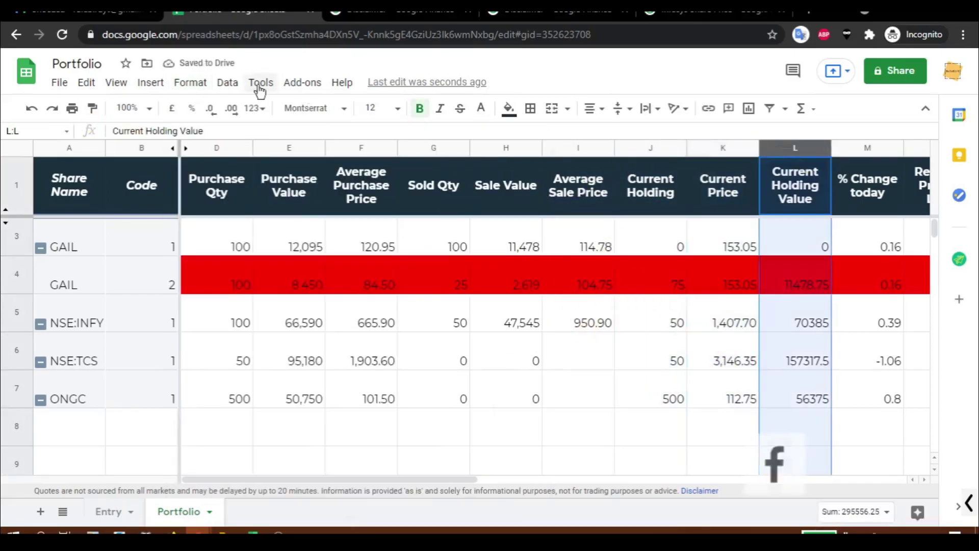
click(190, 82)
click(452, 207)
Adjust the % Change today column to display two decimals.
drag(400, 478, 514, 480)
click(723, 148)
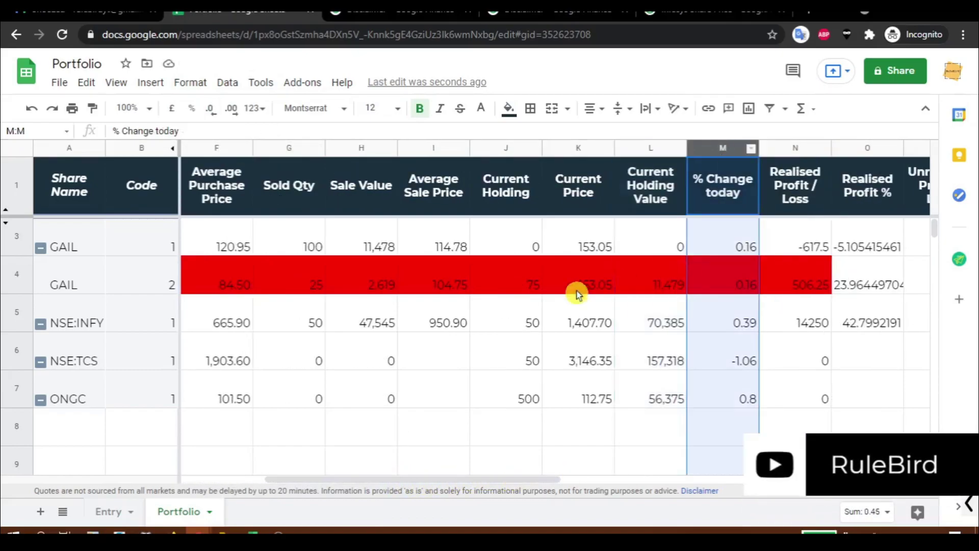
click(190, 82)
key(Escape)
click(209, 109)
click(209, 109)
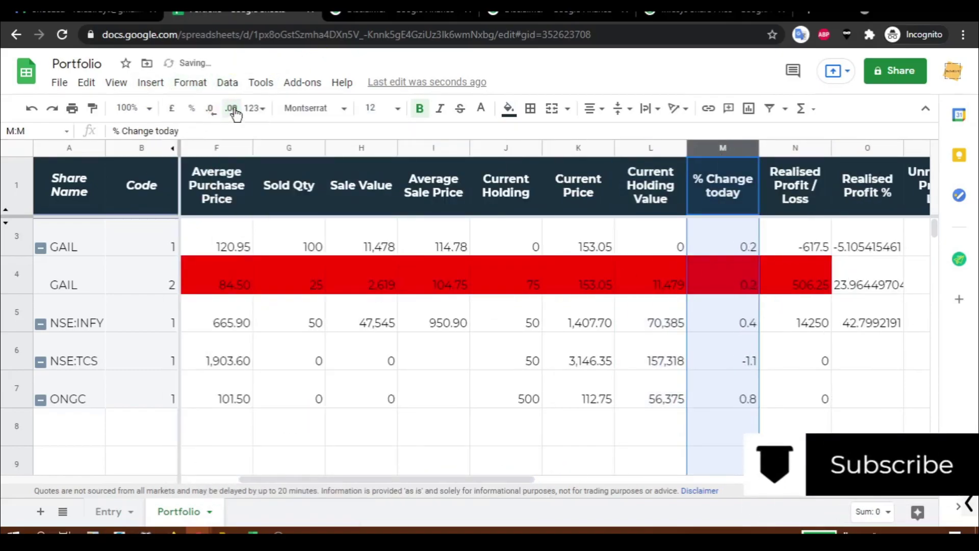
click(231, 108)
click(231, 108)
Format the Realised Profit / Loss column as numbers with thousands separators and no decimals.
click(795, 147)
click(191, 82)
mouse_move(215, 144)
click(453, 206)
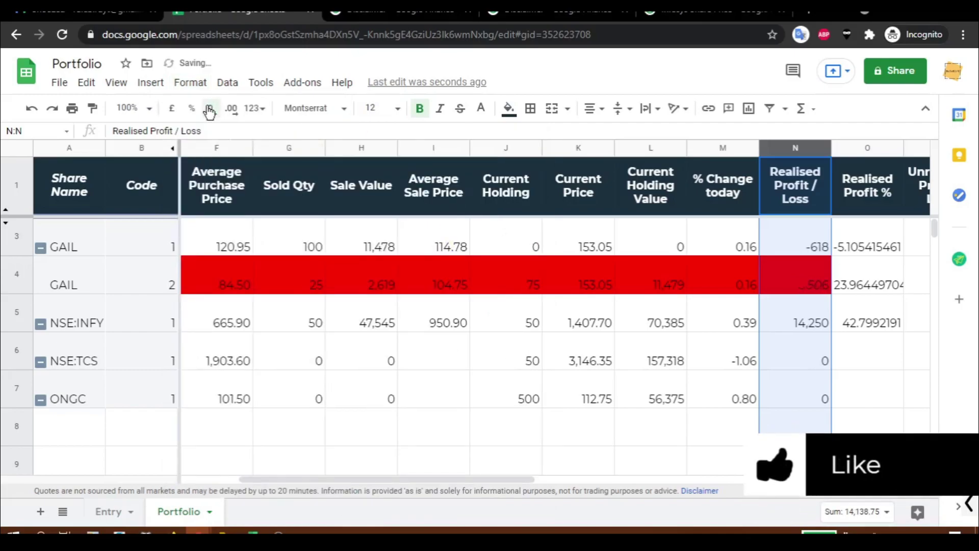
click(209, 110)
click(209, 109)
Reduce the number of decimals in the Realised Profit % column.
drag(408, 479, 510, 480)
click(733, 148)
click(190, 82)
key(Escape)
click(209, 109)
click(209, 109)
Format the Unrealised Profit / Loss column as numbers and remove its two decimals.
click(795, 147)
click(191, 82)
mouse_move(220, 148)
click(449, 206)
click(209, 109)
click(209, 109)
Format the Unrealised Profit / Loss % column as numbers with two decimals.
drag(553, 479, 673, 485)
click(581, 148)
click(209, 110)
click(209, 109)
click(209, 109)
click(209, 109)
click(209, 109)
click(209, 109)
click(190, 82)
click(453, 207)
Format the Total Profit column as numbers with thousands separators and no decimals.
click(651, 147)
click(190, 82)
mouse_move(220, 148)
click(449, 207)
click(209, 109)
click(209, 109)
Format the % (Realised + Unrealised), 52 Week High and 52 Week Low columns as numbers with two decimals.
drag(476, 480, 513, 479)
click(651, 147)
click(190, 82)
click(449, 207)
drag(590, 478, 620, 479)
drag(651, 147, 719, 151)
click(191, 82)
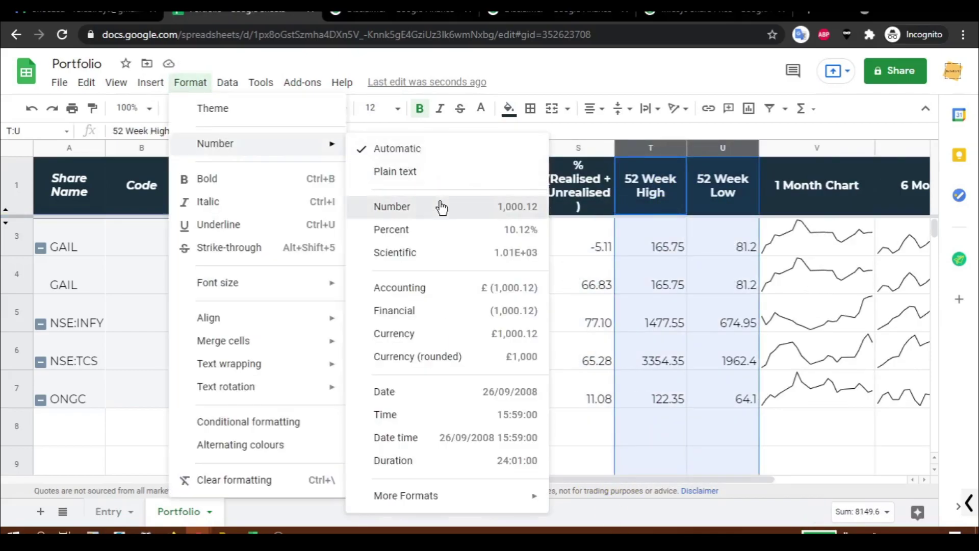
click(439, 205)
Remove the red fill from the GAIL code 2 row across D4:X4.
drag(474, 471, 252, 463)
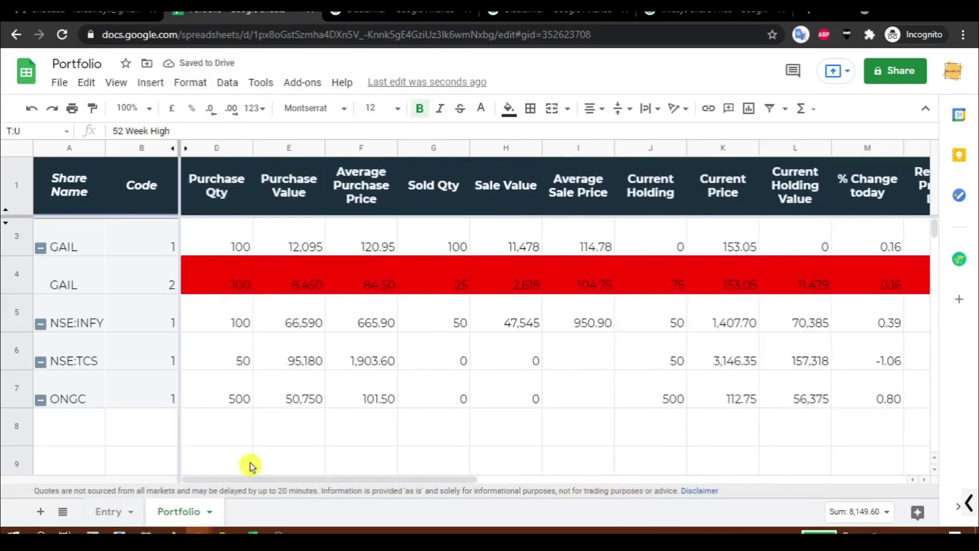
click(225, 280)
key(ctrl+shift+Right)
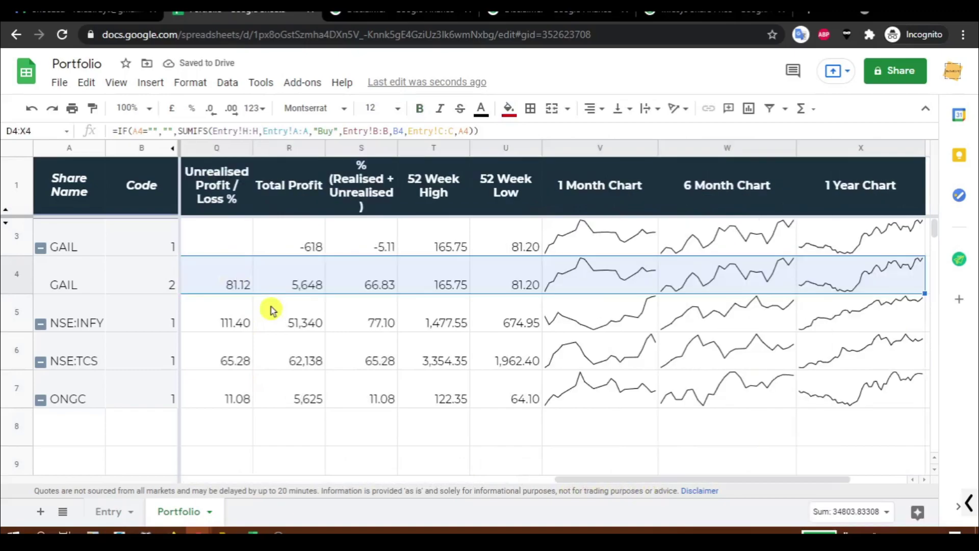
click(508, 108)
click(522, 144)
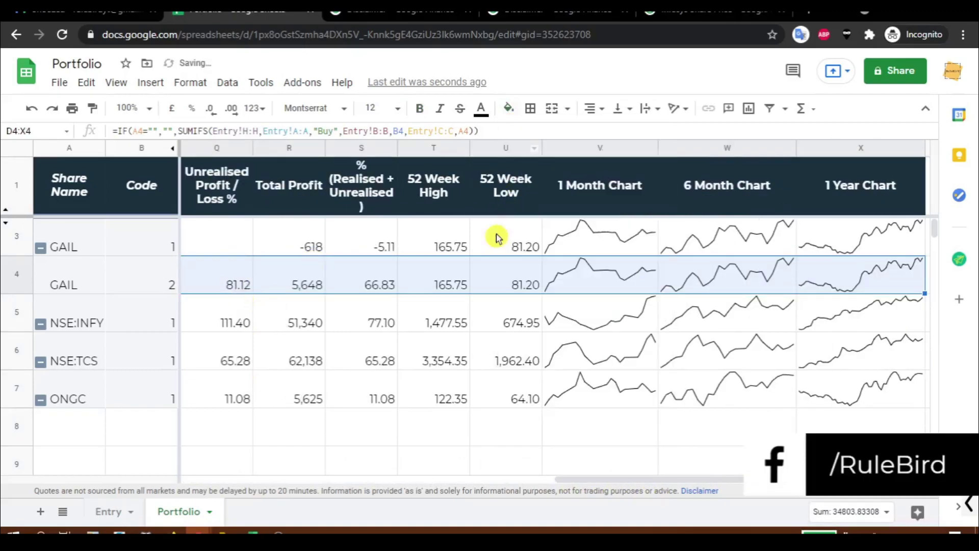
Add a red outer border around the Purchase Qty, Purchase Value and Average Purchase Price columns, from row 1 to row 1000.
key(ctrl+Up)
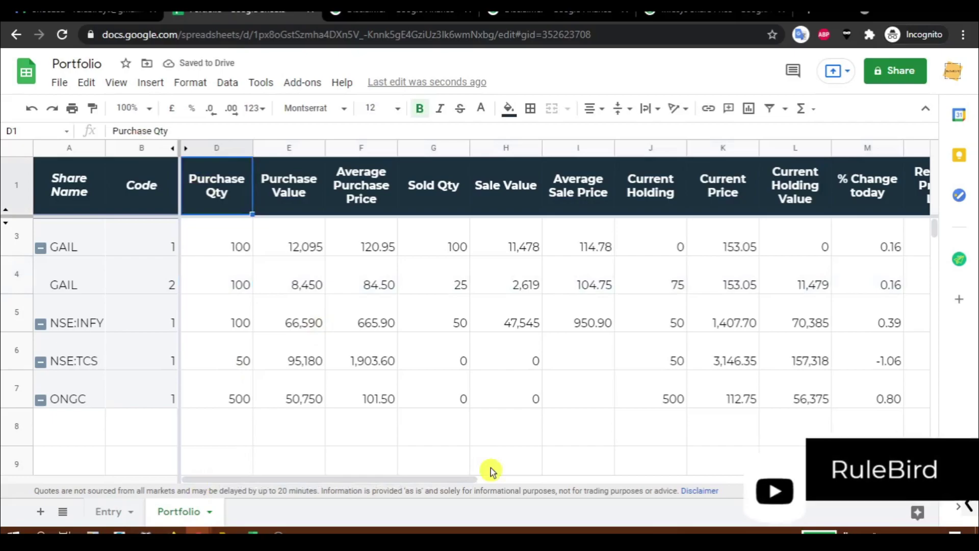
key(shift+Right)
key(shift+Right)
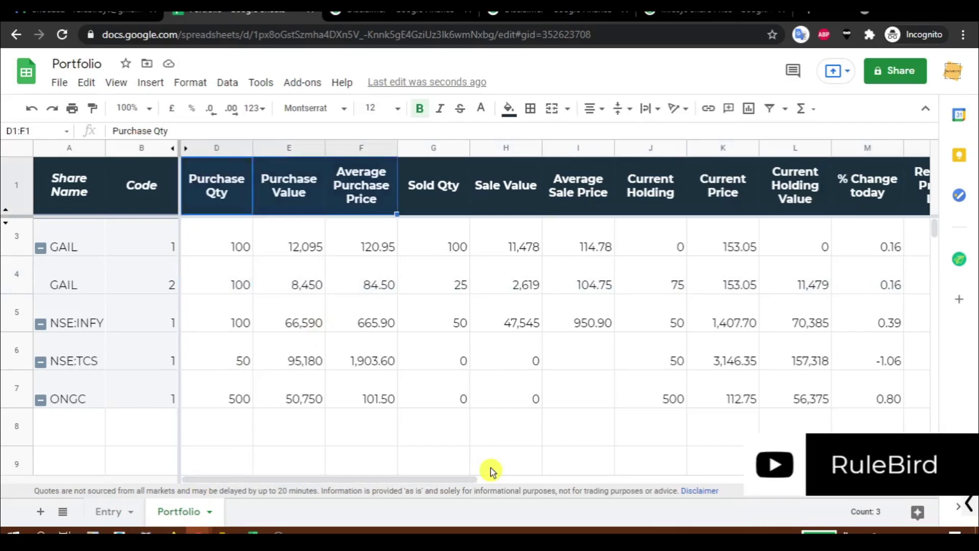
key(ctrl+shift+Down)
click(530, 108)
click(644, 137)
click(691, 337)
click(614, 140)
Add a red outer border around the Sold Qty, Sale Value and Average Sale Price columns, range G1:I1000.
click(434, 185)
key(shift+Right)
key(shift+Right)
key(ctrl+shift+Down)
click(559, 112)
click(680, 242)
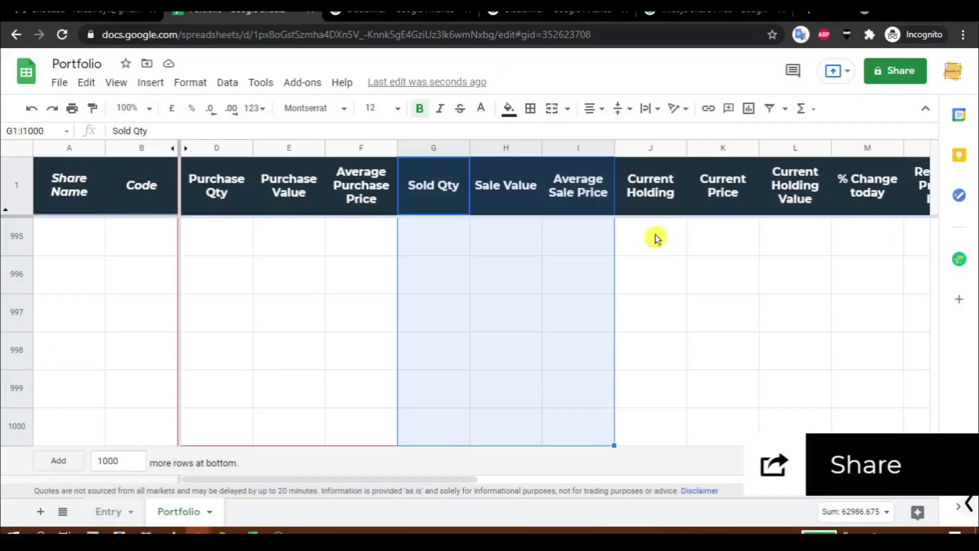
click(531, 108)
click(614, 137)
Add a red outer border around the Current Holding, Current Price and Current Holding Value columns down to the last row.
click(673, 205)
key(shift+Right)
key(shift+Right)
key(ctrl+shift+Down)
click(531, 109)
click(613, 137)
click(780, 200)
key(Down)
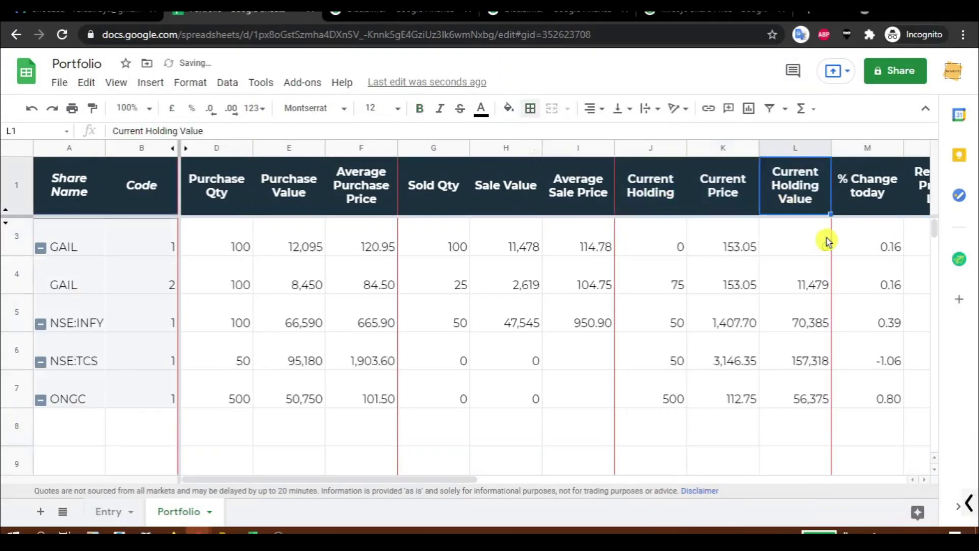
Add a red outer border around the % Change today column, from row 1 to row 1000.
key(Up)
key(Right)
key(Right)
key(Right)
key(Left)
key(Left)
key(ctrl+shift+Down)
click(531, 108)
click(613, 137)
Add a red outer border around the Realised Profit / Loss and Realised Profit % columns, range N1:O1000.
click(794, 196)
key(shift+Right)
key(ctrl+shift+Down)
click(531, 108)
click(644, 136)
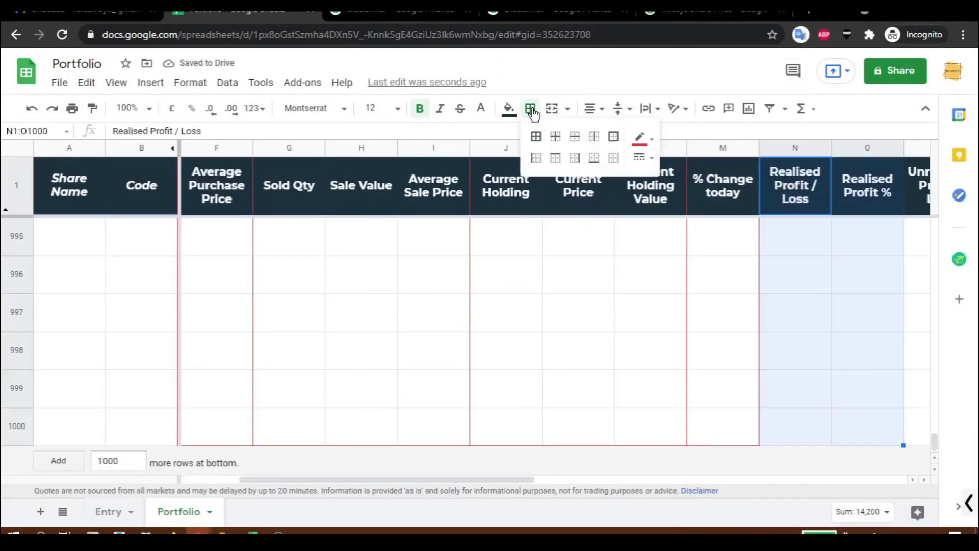
click(613, 136)
Add a red outer border around the Unrealised Profit / Loss and Unrealised Profit / Loss % columns down to the last row.
click(874, 200)
key(Down)
key(Up)
key(Right)
key(shift+Right)
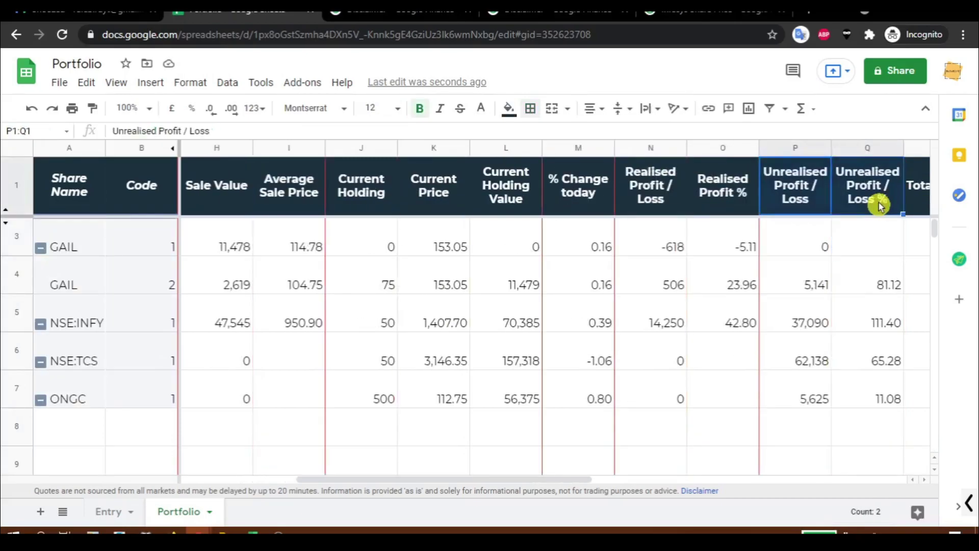
key(ctrl+shift+Down)
click(530, 108)
click(613, 137)
Add a red outer border around the Total Profit and % (Realised + Unrealised) columns, range R1:S1000.
click(867, 186)
key(shift+Right)
key(ctrl+shift+Down)
click(531, 108)
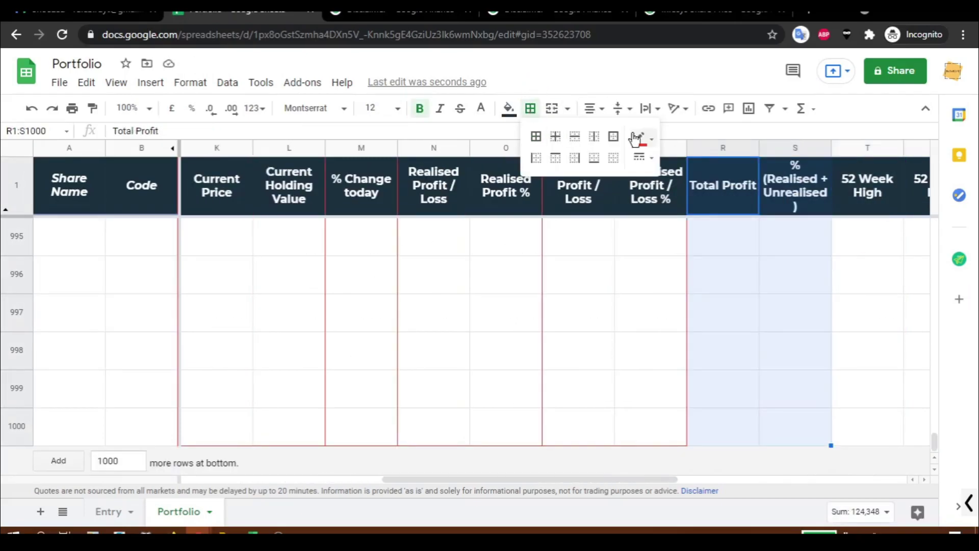
click(614, 137)
Add a red outer border around the remaining column group starting at 52 Week High, down to the last row.
drag(798, 186, 871, 189)
key(shift+Right)
key(ctrl+shift+Down)
click(530, 108)
click(614, 137)
key(Right)
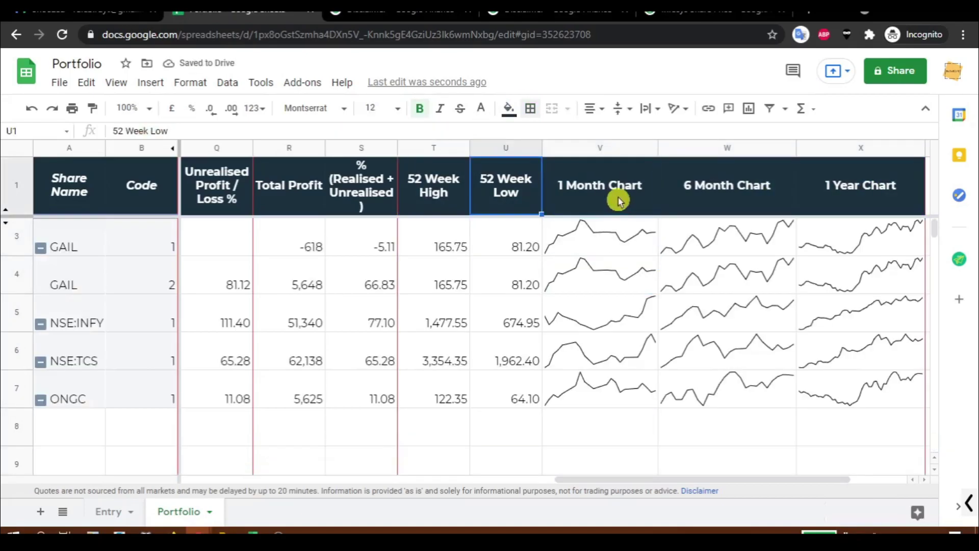
Review the column groups and their borders across the Portfolio header row, from Share Name to the profit columns.
key(Left)
key(Left)
key(Left)
key(Left)
key(Left)
key(Left)
key(Left)
key(Left)
key(Left)
key(Left)
key(Left)
key(Left)
key(Left)
key(Left)
key(Left)
key(Left)
key(Left)
key(Left)
key(Left)
key(Left)
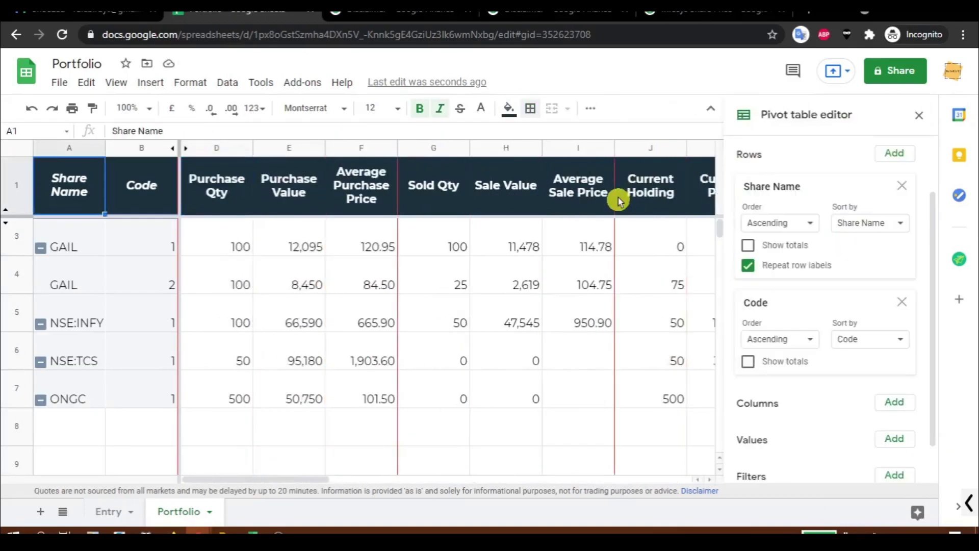
key(Right)
key(Right)
key(Right)
key(Right)
key(Right)
key(Right)
key(Right)
key(Right)
key(Right)
key(Right)
key(Right)
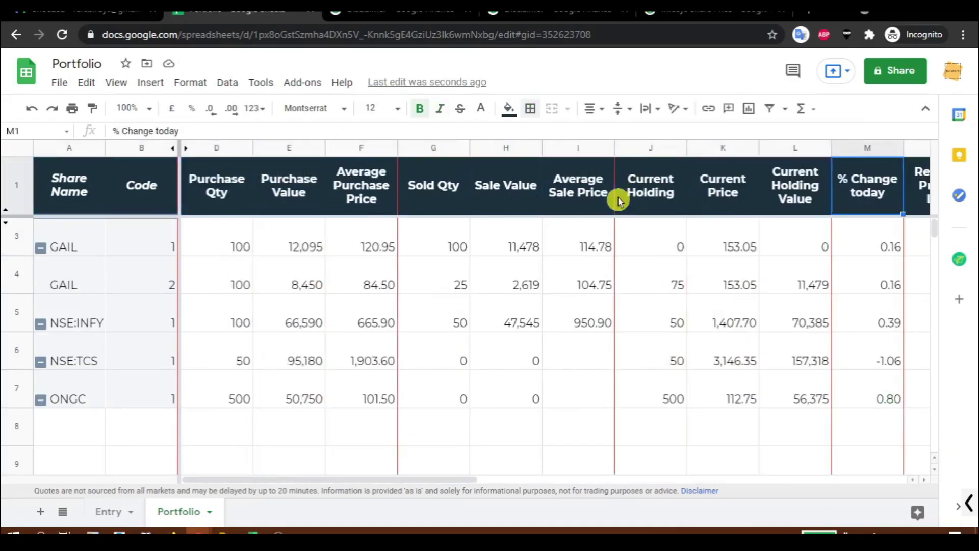
key(Right)
key(Right)
key(Right)
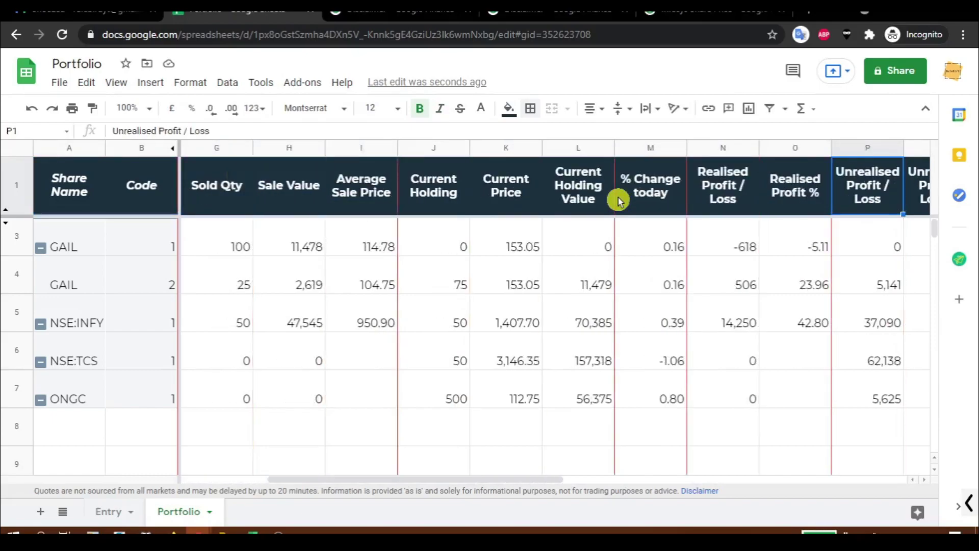
key(Right)
key(Right)
key(Left)
key(Left)
key(Left)
key(Left)
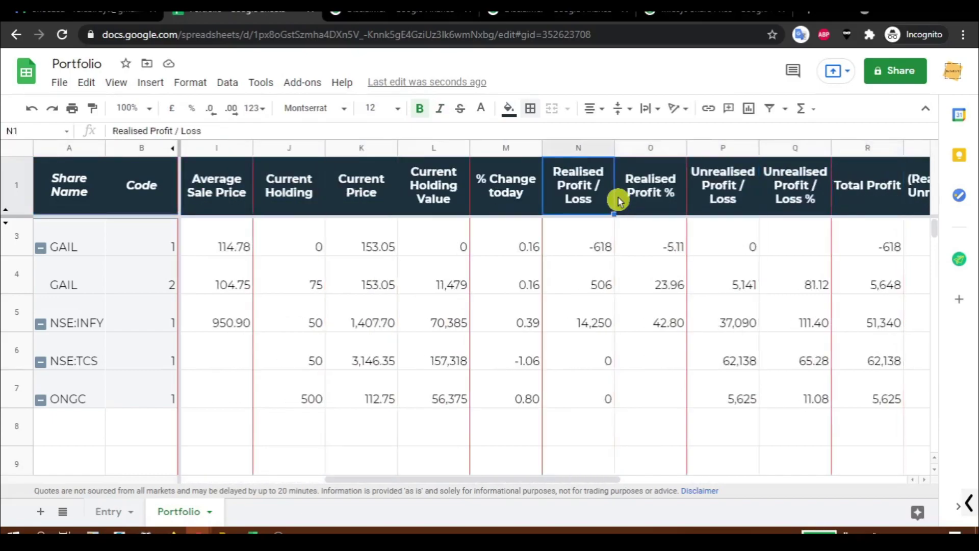
key(Left)
key(Left)
key(Left)
key(Left)
key(Left)
key(Left)
key(Right)
key(Right)
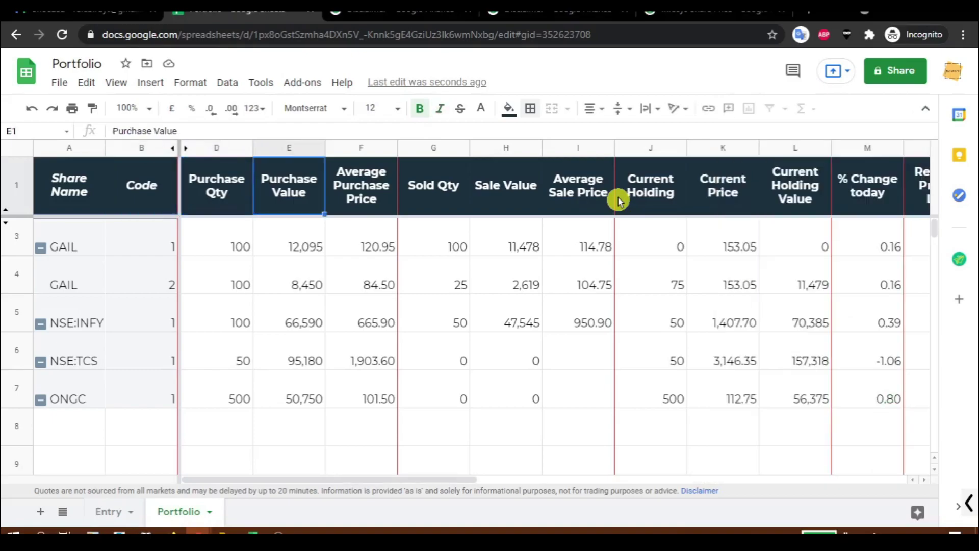
key(Right)
key(Right)
key(Right)
key(Right)
key(Right)
key(Right)
key(Right)
key(Right)
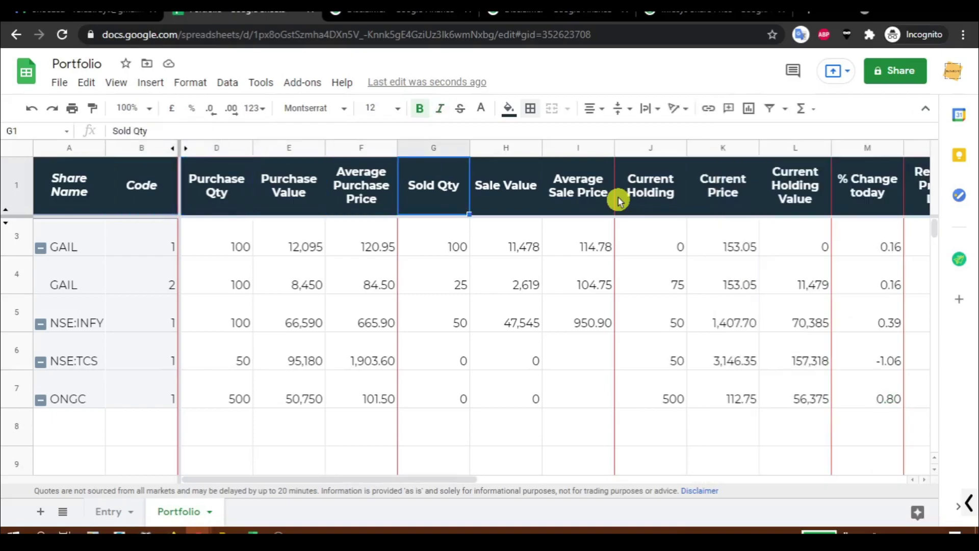
Examine the columns from % Change today to % (Realised + Unrealised) in the header and the first GAIL row.
key(shift+Right)
key(shift+Right)
key(shift+Right)
key(shift+Right)
key(shift+Right)
key(shift+Right)
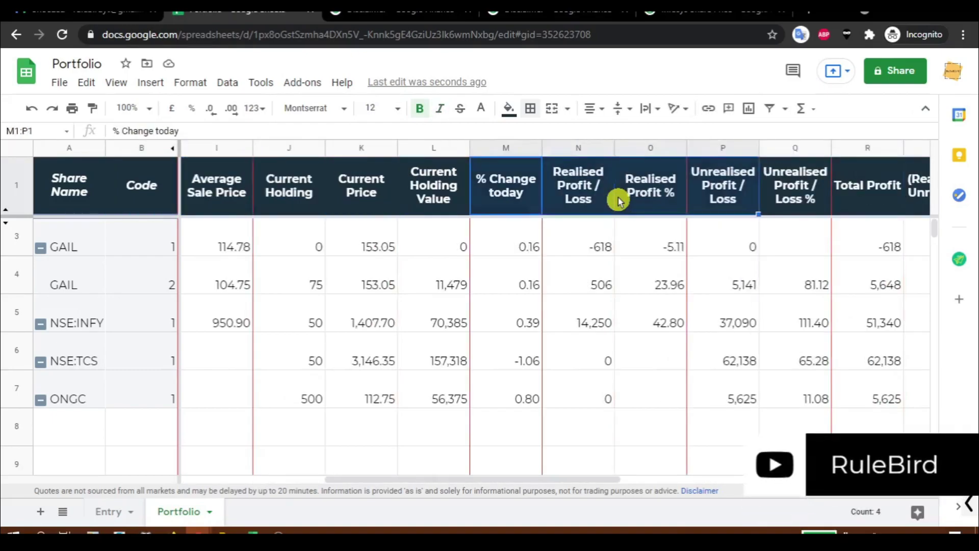
key(shift+Right)
key(shift+Left)
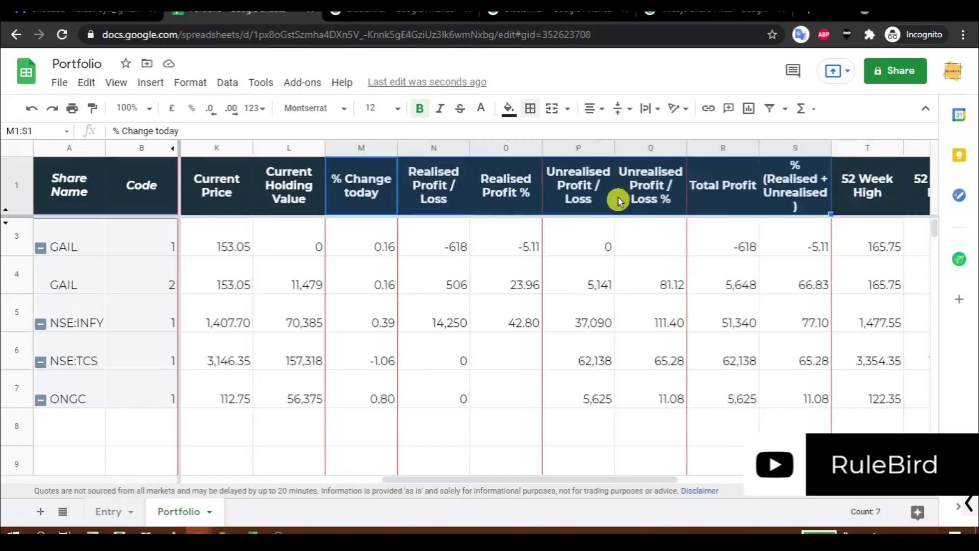
key(Down)
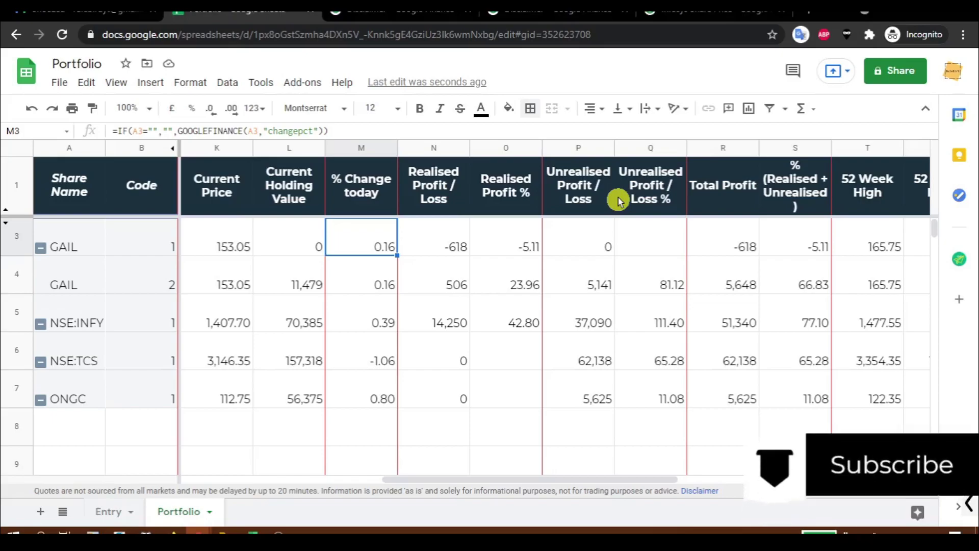
key(shift+Right)
key(shift+Right)
key(shift+Right)
key(shift+Right)
key(shift+Right)
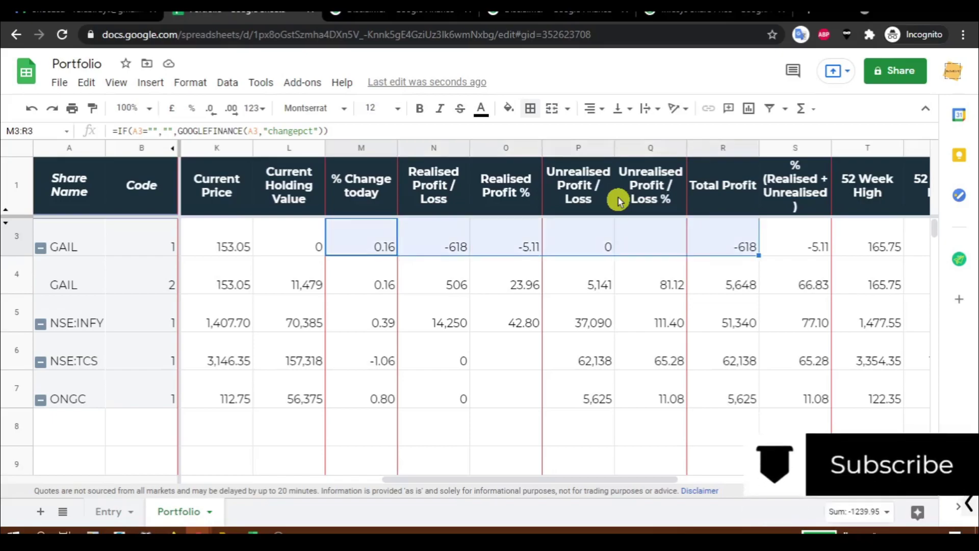
key(shift+Right)
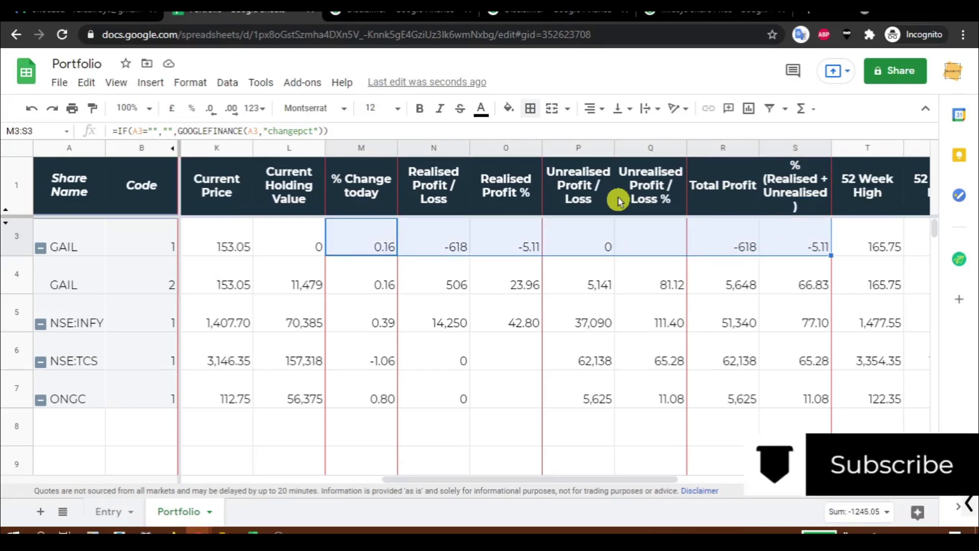
key(shift+Left)
key(shift+Left)
key(shift+Left)
key(shift+Left)
key(shift+Left)
key(shift+Left)
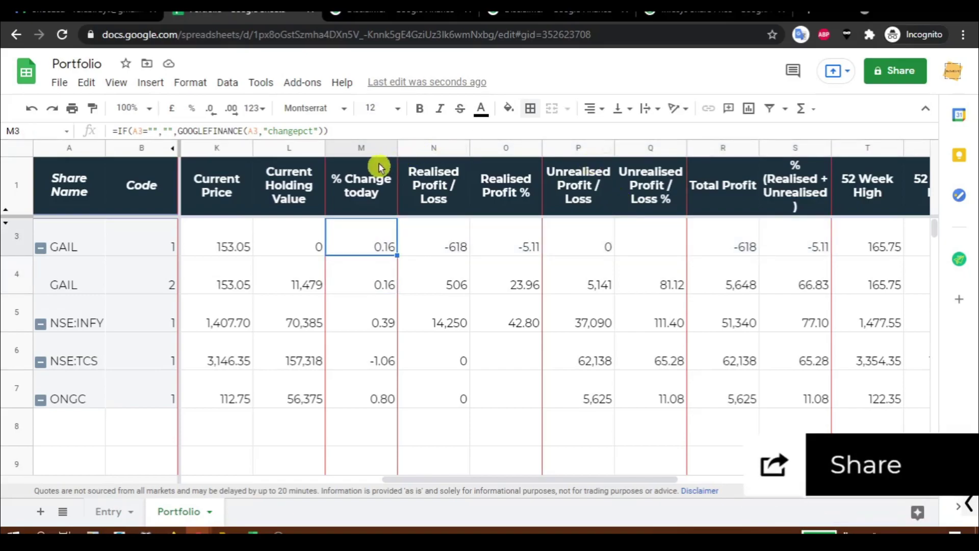
Apply a red to white to green colour scale to the % Change today column, range M1:M1000, and inspect the coloured cells.
click(361, 148)
click(190, 82)
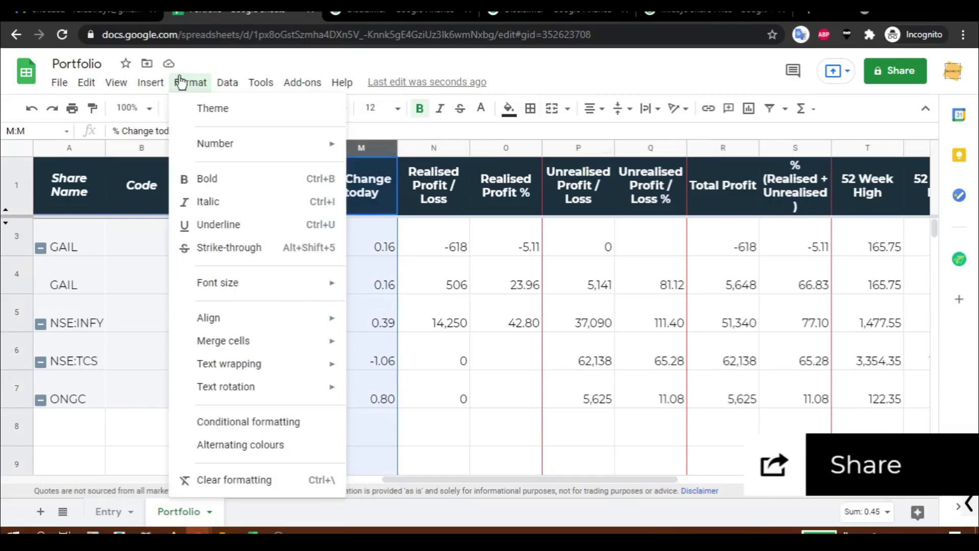
click(247, 426)
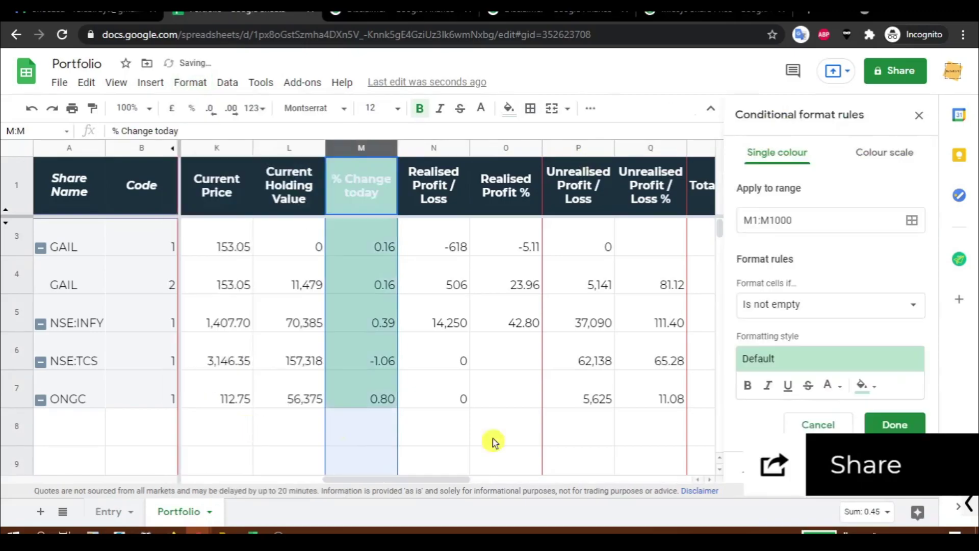
click(886, 154)
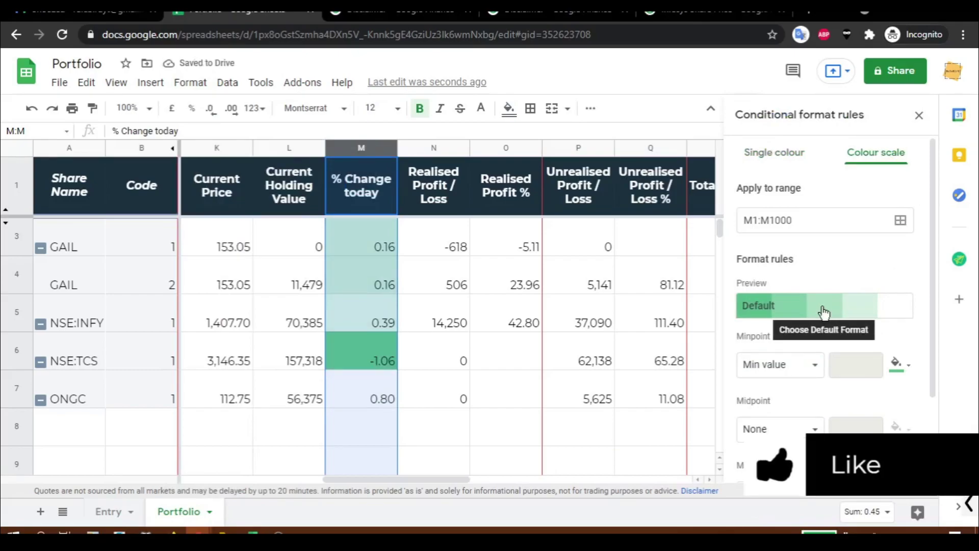
click(851, 304)
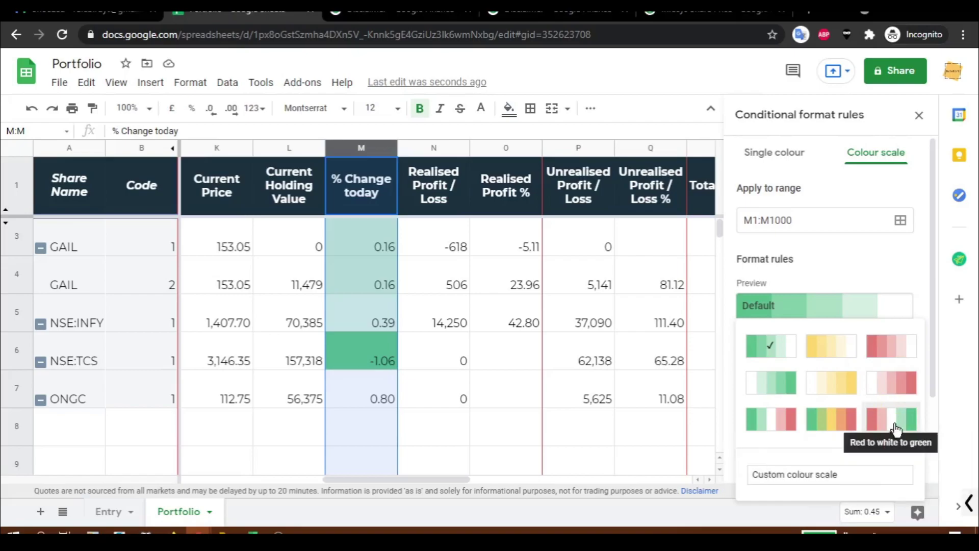
click(892, 426)
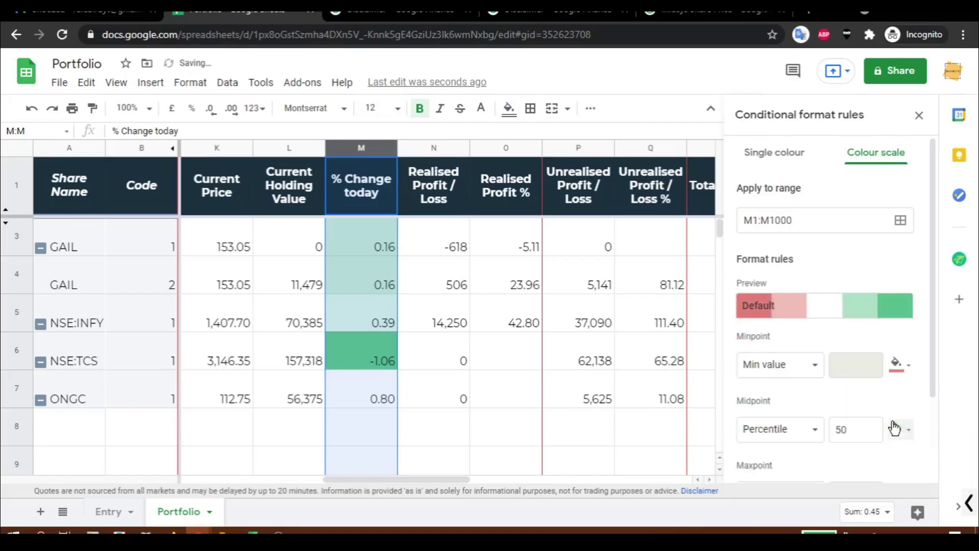
scroll(923, 372, down, 2)
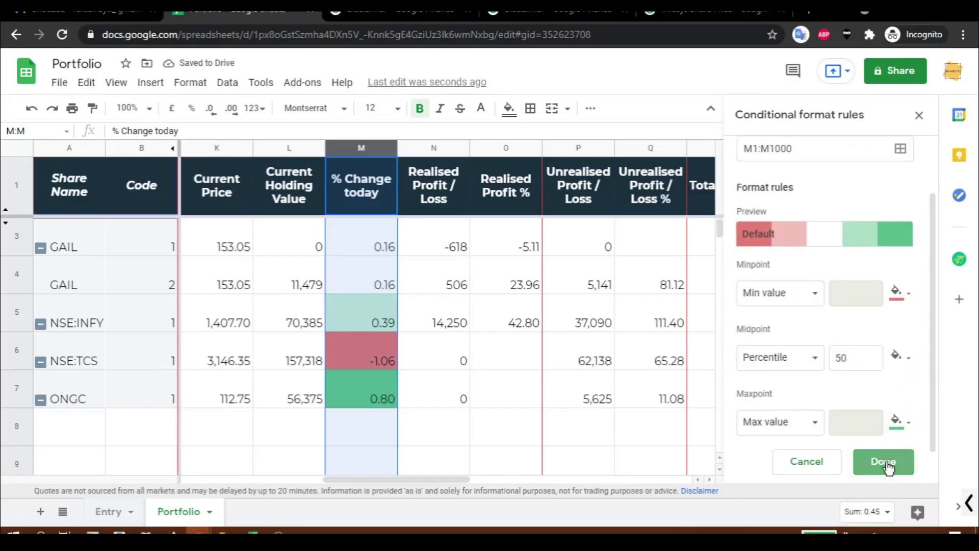
click(884, 463)
click(434, 324)
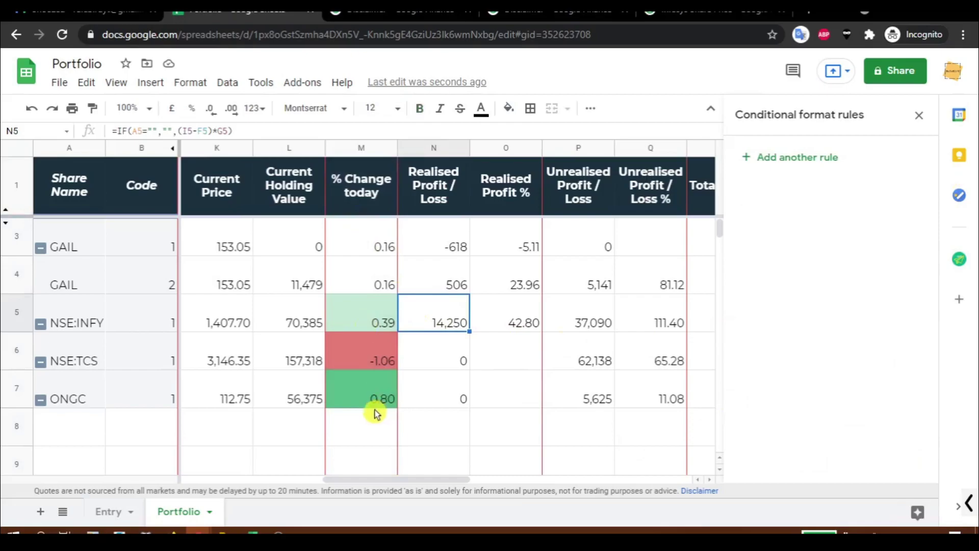
click(377, 360)
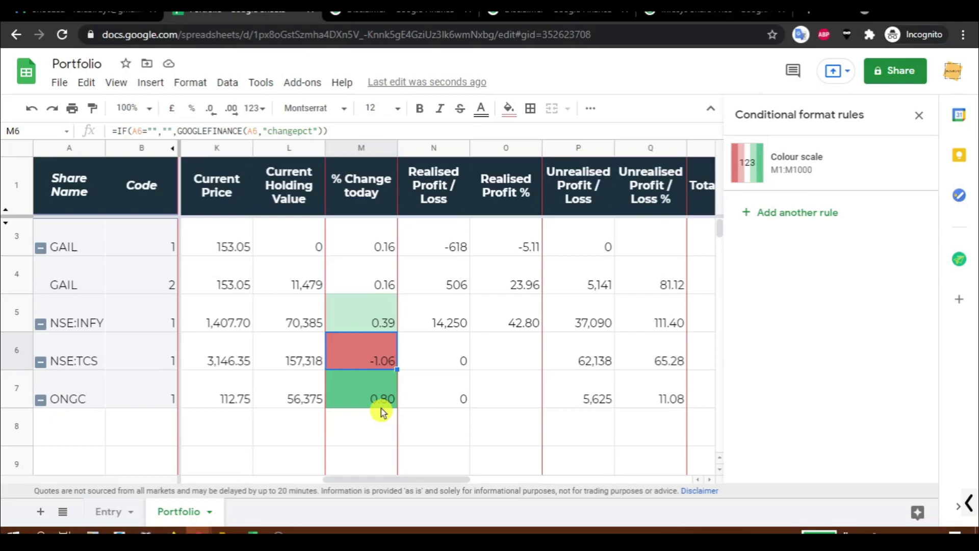
click(382, 396)
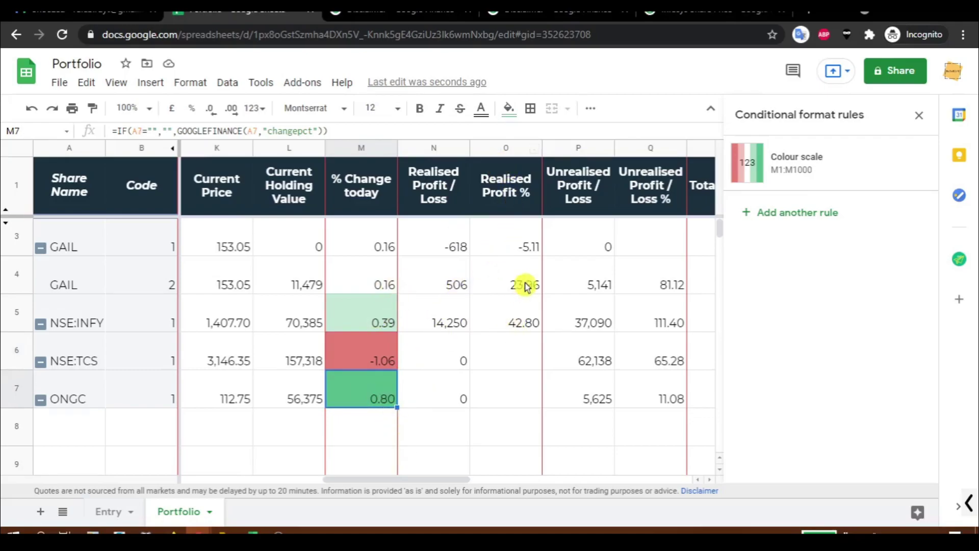
Apply the red to white to green colour scale to the Realised Profit % column, range O1:O1000.
click(513, 236)
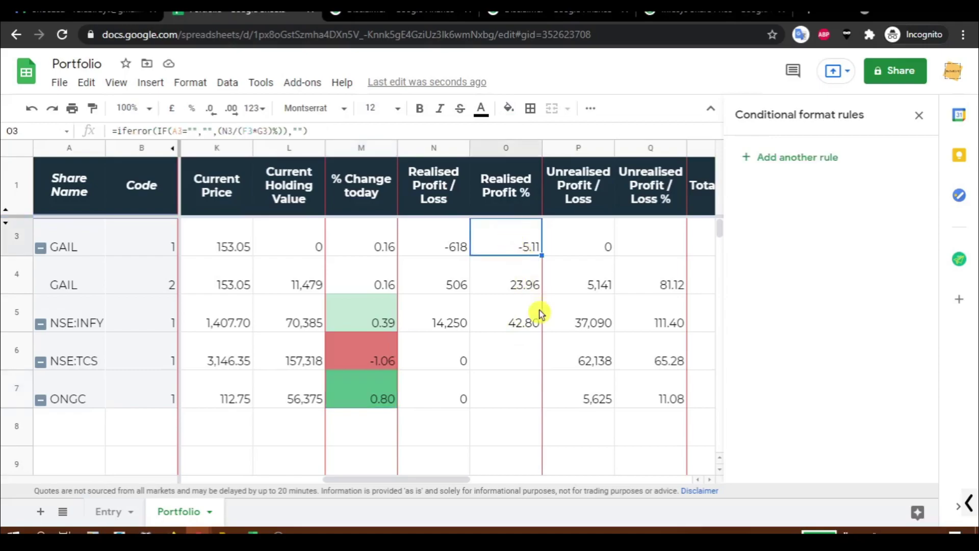
click(500, 151)
click(191, 82)
click(249, 420)
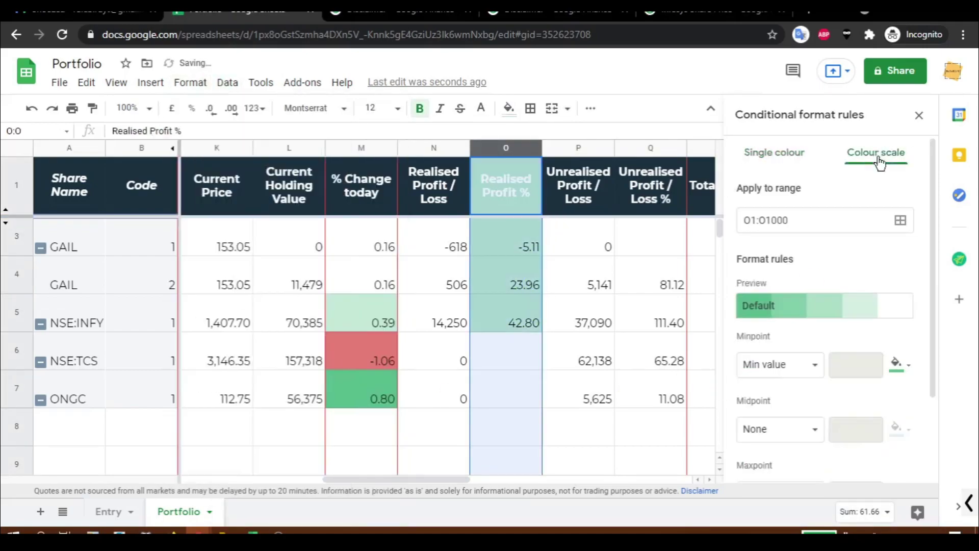
Apply the red to white to green colour scale to the Unrealised Profit / Loss % column.
click(652, 151)
click(190, 82)
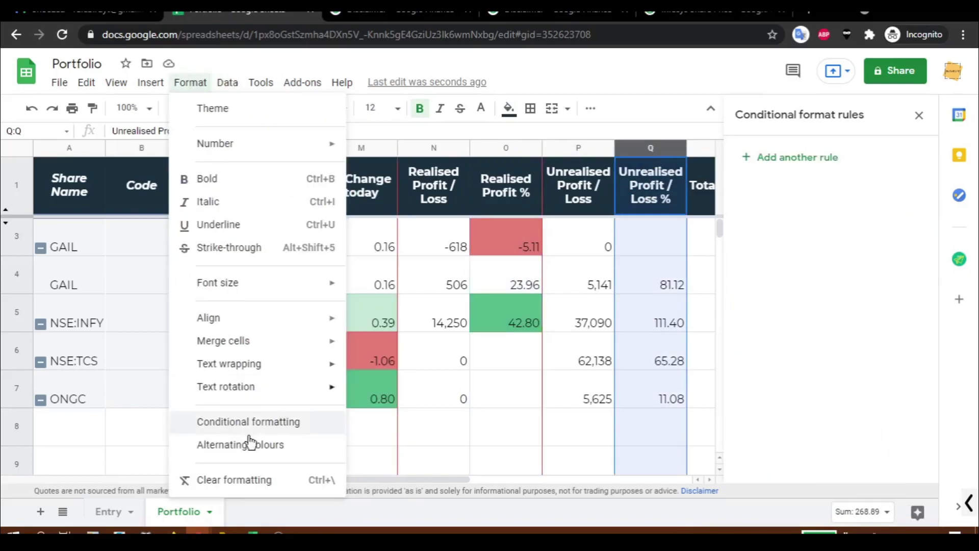
click(250, 420)
scroll(844, 385, down, 3)
click(882, 421)
Apply the red to white to green colour scale to the % (Realised + Unrealised) column, S1:S1000, and close the conditional format rules.
drag(397, 480, 510, 479)
click(576, 148)
click(190, 82)
click(285, 422)
click(885, 159)
click(879, 424)
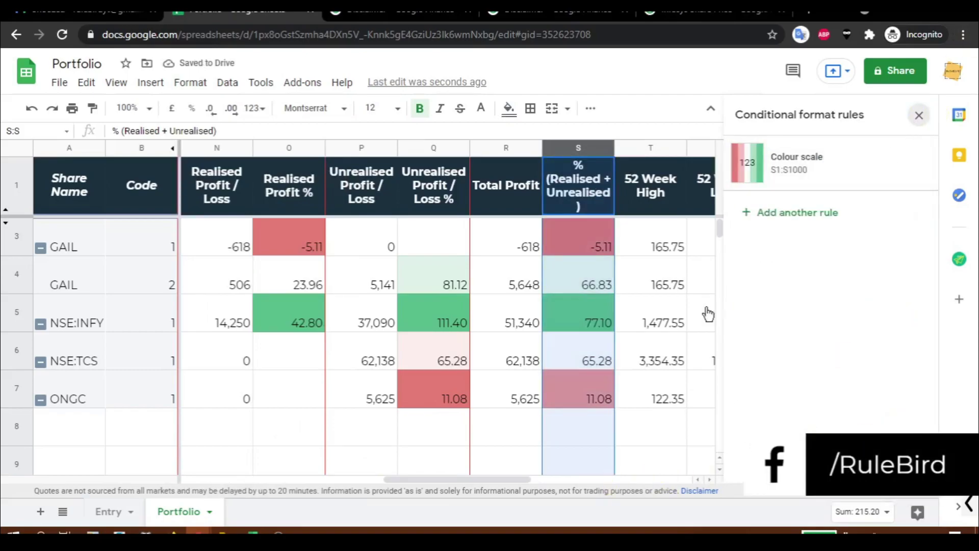
click(919, 115)
Check the colour-scaled percentage columns M, O, Q and S against the uncoloured profit value columns.
drag(493, 485, 454, 477)
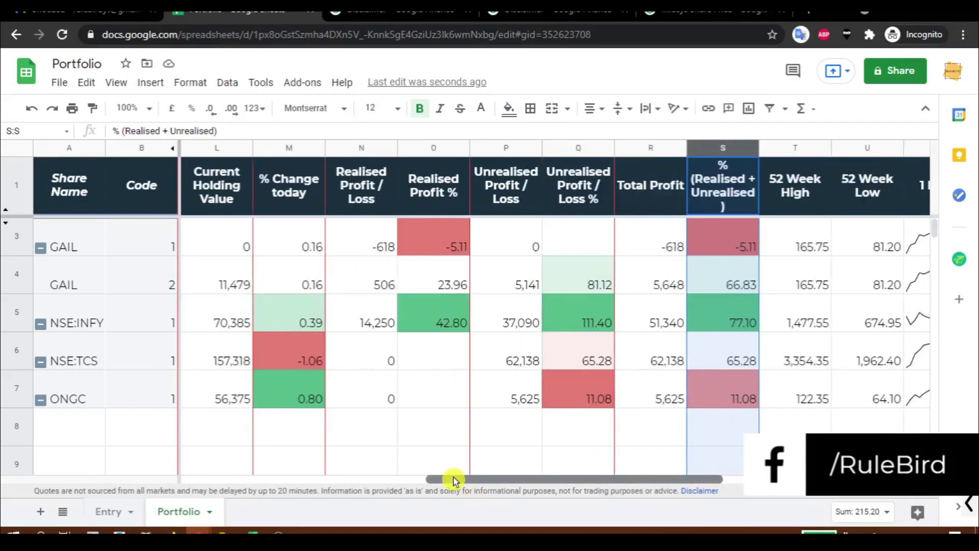
click(296, 148)
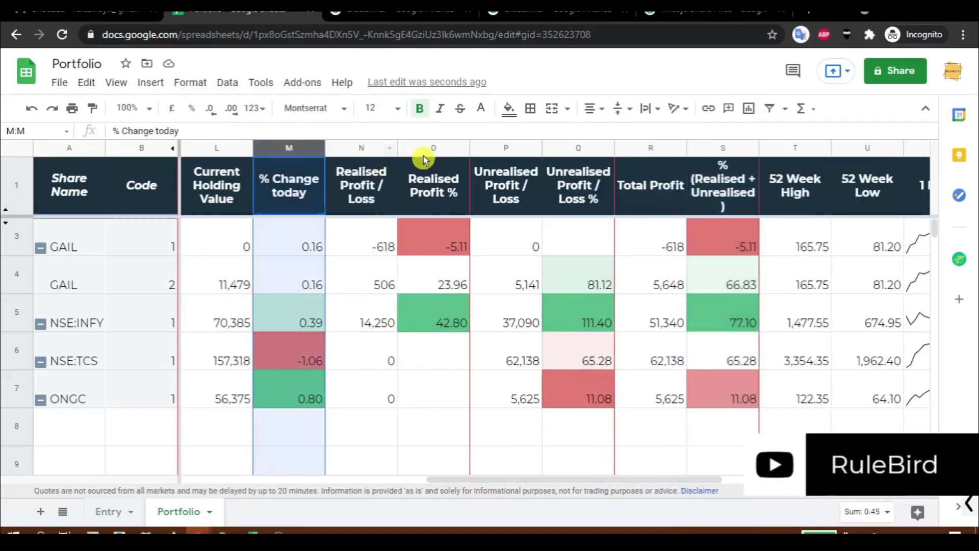
click(418, 149)
click(574, 149)
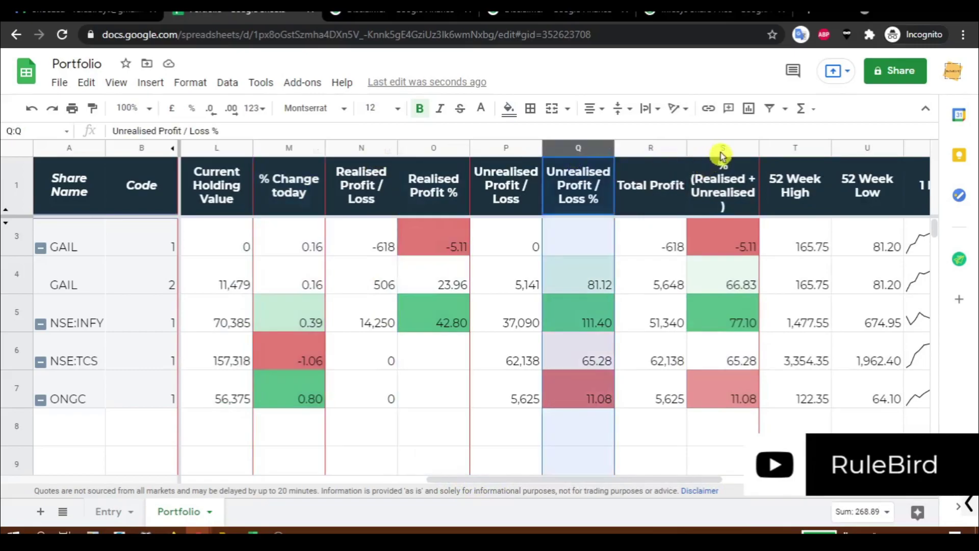
click(720, 151)
click(374, 234)
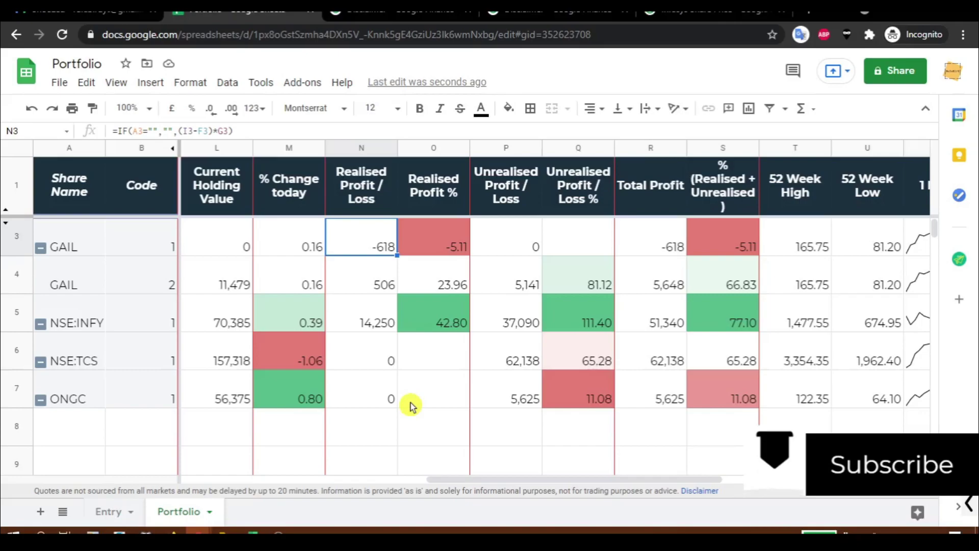
Create a conditional format rule on columns N, P and R for cells less than 0.
click(360, 147)
ctrl+click(507, 148)
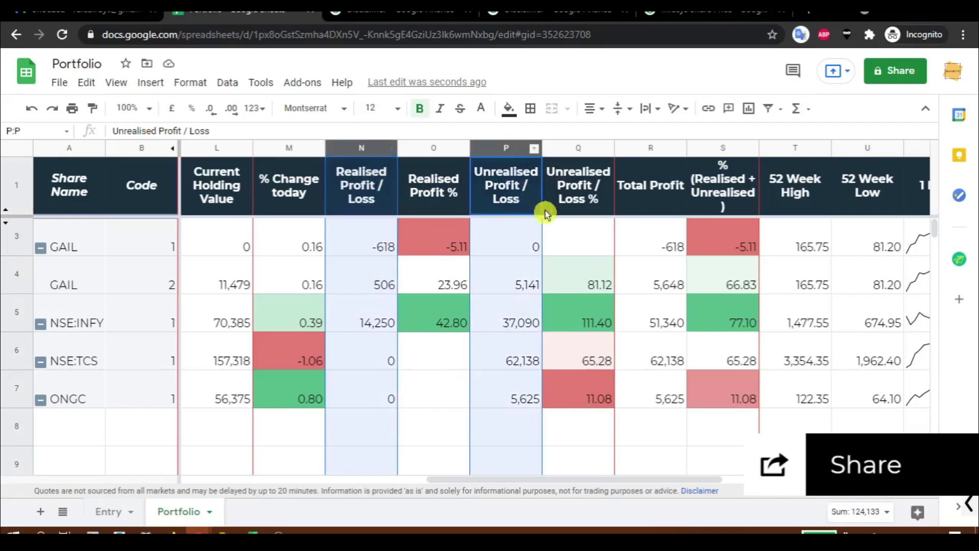
ctrl+click(657, 148)
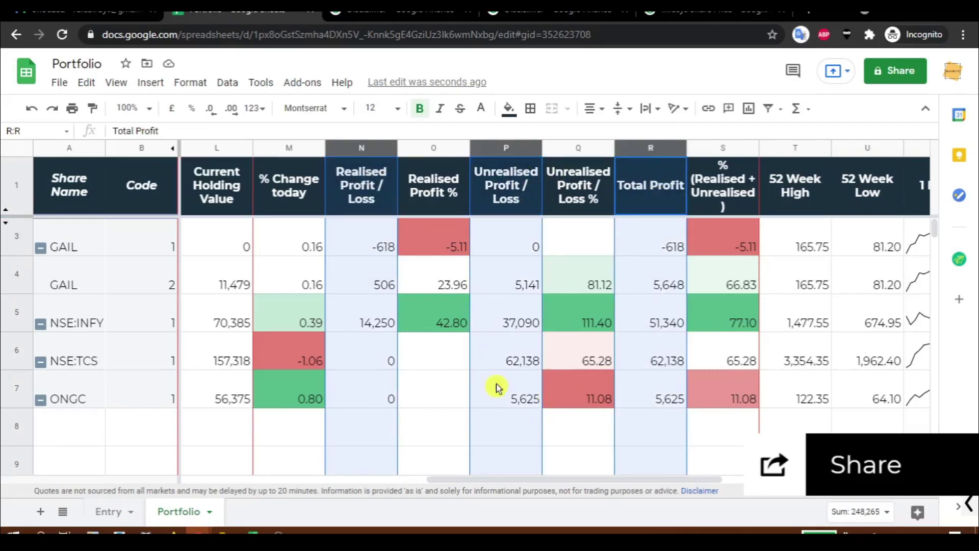
click(197, 82)
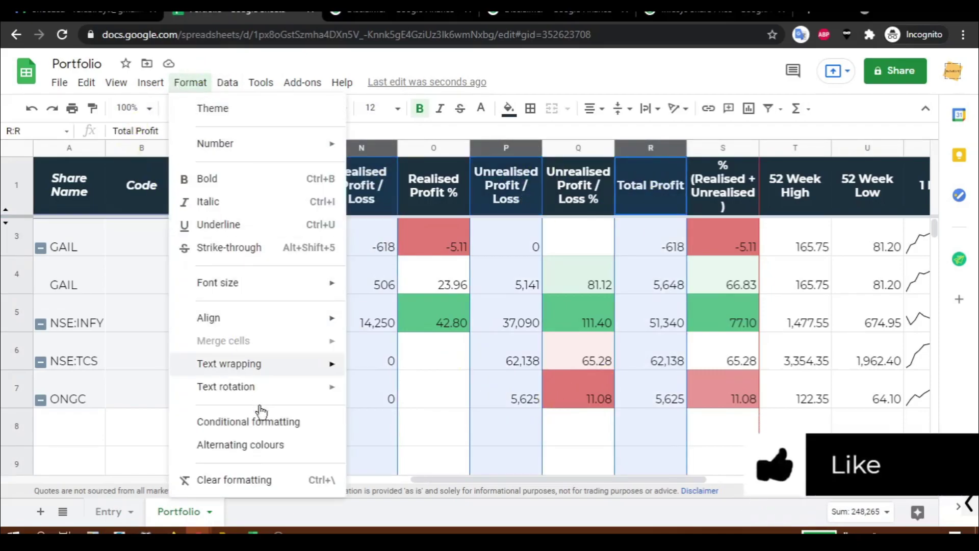
click(260, 422)
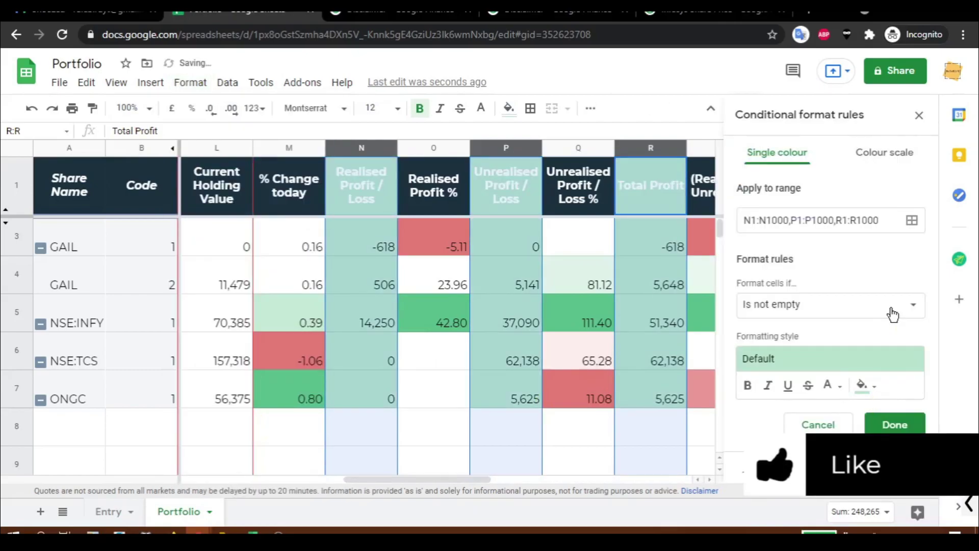
click(910, 305)
click(811, 350)
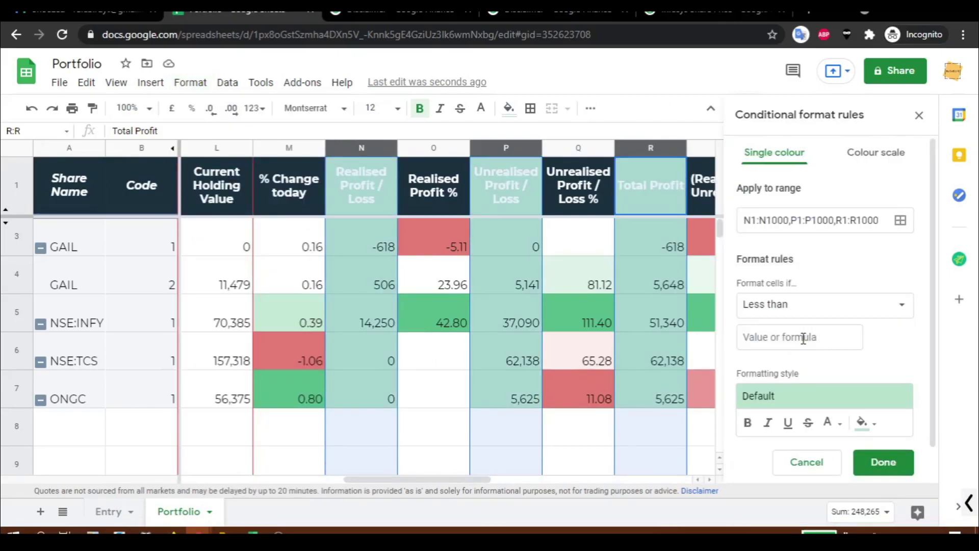
click(803, 338)
text(0)
scroll(776, 387, down, 1)
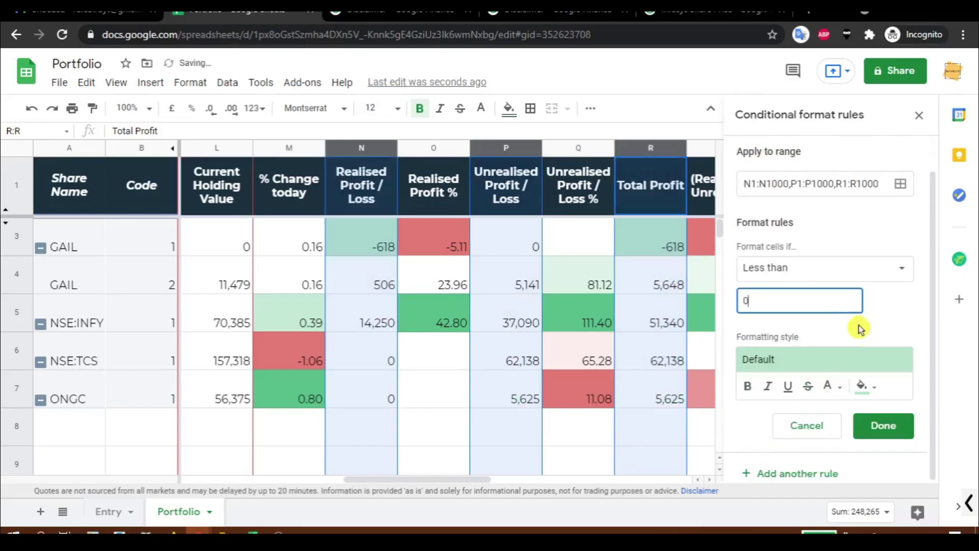
Format the less-than-0 rule with no fill and theme red text, then save it and close the conditional format rules.
click(863, 392)
click(841, 390)
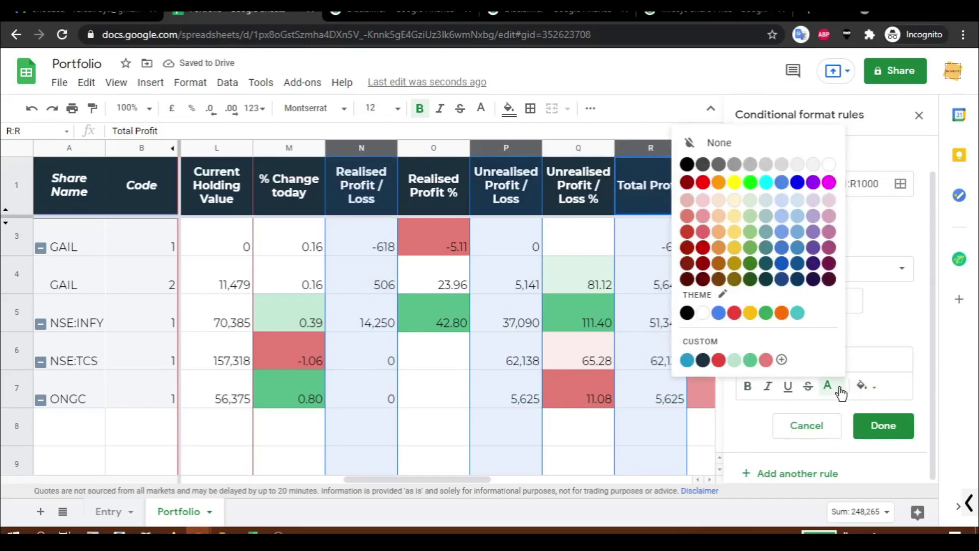
click(736, 314)
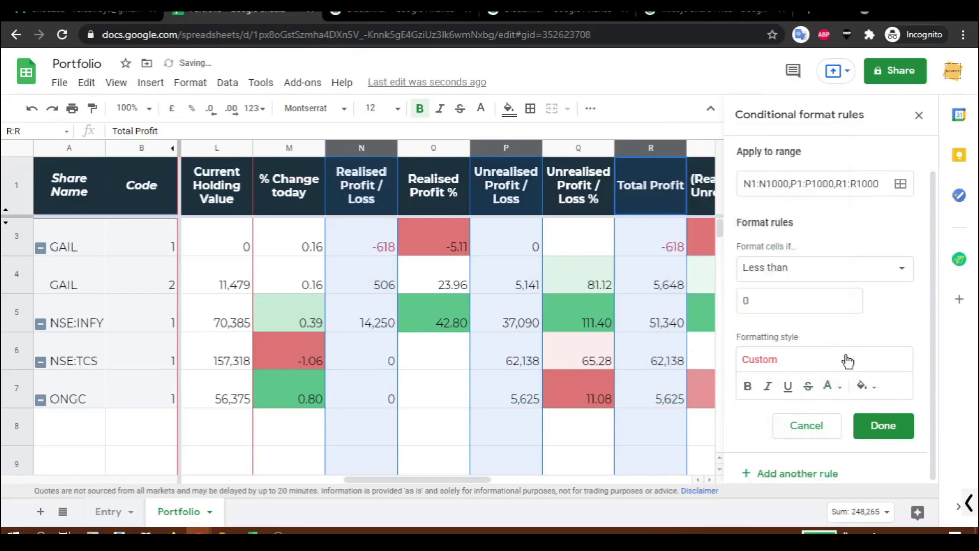
click(884, 426)
click(418, 302)
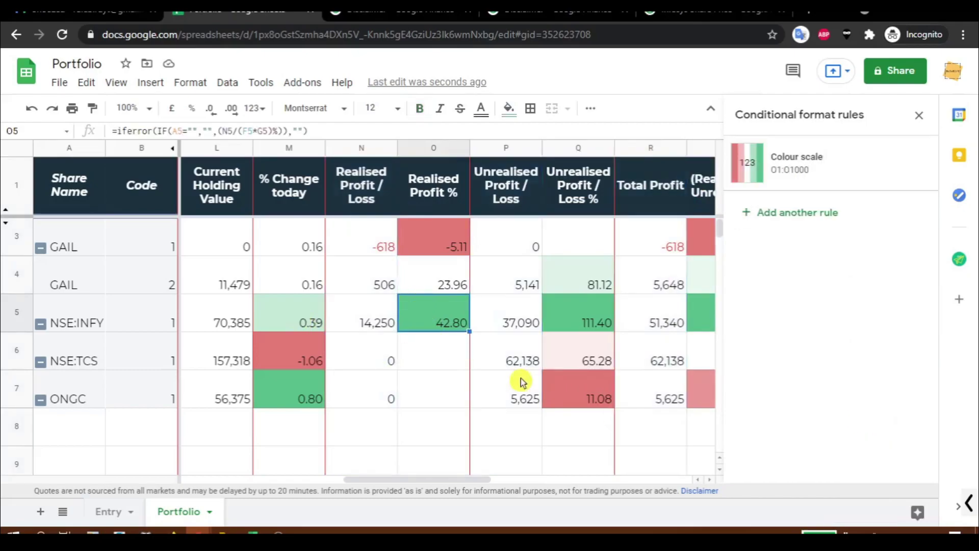
click(919, 115)
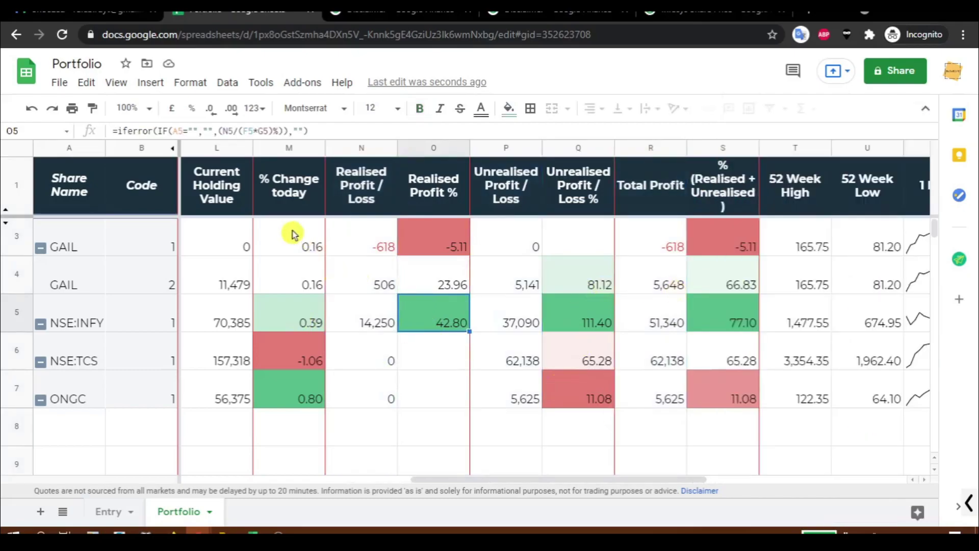
Review the Portfolio sheet: the Realised Profit / Loss column, the 1 Month Chart formula in V3 and the header row columns.
click(365, 152)
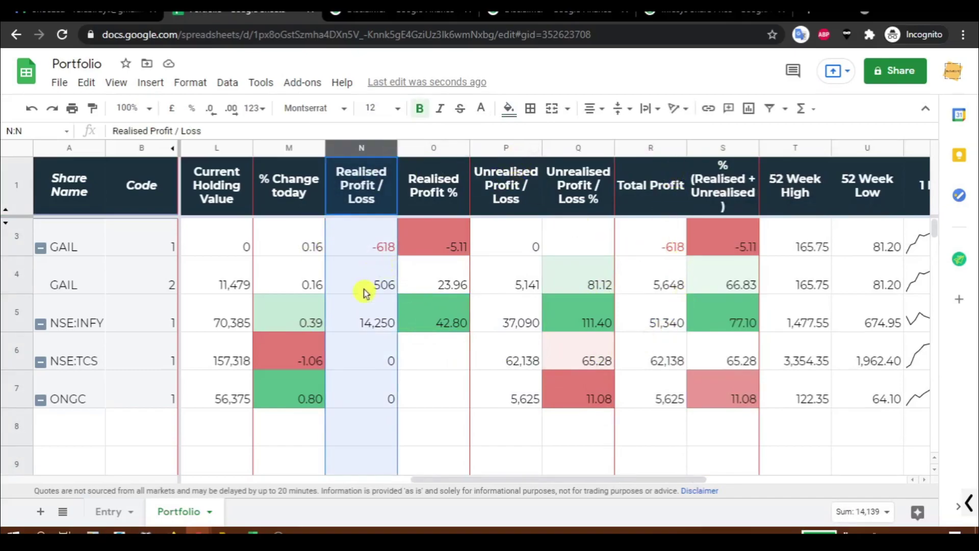
click(362, 251)
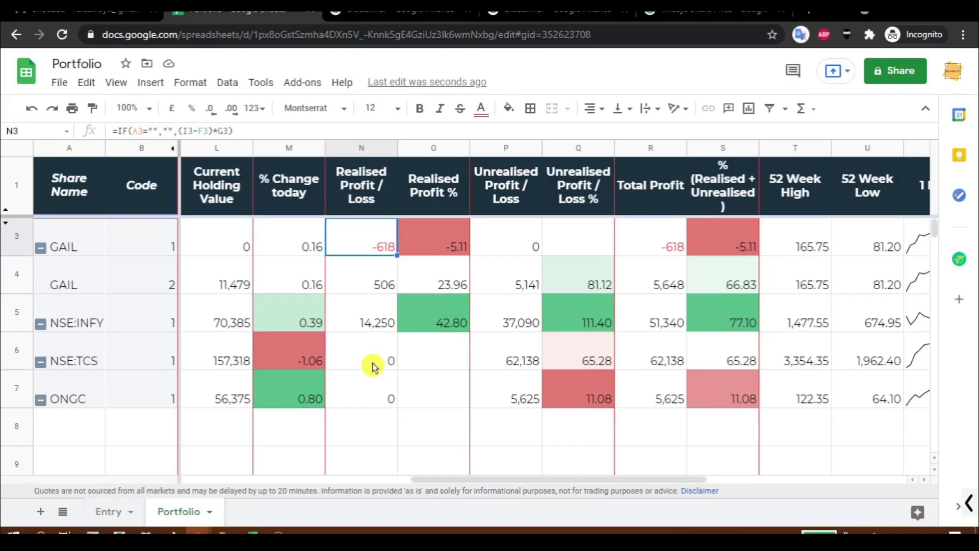
drag(488, 481, 632, 487)
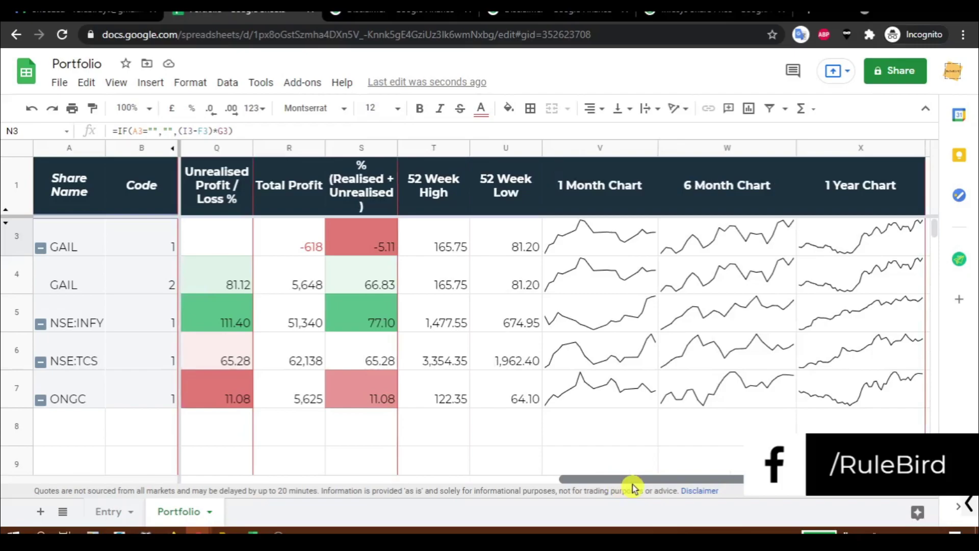
click(602, 238)
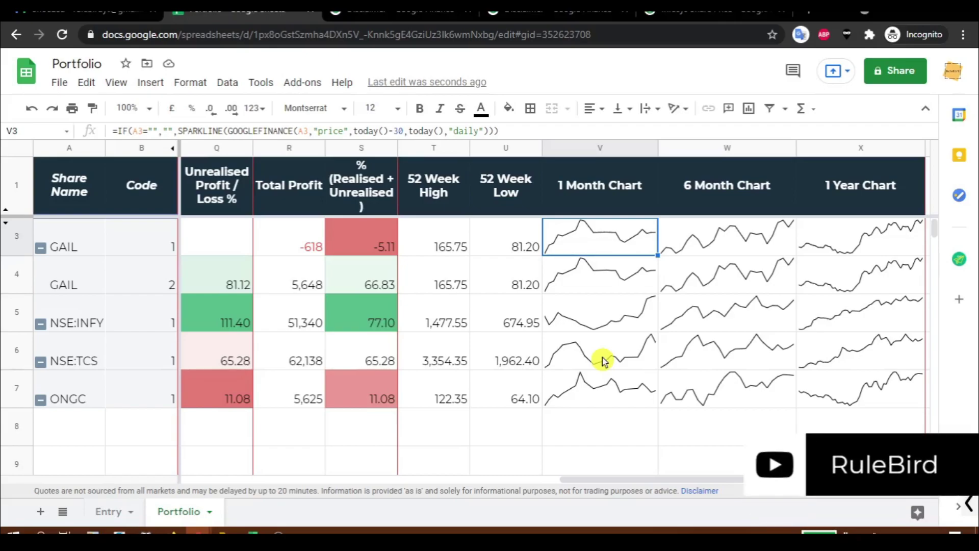
key(Home)
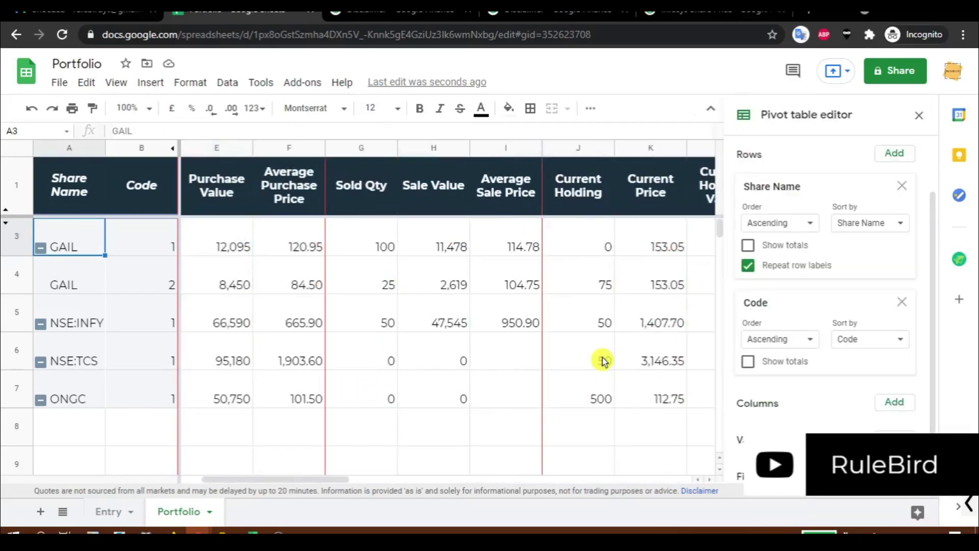
key(Up)
key(Right)
key(Right)
key(Right)
key(Right)
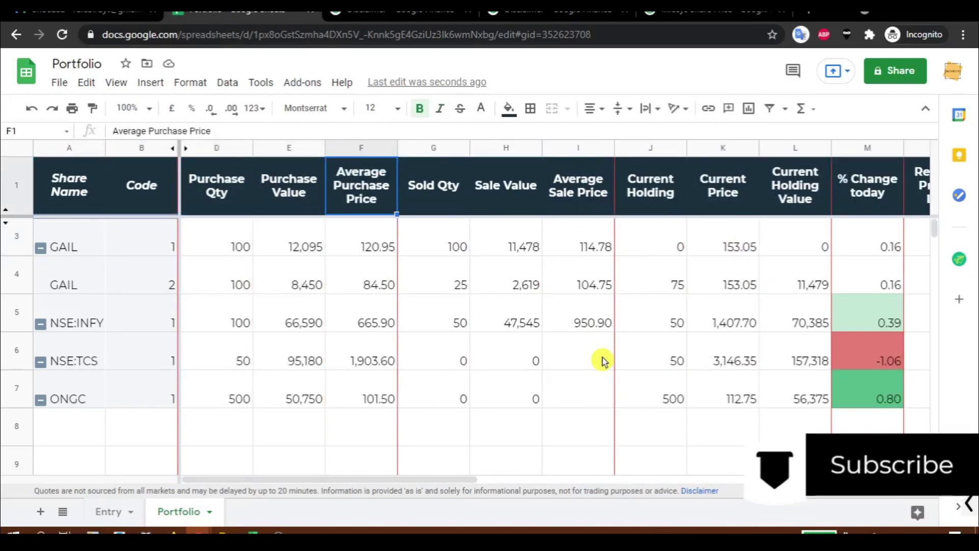
key(Right)
key(Right)
key(Right)
key(Right)
key(Right)
key(Home)
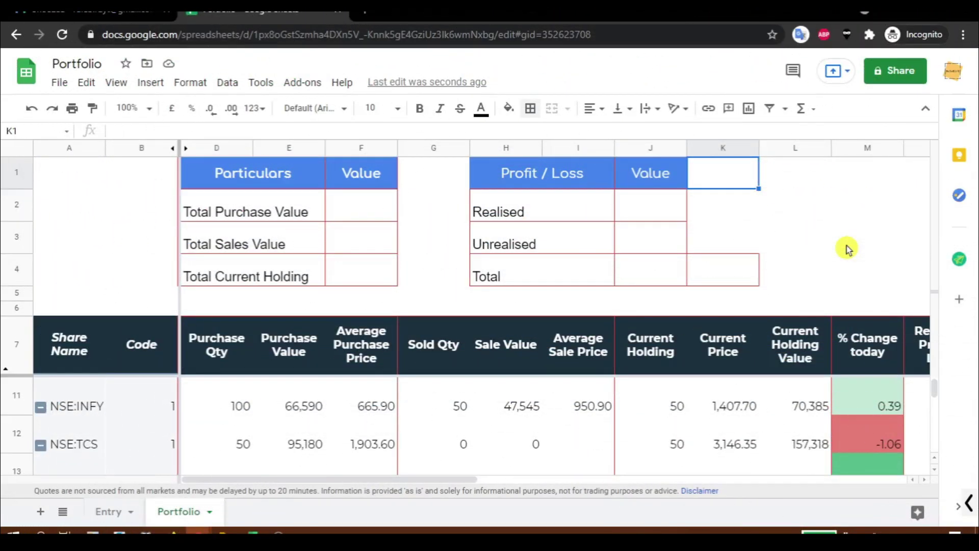
Sum the Purchase Value column in F2 for Total Purchase Value with =SUM(E9:E1006).
click(357, 215)
text(=SUM()
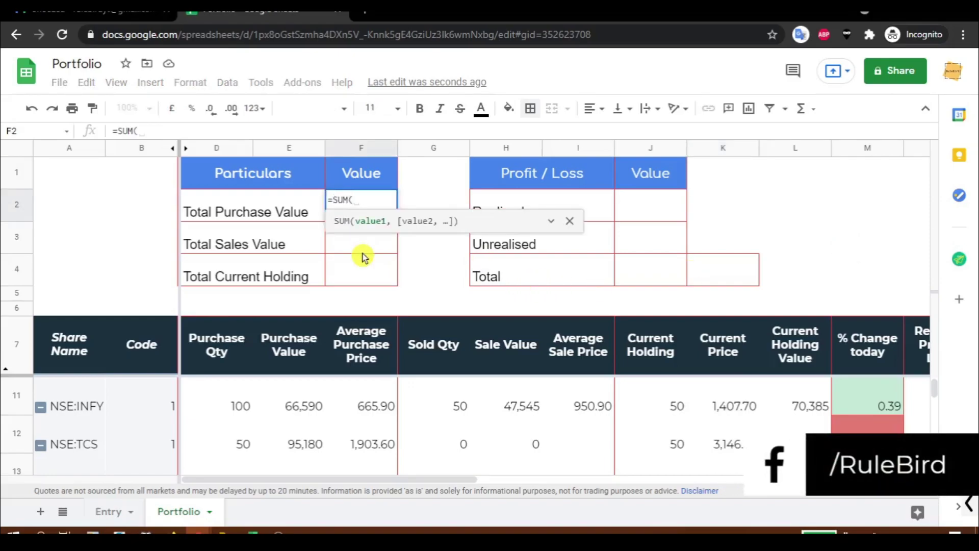
click(301, 403)
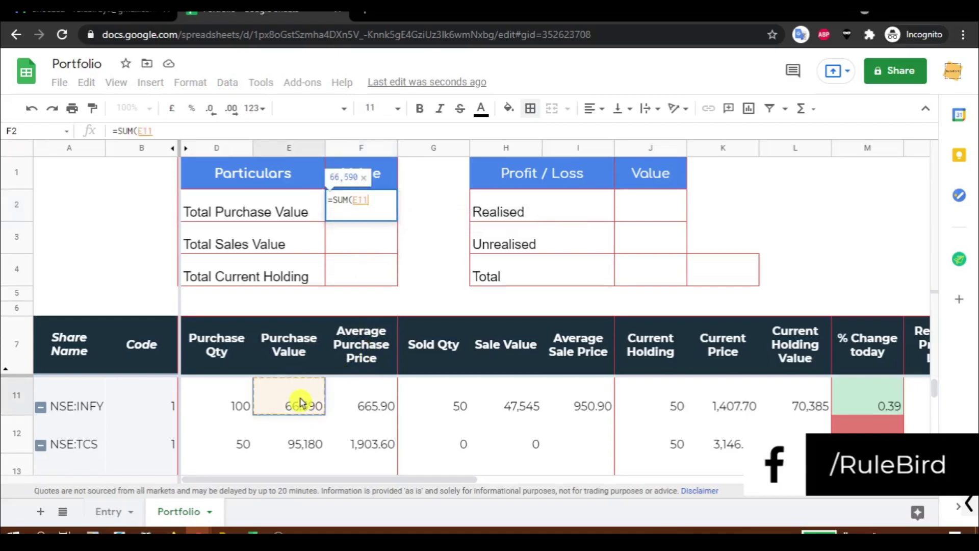
key(Up)
key(Up)
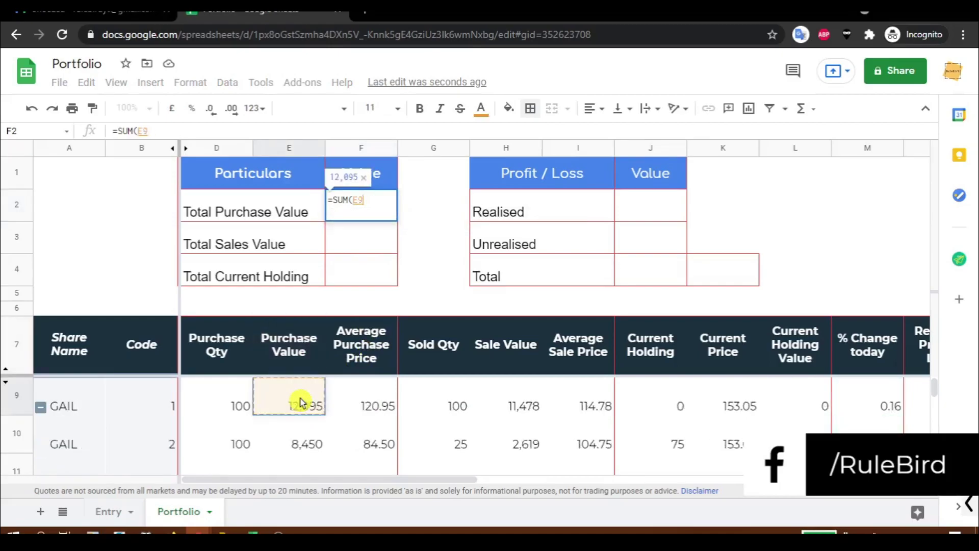
key(ctrl+shift+Down)
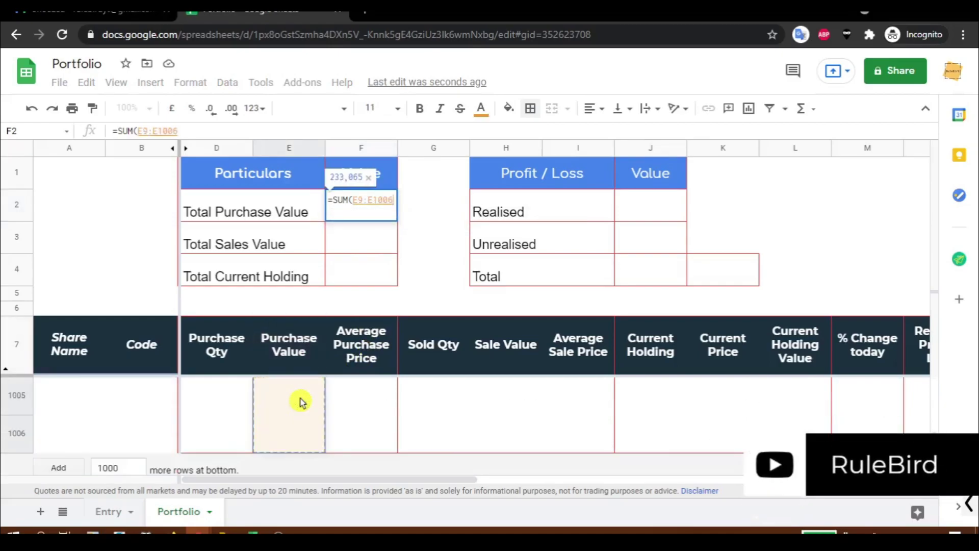
text())
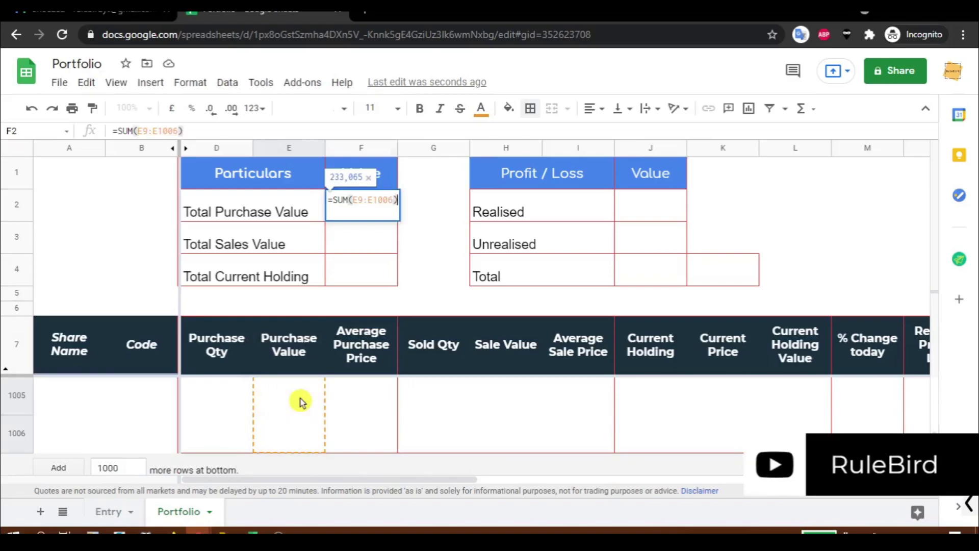
key(Return)
Sum the Sale Value column in F3 for Total Sales Value, using the range H9:H1006.
text(=SUM()
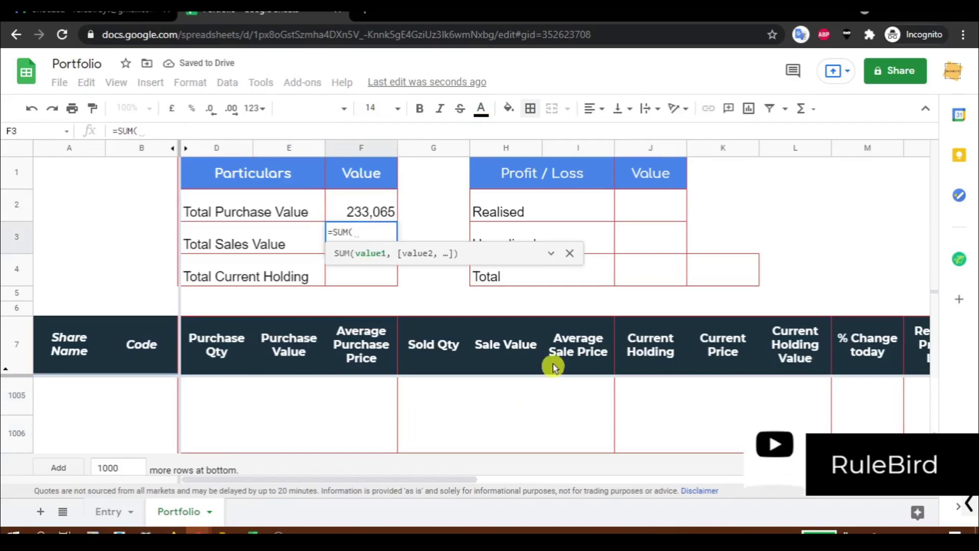
click(523, 357)
key(ctrl+shift+Down)
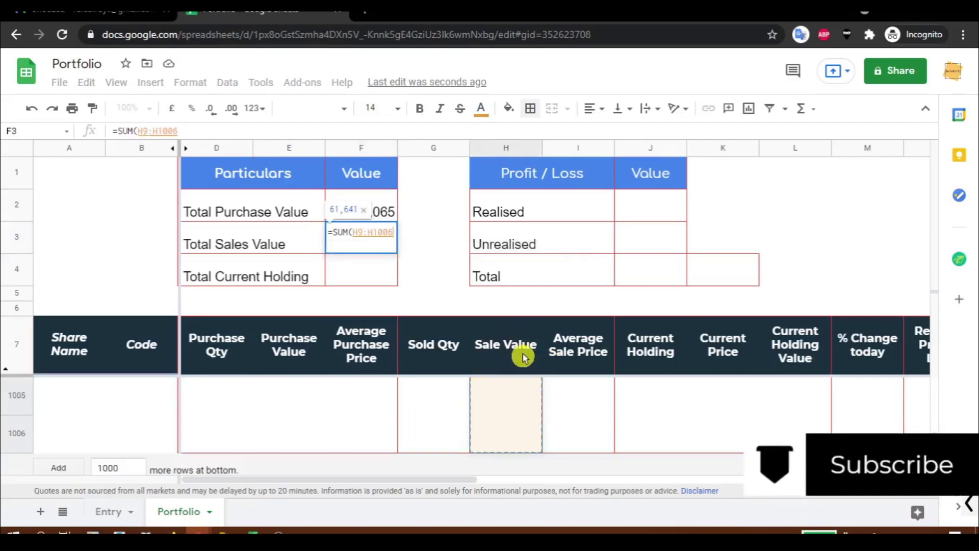
key(Return)
Sum the Current Holding Value column in F4 for Total Current Holding, from L9 down to the last row.
text(=SUM()
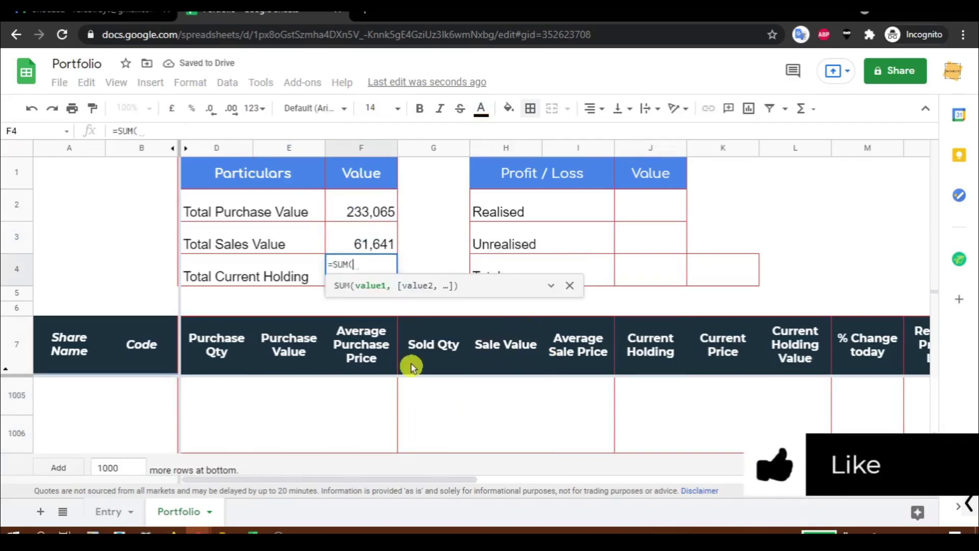
click(793, 353)
key(Down)
key(Down)
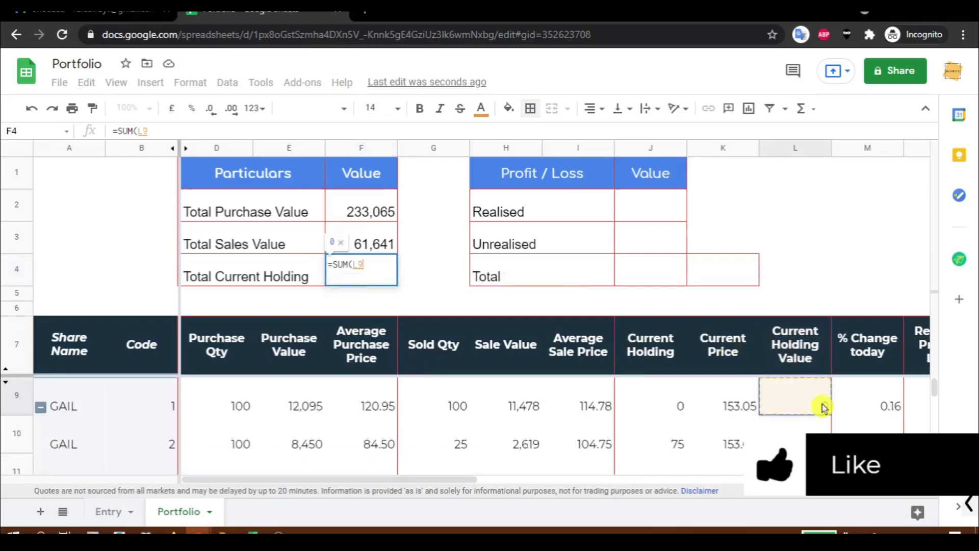
key(ctrl+shift+Down)
key(Return)
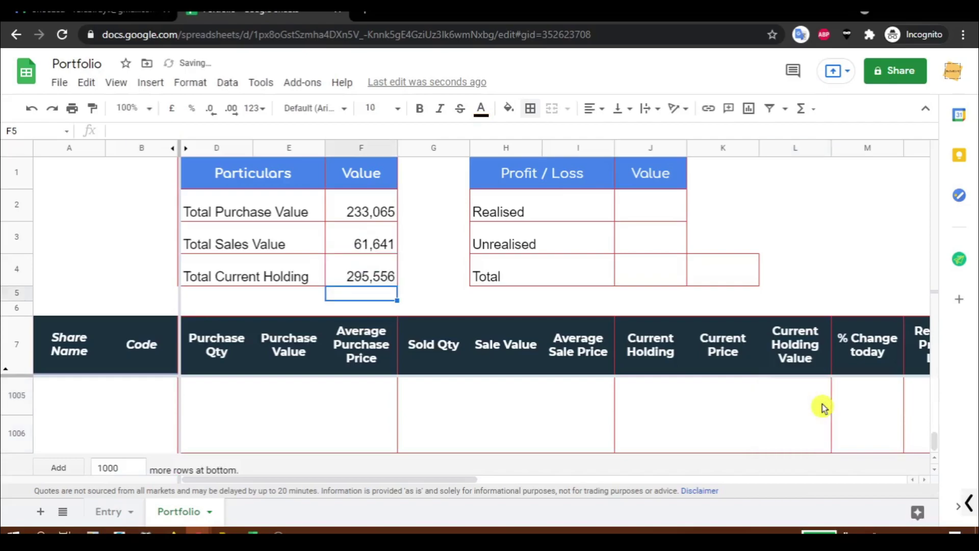
Sum the Realised Profit / Loss column N in J2 for the Realised value, from row 9 down to the last row.
key(Up)
key(Up)
key(Up)
key(Up)
key(Down)
key(Right)
key(Right)
key(Right)
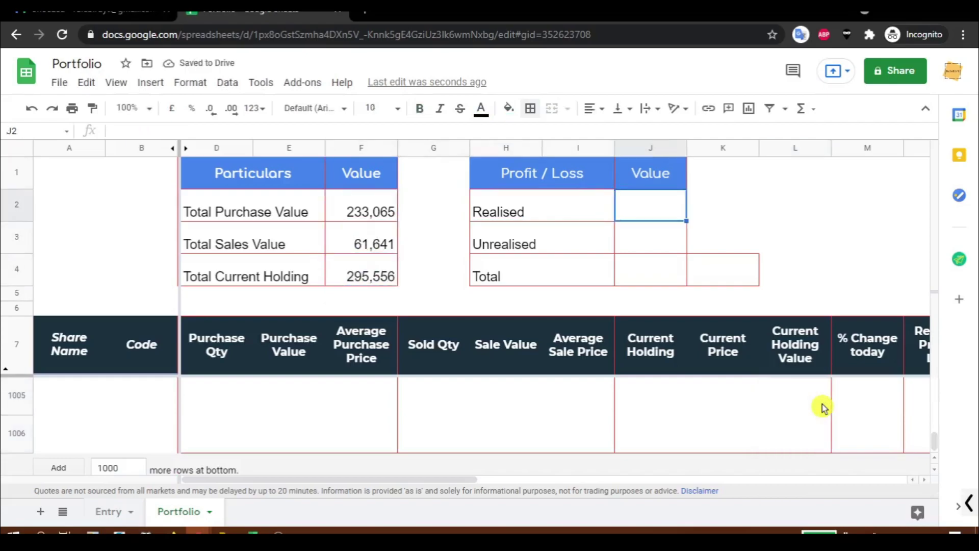
text(=SUM()
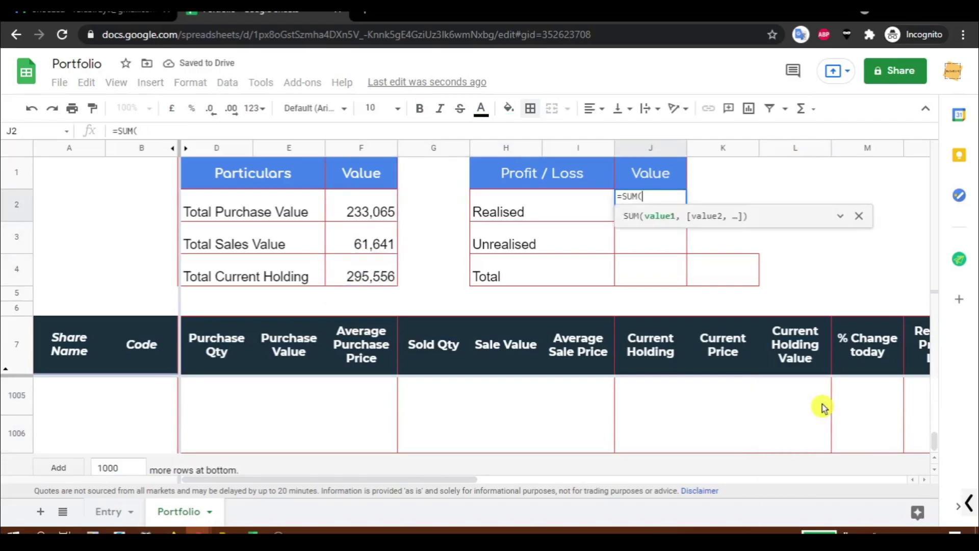
drag(437, 480, 527, 489)
click(739, 347)
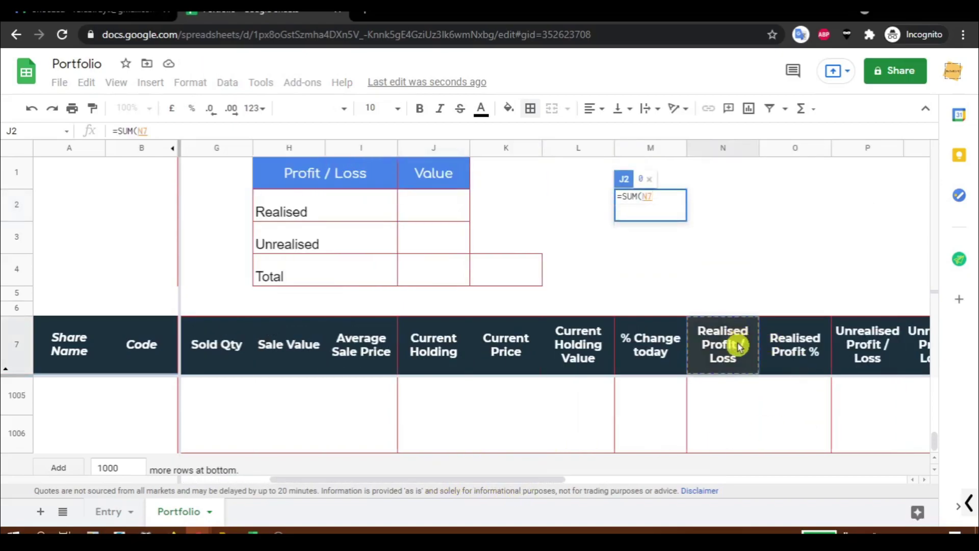
key(Down)
key(Down)
key(ctrl+shift+Down)
key(Return)
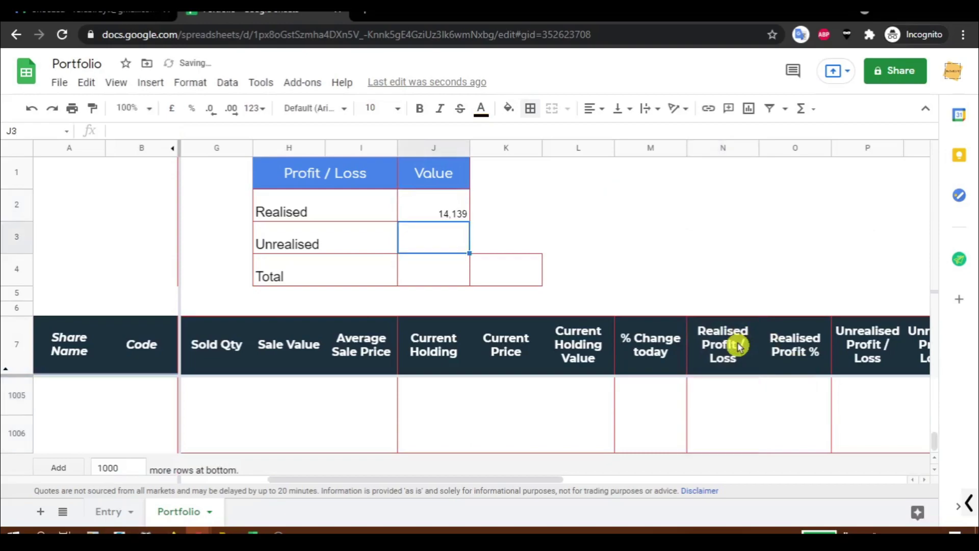
Sum the Unrealised Profit / Loss column in J3 for the Unrealised value, using the range P9:P1006.
text(=SUM()
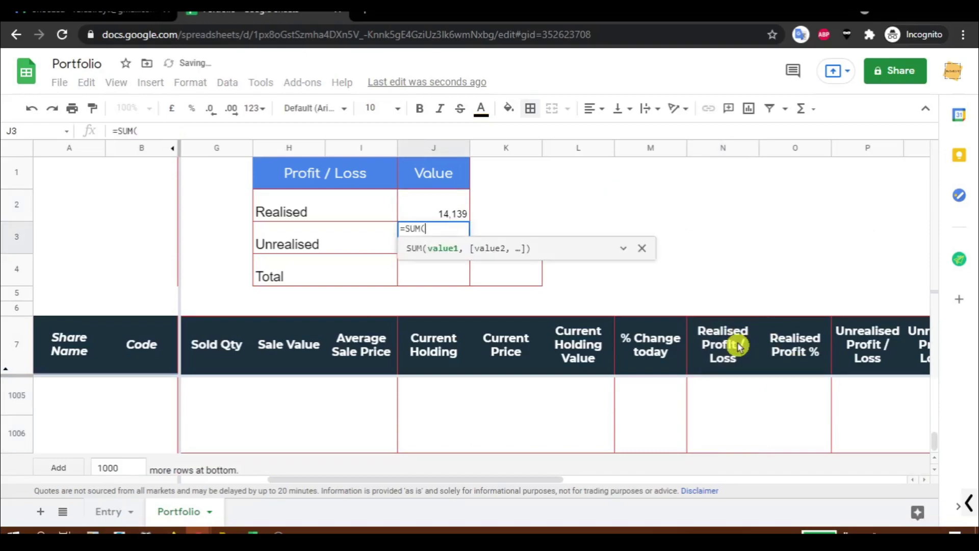
click(850, 342)
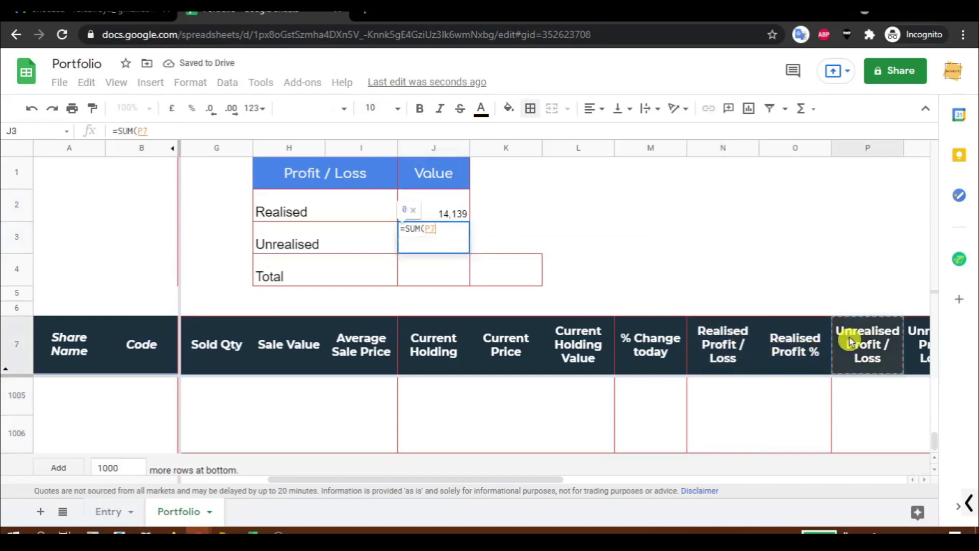
key(ctrl+Down)
click(850, 343)
key(Down)
key(Down)
key(ctrl+shift+Down)
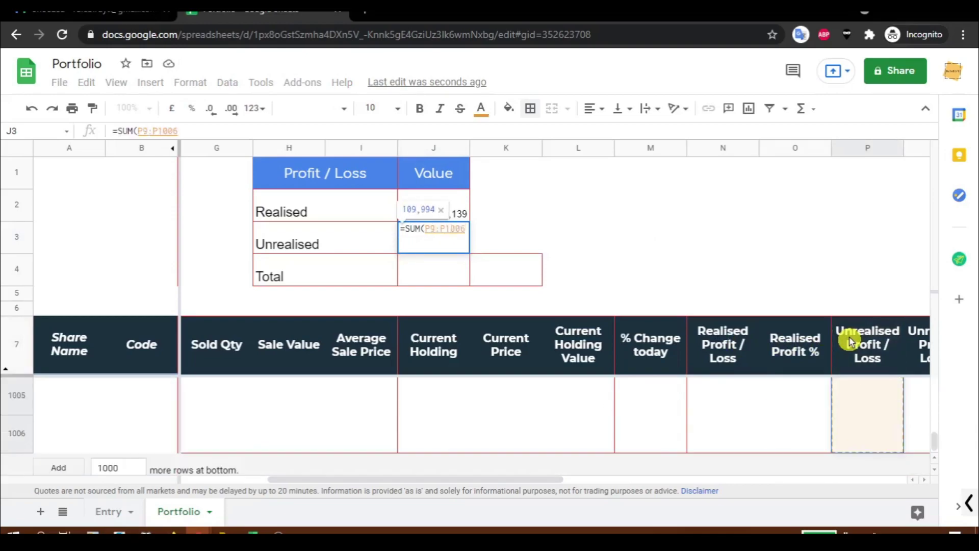
key(Return)
Add the Realised and Unrealised values in J4 for the Total, using J2+J3.
text(=)
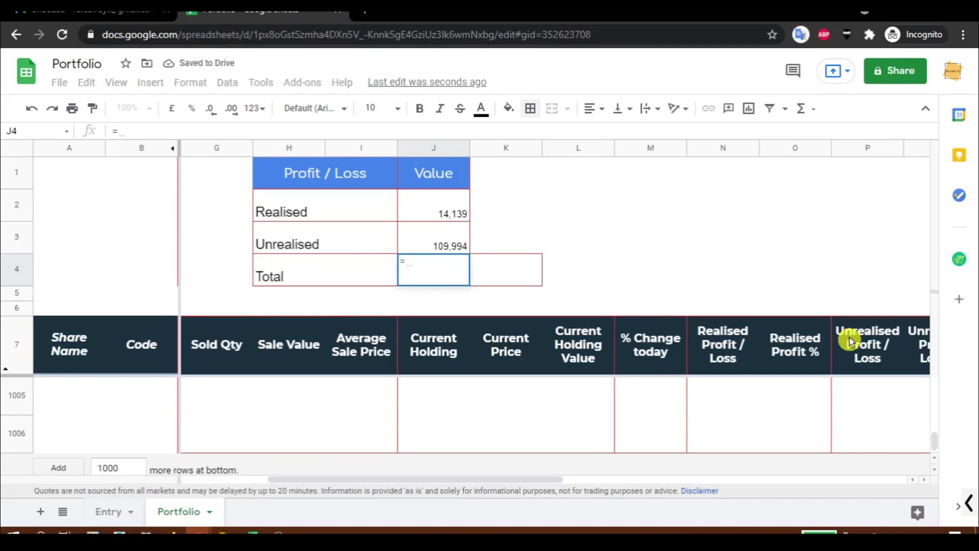
key(Up)
key(Up)
text(+)
key(Up)
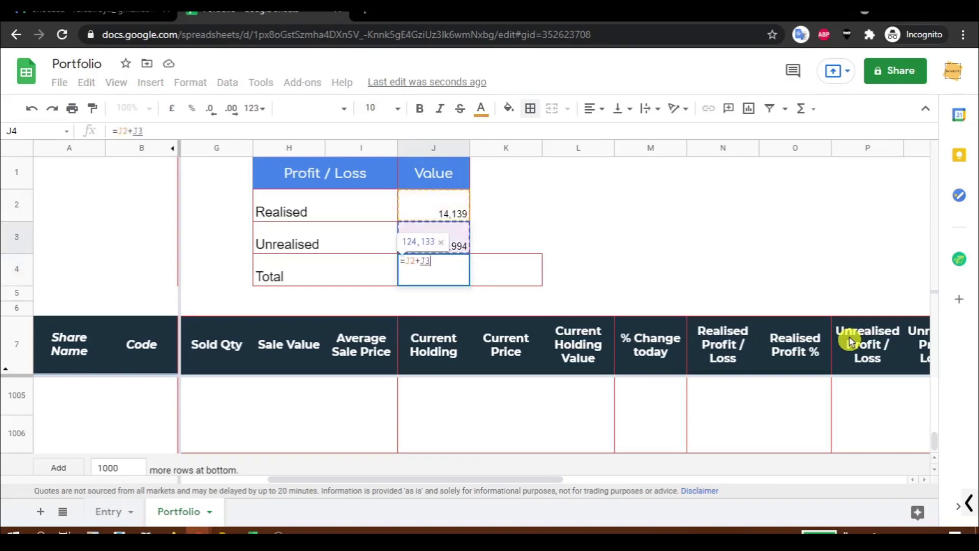
key(Return)
Calculate the total profit percentage in K4 as J4/F2 and format it as a percentage.
key(Up)
key(Left)
key(Left)
key(Left)
key(Right)
key(Right)
key(Right)
key(Right)
key(Right)
key(Left)
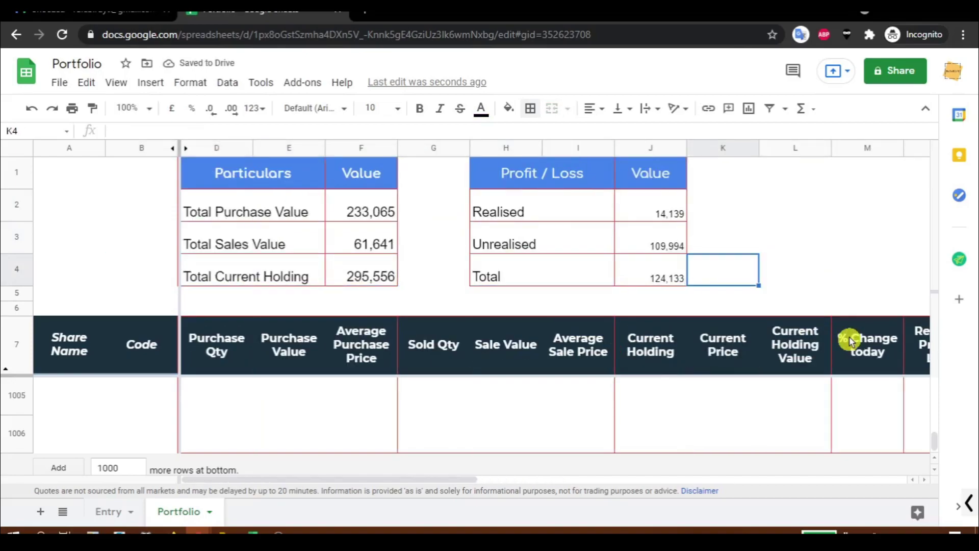
text(=)
key(Left)
text(/)
key(Left)
key(Left)
key(Left)
key(Left)
key(Up)
key(Up)
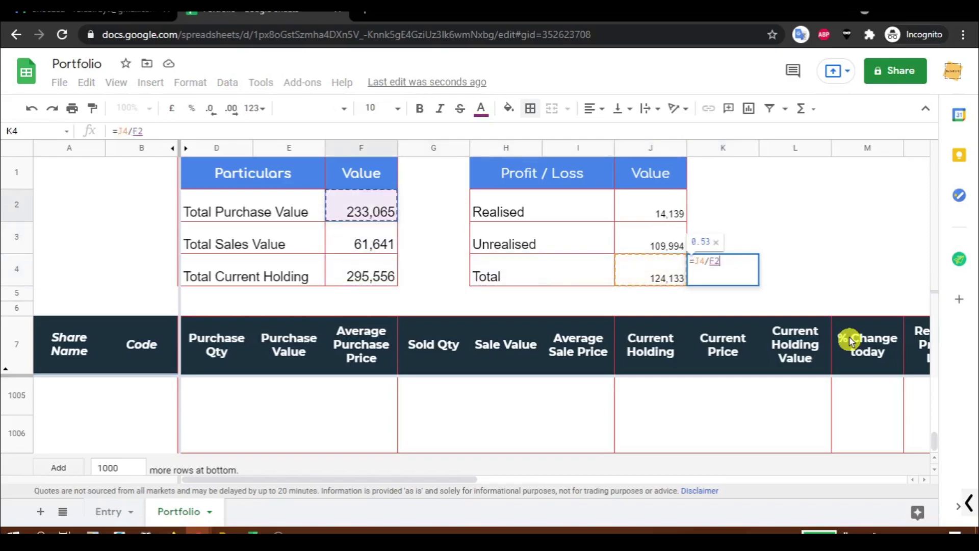
text(%)
key(Return)
key(Up)
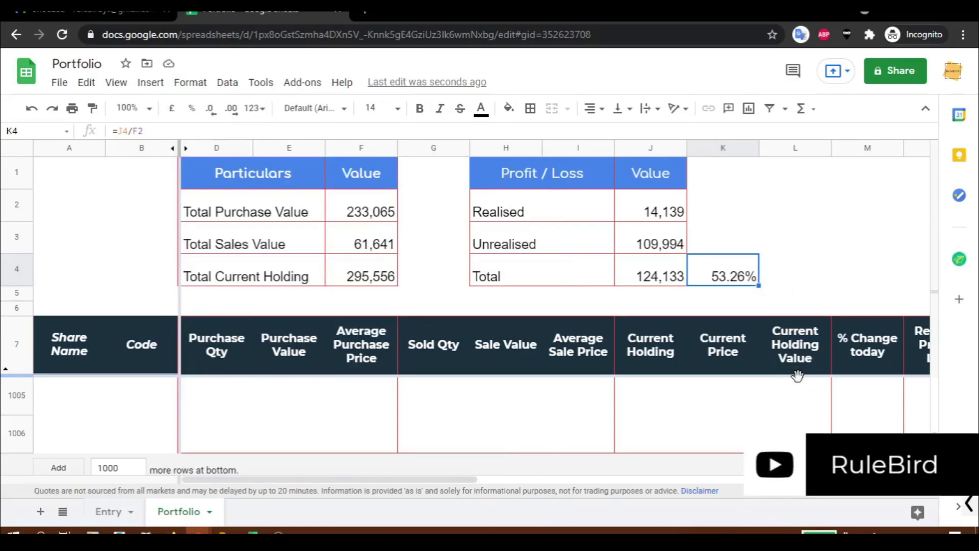
Examine the Total Purchase Value, total profit and profit percentage cells in the summary tables.
click(376, 212)
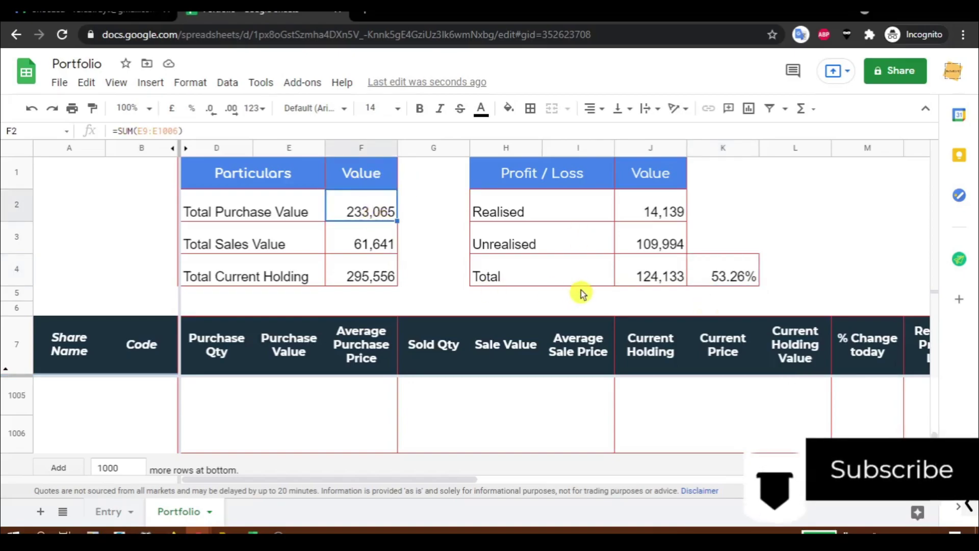
click(664, 277)
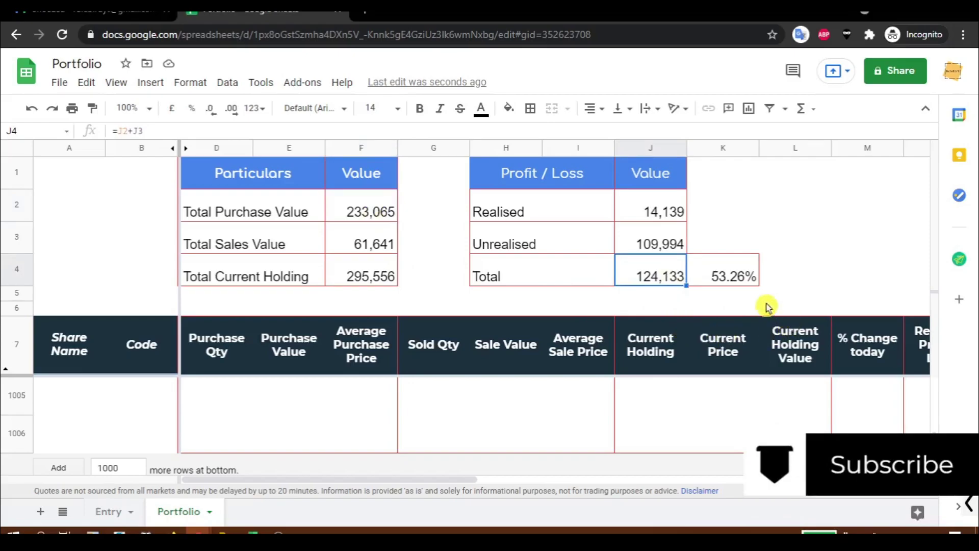
click(715, 280)
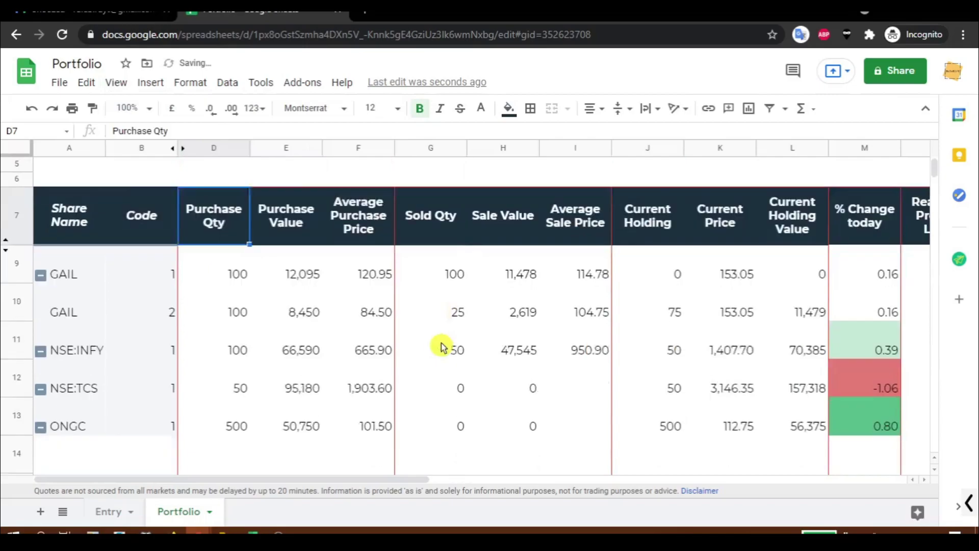
scroll(442, 343, up, 3)
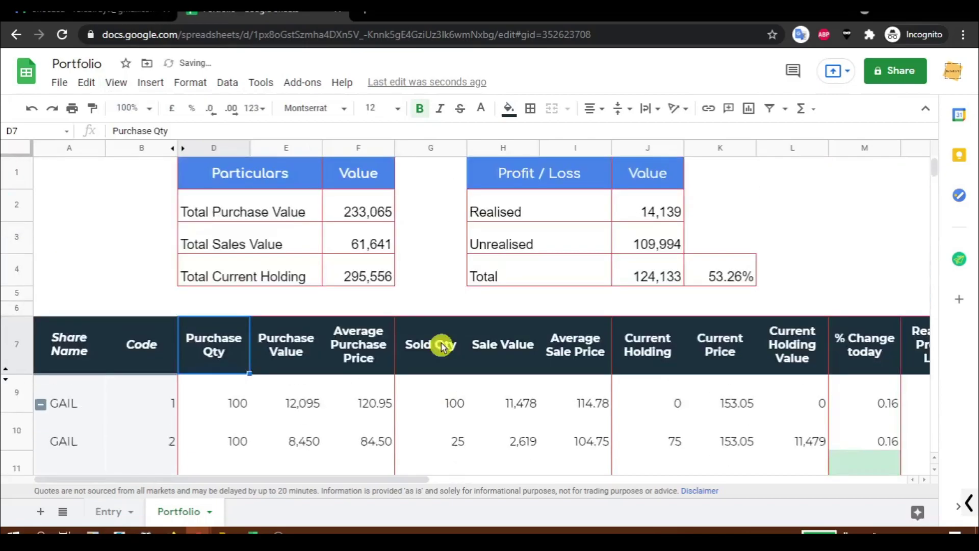
click(232, 211)
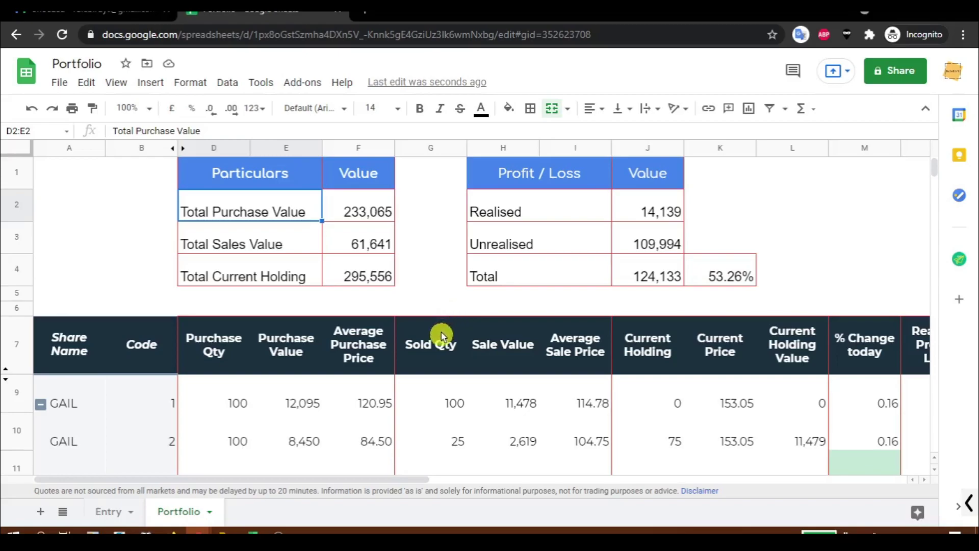
Insert a chart based on the portfolio range A7:S1006.
key(shift+Left)
key(shift+Left)
key(shift+Left)
key(shift+Left)
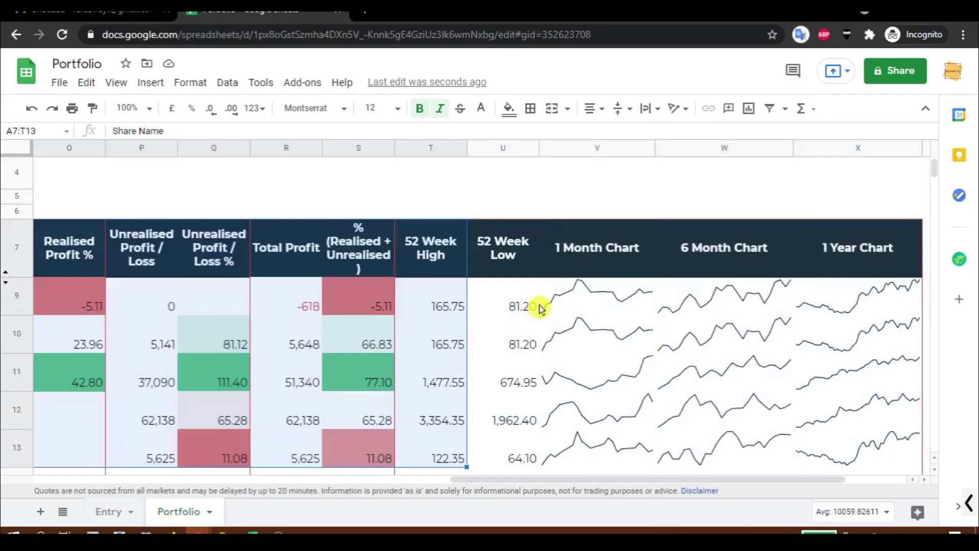
key(shift+Left)
key(ctrl+shift+Down)
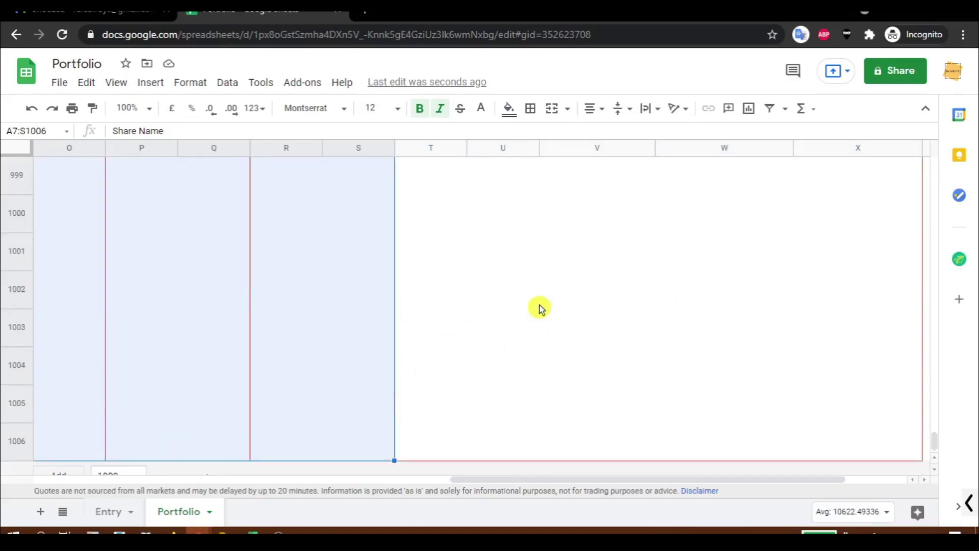
click(143, 86)
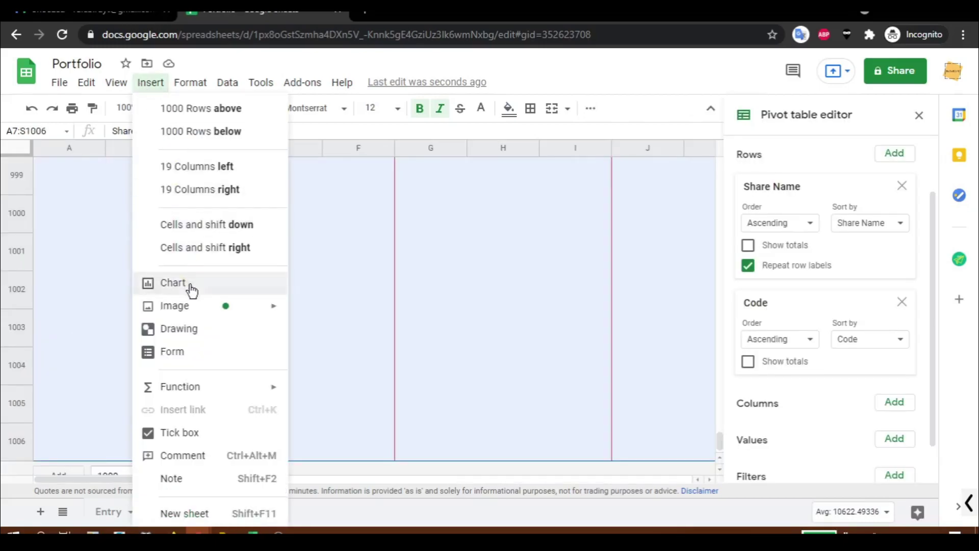
click(189, 287)
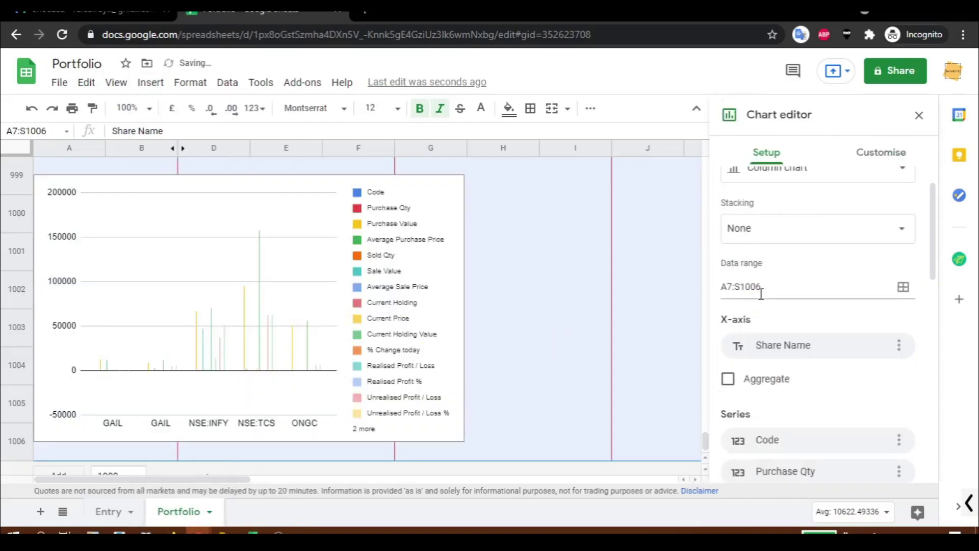
Change the new chart's type from a column chart to a standard pie chart.
click(433, 205)
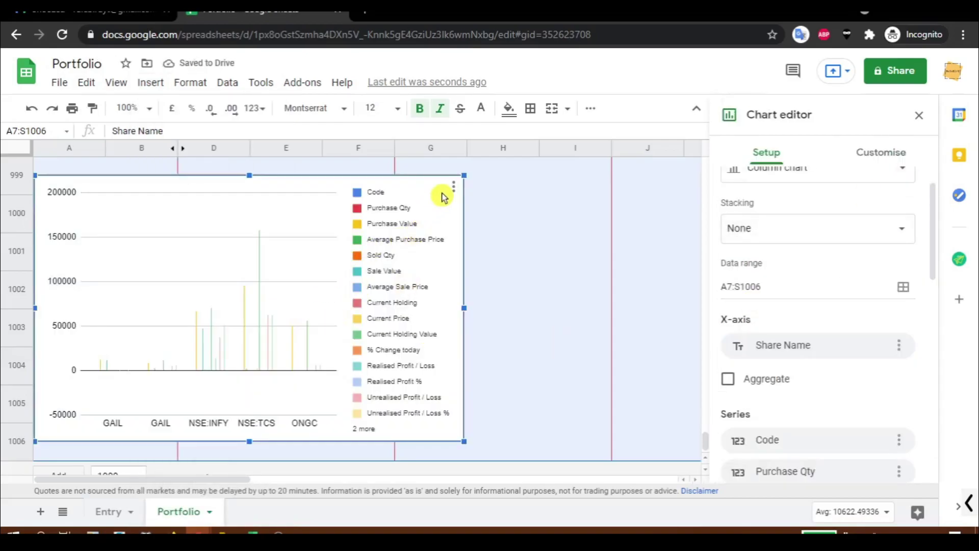
click(398, 226)
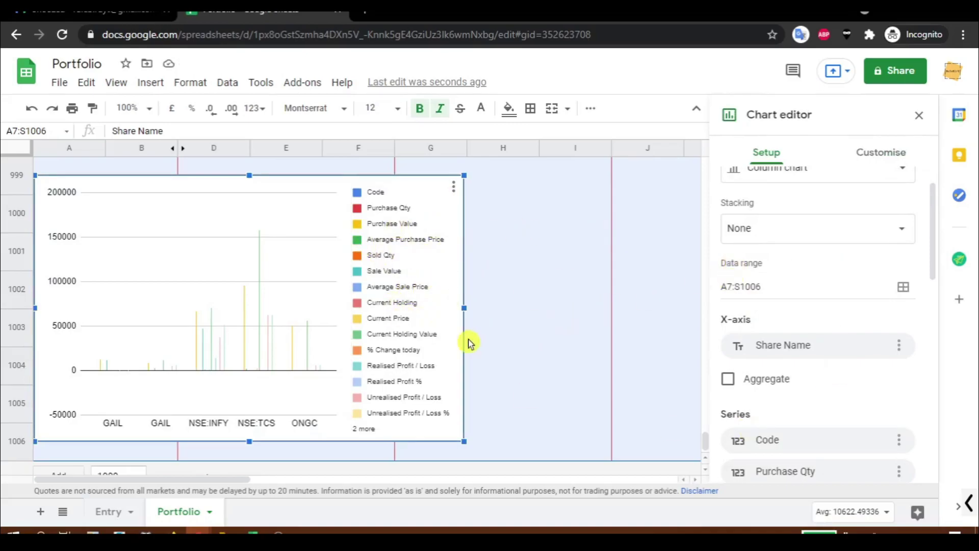
scroll(831, 319, up, 1)
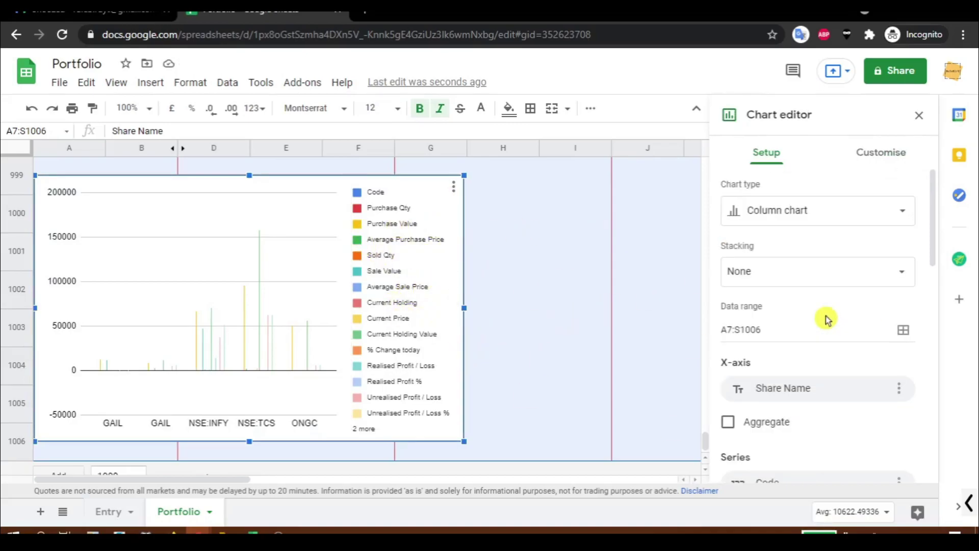
click(825, 214)
scroll(816, 343, down, 3)
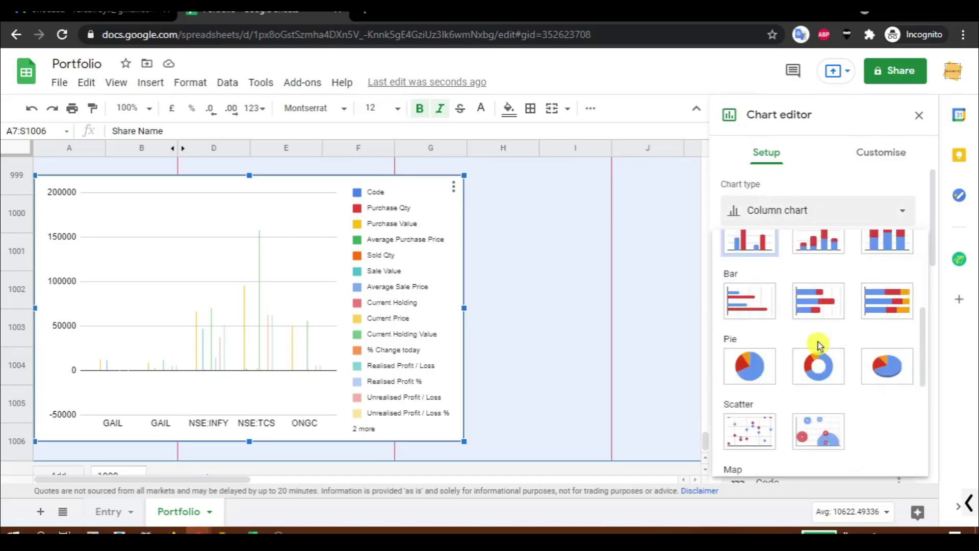
click(751, 378)
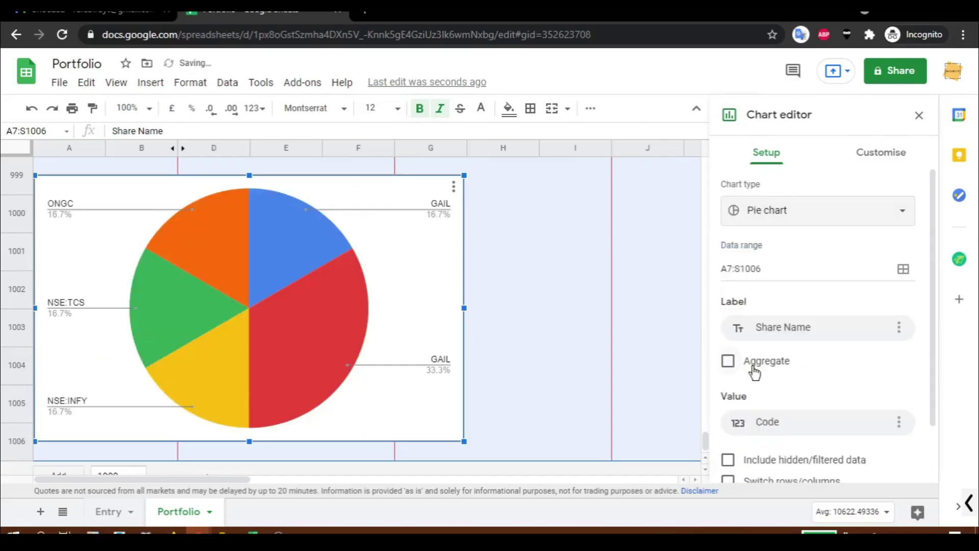
Aggregate the pie chart by Share Name and use Purchase Value as its value.
click(729, 362)
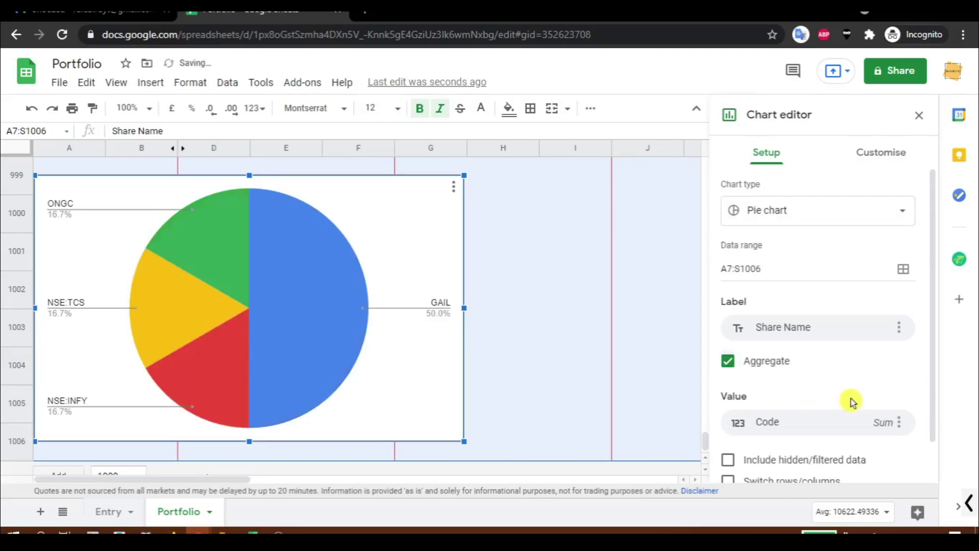
scroll(849, 400, down, 1)
click(815, 386)
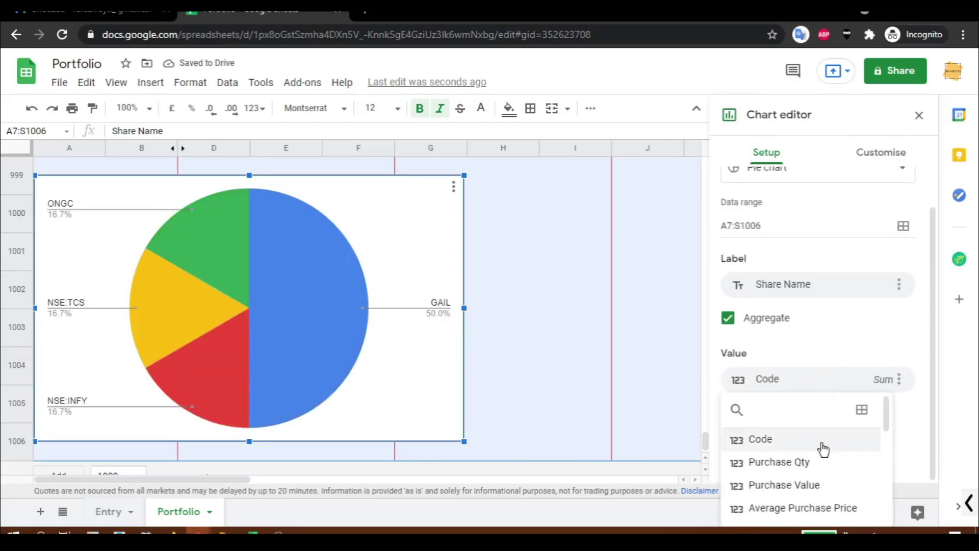
click(808, 487)
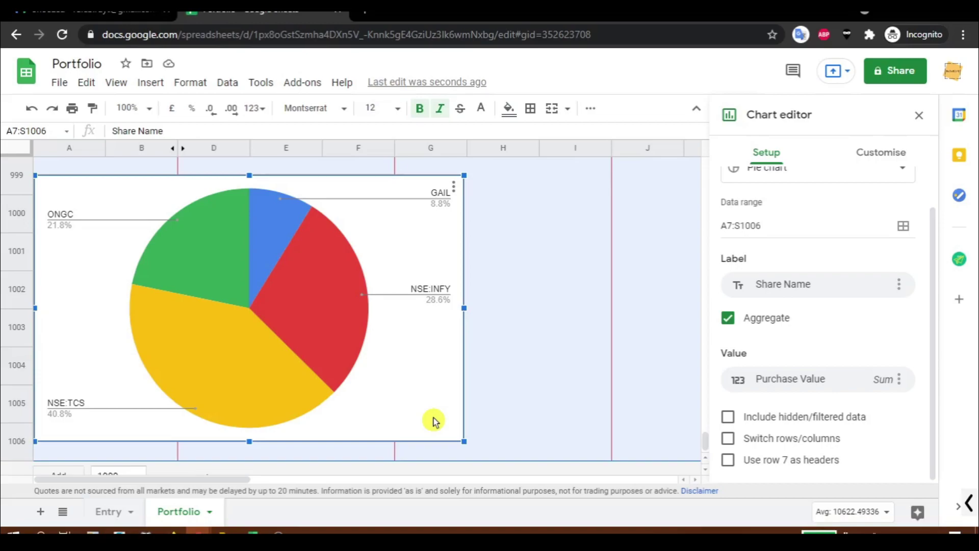
Add a new sheet to the workbook and name it Charts.
click(41, 513)
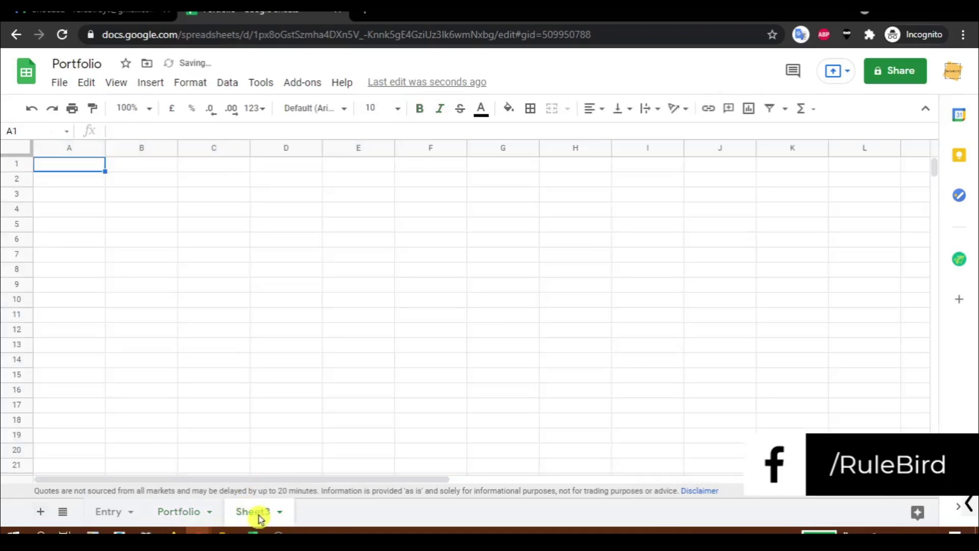
double_click(257, 514)
text(Charts)
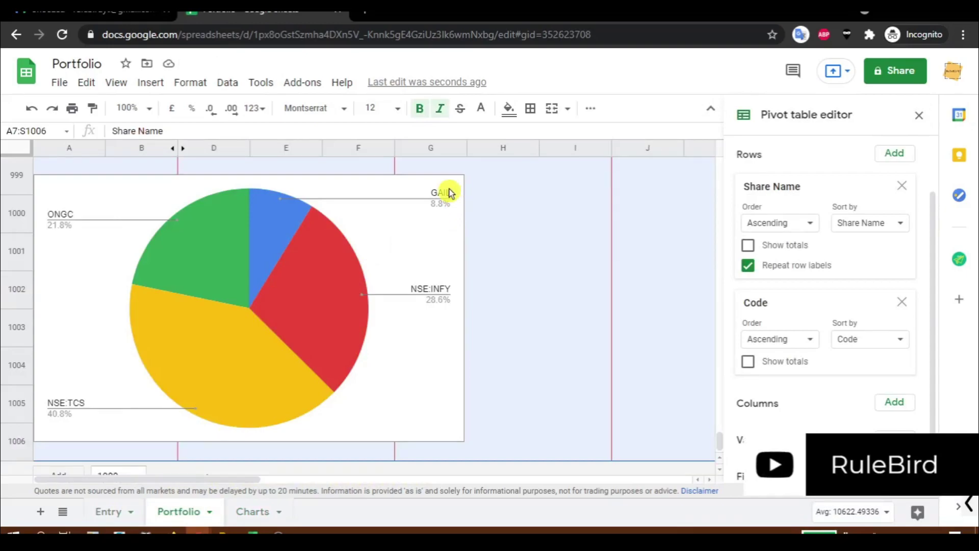
Copy the pie chart from the Portfolio sheet to the Charts sheet and place it at cell A1.
click(399, 257)
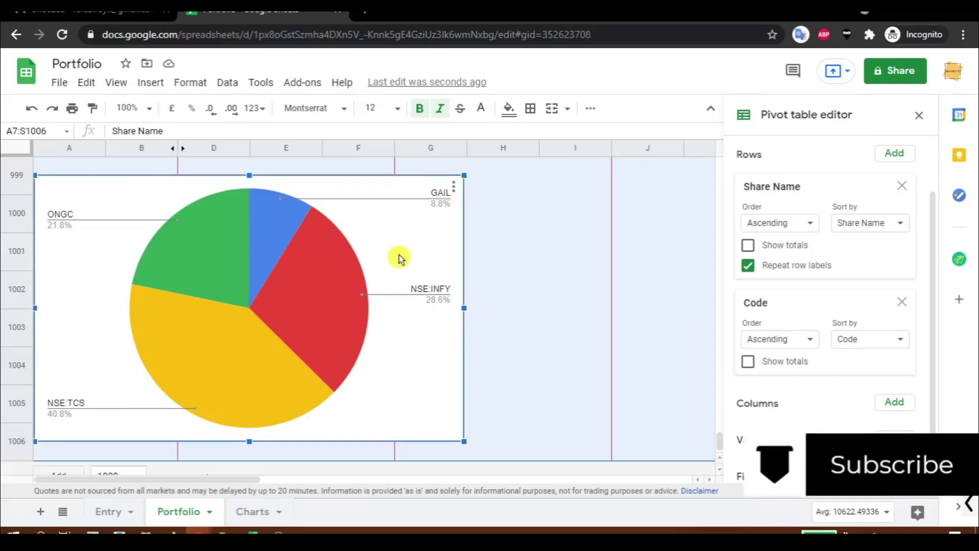
click(260, 512)
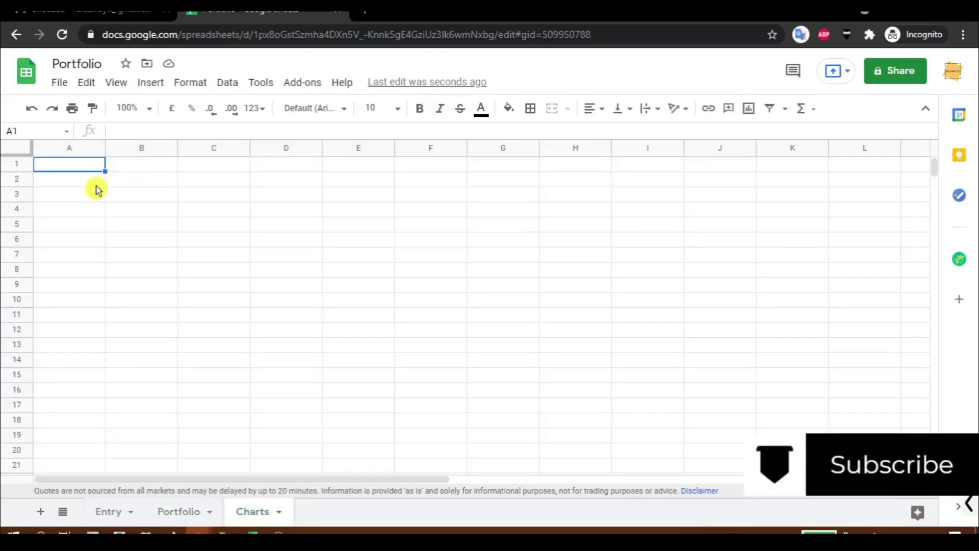
key(ctrl+v)
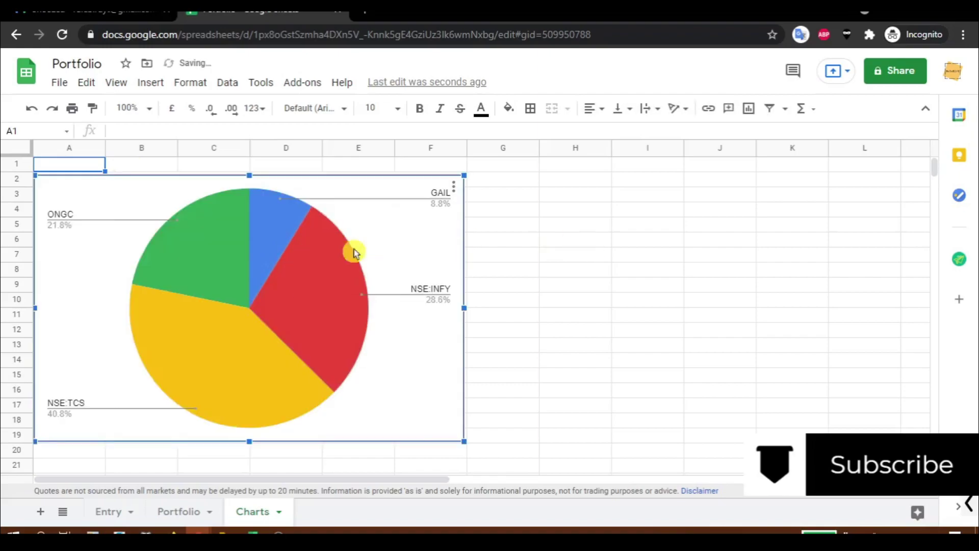
click(575, 239)
click(420, 237)
drag(415, 236, 409, 223)
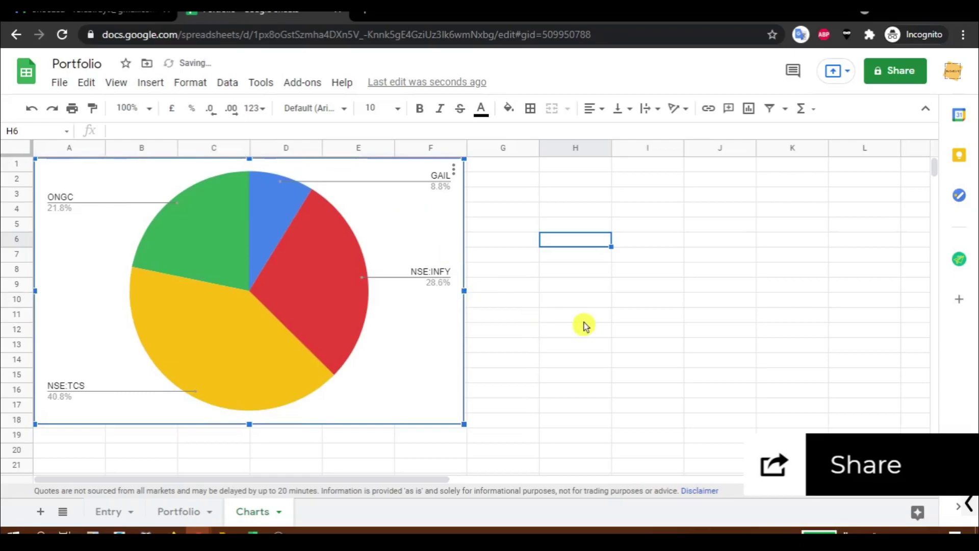
click(653, 347)
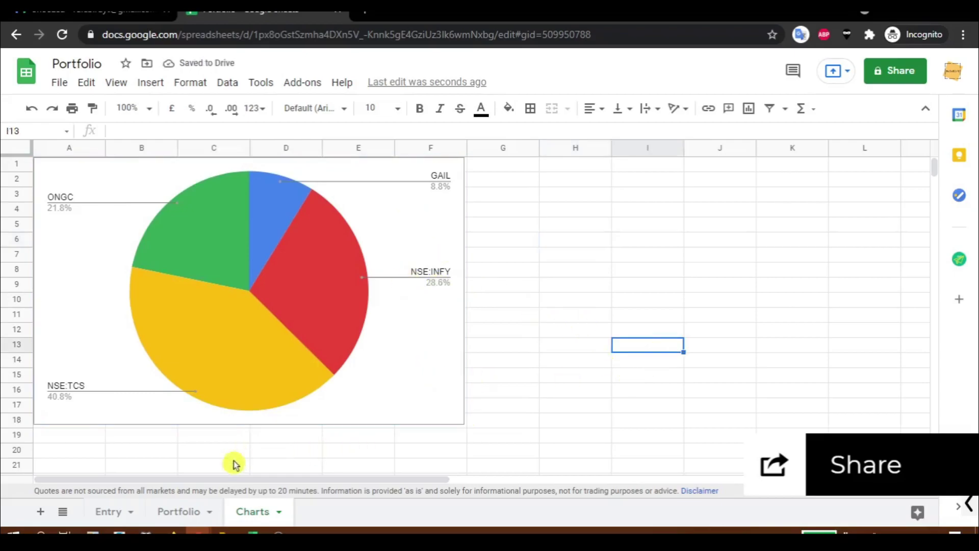
Delete the original pie chart from the Portfolio sheet.
click(190, 510)
click(443, 195)
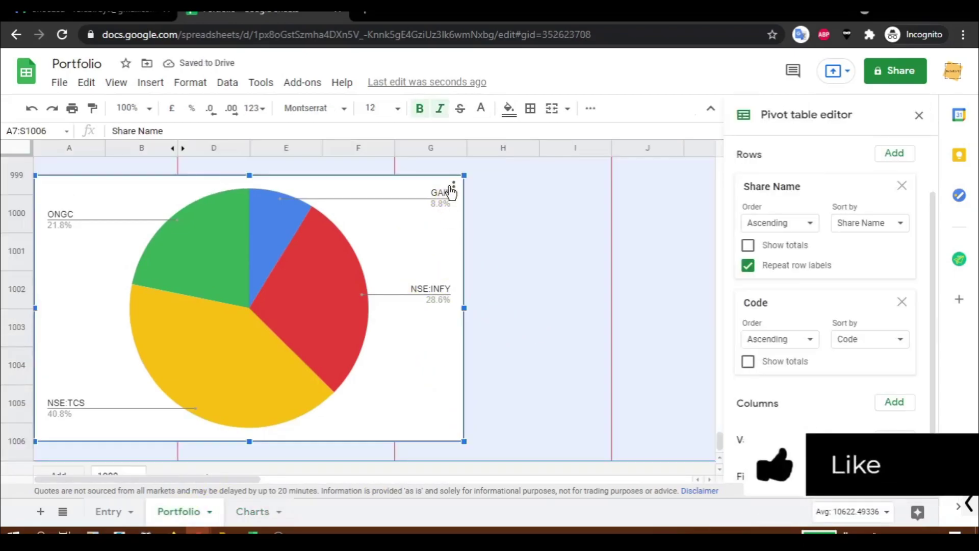
click(451, 189)
click(407, 228)
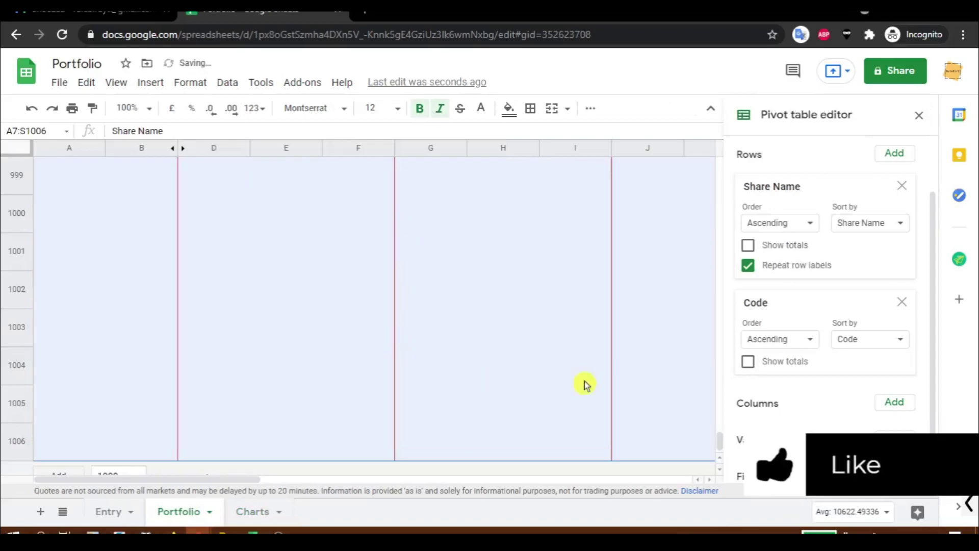
Close the pivot table editor and review row 9 of the Portfolio table between Share Name and Realised Profit / Loss.
drag(720, 452, 730, 158)
click(928, 120)
click(236, 393)
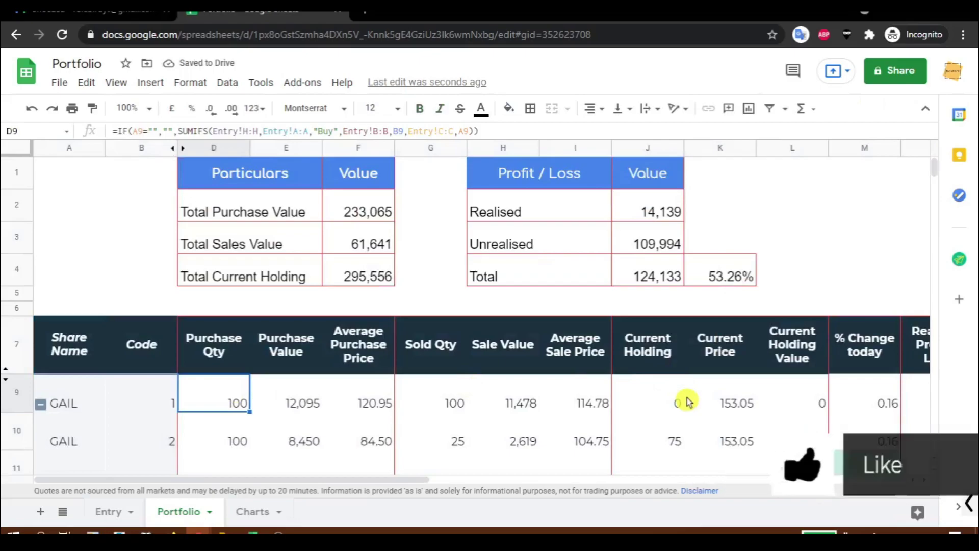
key(Right)
key(Right)
key(Right)
key(Right)
key(Right)
key(Right)
key(Right)
key(Right)
key(Right)
key(Right)
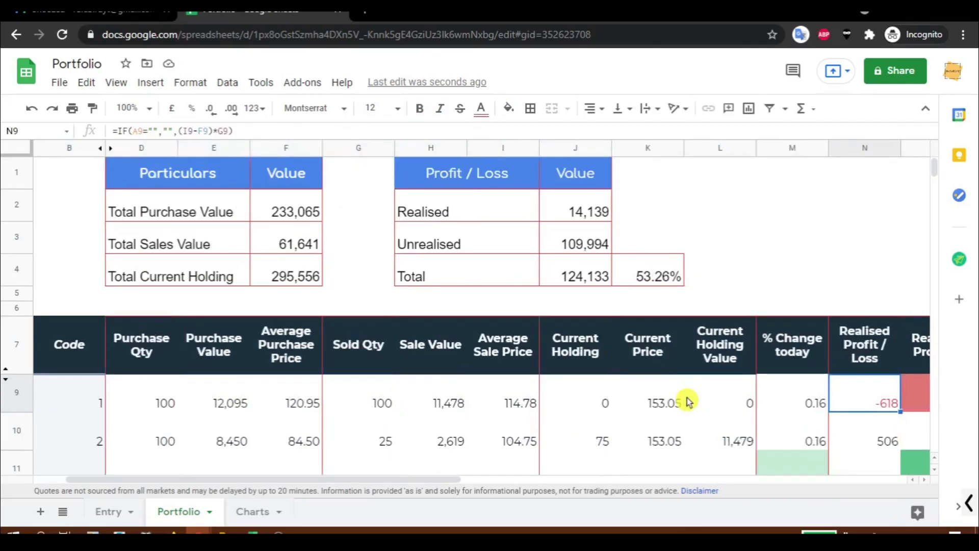
key(Left)
key(Left)
key(Left)
key(Left)
key(Left)
key(Left)
key(Left)
key(Left)
key(Left)
key(Left)
key(Left)
key(Left)
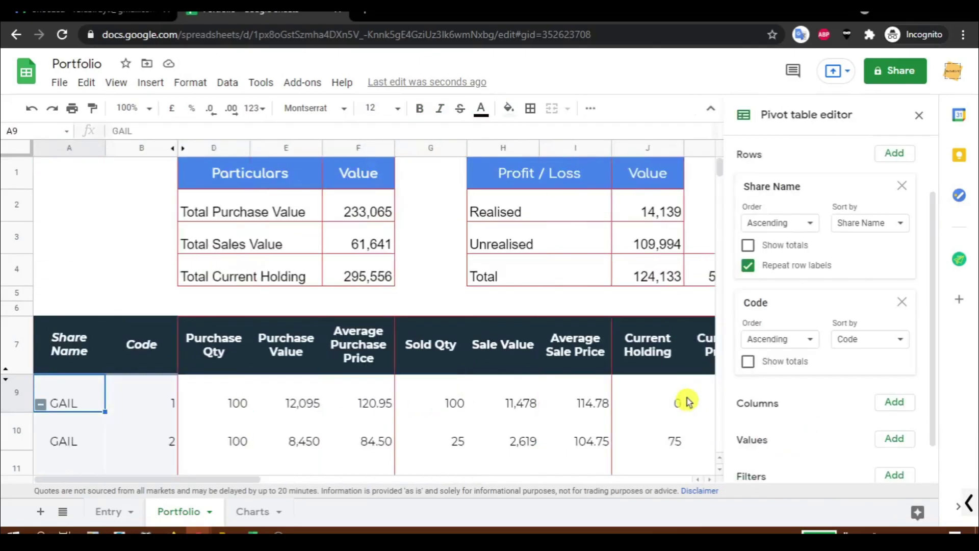
Give the pie chart on the Charts sheet the title "Total Purchase Price".
click(255, 510)
click(306, 211)
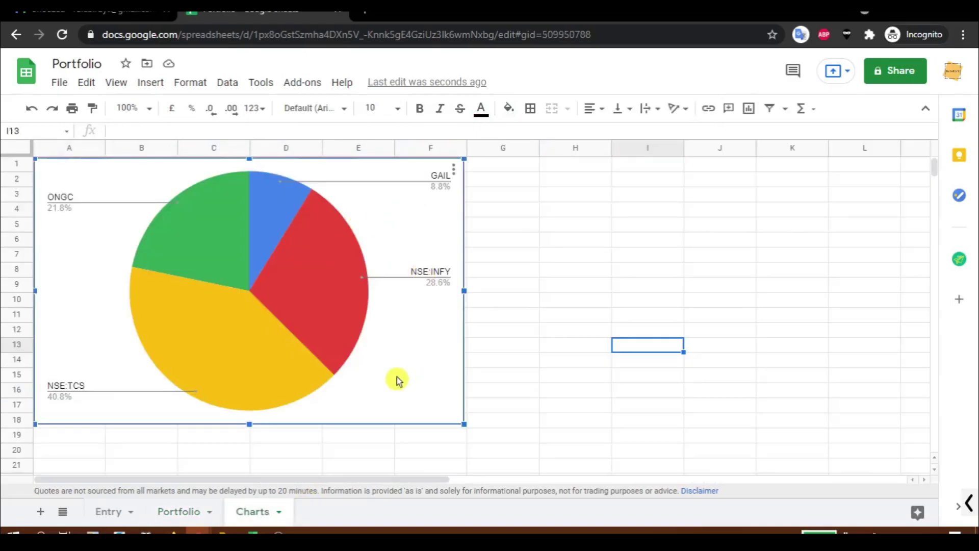
double_click(403, 228)
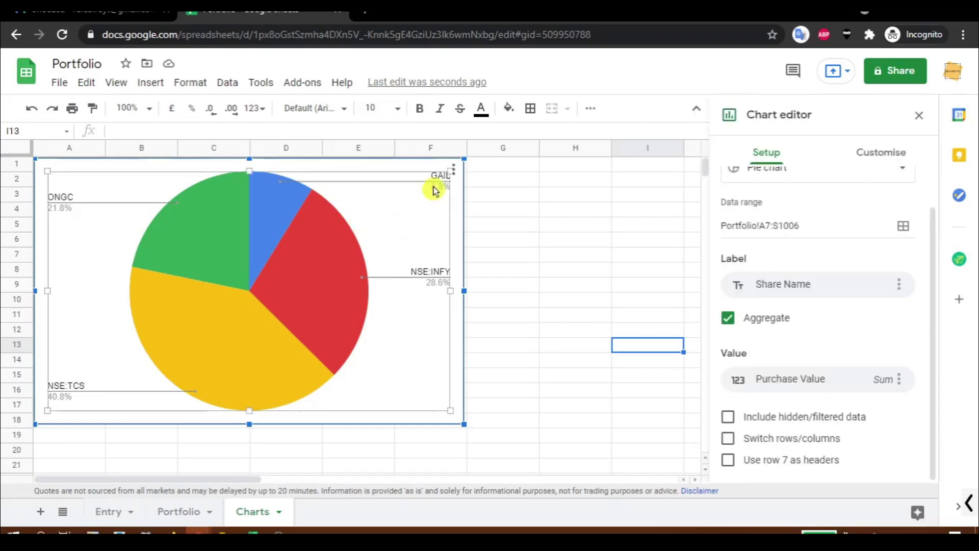
click(453, 170)
click(422, 193)
click(875, 158)
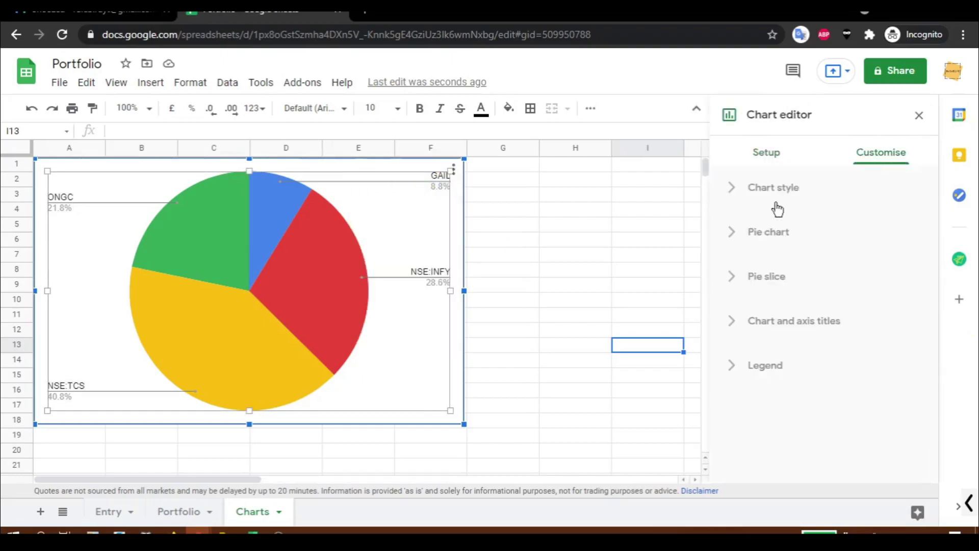
click(785, 320)
click(799, 414)
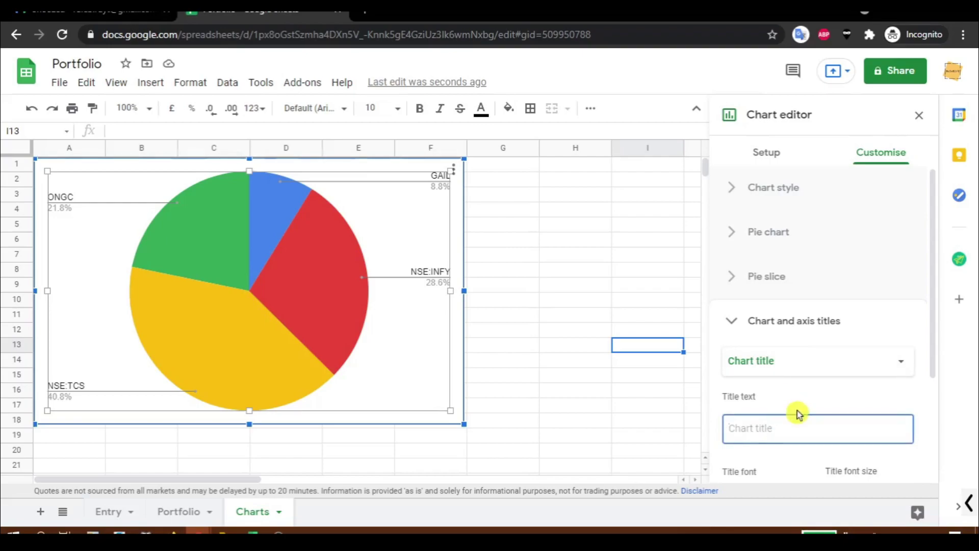
text(Total Purchase Price)
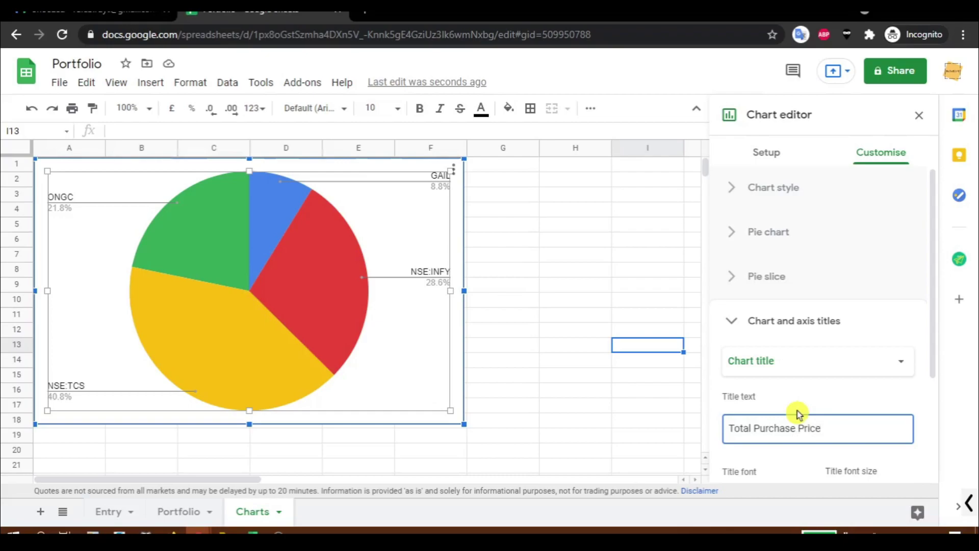
Centre the title of the Total Purchase Price chart and close the chart editor.
scroll(867, 390, down, 1)
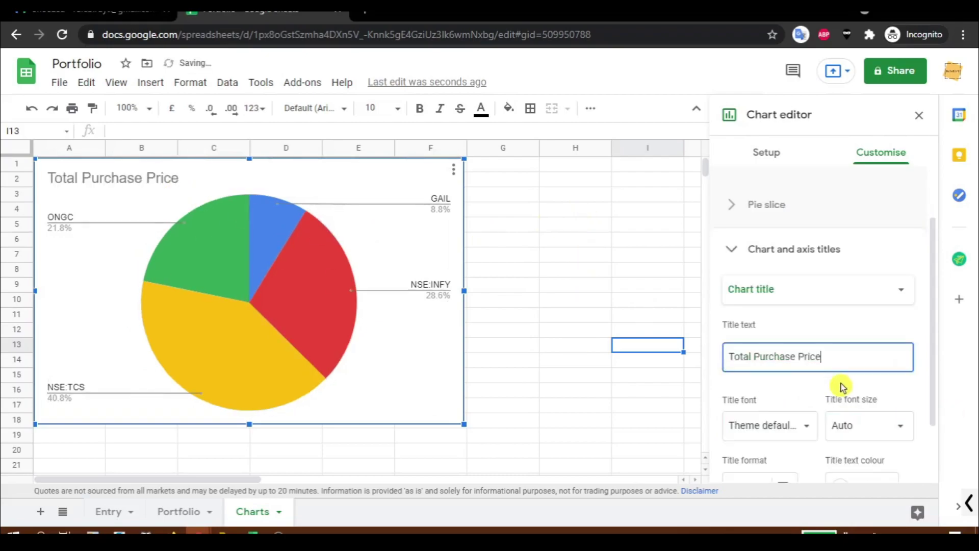
scroll(842, 386, down, 1)
click(784, 416)
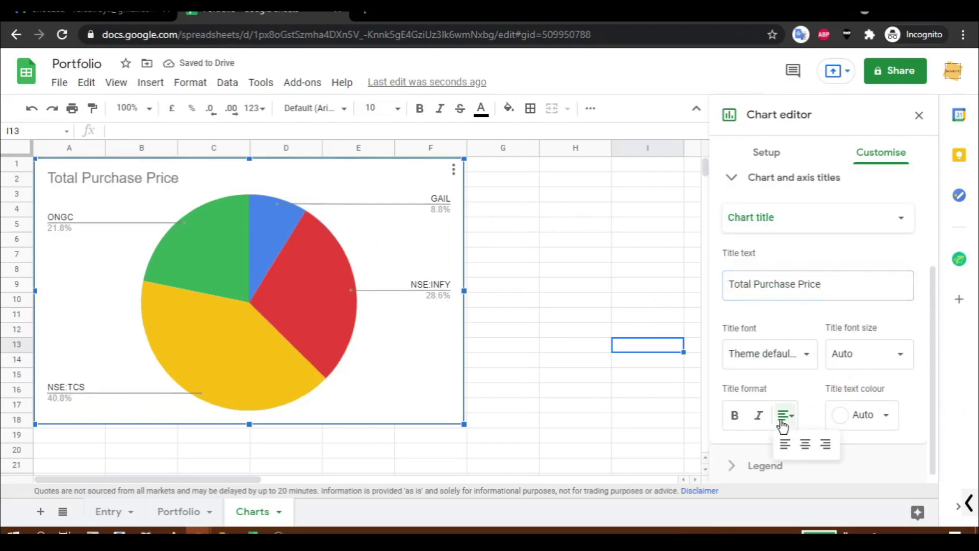
click(803, 446)
click(567, 265)
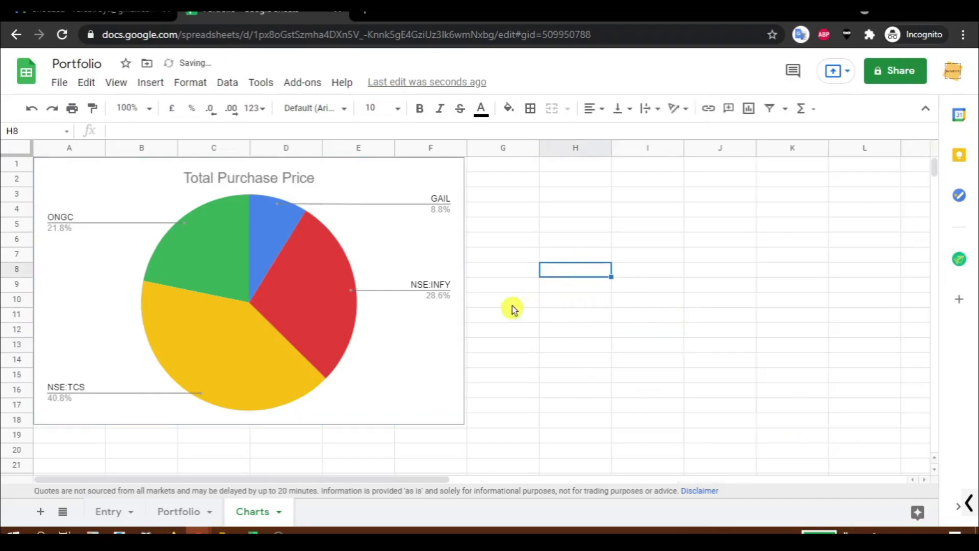
Duplicate the Total Purchase Price pie chart, placing the copy at cell G1.
click(416, 240)
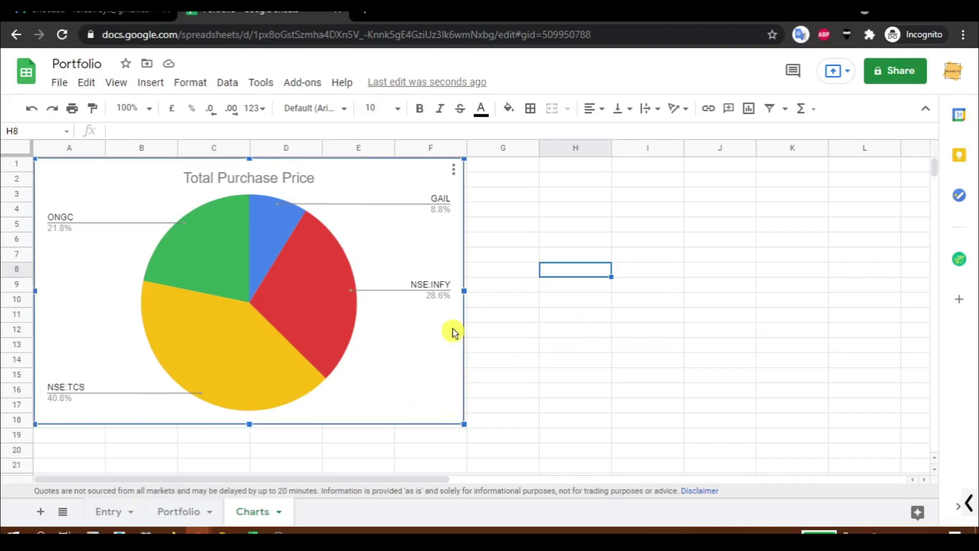
click(483, 165)
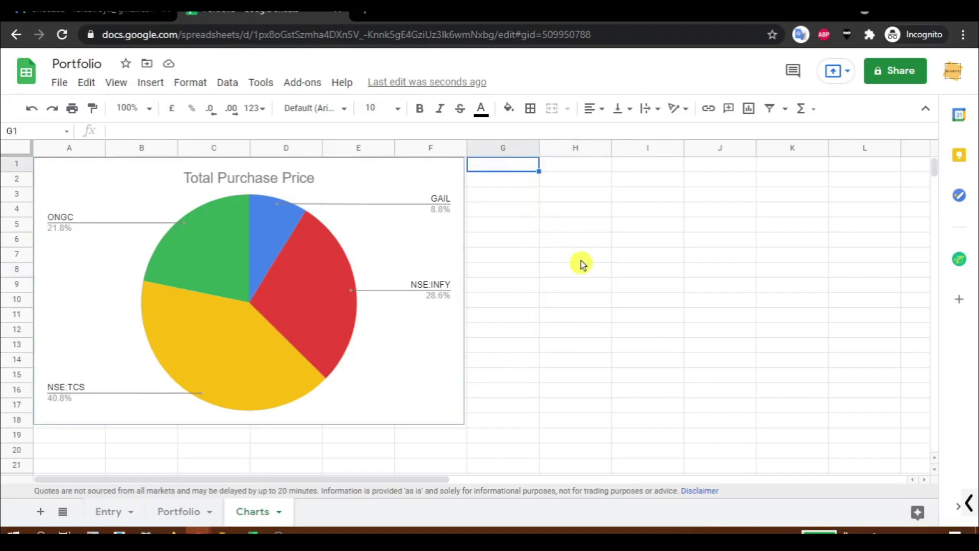
key(ctrl+v)
click(835, 172)
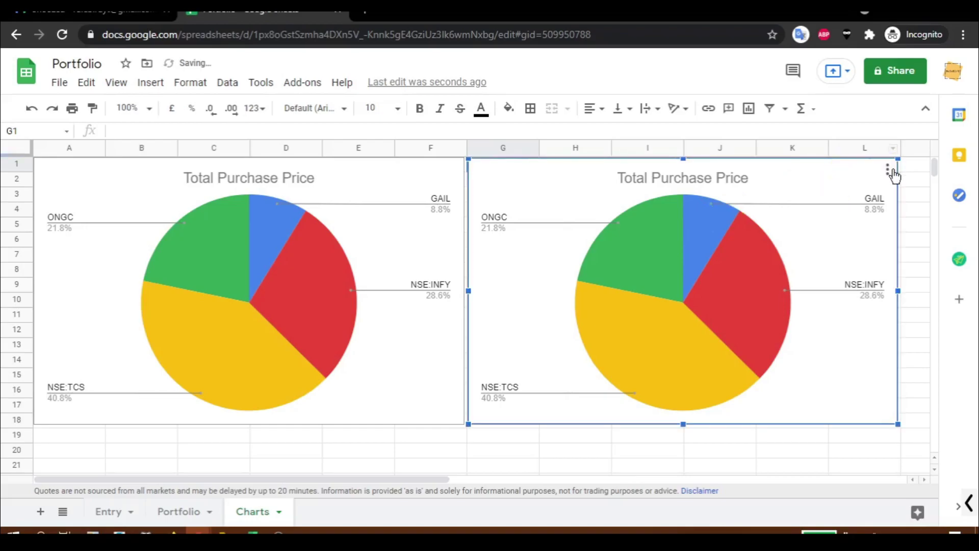
Change the value plotted by the copied pie chart at G1 to Current Holding Value.
click(889, 172)
click(835, 193)
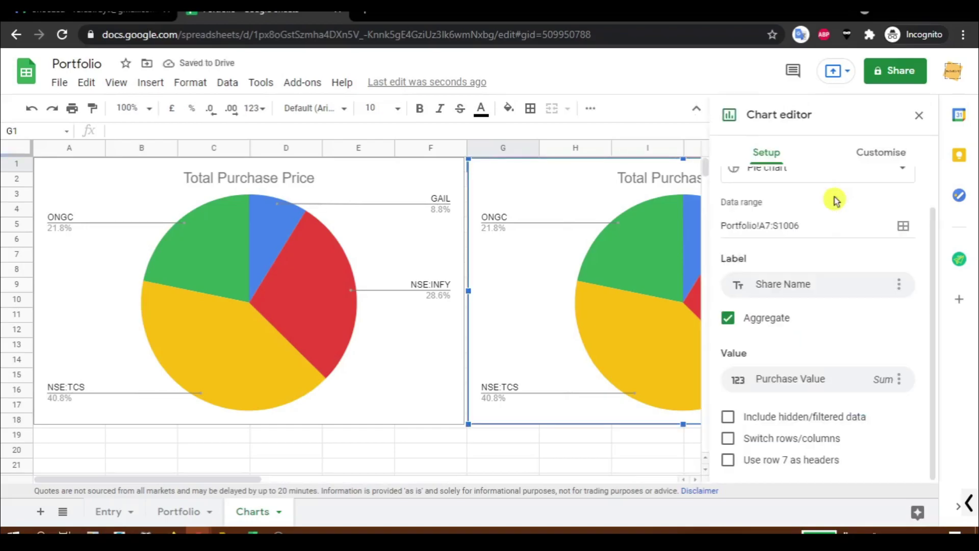
click(808, 389)
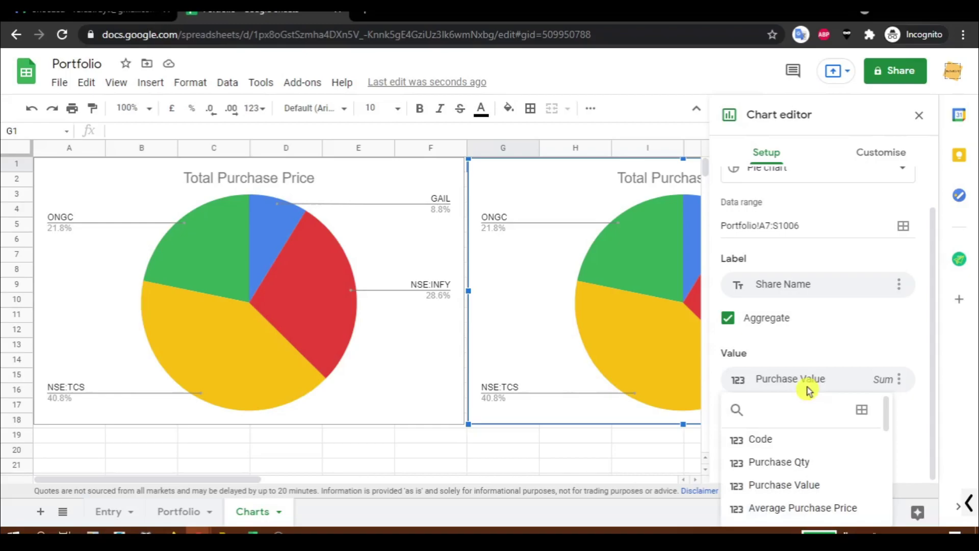
scroll(831, 461, down, 2)
scroll(833, 463, down, 2)
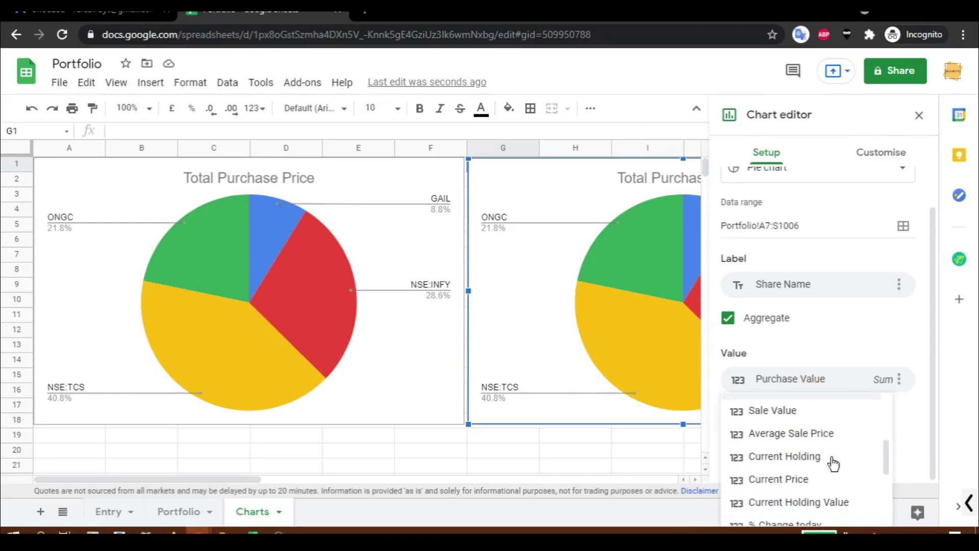
click(828, 507)
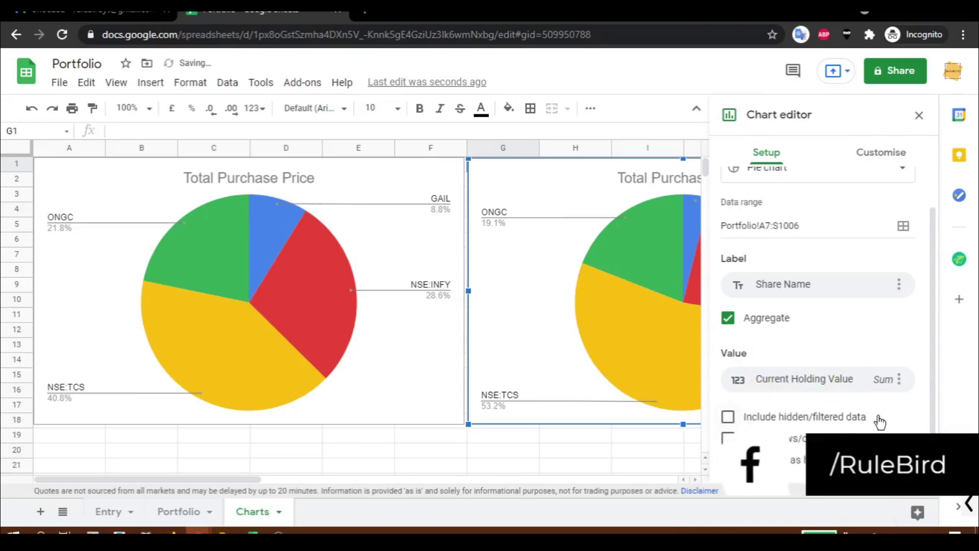
Retitle the copied pie chart at G1 as "Current Holding Value" and close the chart editor.
click(890, 158)
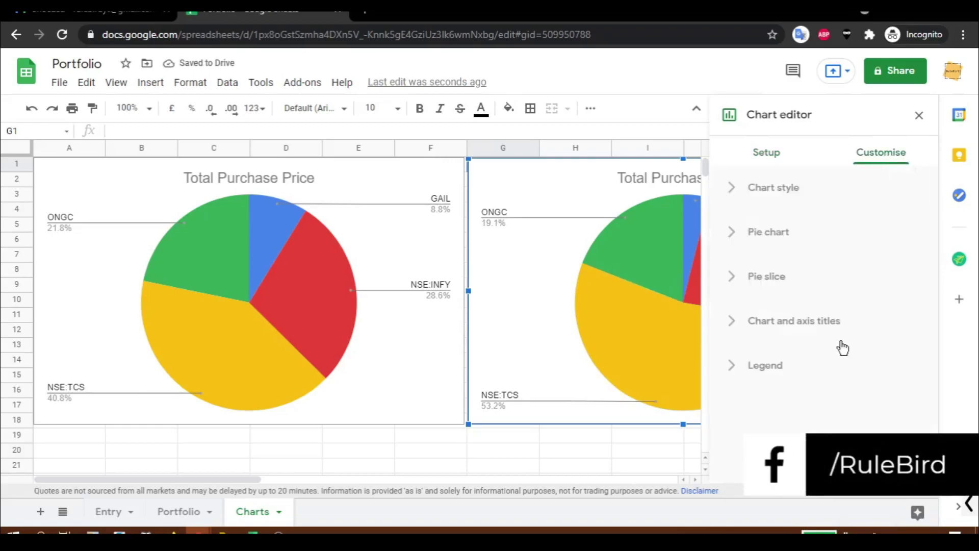
click(791, 323)
drag(839, 430, 721, 428)
text(Current Holding Value)
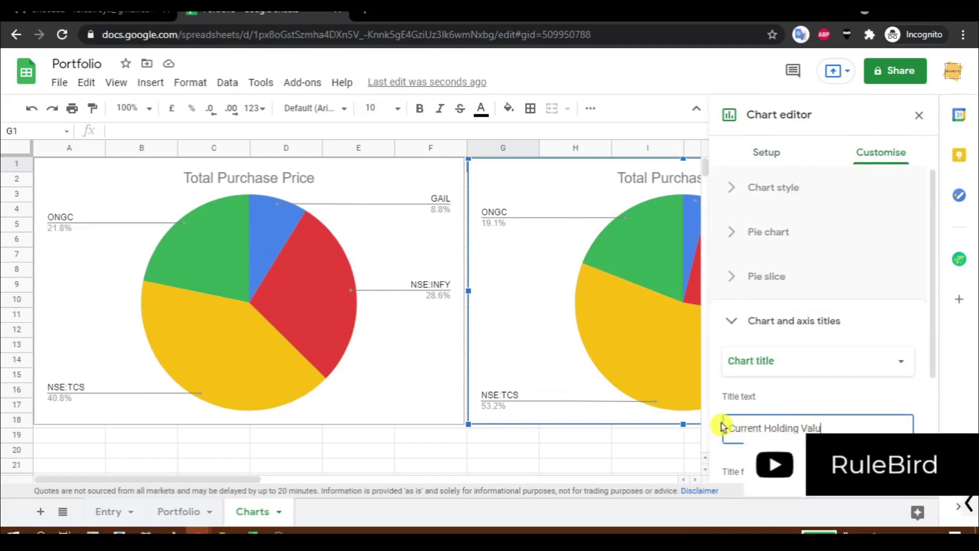
click(917, 118)
click(665, 453)
click(849, 351)
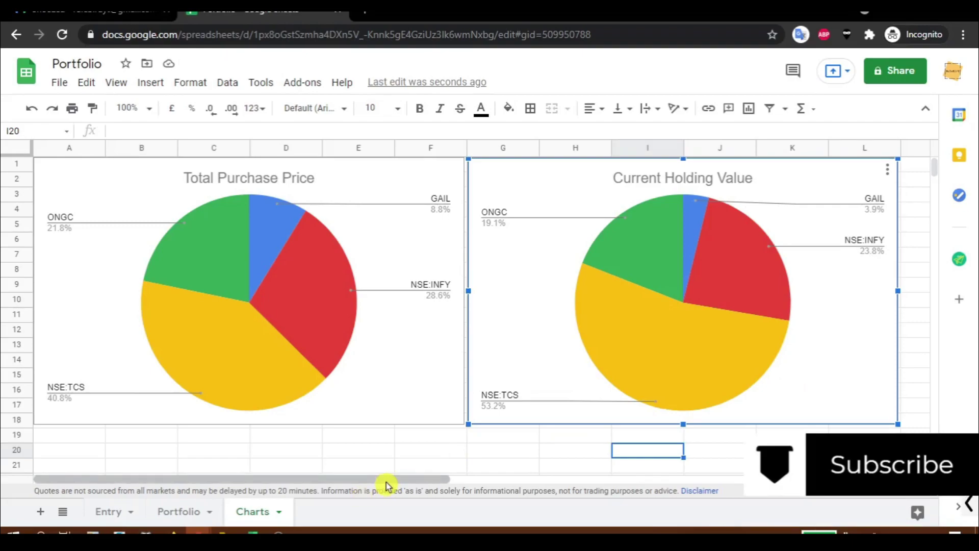
mouse_move(770, 349)
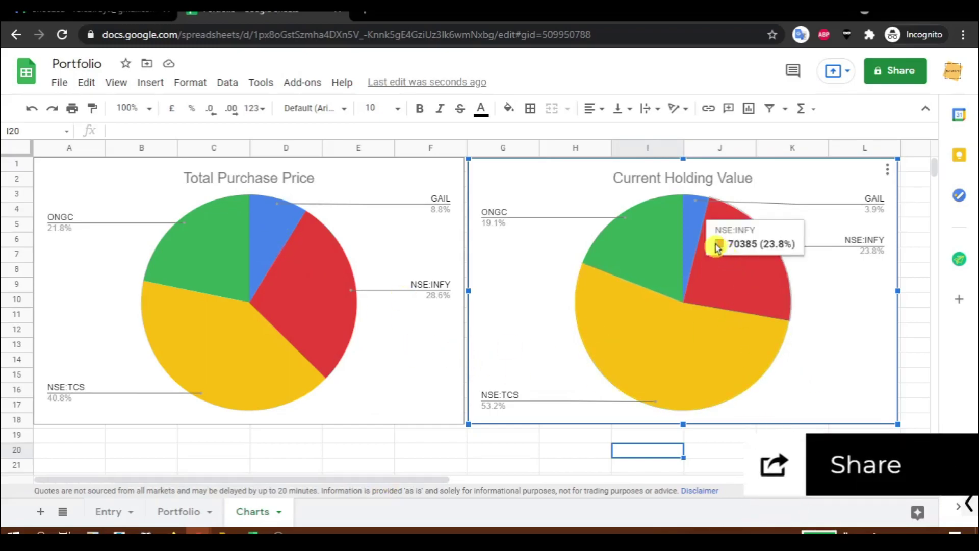
mouse_move(695, 214)
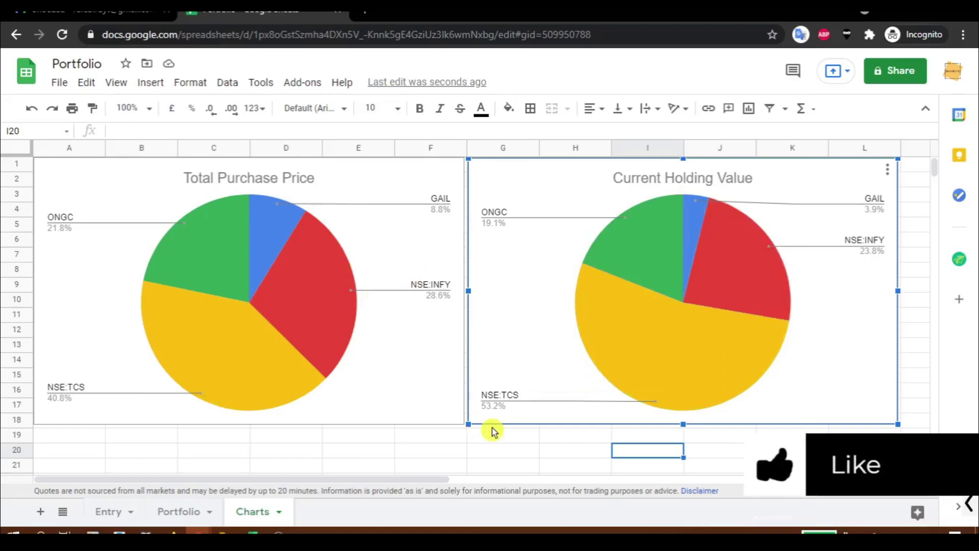
Copy the Total Purchase Price pie chart and place the duplicate at cell A20.
scroll(493, 432, down, 1)
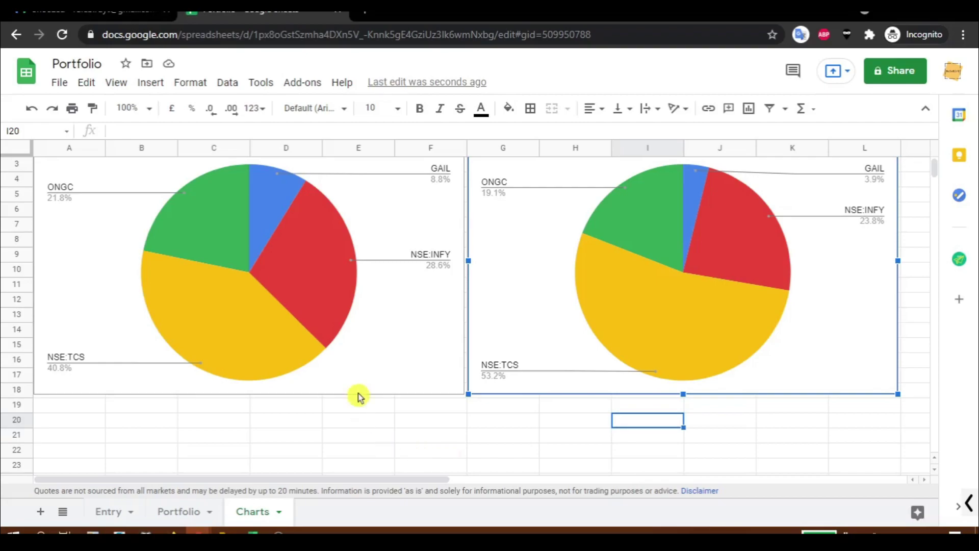
click(434, 331)
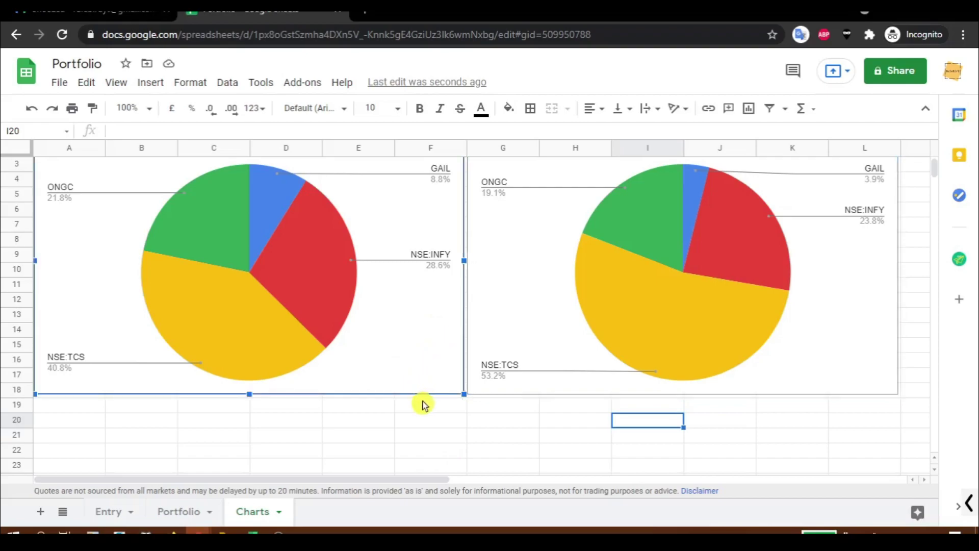
scroll(131, 312, down, 5)
scroll(186, 344, up, 2)
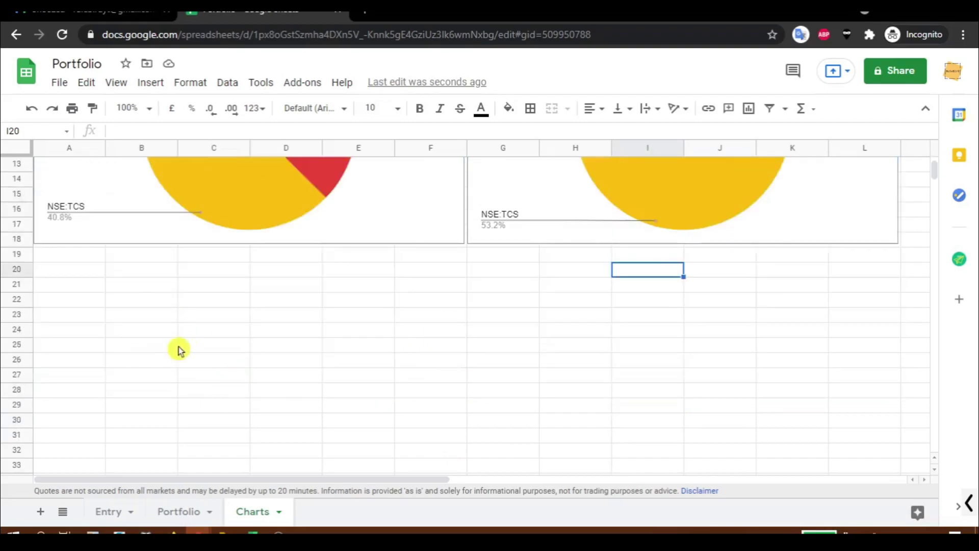
click(70, 271)
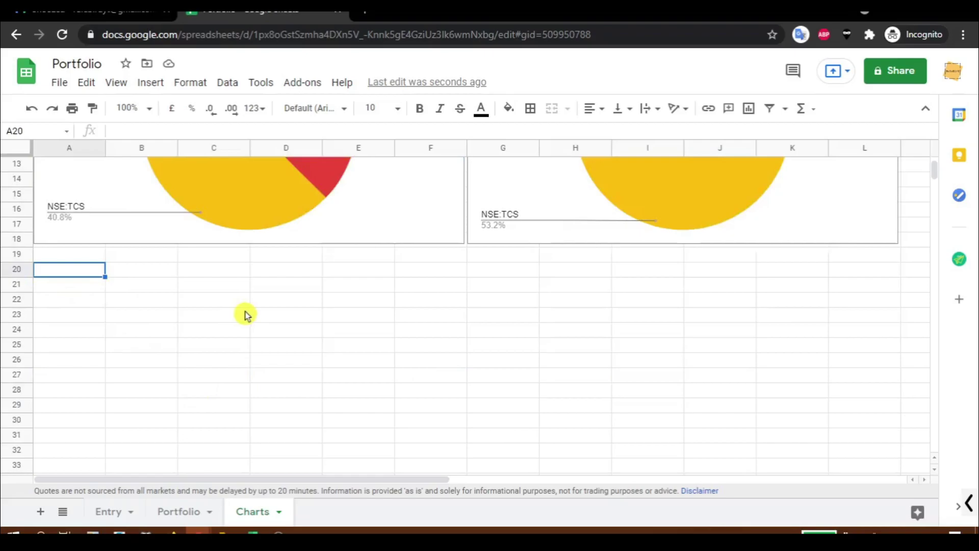
key(ctrl+v)
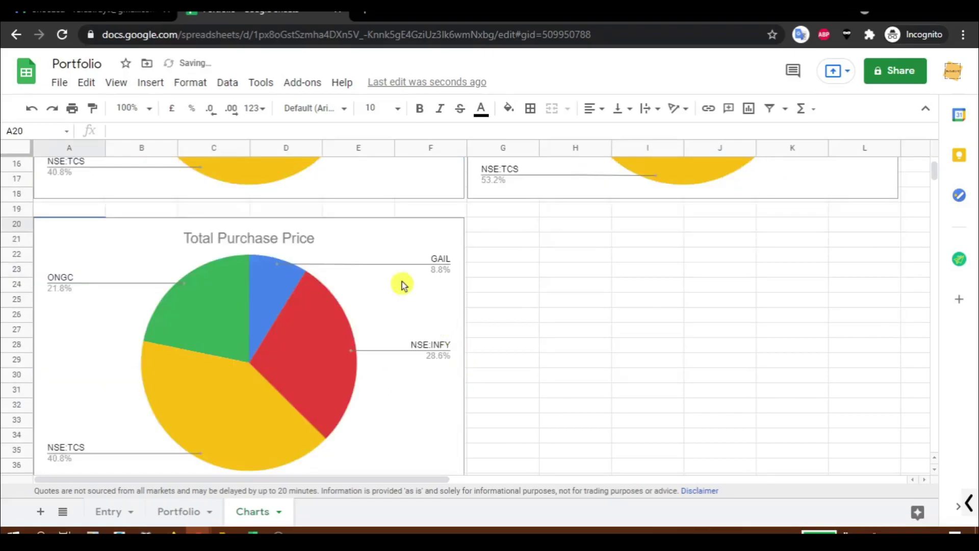
Convert the duplicated chart at A20 from a pie chart to a column chart.
click(453, 229)
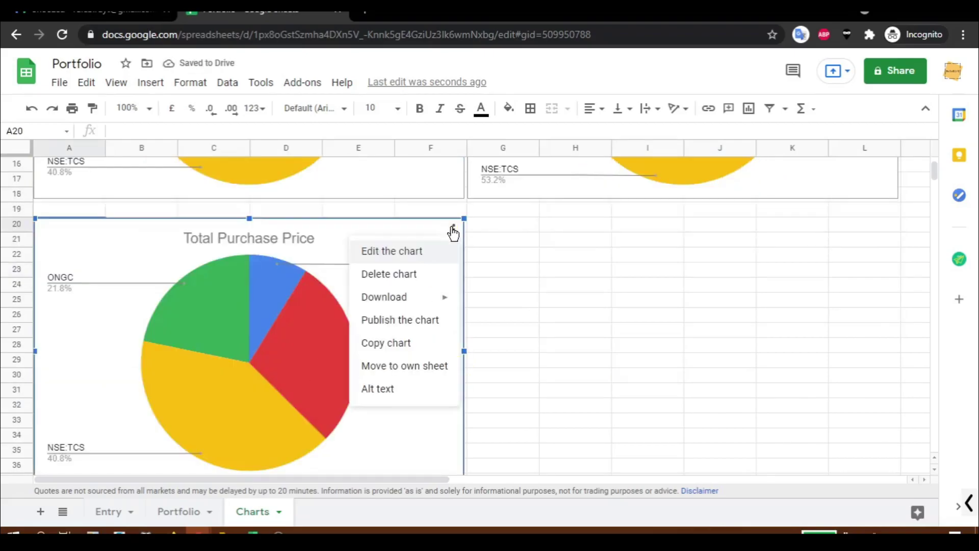
click(403, 255)
click(833, 211)
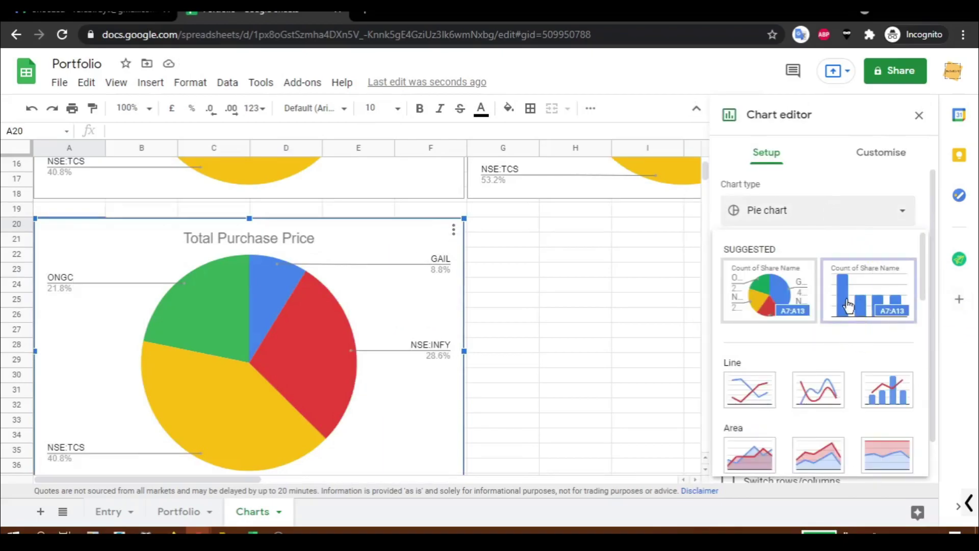
scroll(812, 367, down, 2)
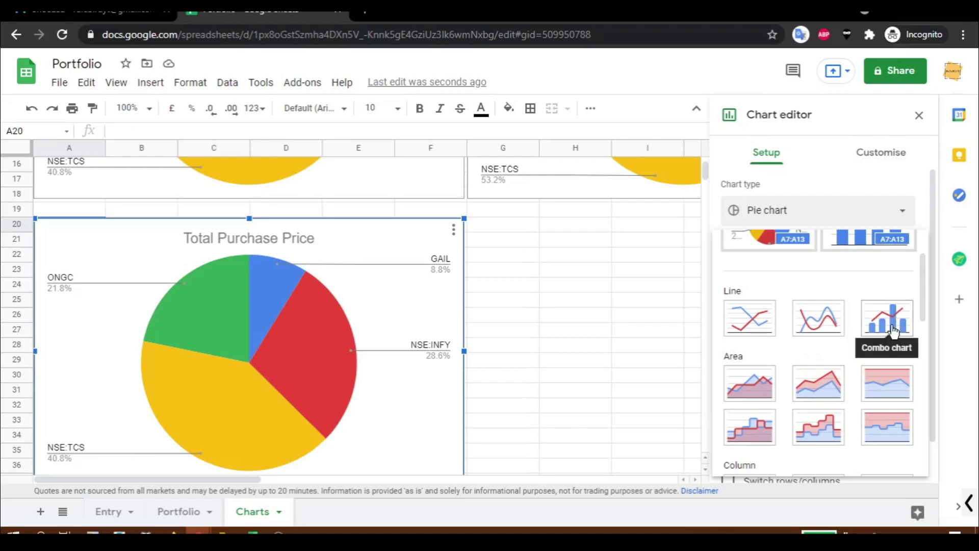
scroll(890, 326, down, 4)
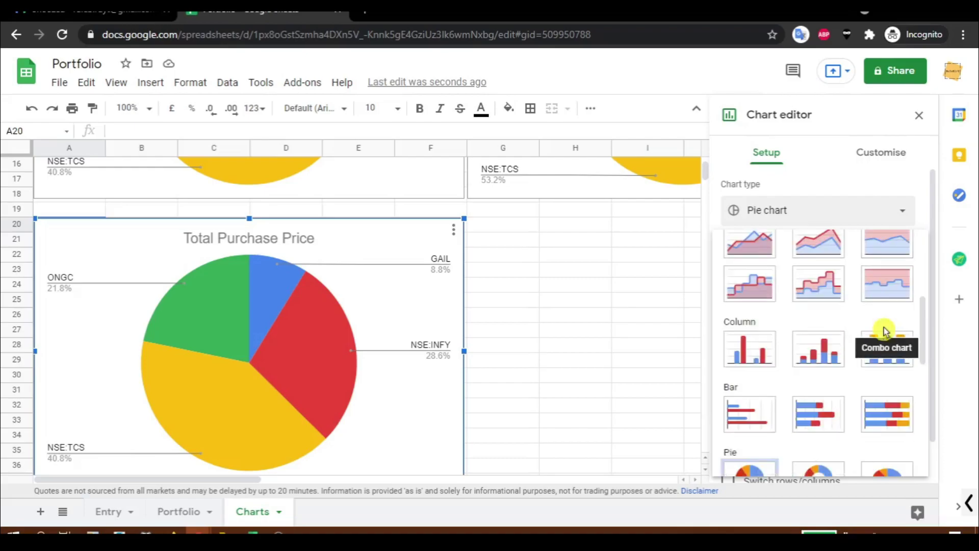
click(754, 359)
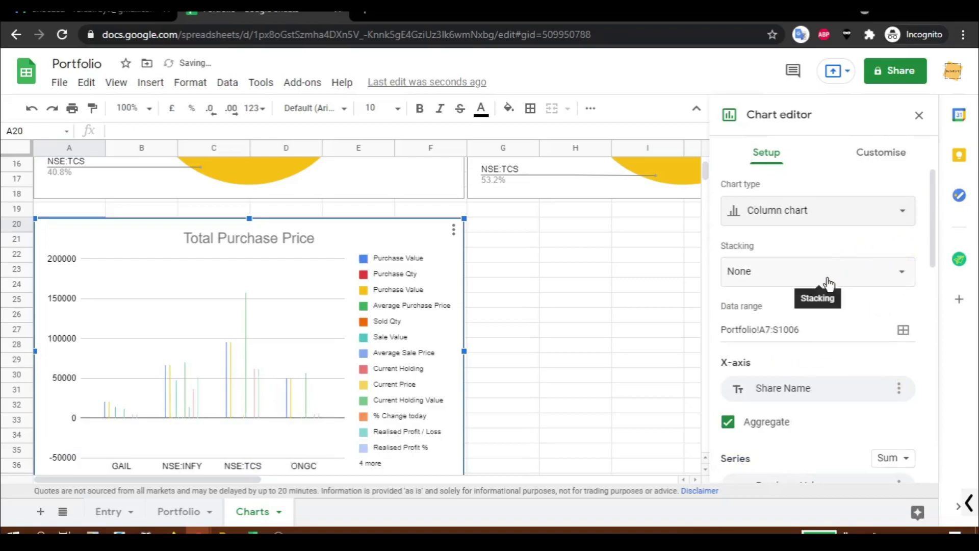
Remove all data series from the column chart at A20.
scroll(849, 368, down, 2)
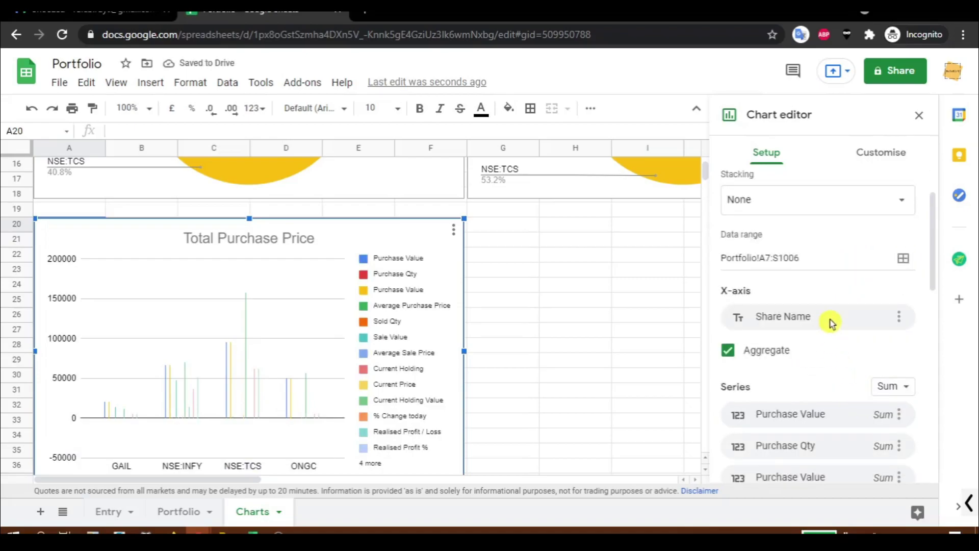
scroll(803, 335, down, 2)
click(897, 316)
click(899, 343)
click(899, 343)
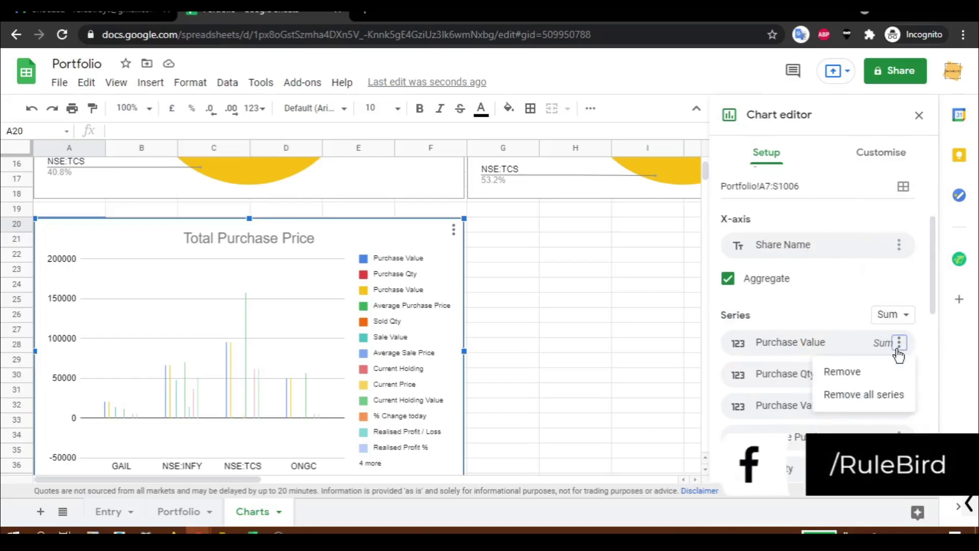
click(872, 395)
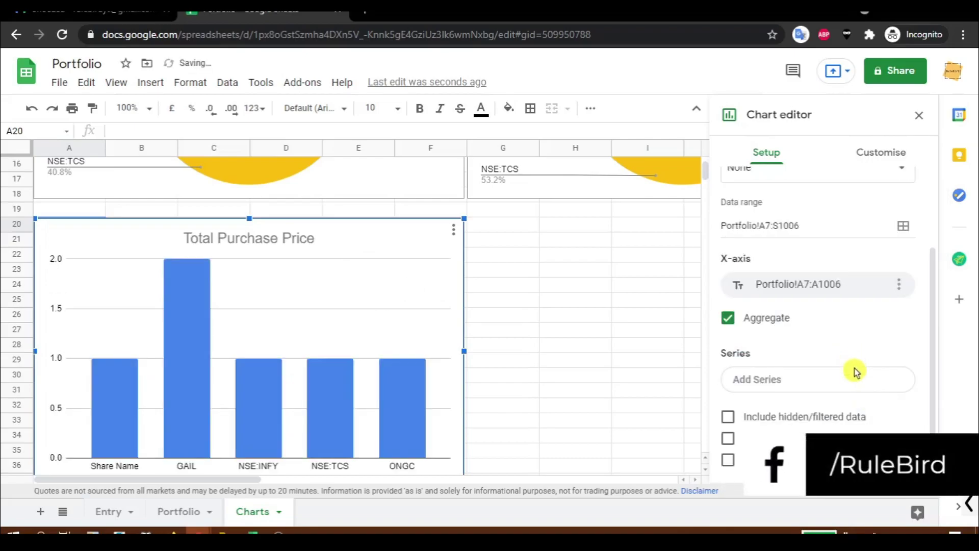
Add Total Profit as the data series of the column chart at A20 on the Charts sheet.
click(820, 388)
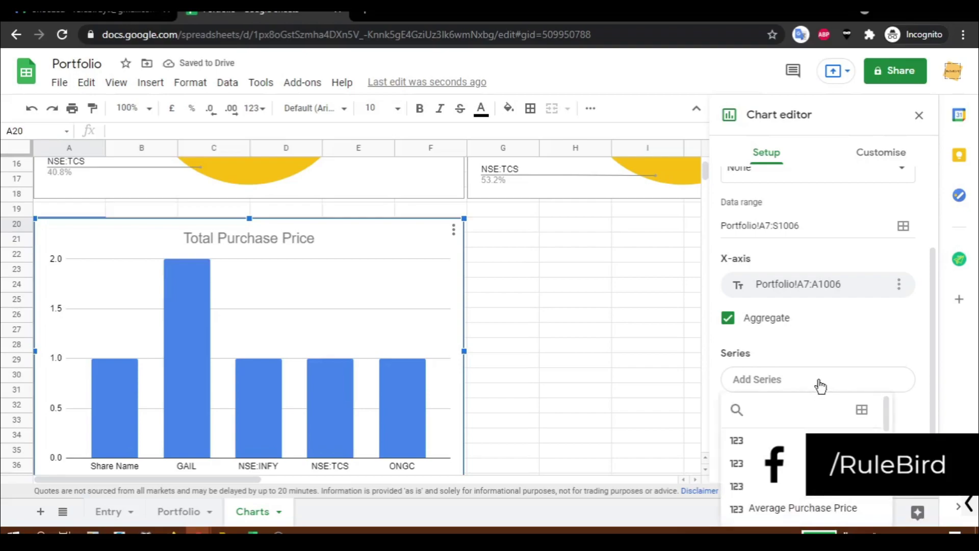
click(819, 386)
click(819, 386)
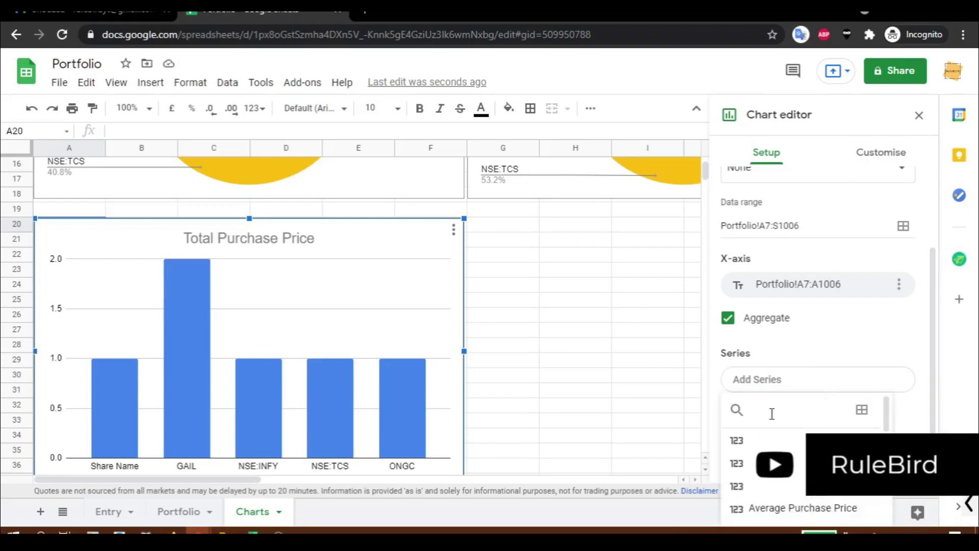
text(Total)
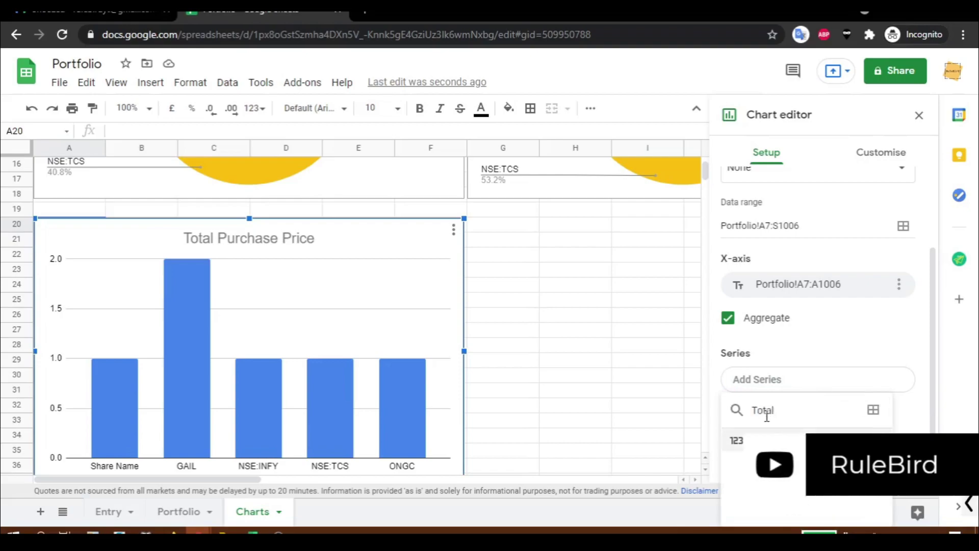
click(775, 437)
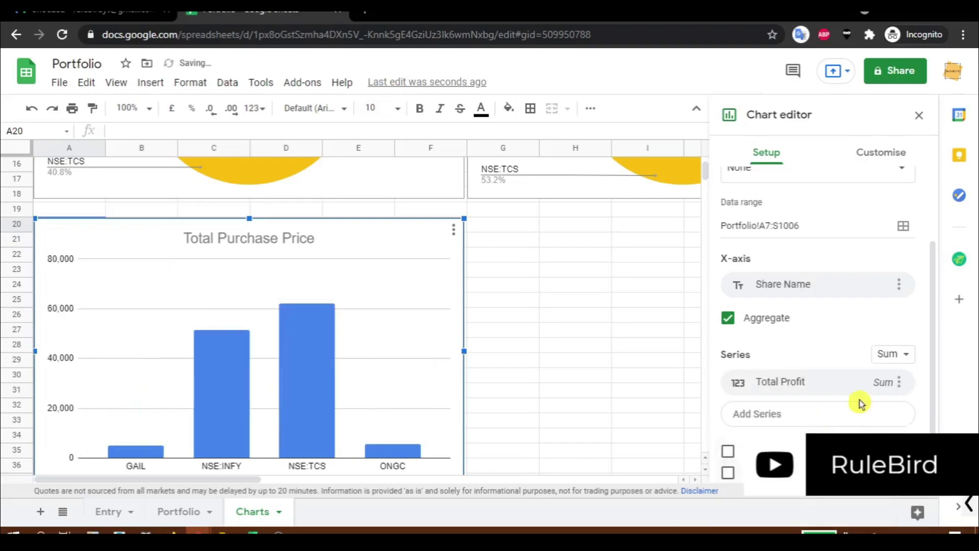
scroll(400, 357, down, 1)
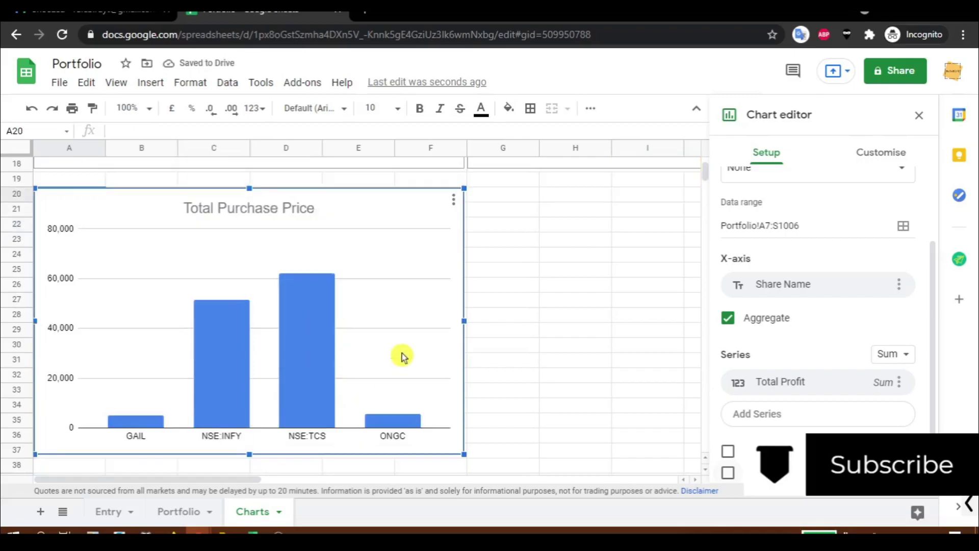
Change the column chart's title to "Total Profit".
click(453, 199)
click(431, 218)
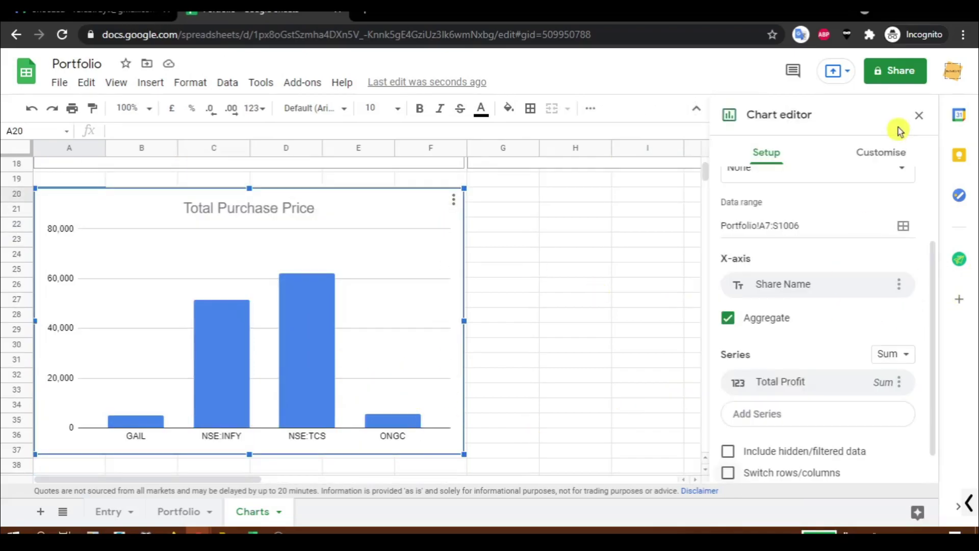
click(884, 154)
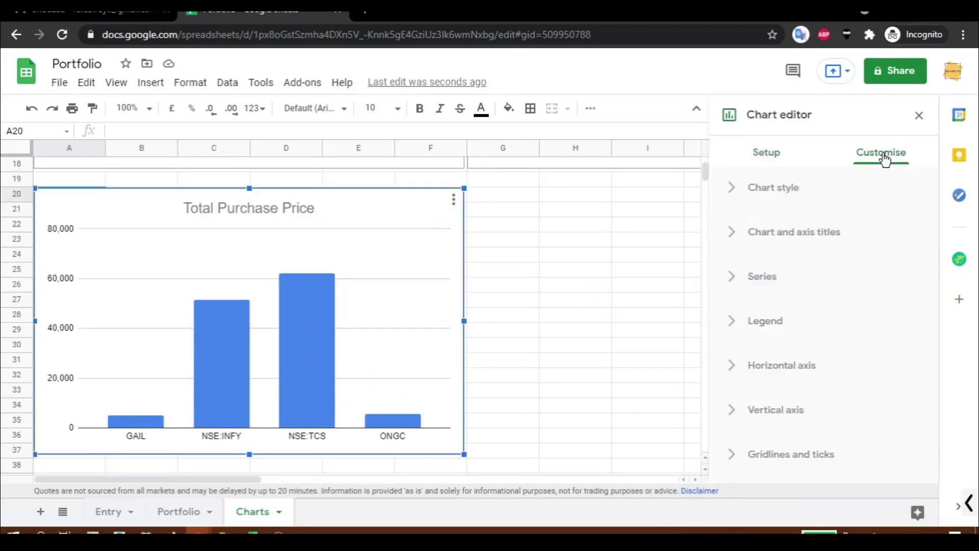
click(768, 232)
drag(829, 339, 711, 328)
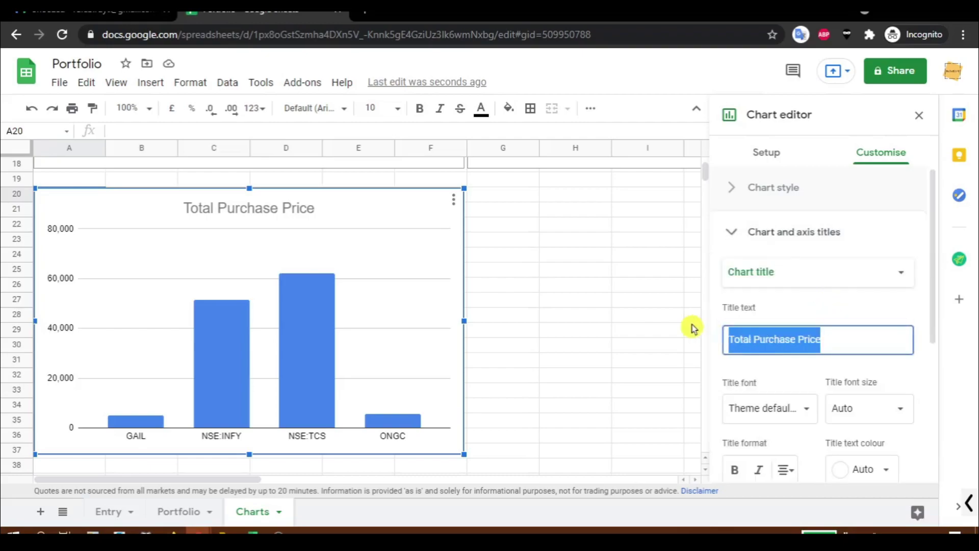
text(Total Profit)
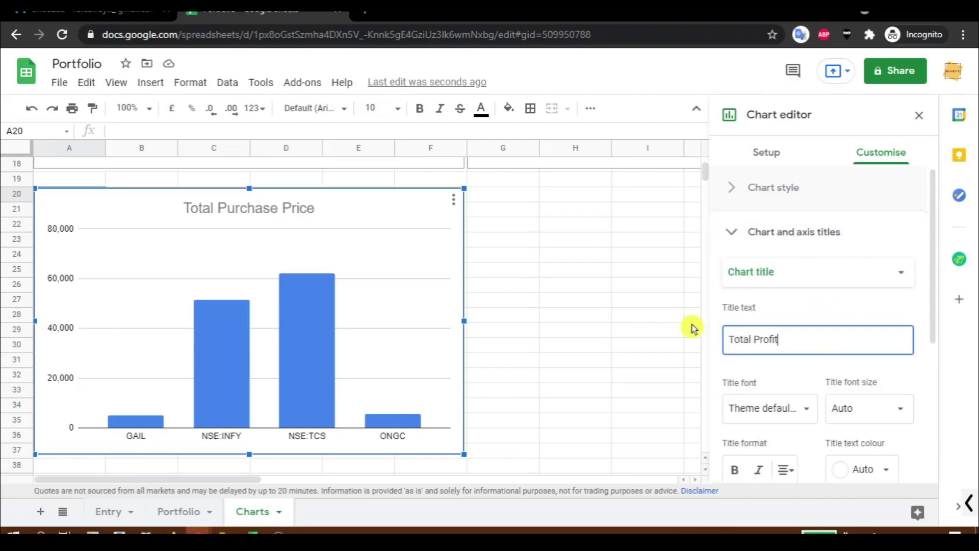
click(647, 344)
Turn on data labels for the series in the Total Profit column chart.
click(454, 199)
click(443, 222)
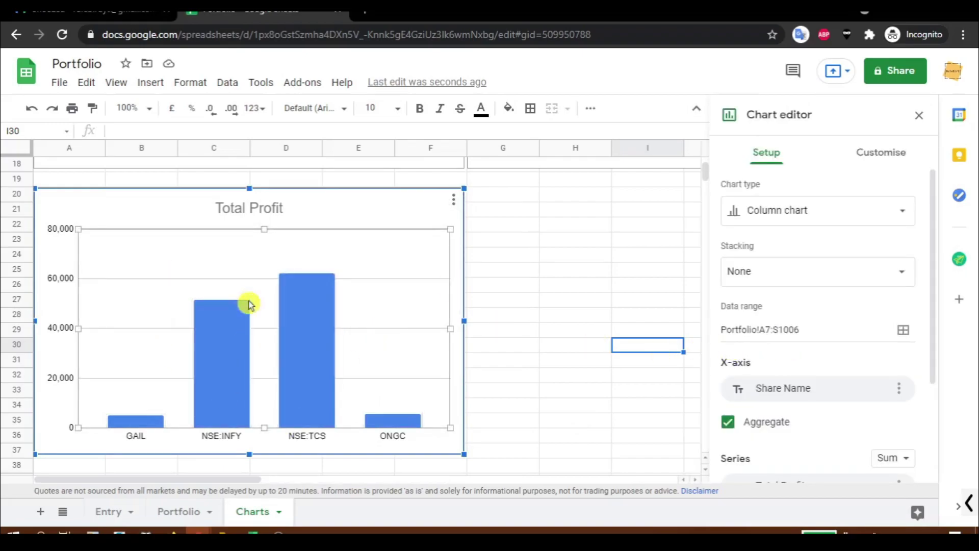
click(867, 153)
click(825, 282)
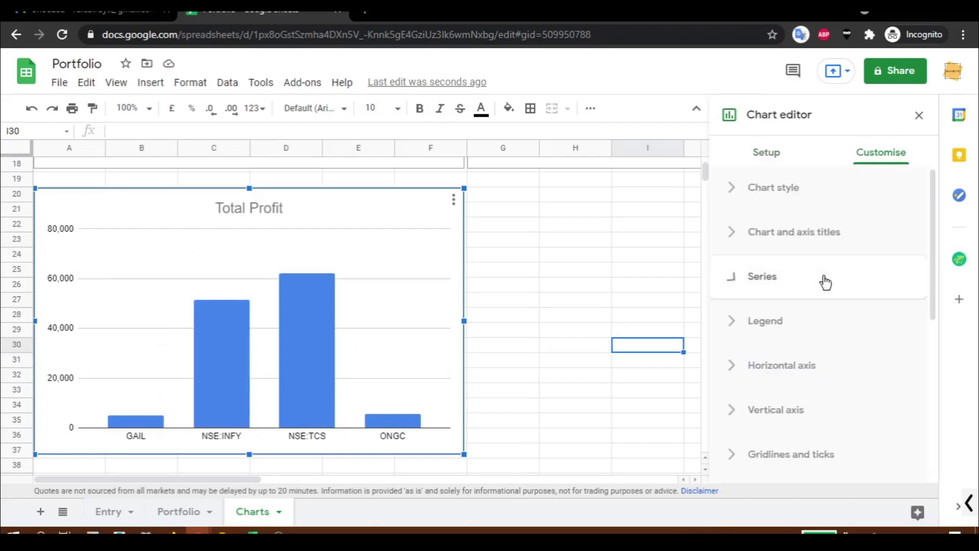
scroll(771, 423, down, 2)
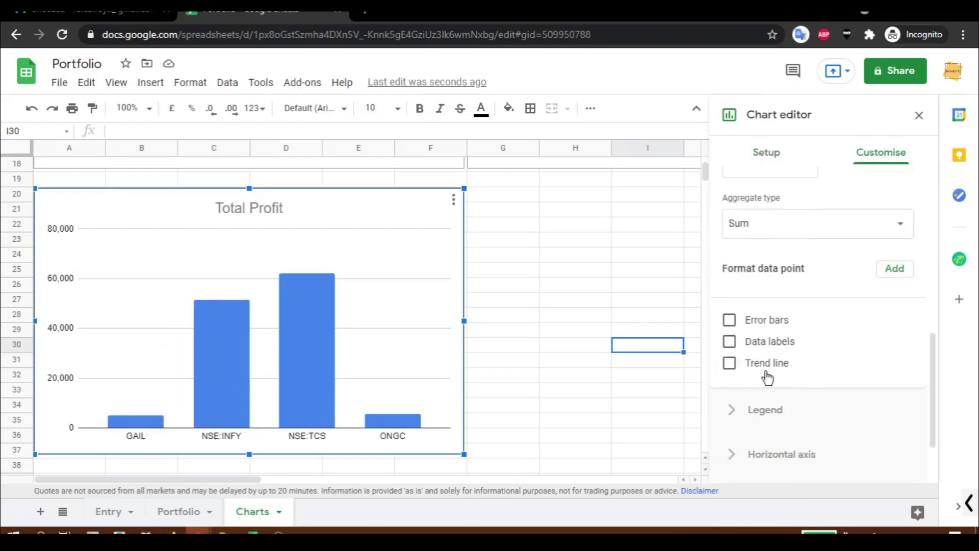
click(730, 341)
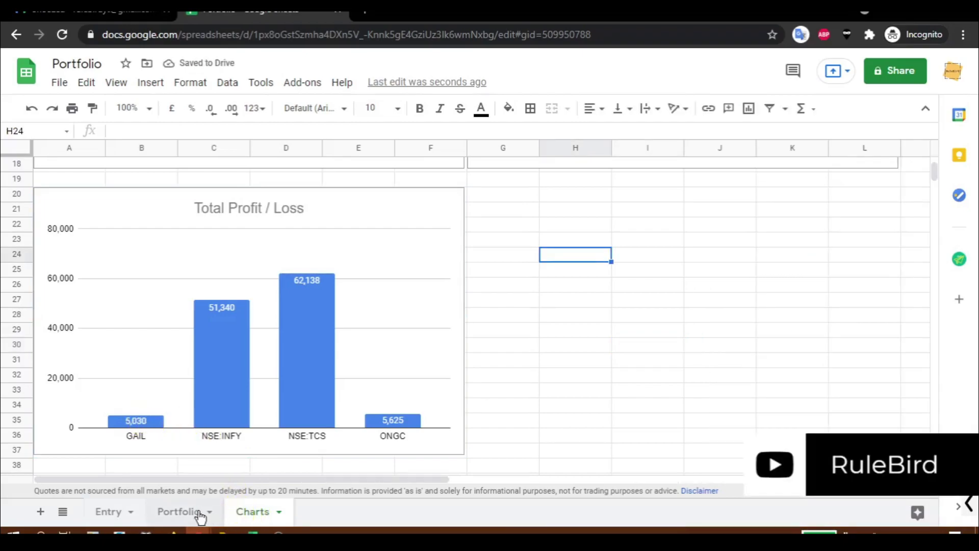
Delete the GAIL transactions in rows 5, 6 and 8 of the Entry sheet.
click(108, 511)
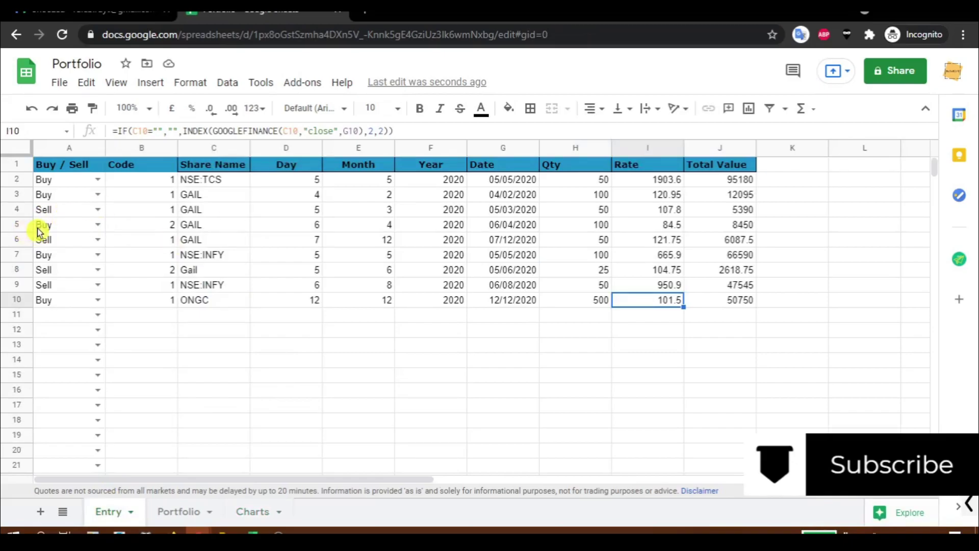
drag(17, 224, 18, 236)
right_click(17, 232)
click(76, 216)
click(443, 271)
click(357, 299)
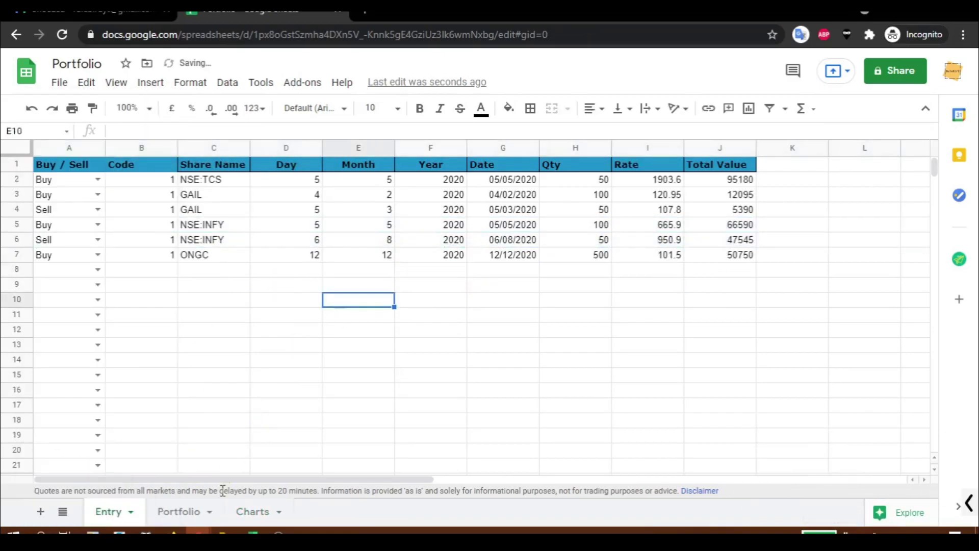
Review the Total Profit / Loss column chart on the Charts sheet.
click(252, 511)
scroll(734, 258, down, 1)
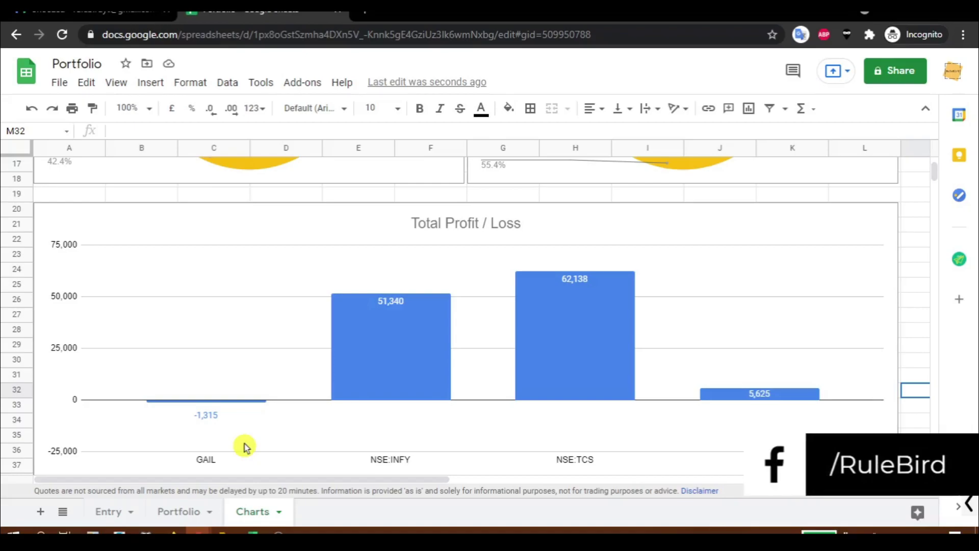
scroll(443, 291, up, 2)
scroll(443, 291, down, 2)
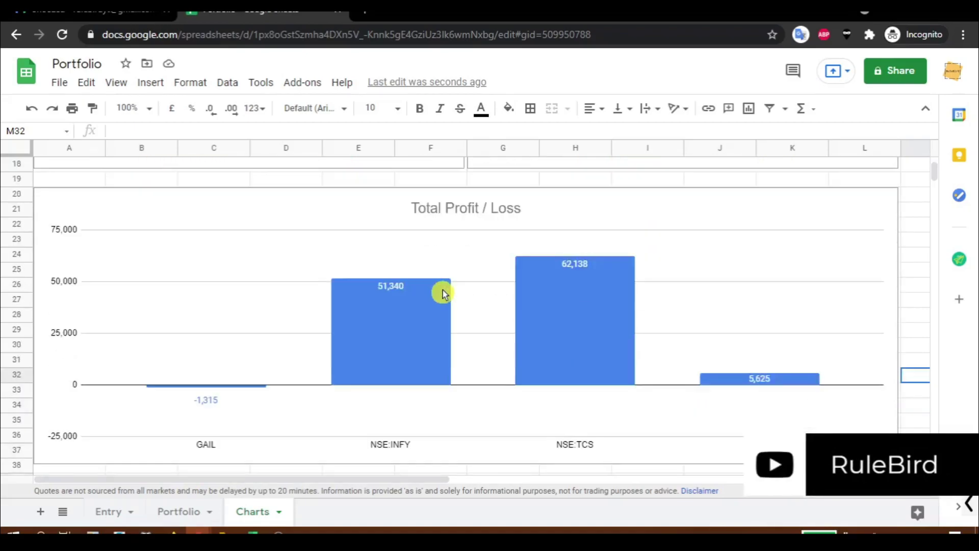
Review the transactions on the Entry sheet and the summary and holdings tables on the Portfolio sheet, closing the pivot table editor.
click(109, 511)
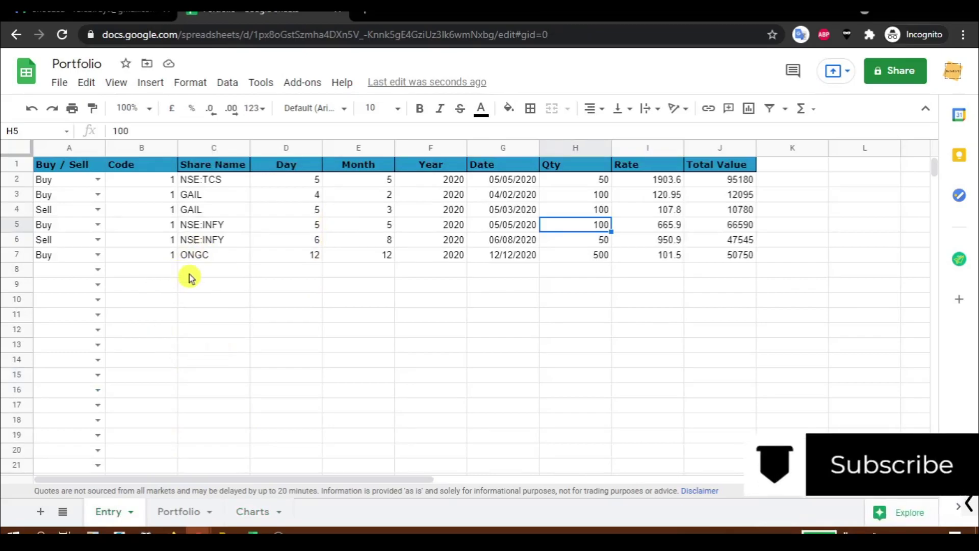
click(179, 510)
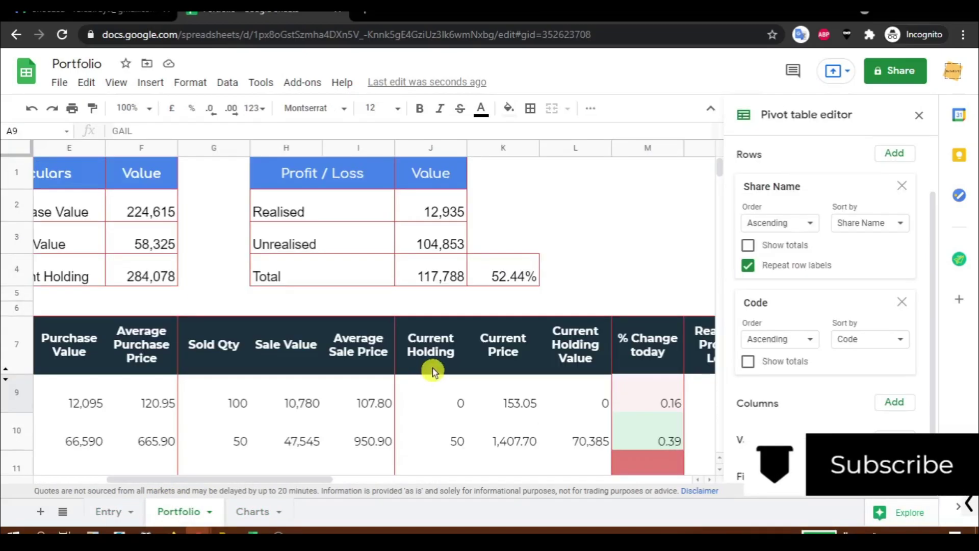
click(919, 116)
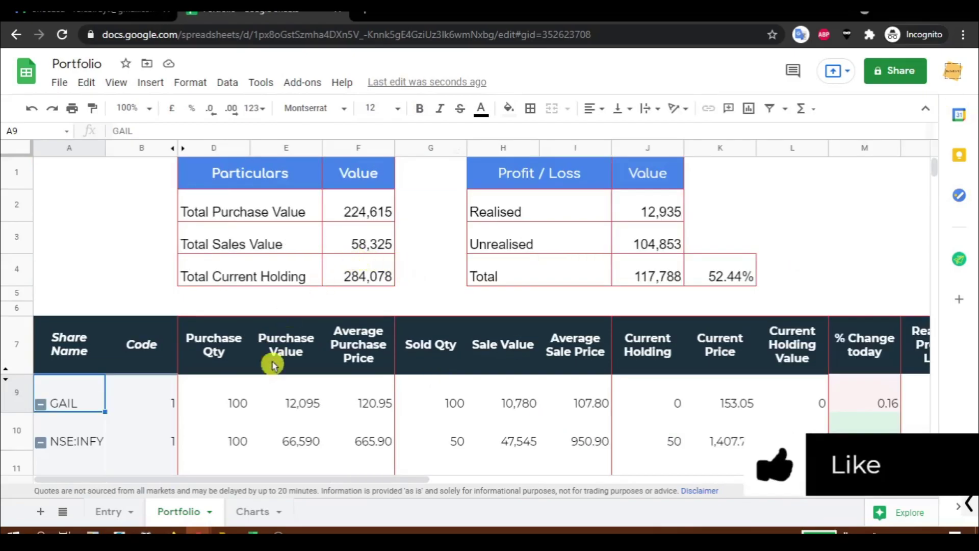
scroll(307, 430, down, 5)
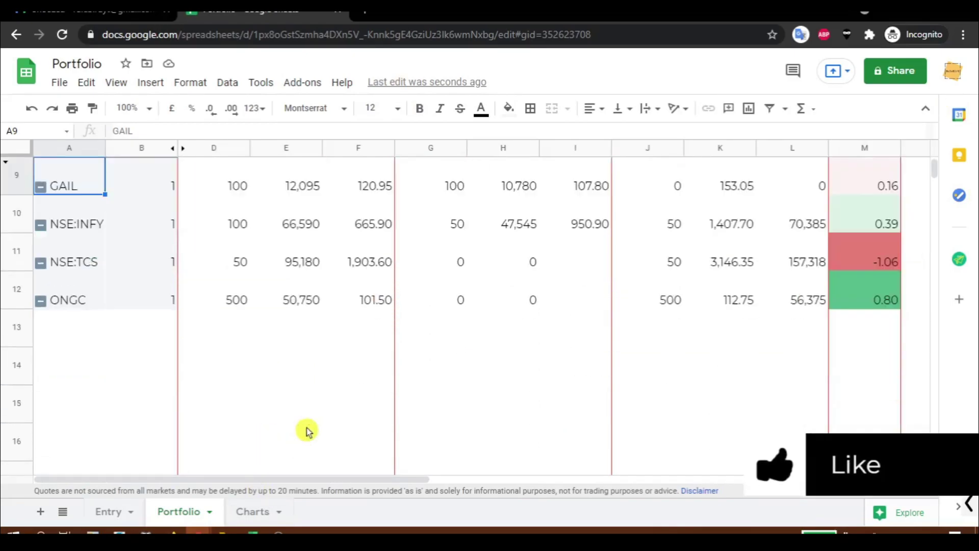
scroll(306, 430, up, 3)
Look over all three charts on the Charts sheet, from the column chart up to the two pie charts.
click(256, 516)
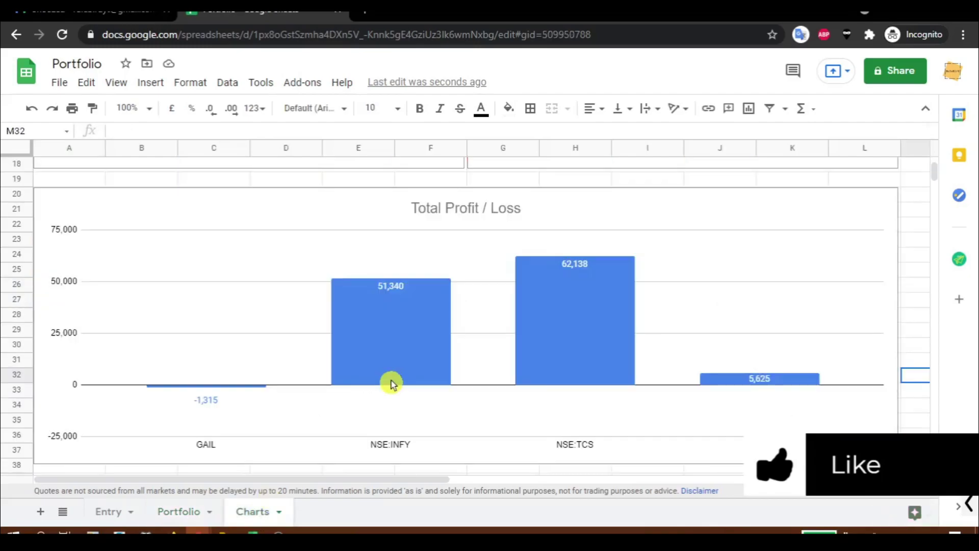
scroll(391, 384, down, 2)
scroll(391, 384, up, 6)
scroll(393, 385, up, 1)
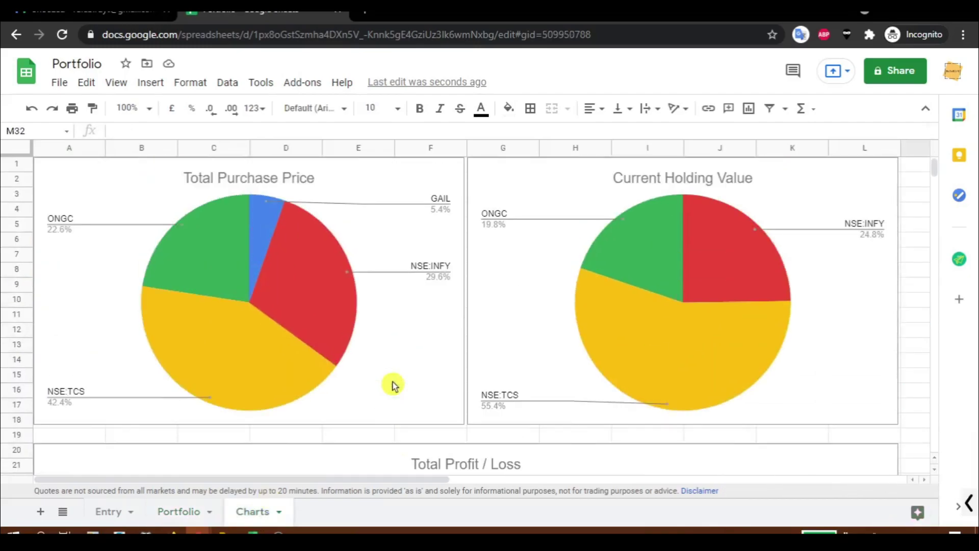